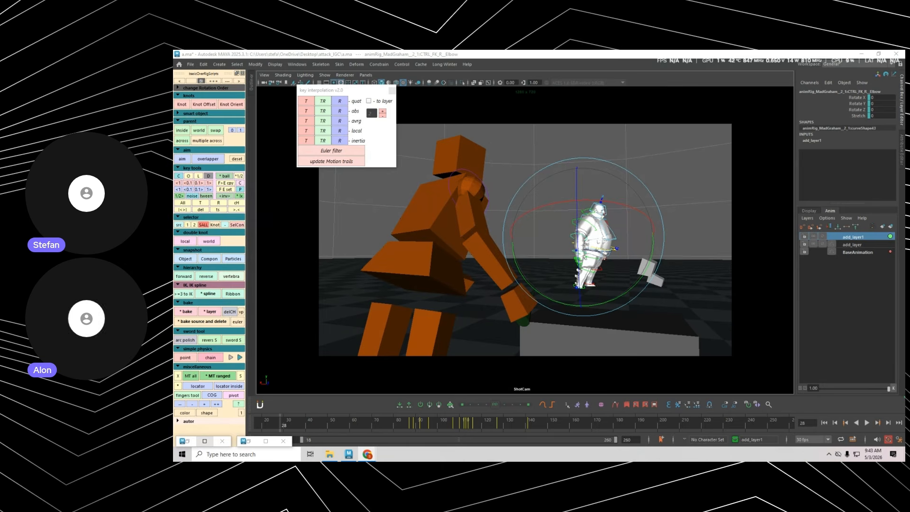
- Return to the shot scene and save the file a.ma
key(XF86AudioRaiseVolume)
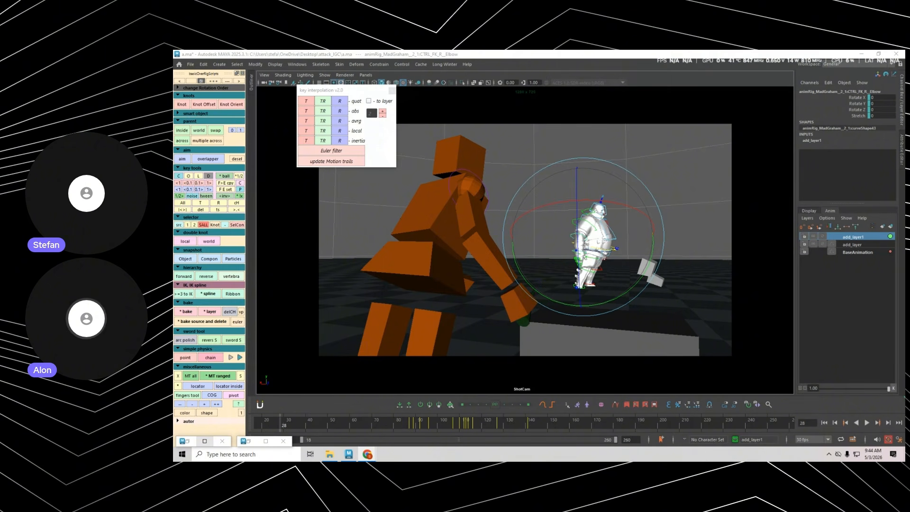
key(alt+Tab)
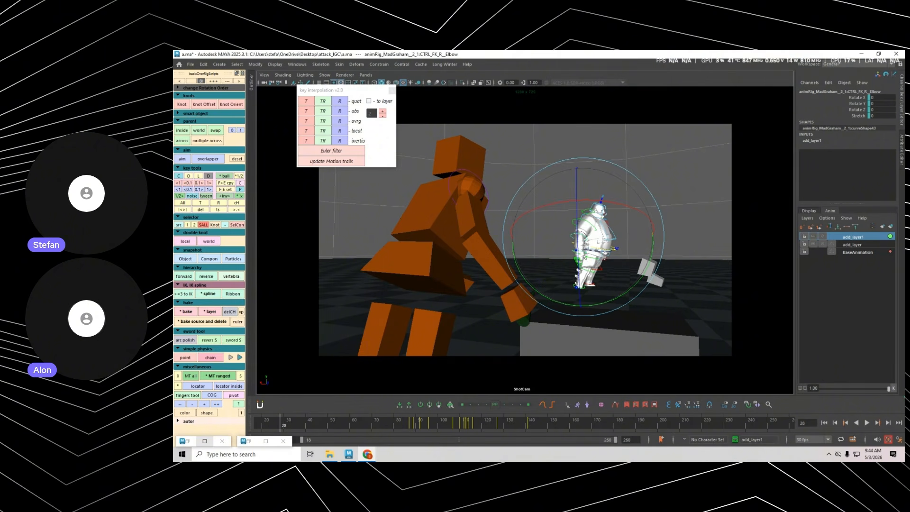
click(548, 180)
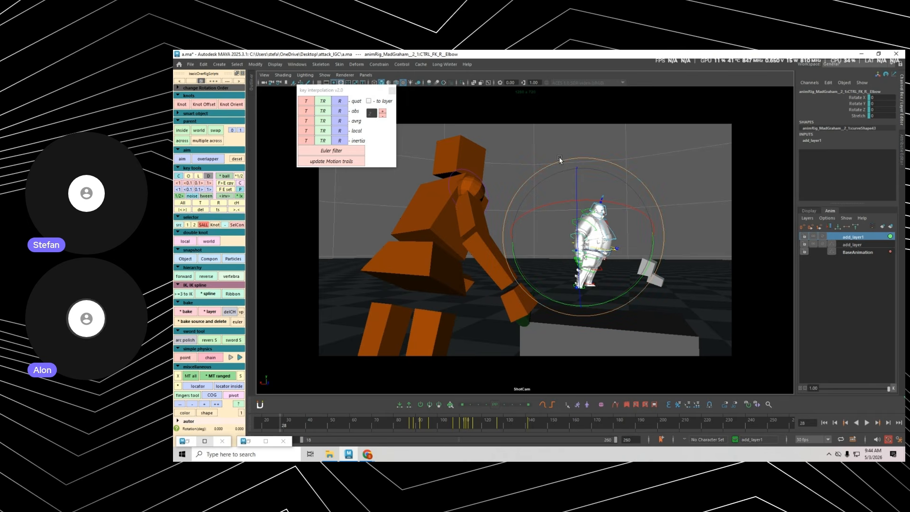
key(ctrl+s)
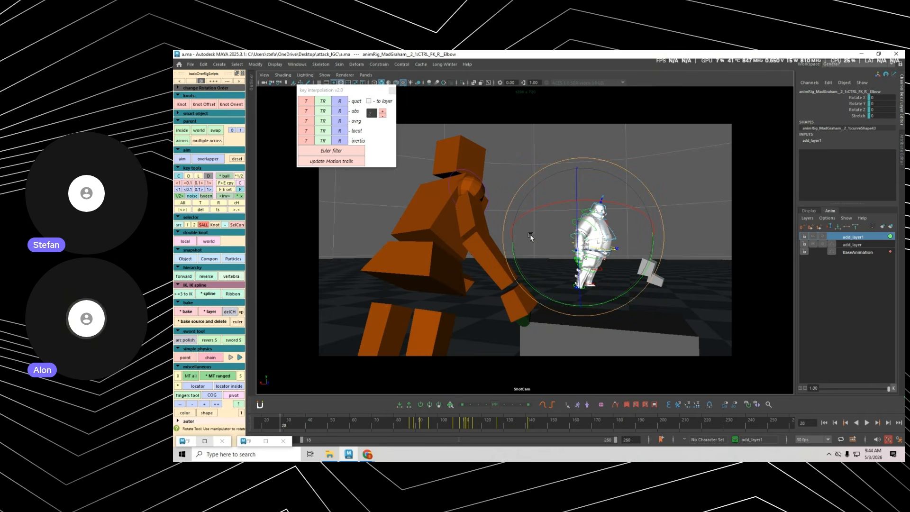
- Clear the elbow selection, switch from ShotCam to the perspective view and select the large character's body control
click(622, 258)
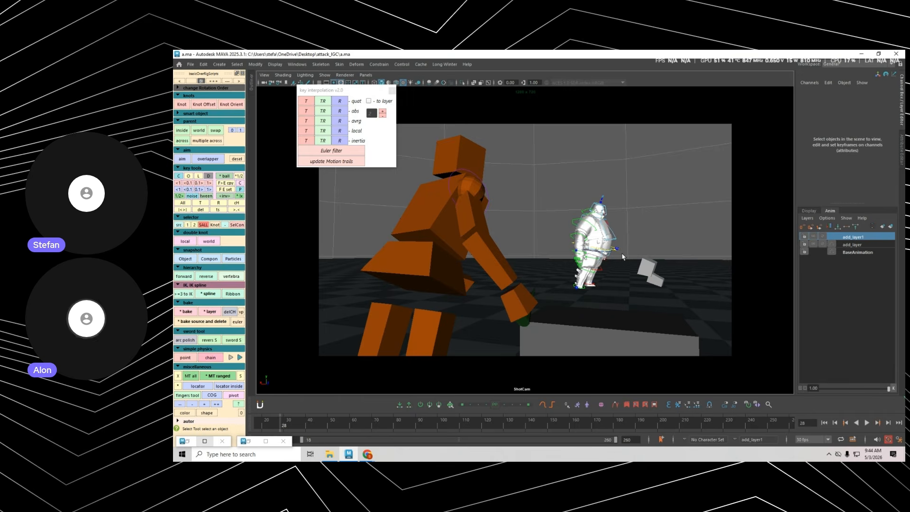
key(space)
alt+drag(622, 257, 561, 288)
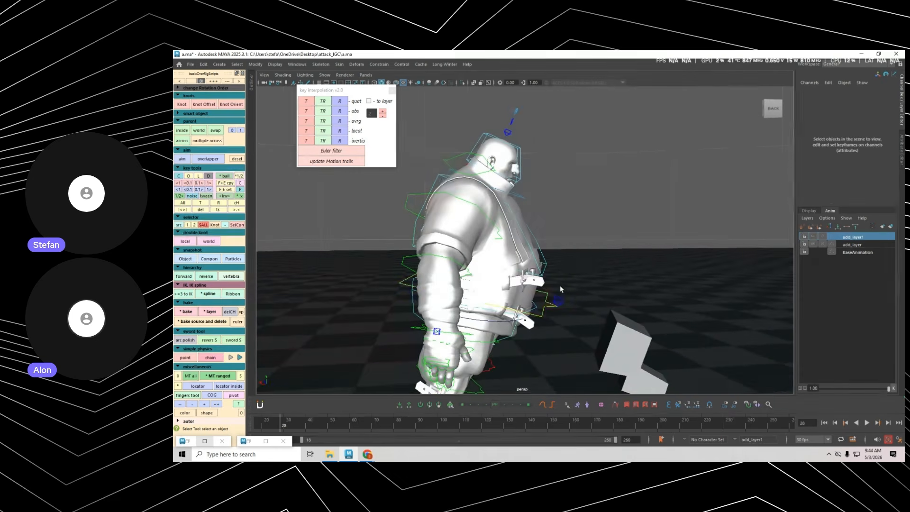
click(544, 310)
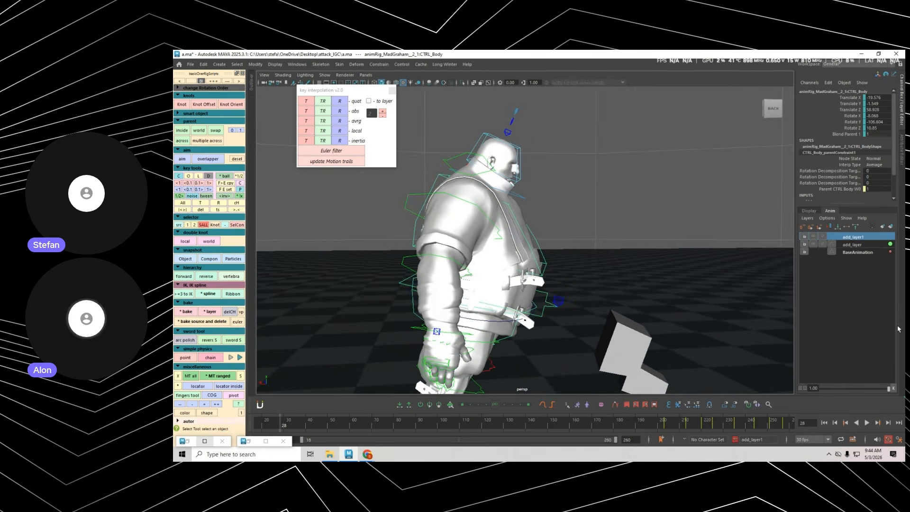
click(367, 455)
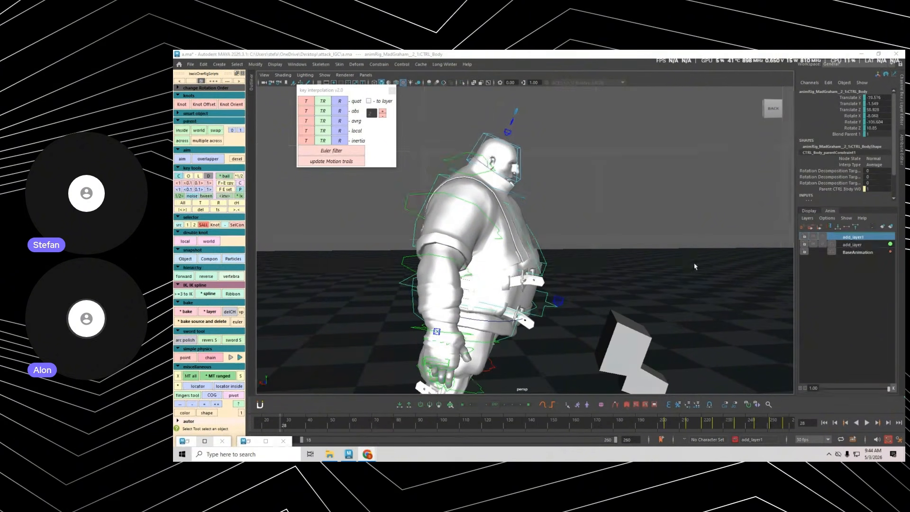
- Reselect the character's body control and merge the animation layers down with the fast merge that excludes locked layers
alt+drag(613, 287, 621, 272)
click(620, 272)
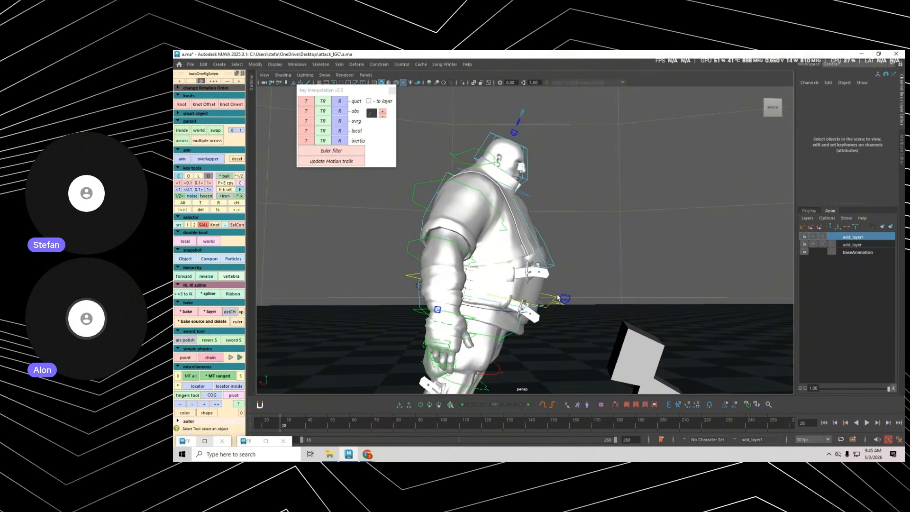
click(553, 305)
mouse_move(553, 305)
alt+mouse_down()
mouse_move(564, 293)
mouse_move(544, 291)
alt+mouse_up()
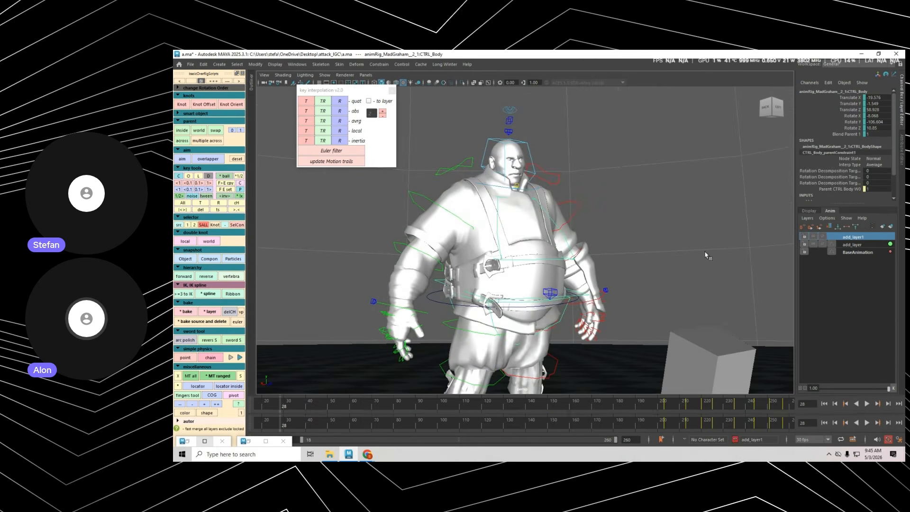
click(626, 269)
alt+drag(626, 268, 593, 298)
click(592, 294)
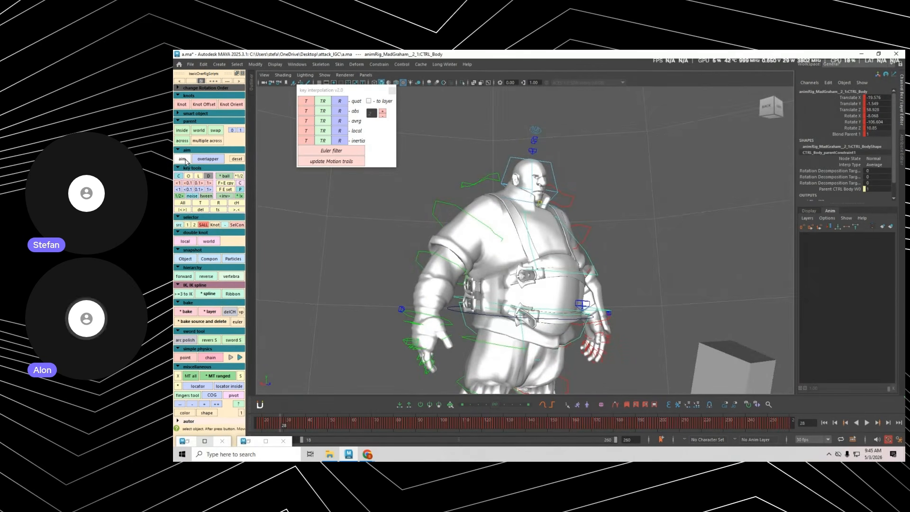
- Build an aim setup on the body control and raise its top locator above the head, to about Y 211
click(524, 236)
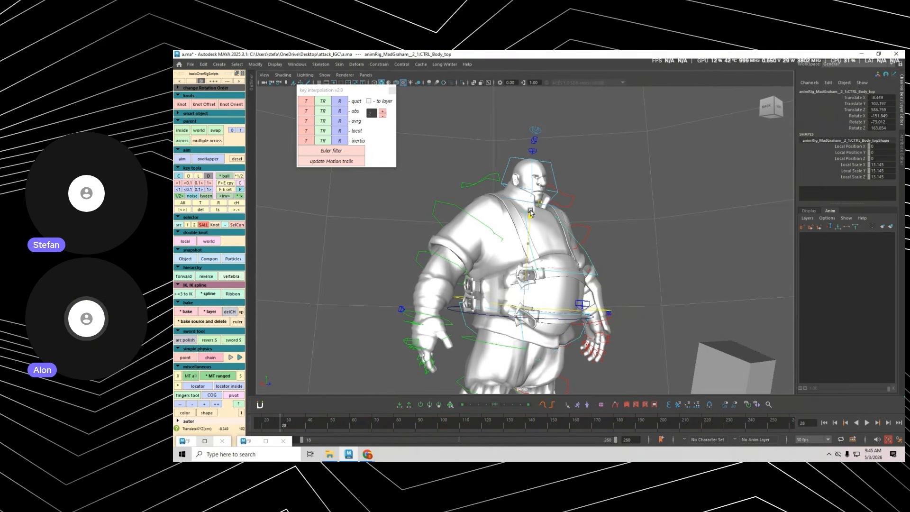
key(w)
alt+drag(532, 214, 566, 198)
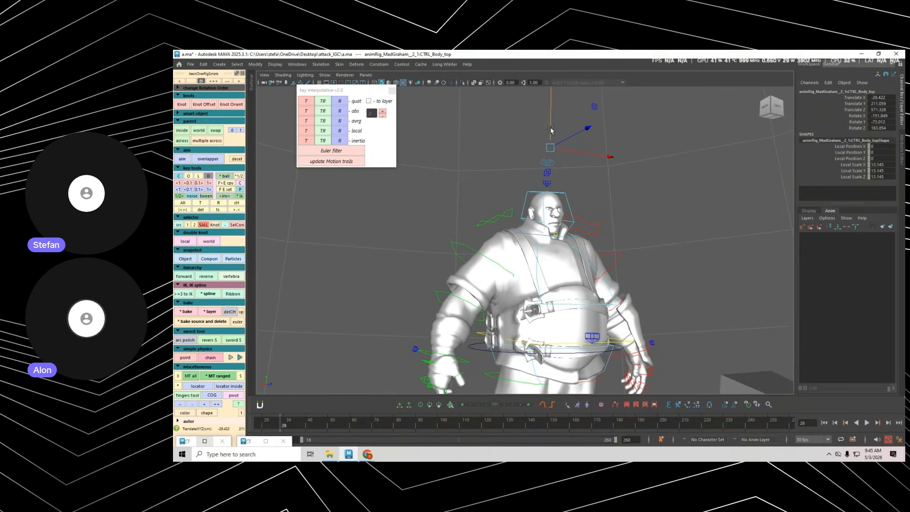
key(ctrl+z)
alt+drag(618, 315, 750, 331)
alt+middle_drag(715, 312, 720, 307)
click(614, 184)
click(553, 152)
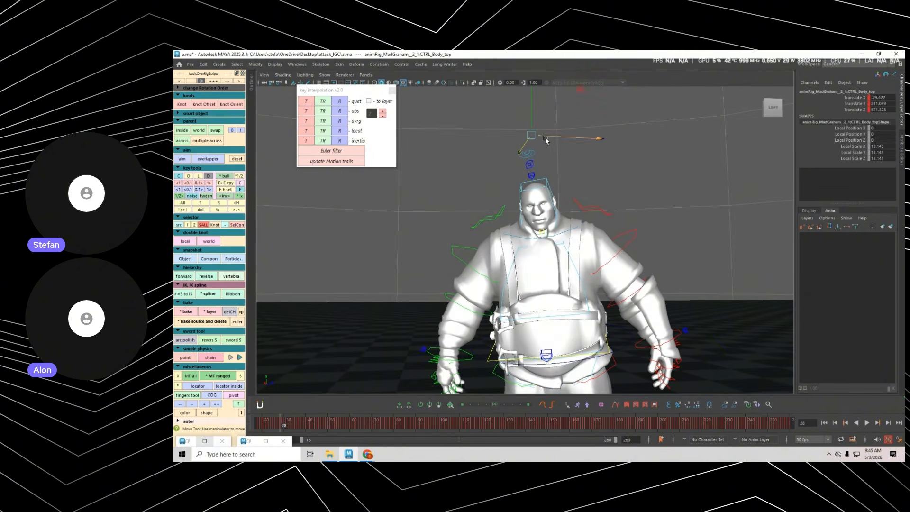
- Try tilting the character's body by moving the aim locator above the head, and undo the moves
drag(531, 135, 578, 141)
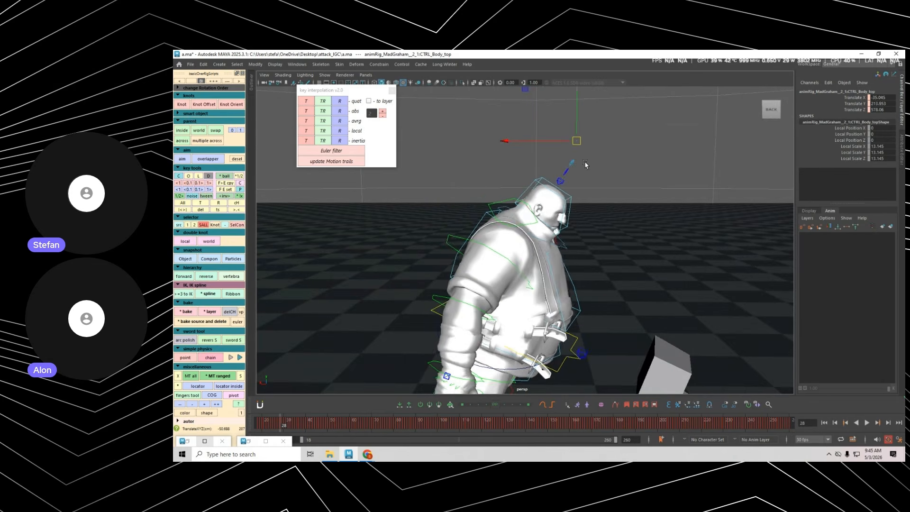
key(ctrl+z)
key(ctrl+z)
key(ctrl+z)
alt+drag(617, 240, 607, 221)
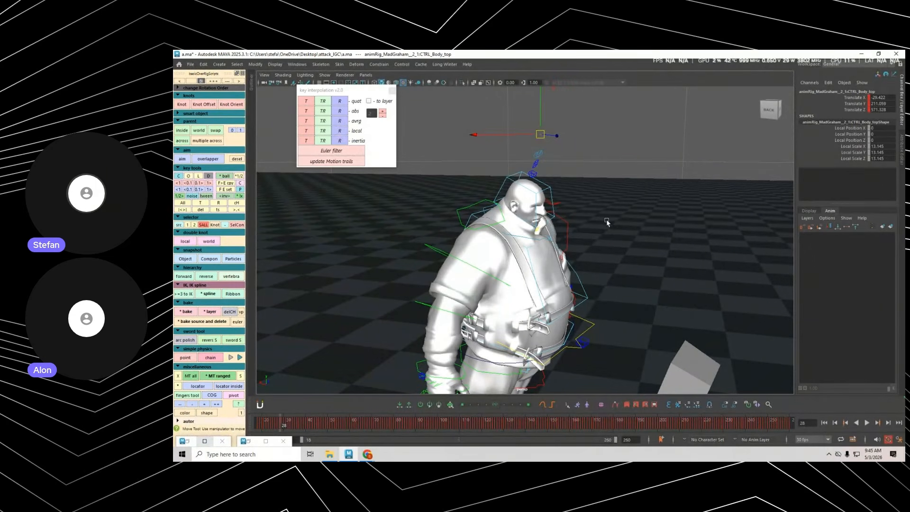
- Expand the rotation order options and select the character's chest control with the Rotate tool
click(179, 88)
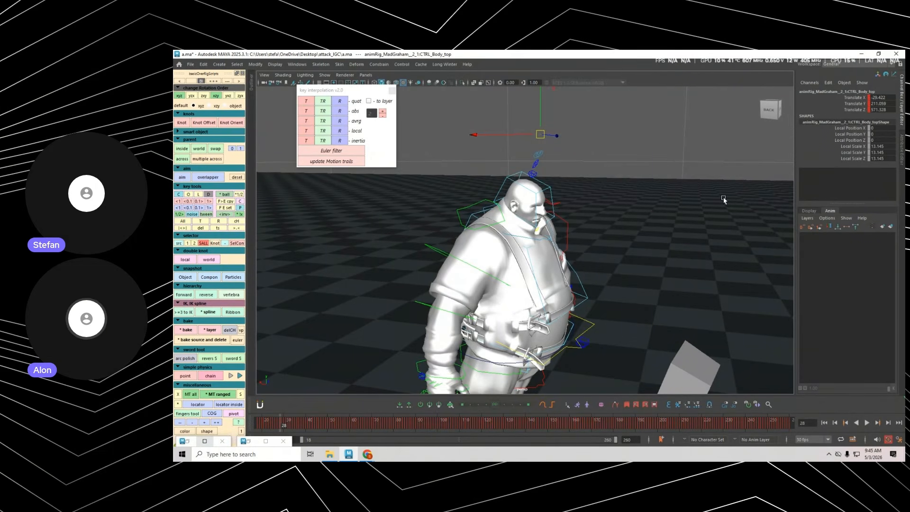
click(579, 283)
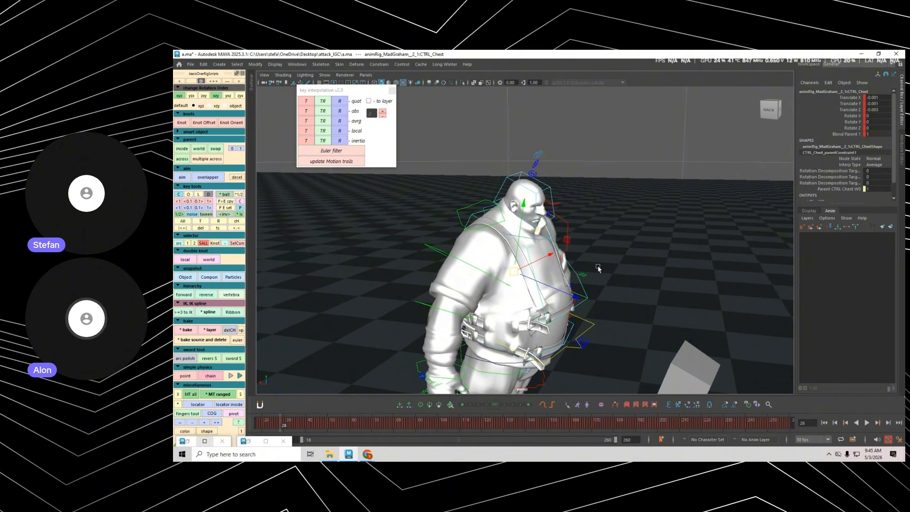
key(e)
key(r)
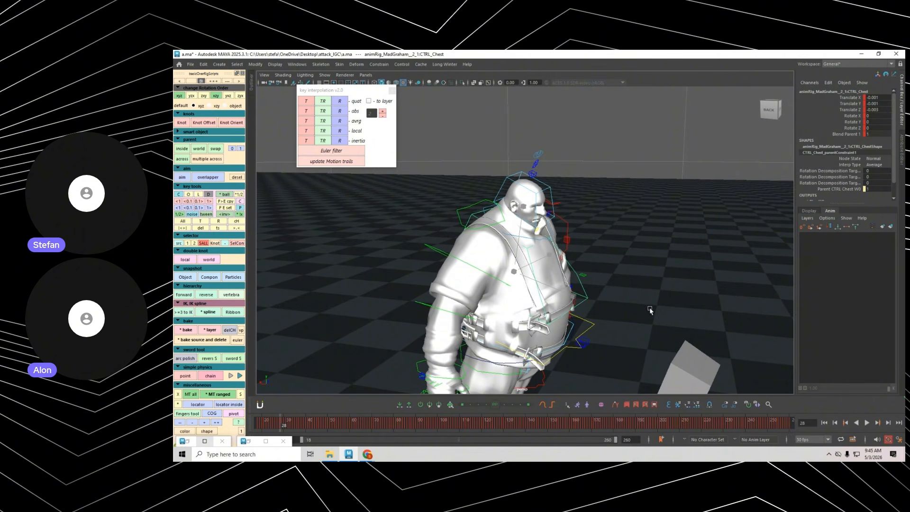
key(e)
- Try rotating the chest control about its separate axes, undoing each test rotation
alt+drag(629, 299, 550, 284)
key(ctrl+z)
drag(549, 288, 542, 289)
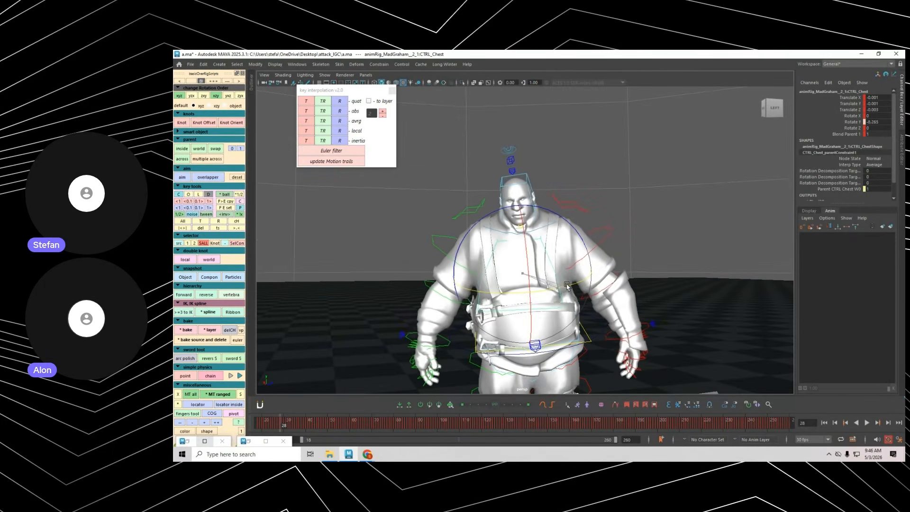
key(ctrl+z)
drag(479, 223, 475, 225)
key(ctrl+z)
alt+right_drag(559, 248, 571, 276)
alt+drag(571, 276, 267, 165)
alt+drag(454, 234, 532, 207)
key(ctrl+z)
key(ctrl+z)
alt+drag(561, 258, 509, 250)
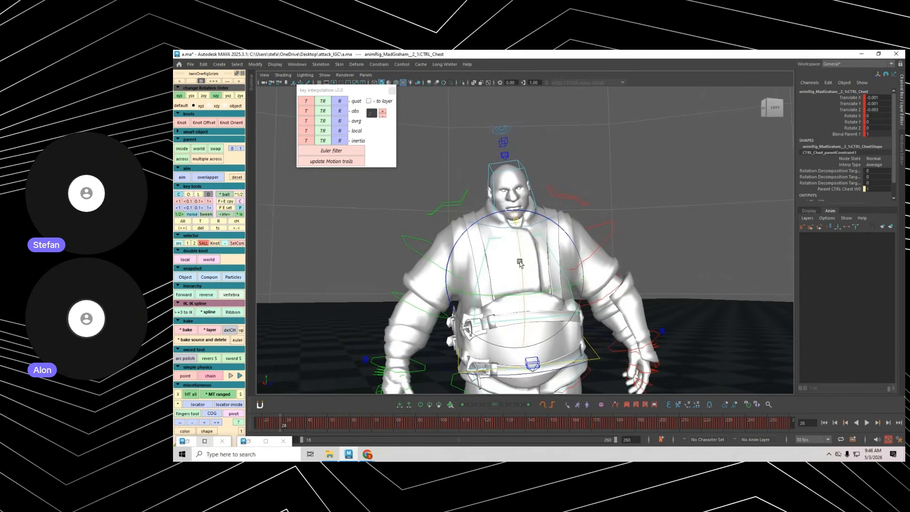
- Rotate the chest control about its Y axis to about -25 degrees at frame 28
drag(553, 290, 567, 253)
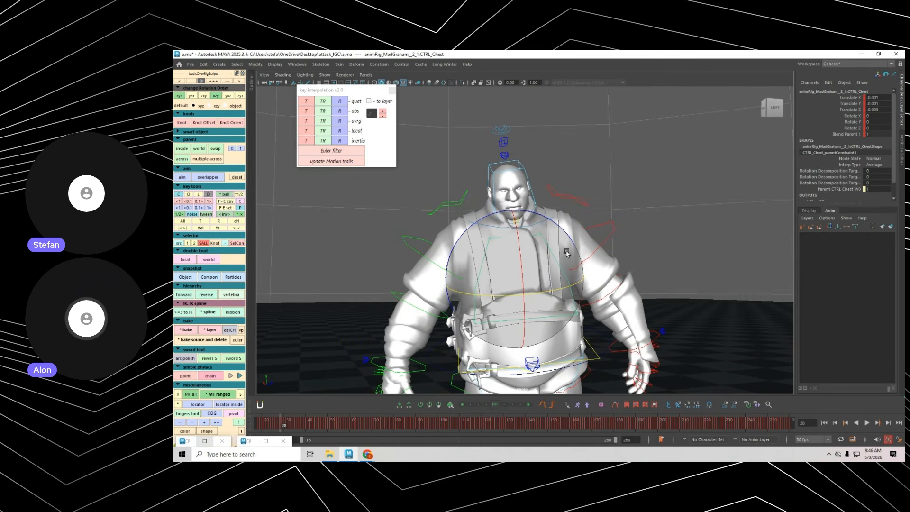
drag(543, 271, 489, 296)
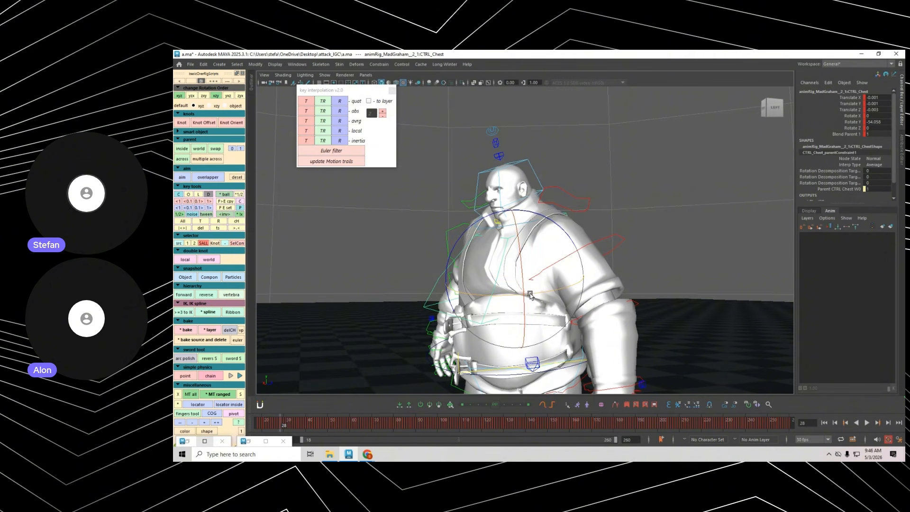
drag(535, 295, 539, 277)
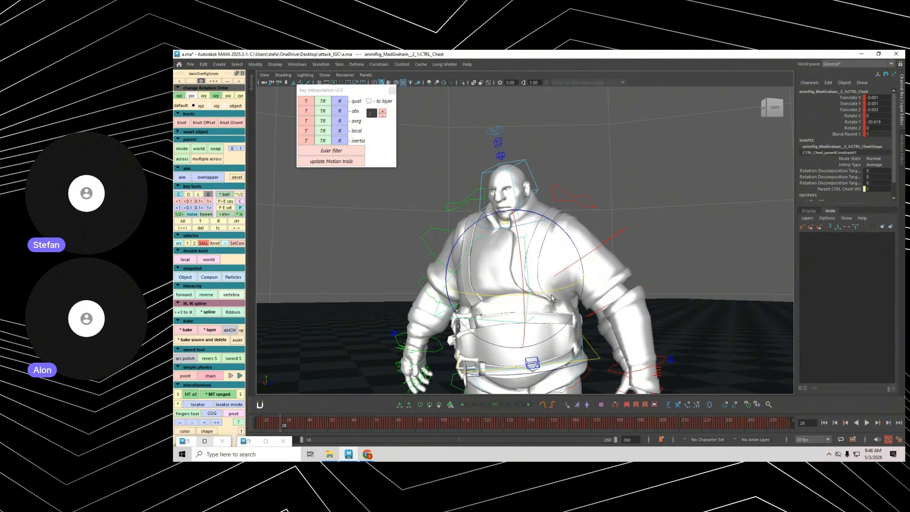
key(ctrl+z)
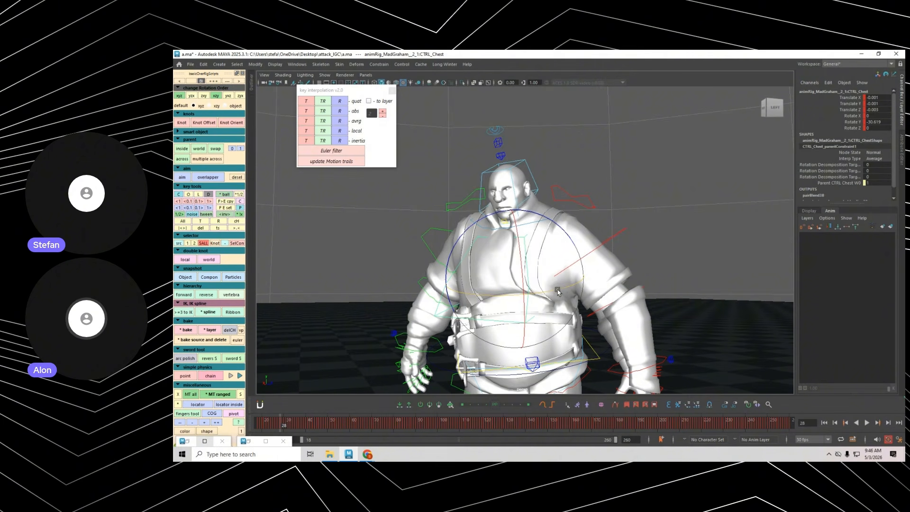
drag(567, 288, 563, 296)
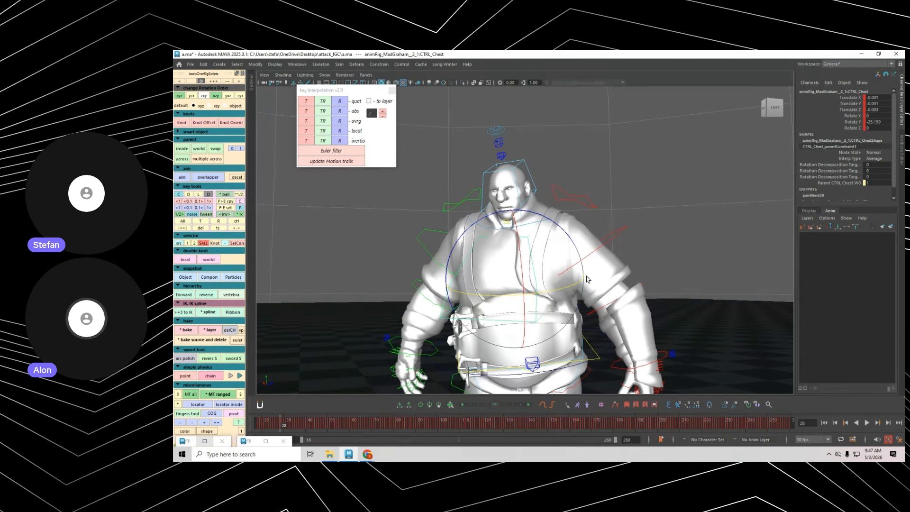
drag(582, 282, 565, 290)
drag(553, 293, 572, 286)
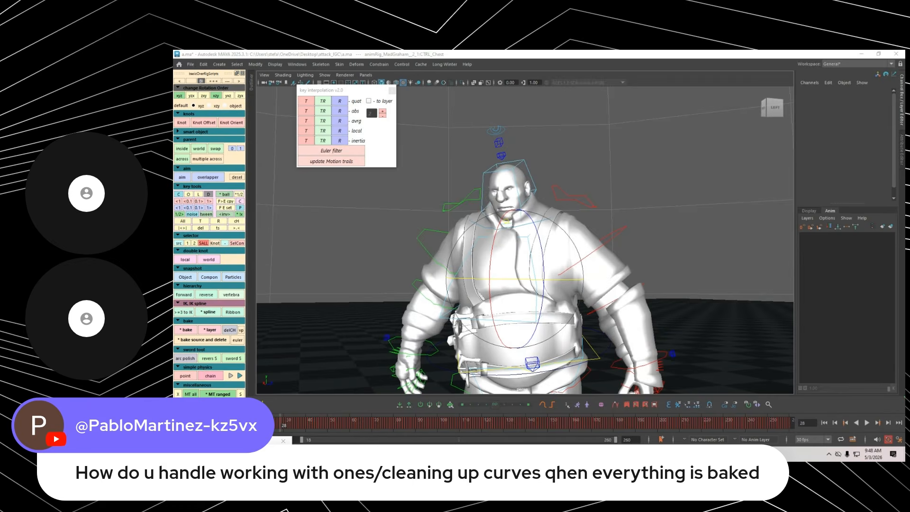
- Go to frame 18 and open the chest control's baked curves in the Graph Editor
drag(285, 422, 262, 425)
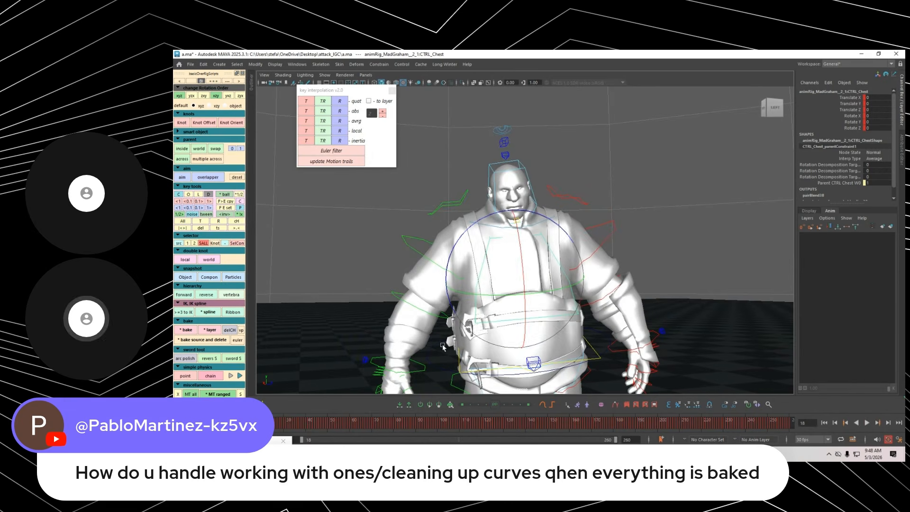
alt+drag(584, 303, 636, 297)
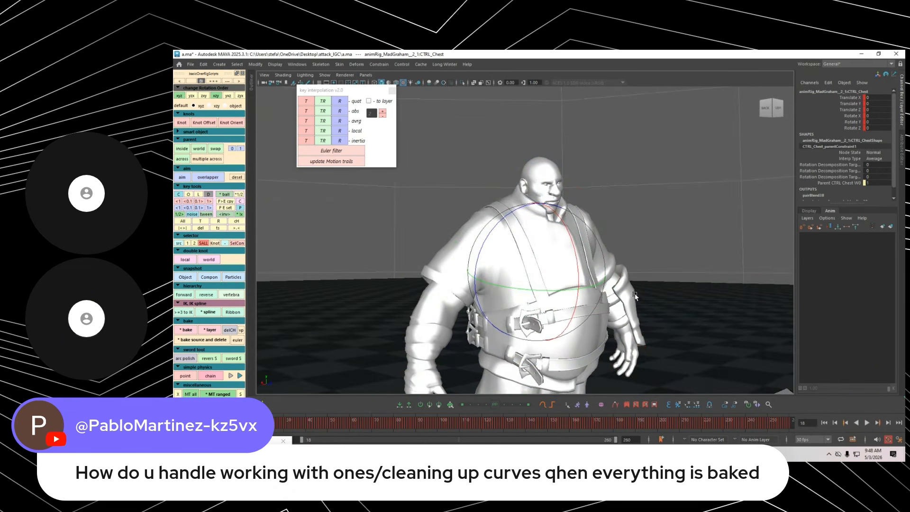
key(g)
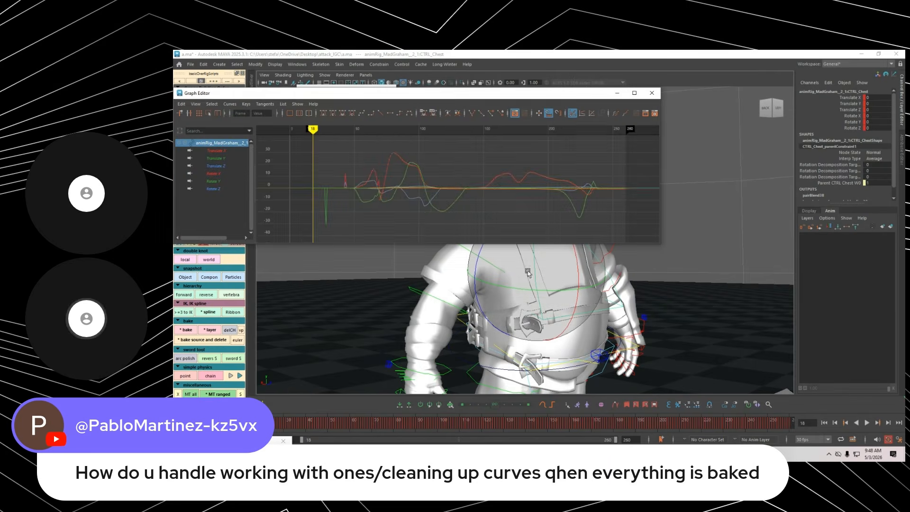
alt+middle_drag(408, 207, 545, 230)
key(f)
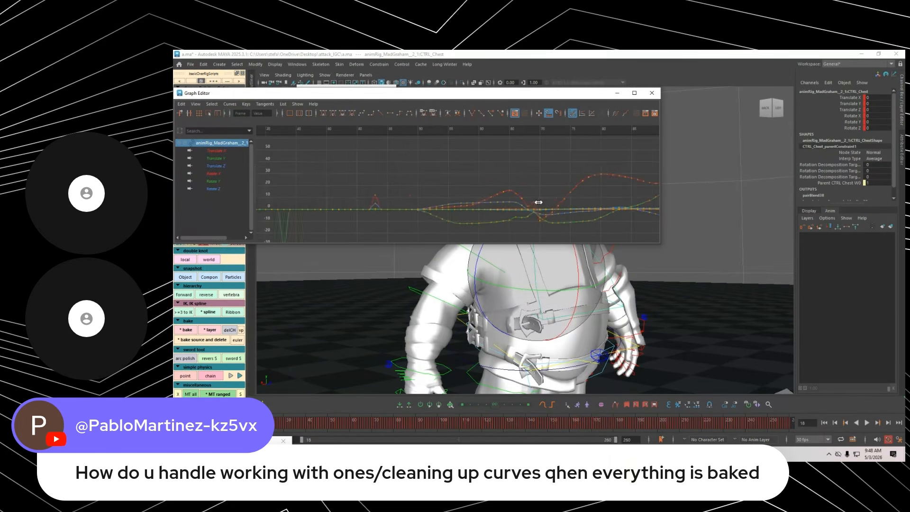
- Select the chest curves' keys around frame 80 and store a buffer curve for comparison
drag(486, 187, 478, 202)
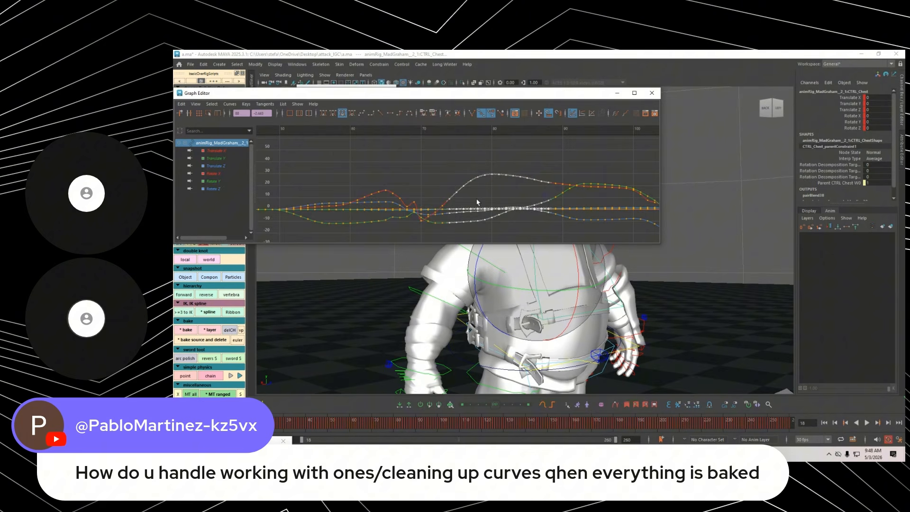
click(264, 104)
click(230, 104)
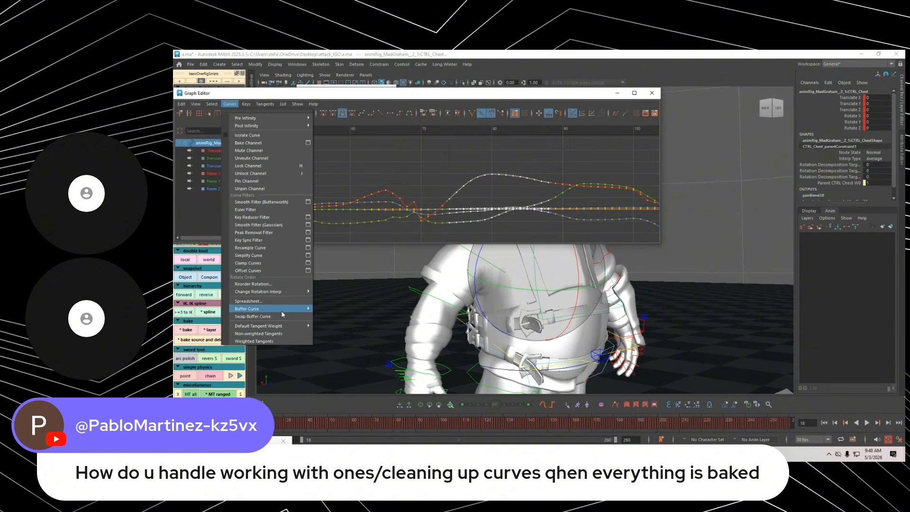
click(334, 309)
- Raise the Rotate X keys from about frame 76 to 83 by about 15 units and enlarge the Graph Editor to full size
drag(462, 157, 510, 195)
click(635, 94)
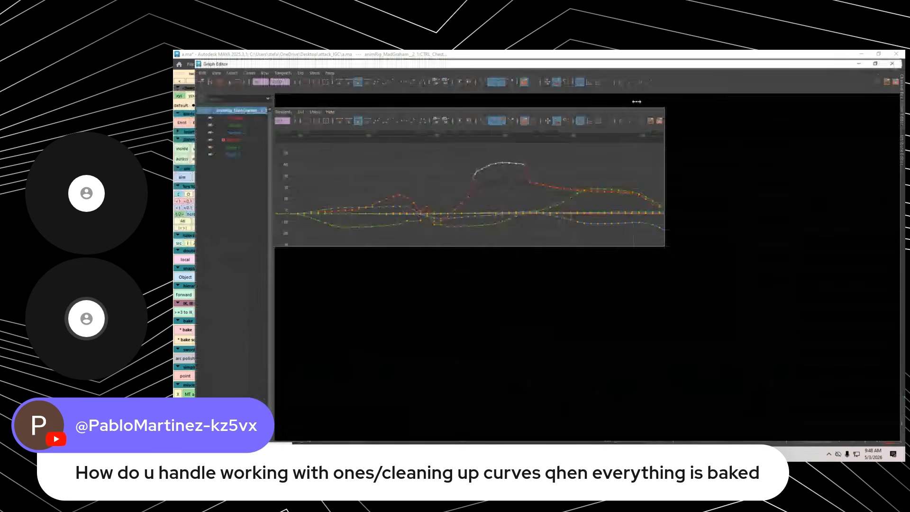
alt+middle_drag(580, 200, 580, 200)
mouse_move(632, 258)
shift+middle_down()
mouse_move(625, 309)
mouse_move(621, 247)
mouse_move(618, 345)
mouse_move(622, 272)
mouse_move(633, 270)
shift+middle_up()
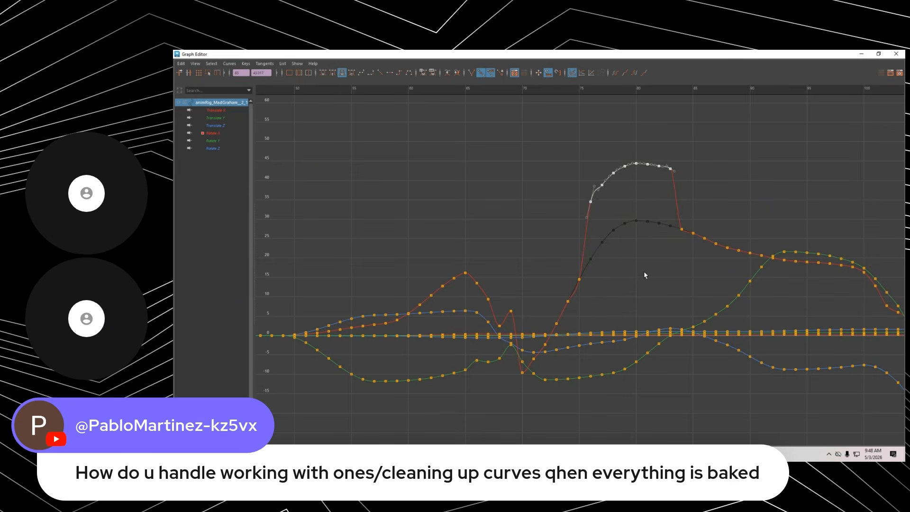
- Undo the last key raise and delete the Rotate X keys on both sides of the peak, keeping the frame 80 key
key(ctrl+z)
click(626, 208)
drag(625, 204, 553, 321)
key(Delete)
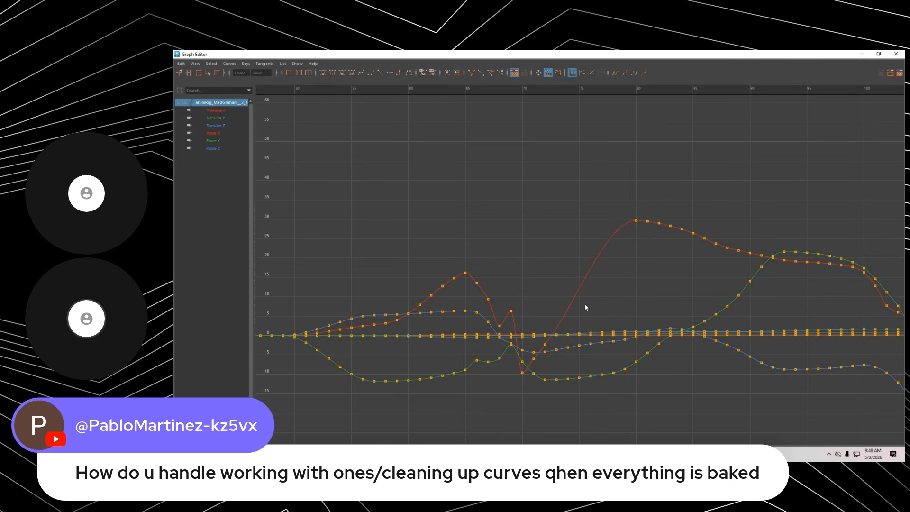
alt+middle_drag(636, 264, 577, 235)
drag(587, 176, 674, 254)
key(Delete)
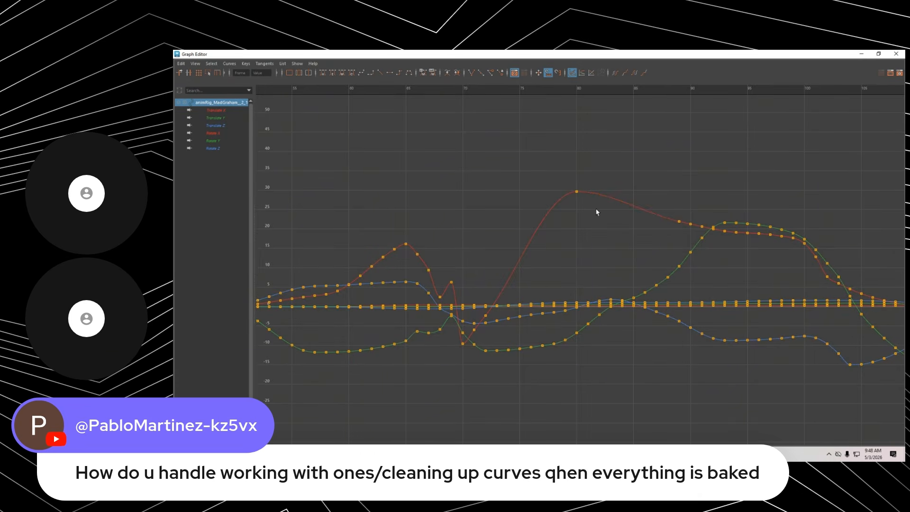
- Lengthen both tangent handles of the frame 80 Rotate X key so the curve follows the stored buffer curve
drag(558, 177, 599, 205)
key(b)
shift+middle_drag(641, 190, 651, 191)
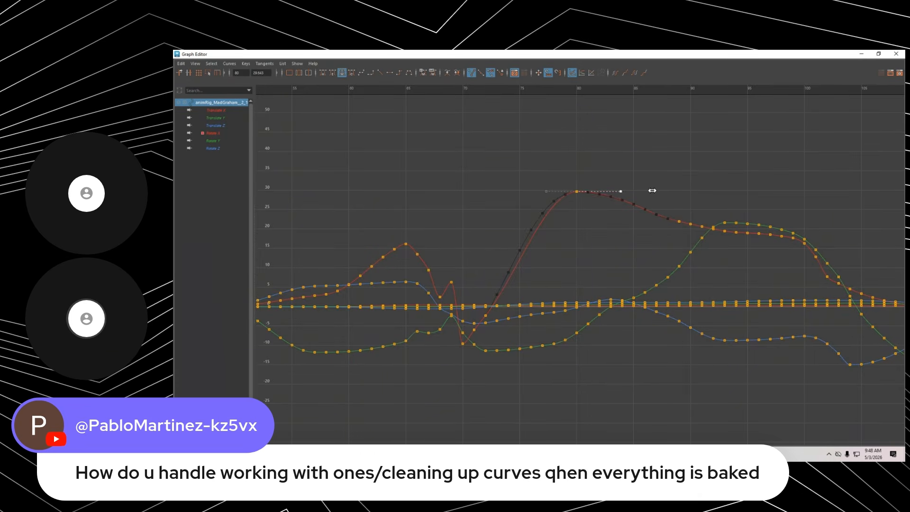
drag(531, 179, 590, 206)
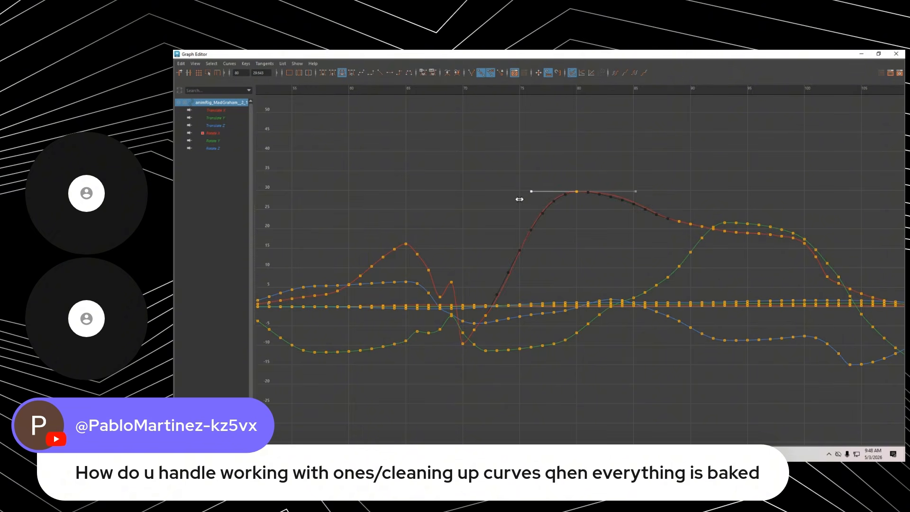
key(b)
- Add a Rotate X key at frame 87 and lower it onto the buffer curve
alt+middle_drag(556, 228, 549, 259)
alt+shift+right_drag(549, 259, 553, 231)
alt+middle_drag(553, 231, 553, 245)
click(596, 229)
drag(621, 101, 654, 97)
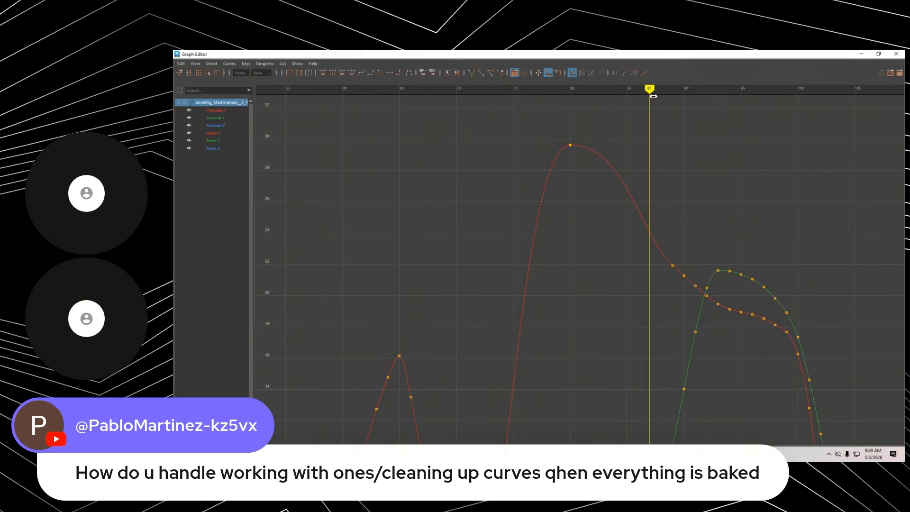
click(649, 233)
middle_drag(665, 228, 665, 235)
- Try small adjustments to the outgoing tangent of the frame 80 Rotate X key, undo them and clear the selection
click(570, 146)
mouse_move(630, 149)
middle_down()
mouse_move(618, 150)
mouse_move(631, 149)
middle_up()
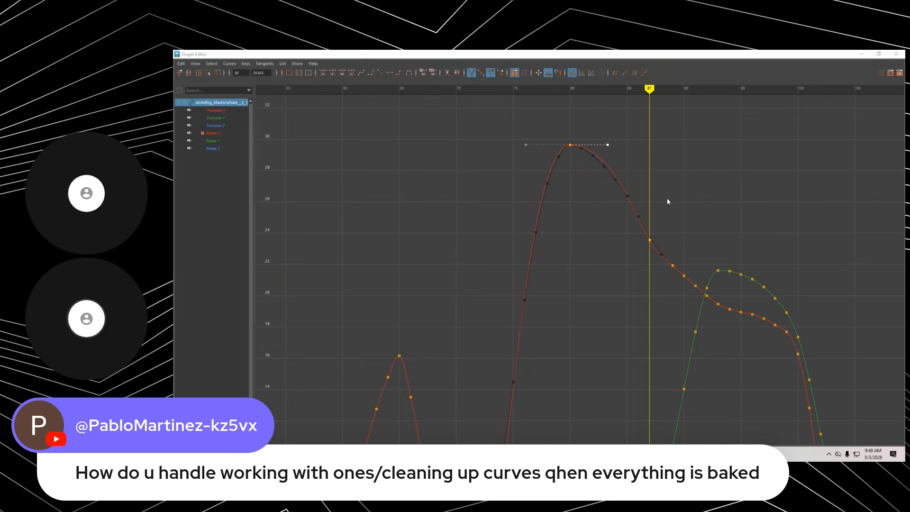
key(alt+z)
key(alt+z)
alt+middle_drag(683, 182, 723, 177)
key(ctrl+z)
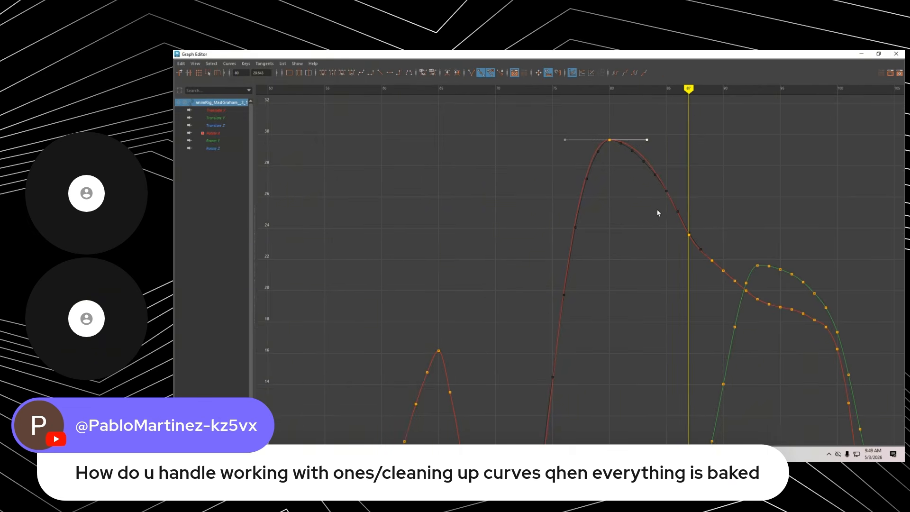
alt+middle_drag(658, 214, 629, 260)
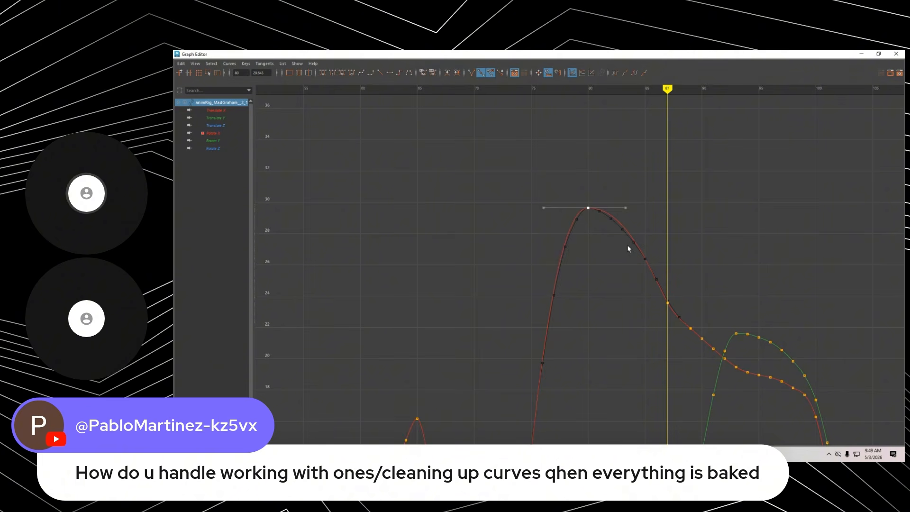
key(ctrl+z)
drag(637, 222, 636, 220)
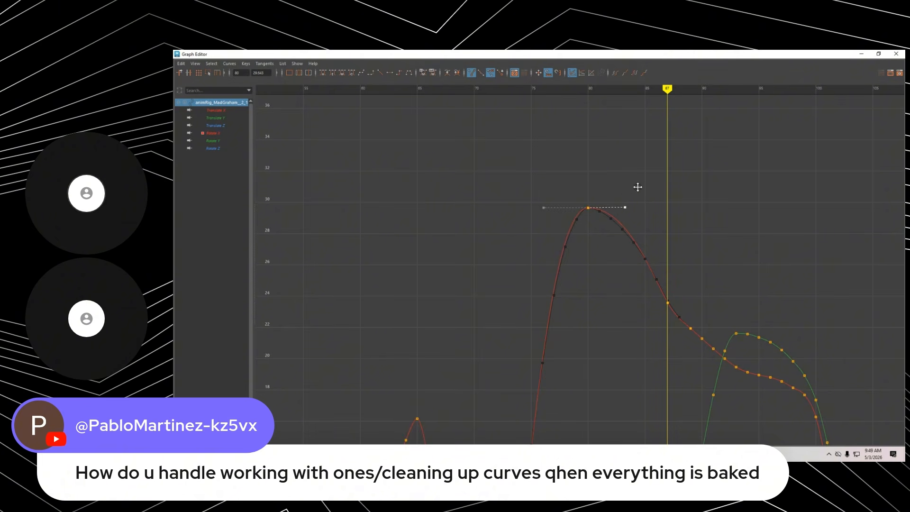
middle_drag(638, 187, 633, 155)
key(ctrl+z)
click(642, 195)
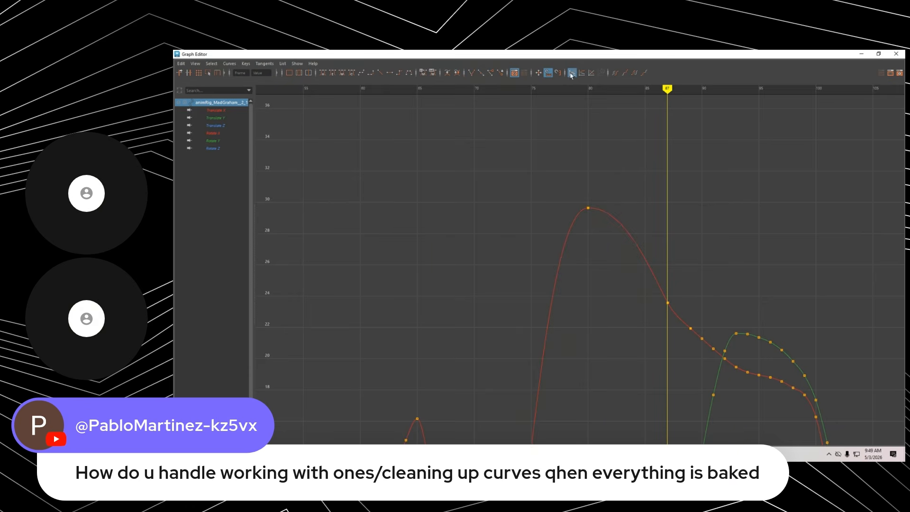
- Return the Graph Editor to its smaller window and undo the key reductions to restore the fully baked chest curves
drag(586, 54, 588, 124)
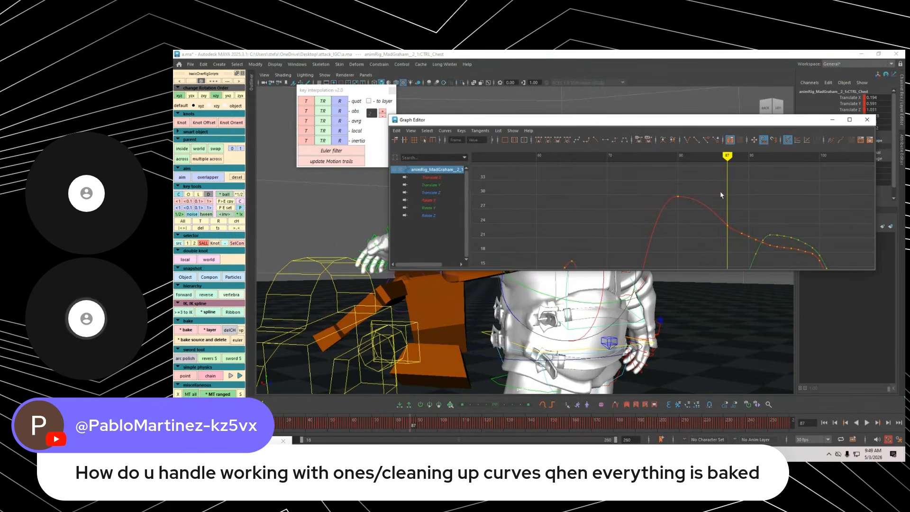
key(a)
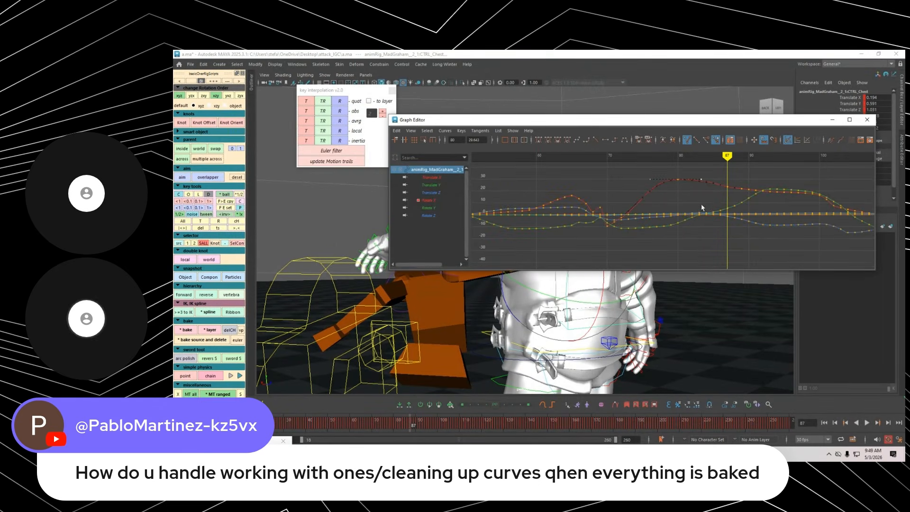
key(ctrl+z)
key(ctrl+z)
key(ctrl+z)
key(ctrl+z)
key(ctrl+z)
key(ctrl+z)
key(ctrl+z)
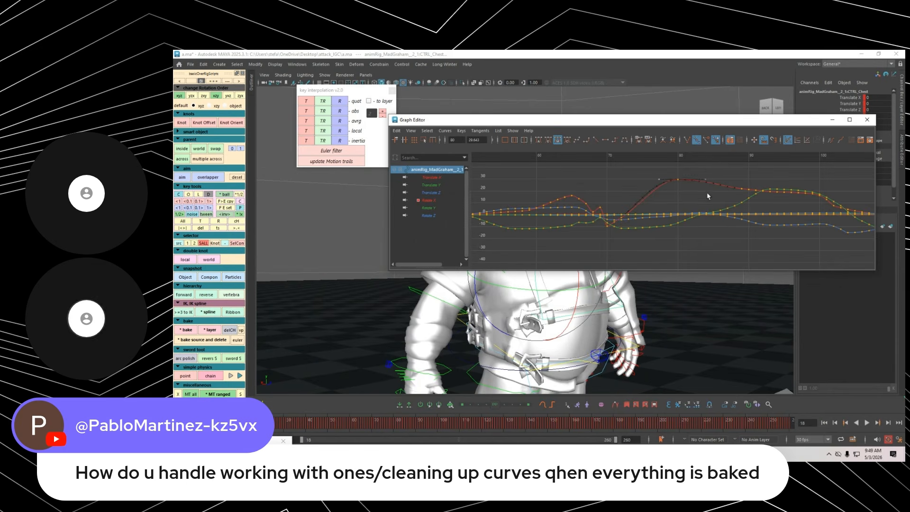
click(700, 191)
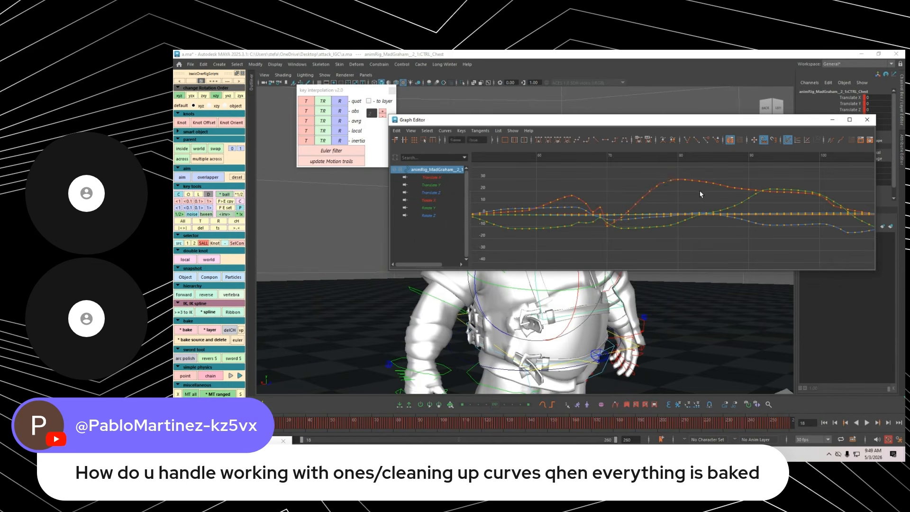
- Isolate the chest's Rotate X curve and delete the spike key at frame 69
click(457, 200)
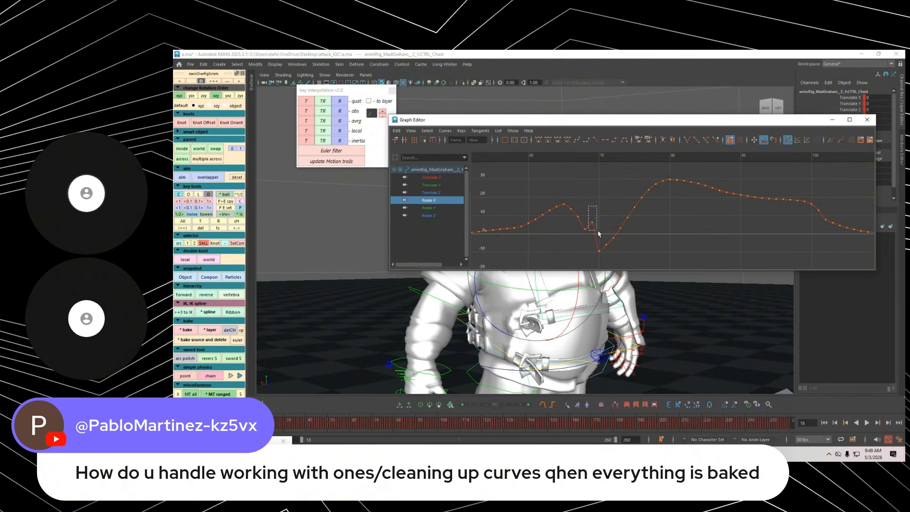
drag(598, 231, 599, 230)
key(comma)
key(comma)
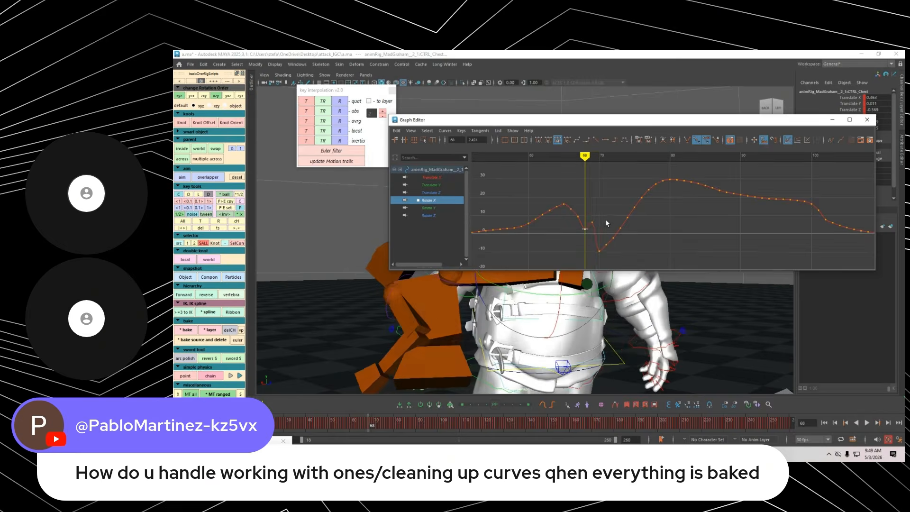
key(period)
key(period)
key(comma)
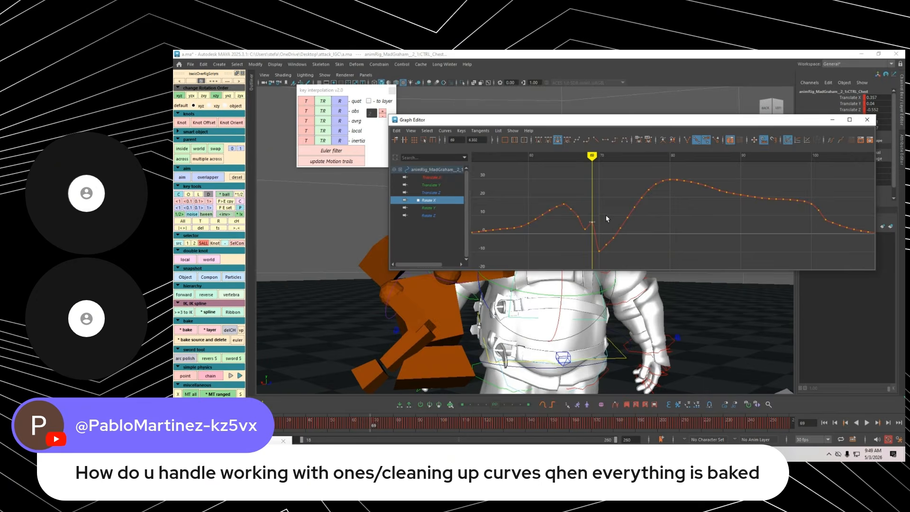
key(Delete)
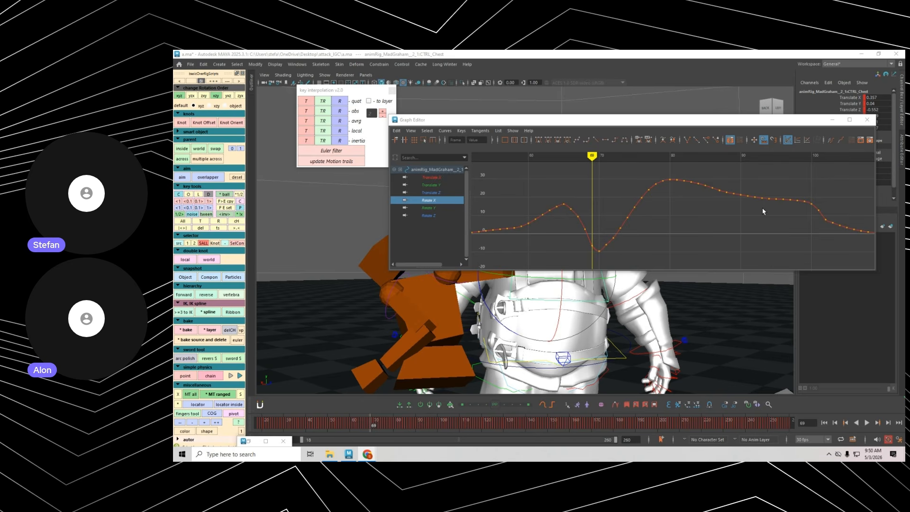
- Minimize the Graph Editor and deselect the chest control to see the character clearly
click(834, 121)
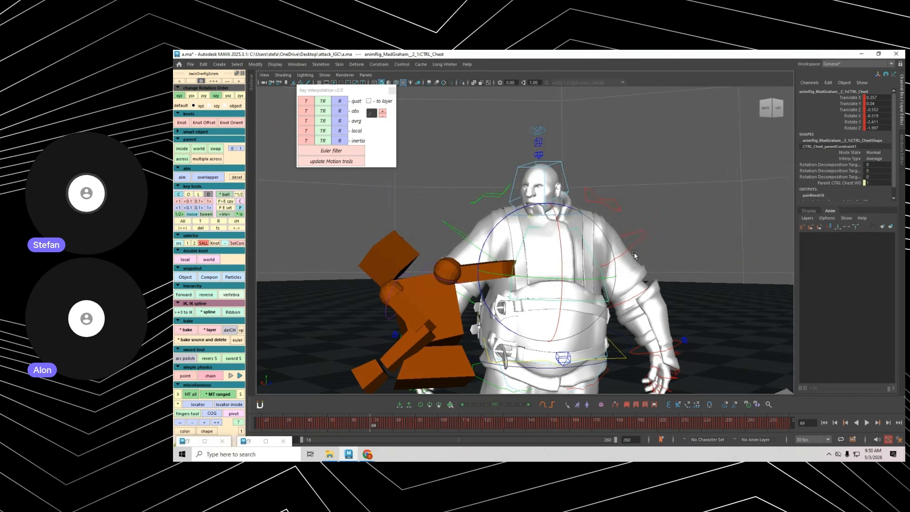
alt+drag(649, 257, 664, 248)
click(664, 248)
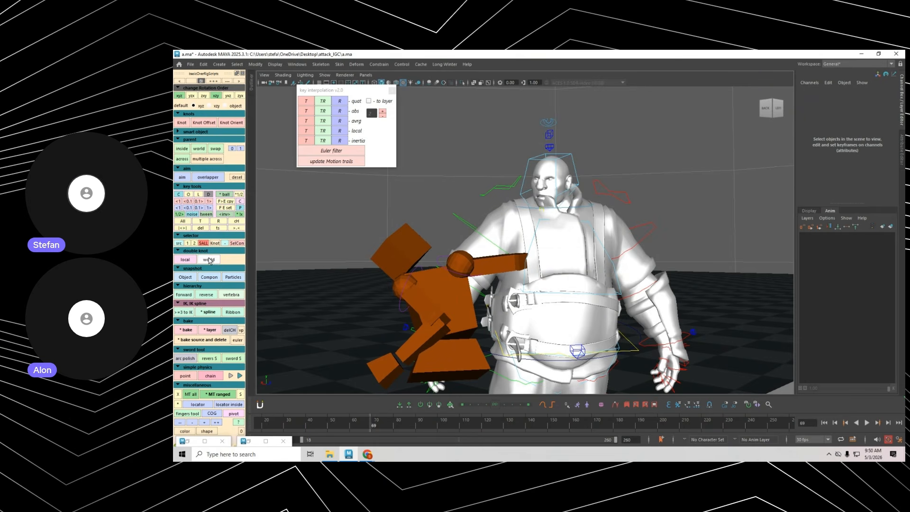
- Create a world-space double knot for the chest control and rotate it about the Y axis
click(615, 261)
alt+drag(614, 261, 598, 253)
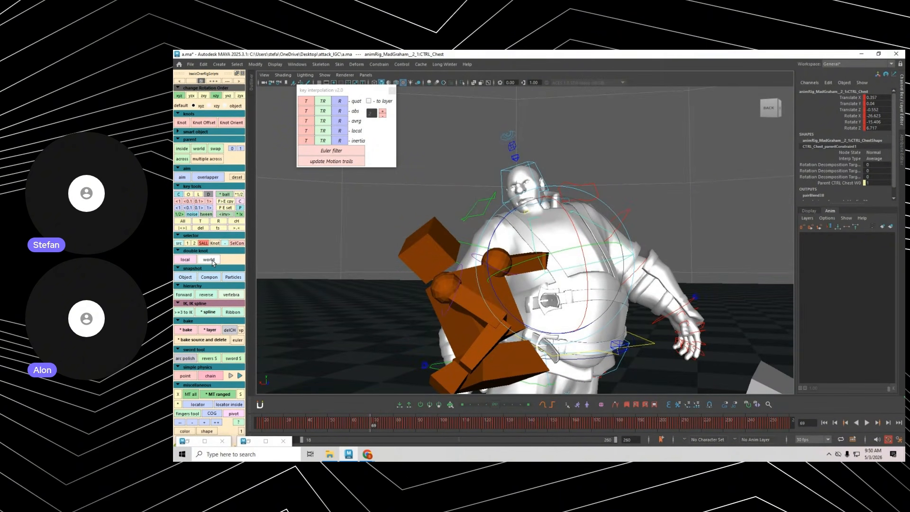
click(585, 272)
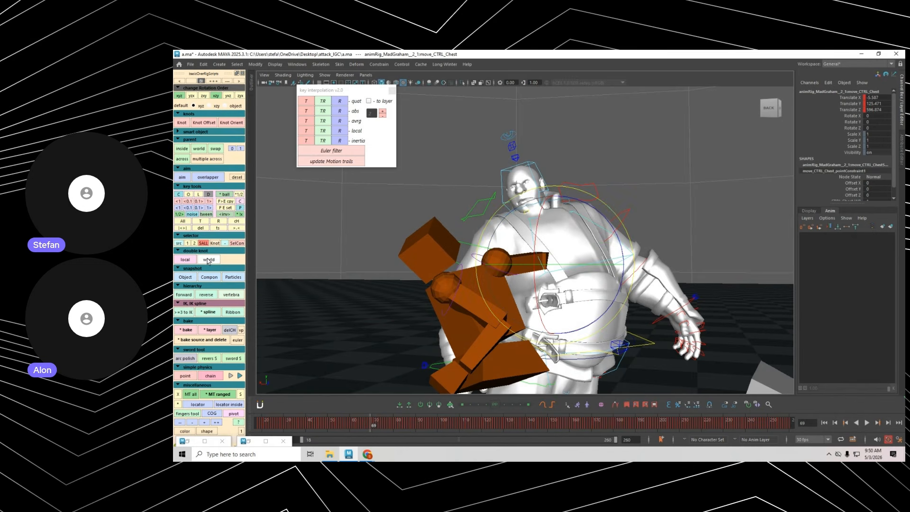
alt+drag(535, 289, 569, 290)
mouse_move(580, 274)
mouse_down()
mouse_move(606, 270)
mouse_move(595, 272)
mouse_up()
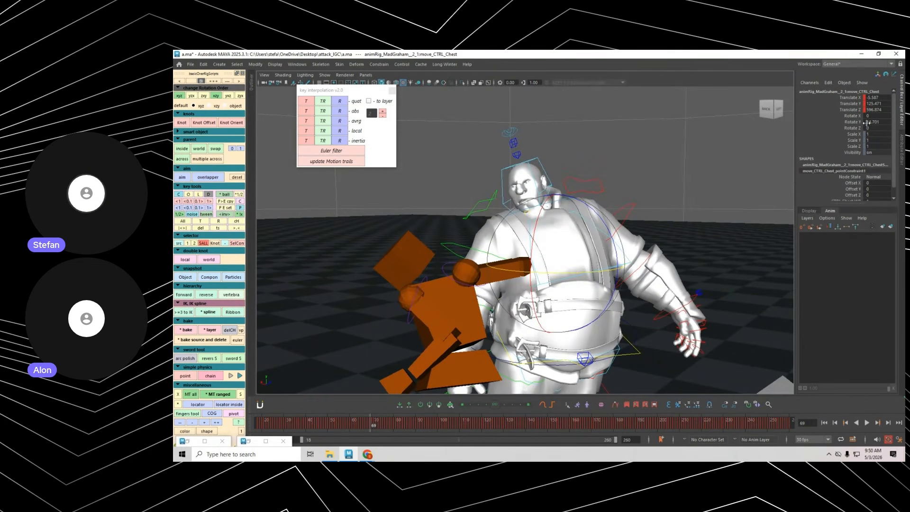
mouse_move(585, 275)
mouse_down()
mouse_move(612, 267)
mouse_move(577, 272)
mouse_up()
- Undo the knot rotation, the world double knot and the chest control's trial rotation
key(ctrl+z)
key(ctrl+z)
key(ctrl+z)
key(ctrl+z)
key(ctrl+z)
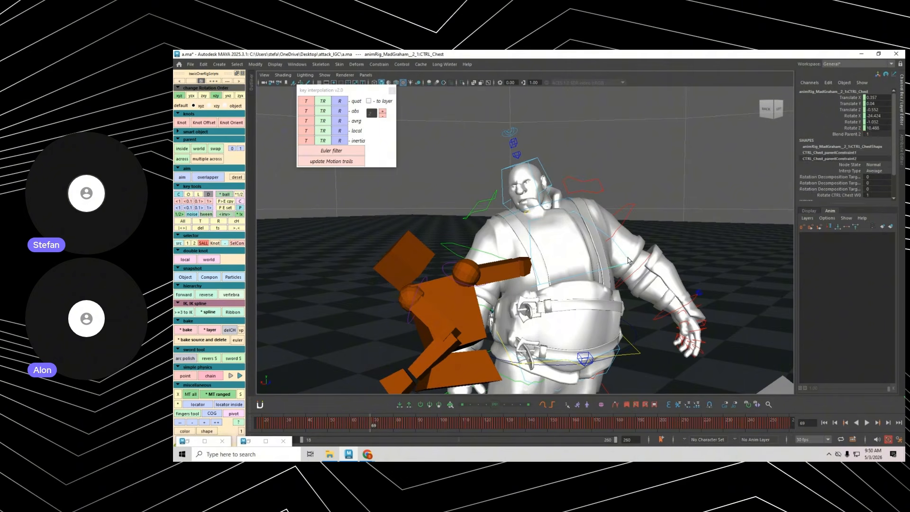
key(ctrl+z)
key(ctrl+z)
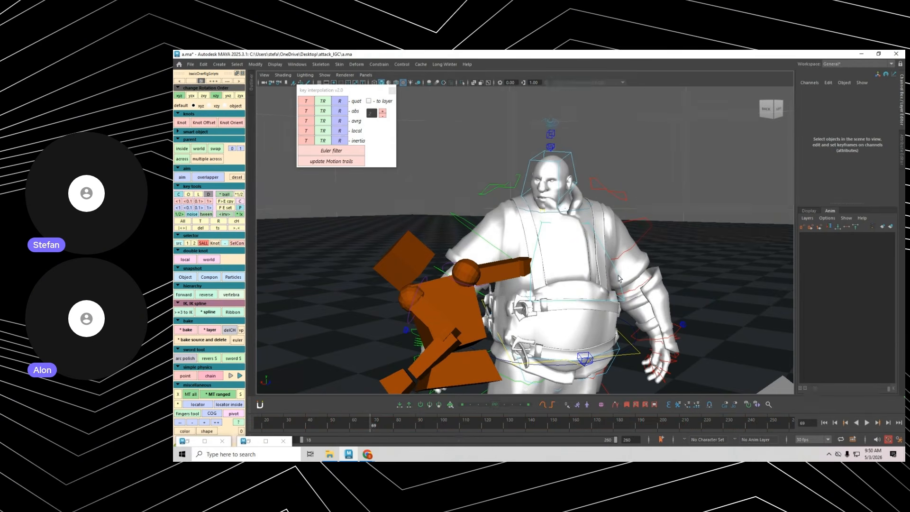
- Select the character's body control with the full figure in view
click(619, 279)
alt+middle_drag(619, 279, 631, 262)
alt+right_drag(632, 262, 591, 289)
mouse_move(590, 308)
alt+mouse_down()
mouse_move(631, 302)
mouse_move(583, 297)
alt+mouse_up()
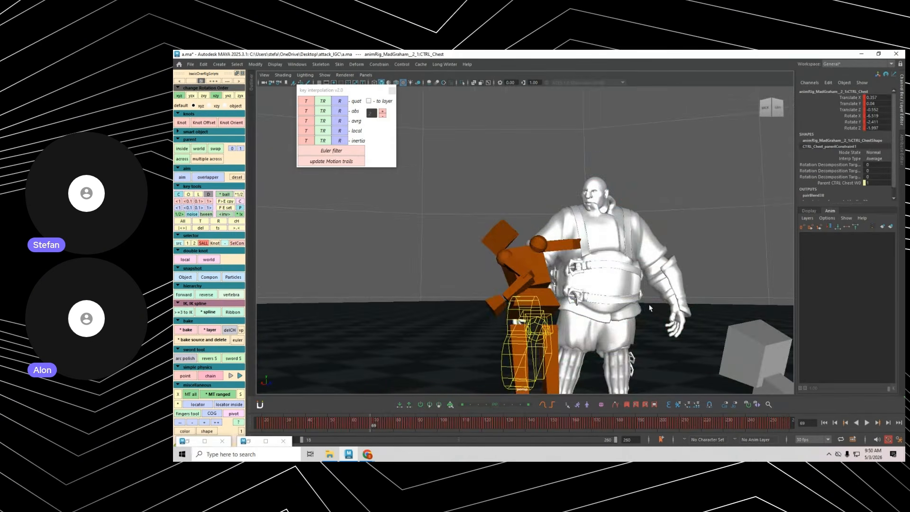
alt+drag(650, 305, 652, 304)
click(648, 303)
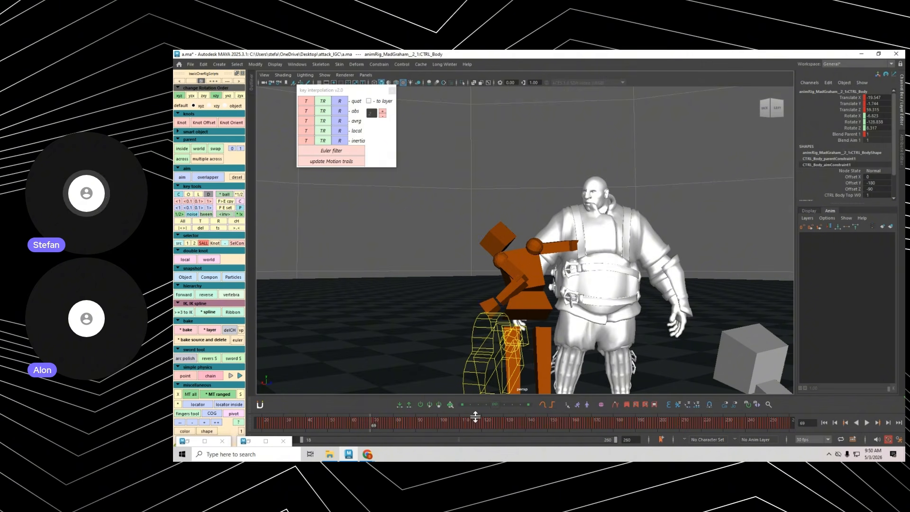
- Return to frame 18 and play back the animation to review both characters' motion from farther away
key(.)
key(alt+shift+v)
alt+drag(605, 320, 659, 316)
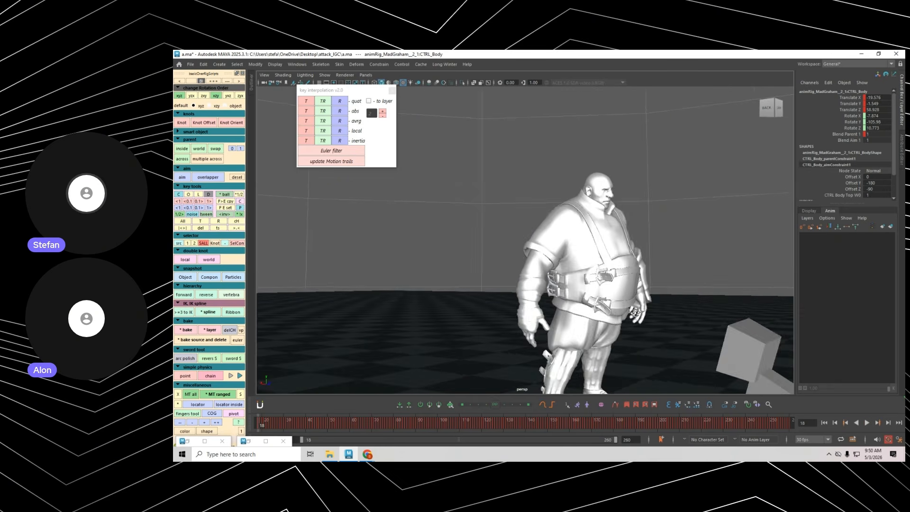
scroll(636, 314, down, 6)
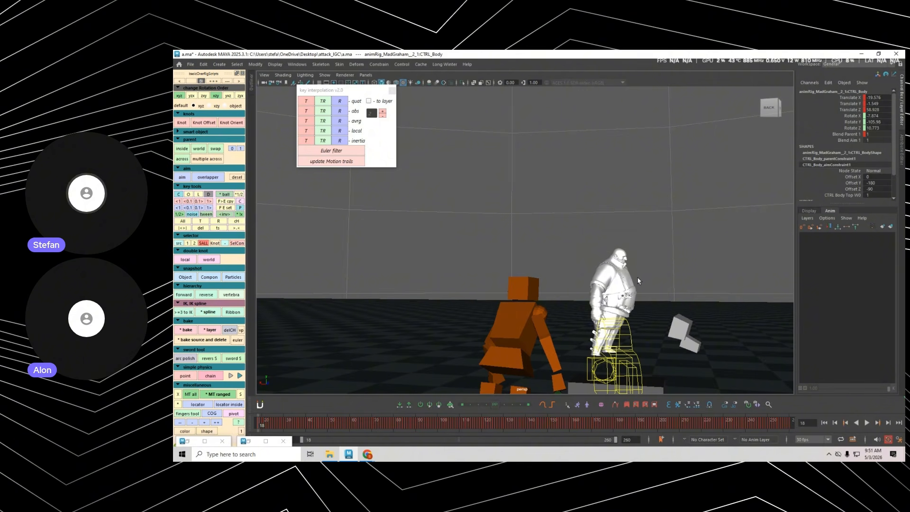
alt+drag(638, 280, 624, 310)
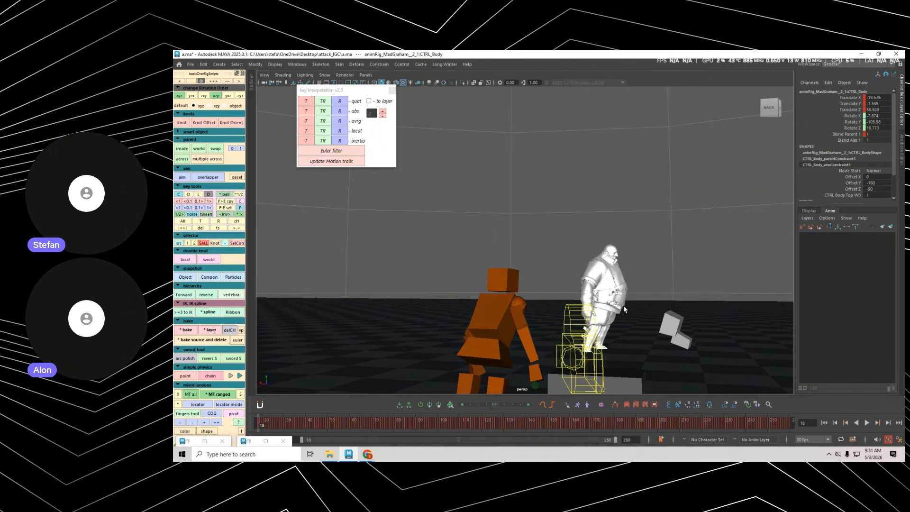
click(868, 423)
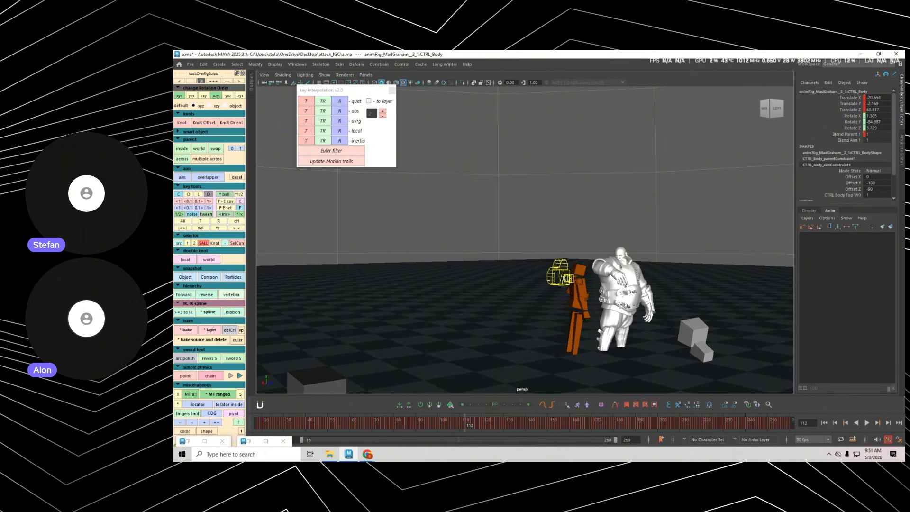
- Switch to the browser showing the Flip animation blog, maximize it and look through its Flipped article list
drag(904, 108, 421, 112)
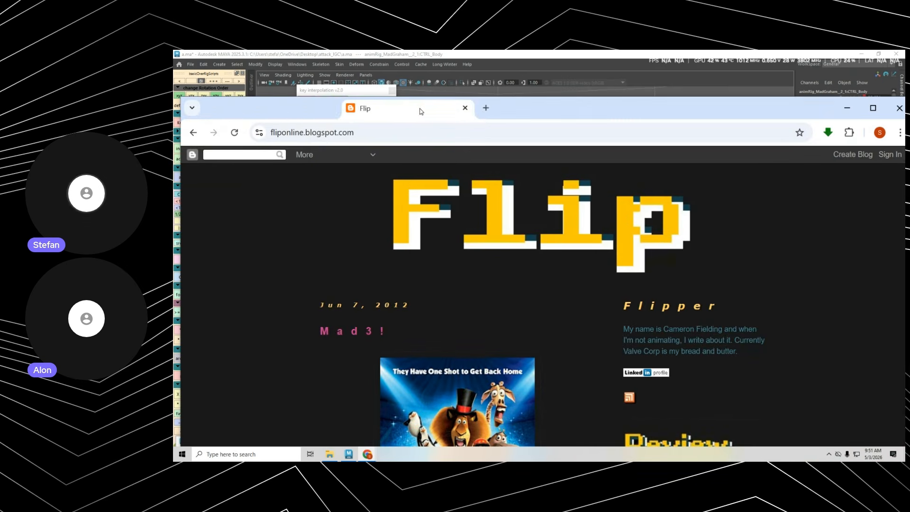
click(496, 88)
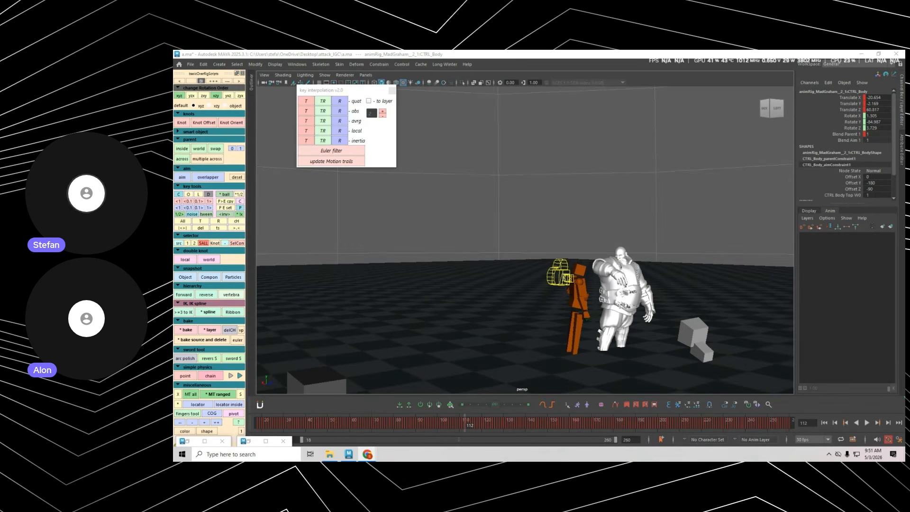
drag(500, 51, 494, 52)
scroll(764, 242, down, 6)
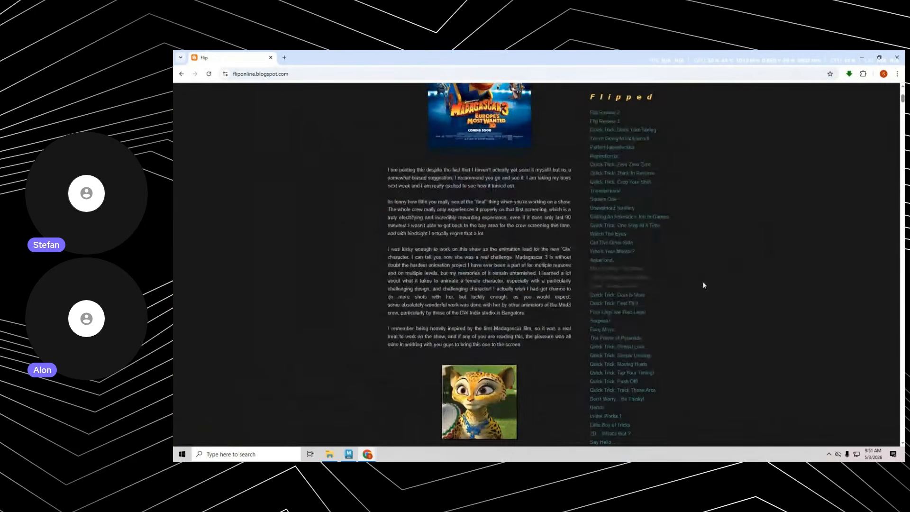
scroll(616, 294, up, 1)
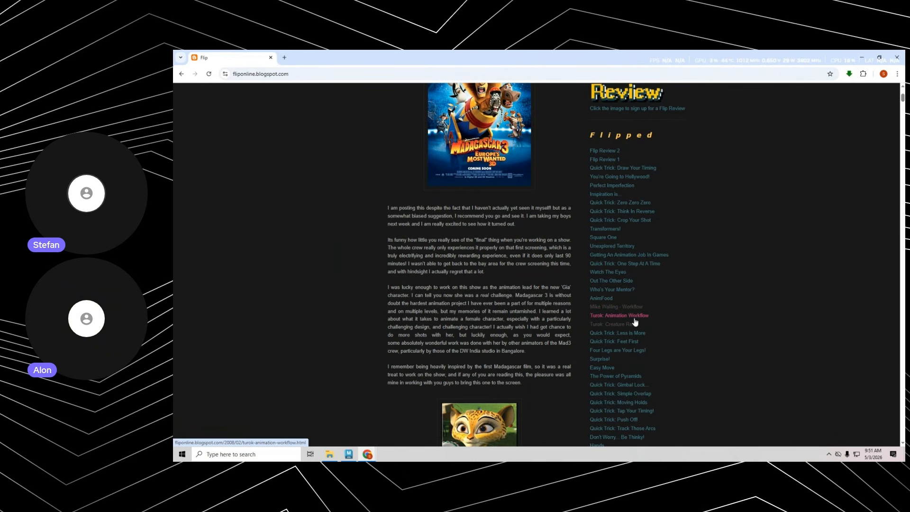
- Open the "Turok: Animation Workflow" article and enlarge the page to 150% to read its opening sections
click(637, 317)
scroll(497, 239, down, 4)
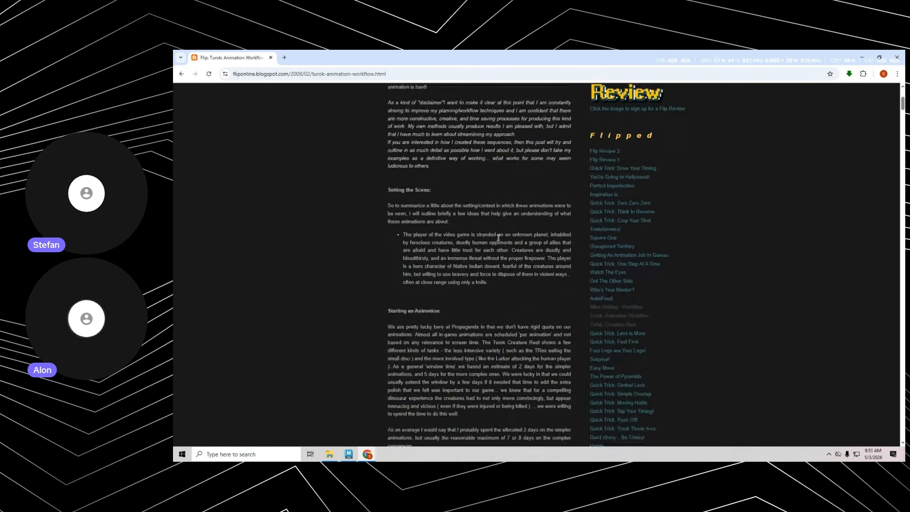
ctrl+scroll(505, 277, up, 3)
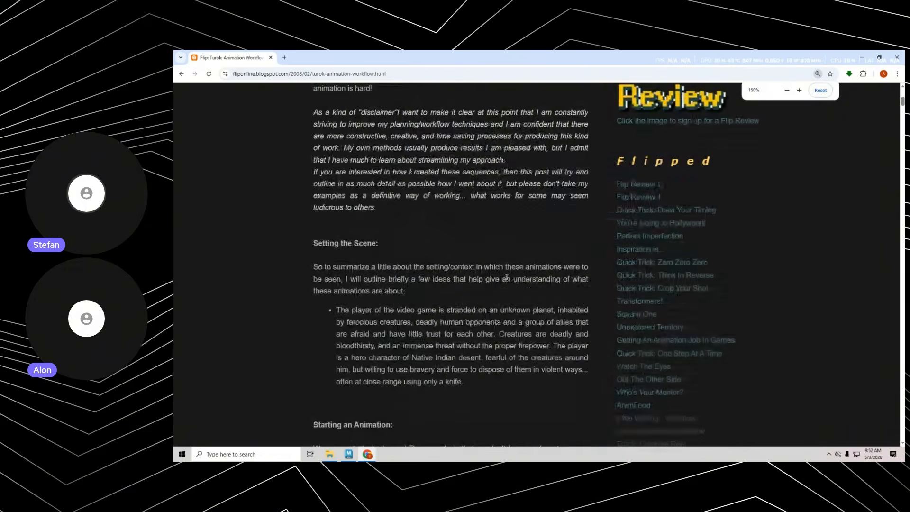
scroll(507, 278, down, 4)
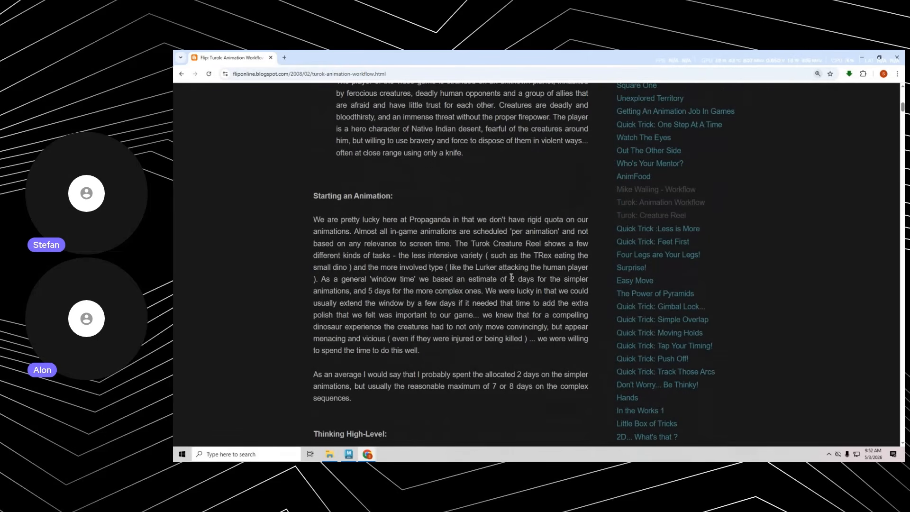
- Find the word "loosely" in the article and highlight the opening sentence of that Blocking paragraph
key(ctrl+f)
text(loosely)
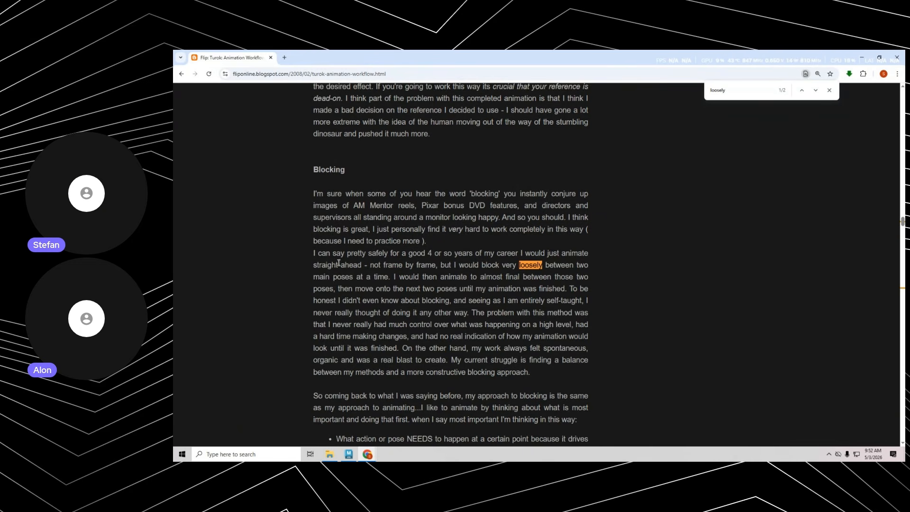
triple_click(311, 252)
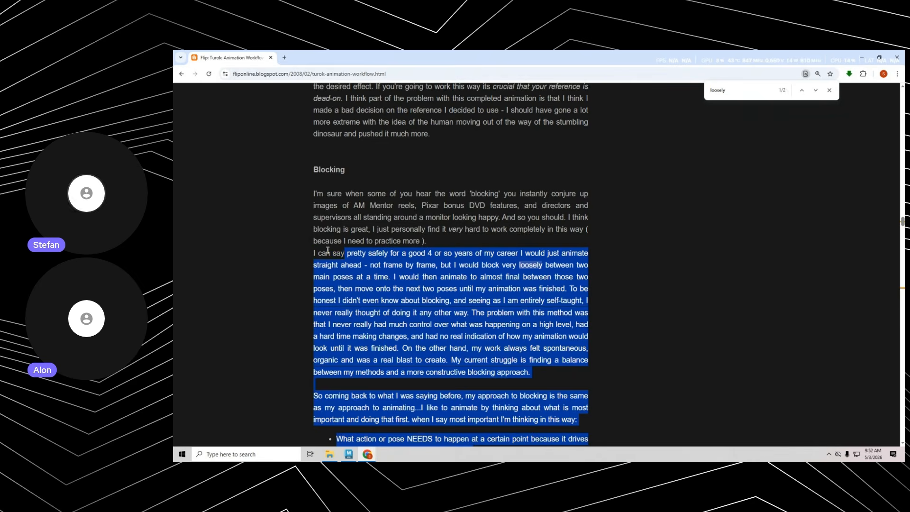
click(311, 252)
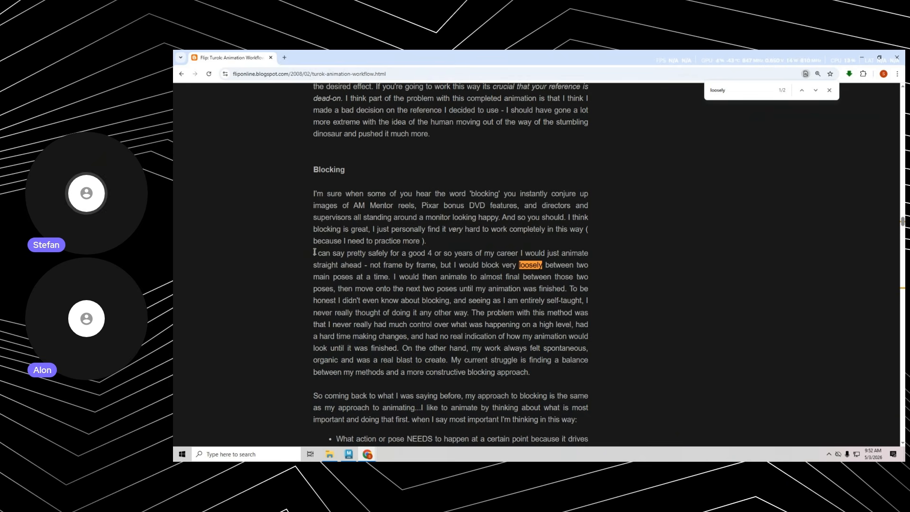
drag(314, 253, 396, 277)
- Highlight the phrase from "not frame by frame" to "main poses at a time" in the Blocking paragraph
click(563, 251)
click(373, 265)
click(503, 262)
drag(370, 266, 393, 275)
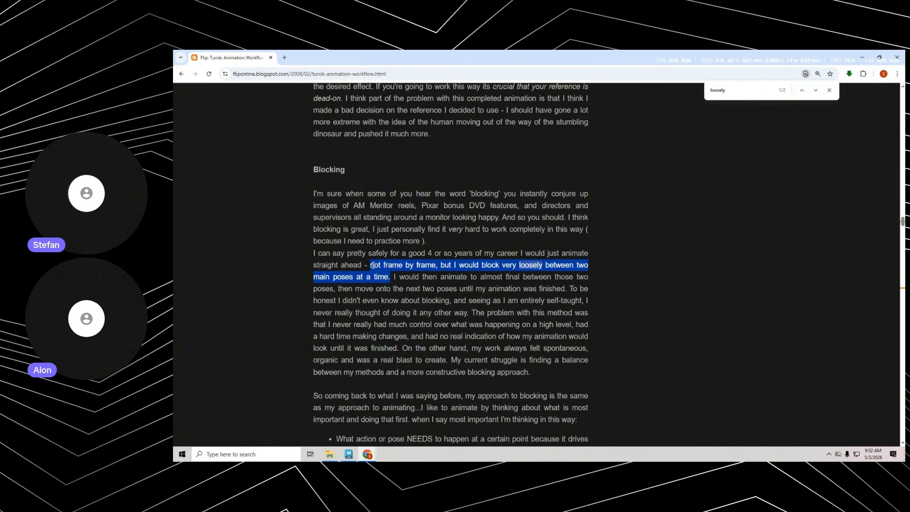
click(399, 266)
drag(372, 266, 389, 276)
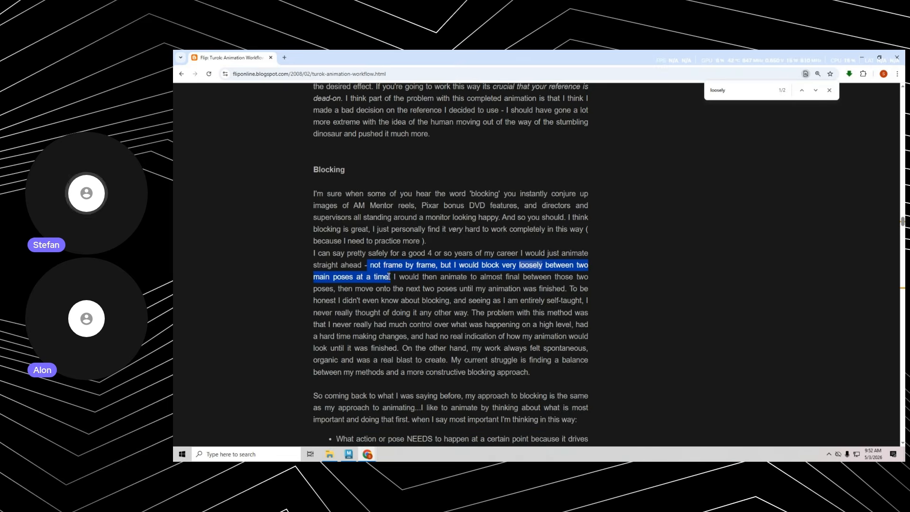
click(389, 276)
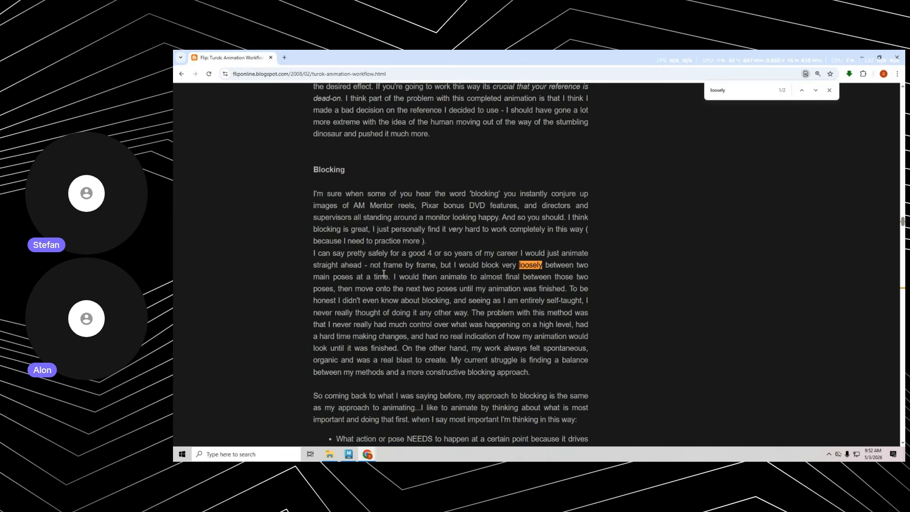
- Highlight the Blocking paragraph from "I can say pretty safely" through "between those two"
drag(378, 265, 509, 264)
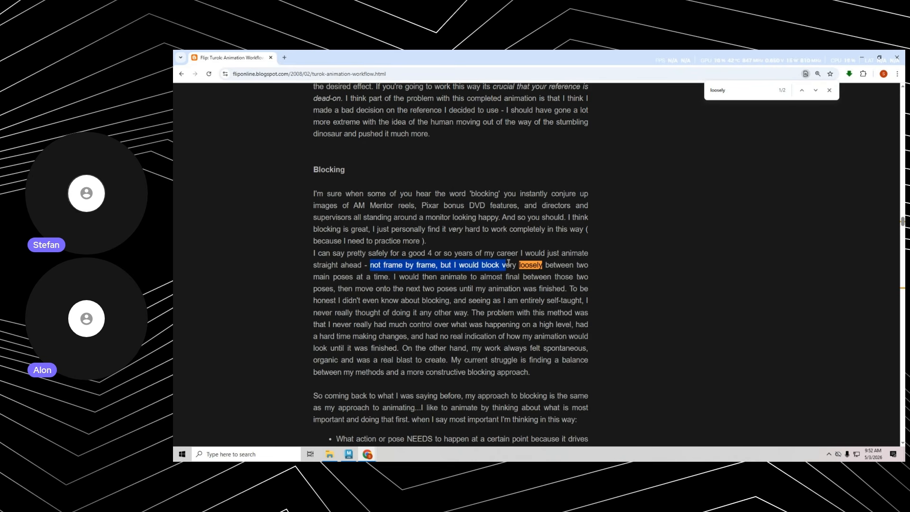
click(413, 278)
drag(390, 276, 590, 283)
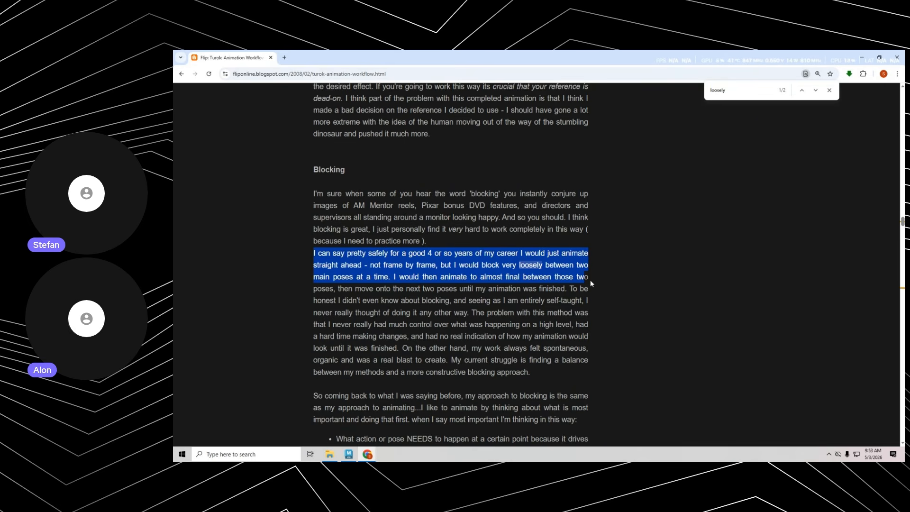
- Reduce the page zoom to 125%, skim the article's blocking, refining and polishing sections and its comments, and close the page search
scroll(590, 283, down, 10)
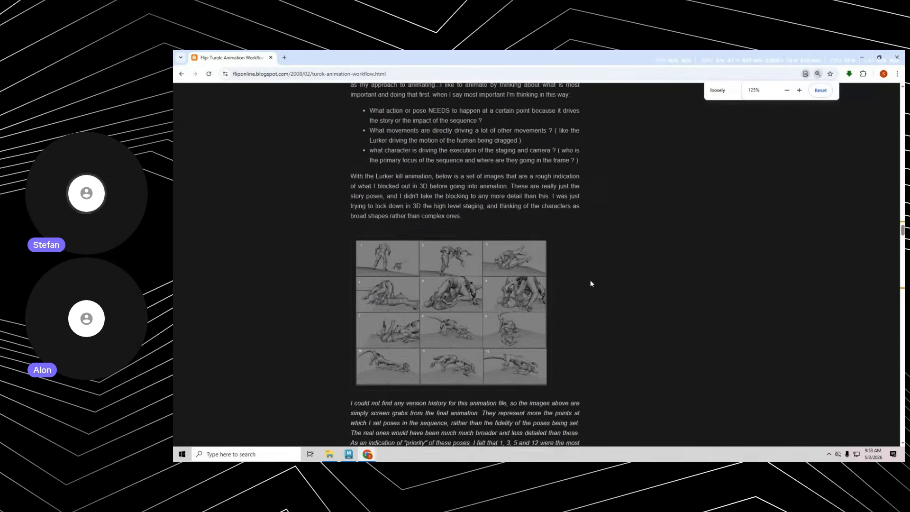
scroll(591, 284, down, 15)
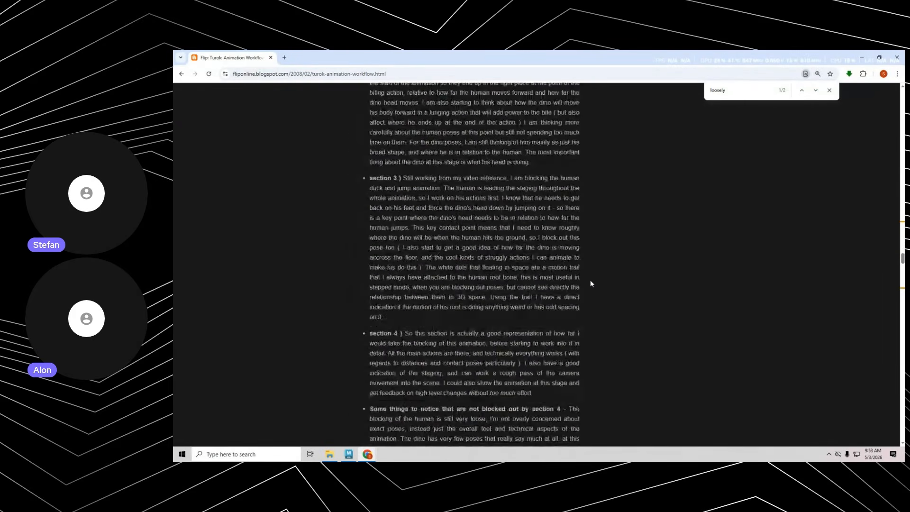
scroll(591, 284, up, 20)
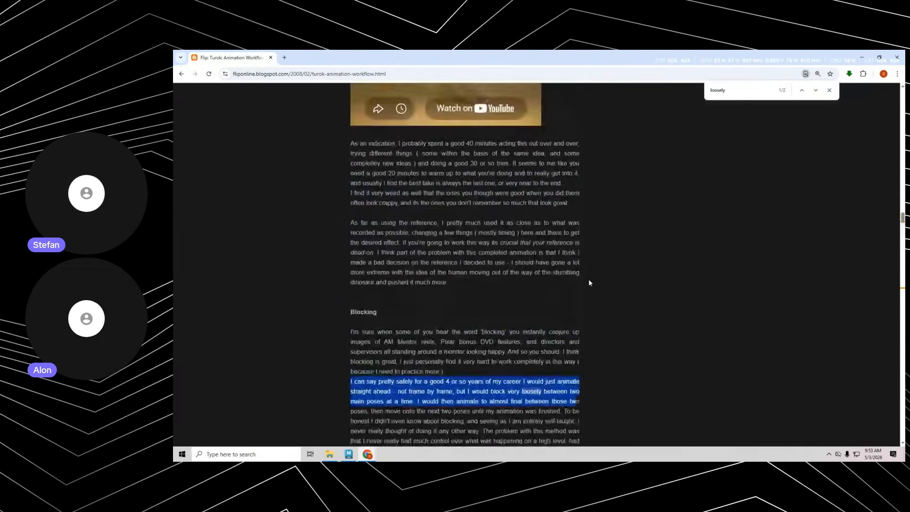
scroll(590, 283, down, 20)
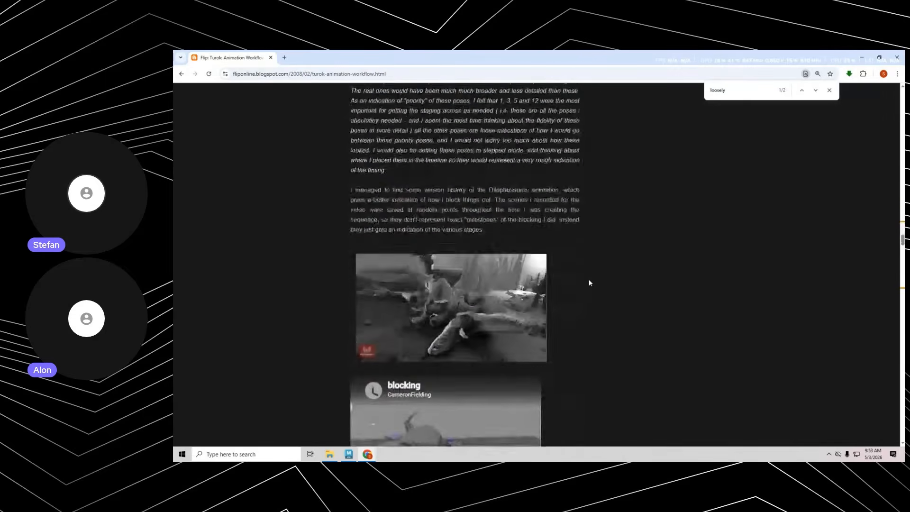
scroll(590, 281, down, 20)
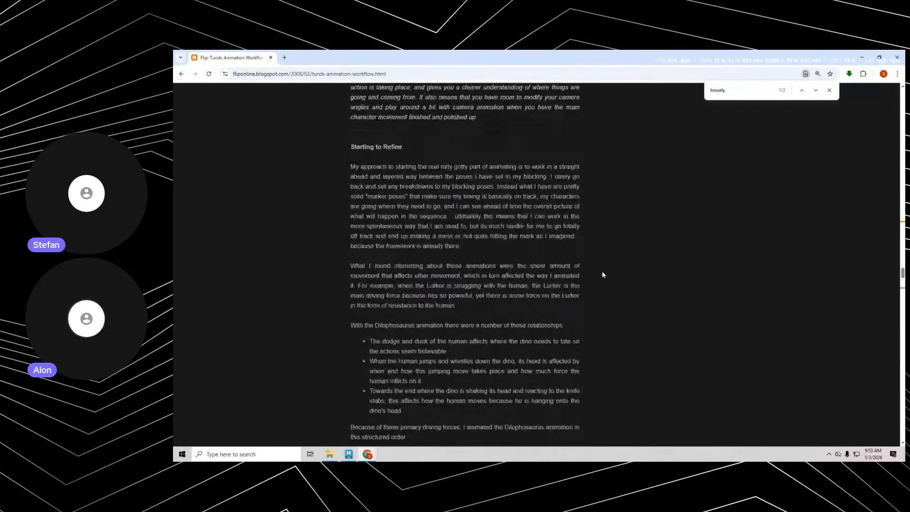
scroll(603, 275, down, 20)
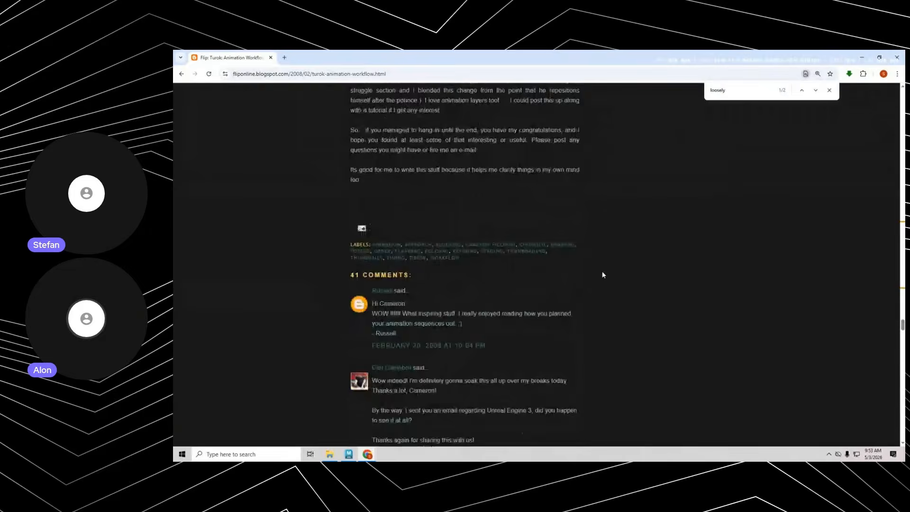
scroll(583, 271, up, 4)
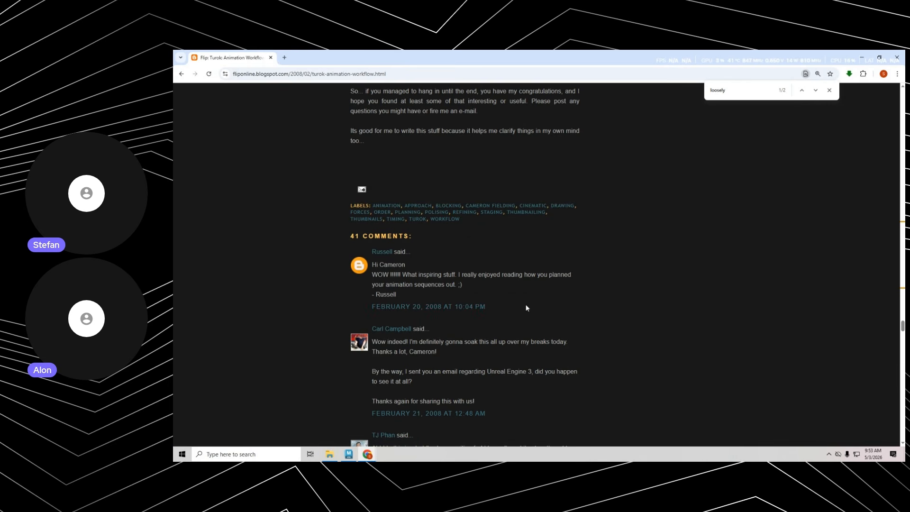
scroll(526, 308, down, 6)
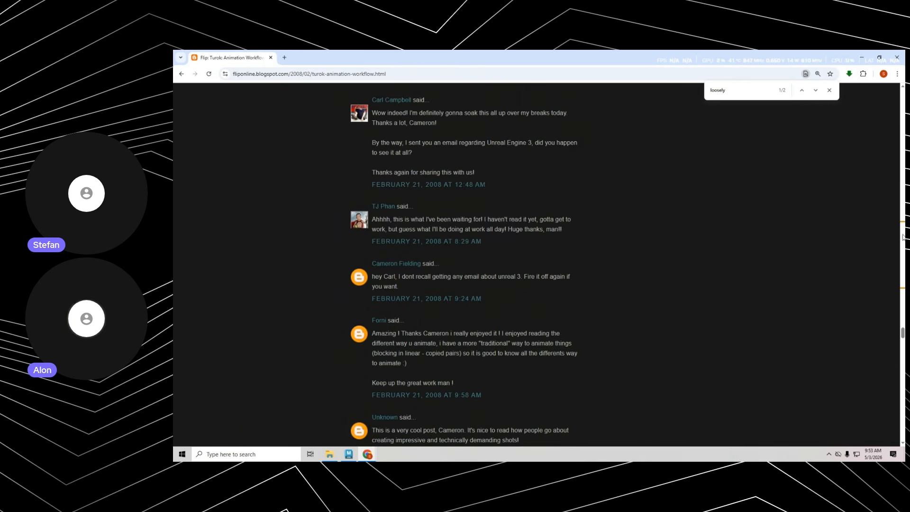
scroll(903, 238, down, 9)
scroll(665, 279, up, 6)
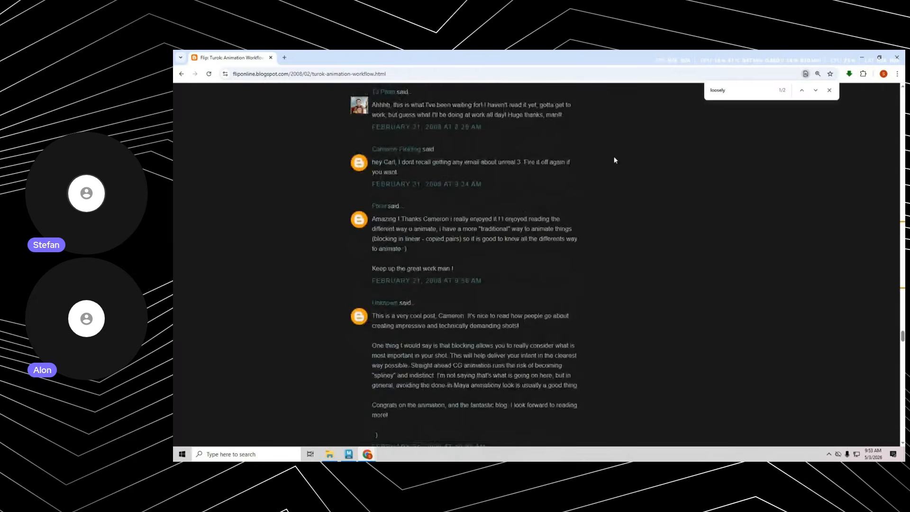
scroll(614, 160, up, 15)
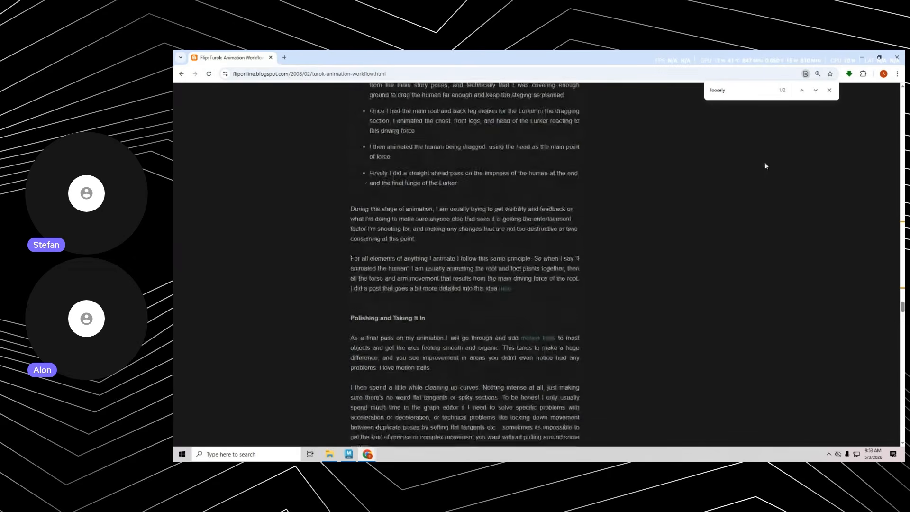
scroll(766, 166, up, 1)
click(829, 90)
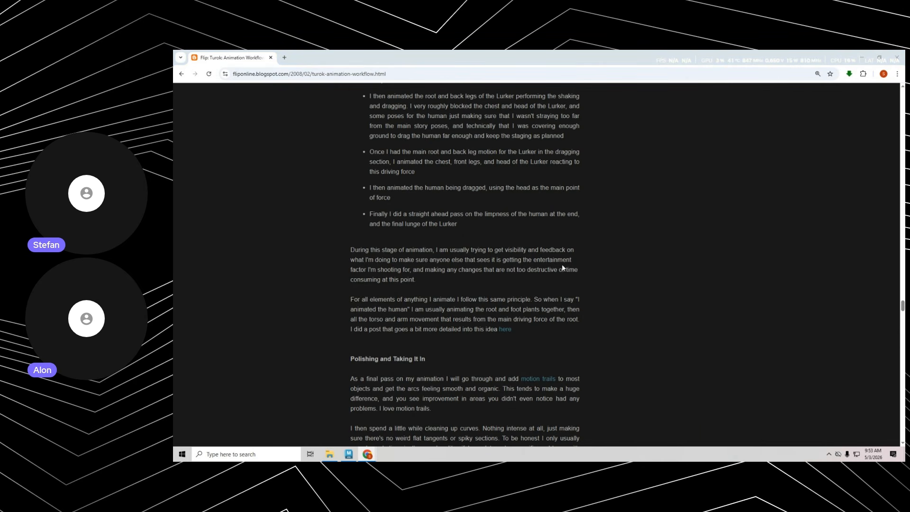
- Switch back to Maya and select the large character's chest control from another viewing angle
click(862, 57)
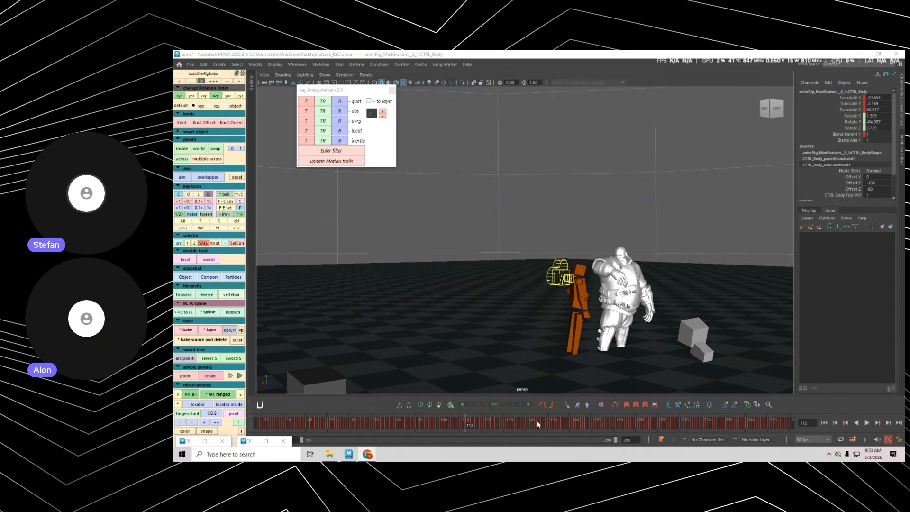
click(479, 422)
alt+drag(639, 307, 619, 289)
click(619, 288)
- Scrub the fight animation in the perspective view and through the ShotCam camera
drag(480, 424, 547, 409)
key(Escape)
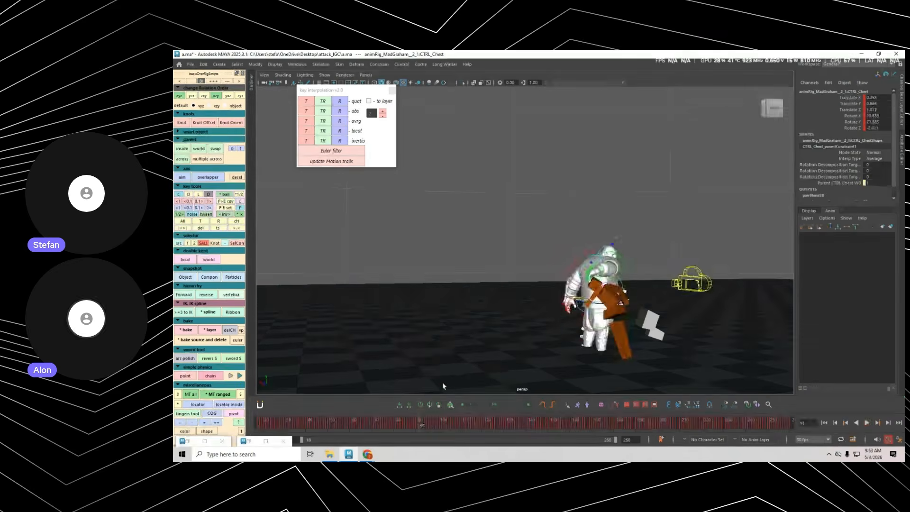
key(space)
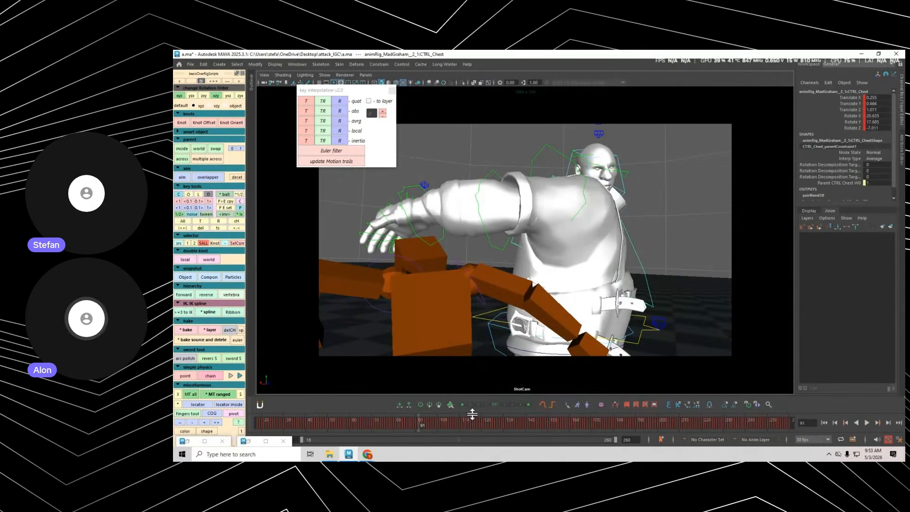
drag(454, 420, 461, 395)
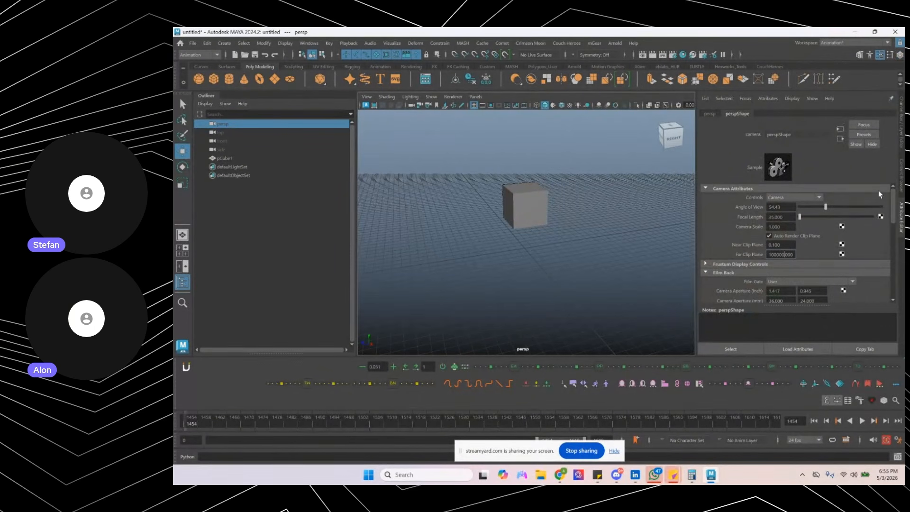
- Increase the persp camera's far clip plane and set its near clip plane to 3
text(000)
click(785, 245)
text(3)
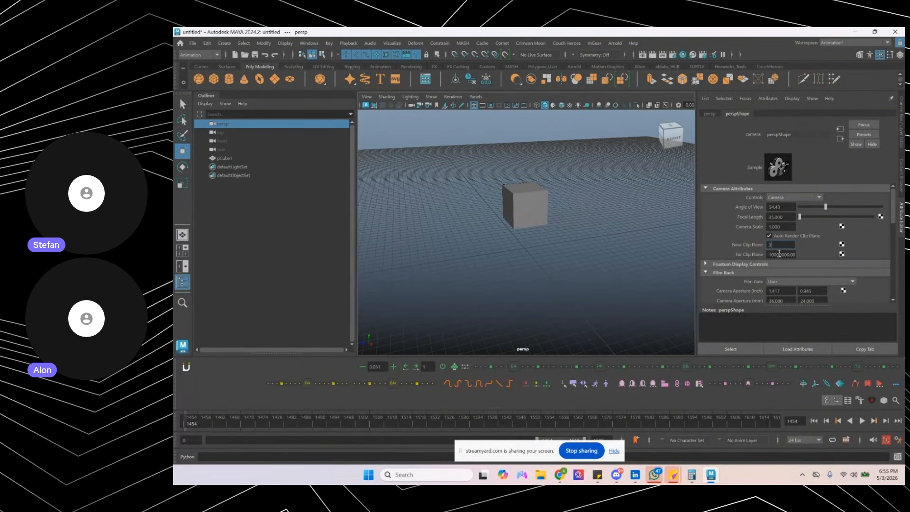
key(Return)
click(781, 255)
click(583, 196)
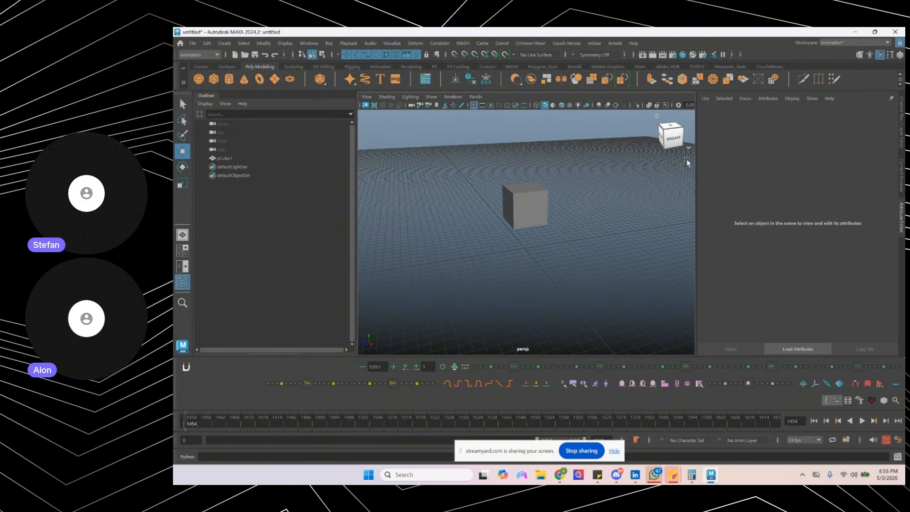
- Select the cube and hide the Attribute Editor to give the perspective view more room
alt+middle_drag(566, 195, 580, 242)
alt+drag(580, 242, 506, 236)
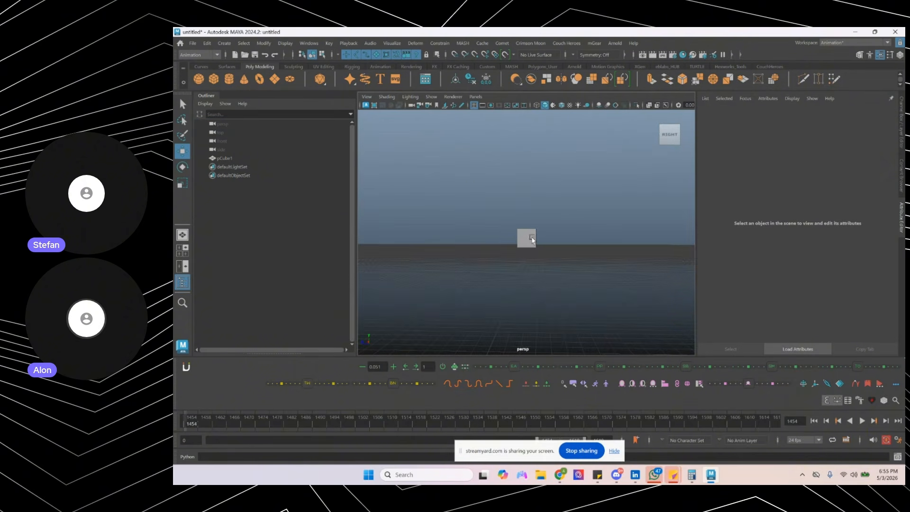
click(528, 239)
scroll(527, 251, up, 4)
alt+middle_drag(519, 255, 528, 192)
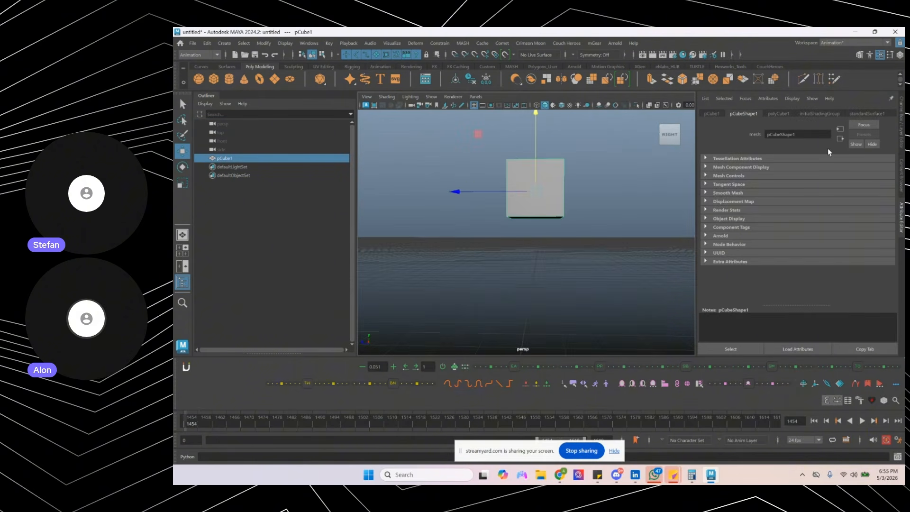
click(902, 221)
alt+right_drag(737, 188, 613, 220)
alt+drag(613, 221, 699, 216)
key(r)
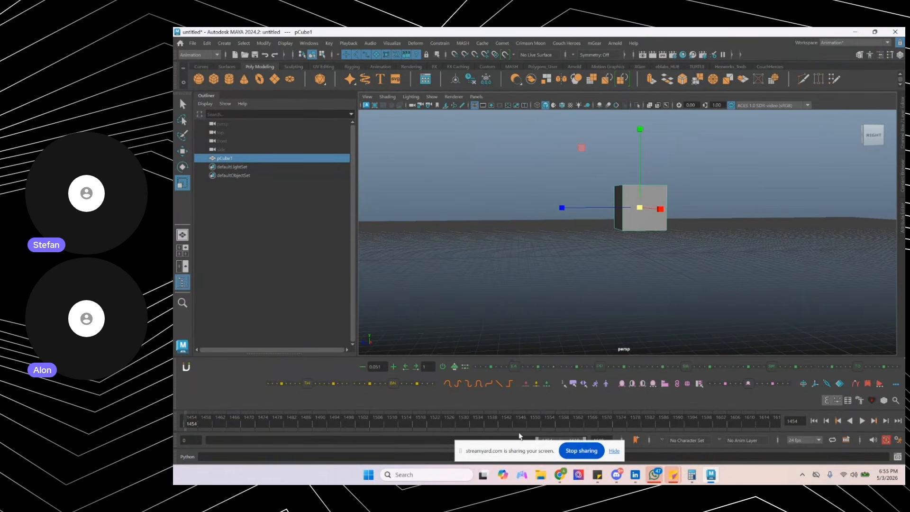
- Hide the screen-sharing notice and set the animation end time to frame 200, with the full range displayed
click(611, 453)
double_click(458, 440)
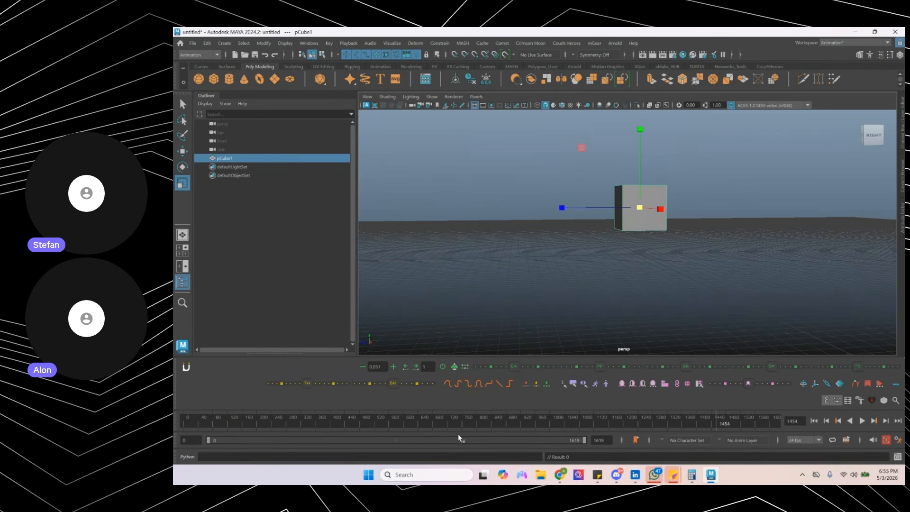
key(alt+v)
key(alt+v)
double_click(597, 439)
key(BackSpace)
text(200)
key(Return)
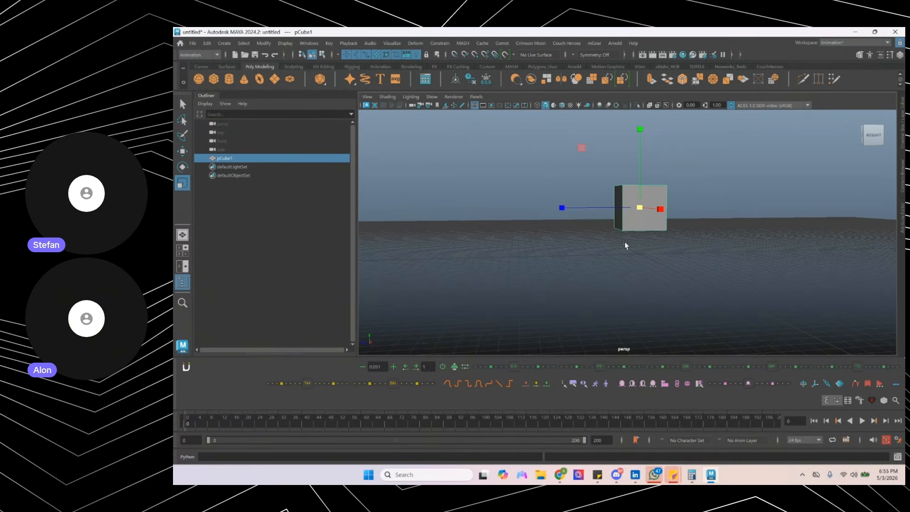
- Key the cube at frame 0 and move it slightly upward
key(w)
alt+drag(608, 243, 607, 264)
alt+drag(497, 250, 581, 249)
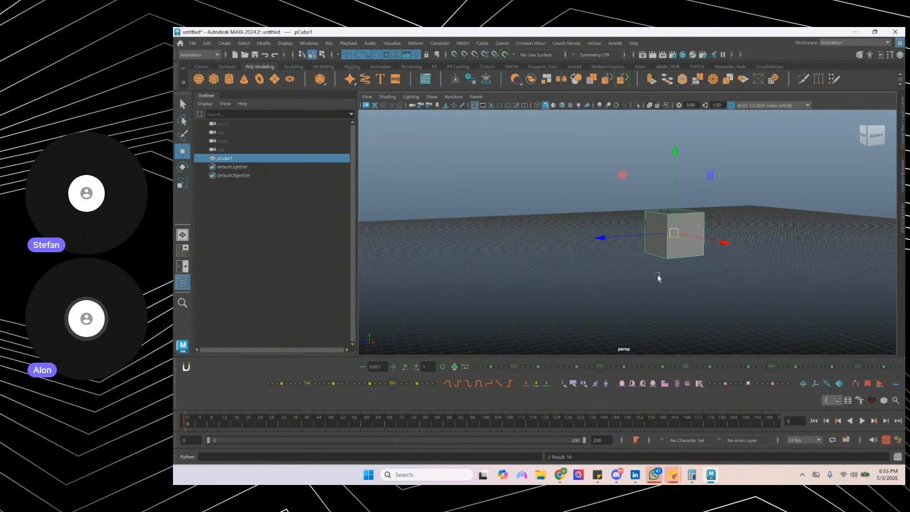
key(e)
key(w)
drag(675, 179, 677, 175)
alt+drag(617, 265, 655, 251)
- Go to frame 20 and rotate the cube into a tilted pose from two viewing angles
drag(223, 427, 248, 426)
alt+drag(723, 266, 521, 244)
key(e)
drag(510, 183, 484, 222)
key(w)
alt+drag(505, 260, 601, 238)
key(e)
drag(619, 268, 569, 270)
- Move the tilted cube downward along its vertical axis at frame 20
key(w)
scroll(559, 302, up, 5)
drag(582, 184, 586, 208)
alt+right_drag(620, 262, 564, 283)
alt+drag(568, 282, 564, 278)
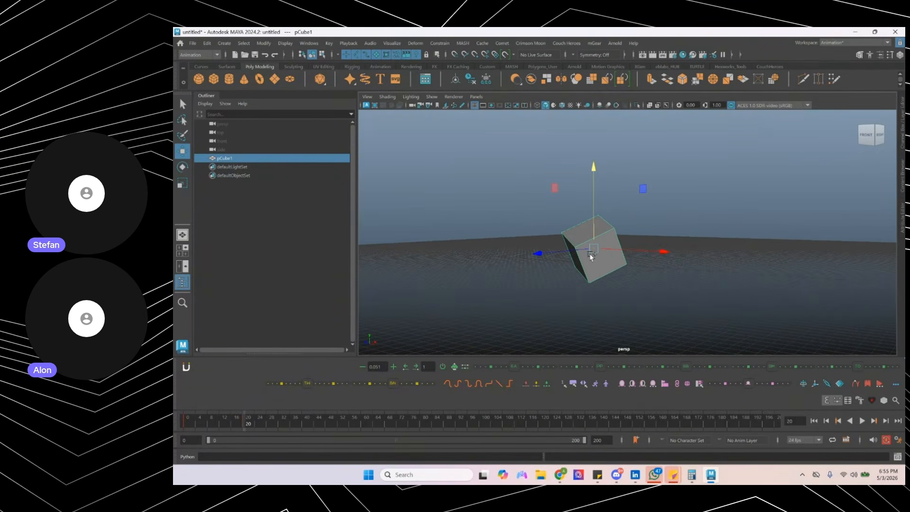
- Duplicate the cube at frame 20 and move the copy upward, scaling it down to a small head-sized cube
key(ctrl+d)
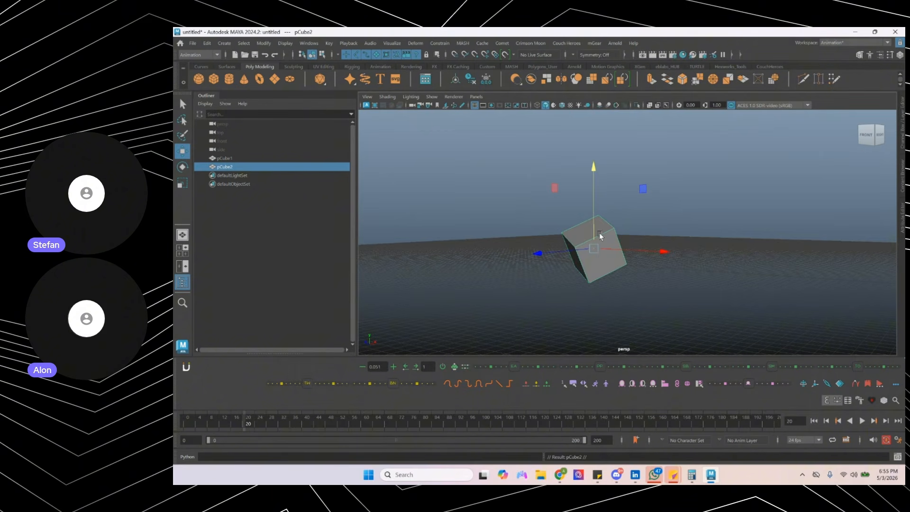
ctrl+shift+right_drag(599, 232, 564, 221)
drag(591, 220, 570, 167)
key(r)
drag(584, 208, 546, 228)
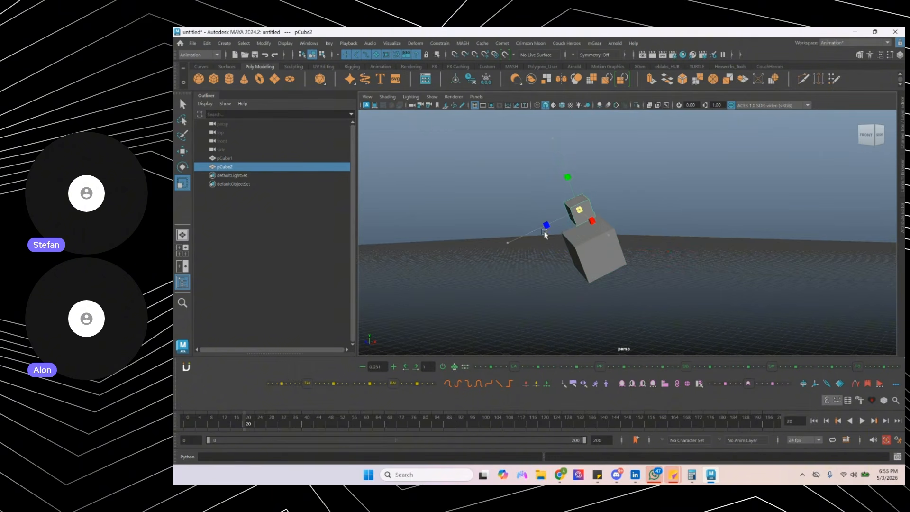
- Place the small cube just above the large cube's top face and parent it to the large cube
key(w)
drag(568, 188, 602, 255)
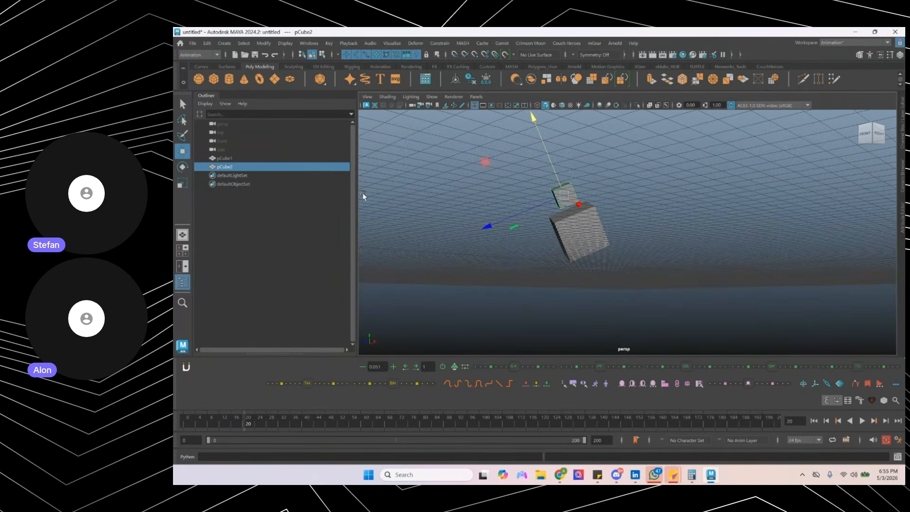
middle_drag(234, 168, 224, 158)
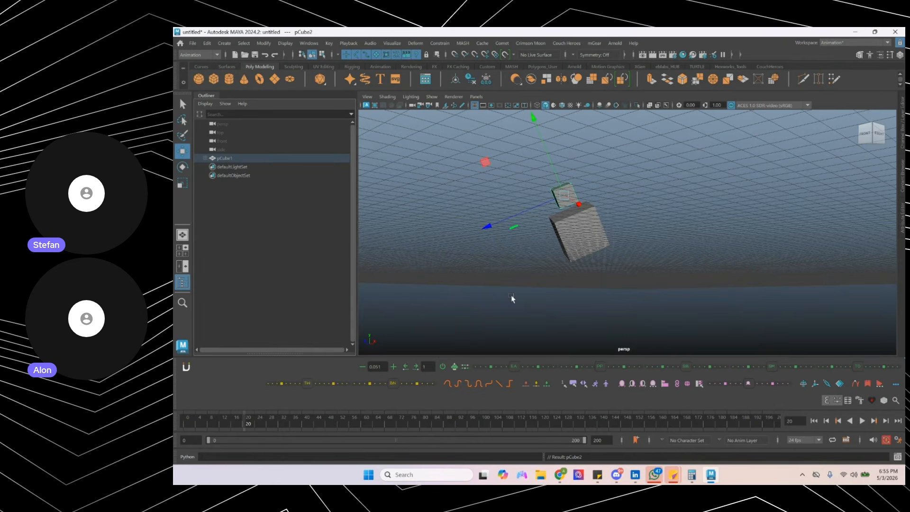
- Return to frame 0, select the large cube and play the animation to check both cubes moving together
drag(244, 423, 183, 417)
alt+drag(650, 227, 597, 258)
click(652, 239)
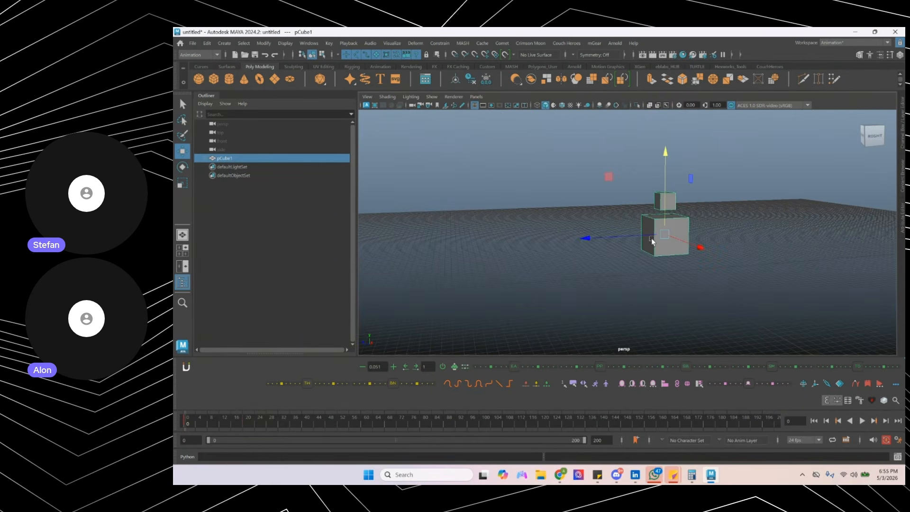
alt+drag(537, 246, 563, 277)
key(alt+v)
key(alt+v)
- Set the frame rate to 30 fps and replay the cubes' movement from frame 0
click(818, 440)
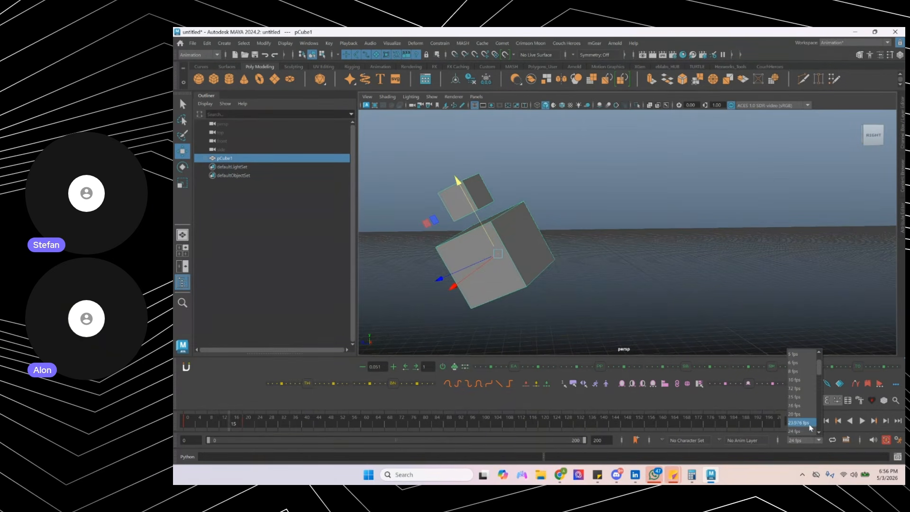
click(805, 415)
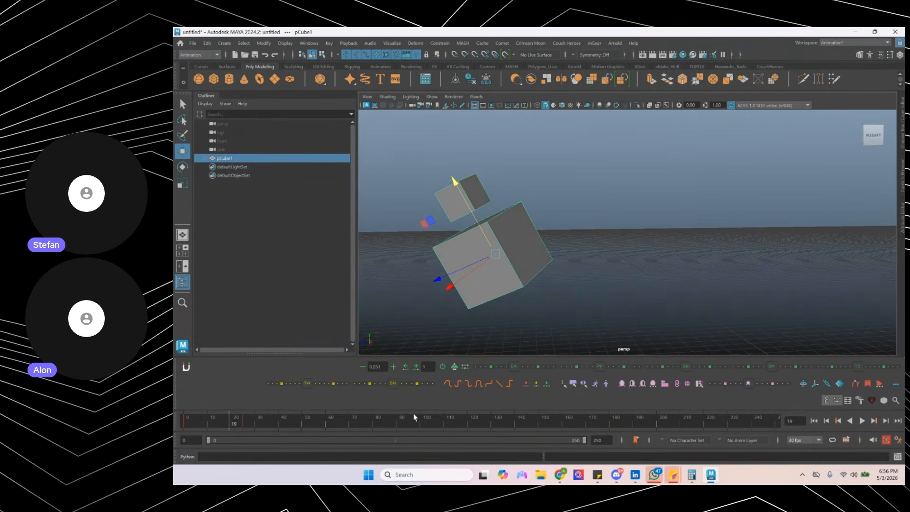
drag(231, 419, 183, 417)
key(alt+v)
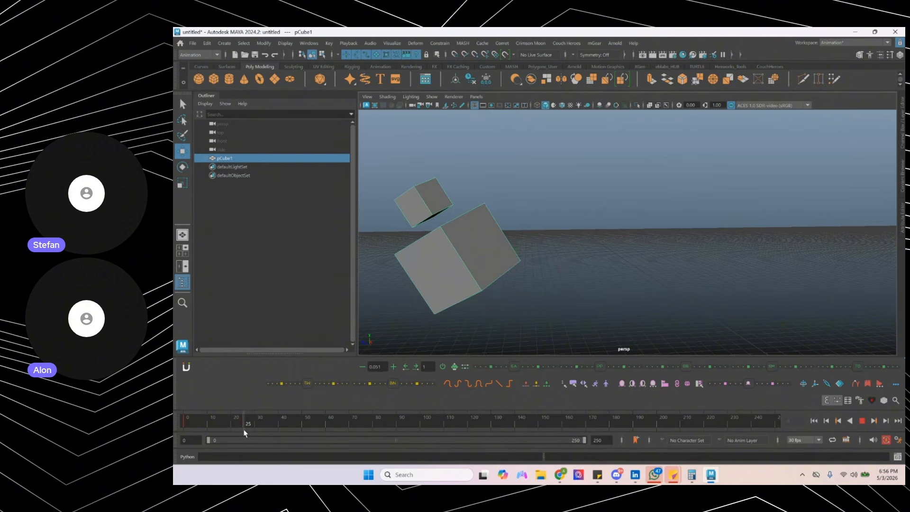
drag(243, 429, 181, 430)
key(alt+v)
key(alt+v)
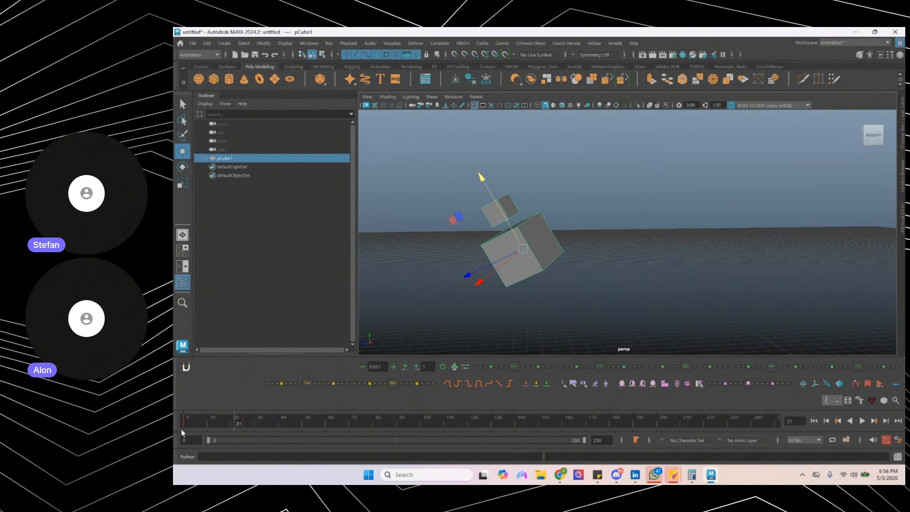
- Return to frame 0 and open the Graph Editor for the large cube
shift+click(243, 425)
drag(236, 423, 185, 423)
click(309, 43)
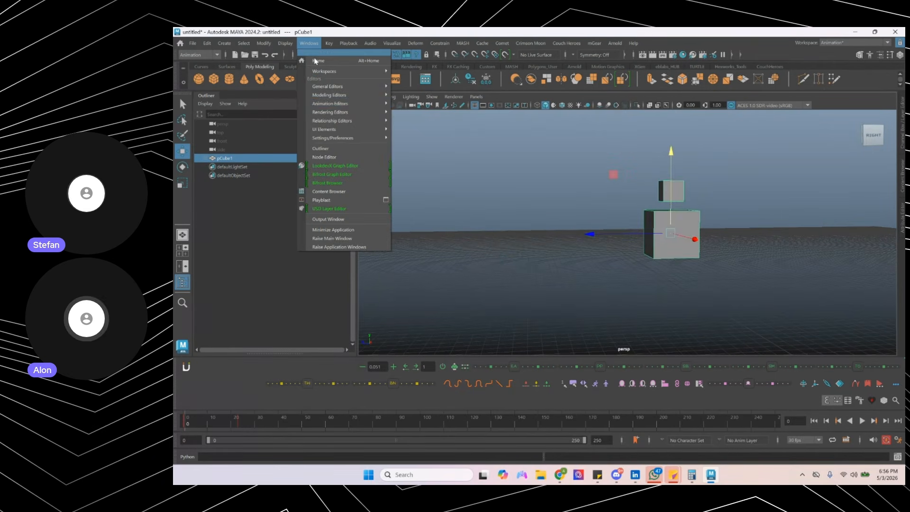
mouse_move(360, 105)
click(419, 110)
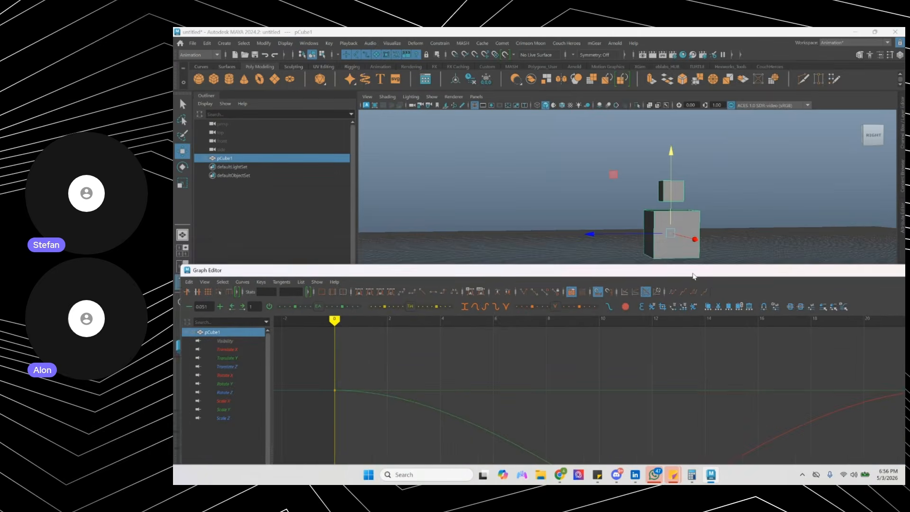
- Arrange the Graph Editor below the cubes in the viewport and fit the full animation curves in it
drag(691, 337, 682, 264)
alt+shift+right_drag(650, 354, 498, 350)
alt+middle_drag(498, 350, 485, 318)
mouse_move(549, 316)
mouse_down()
mouse_move(758, 332)
mouse_move(473, 330)
mouse_up()
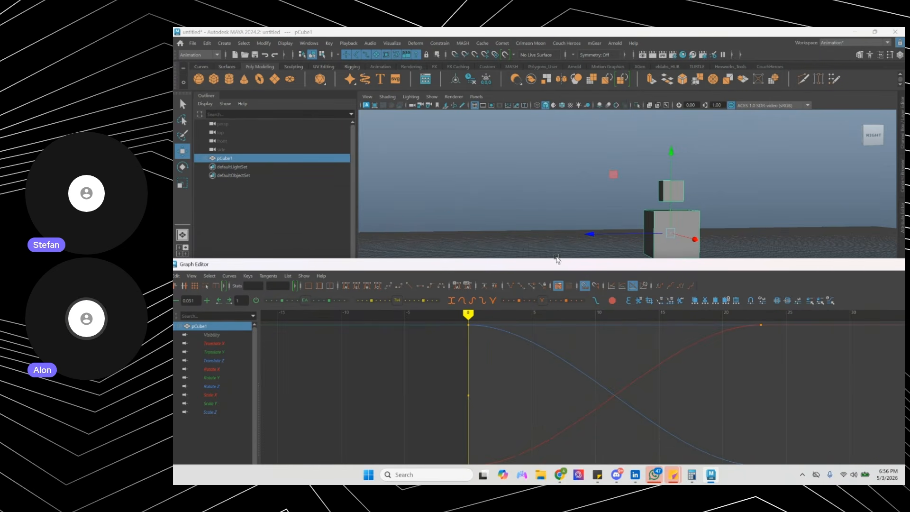
drag(560, 258, 589, 252)
alt+middle_drag(563, 376, 566, 394)
alt+shift+right_drag(566, 394, 514, 378)
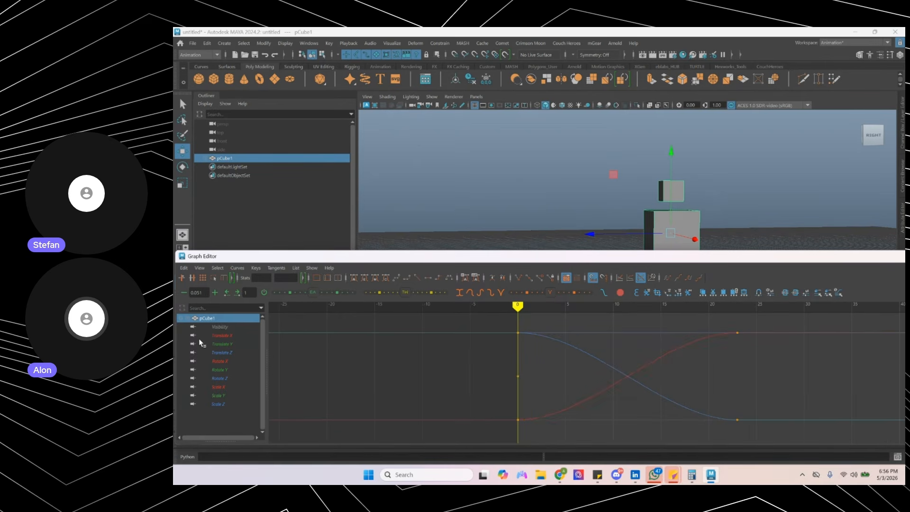
- Isolate the large cube's Translate Z curve and select its key at frame 0
click(239, 354)
drag(474, 391, 579, 444)
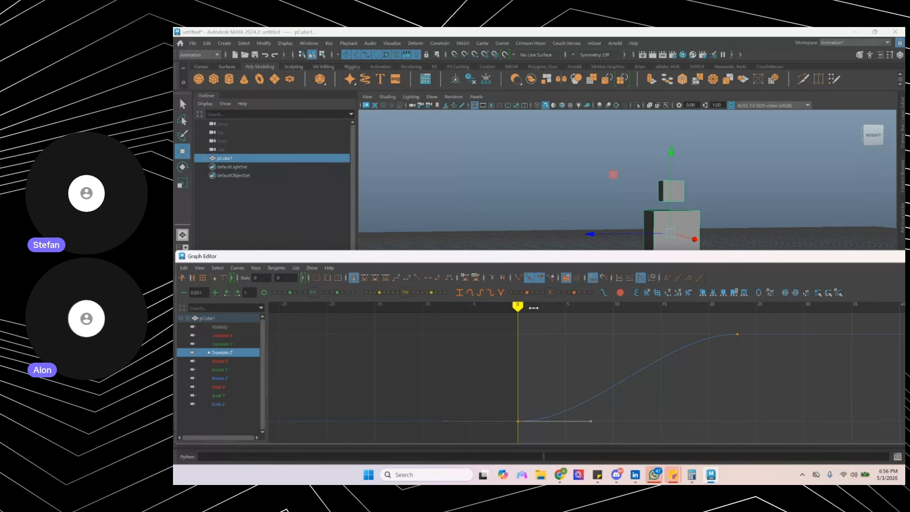
alt+middle_drag(535, 347, 518, 346)
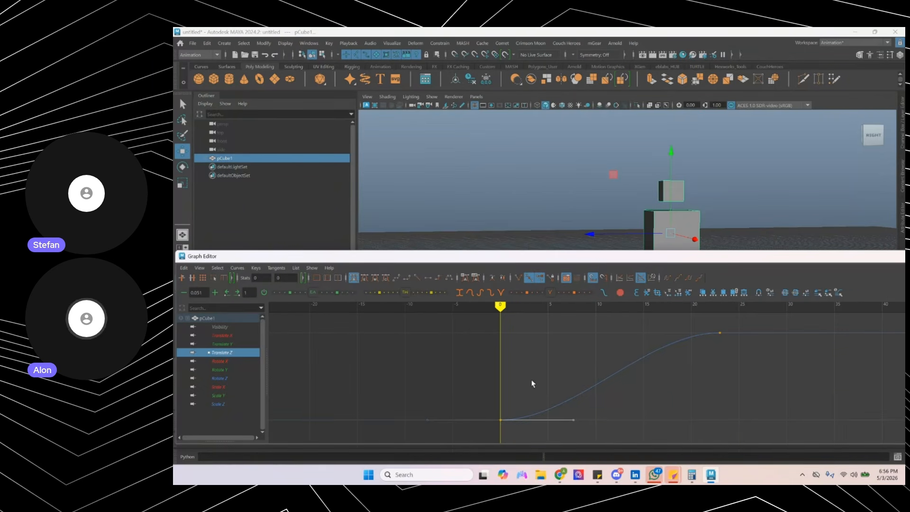
alt+middle_drag(577, 378, 568, 352)
alt+right_drag(568, 351, 568, 375)
- Move the large cube's end keys on all animated channels to frame 20 and play back the new timing
click(208, 318)
alt+right_drag(676, 369, 664, 385)
drag(658, 350, 736, 418)
shift+middle_drag(734, 416, 715, 415)
alt+shift+right_drag(536, 404, 568, 405)
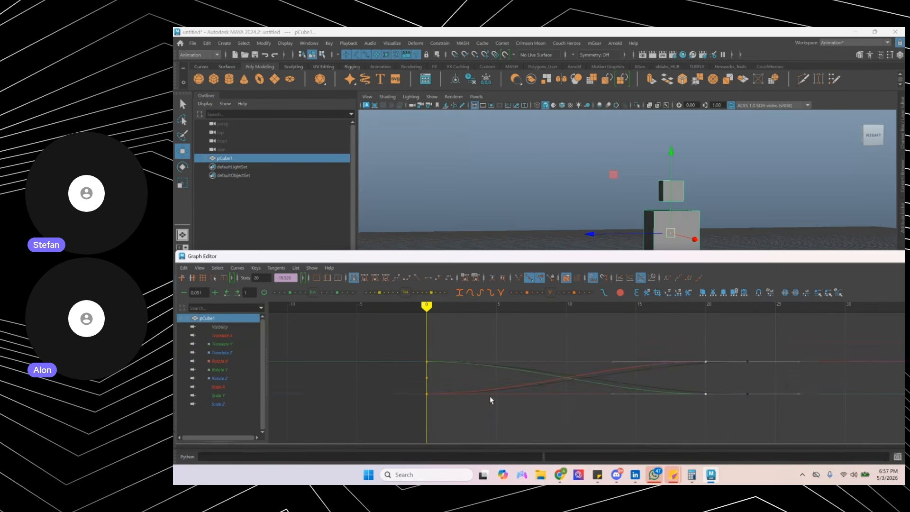
key(alt+v)
key(alt+v)
alt+middle_drag(486, 363, 546, 363)
- Lengthen the outgoing tangent of the first Translate Z key horizontally and play back the slower start
click(237, 354)
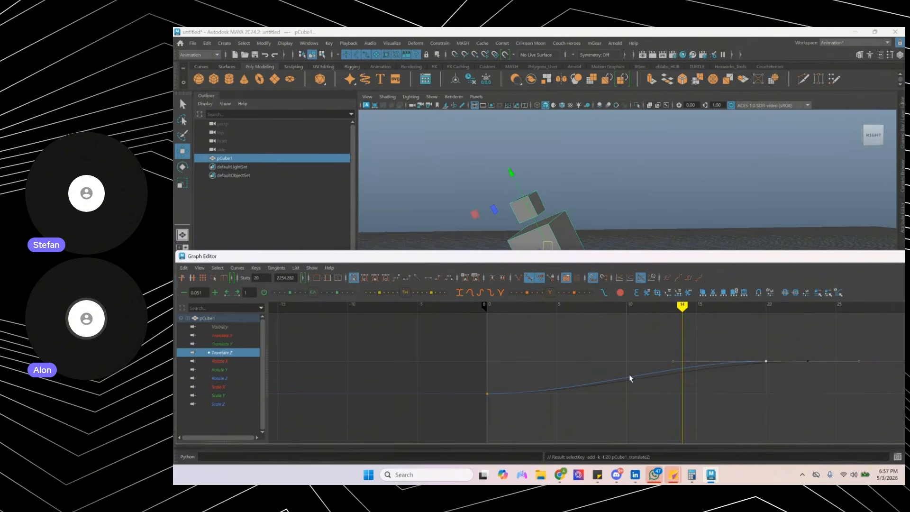
key(alt+shift+v)
drag(483, 342, 510, 410)
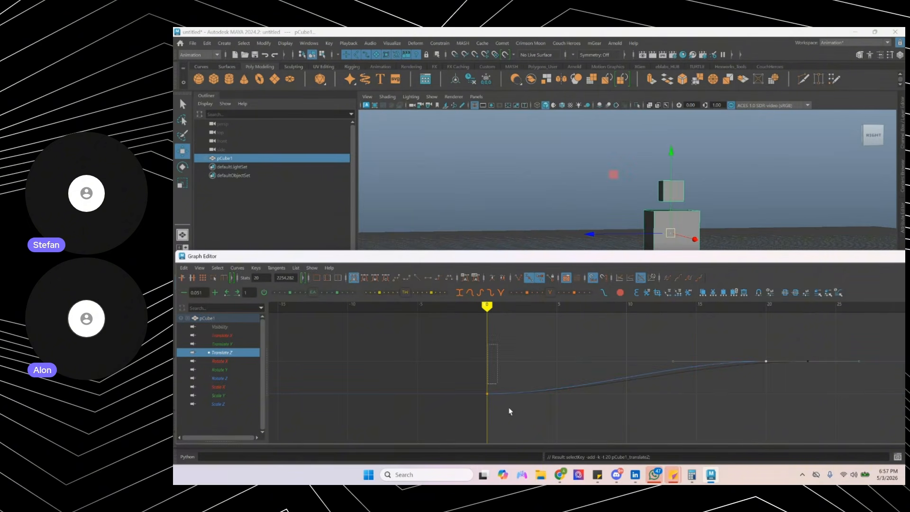
drag(590, 380, 550, 418)
shift+middle_drag(544, 423, 588, 424)
key(alt+v)
key(alt+v)
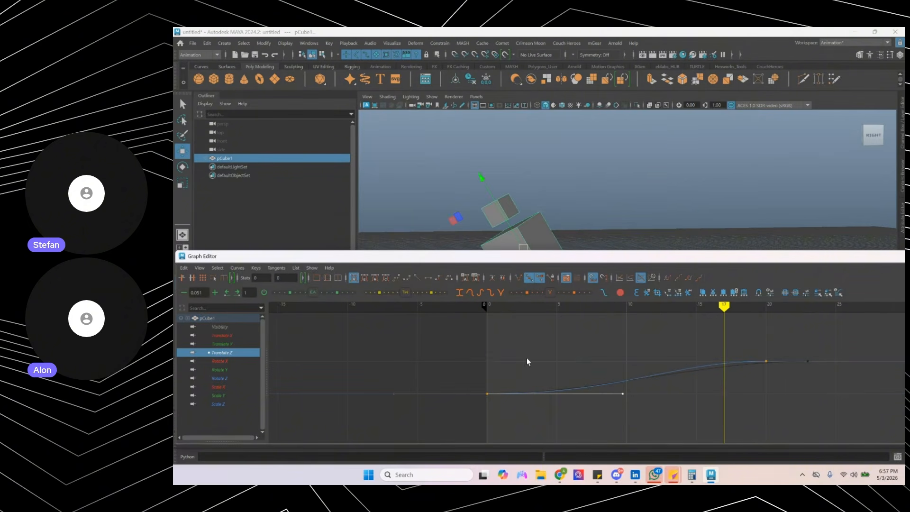
- Insert a Translate Z key at frame 4 and lower it to about -217 to create a backward anticipation
drag(488, 306, 541, 383)
click(529, 393)
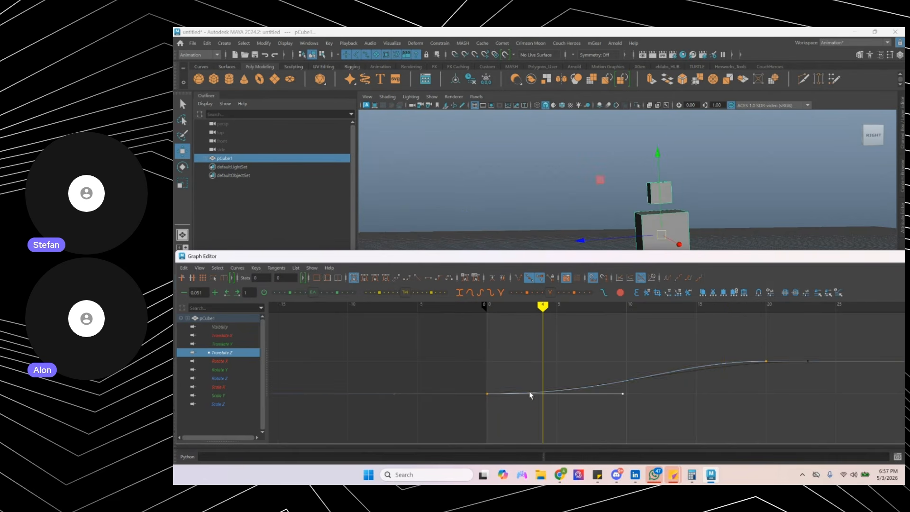
key(i)
middle_click(542, 387)
middle_drag(542, 388, 542, 394)
alt+shift+right_drag(542, 395, 534, 389)
alt+middle_drag(544, 397, 547, 384)
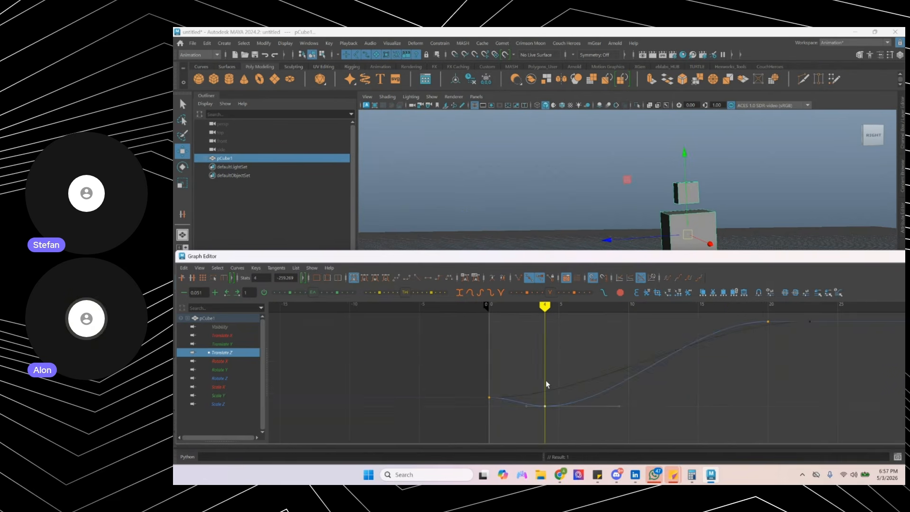
mouse_move(507, 303)
mouse_down()
mouse_move(489, 305)
mouse_move(559, 305)
mouse_up()
middle_drag(557, 429, 556, 418)
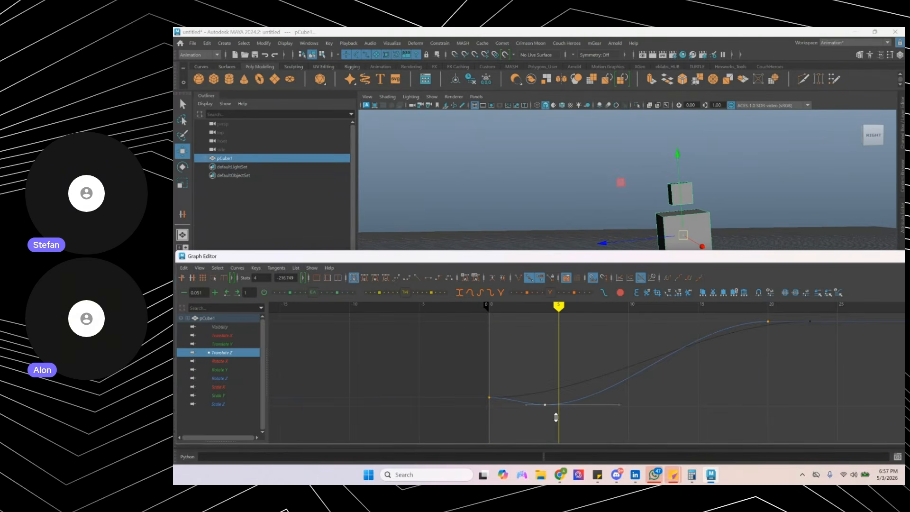
- Shift the anticipation key to frame 8 and all end keys to frame 24, and play back the result
click(231, 320)
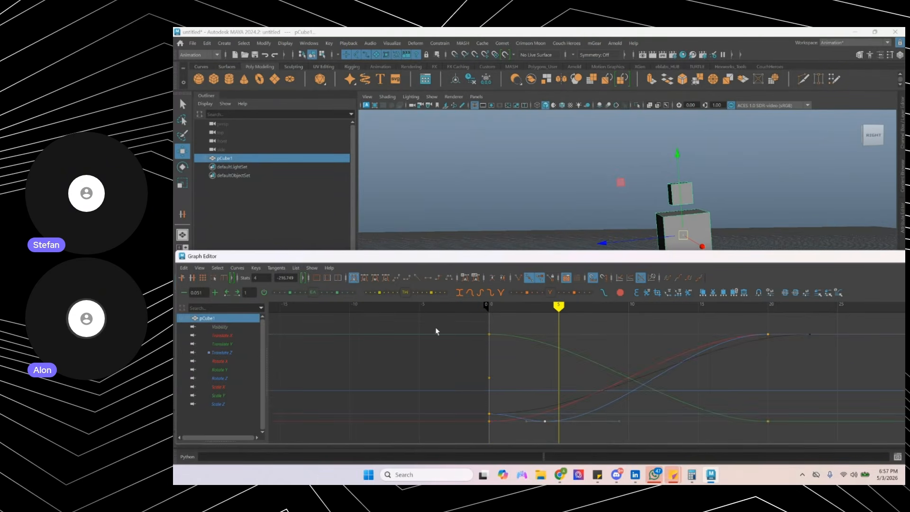
drag(467, 321, 535, 366)
mouse_move(506, 308)
mouse_down()
mouse_move(490, 306)
mouse_move(797, 435)
mouse_up()
click(511, 321)
shift+middle_drag(595, 373, 651, 378)
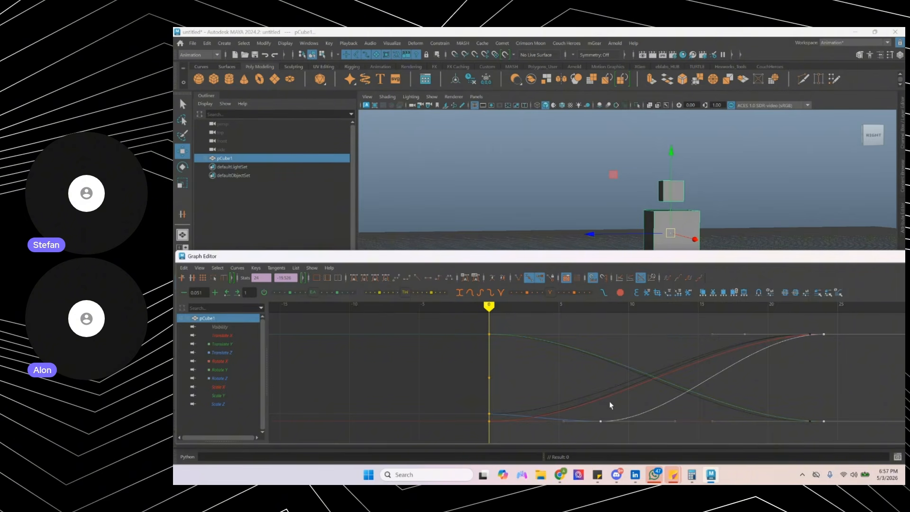
drag(588, 438, 588, 438)
key(alt+v)
key(alt+v)
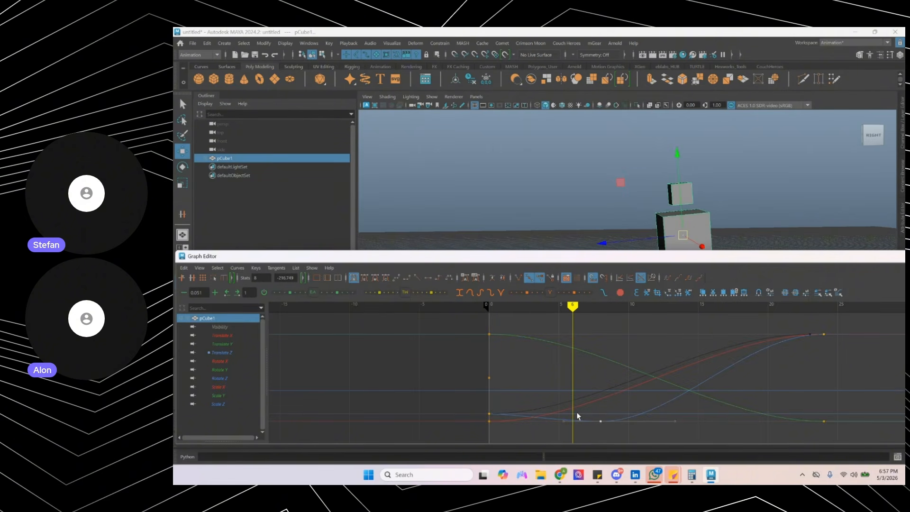
- Insert another Translate Z key at frame 6 and isolate that curve in the Graph Editor
alt+middle_drag(571, 435, 563, 380)
alt+shift+right_drag(563, 381, 570, 398)
key(i)
middle_click(570, 398)
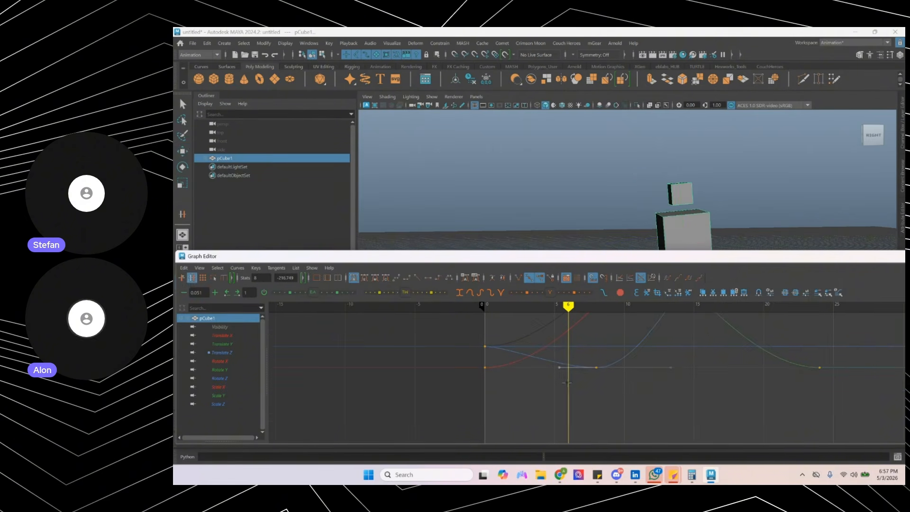
click(226, 344)
click(227, 352)
key(f)
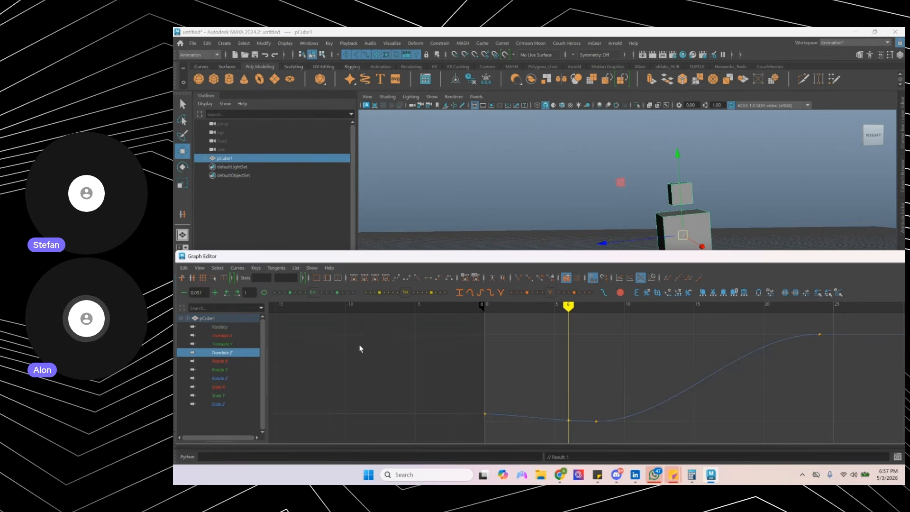
- Shift the lowest Translate Z key to frame 10 and its end key to frame 26
alt+middle_drag(587, 391, 558, 383)
drag(558, 387, 645, 432)
drag(760, 321, 805, 353)
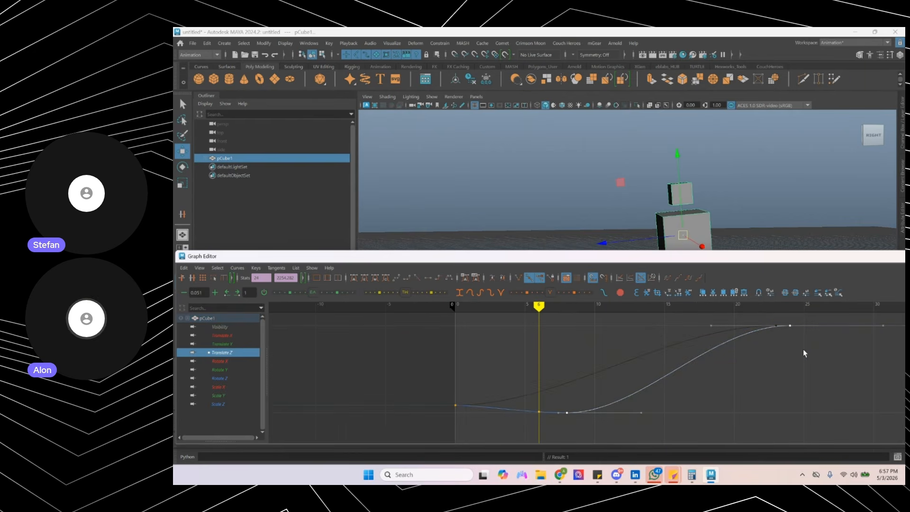
shift+middle_drag(623, 386, 651, 385)
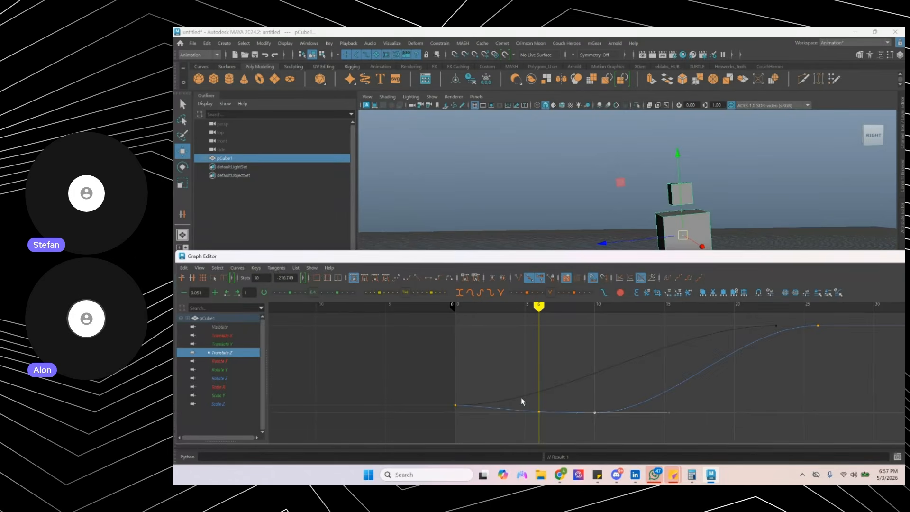
drag(518, 441, 496, 447)
middle_drag(525, 427, 510, 431)
- Scrub through the start of the motion and examine the Translate Z dip between frames 0 and 10
drag(459, 308, 581, 308)
drag(538, 371, 599, 432)
alt+shift+right_drag(594, 429, 570, 409)
alt+middle_drag(569, 410, 549, 333)
drag(473, 308, 456, 307)
- Show the large cube's channels and mute Translate X and Translate Y
key(ctrl+a)
key(ctrl+a)
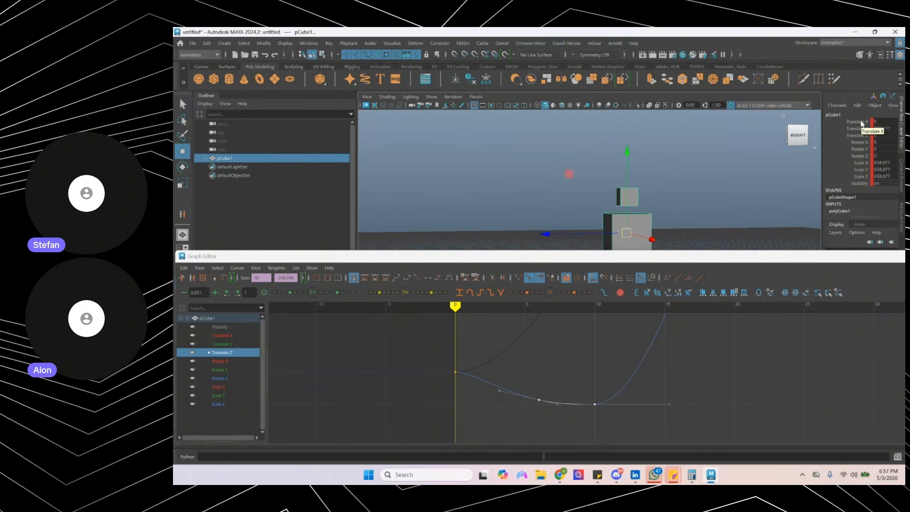
drag(861, 122, 863, 129)
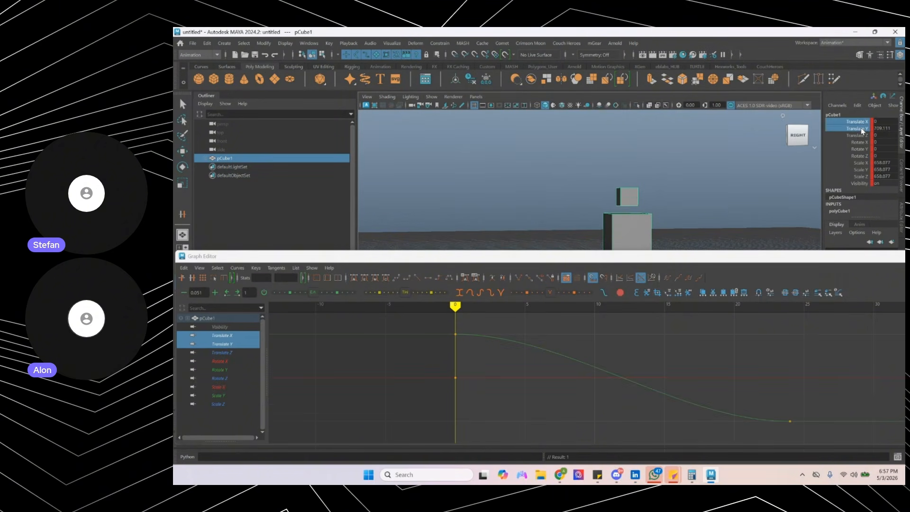
right_click(863, 124)
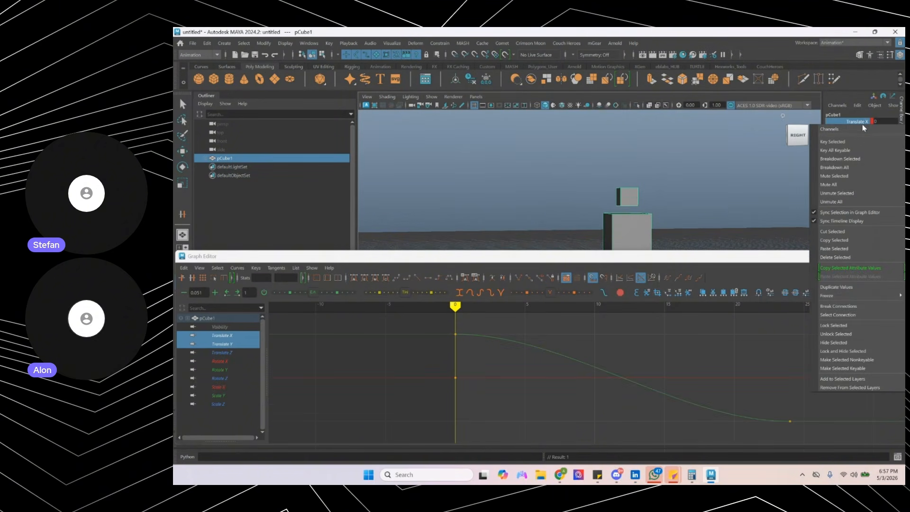
click(855, 176)
- Isolate the Translate Z curve, select its keys at frames 6 and 10, and go to frame 6
click(240, 354)
alt+middle_drag(523, 396, 536, 372)
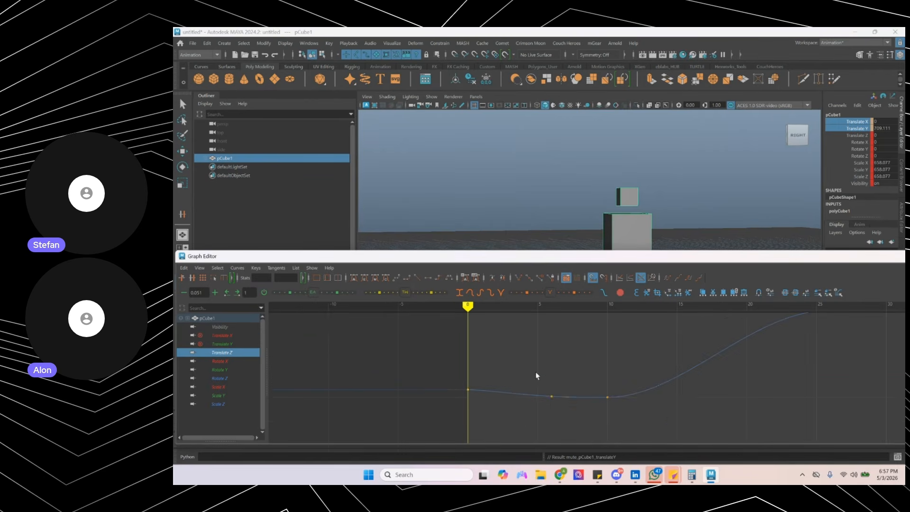
drag(621, 381, 539, 418)
alt+shift+right_drag(539, 419, 532, 399)
alt+middle_drag(533, 399, 538, 352)
key(period)
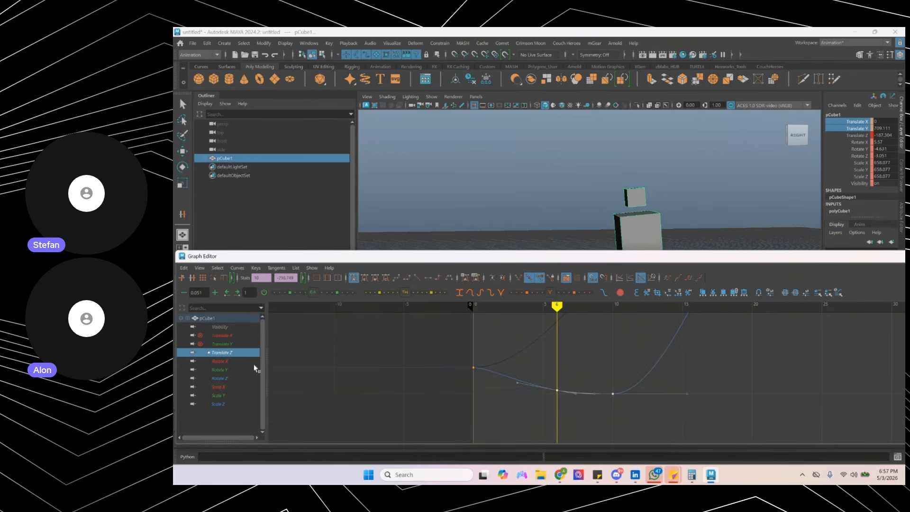
- Mute the large cube's Rotate X, Rotate Y and Rotate Z channels
drag(229, 362, 224, 373)
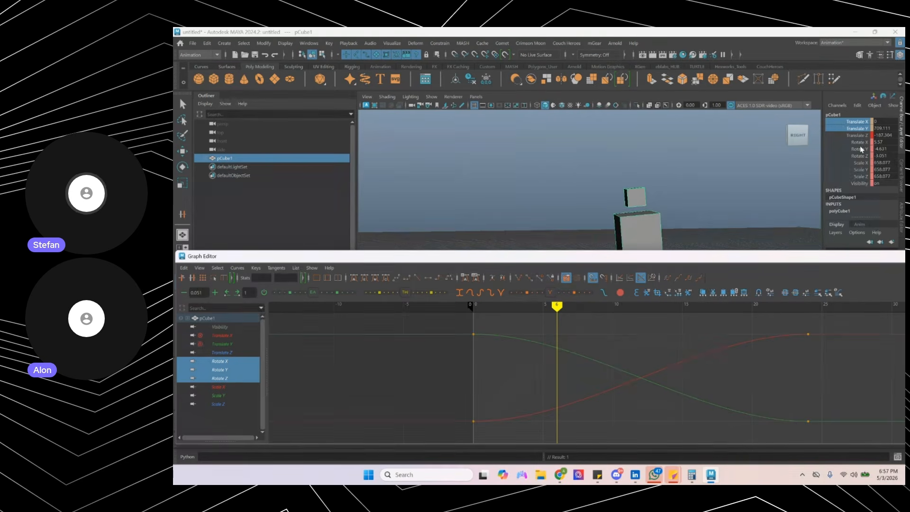
click(480, 307)
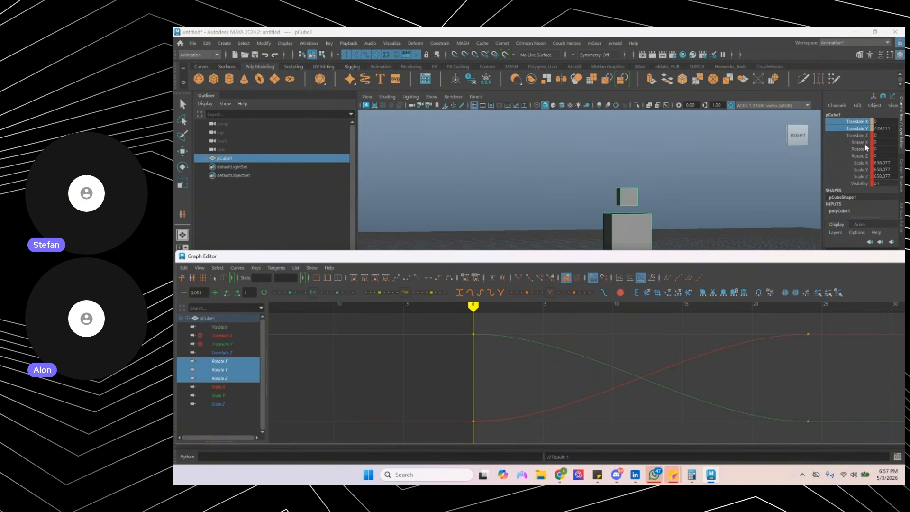
drag(866, 143, 864, 156)
key(w)
alt+middle_drag(663, 182, 664, 162)
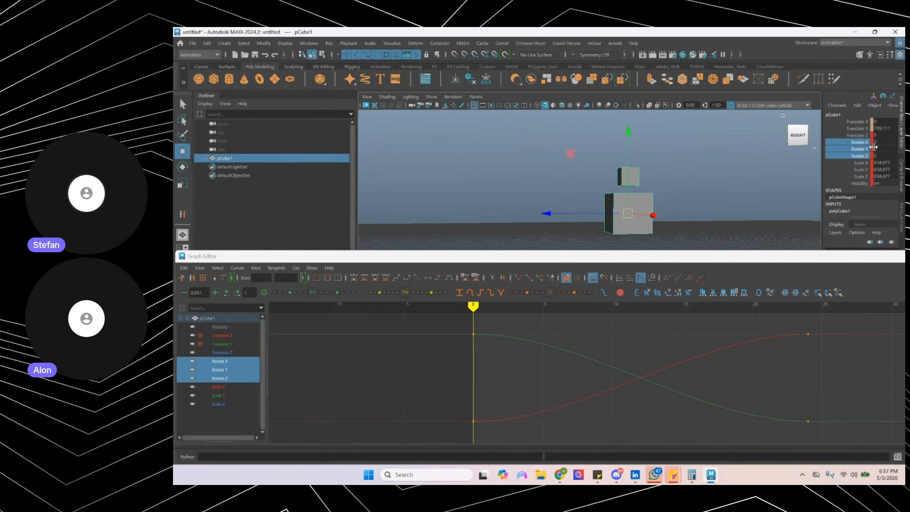
right_click(873, 148)
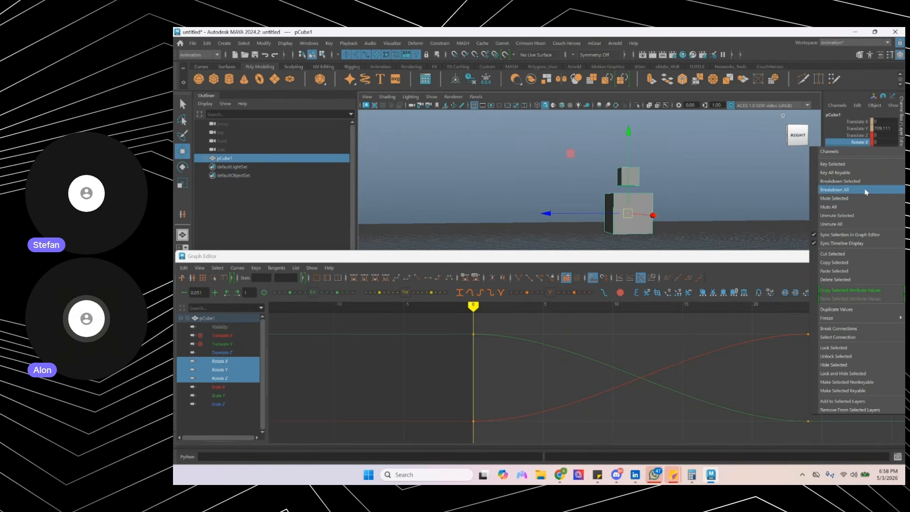
click(868, 198)
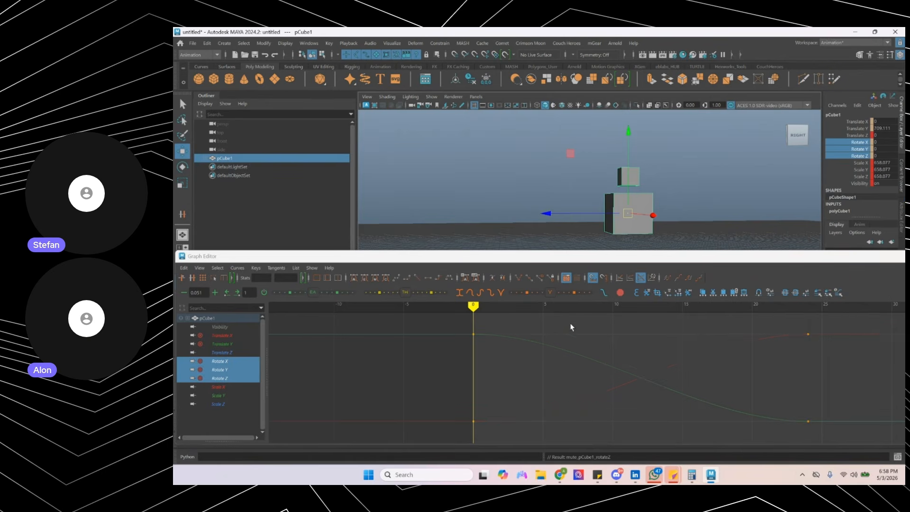
- Isolate the Translate Z curve and deepen its dip by lowering the keys at frames 6 and 10 to about -278.85 and -303.45
drag(576, 334, 636, 349)
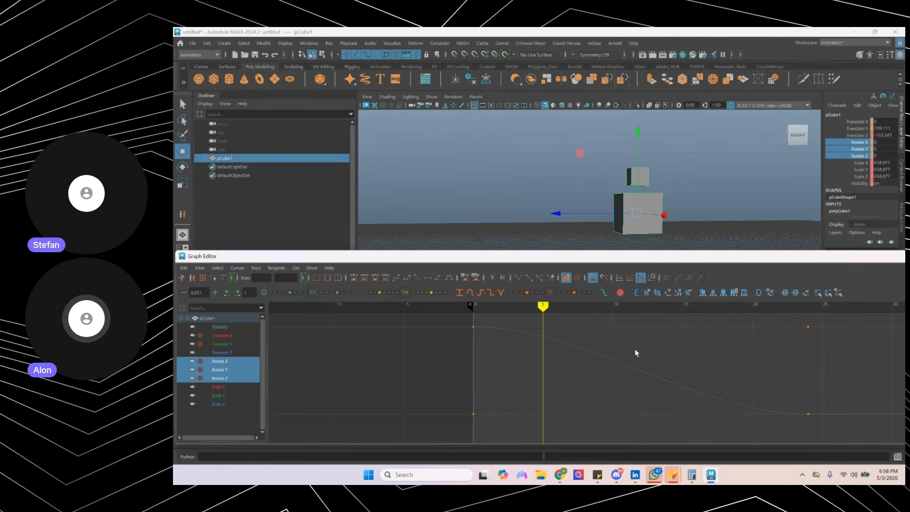
click(220, 354)
alt+middle_drag(506, 382, 498, 354)
drag(506, 353, 692, 447)
alt+middle_drag(602, 420, 585, 383)
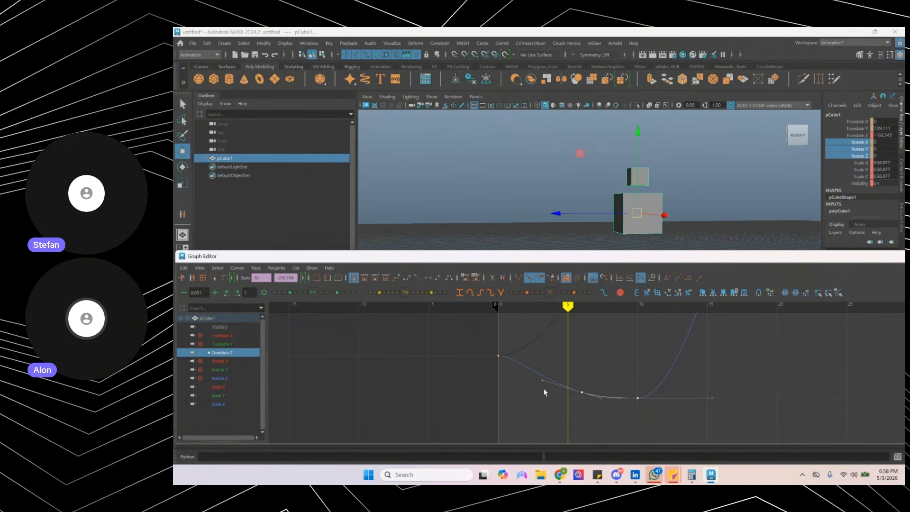
click(499, 355)
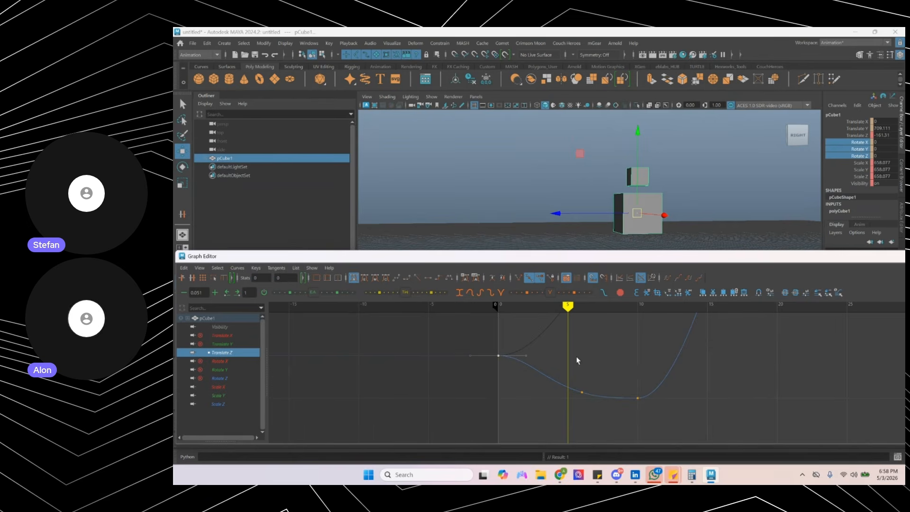
alt+middle_drag(578, 361, 573, 329)
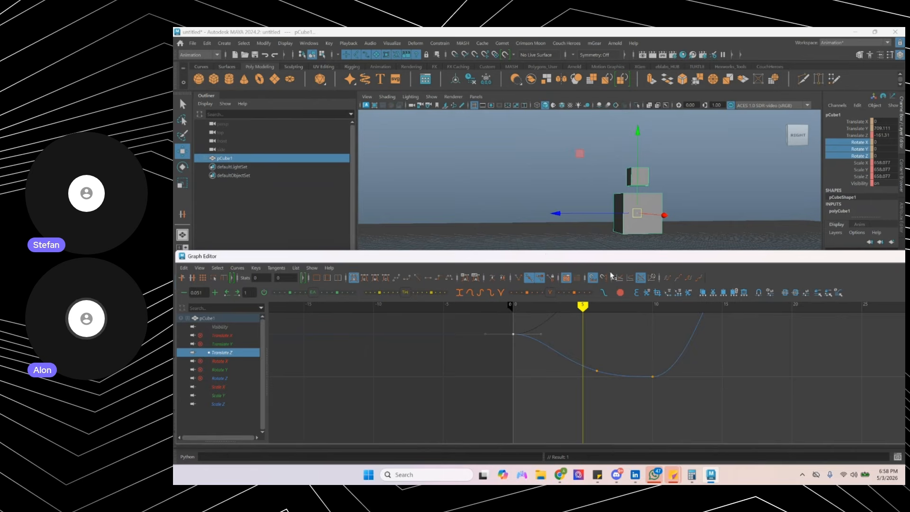
drag(589, 347, 668, 392)
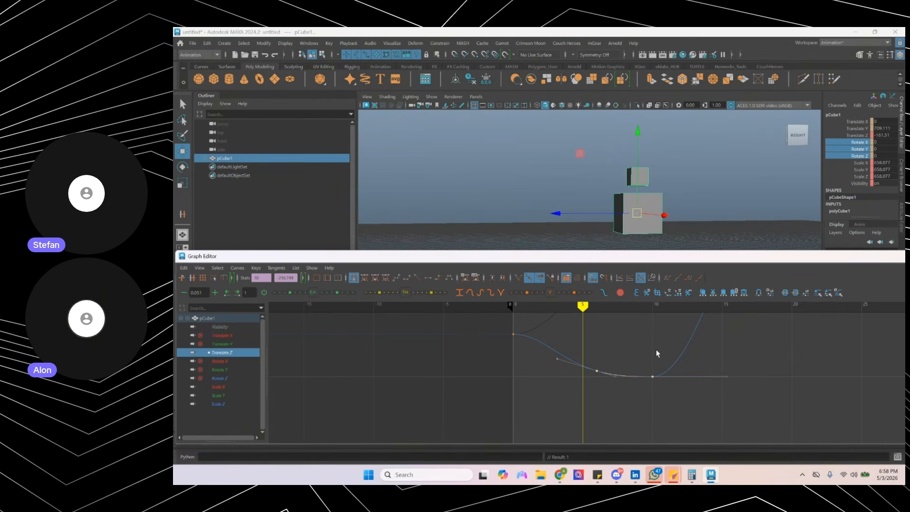
middle_drag(609, 325, 613, 350)
- Lengthen the incoming tangent of the frame 6 Translate Z key and play the motion from frame 0
drag(501, 350, 611, 385)
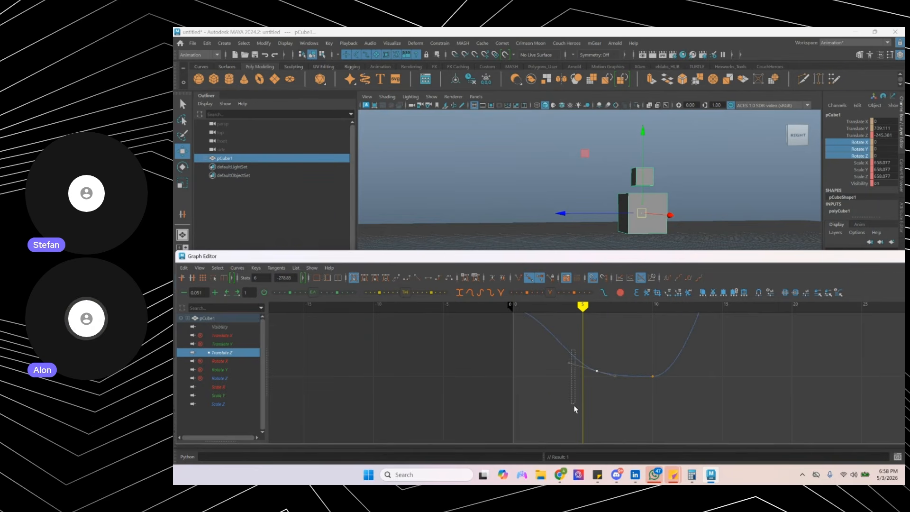
drag(574, 406, 566, 398)
shift+middle_drag(565, 397, 544, 392)
alt+shift+right_drag(544, 392, 543, 369)
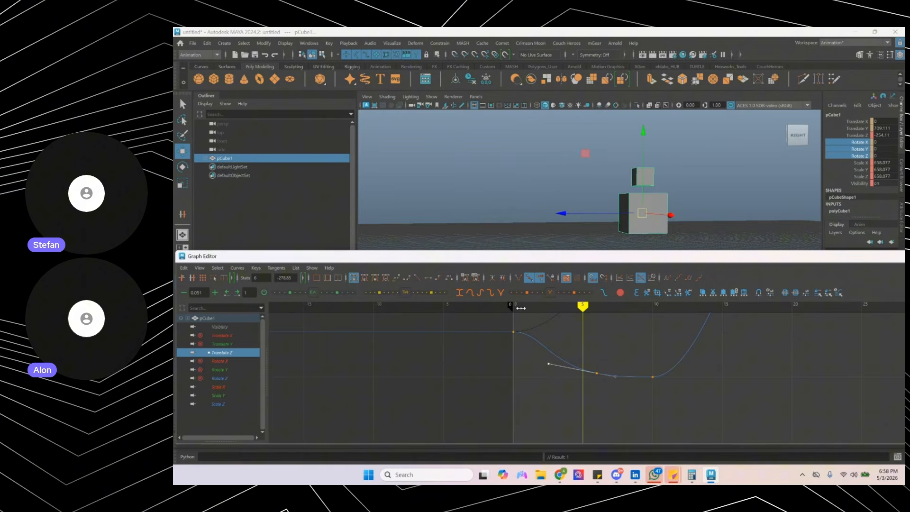
click(518, 307)
key(alt+v)
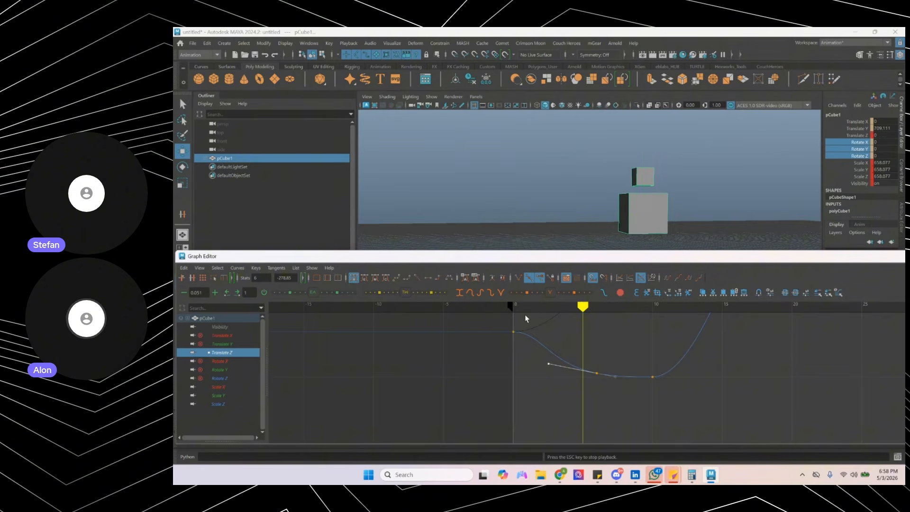
key(alt+v)
- Select the frame 10 Translate Z key and lengthen its outgoing tangent to delay the takeoff
drag(640, 355, 671, 396)
key(alt+v)
key(alt+v)
alt+middle_drag(667, 390, 627, 392)
drag(655, 365, 673, 422)
shift+middle_drag(664, 406, 689, 397)
- Play the motion from the start and compare the anticipation dip with the whole Translate Z curve
click(482, 306)
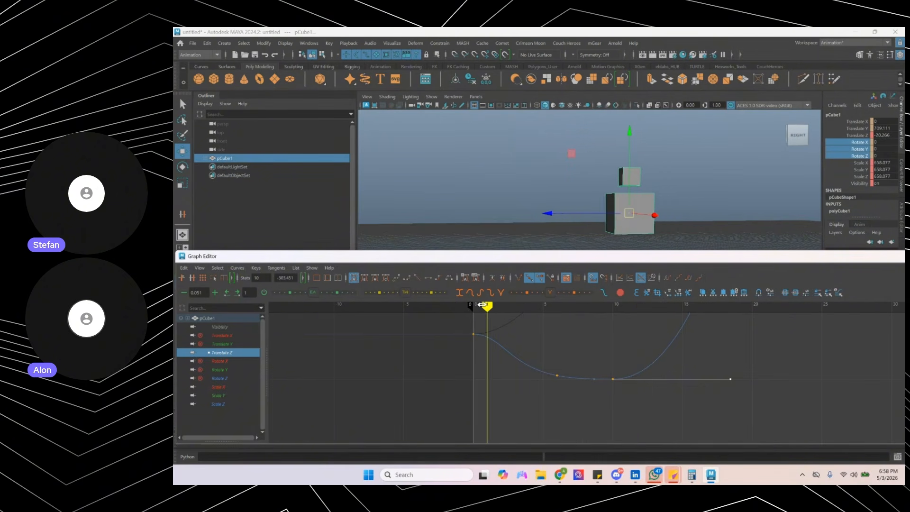
key(alt+v)
key(alt+v)
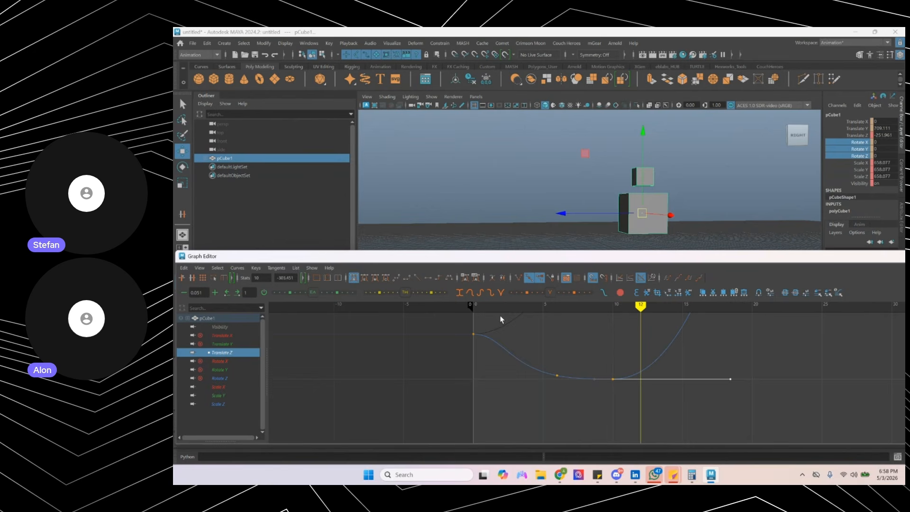
alt+shift+right_drag(615, 335, 599, 368)
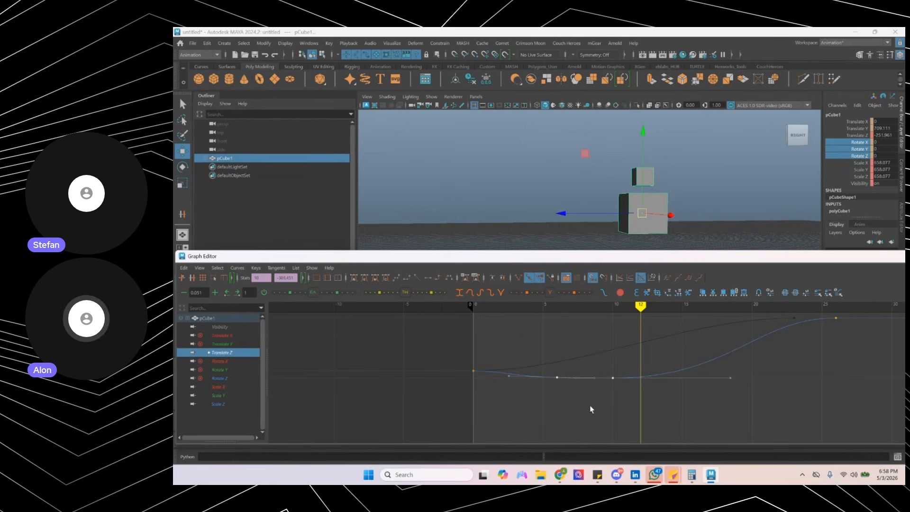
mouse_move(590, 405)
shift+middle_down()
mouse_move(605, 408)
mouse_move(589, 408)
shift+middle_up()
click(473, 306)
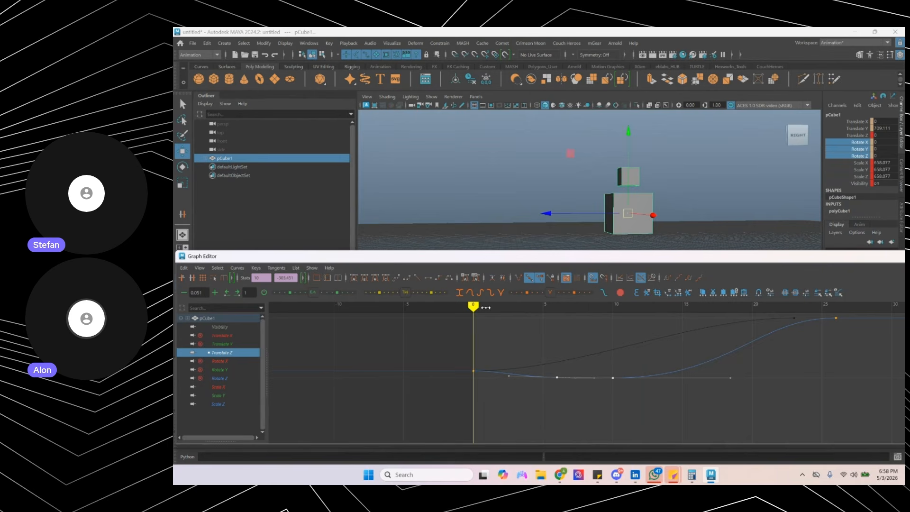
key(alt+v)
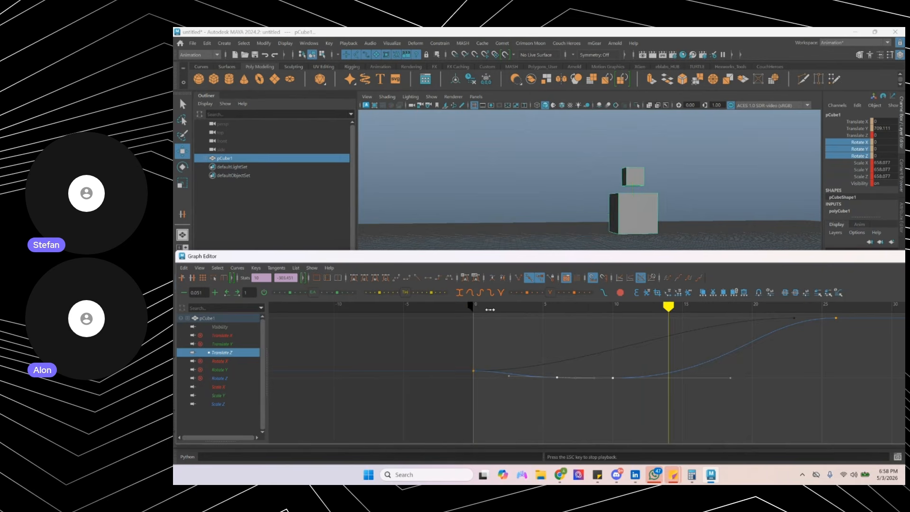
key(alt+v)
- Shift the end key of the Translate Z curve to frame 24
alt+middle_drag(707, 368, 638, 407)
drag(745, 337, 788, 400)
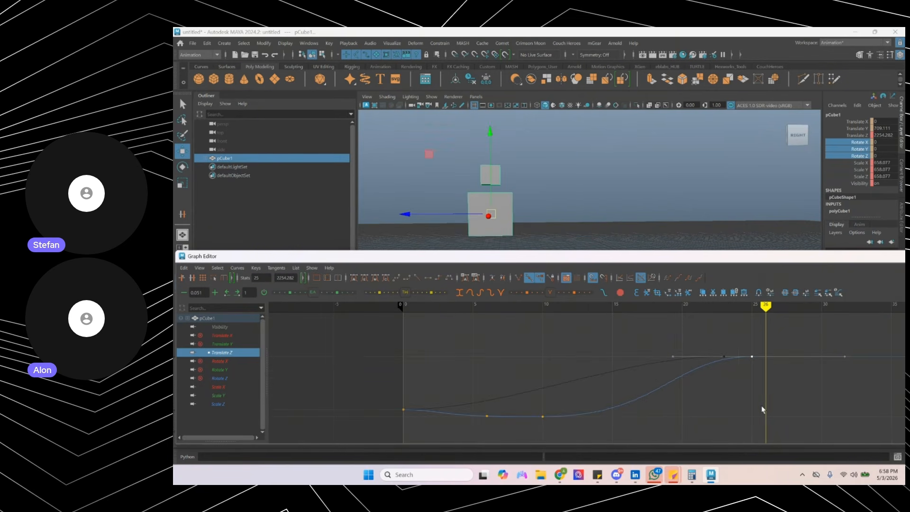
alt+middle_drag(763, 410, 689, 407)
alt+shift+right_drag(634, 388, 597, 348)
key(alt+v)
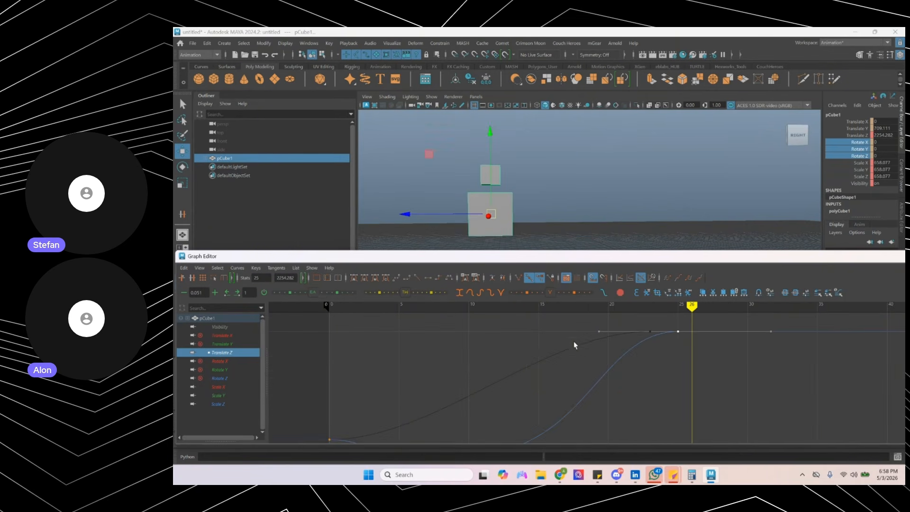
alt+middle_drag(621, 324, 577, 327)
- Insert a Translate Z key at frame 27 and raise the frame 24 key to about 2296.08 with a longer incoming tangent
key(i)
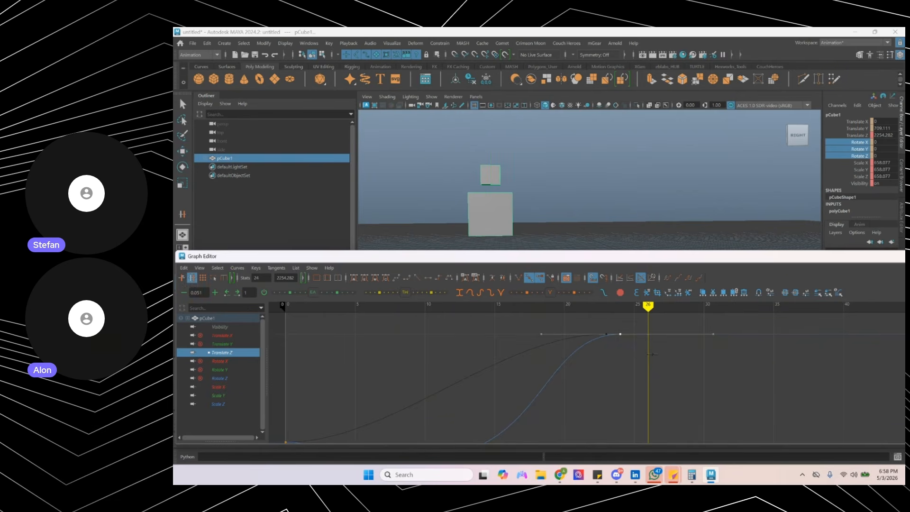
middle_click(662, 348)
drag(612, 326, 626, 350)
shift+middle_drag(626, 351, 554, 362)
key(alt+a)
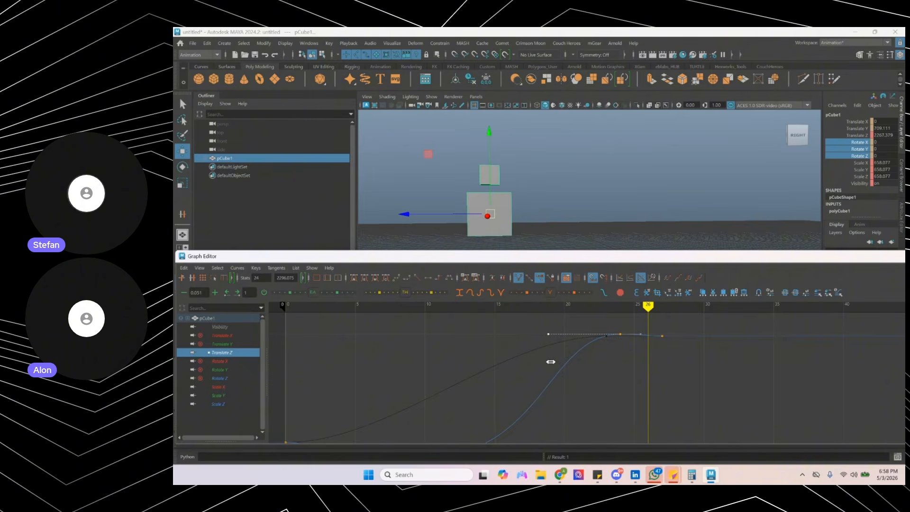
key(alt+v)
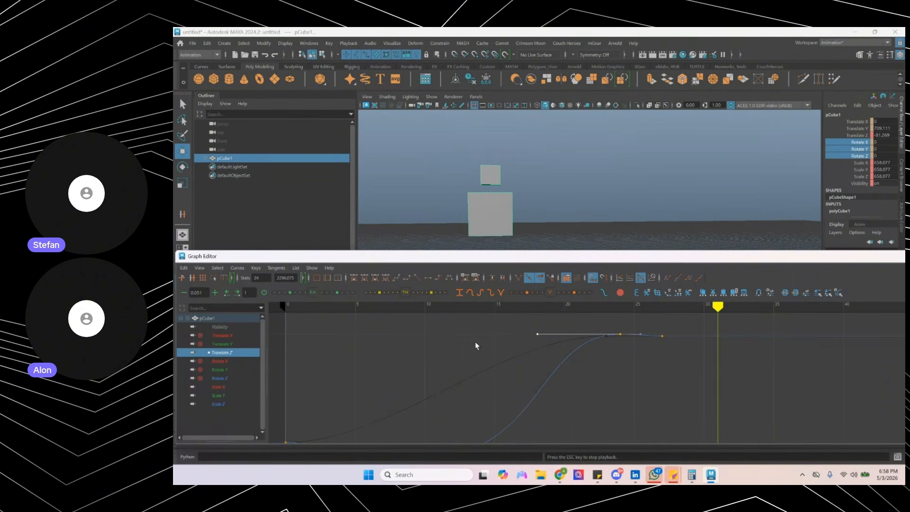
key(alt+v)
- Examine the Translate Z overshoot keys at frames 24 and 27 and play the motion back
alt+middle_drag(576, 373, 651, 390)
drag(681, 335, 706, 396)
alt+middle_drag(685, 397, 633, 417)
alt+shift+right_drag(633, 417, 653, 387)
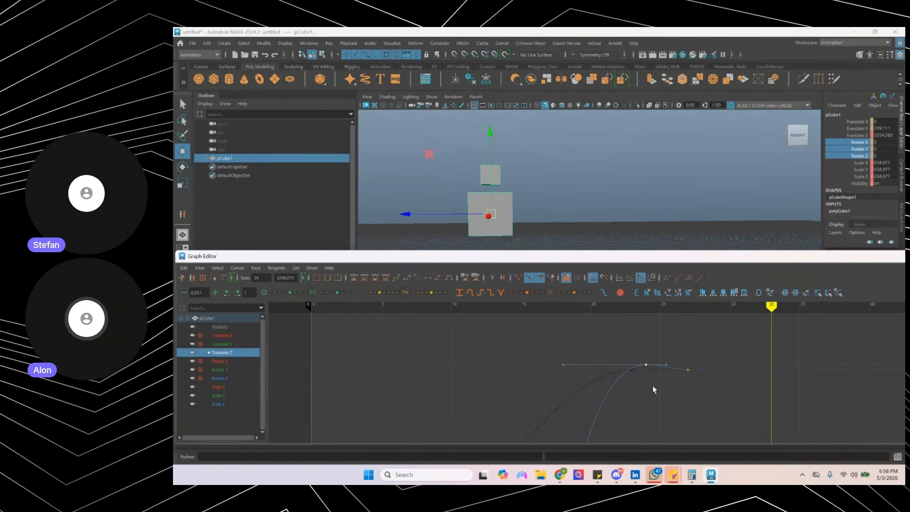
click(687, 370)
key(alt+v)
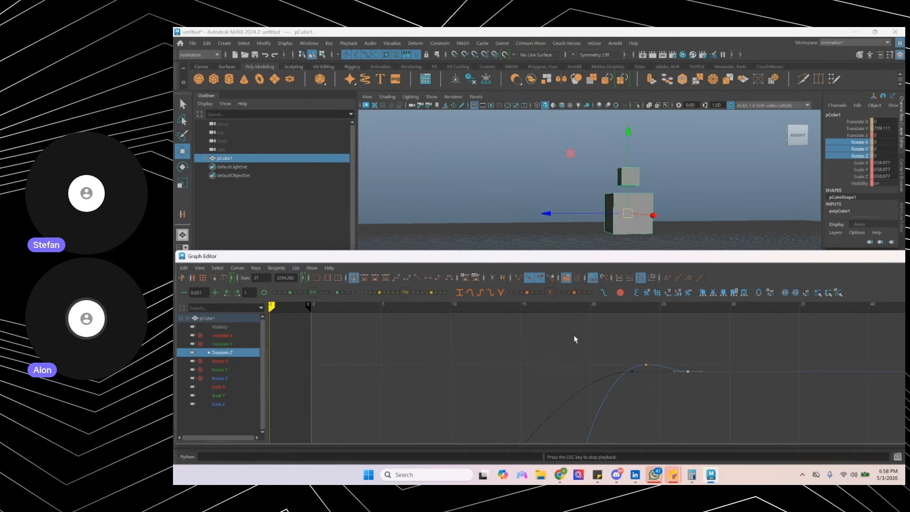
key(alt+v)
- Nudge the frame 27 key up, add a settling Translate Z key at frame 31 at about 2265.17, and play the animation
drag(566, 311, 685, 356)
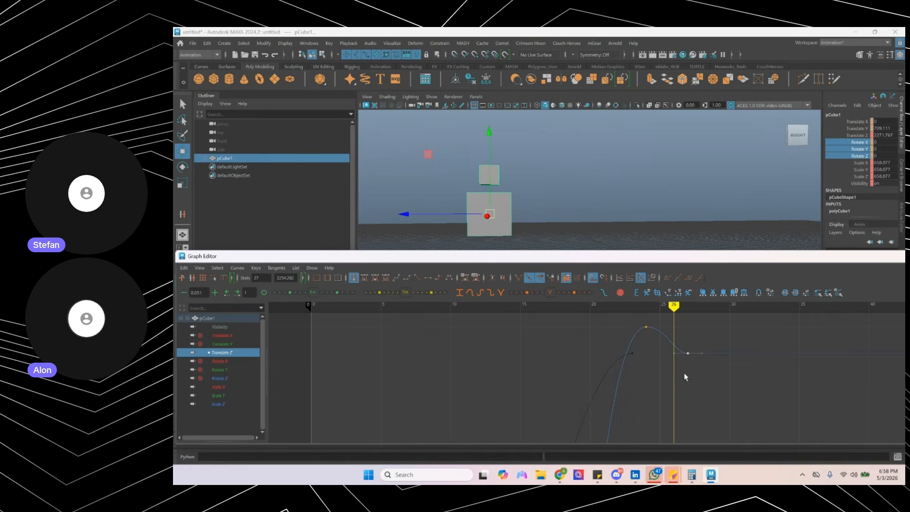
shift+middle_drag(696, 369, 696, 367)
key(i)
key(w)
click(453, 318)
key(alt+shift+v)
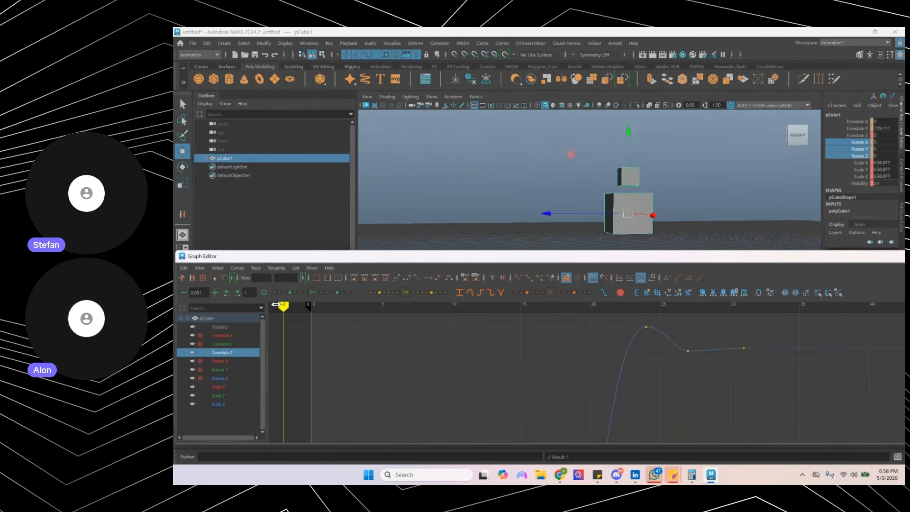
key(alt+v)
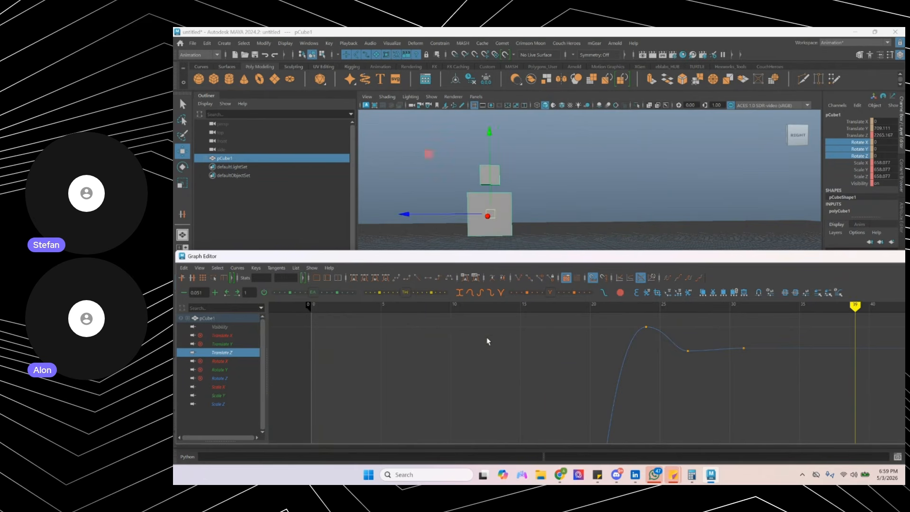
key(alt+v)
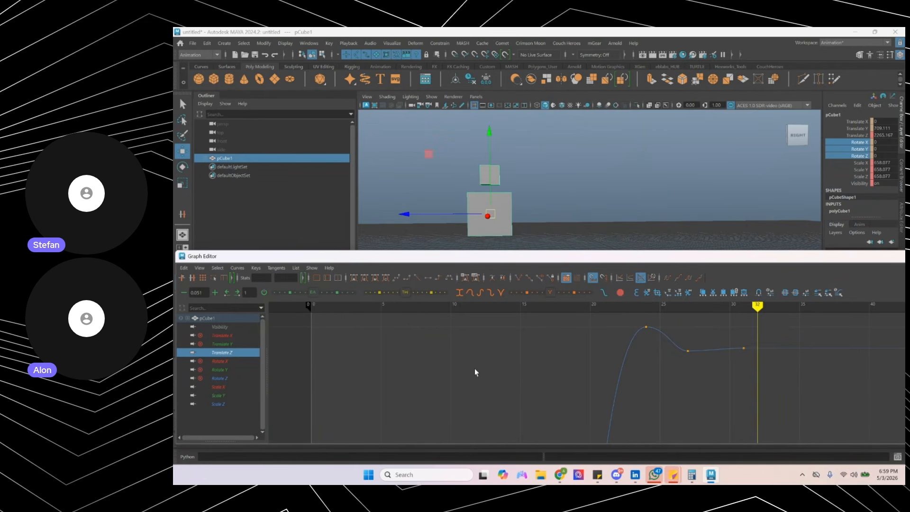
- Straighten the perspective side view of the cubes and replay the motion from the beginning
alt+middle_drag(356, 368, 416, 329)
click(381, 305)
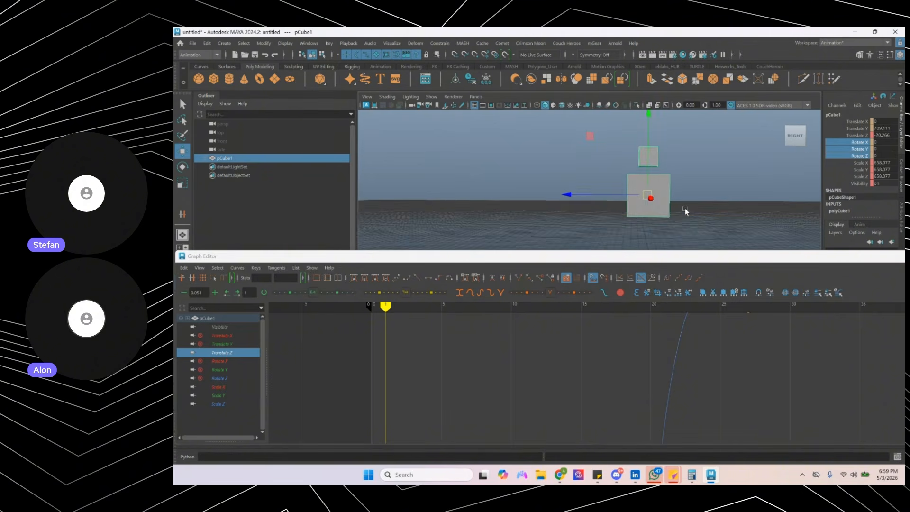
key(alt+v)
key(alt+v)
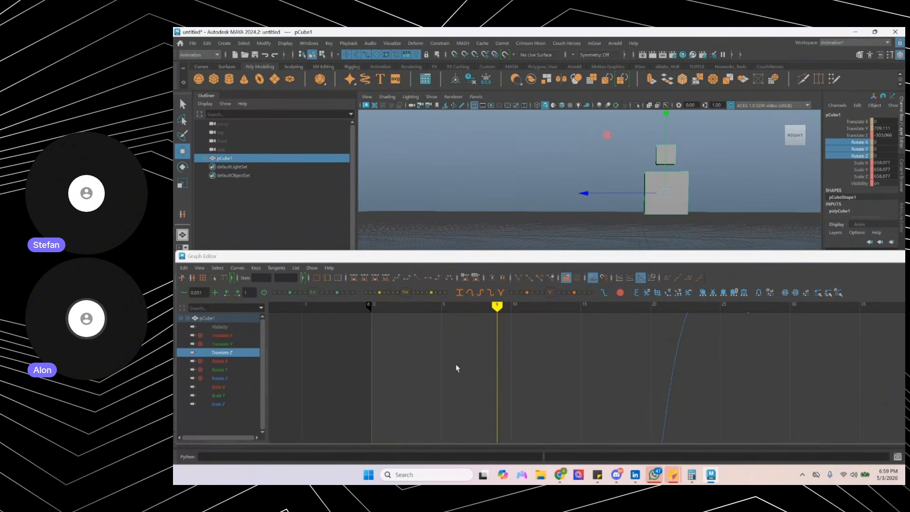
- Insert a Translate Z key at frame 15 on the rising part of the curve after the dip
alt+shift+right_drag(456, 367, 491, 441)
alt+middle_drag(539, 394, 556, 316)
drag(537, 383, 518, 441)
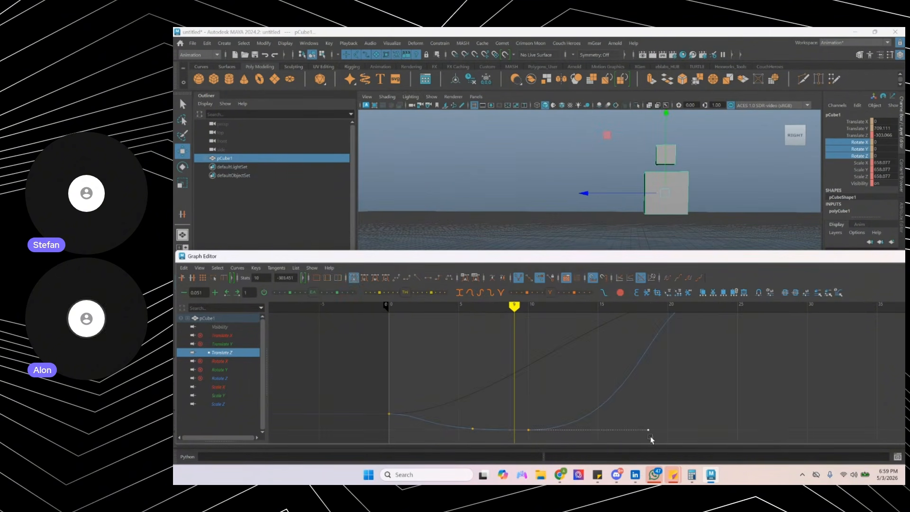
click(649, 433)
alt+middle_drag(584, 406, 615, 380)
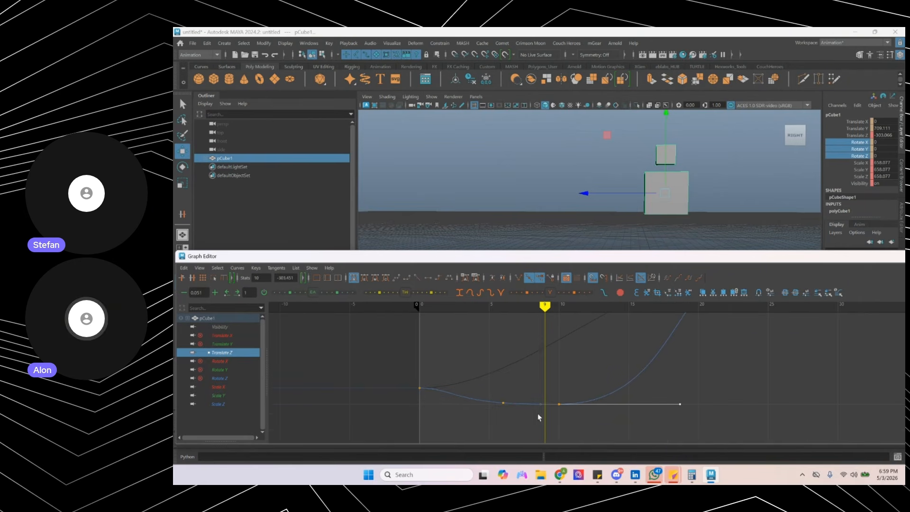
key(i)
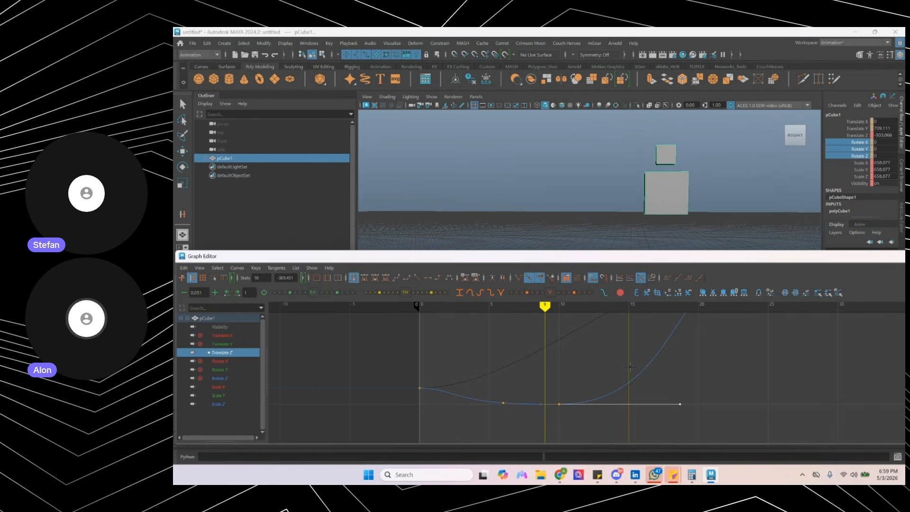
middle_click(631, 366)
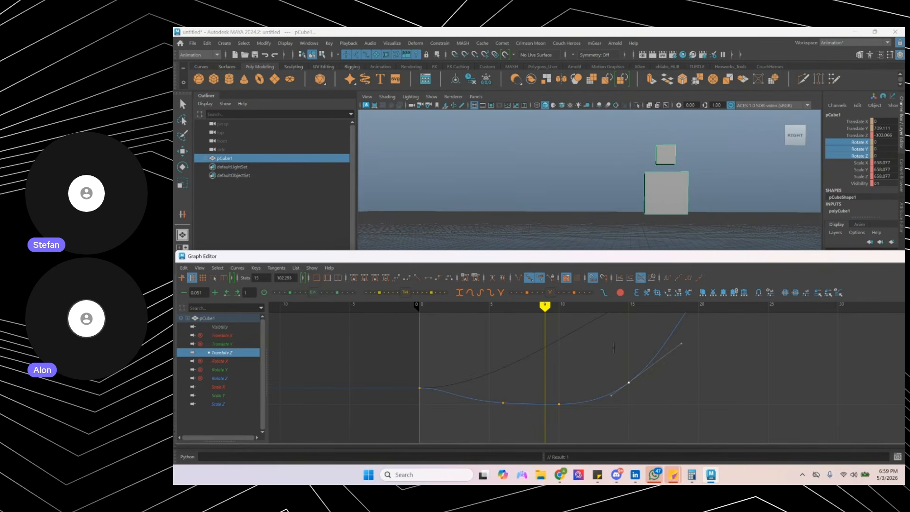
- Scrub through the rise and undo the Translate Z key inserted at frame 15
click(574, 306)
drag(574, 306, 633, 306)
mouse_move(644, 312)
alt+middle_down()
mouse_move(565, 374)
mouse_move(523, 368)
mouse_move(486, 385)
alt+middle_up()
drag(472, 306, 540, 308)
alt+middle_drag(533, 375, 667, 325)
key(ctrl+z)
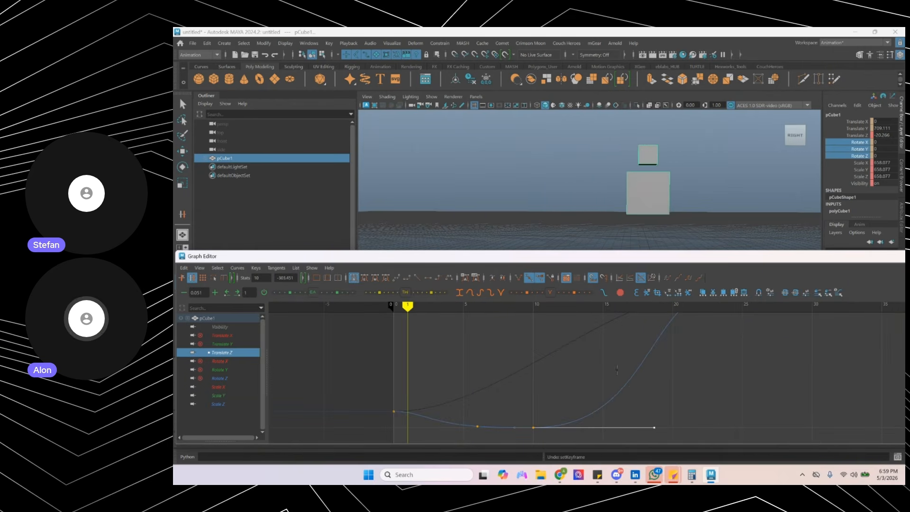
- Play the motion with the original Translate Z rise and return to frame 0
key(w)
alt+middle_drag(493, 331, 608, 352)
alt+shift+right_drag(608, 353, 603, 327)
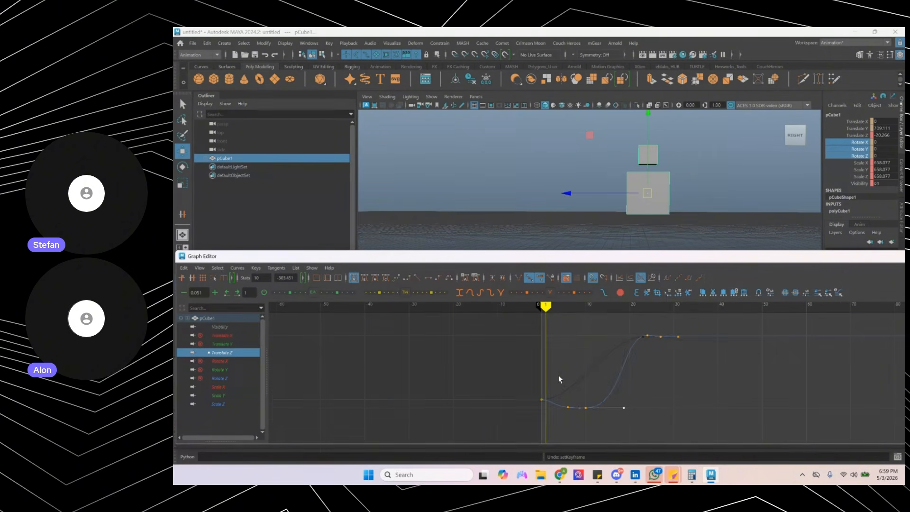
key(alt+v)
key(alt+v)
click(559, 307)
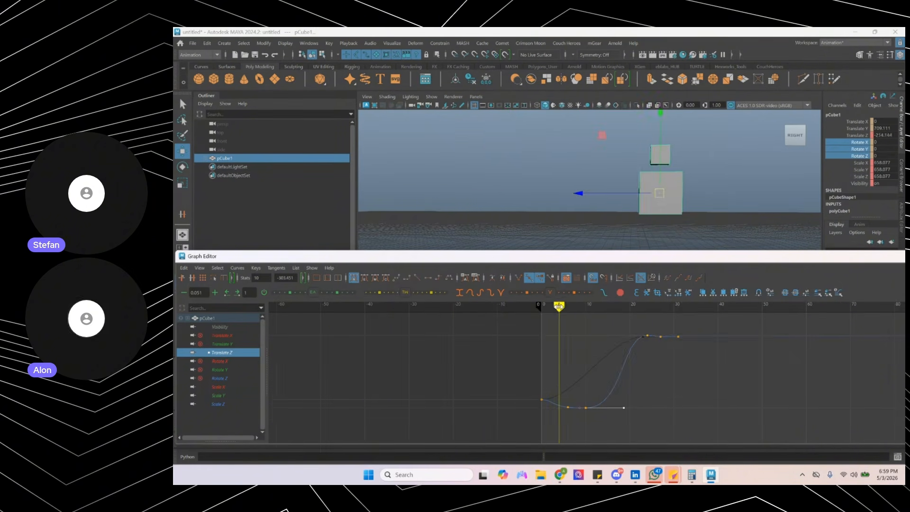
drag(559, 307, 542, 307)
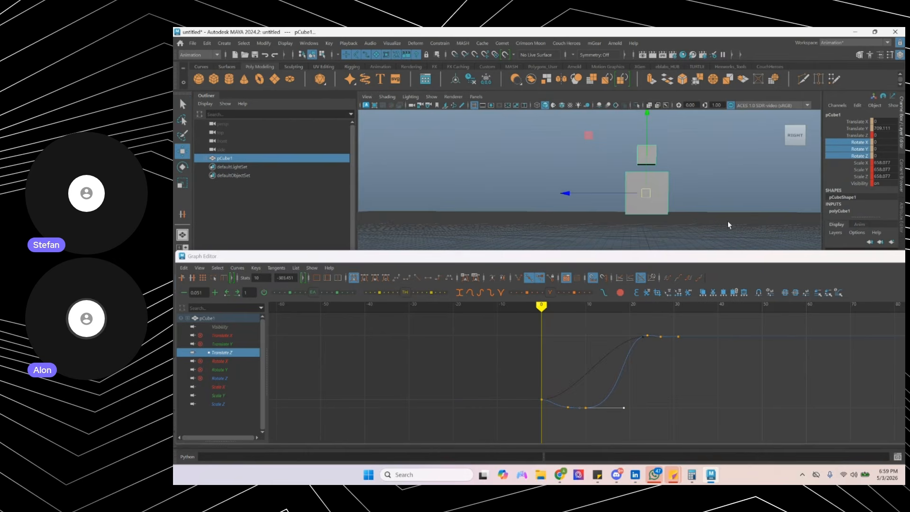
- Unmute the lower cube's Translate Y channel and bring up its animation curve
click(859, 129)
right_click(860, 129)
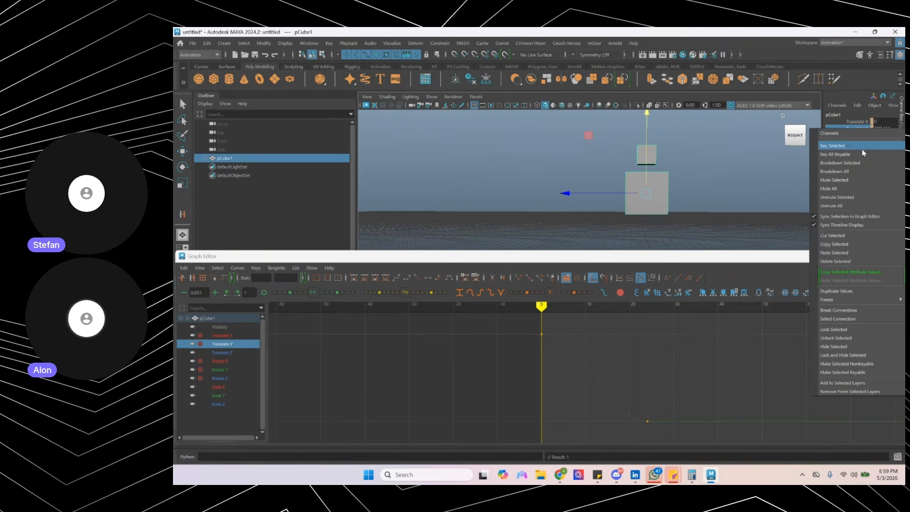
click(866, 196)
alt+shift+right_drag(512, 368, 510, 343)
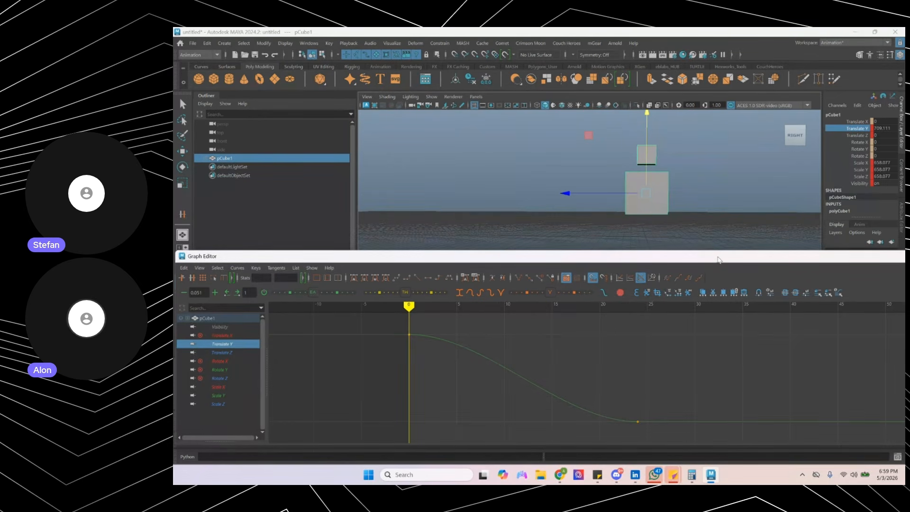
- Turn on an animBot motion trail for the lower cube, moving the Graph Editor aside to reach it
drag(720, 260, 539, 244)
click(857, 384)
alt+middle_drag(581, 182, 522, 170)
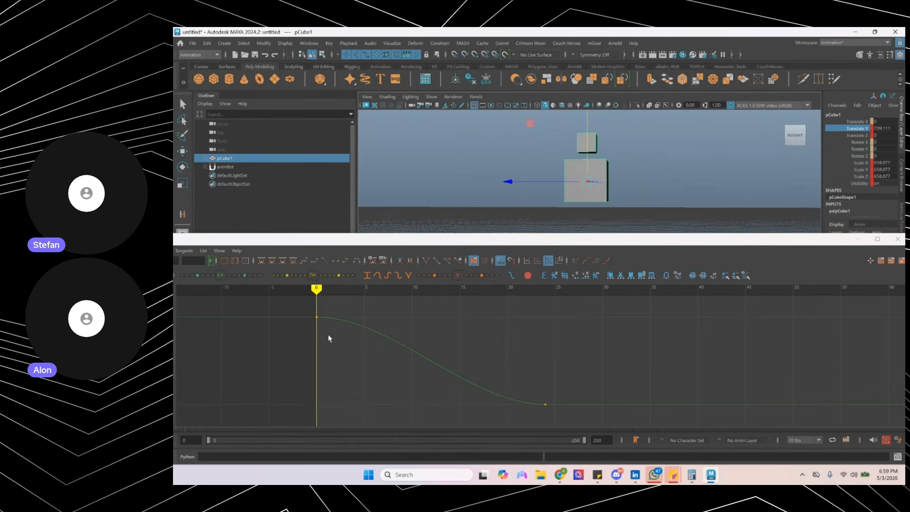
- Add a Translate Y key at frame 2, raise it to about 750.7, and scrub the small lift
alt+middle_drag(330, 337, 443, 347)
alt+shift+right_drag(365, 362, 417, 366)
alt+middle_drag(377, 365, 539, 368)
drag(379, 308, 437, 370)
key(alt+period)
key(alt+period)
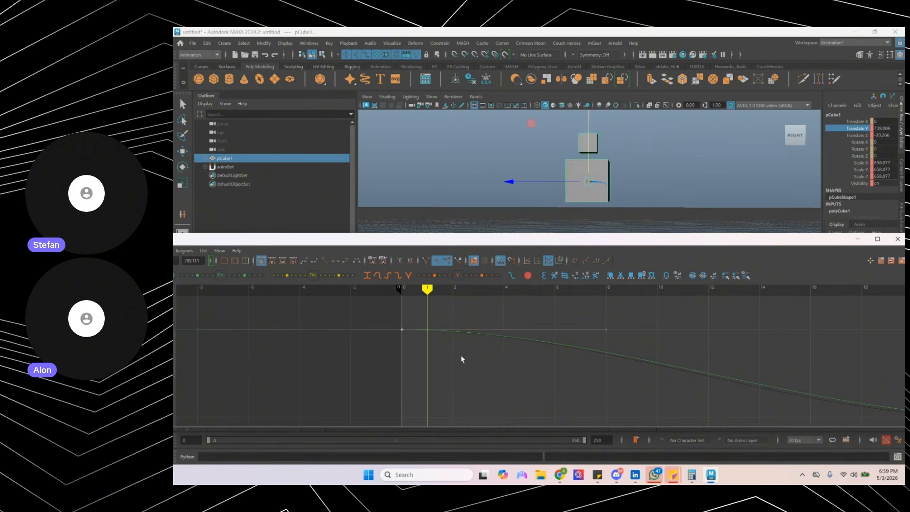
key(s)
key(w)
shift+middle_drag(446, 369, 449, 349)
click(409, 290)
drag(405, 290, 529, 289)
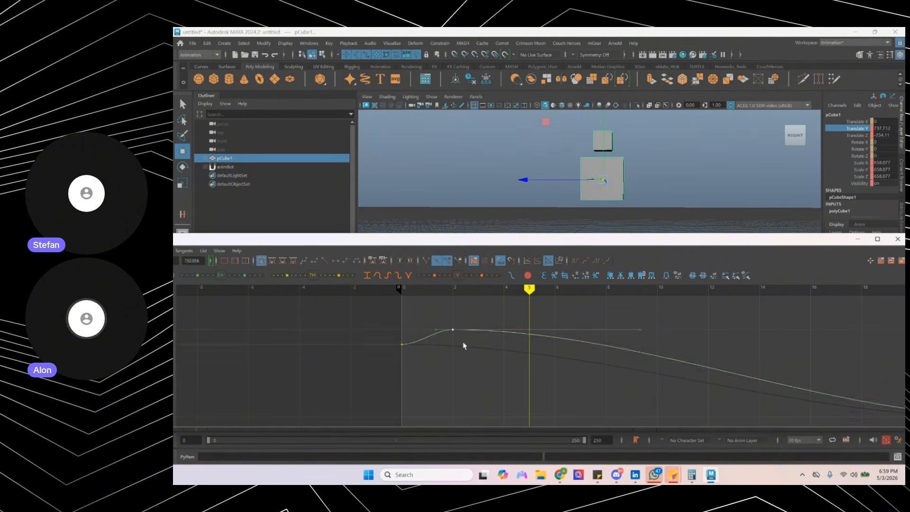
- Reposition the Graph Editor and show the Translate Z curve together with Translate Y
drag(324, 241, 458, 237)
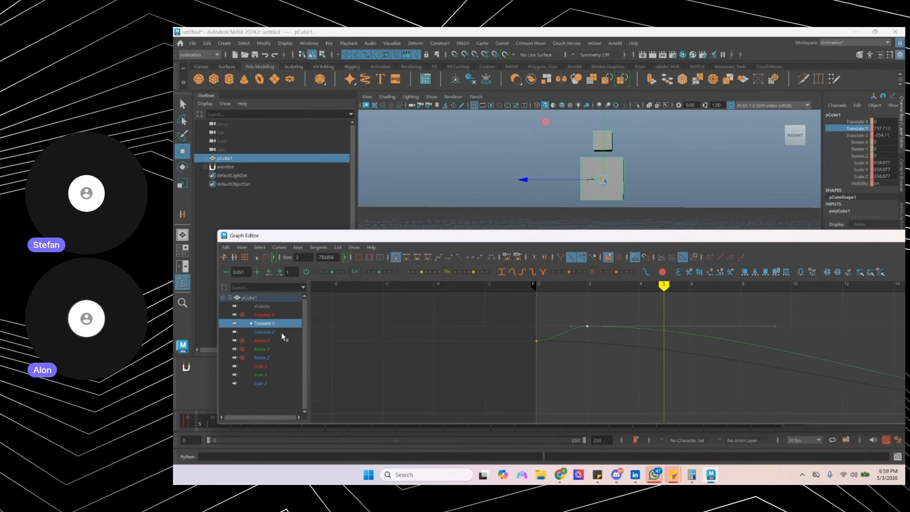
shift+click(282, 333)
alt+middle_drag(604, 329, 546, 317)
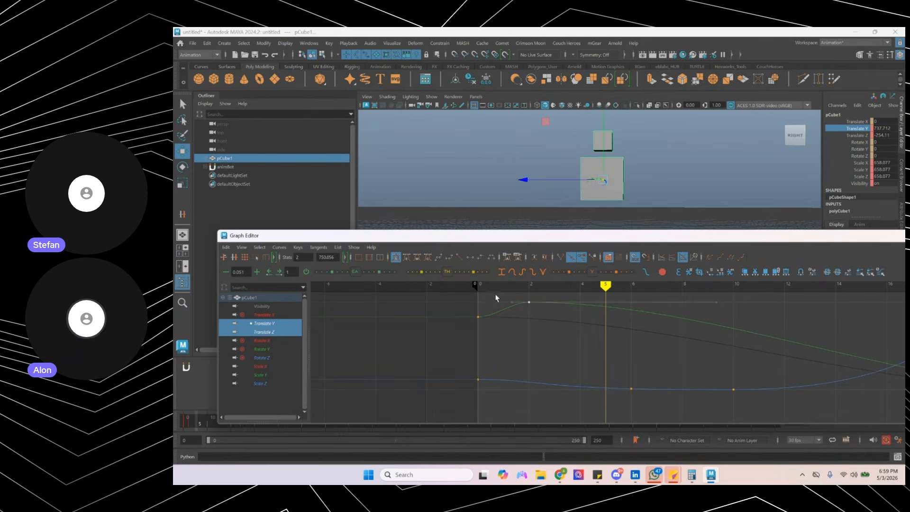
- Insert Translate Y keys at frames 8 and 12, with frame 8 at about 657 and frame 12 raised to about 710.6
drag(497, 298, 684, 371)
key(i)
middle_click(683, 364)
middle_drag(682, 362, 682, 383)
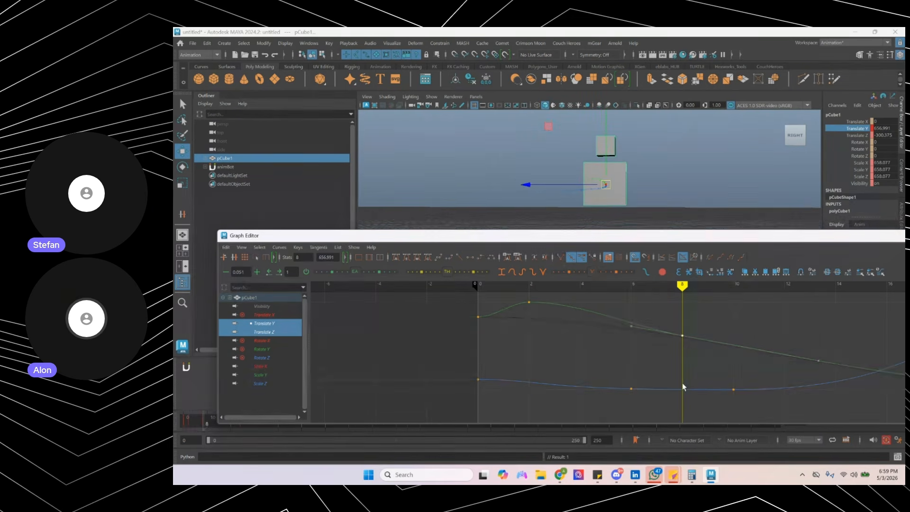
mouse_move(687, 378)
mouse_down()
mouse_move(756, 384)
mouse_move(783, 362)
mouse_up()
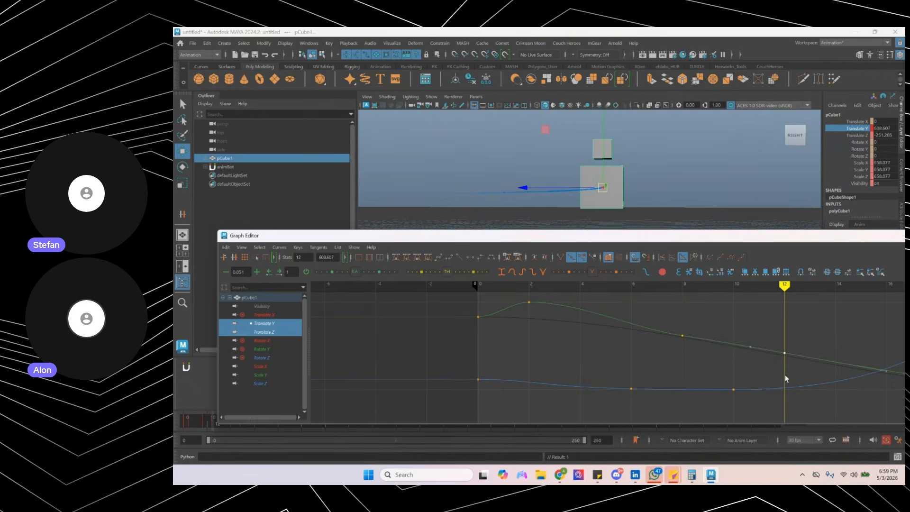
middle_drag(786, 376, 788, 323)
- Play the motion, then move the Translate Y dip key from frame 8 to frame 6 and raise it to about 683.3
drag(668, 320, 693, 345)
drag(517, 287, 491, 287)
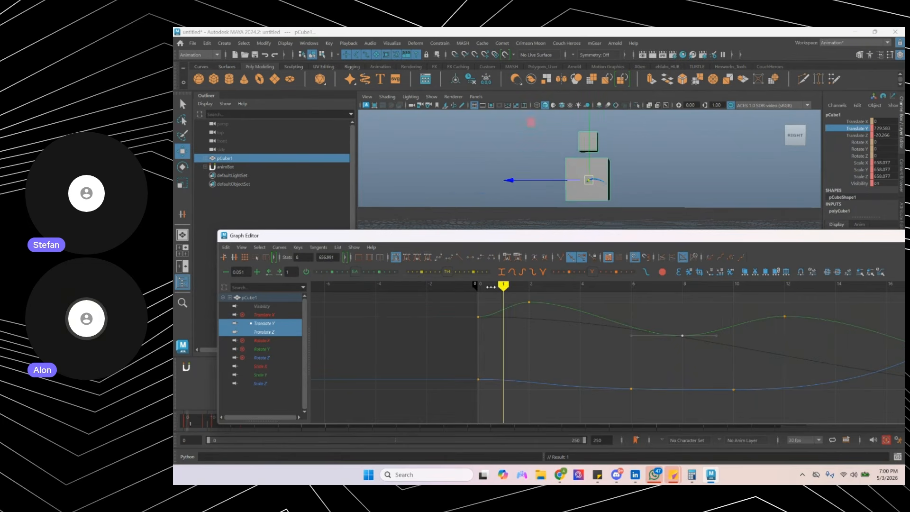
key(alt+v)
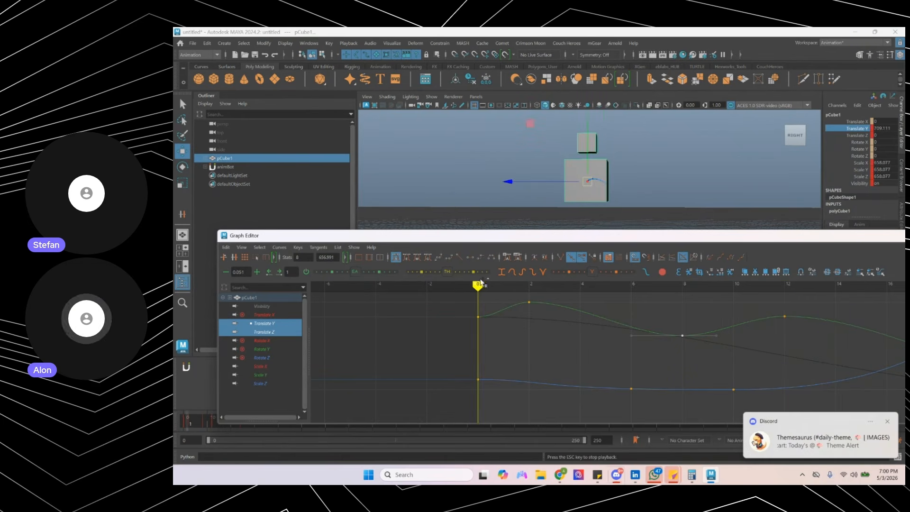
key(Escape)
drag(688, 354, 689, 356)
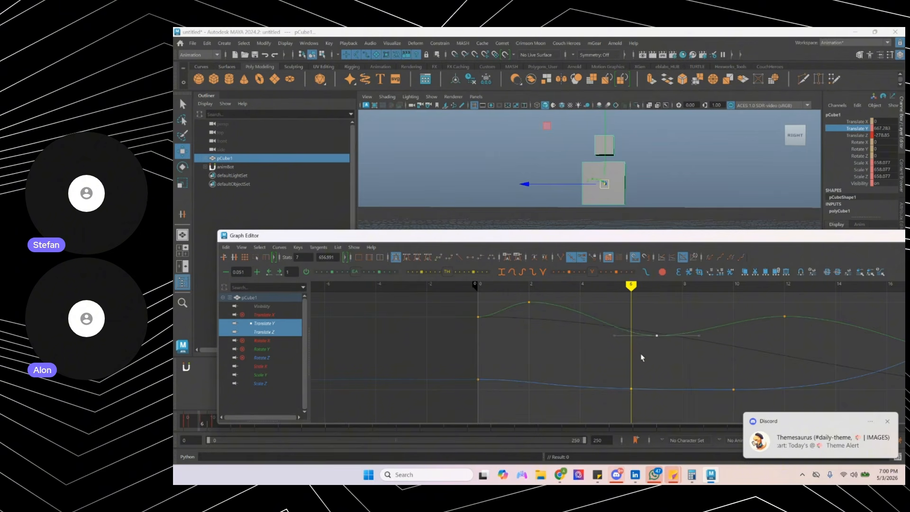
middle_drag(642, 354, 650, 345)
alt+middle_drag(652, 346, 615, 354)
shift+middle_drag(609, 356, 608, 352)
- Check the Translate Y keys at frames 2 and 12 and replay the start of the motion
drag(491, 309, 500, 325)
alt+middle_drag(498, 367, 461, 342)
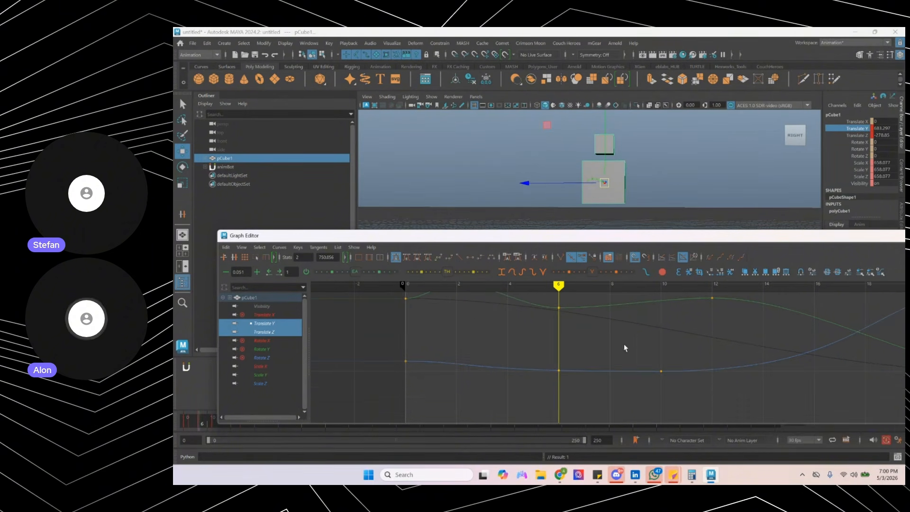
alt+middle_drag(588, 349, 455, 369)
drag(572, 311, 627, 322)
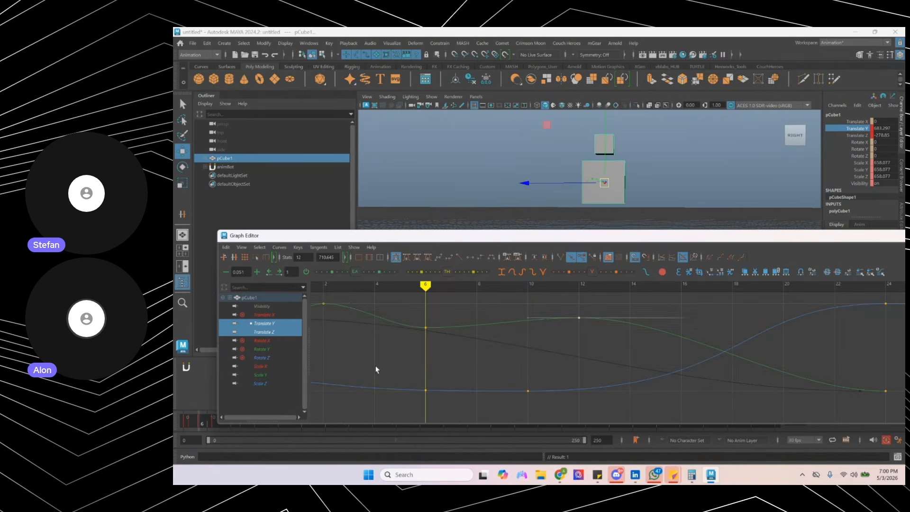
alt+middle_drag(369, 357, 594, 349)
click(498, 288)
key(alt+v)
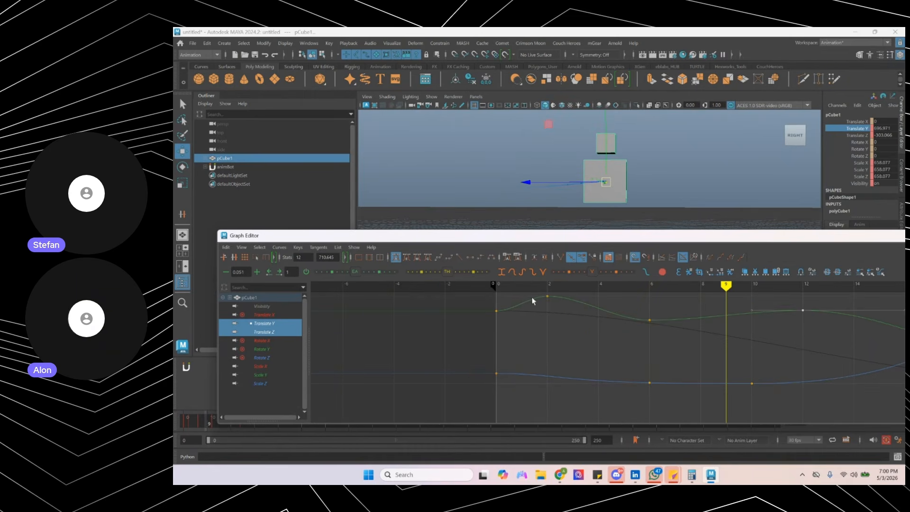
- Insert a Translate Y key at frame 9 at about 701.3 and lower the frame 12 key to about 707.9
alt+middle_drag(729, 338, 709, 368)
alt+shift+right_drag(709, 368, 710, 359)
key(i)
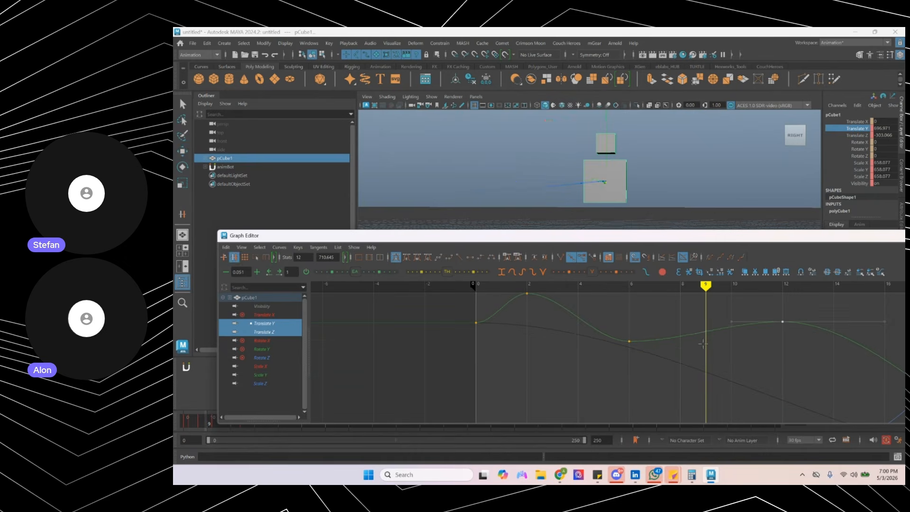
middle_click(710, 358)
shift+middle_drag(710, 358, 709, 355)
shift+middle_drag(784, 337, 784, 340)
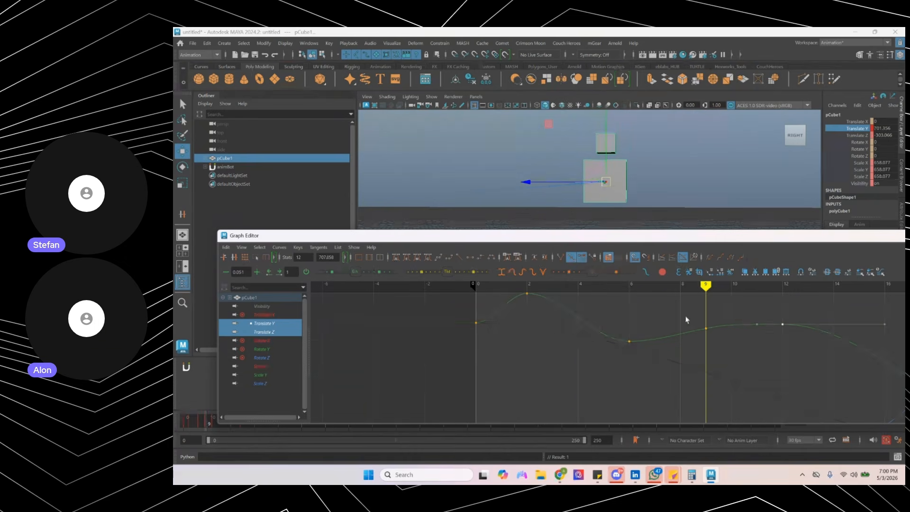
- Play the cubes' anticipation motion twice from the beginning to judge the new Translate Y keys
click(484, 287)
key(alt+v)
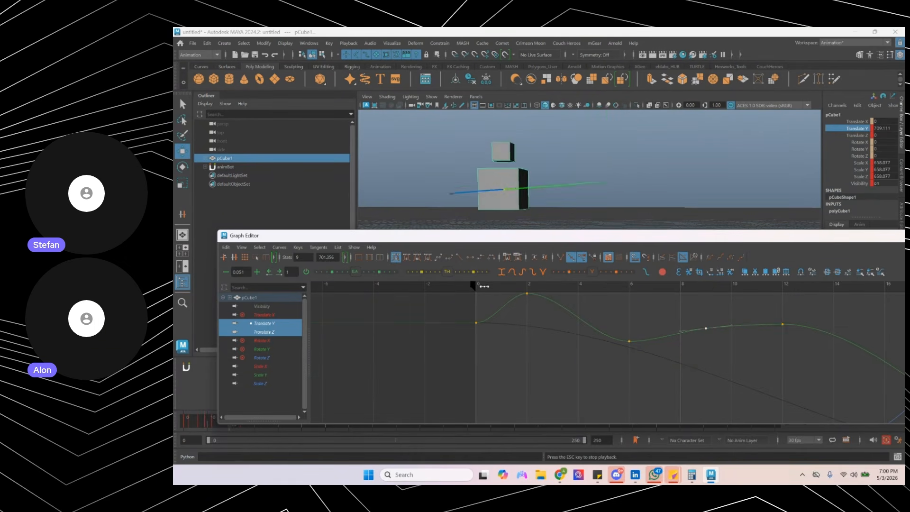
key(alt+v)
click(484, 287)
key(alt+v)
key(alt+v)
- Lower the Translate Z key at frame 10 to about -372.2 and delete the Translate Z key at frame 6
alt+middle_drag(608, 355, 593, 273)
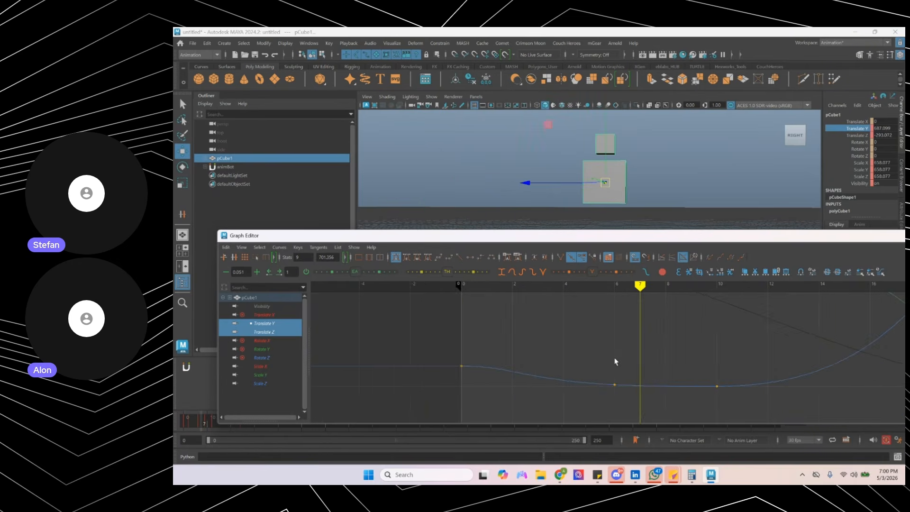
alt+shift+right_drag(639, 380, 626, 385)
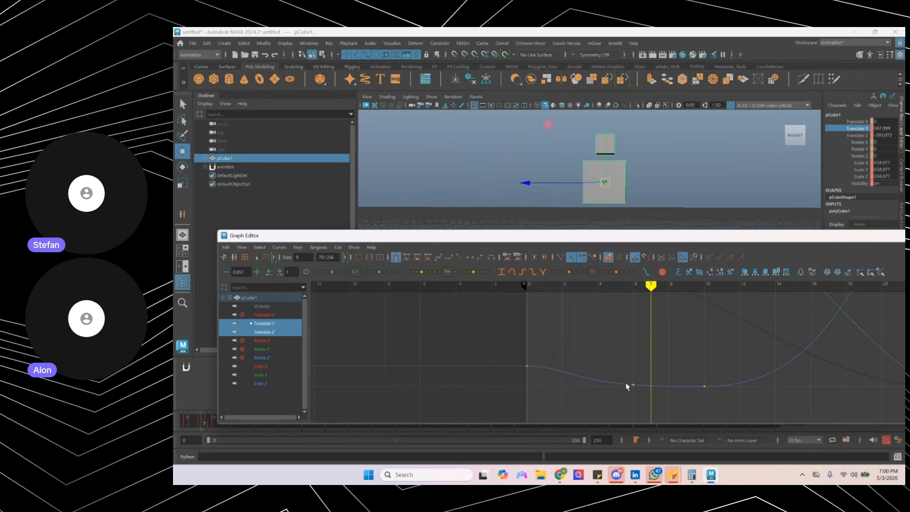
alt+middle_drag(627, 387, 618, 366)
drag(675, 349, 714, 380)
alt+shift+right_drag(704, 384, 677, 365)
shift+middle_drag(676, 366, 688, 369)
key(ctrl+z)
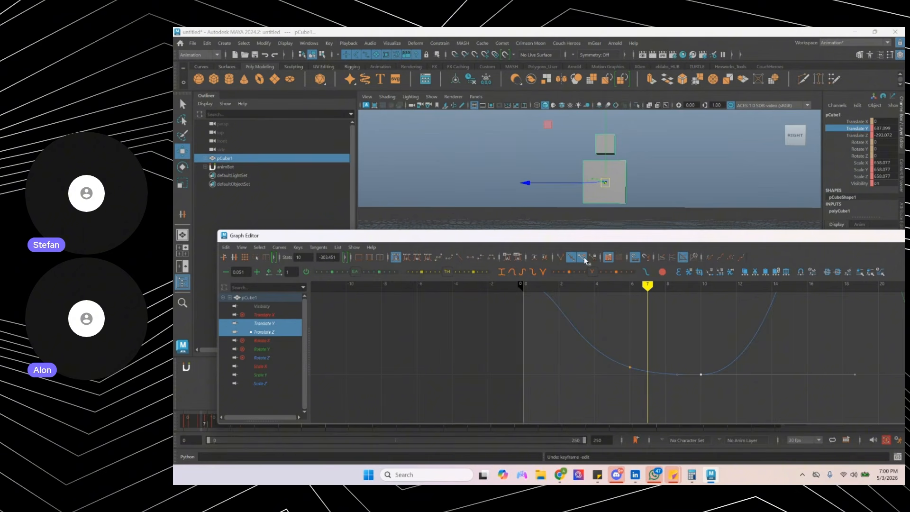
shift+middle_drag(748, 373, 756, 395)
key(Delete)
drag(618, 319, 713, 385)
- Adjust the tangent handles of the Translate Z keys at frames 10 and 0 to reshape the backward dip
drag(671, 362, 631, 401)
mouse_move(639, 405)
shift+middle_down()
mouse_move(620, 404)
mouse_move(630, 407)
mouse_move(629, 398)
shift+middle_up()
key(b)
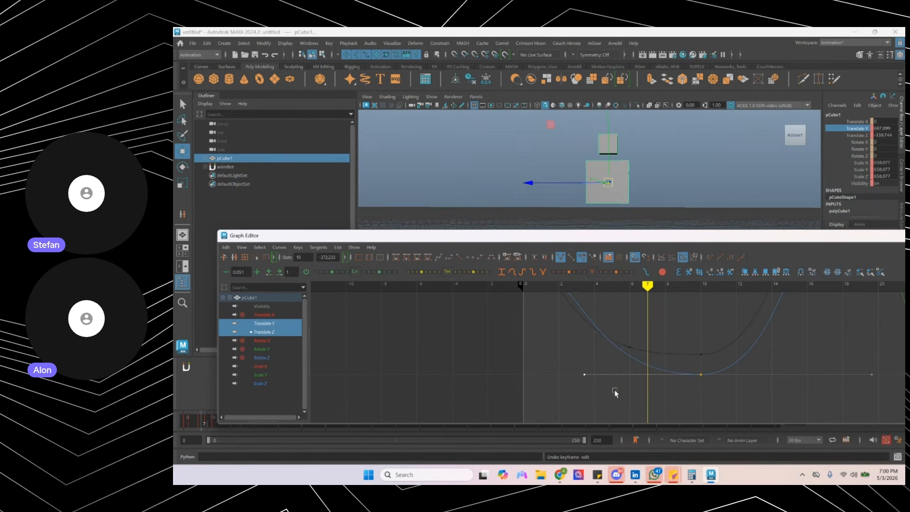
alt+middle_drag(631, 319, 685, 366)
drag(565, 296, 592, 327)
drag(623, 299, 650, 328)
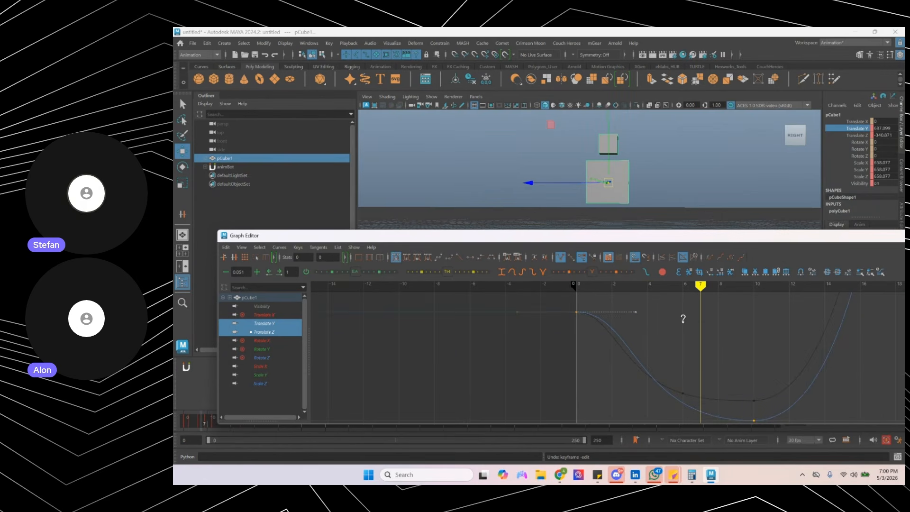
key(u)
shift+middle_drag(684, 319, 663, 308)
- Replay the reshaped dip from the start and scrub forward to frame 10
click(584, 288)
key(alt+v)
key(alt+v)
drag(599, 287, 709, 287)
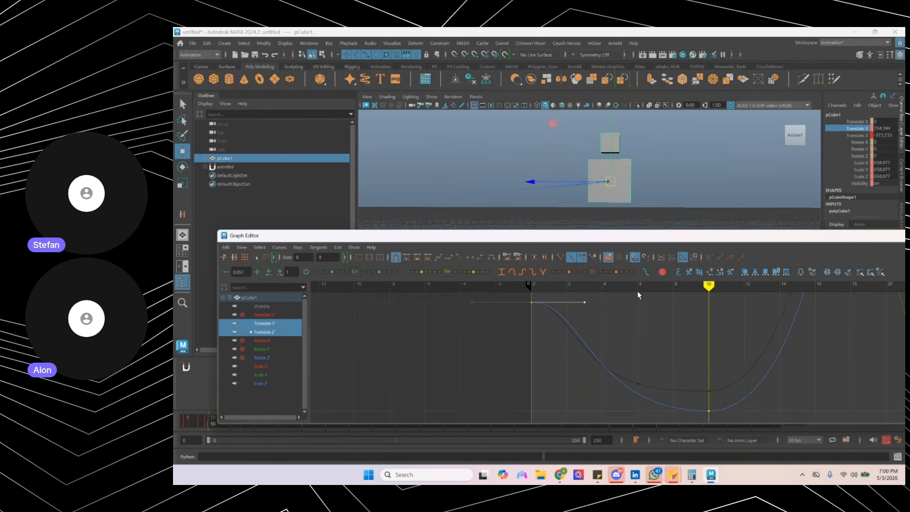
- Insert a Translate Y key at frame 10, then move the frame 12 key to frame 13 and raise it to about 748.5
alt+middle_drag(688, 298, 678, 343)
alt+shift+right_drag(679, 315, 698, 349)
alt+middle_drag(692, 337, 584, 342)
key(i)
middle_click(679, 340)
key(alt+period)
key(alt+period)
key(alt+period)
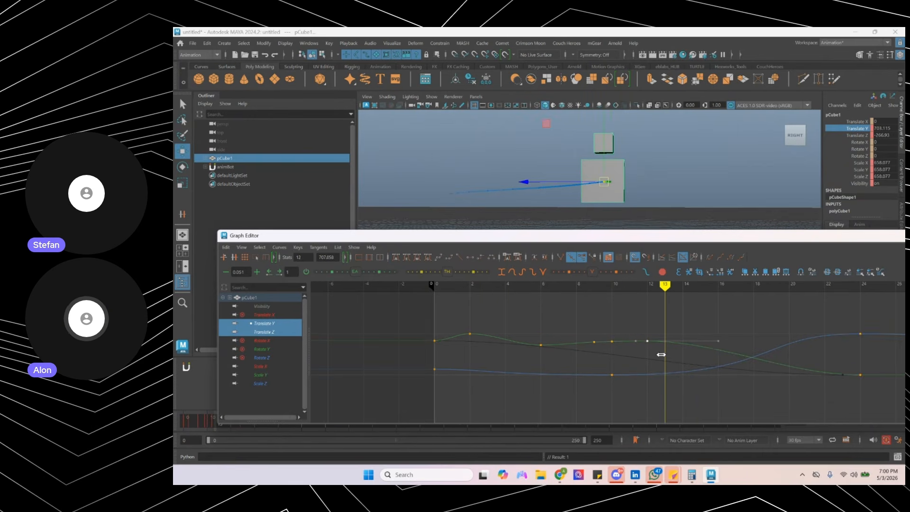
middle_drag(662, 355, 664, 345)
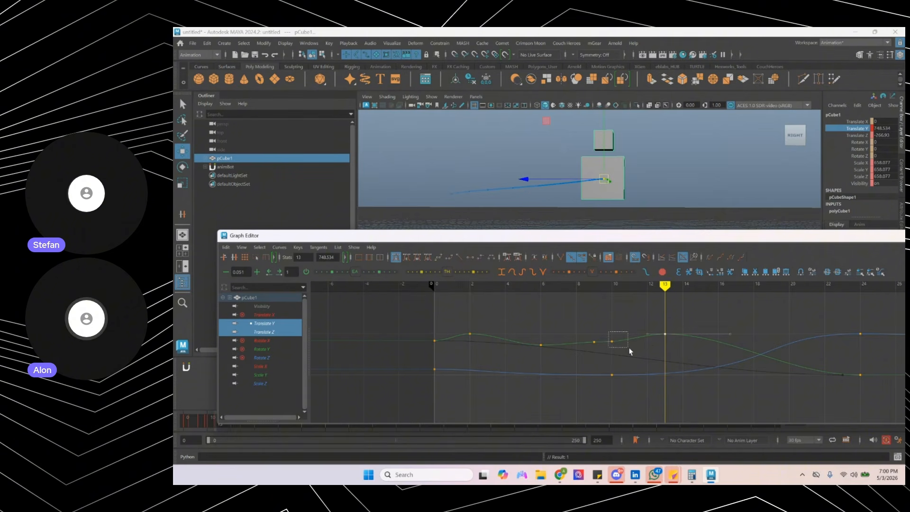
- Scrub to frame 18 and lengthen the outgoing tangent of the Translate Y key at frame 13
drag(605, 287, 754, 293)
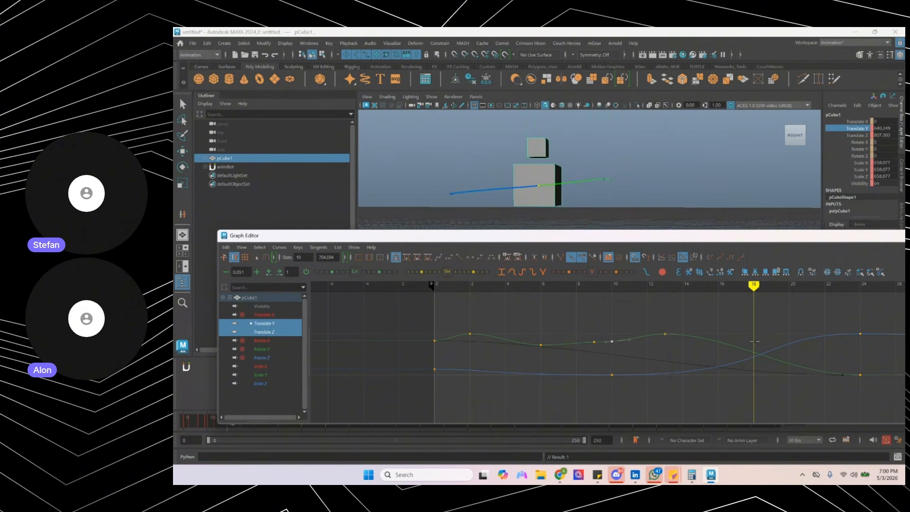
alt+middle_drag(684, 321, 669, 312)
key(w)
drag(639, 314, 670, 341)
drag(724, 317, 702, 333)
middle_drag(701, 333, 706, 333)
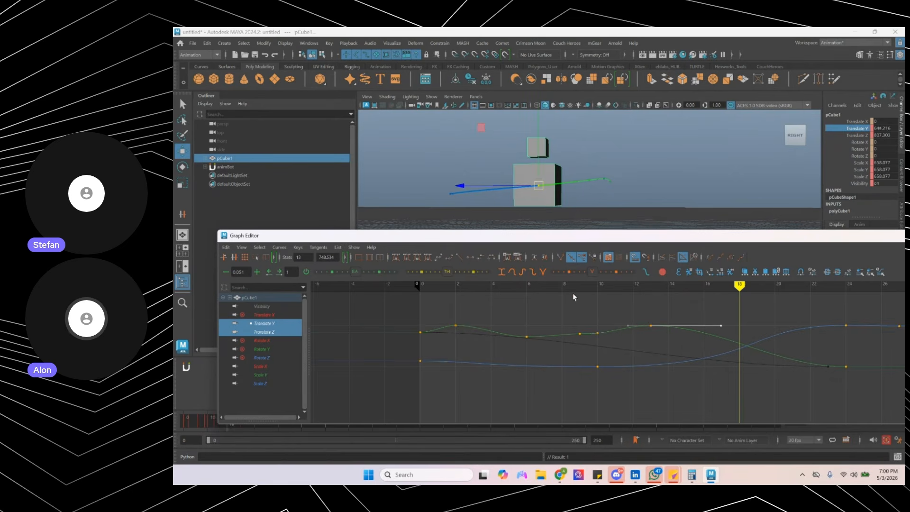
- Play the combined Translate Y and Translate Z motion repeatedly from the start, then scrub the opening frames
drag(573, 287, 403, 286)
alt+right_drag(680, 212, 611, 211)
key(alt+v)
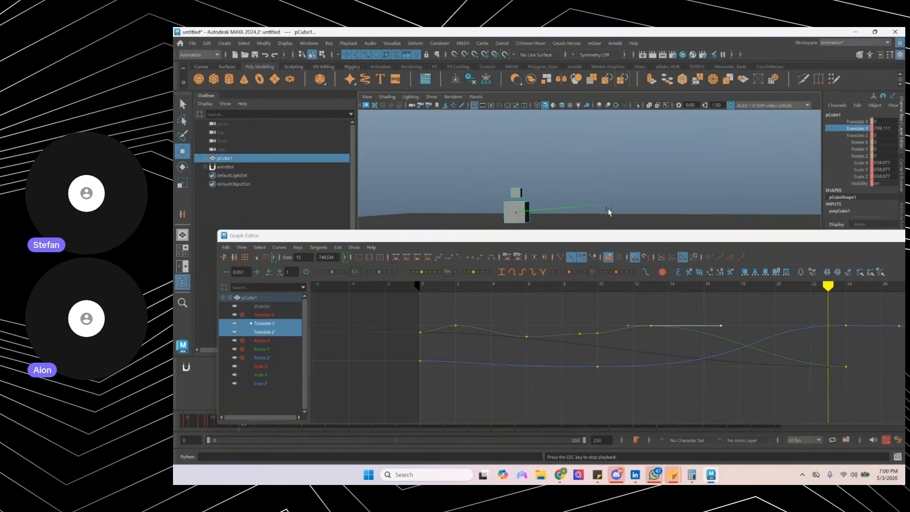
key(alt+v)
alt+middle_drag(611, 211, 649, 185)
key(alt+v)
drag(467, 284, 410, 281)
key(alt+v)
key(alt+v)
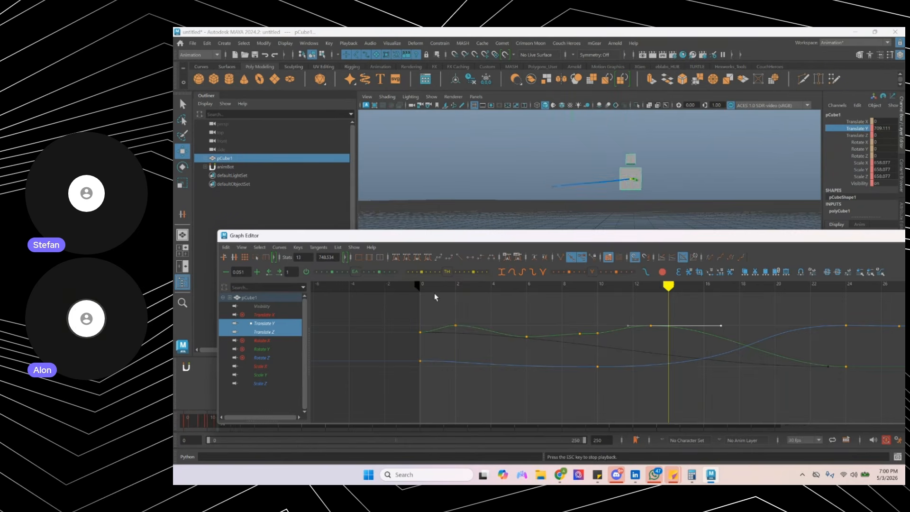
drag(508, 285, 437, 308)
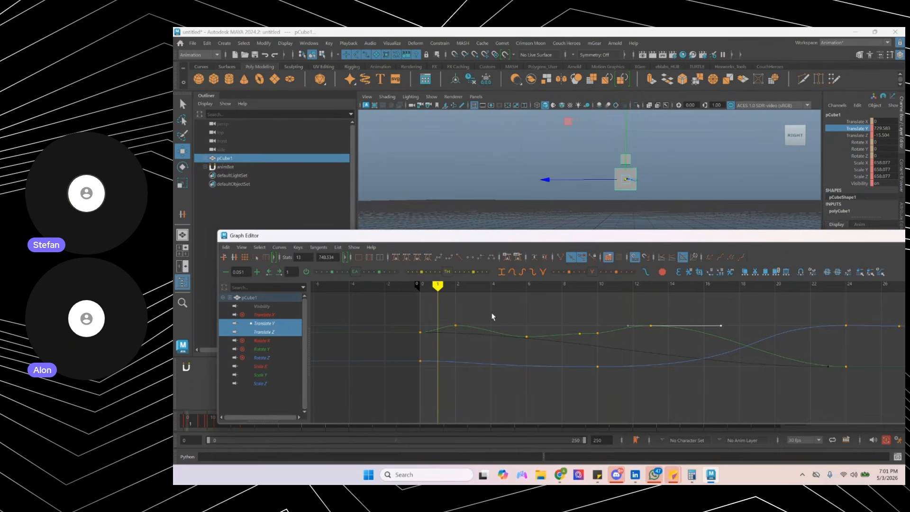
- Scrub back to the opening frames and replay the motion up to about frame 11
drag(492, 316, 537, 339)
alt+middle_drag(457, 335, 451, 346)
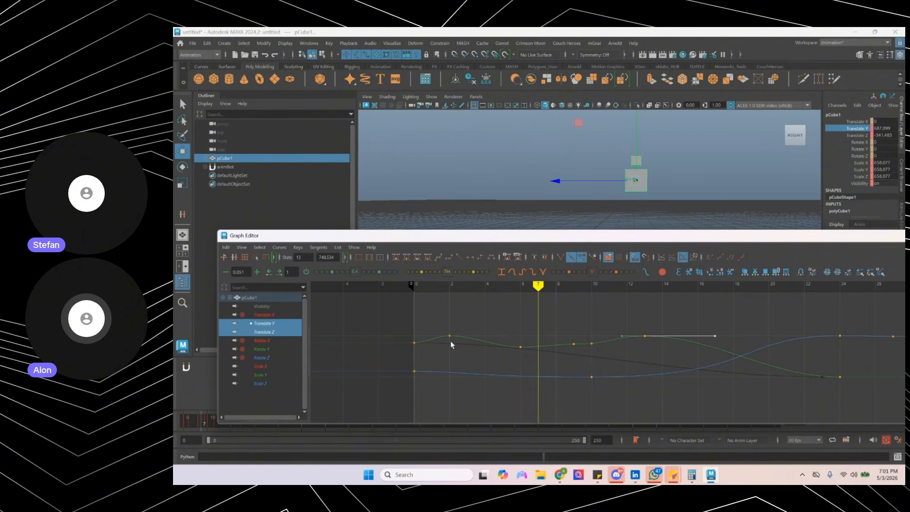
drag(534, 286, 439, 283)
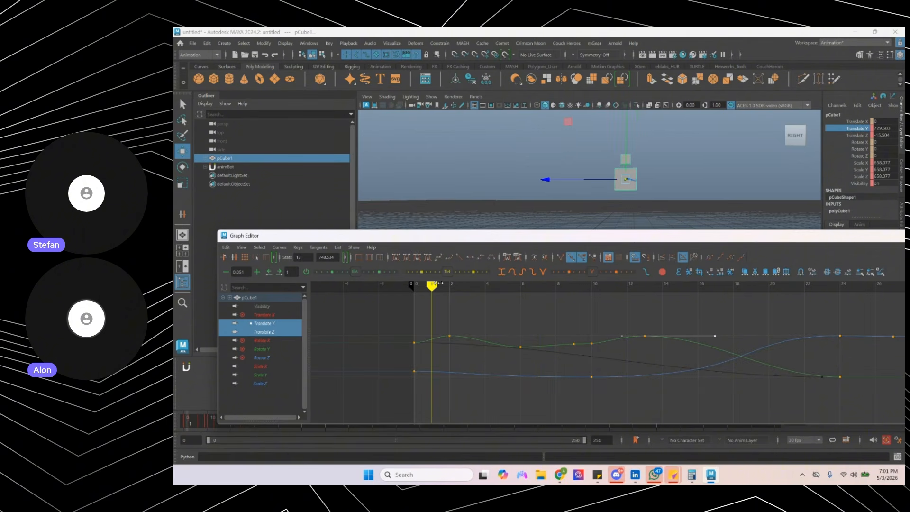
key(alt+v)
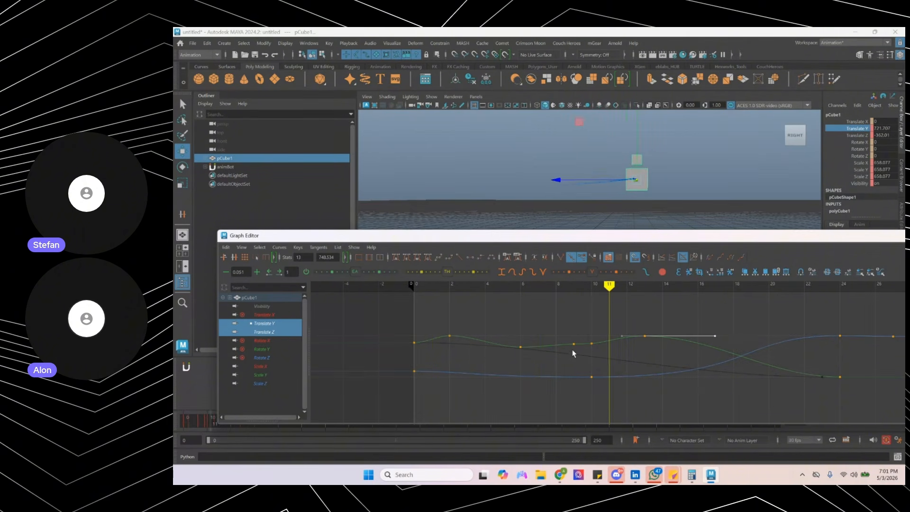
- Insert a Translate Y key at frame 11, then move it to frame 12 and lower it to about 672.2
alt+middle_drag(550, 351, 498, 342)
alt+shift+right_drag(498, 341, 536, 342)
drag(390, 327, 415, 341)
key(i)
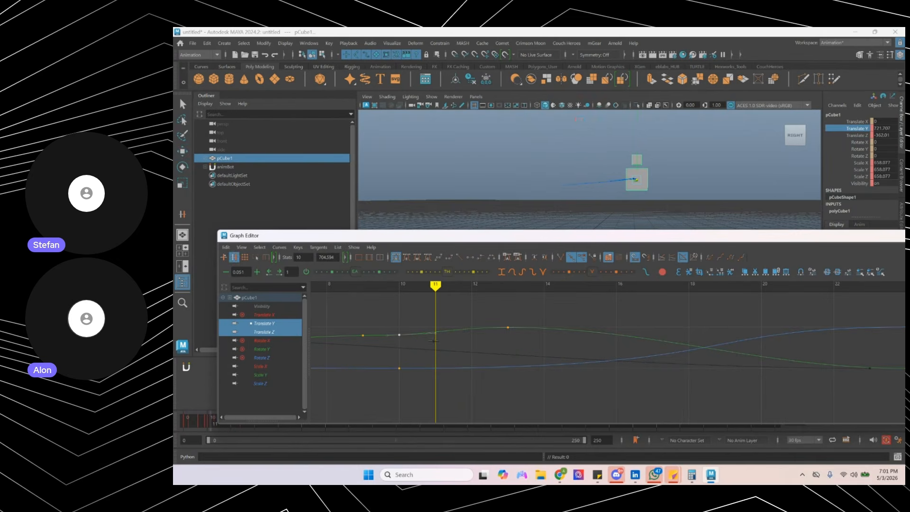
middle_click(434, 341)
alt+middle_drag(419, 363, 527, 373)
alt+shift+right_drag(528, 373, 538, 341)
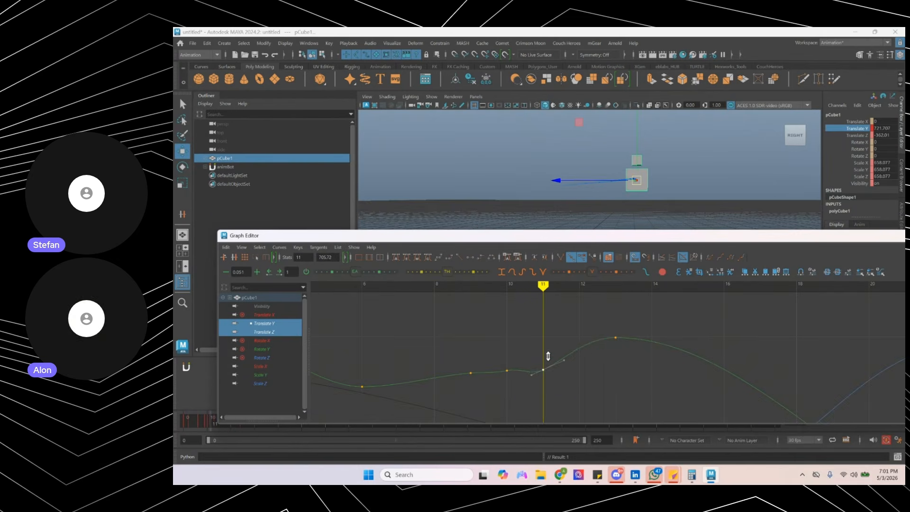
shift+middle_drag(548, 356, 533, 375)
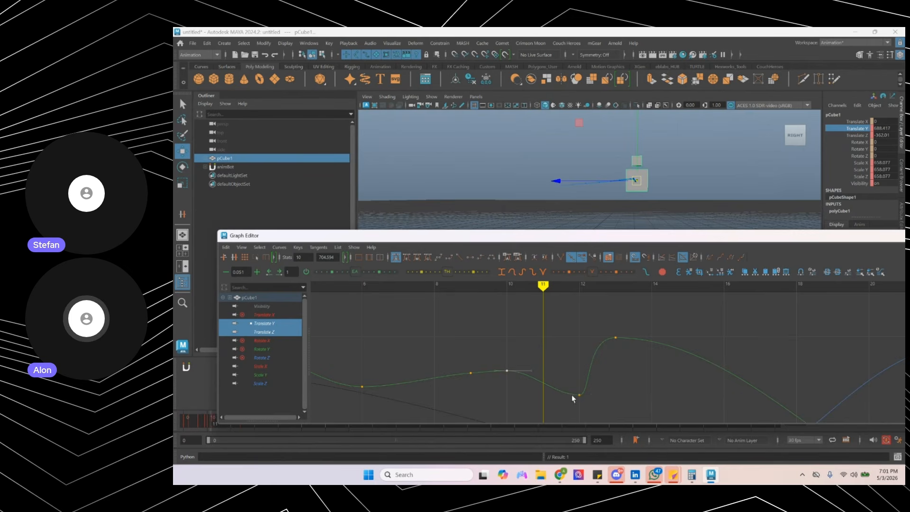
- Move the Translate Y peak key at frame 13 to frame 16
alt+middle_drag(572, 396, 509, 368)
drag(538, 305, 564, 320)
shift+middle_drag(498, 345, 620, 347)
alt+shift+right_drag(649, 350, 687, 328)
drag(696, 322, 742, 376)
shift+middle_drag(742, 376, 789, 348)
alt+middle_drag(700, 364, 567, 325)
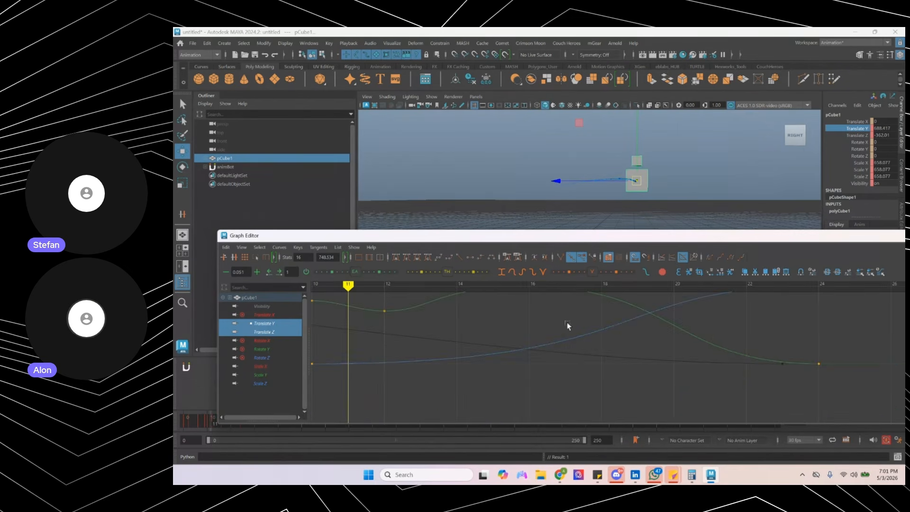
- Move the Translate Y landing key to frame 21, steepen the arrival by shortening its incoming tangent, and play the motion
alt+middle_drag(561, 362, 691, 378)
drag(885, 379, 888, 410)
alt+middle_drag(890, 412, 812, 409)
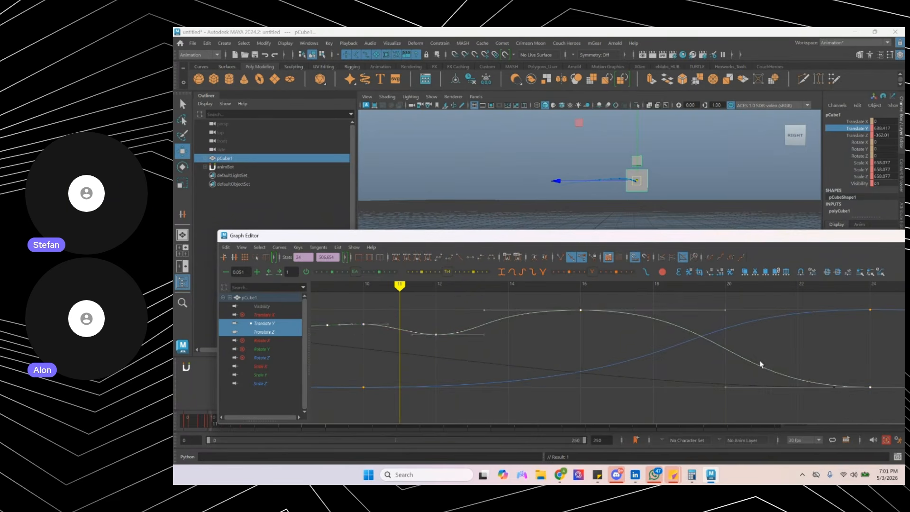
drag(759, 364, 715, 398)
shift+middle_drag(725, 396, 776, 414)
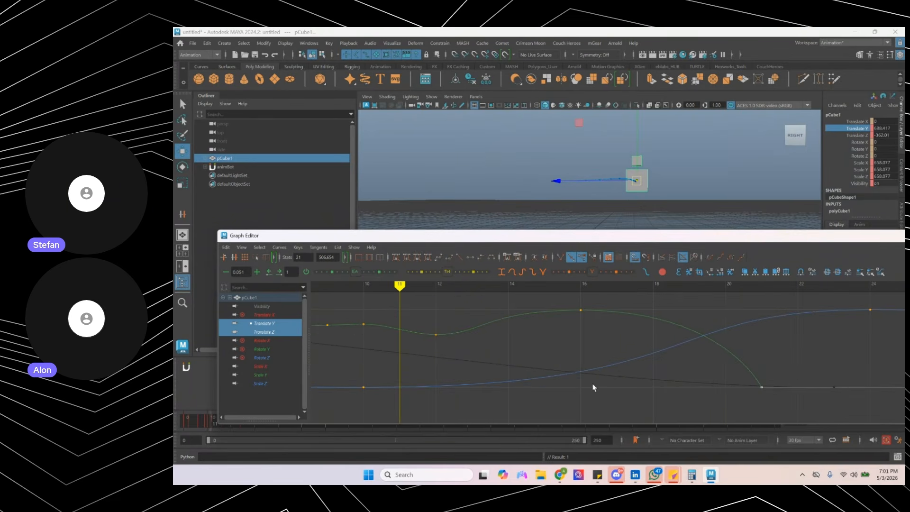
key(alt+v)
key(alt+v)
- Move the Translate Y peak key to frame 17 at about 812.3 and the landing key to frame 22
alt+middle_drag(589, 364, 646, 389)
drag(622, 319, 652, 356)
shift+middle_drag(635, 364, 616, 339)
key(ctrl+z)
drag(746, 389, 834, 419)
shift+middle_drag(816, 410, 843, 409)
- Try to shorten the incoming tangent of the Translate Y peak key at frame 17
alt+shift+right_drag(842, 398, 751, 372)
alt+middle_drag(633, 325, 560, 323)
alt+shift+right_drag(559, 324, 640, 328)
drag(438, 316, 466, 348)
alt+middle_drag(550, 385, 613, 347)
drag(625, 355, 687, 389)
drag(730, 352, 791, 379)
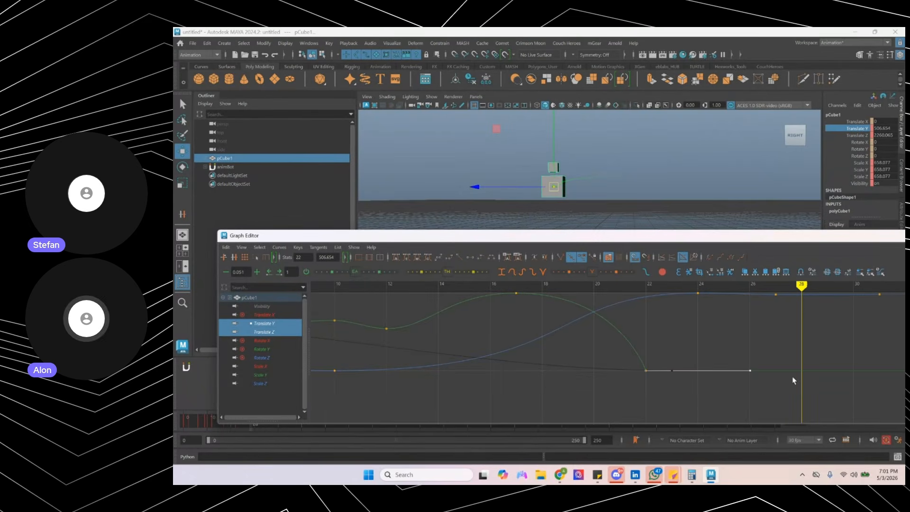
alt+middle_drag(481, 339, 512, 371)
drag(530, 310, 569, 347)
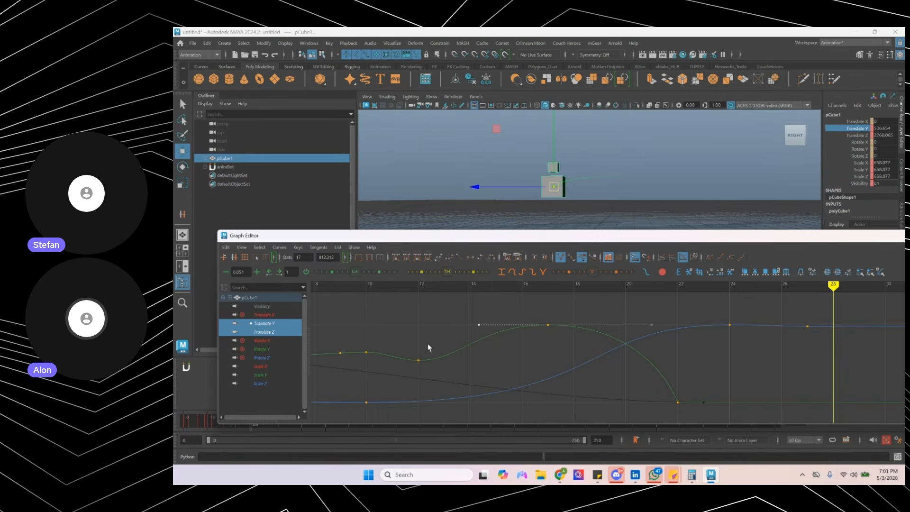
shift+middle_drag(410, 339, 549, 331)
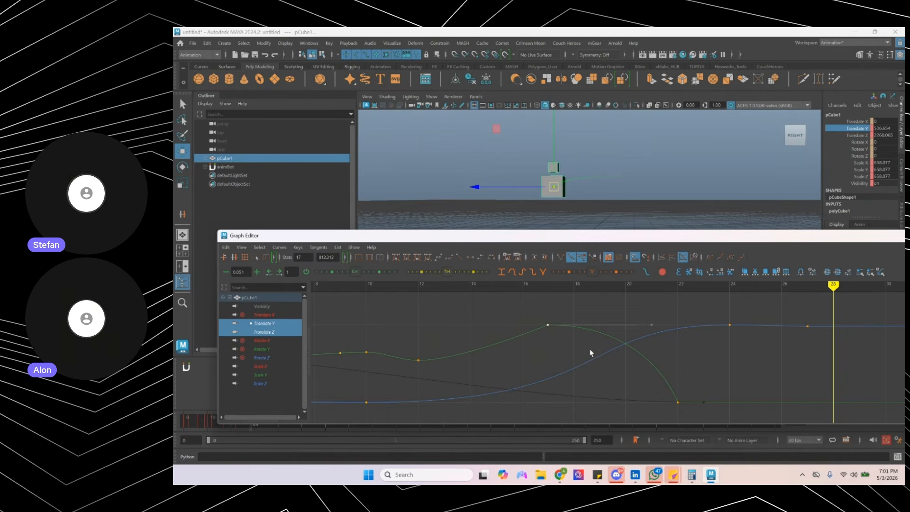
key(ctrl+z)
key(ctrl+z)
key(ctrl+z)
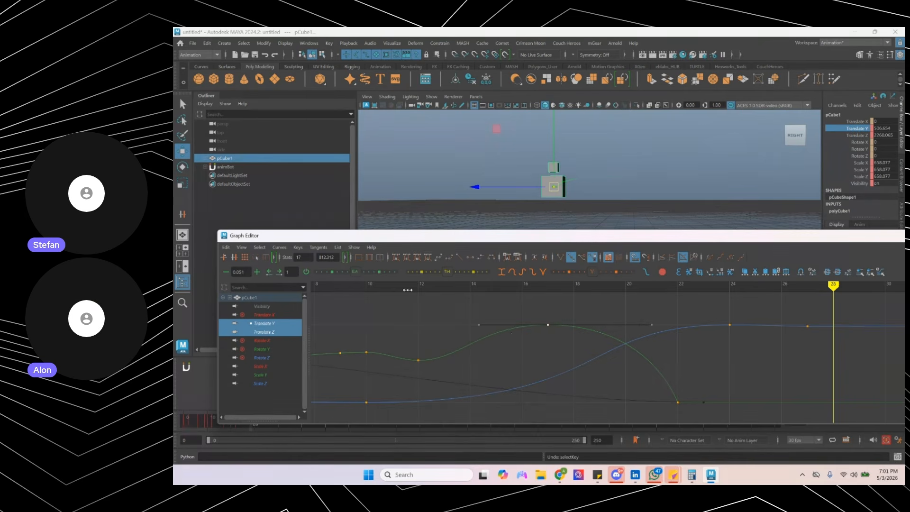
- Move the Translate Y peak and landing keys together one frame, to frames 18 and 23, and scrub to frame 18
drag(408, 290, 454, 326)
alt+middle_drag(526, 317, 560, 308)
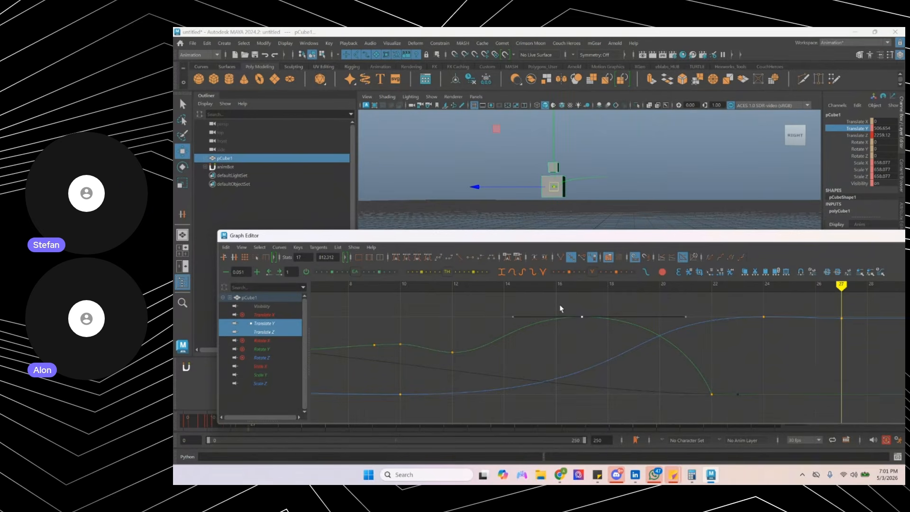
shift+drag(678, 381, 782, 425)
shift+middle_drag(644, 393, 668, 394)
click(618, 336)
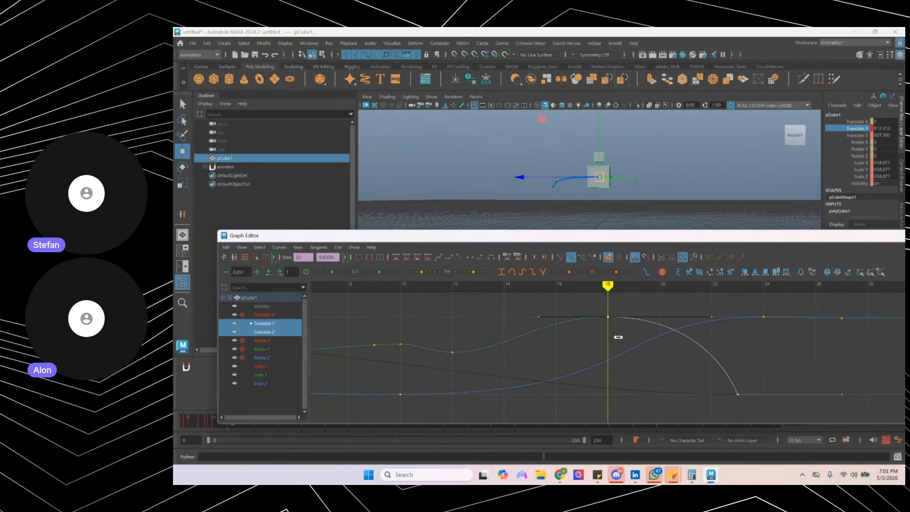
- Raise the Translate Y peak key at frame 18 to about 1271
drag(593, 303, 617, 335)
shift+middle_drag(615, 335, 611, 296)
alt+shift+right_drag(607, 327, 610, 352)
shift+middle_drag(609, 351, 612, 335)
- Shorten the outgoing tangent of the Translate Y dip key at frame 12 slightly and replay the motion
click(575, 365)
alt+shift+right_drag(469, 395, 463, 366)
drag(437, 410, 521, 402)
shift+middle_drag(521, 398, 514, 397)
click(359, 286)
key(alt+v)
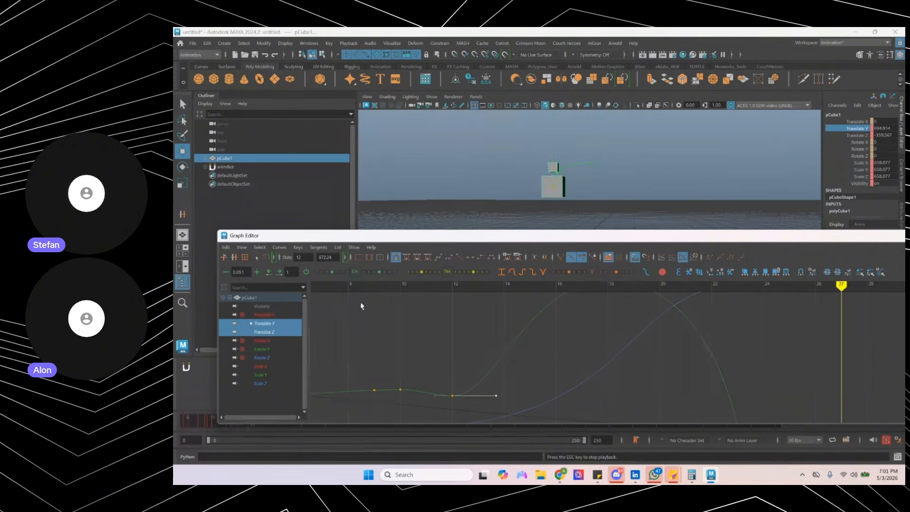
key(alt+v)
- Move the Translate Y landing key to frame 25 and the Translate Z arrival key to frame 26
alt+middle_drag(565, 349, 542, 332)
alt+shift+right_drag(542, 331, 551, 361)
drag(693, 359, 730, 390)
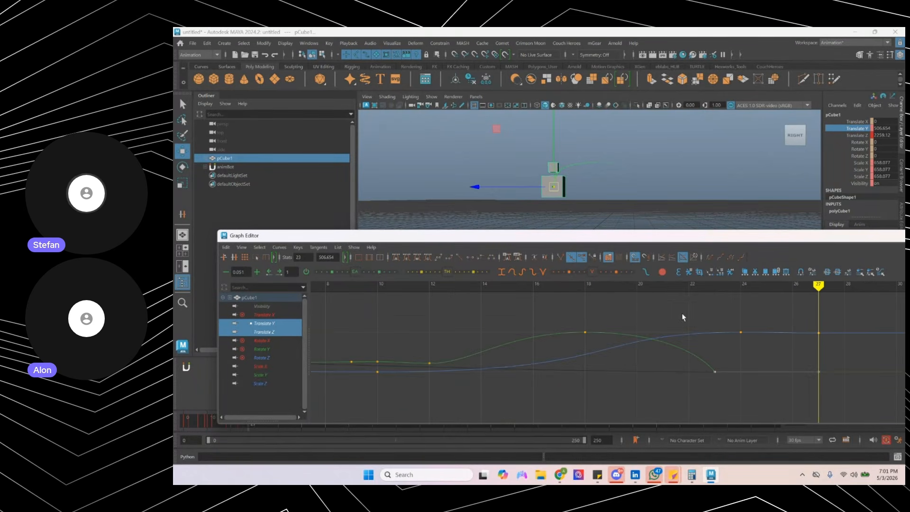
drag(683, 316, 754, 391)
shift+middle_drag(664, 374, 685, 378)
drag(556, 308, 595, 367)
mouse_move(595, 364)
shift+middle_down()
mouse_move(609, 368)
mouse_move(601, 369)
shift+middle_up()
drag(693, 313, 809, 409)
shift+middle_drag(769, 387, 777, 390)
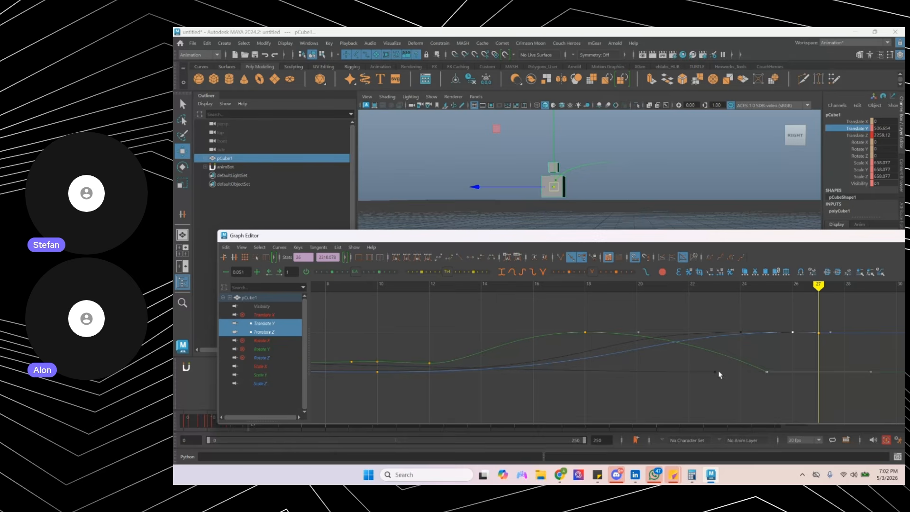
- Replay the full motion and move the Translate Y landing key to frame 24
key(a)
key(alt+v)
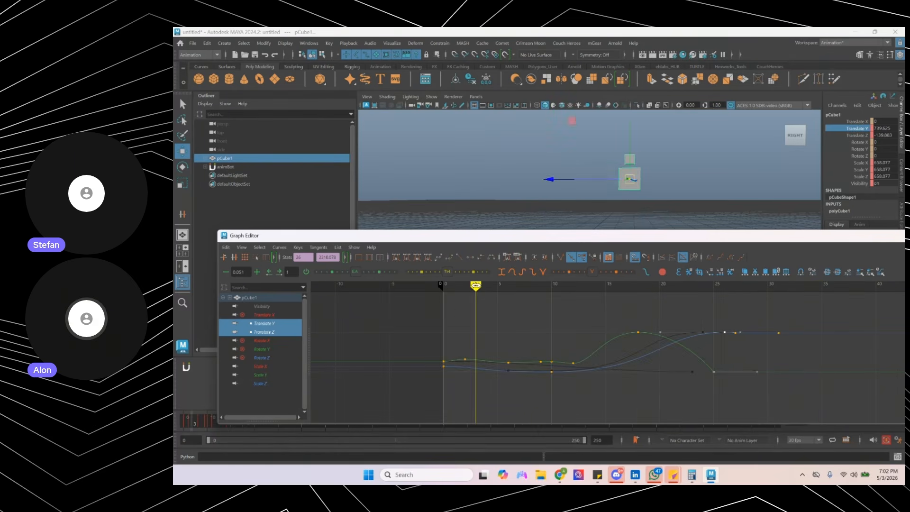
key(alt+v)
alt+middle_drag(574, 344, 493, 338)
alt+shift+right_drag(494, 337, 585, 333)
drag(584, 345, 619, 369)
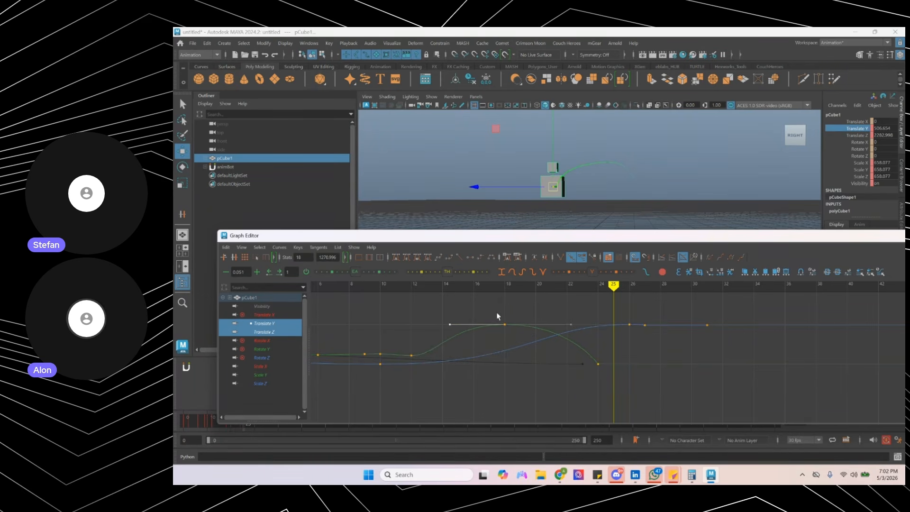
- Scrub to the jump's peak and move the Translate Y peak and landing keys together to frames 19 and 25
click(379, 285)
mouse_move(376, 285)
mouse_down()
mouse_move(707, 285)
mouse_move(366, 285)
mouse_move(508, 287)
mouse_move(603, 395)
mouse_up()
click(494, 335)
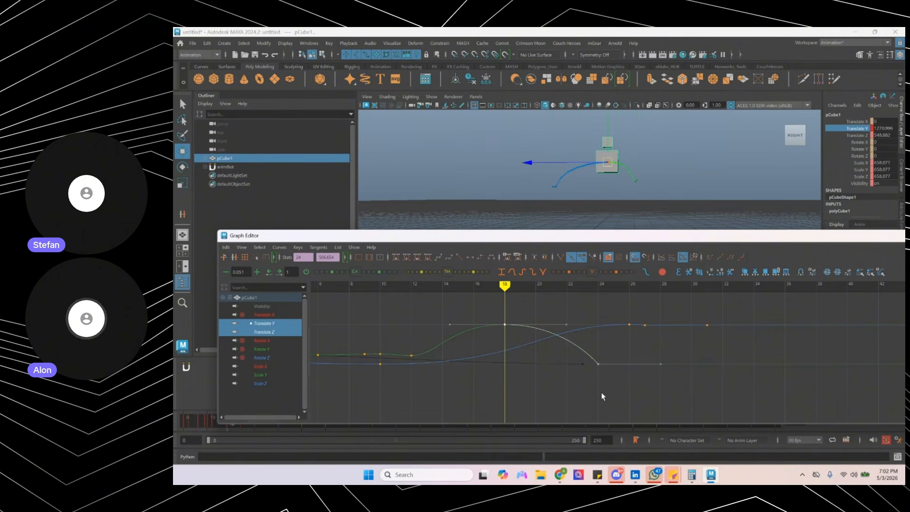
shift+middle_drag(561, 370, 576, 371)
- Lengthen the incoming tangent of the Translate Y peak key at frame 19 and replay the motion
drag(559, 313, 591, 343)
drag(453, 313, 479, 346)
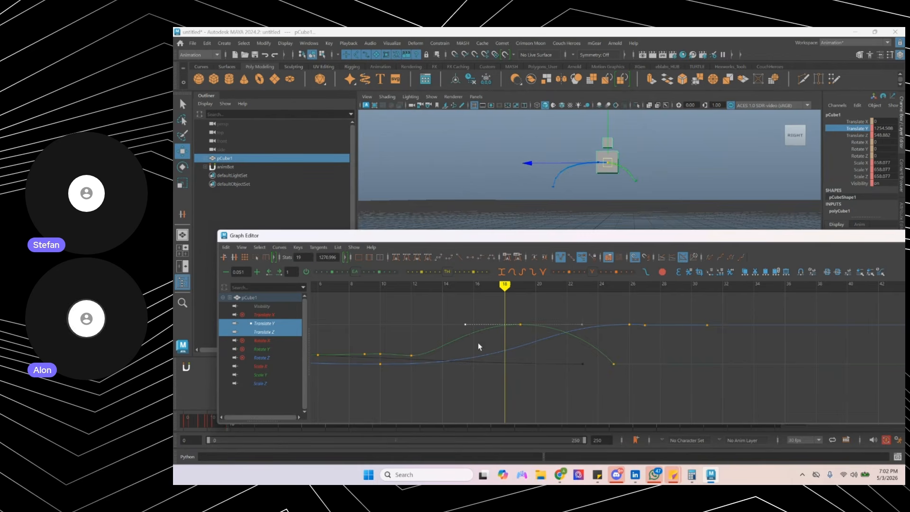
middle_drag(476, 336, 453, 334)
click(350, 287)
key(alt+v)
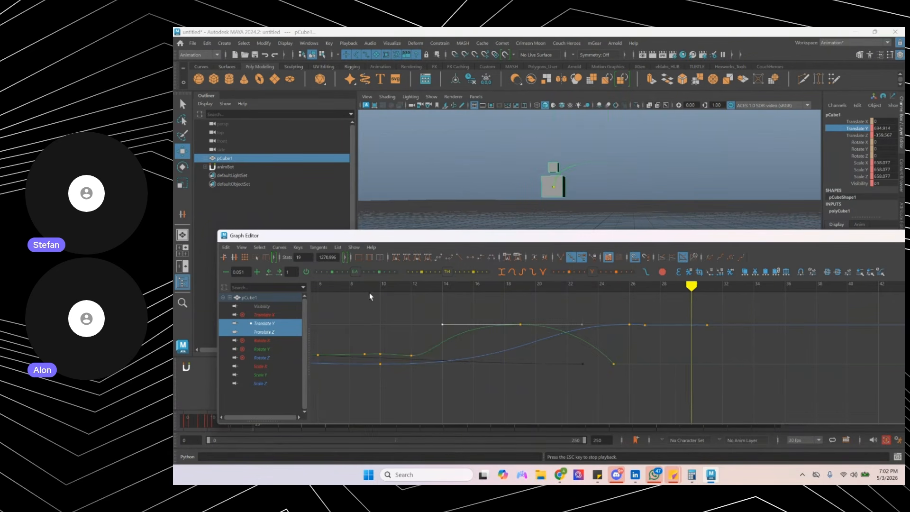
key(alt+v)
- Delete the Translate Z key at frame 27 and insert a new Translate Z key at frame 24
drag(385, 285, 714, 349)
key(Delete)
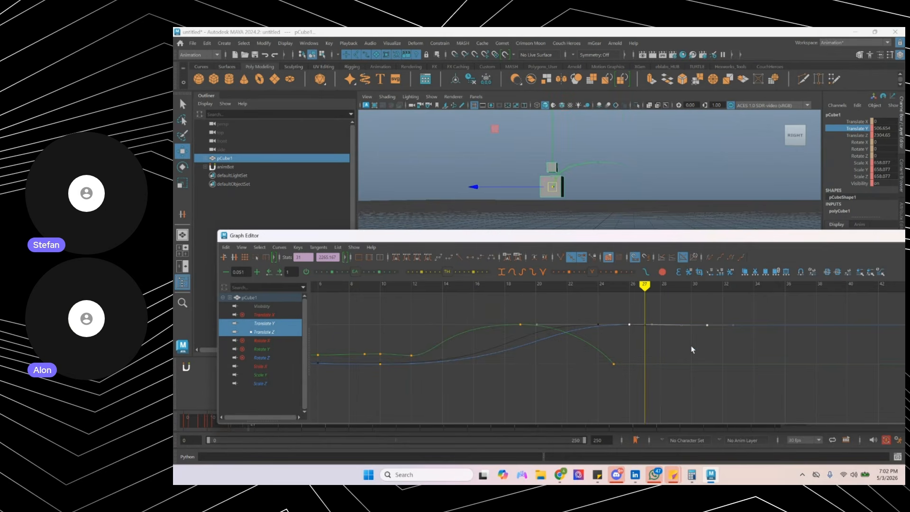
click(527, 258)
key(i)
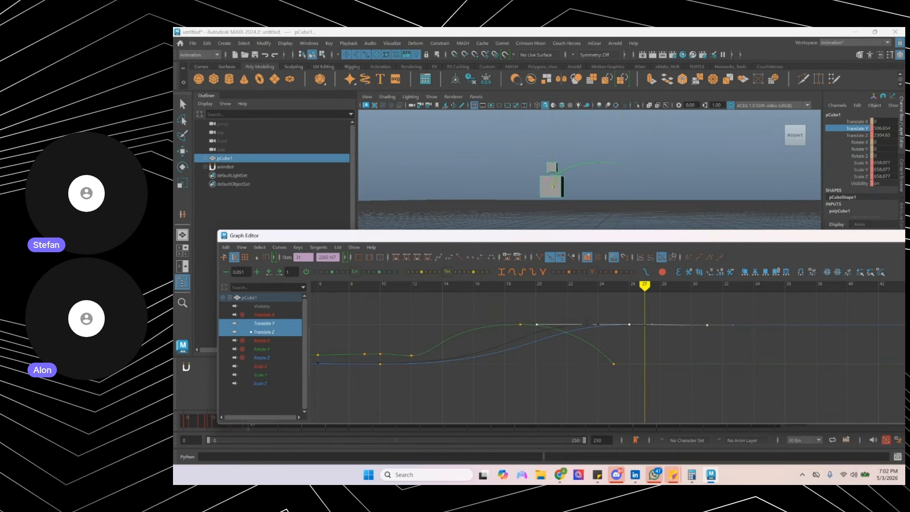
click(528, 257)
click(612, 327)
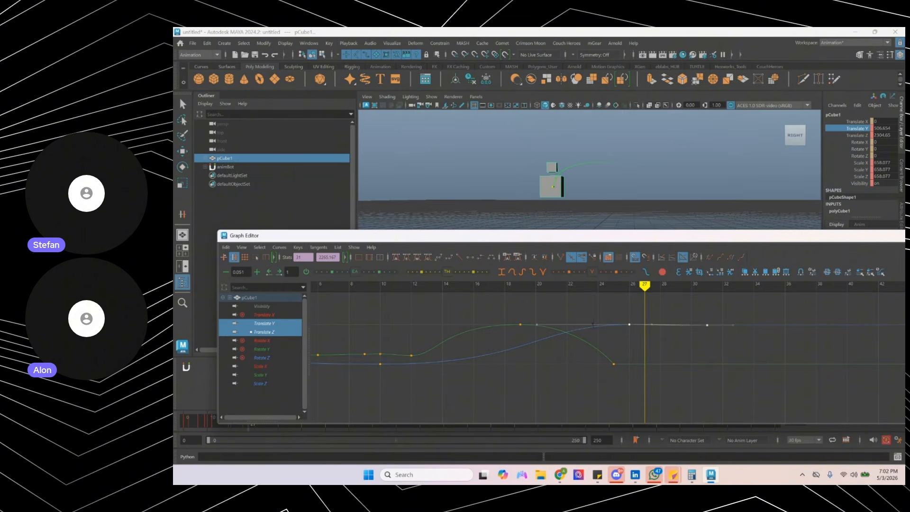
key(w)
- Move the last two Translate Z keys to frames 29 and 34, then play the motion
middle_drag(718, 343, 756, 346)
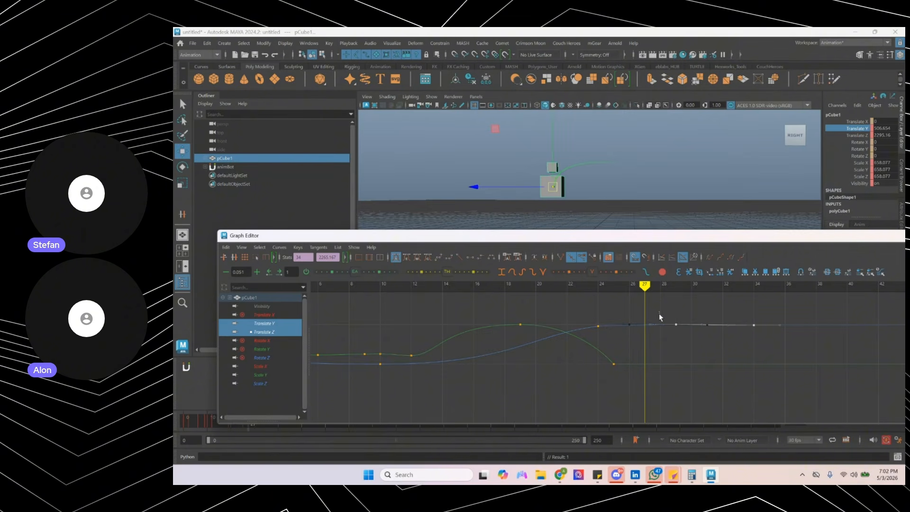
drag(660, 317, 646, 331)
middle_drag(645, 331, 628, 332)
drag(591, 317, 606, 337)
click(454, 286)
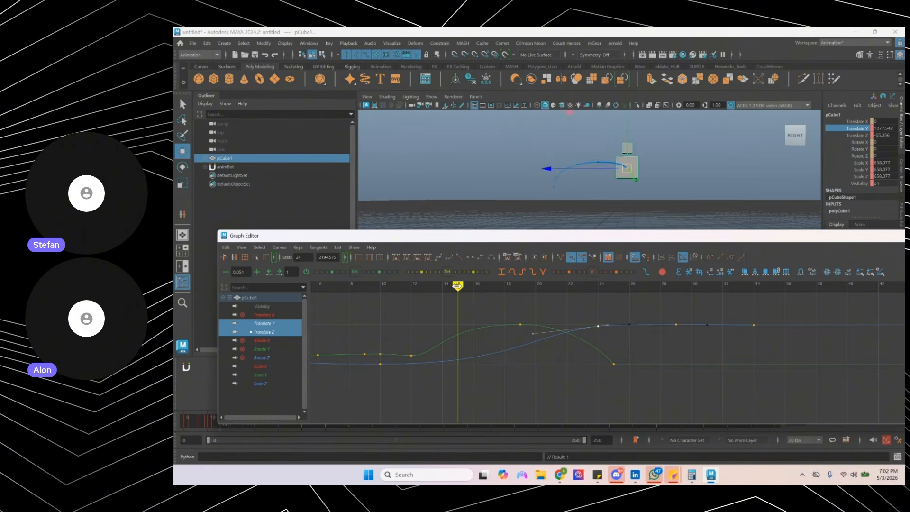
key(alt+v)
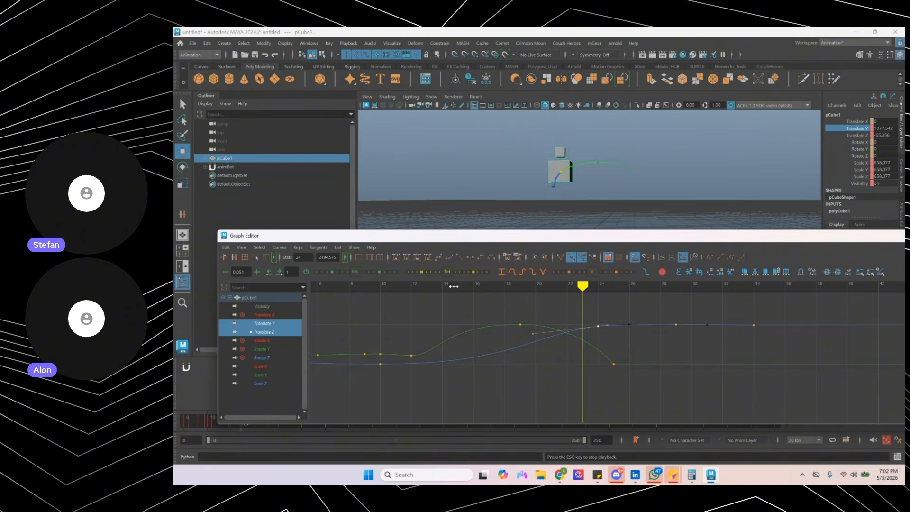
- Move the last three Translate Z keys to frames 25, 30 and 35 and raise them together, the final one to about 2342.6
mouse_move(454, 287)
mouse_down()
mouse_move(539, 280)
mouse_move(609, 303)
mouse_move(811, 331)
mouse_up()
shift+middle_drag(633, 340, 650, 339)
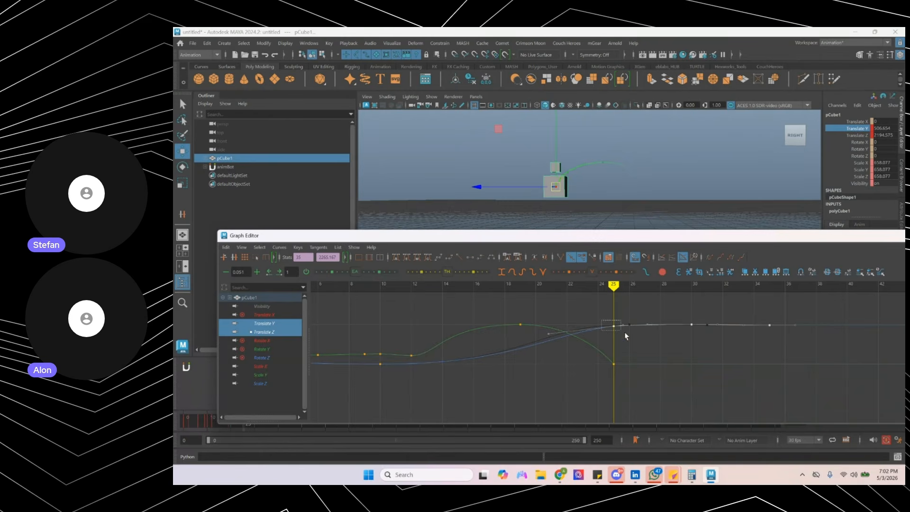
drag(625, 336, 624, 337)
drag(593, 308, 861, 348)
shift+middle_drag(727, 346, 728, 344)
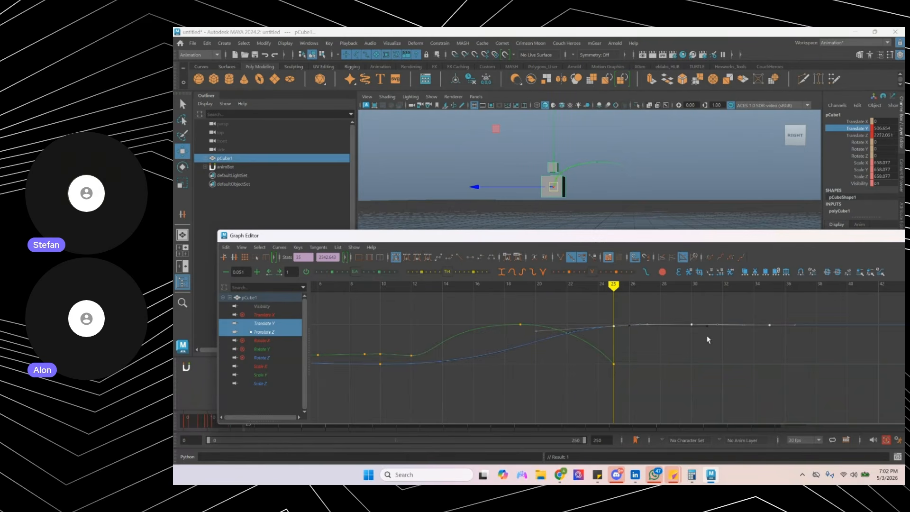
- Move the final Translate Z key to frame 36 and lengthen its incoming tangent slightly
drag(659, 285, 697, 335)
drag(740, 311, 829, 332)
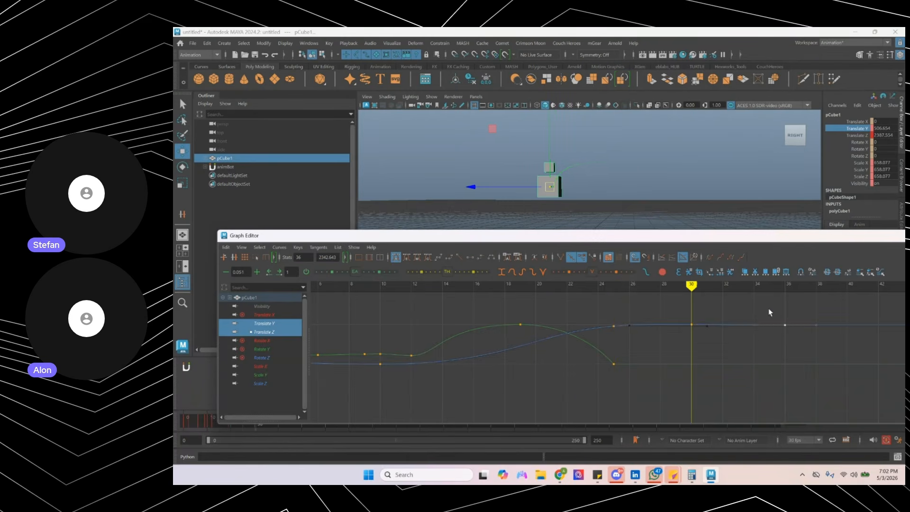
drag(769, 310, 748, 340)
shift+middle_drag(752, 343, 747, 343)
- Move the final Translate Z key to frame 41 to lengthen the settle
key(1)
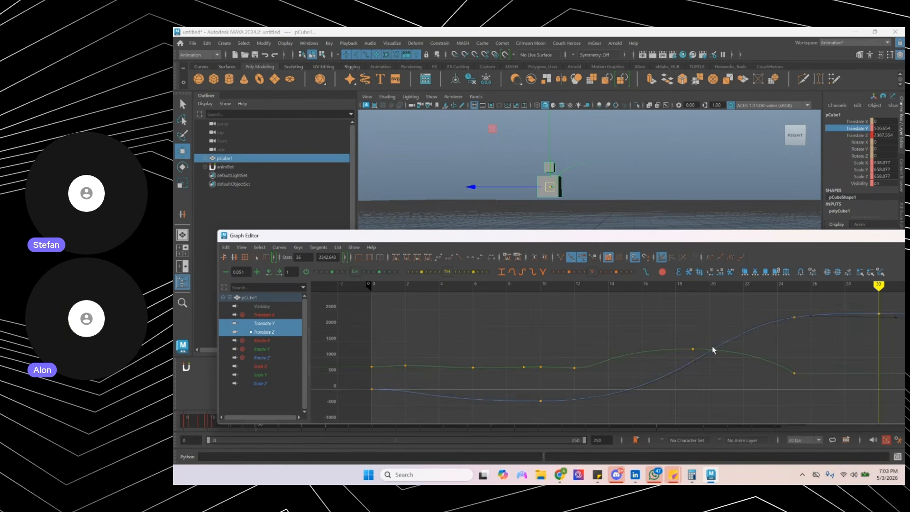
key(1)
alt+shift+middle_drag(717, 353, 627, 353)
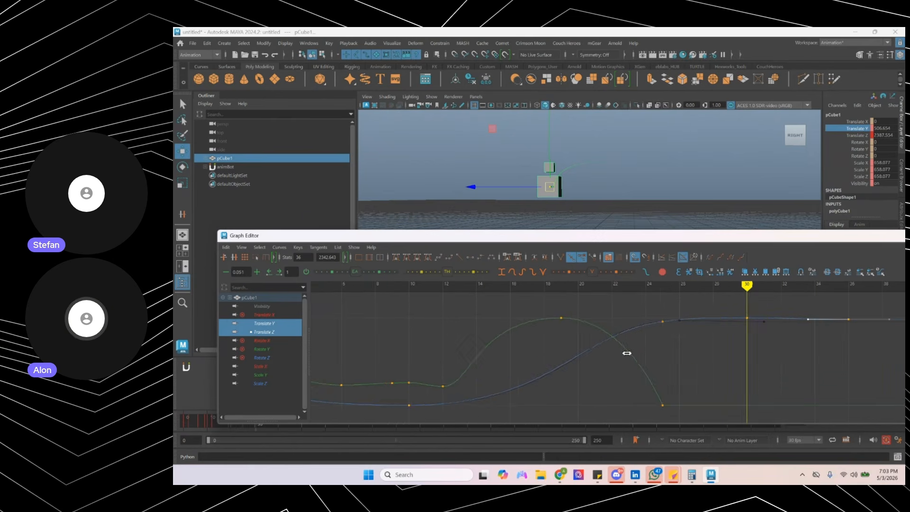
alt+shift+right_drag(627, 353, 624, 353)
drag(651, 315, 680, 348)
alt+middle_drag(623, 355, 577, 386)
alt+shift+right_drag(577, 386, 580, 328)
drag(711, 310, 775, 351)
drag(668, 315, 686, 348)
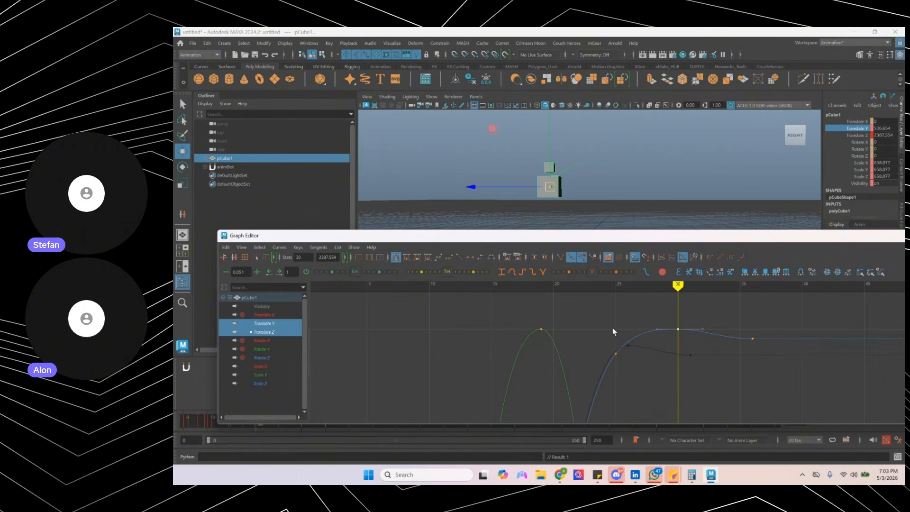
drag(774, 317, 730, 349)
shift+middle_drag(727, 349, 744, 362)
click(791, 338)
- Display the Rotate X curve together with Translate Y and compare the timing of their keys
key(a)
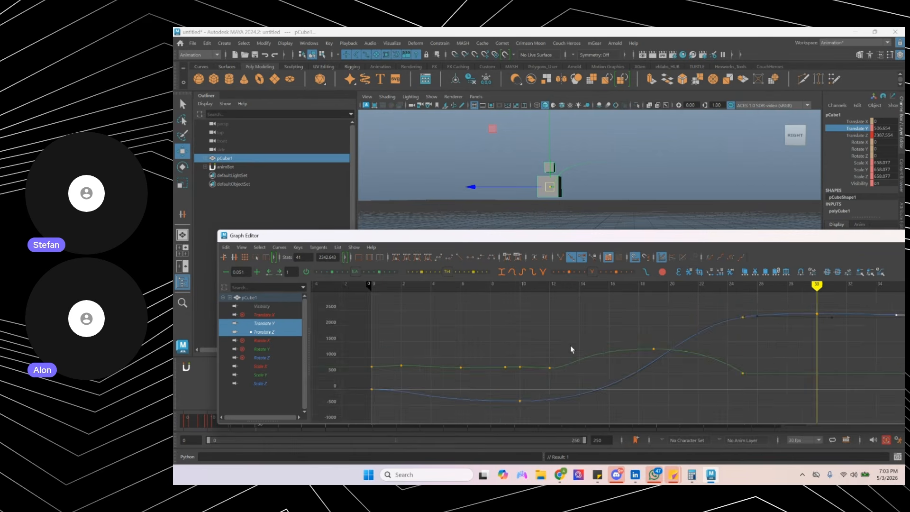
alt+middle_drag(572, 349, 508, 344)
click(267, 341)
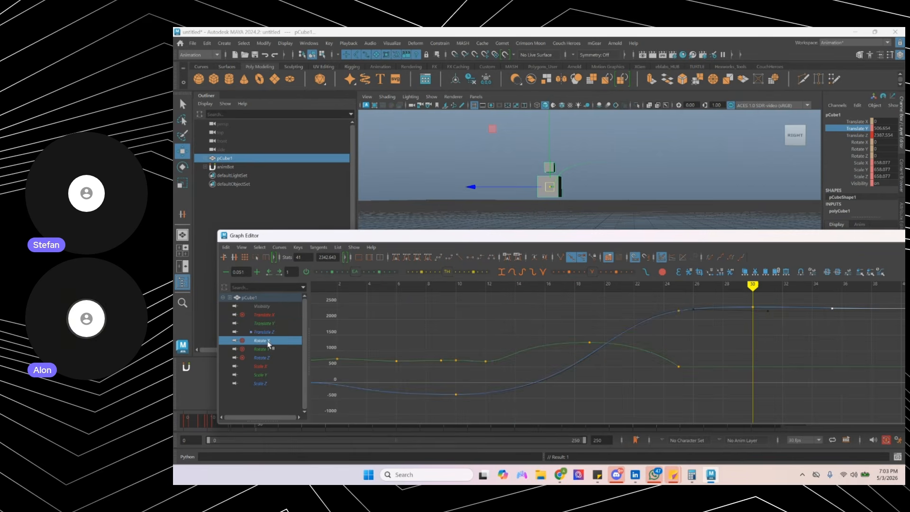
ctrl+click(263, 323)
alt+middle_drag(617, 350, 596, 323)
alt+shift+right_drag(595, 324, 610, 362)
alt+middle_drag(609, 362, 598, 324)
click(627, 378)
alt+middle_drag(626, 378, 573, 378)
alt+shift+right_drag(572, 378, 594, 356)
alt+middle_drag(594, 358, 677, 376)
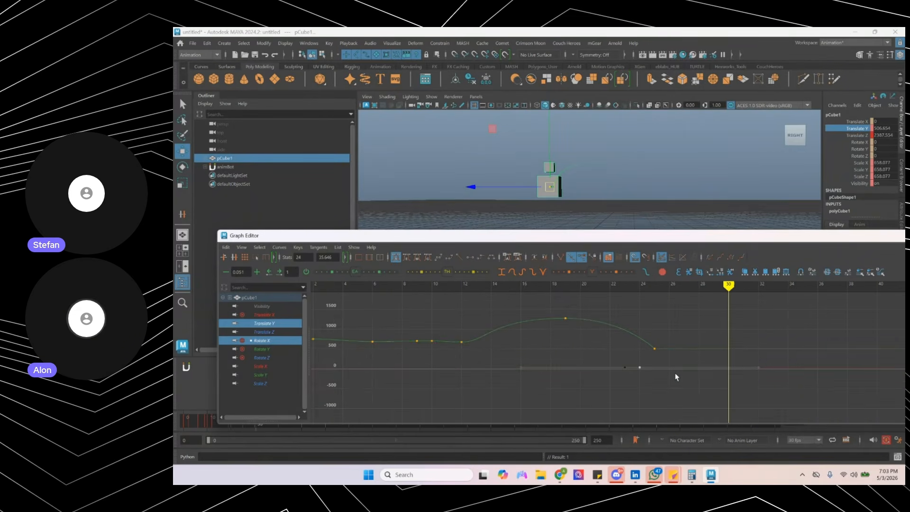
key(3)
alt+middle_drag(760, 365, 652, 367)
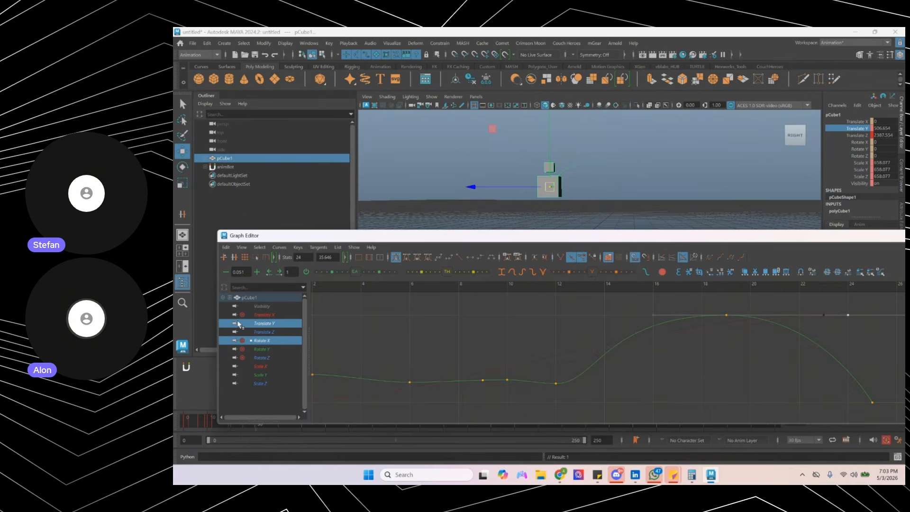
- Show the Translate Y and Translate Z curves together and play the jump
click(269, 330)
shift+click(267, 325)
key(a)
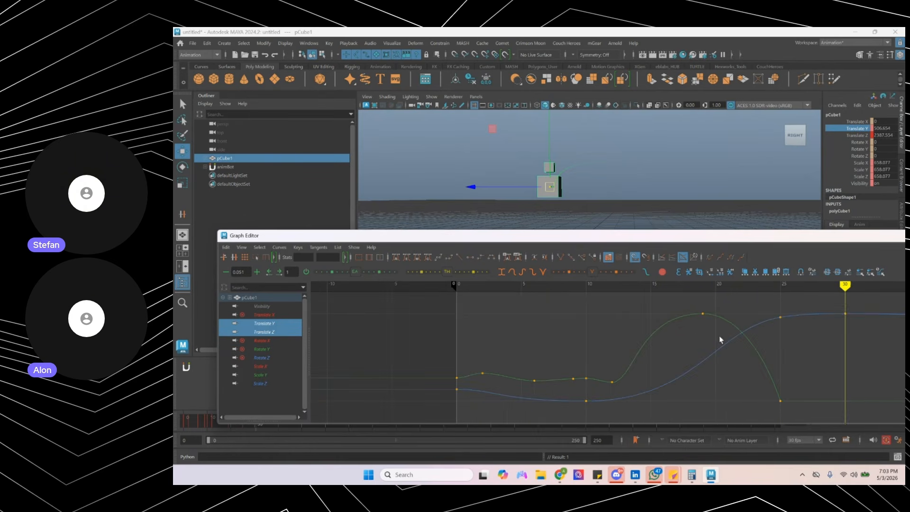
click(482, 288)
key(alt+v)
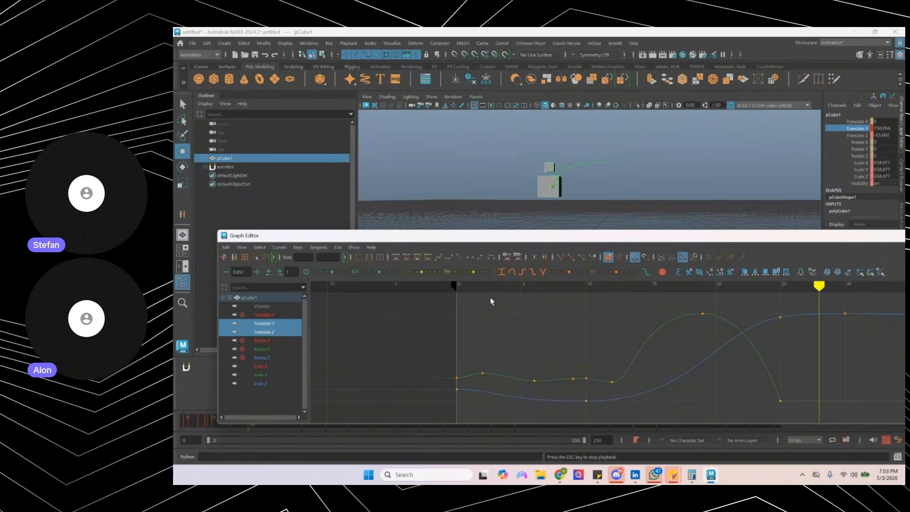
key(alt+v)
- Lower the Translate Y landing key at frame 25 to about 459.7, add a Translate Y key at frame 29, and play the motion
alt+middle_drag(610, 334, 480, 329)
drag(521, 288, 650, 299)
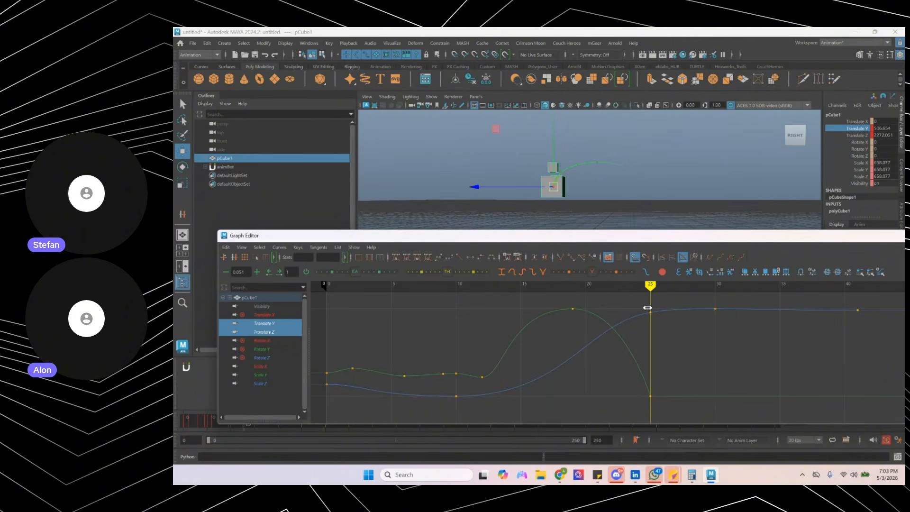
drag(633, 375, 675, 414)
alt+middle_drag(676, 415, 555, 391)
drag(531, 372, 520, 402)
shift+middle_drag(520, 403, 525, 403)
click(388, 286)
key(alt+v)
key(alt+v)
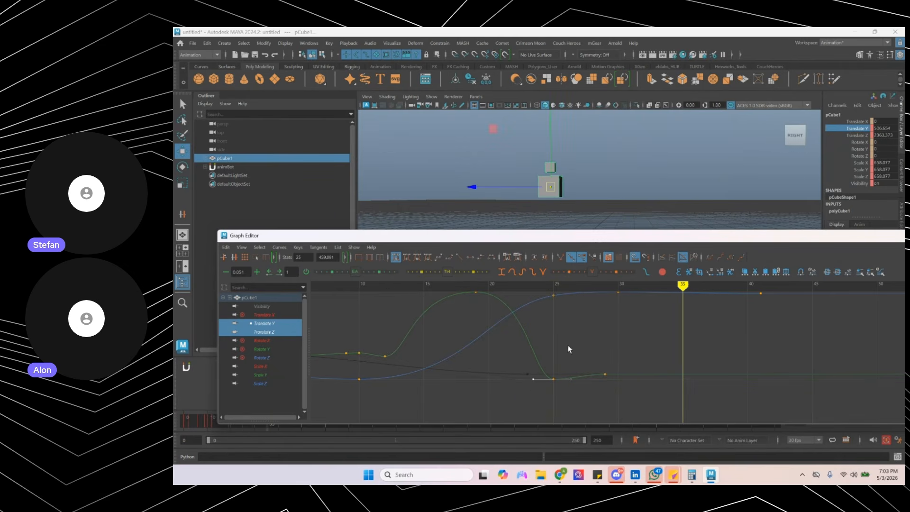
- Raise the Translate Y key at frame 29 into a rebound and insert a lower settle key at frame 36
drag(588, 357, 634, 408)
shift+middle_drag(611, 391, 612, 380)
key(i)
middle_drag(670, 373, 697, 372)
shift+middle_drag(696, 373, 696, 381)
- Move the Translate Y rebound key to frame 30, raise it to about 615.3 and lengthen its tangents
drag(588, 349, 615, 380)
shift+middle_drag(603, 378, 616, 378)
drag(628, 353, 653, 384)
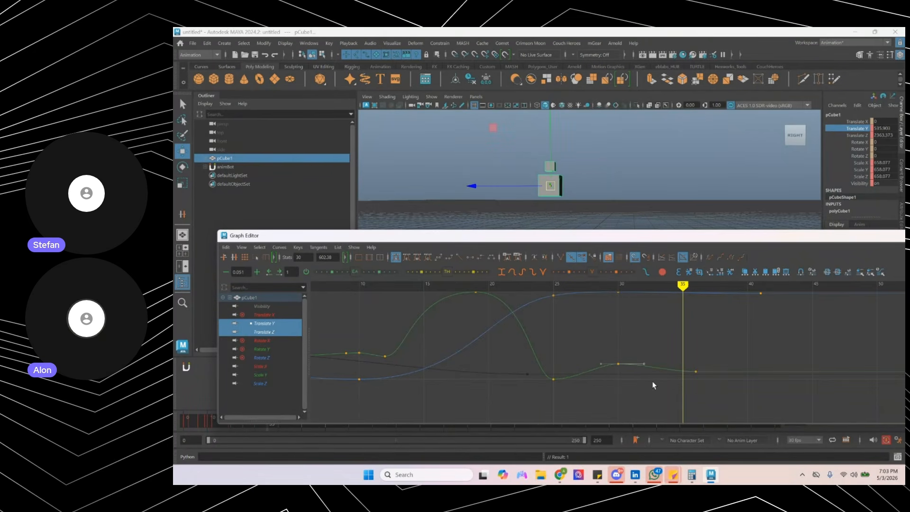
shift+middle_drag(656, 375, 665, 374)
drag(631, 382, 632, 383)
alt+shift+right_drag(631, 382, 626, 374)
shift+middle_drag(626, 374, 628, 368)
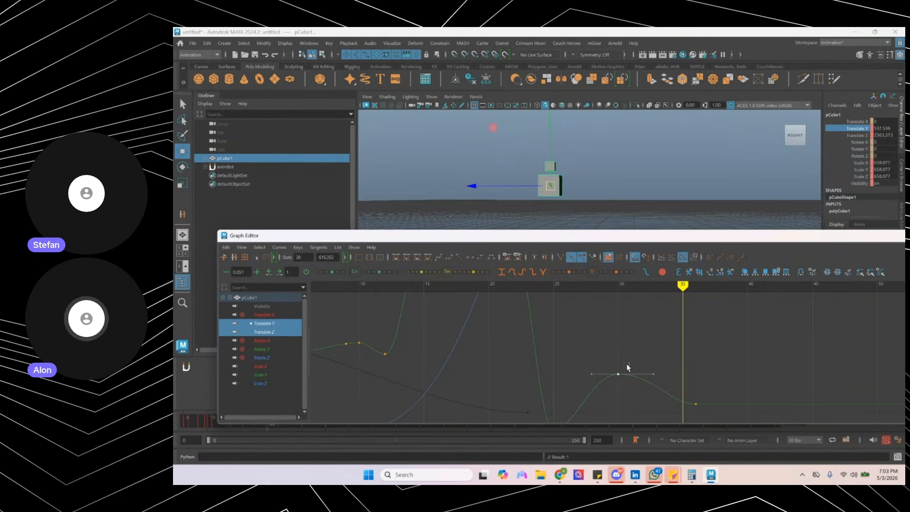
drag(643, 359, 669, 383)
shift+middle_drag(681, 382, 686, 383)
alt+shift+right_drag(686, 383, 683, 403)
- Lower the Translate Y key at frame 36 to about 453.2, add one at frame 40 at about 470.7, and play the motion
drag(683, 359, 719, 402)
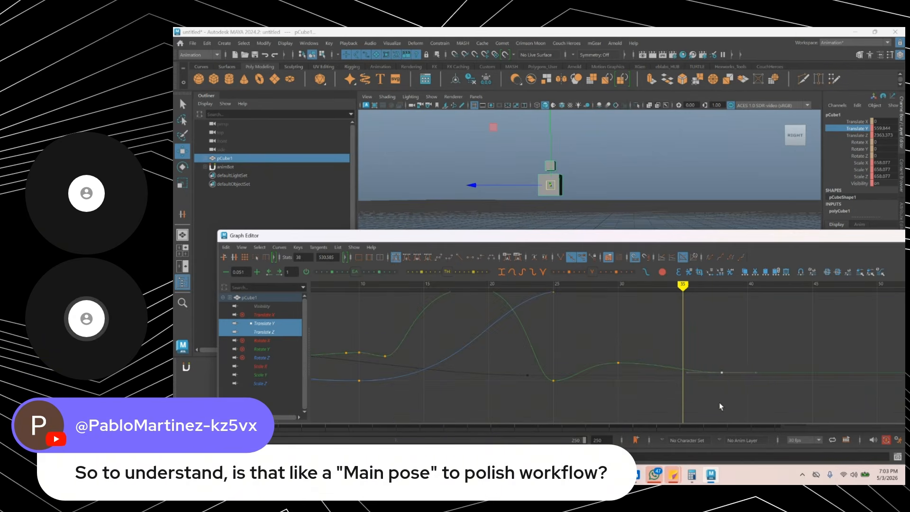
shift+middle_drag(691, 393, 690, 402)
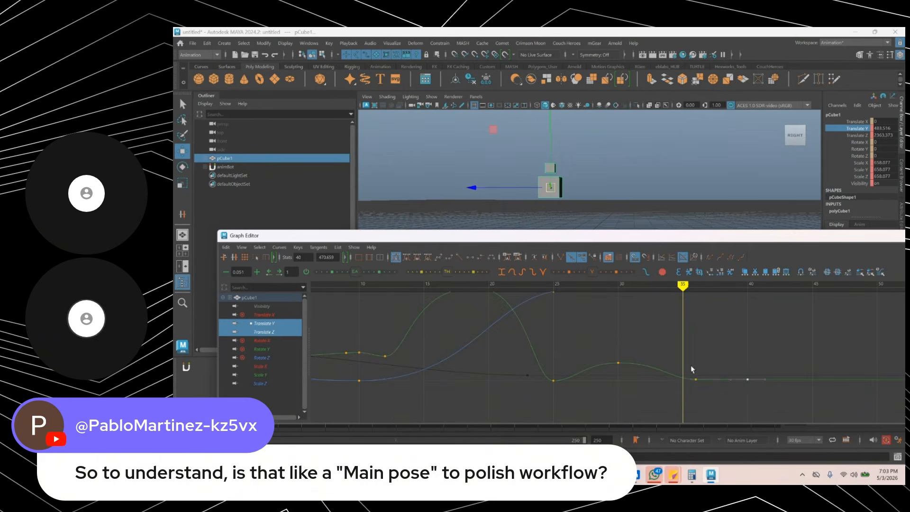
click(368, 284)
key(alt+v)
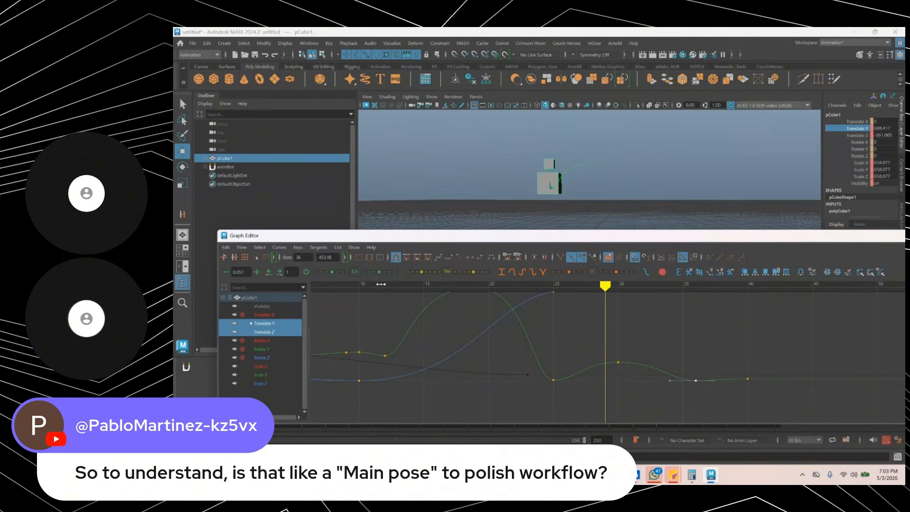
key(alt+v)
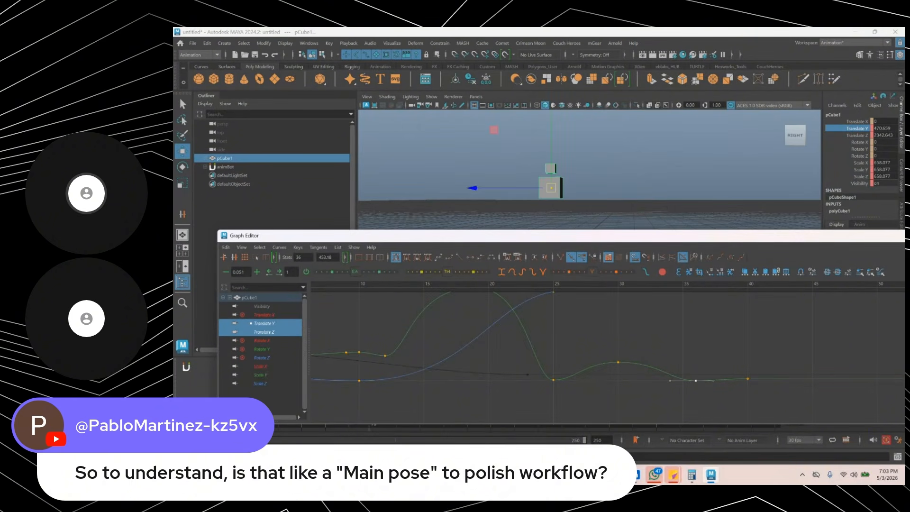
click(184, 428)
key(alt+v)
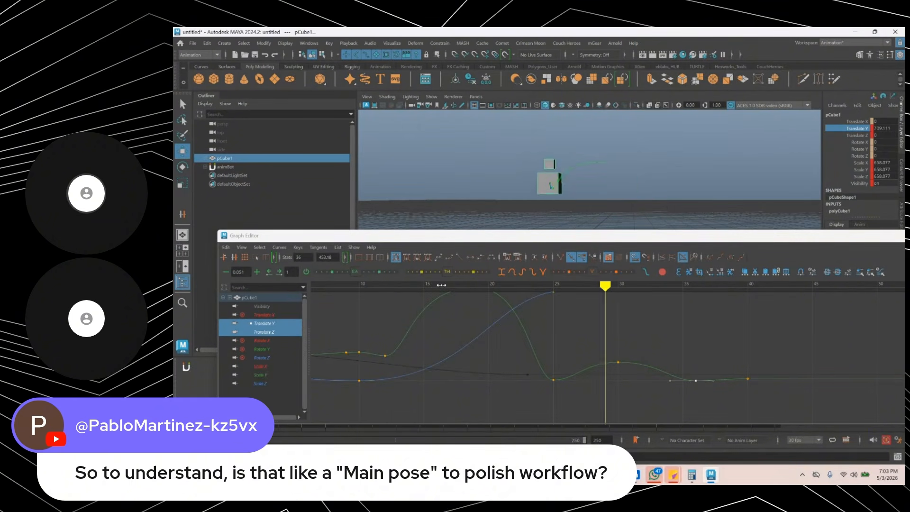
key(alt+v)
- Raise the Translate Y key at frame 40 slightly and lower the rebound key at frame 30 to about 599.7
drag(683, 360, 757, 396)
alt+shift+right_drag(756, 404, 754, 382)
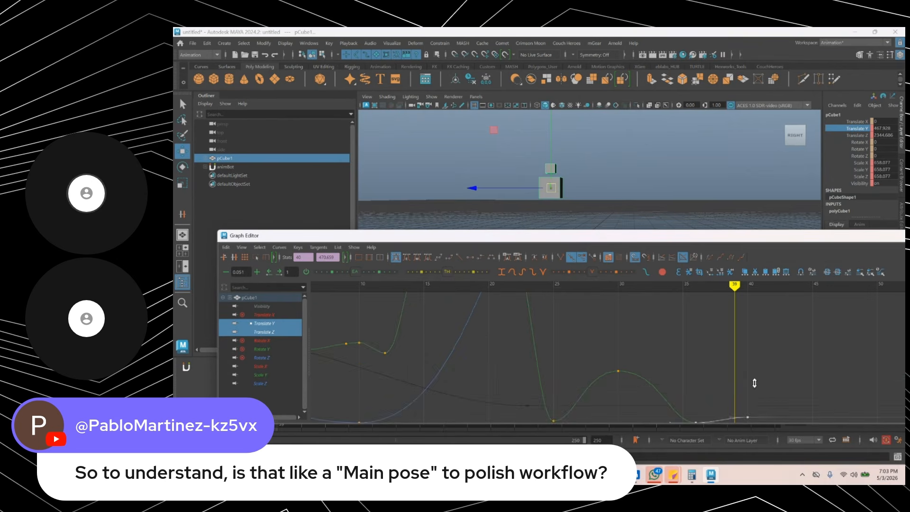
alt+middle_drag(754, 382, 715, 343)
click(619, 334)
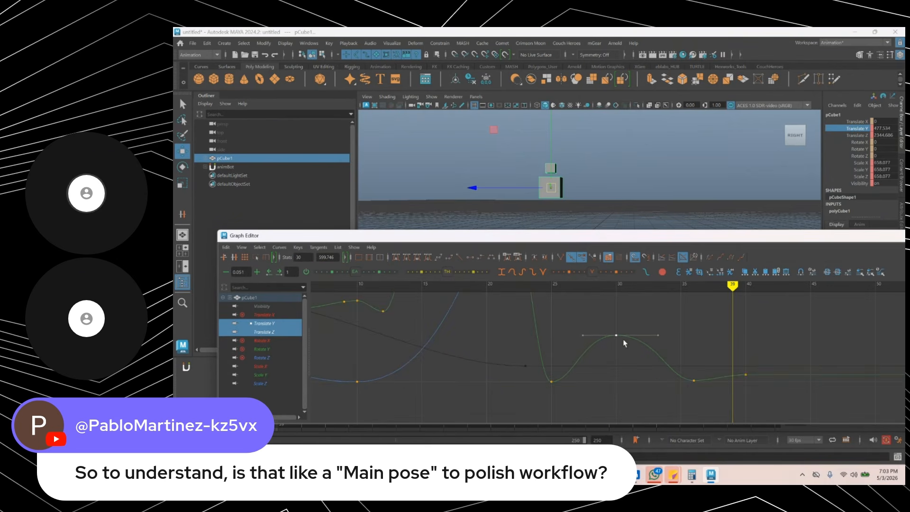
- Review the full Translate Y and Translate Z curves with all their keys selected, then play the jump from the start
alt+right_drag(531, 318, 529, 338)
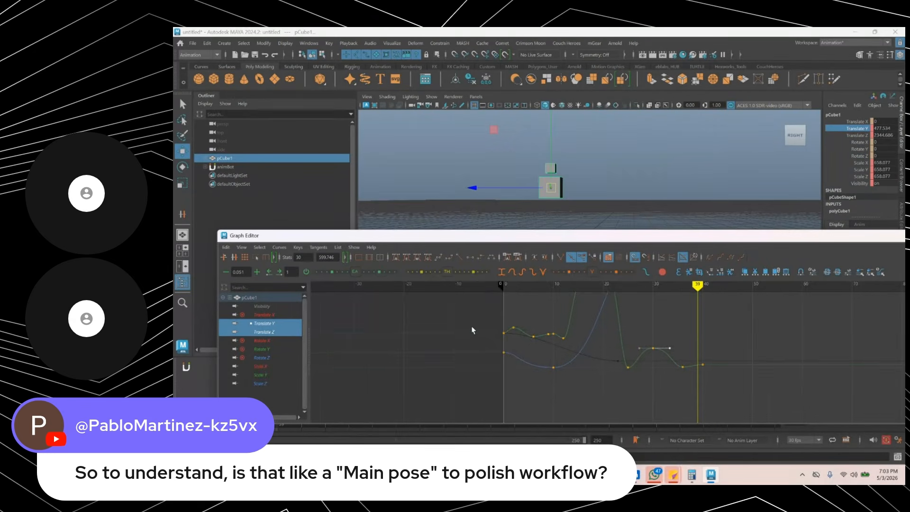
alt+middle_drag(412, 317, 429, 337)
alt+shift+right_drag(430, 337, 443, 337)
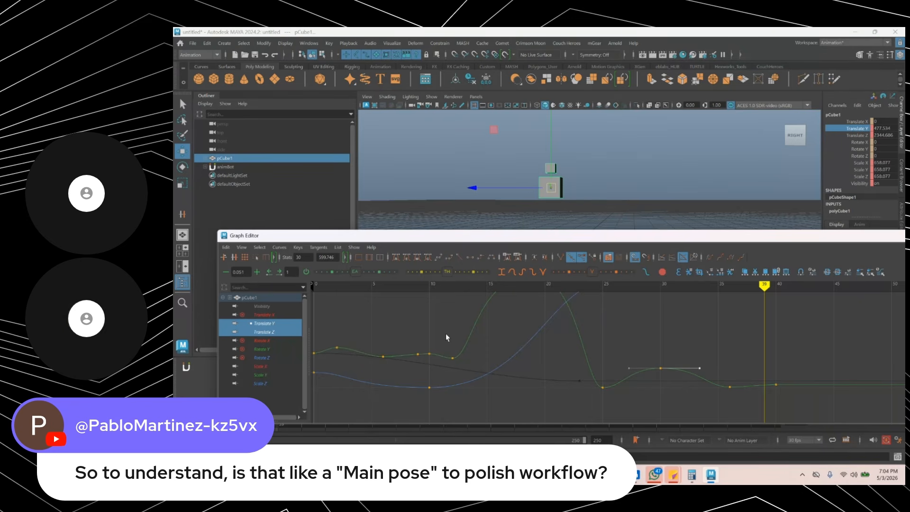
alt+shift+right_drag(453, 333, 408, 328)
alt+shift+right_drag(562, 313, 568, 353)
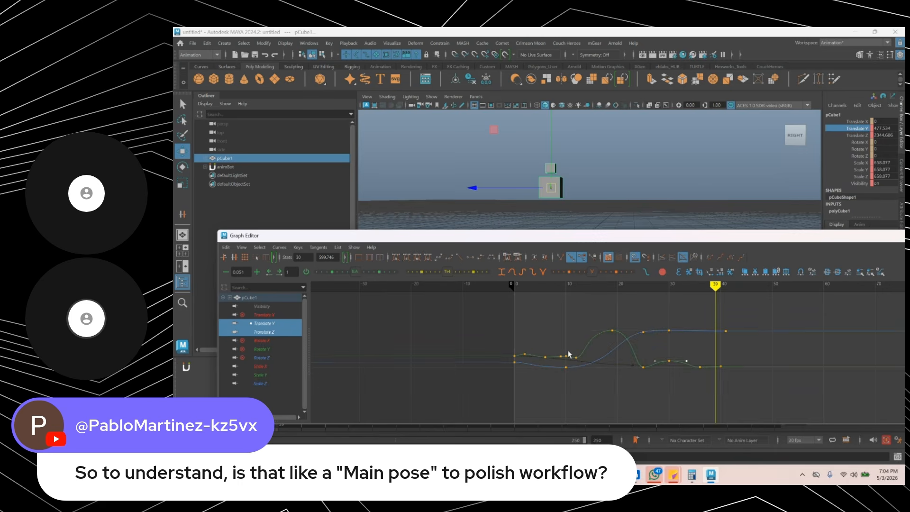
alt+shift+middle_drag(518, 332, 474, 331)
click(592, 314)
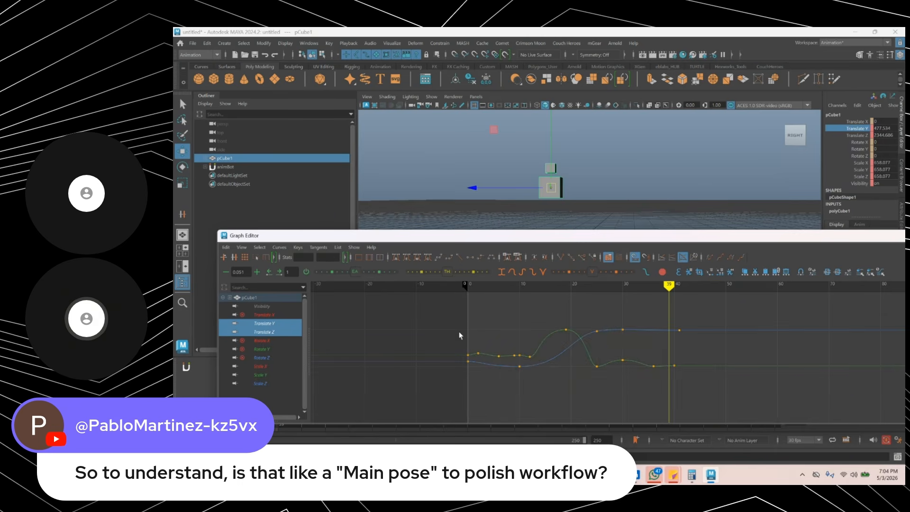
drag(444, 315, 711, 392)
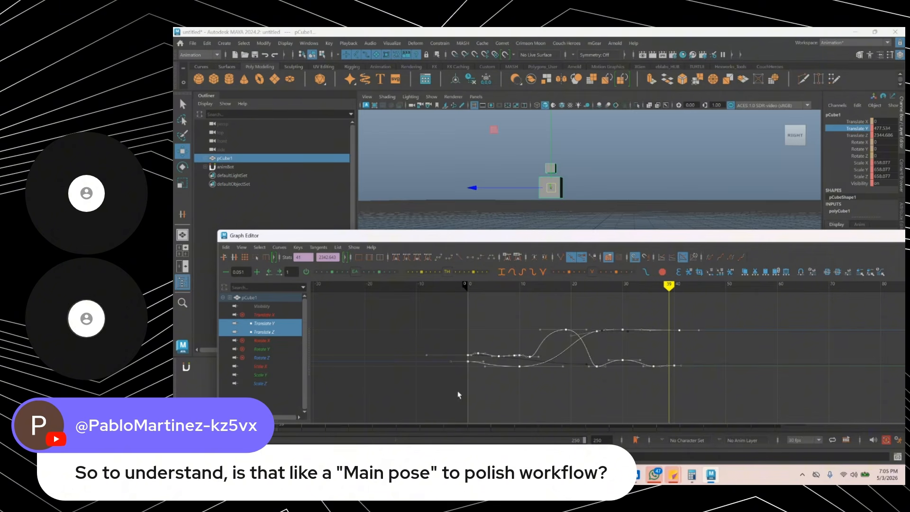
alt+right_drag(368, 380, 385, 358)
alt+middle_drag(385, 358, 424, 357)
click(421, 285)
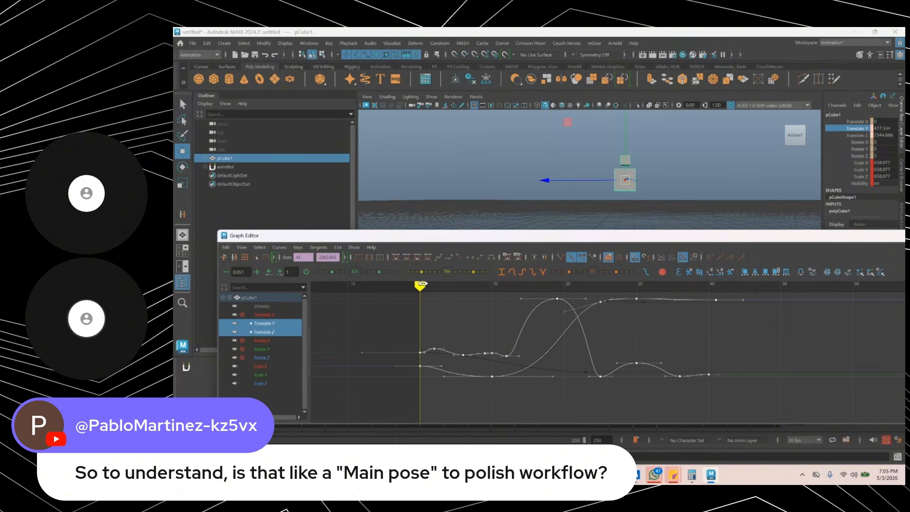
key(alt+v)
key(alt+v)
- Isolate the Rotate X curve and unmute the cube's Rotate X channel
click(267, 342)
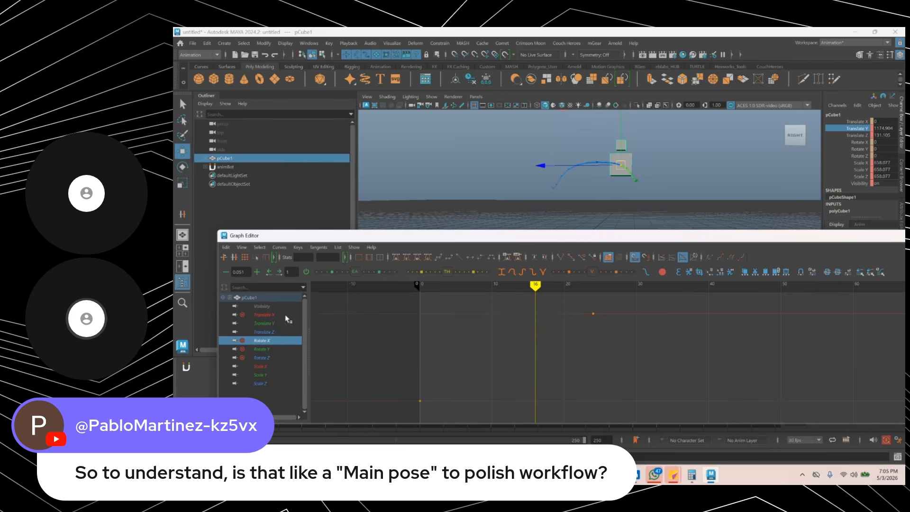
click(268, 323)
click(266, 340)
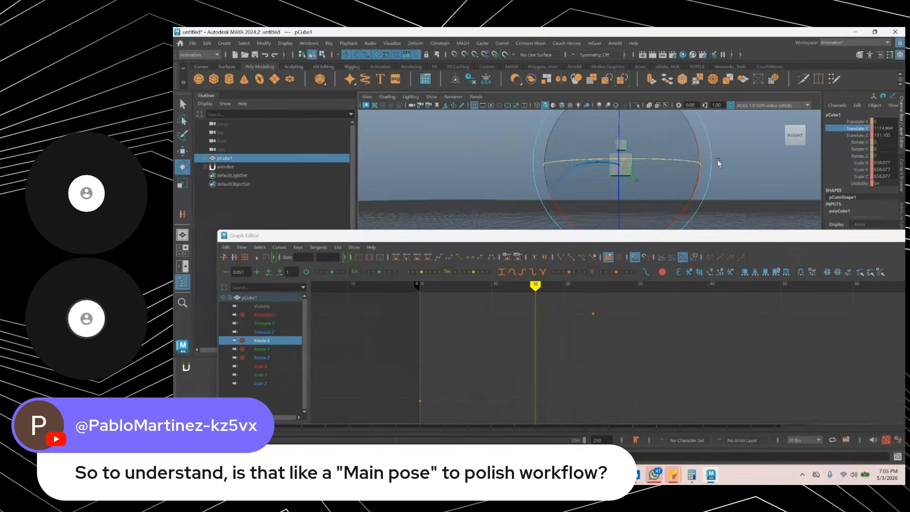
key(e)
right_click(861, 143)
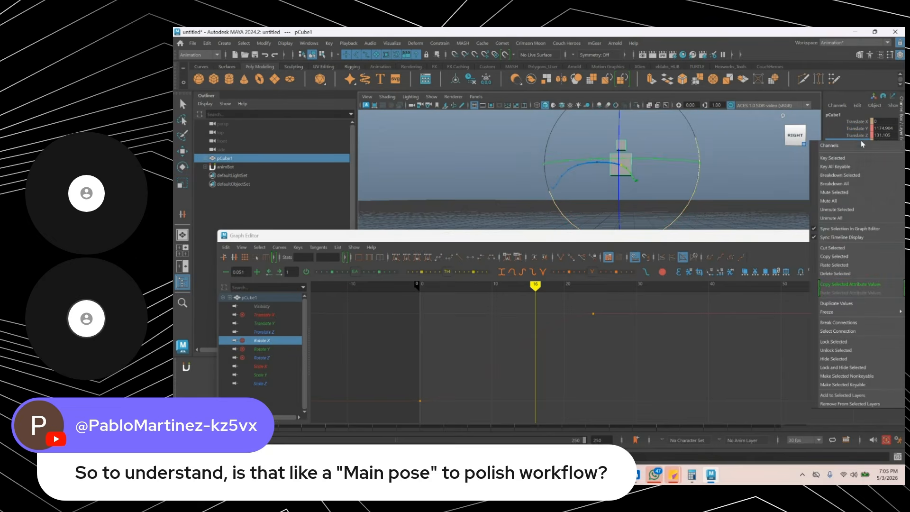
click(855, 211)
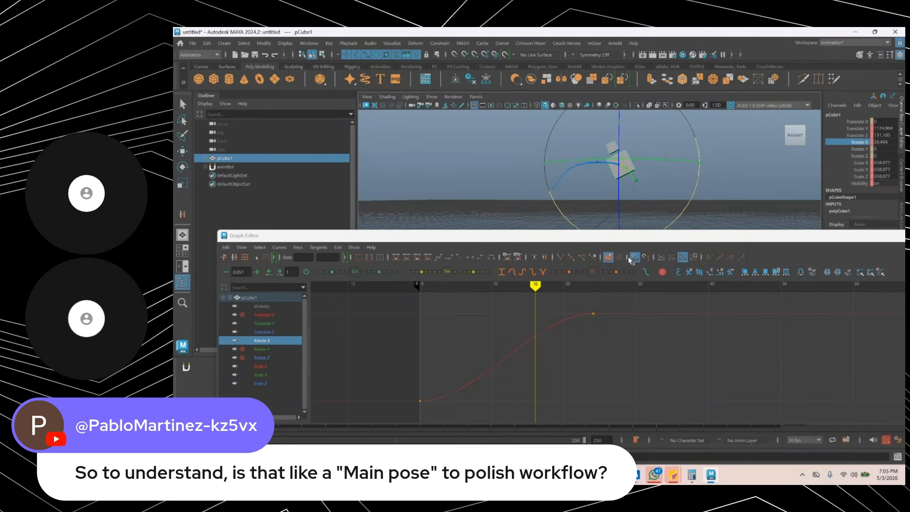
- Delete the Rotate X key at frame 24 and return to frame 0
drag(437, 289, 428, 289)
drag(555, 308, 628, 349)
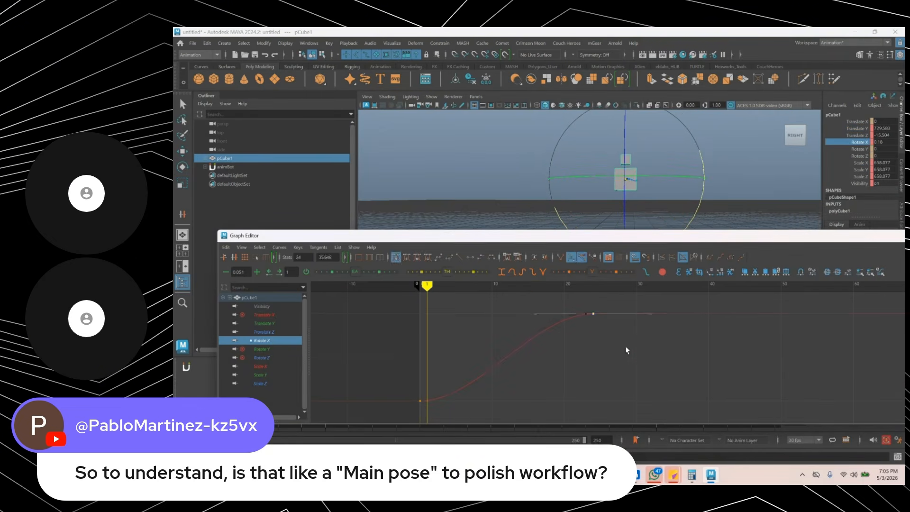
key(Delete)
alt+middle_drag(458, 370, 497, 316)
drag(466, 287, 459, 287)
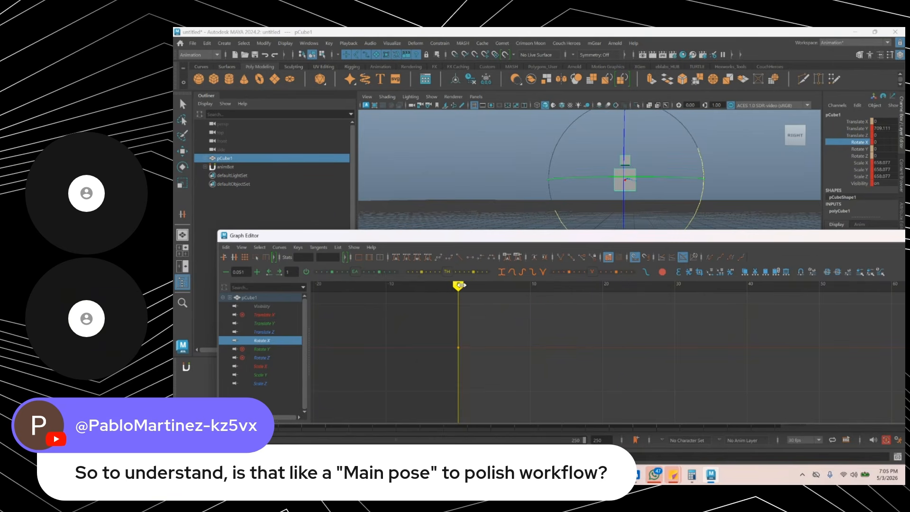
- Display the cube's Translate Y curve together with its Rotate X curve in the Graph Editor, focused on the opening frames
ctrl+click(272, 324)
alt+middle_drag(376, 355, 455, 339)
alt+shift+right_drag(455, 339, 473, 337)
alt+middle_drag(473, 338, 536, 369)
alt+shift+right_drag(536, 369, 499, 346)
alt+middle_drag(499, 347, 537, 353)
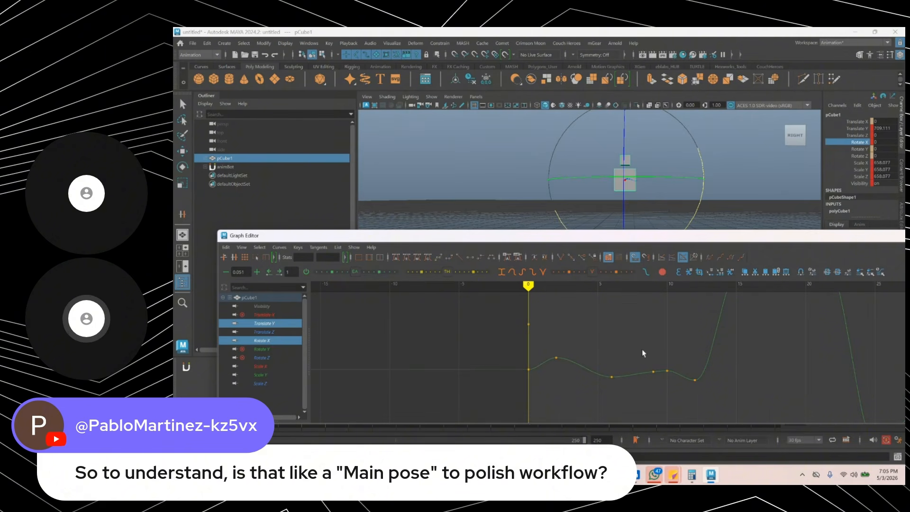
click(523, 366)
mouse_move(593, 355)
alt+shift+right_down()
mouse_move(514, 343)
mouse_move(585, 366)
alt+shift+right_up()
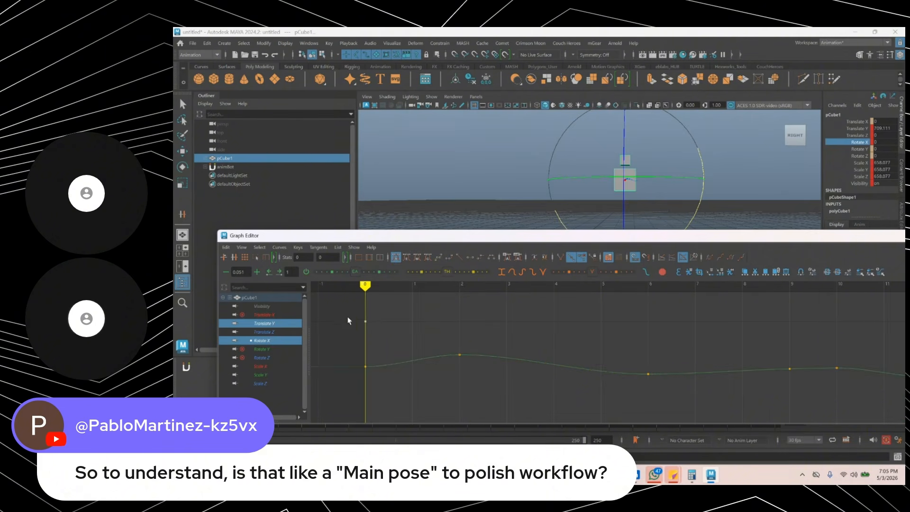
- Advance to frame 3 and insert a key on the Rotate X curve there
key(.)
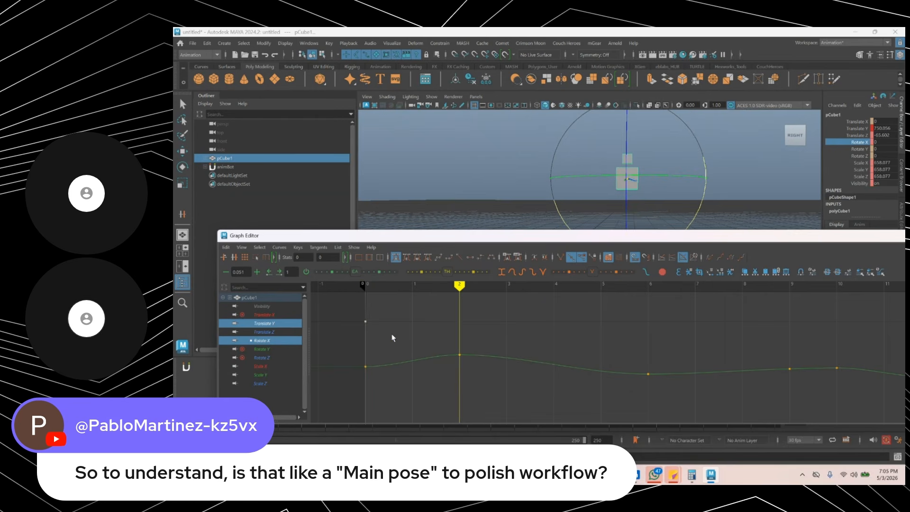
key(alt+.)
key(alt+.)
key(alt+.)
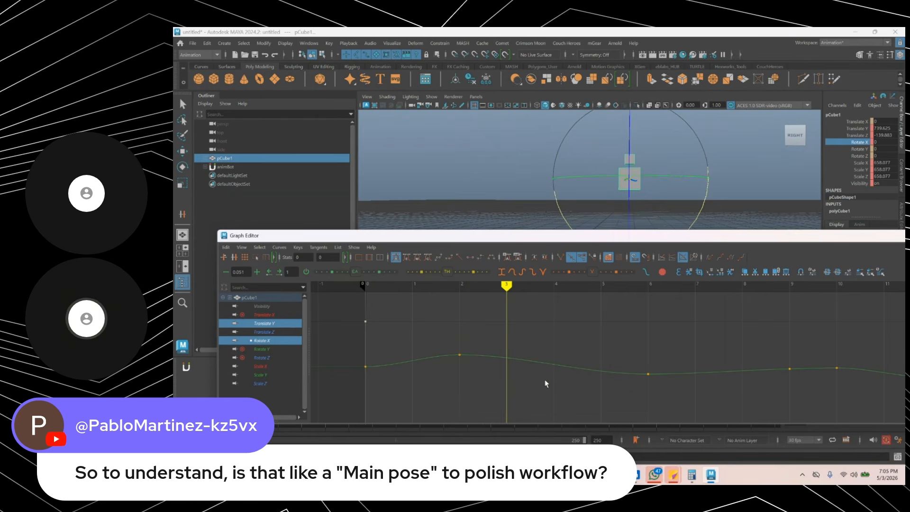
key(i)
middle_click(515, 332)
- Raise the Translate Y key at frame 2 to about 791
key(w)
click(460, 354)
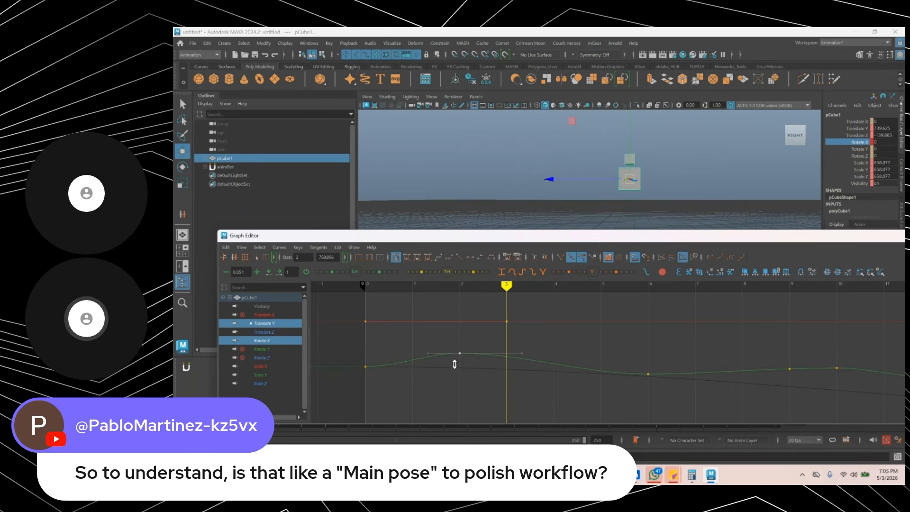
middle_drag(460, 355, 460, 343)
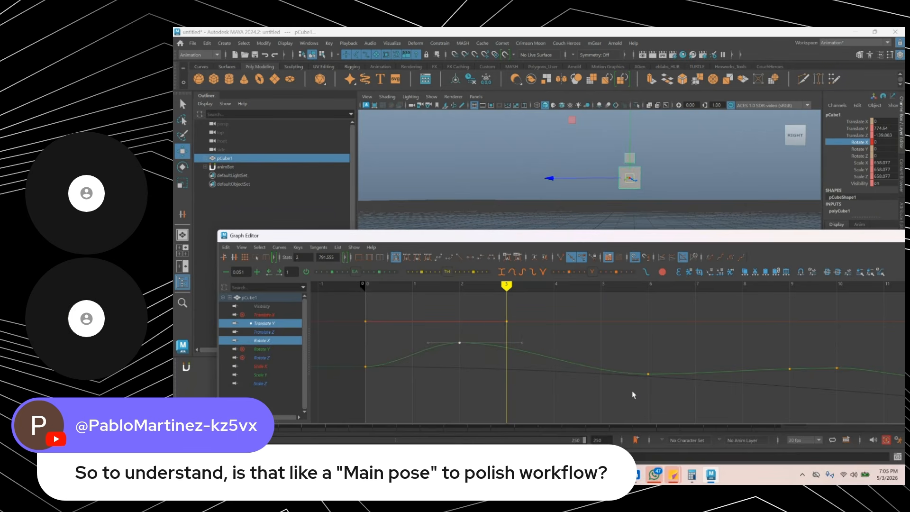
- Shift the Translate Y keys following the first key one frame later and raise the peak at frame 3 to about 810
drag(499, 311, 509, 358)
mouse_move(371, 291)
mouse_down()
mouse_move(411, 286)
mouse_move(381, 286)
mouse_move(456, 299)
mouse_move(425, 302)
mouse_up()
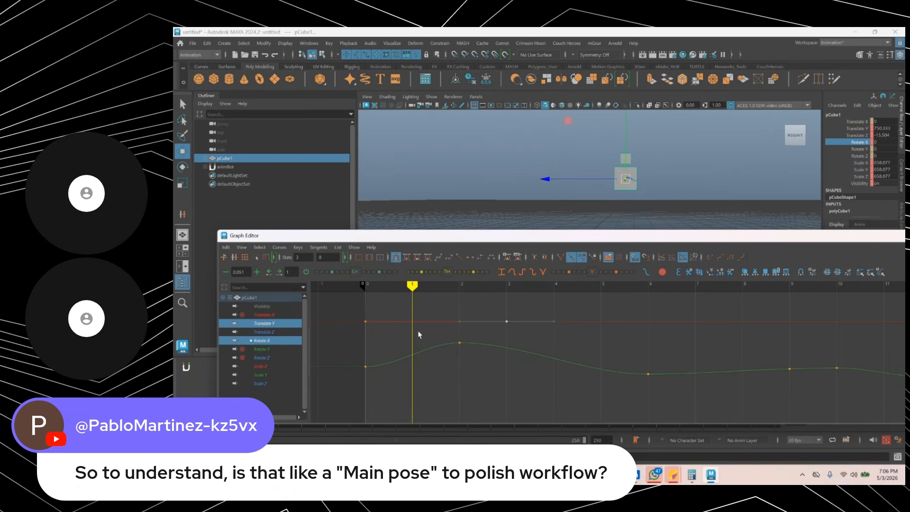
alt+middle_drag(449, 324, 461, 325)
alt+right_drag(462, 325, 585, 340)
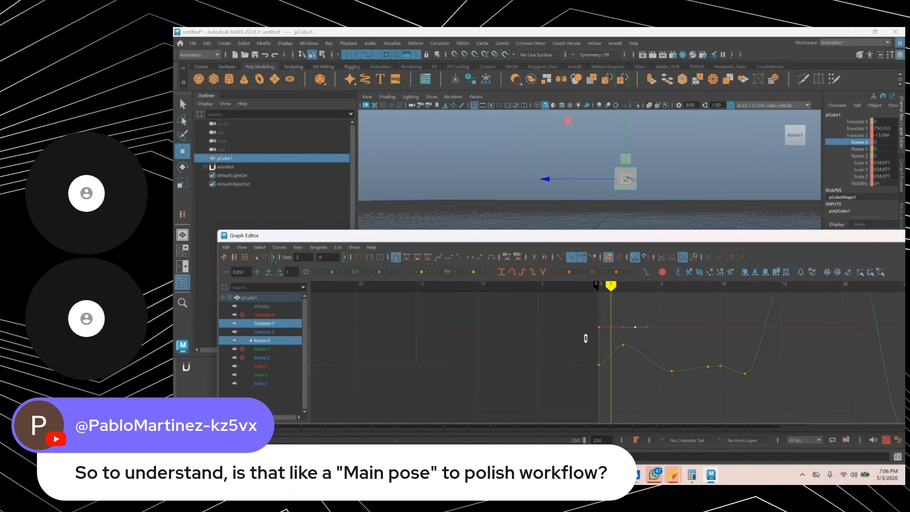
drag(277, 325, 282, 332)
key(f)
drag(661, 306, 816, 412)
alt+shift+right_drag(660, 367, 672, 369)
shift+middle_drag(672, 368, 677, 368)
drag(644, 354, 667, 381)
shift+middle_drag(655, 381, 656, 377)
- Look at the Translate Z curve, and return to showing only Translate Y and Rotate X around the opening frames
click(273, 332)
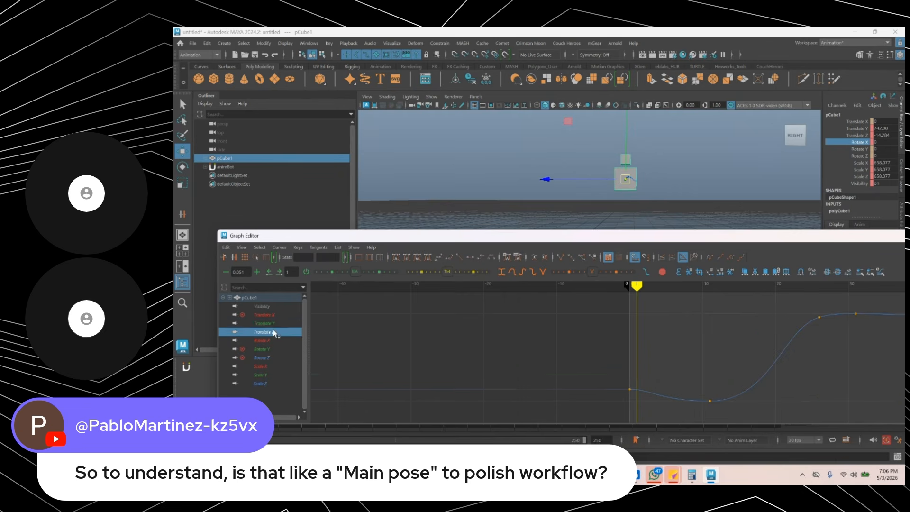
click(273, 325)
ctrl+click(274, 340)
alt+middle_drag(592, 365, 548, 360)
alt+shift+right_drag(521, 353, 555, 348)
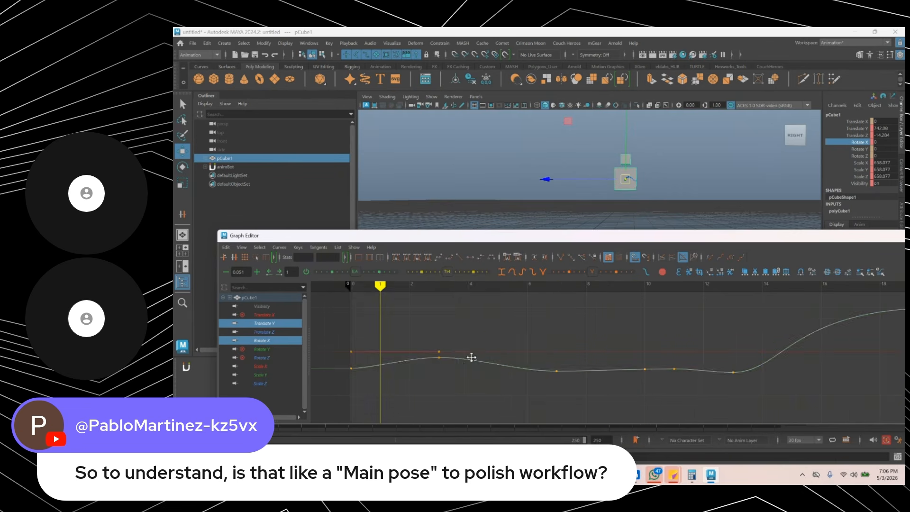
alt+middle_drag(471, 357, 647, 333)
- Insert a key on the Rotate X curve at frame 2 and raise it very slightly, to about 0.001
drag(599, 315, 621, 338)
key(alt+period)
click(570, 338)
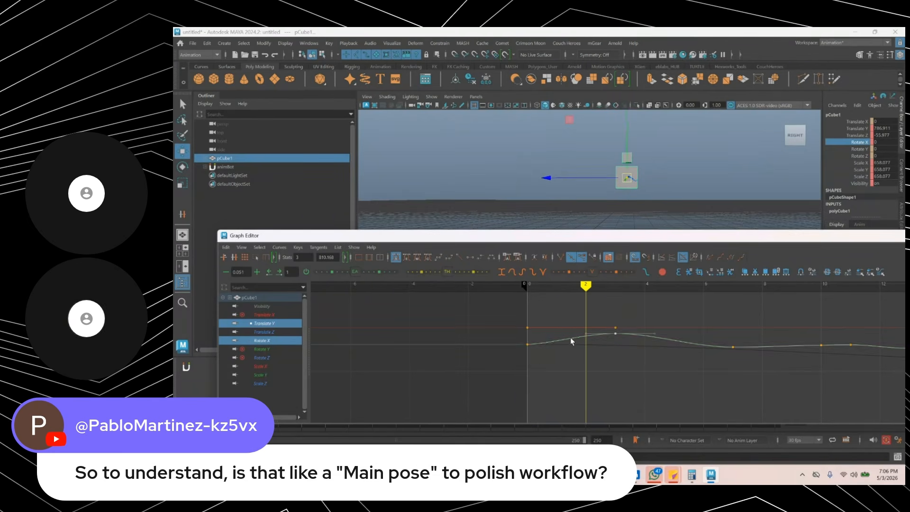
key(i)
middle_click(581, 337)
click(580, 337)
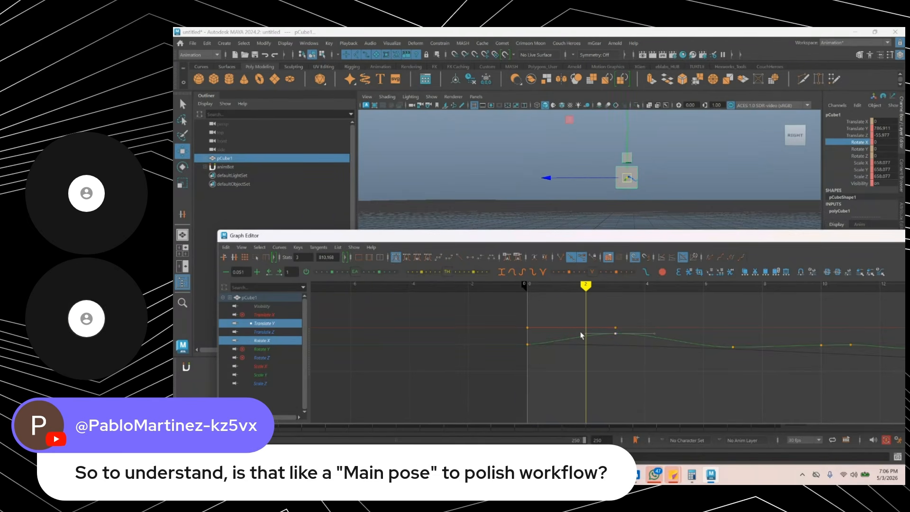
click(569, 330)
key(i)
middle_click(585, 330)
click(582, 338)
mouse_move(582, 341)
middle_down()
mouse_move(587, 385)
mouse_move(591, 288)
mouse_move(593, 440)
mouse_move(592, 334)
middle_up()
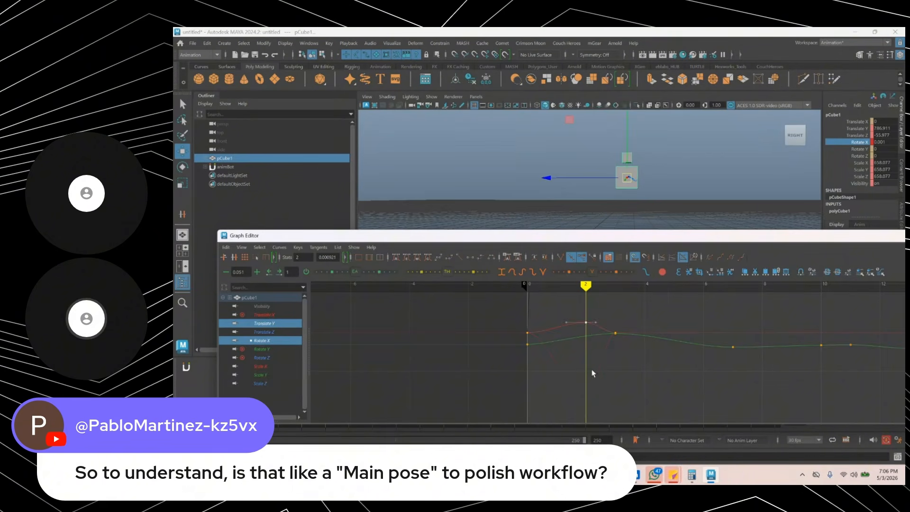
- Raise the Rotate X key at frame 2 to about 5.28 using absolute curve values, and check the cube's tilt over the first frames
key(1)
alt+middle_drag(372, 368, 575, 365)
key(f)
alt+shift+right_drag(699, 315, 703, 401)
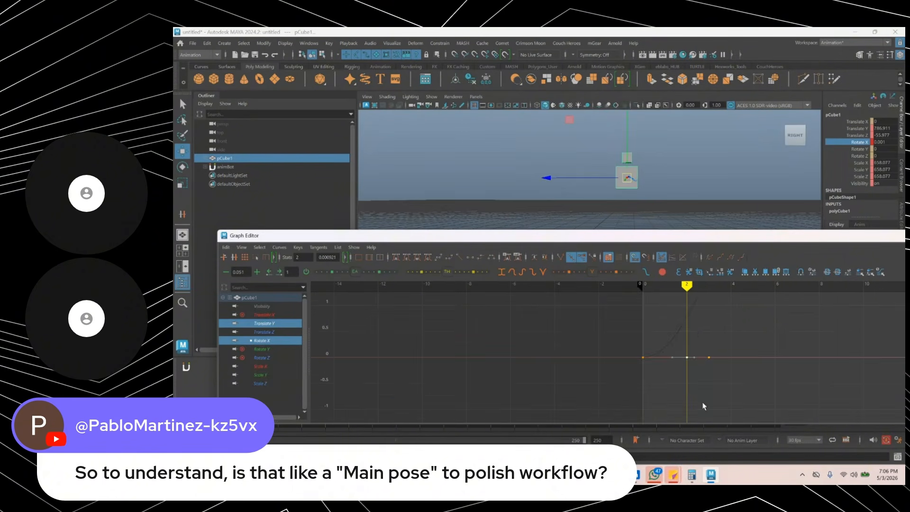
alt+shift+right_drag(695, 358, 696, 386)
middle_drag(695, 383, 697, 350)
alt+shift+right_drag(697, 351, 691, 377)
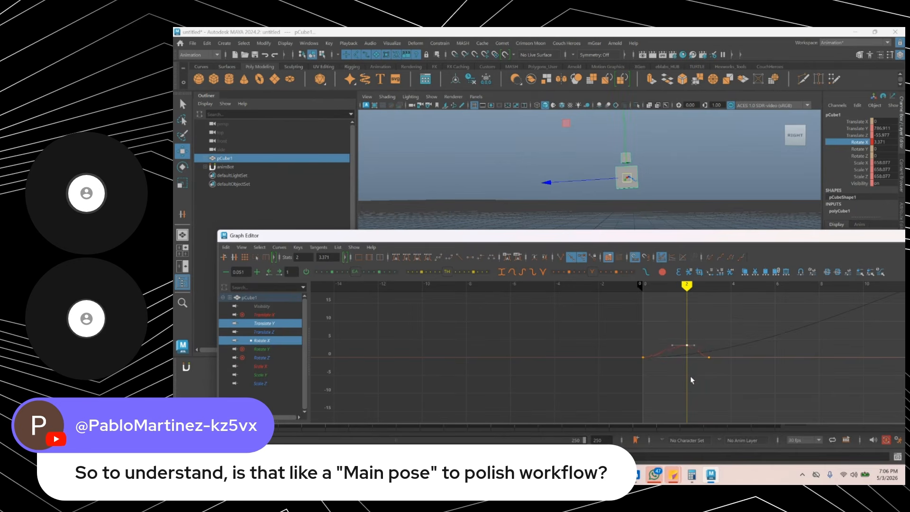
middle_drag(691, 376, 693, 369)
key(alt+comma)
key(alt+comma)
key(alt+comma)
key(alt+period)
key(alt+period)
key(alt+period)
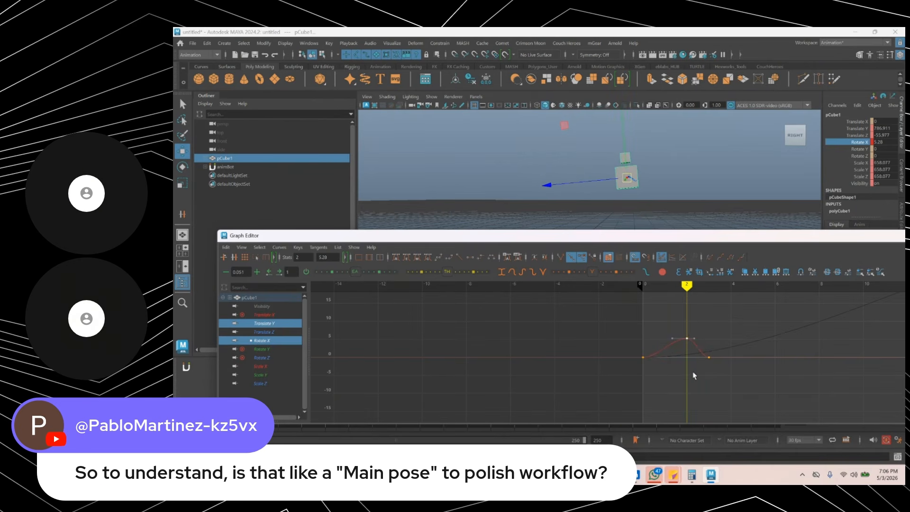
- Move the Rotate X key at frame 3 to frame 6, reselect the frame 2 key and check the slower return
drag(700, 348, 743, 383)
shift+middle_drag(650, 368, 715, 363)
drag(678, 321, 716, 359)
alt+middle_drag(710, 361, 675, 360)
key(alt+comma)
key(alt+comma)
key(alt+period)
key(alt+period)
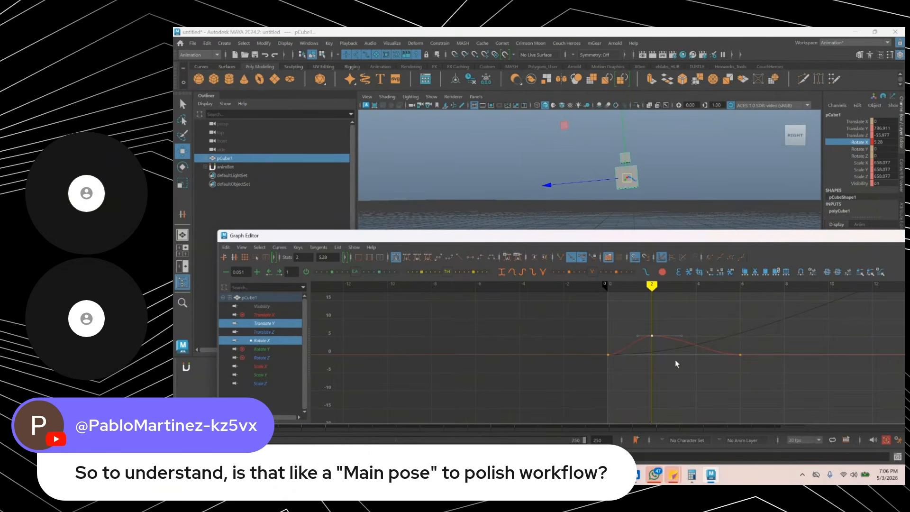
- Compare the normalized Rotate X and Translate Y curves while stepping back and forth through the opening frames to examine the cube's tilt
key(3)
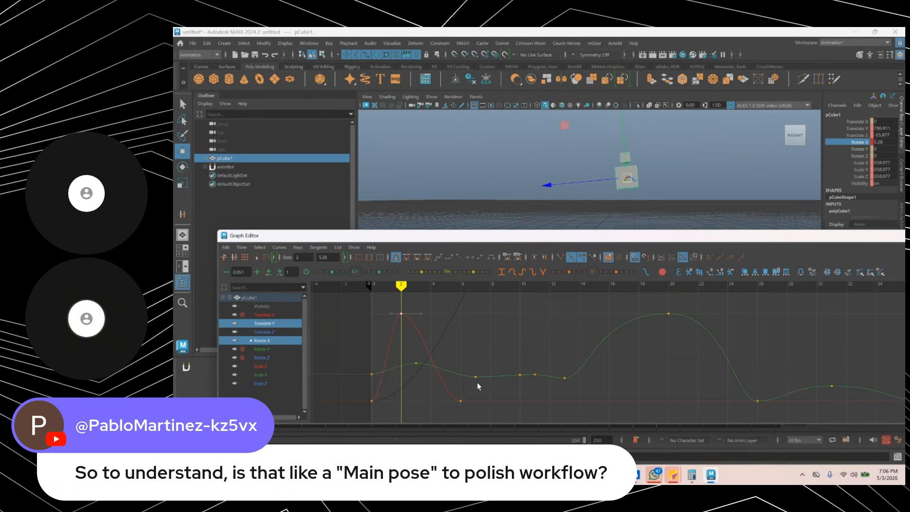
alt+middle_drag(477, 382, 514, 371)
key(alt+comma)
key(alt+comma)
key(alt+period)
key(alt+period)
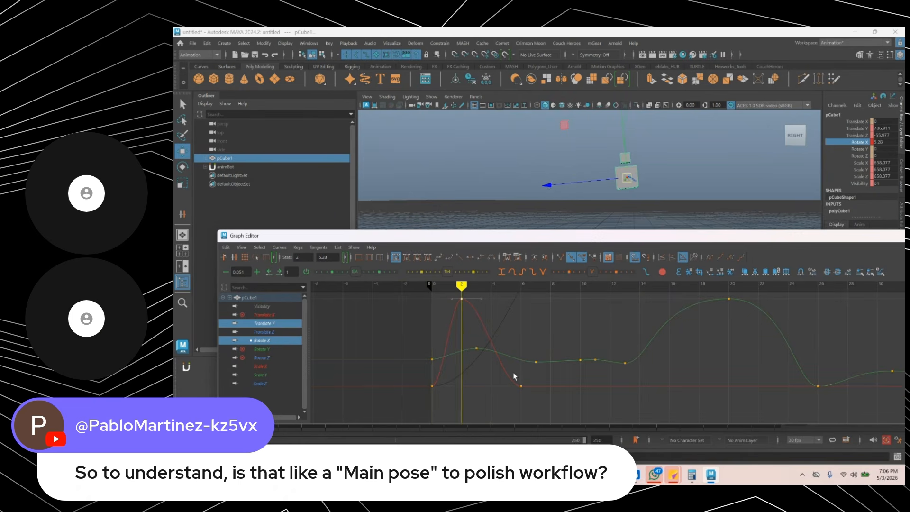
key(alt+comma)
key(alt+comma)
key(alt+period)
key(alt+comma)
key(alt+period)
key(alt+period)
key(alt+period)
key(alt+period)
key(alt+period)
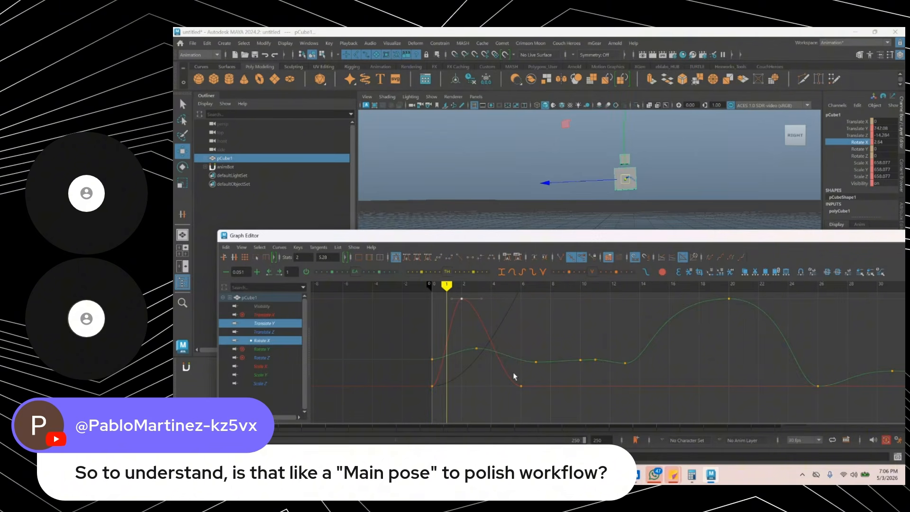
key(alt+comma)
key(alt+comma)
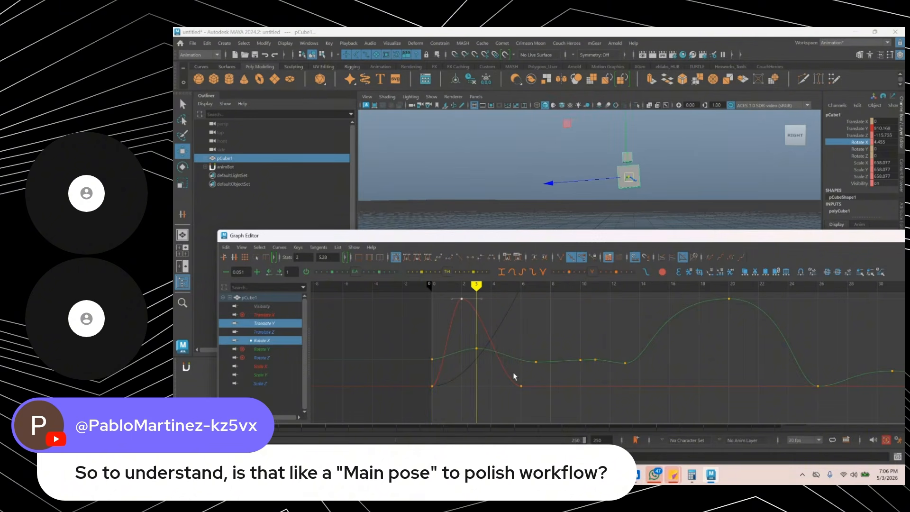
key(alt+comma)
key(alt+comma)
key(alt+comma)
key(alt+period)
key(alt+period)
key(alt+period)
key(alt+comma)
key(alt+comma)
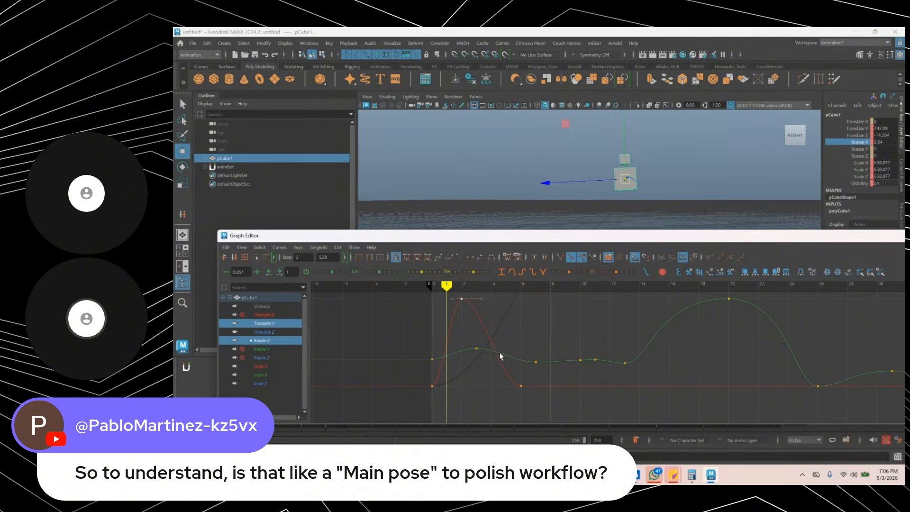
- Reduce the Rotate X key at frame 2 to about 3.193, trying its negative value through frame 6 and undoing that flip
middle_drag(459, 302, 451, 362)
key(alt+comma)
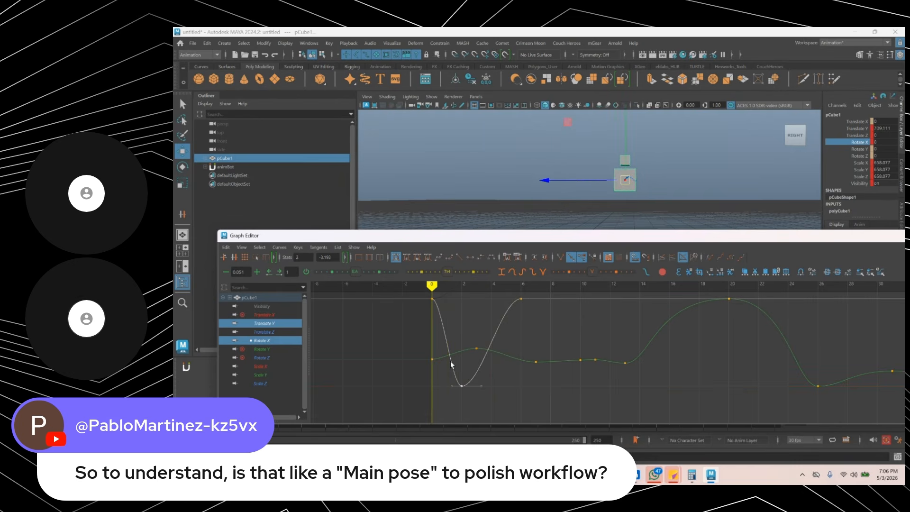
key(alt+period)
key(alt+period)
key(alt+period)
key(alt+period)
key(alt+period)
key(alt+period)
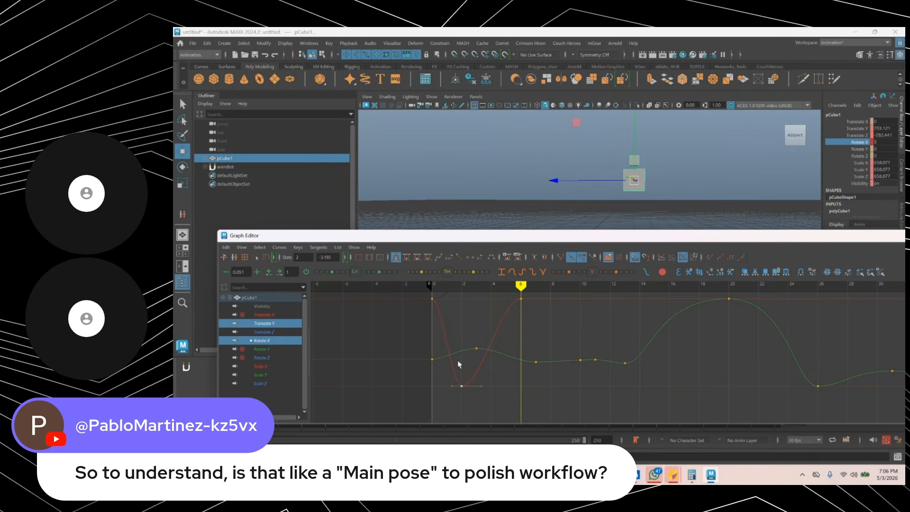
key(ctrl+z)
- Step through frames 0 to 6 to examine the cube's reduced forward tilt
key(alt+comma)
key(alt+comma)
key(alt+comma)
key(alt+comma)
key(alt+comma)
key(alt+comma)
key(alt+period)
key(alt+period)
key(alt+period)
key(alt+period)
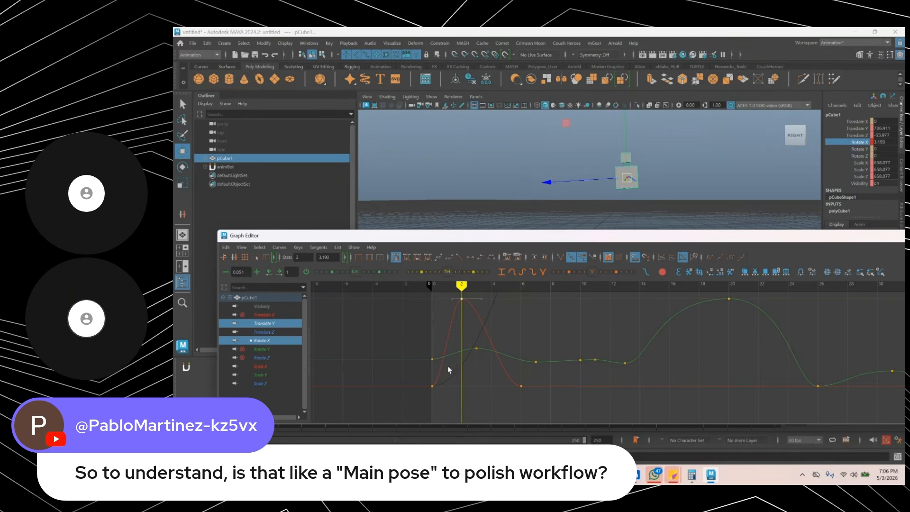
key(alt+period)
key(alt+period)
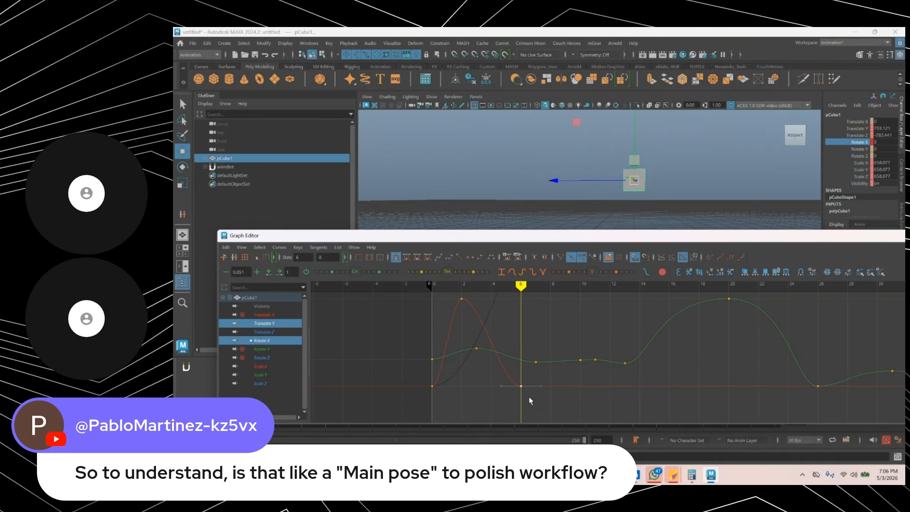
- Add a Rotate X key at frame 9 raised to about 1.495 and another at frame 12 with a value of about 0.241
key(alt+period)
key(alt+period)
key(alt+period)
key(s)
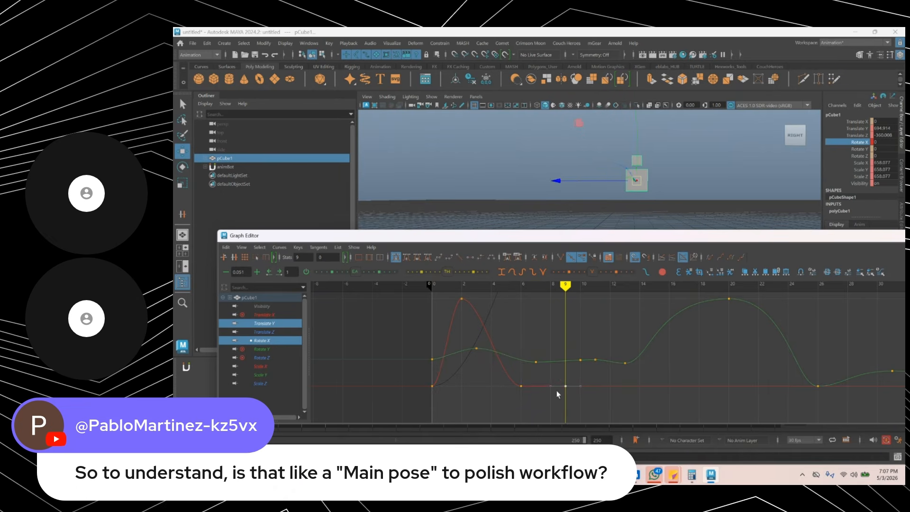
shift+middle_drag(558, 394, 586, 385)
key(i)
middle_click(612, 355)
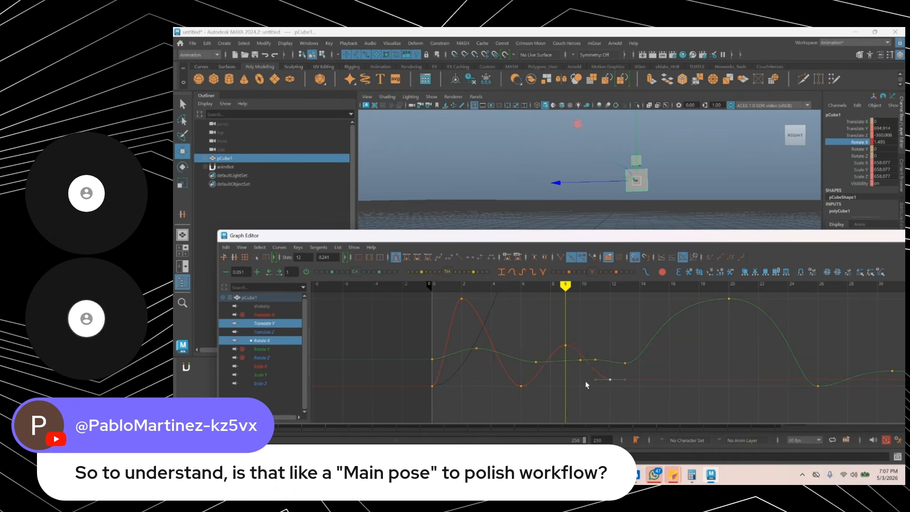
- Play the animation from frame 0, including a closer viewport look at the cubes, to examine the added rotation
click(433, 286)
key(alt+v)
key(alt+v)
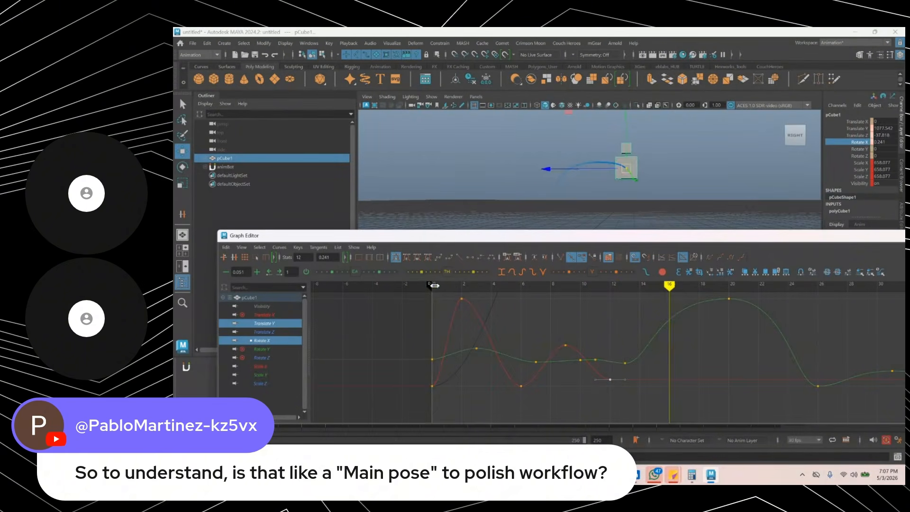
click(433, 286)
alt+right_drag(559, 159, 624, 229)
key(alt+v)
key(alt+v)
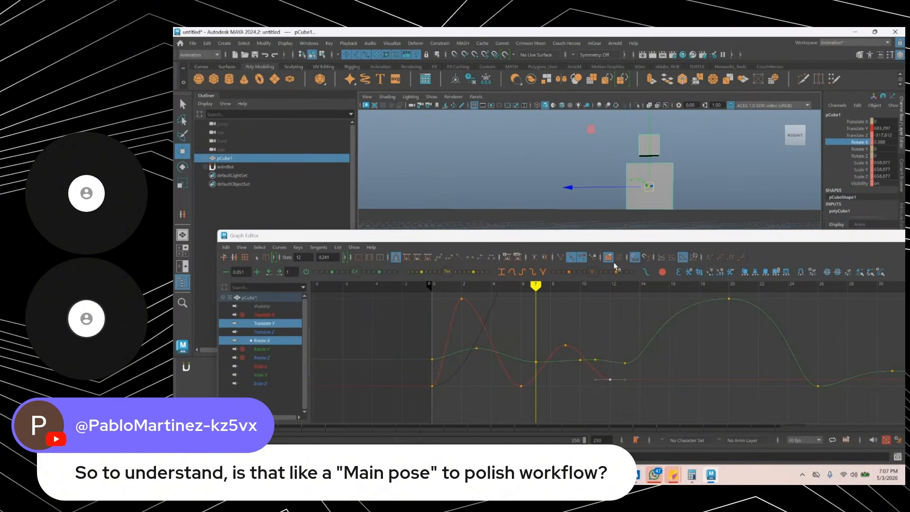
- Step back and forth between frames 0 and 11 to examine how the second Rotate X bump affects the cube
key(alt+comma)
key(alt+comma)
key(alt+comma)
key(alt+comma)
key(alt+comma)
key(alt+comma)
key(alt+comma)
key(alt+period)
key(alt+period)
key(alt+period)
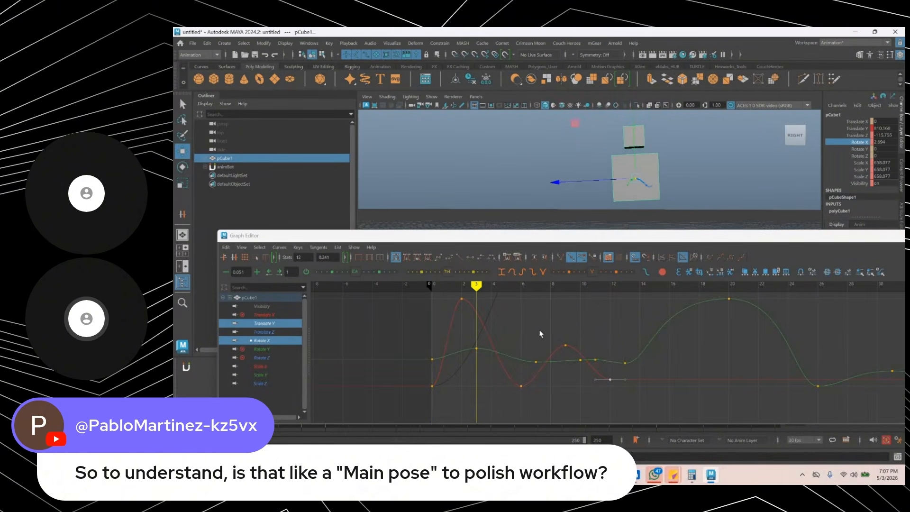
key(alt+period)
key(alt+period)
key(alt+period)
key(alt+period)
key(alt+period)
key(alt+period)
key(alt+period)
key(alt+period)
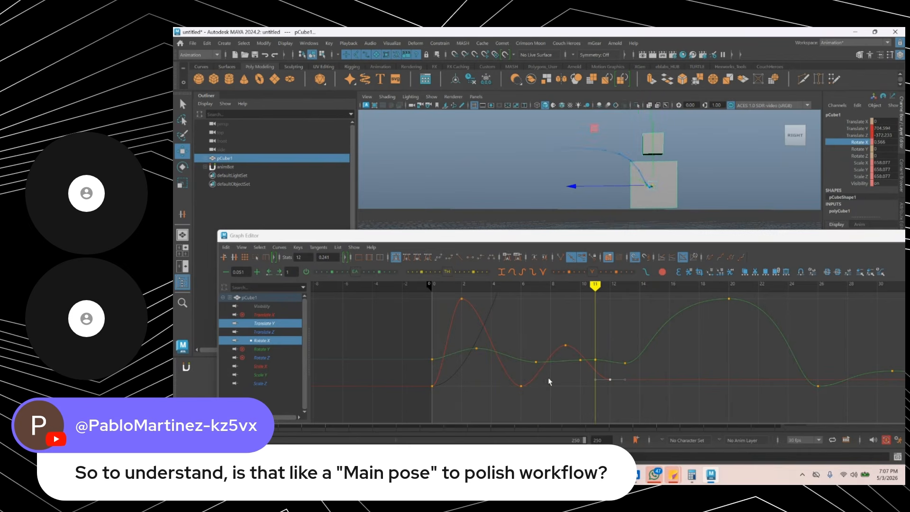
key(alt+comma)
key(alt+comma)
key(alt+comma)
key(alt+comma)
key(alt+comma)
key(alt+period)
key(alt+period)
key(alt+period)
key(alt+period)
key(alt+comma)
key(alt+comma)
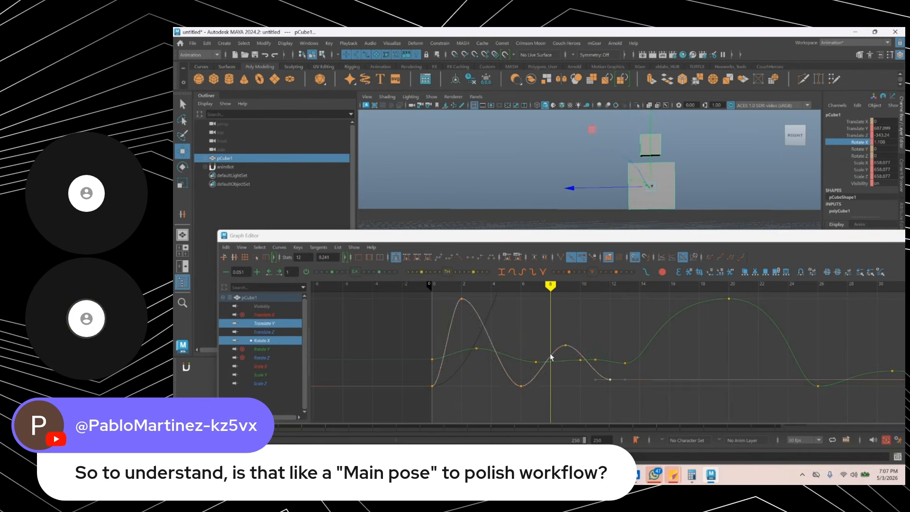
- Delete the Rotate X key at frame 9 and move the frame 6 key down to about -1.286 at frame 5
drag(556, 337, 572, 349)
key(Delete)
drag(518, 380, 550, 406)
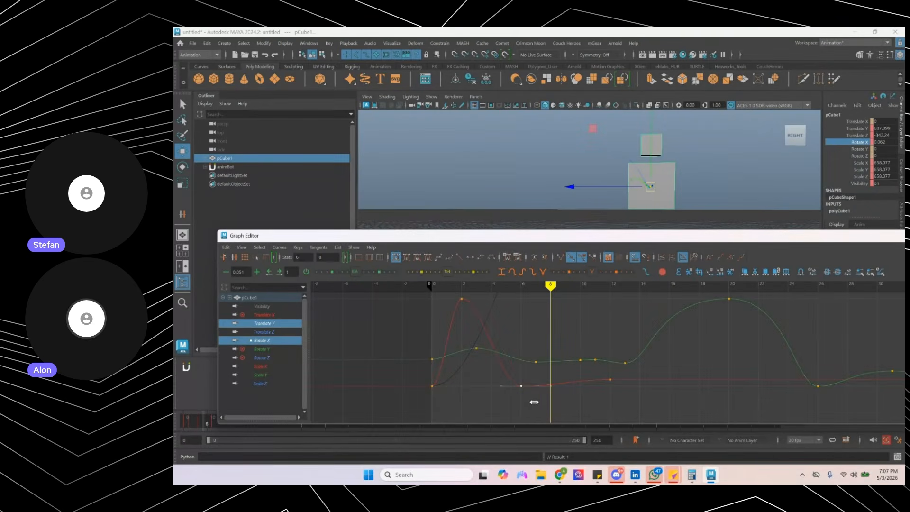
shift+middle_drag(534, 402, 539, 402)
mouse_move(527, 374)
shift+middle_down()
mouse_move(503, 374)
mouse_move(519, 379)
shift+middle_up()
- Move the lowered Rotate X key to frame 9 with a value of about -2.563 and play back the slower tilt
mouse_move(470, 286)
mouse_down()
mouse_move(433, 285)
mouse_move(641, 285)
mouse_move(443, 286)
mouse_move(536, 298)
mouse_move(502, 299)
mouse_up()
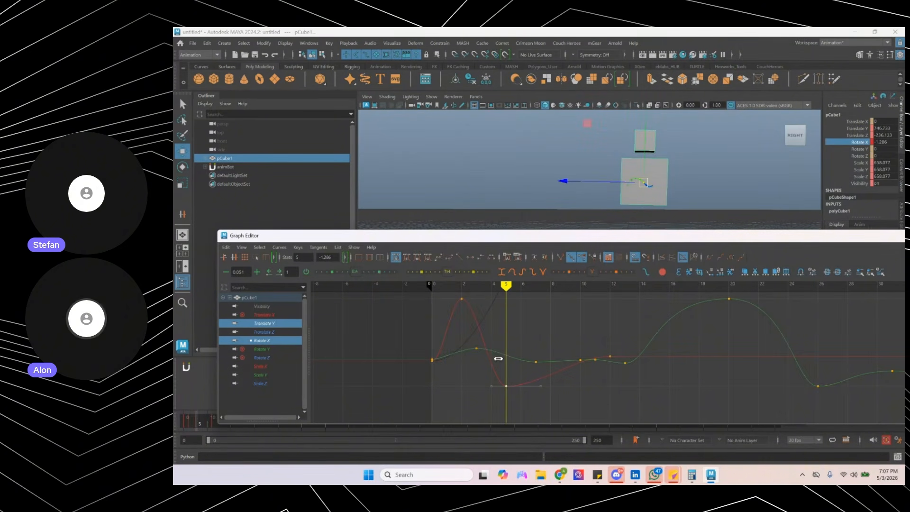
middle_drag(498, 362, 553, 362)
drag(506, 286, 565, 296)
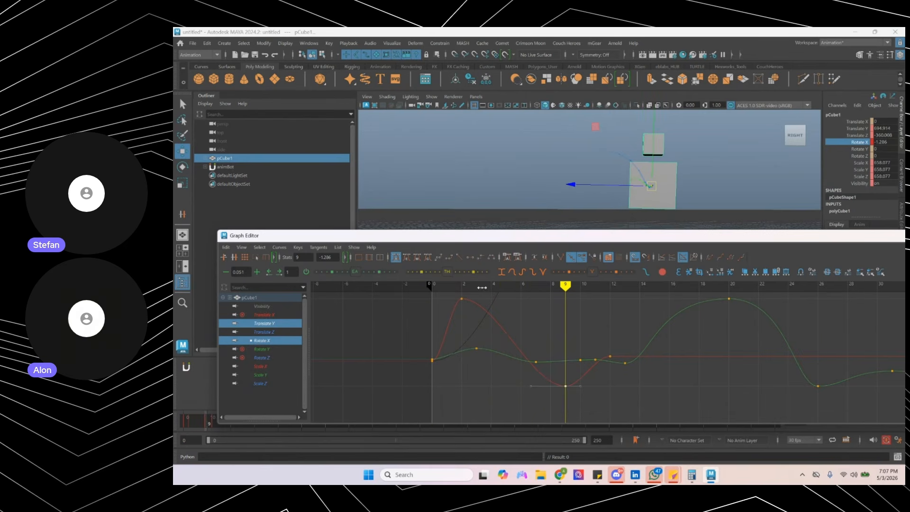
mouse_move(482, 287)
mouse_down()
mouse_move(431, 286)
mouse_move(654, 286)
mouse_move(468, 286)
mouse_move(579, 286)
mouse_up()
click(441, 285)
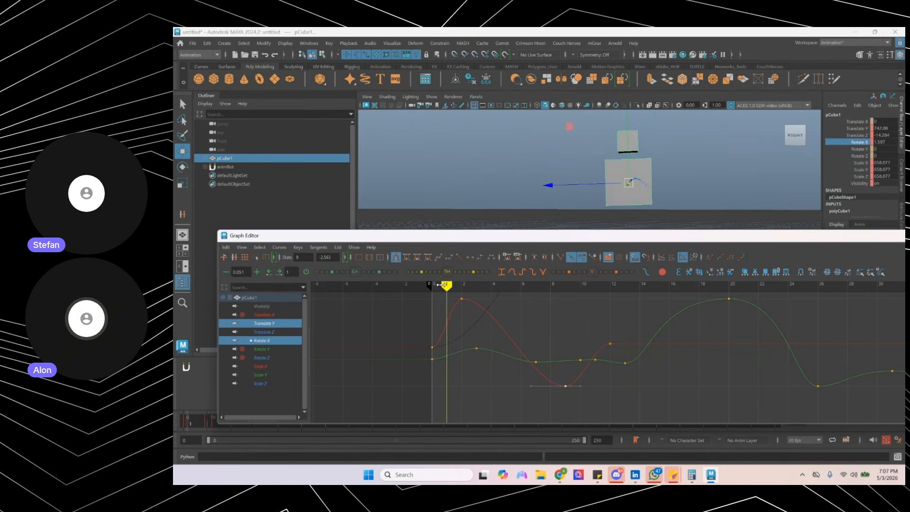
key(alt+v)
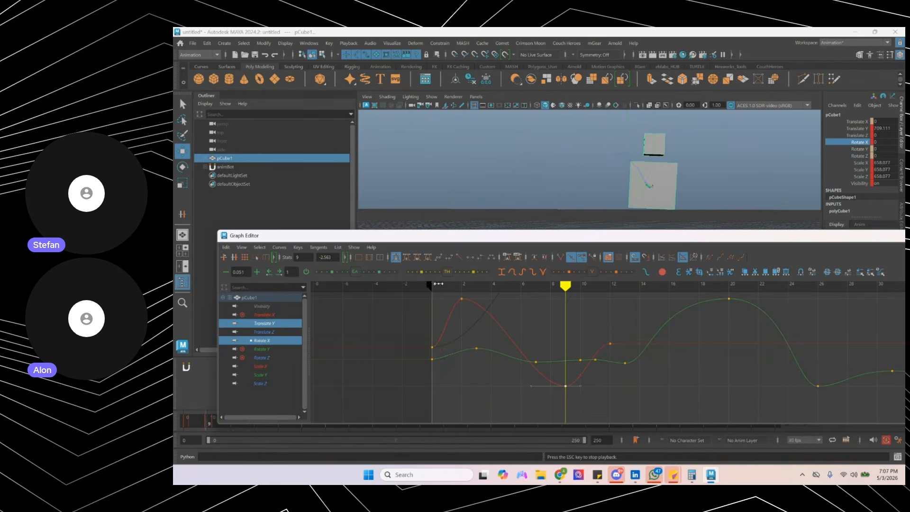
key(alt+v)
drag(448, 286, 432, 286)
- Try the low Rotate X key at frame 5 and play the animation to compare the faster backward tilt
shift+middle_drag(567, 386, 519, 385)
drag(553, 286, 507, 288)
shift+middle_drag(523, 376, 507, 376)
click(447, 286)
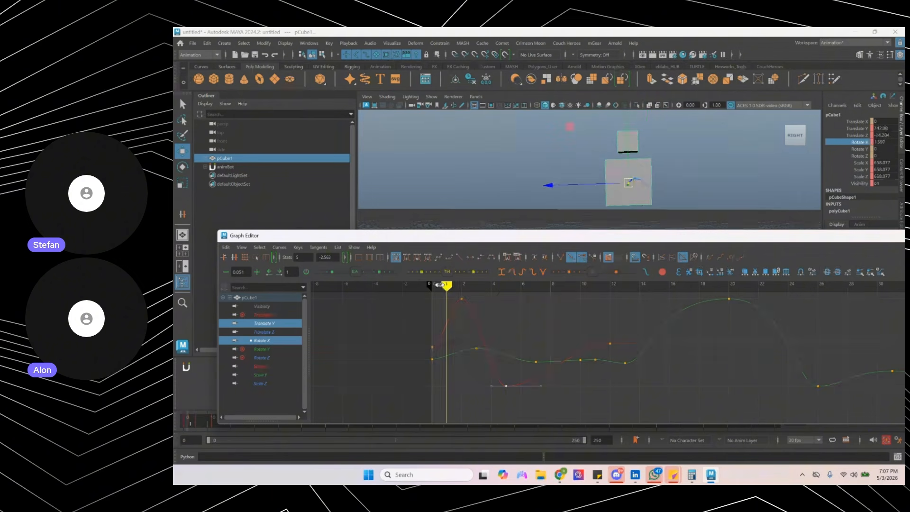
key(alt+v)
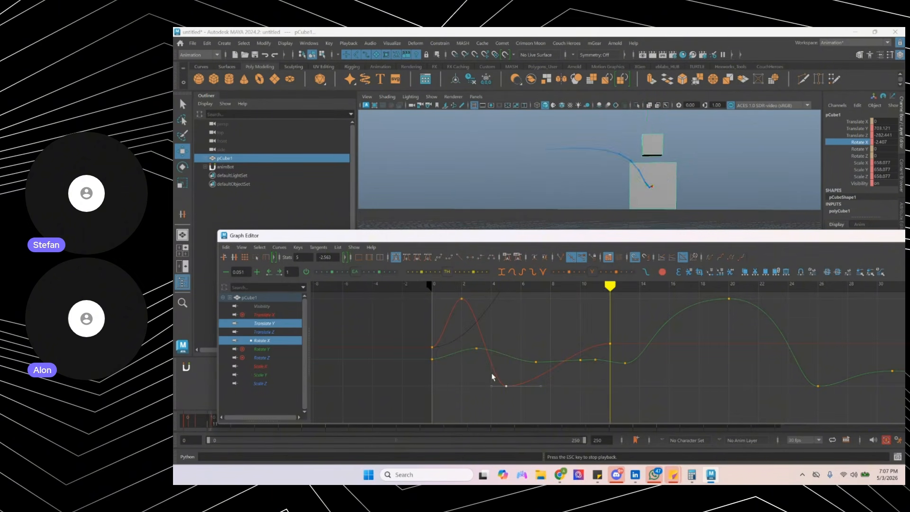
- Move the low Rotate X key back to frame 9 and step through frames 7 to 11 to check the tilt
shift+middle_drag(524, 378, 545, 382)
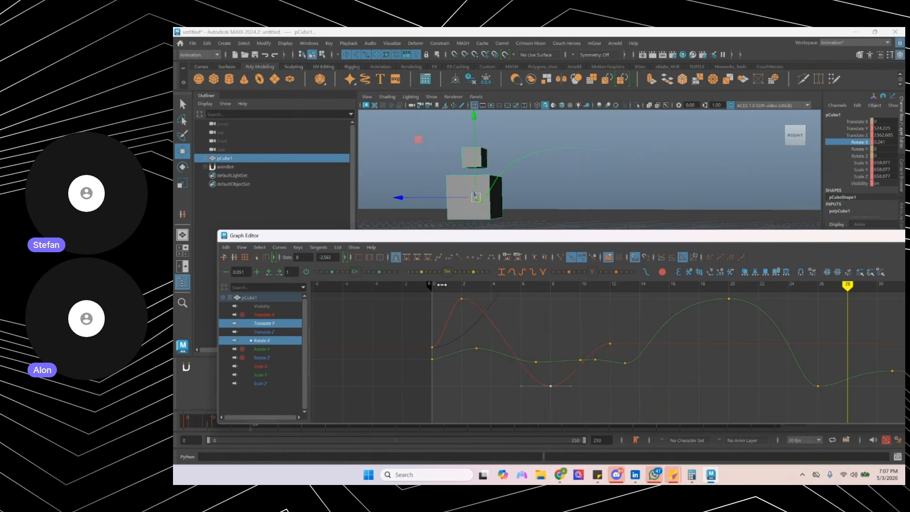
drag(443, 284, 576, 299)
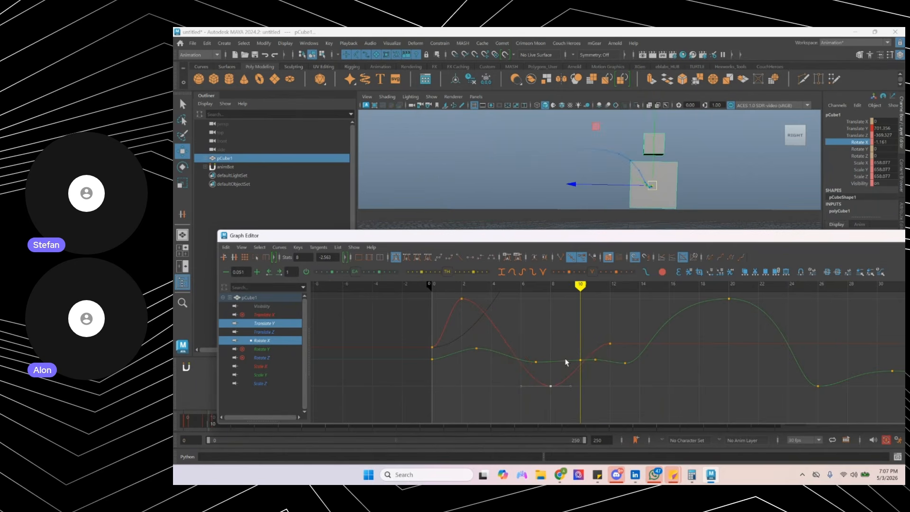
shift+middle_drag(566, 362, 566, 374)
key(alt+comma)
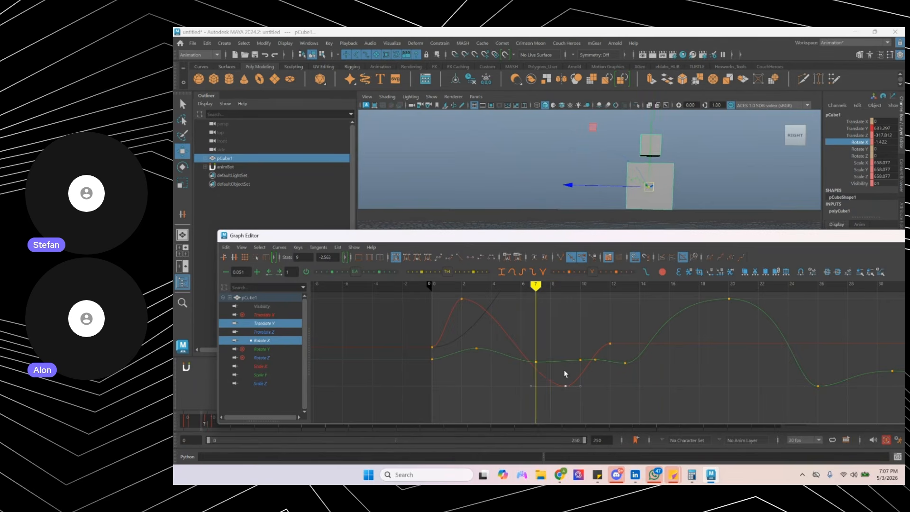
key(alt+period)
key(alt+period)
key(alt+period)
key(alt+period)
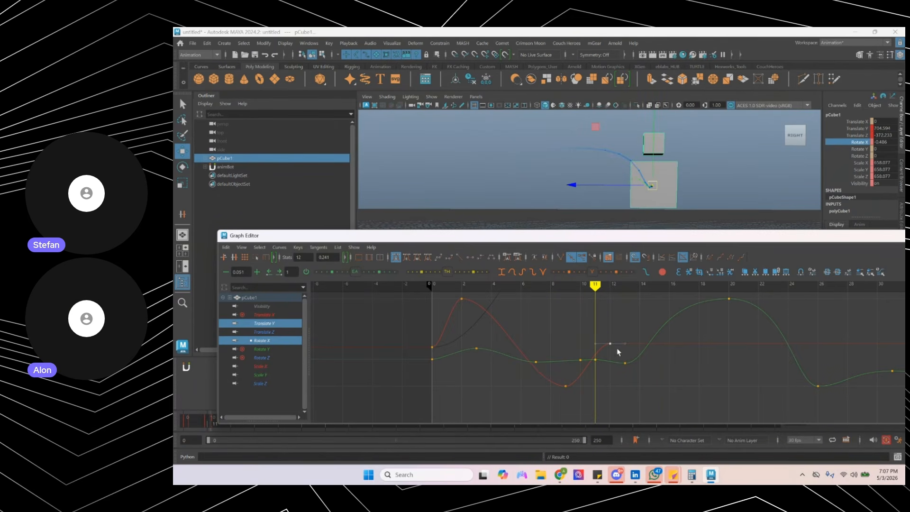
- Move the frame 12 Rotate X key to frame 13 at about -0.266 and insert a key at frame 11 of about -1.21
middle_drag(616, 352, 596, 351)
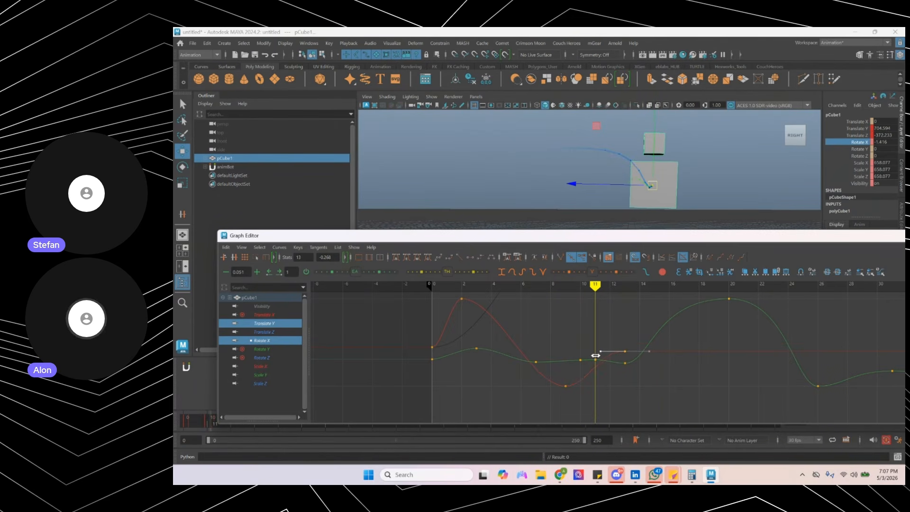
key(alt+period)
key(alt+period)
key(alt+comma)
key(alt+comma)
key(i)
middle_click(595, 364)
key(alt+period)
key(alt+period)
key(alt+period)
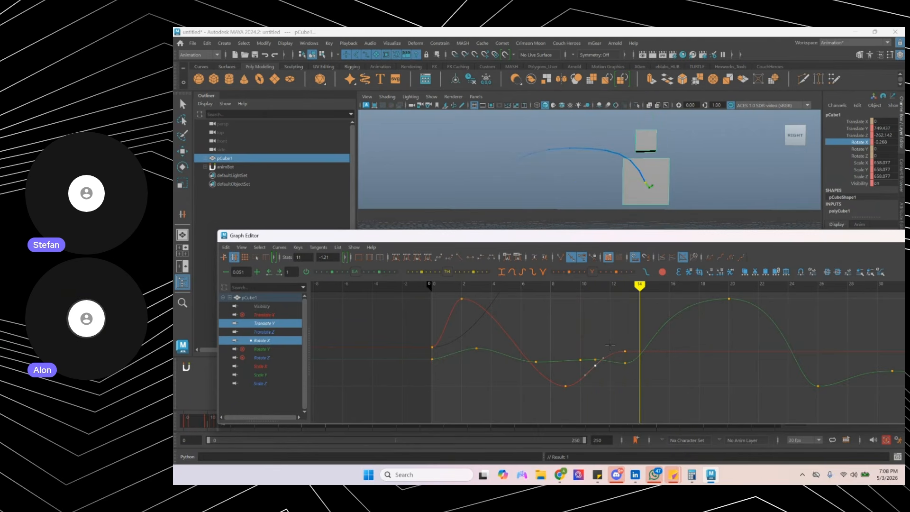
- Move the frame 13 Rotate X key to frame 16 and raise it well above the earlier peaks for a strong takeoff tilt
key(w)
click(625, 351)
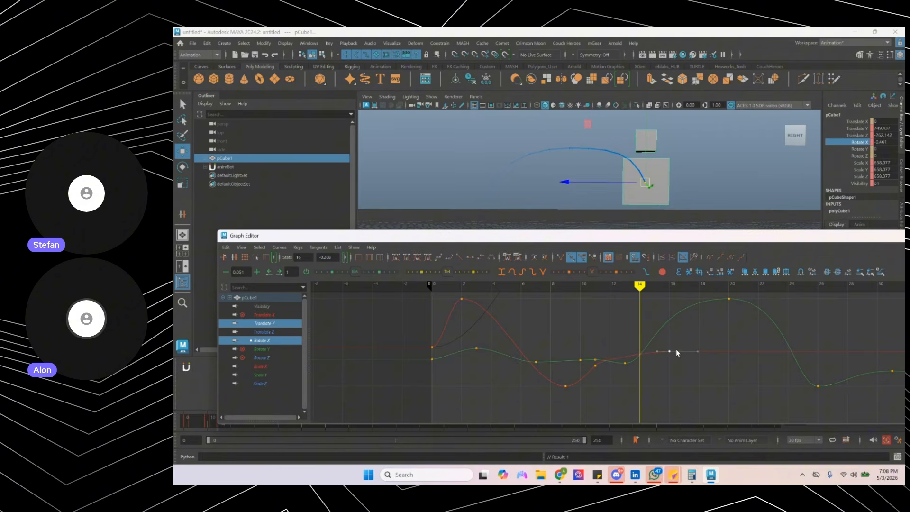
middle_drag(668, 390, 654, 374)
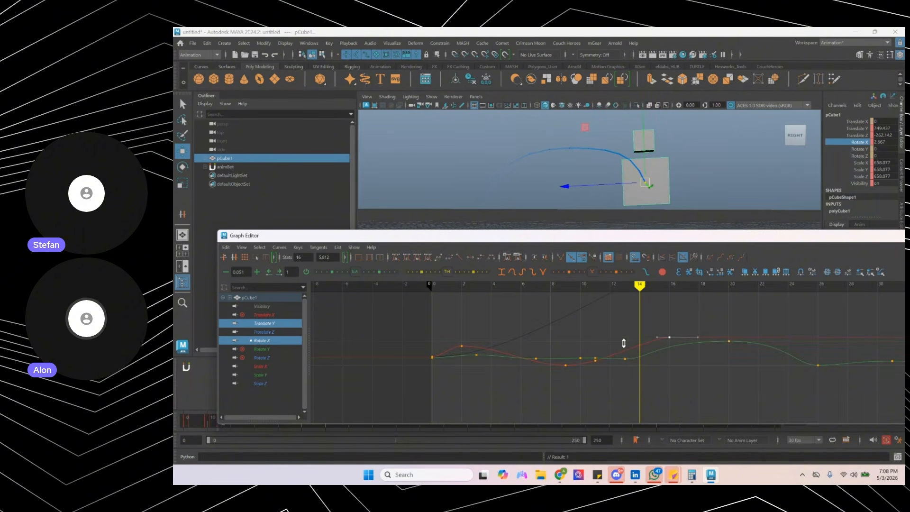
shift+middle_drag(513, 158, 514, 151)
- Restore the cube's selection and scrub to frame 15 to examine the takeoff tilt
key(e)
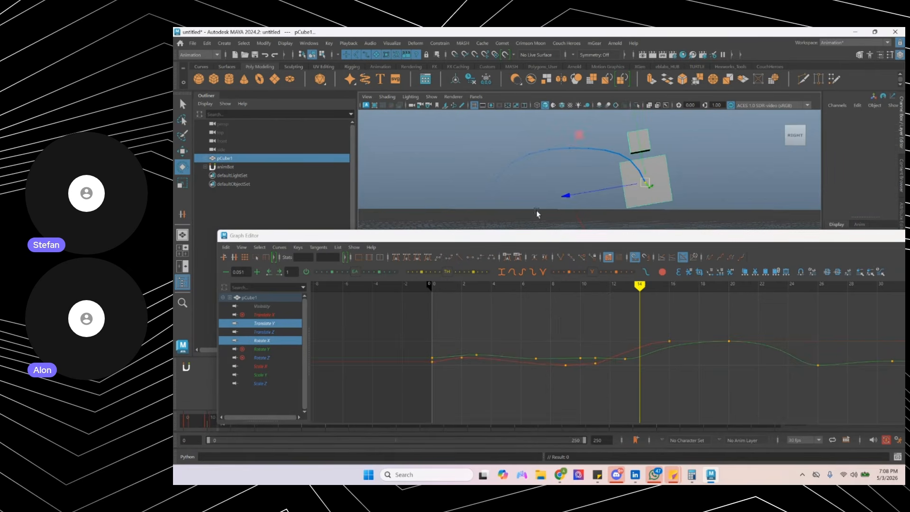
drag(545, 237, 518, 225)
key(ctrl+z)
alt+shift+right_drag(612, 342, 526, 343)
drag(534, 287, 631, 302)
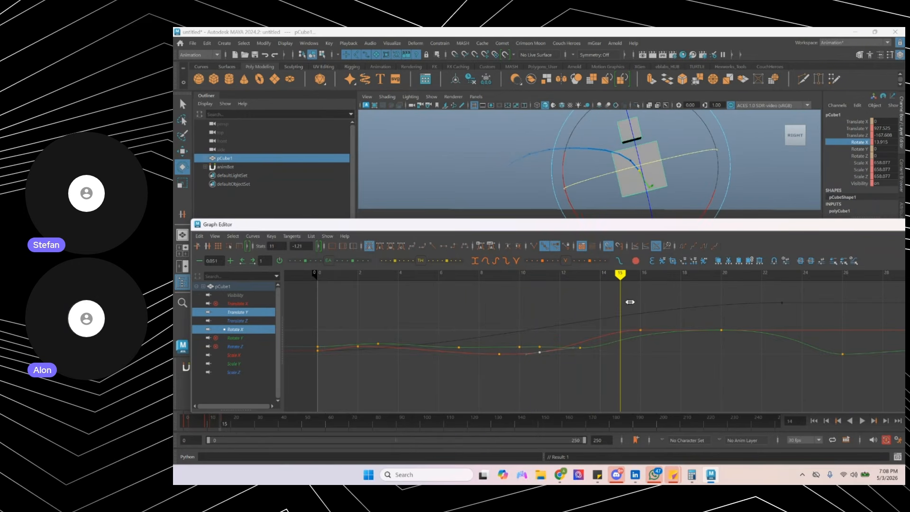
- Add a Rotate X key at frame 26 with a value of about -12.757 and shorten its incoming tangent for a sharper landing
alt+middle_drag(626, 364, 559, 372)
key(w)
drag(551, 366, 760, 374)
key(w)
shift+middle_drag(774, 359, 772, 384)
alt+middle_drag(764, 387, 761, 374)
drag(740, 359, 667, 383)
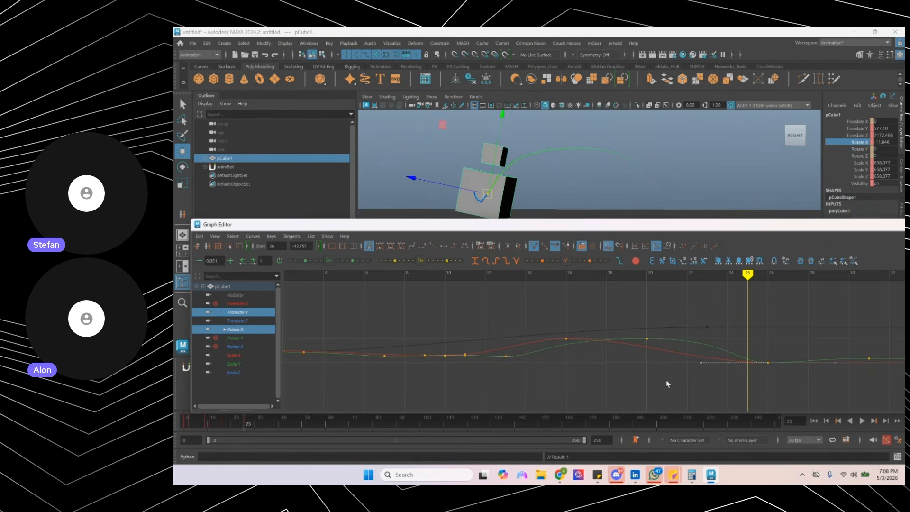
shift+middle_drag(680, 379, 764, 385)
- Switch the curves to the stacked display and lower the frame 26 Rotate X key to about -15.443
alt+shift+right_drag(741, 399, 719, 386)
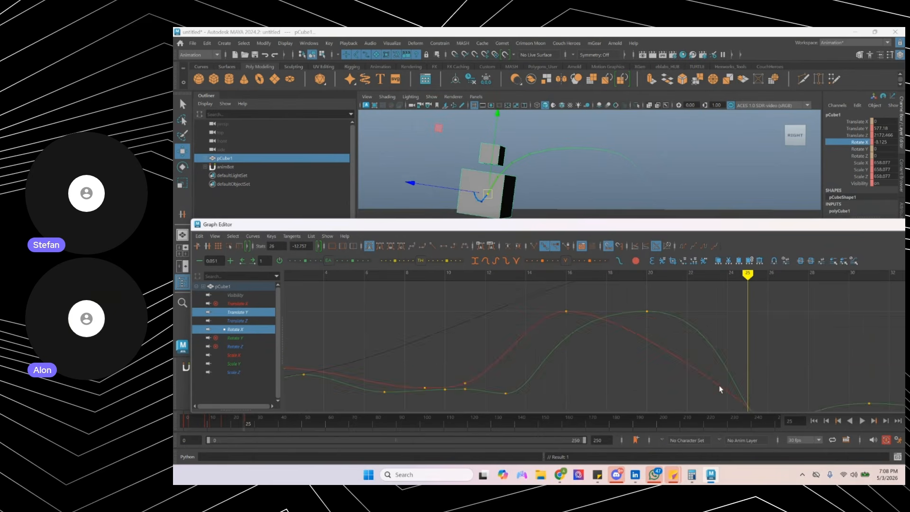
alt+middle_drag(719, 386, 693, 335)
drag(684, 317, 694, 339)
drag(754, 393, 755, 394)
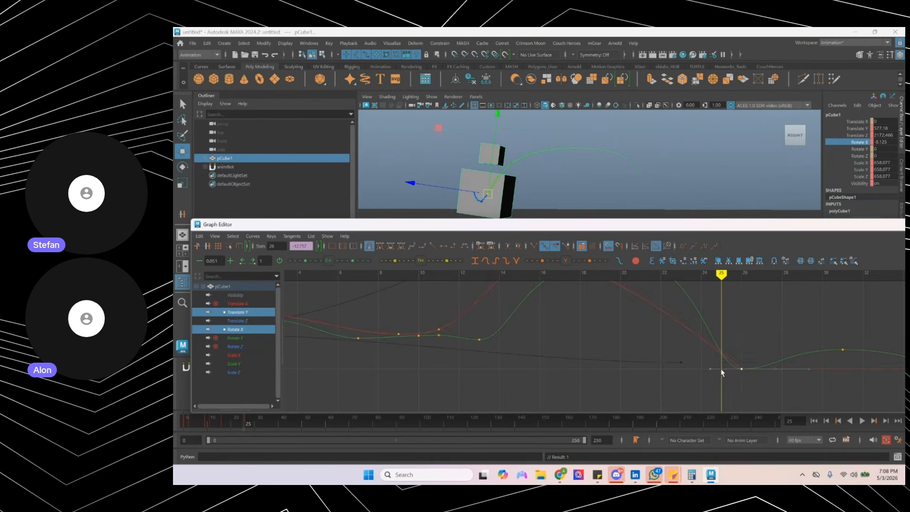
key(2)
alt+middle_drag(714, 371, 618, 371)
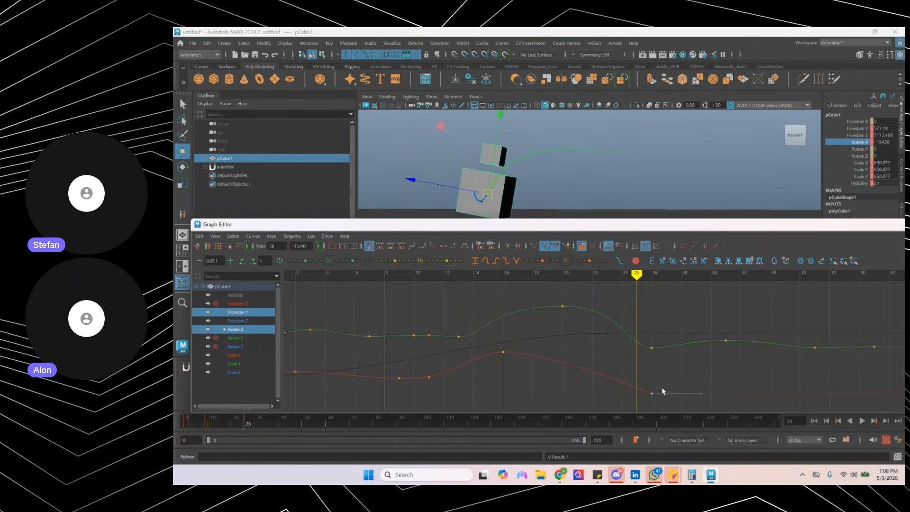
- Step back and forth between frames 23 and 26 to examine the cube's tilt as it lands
key(alt+period)
key(alt+comma)
key(alt+comma)
key(alt+comma)
key(alt+period)
key(alt+period)
key(alt+period)
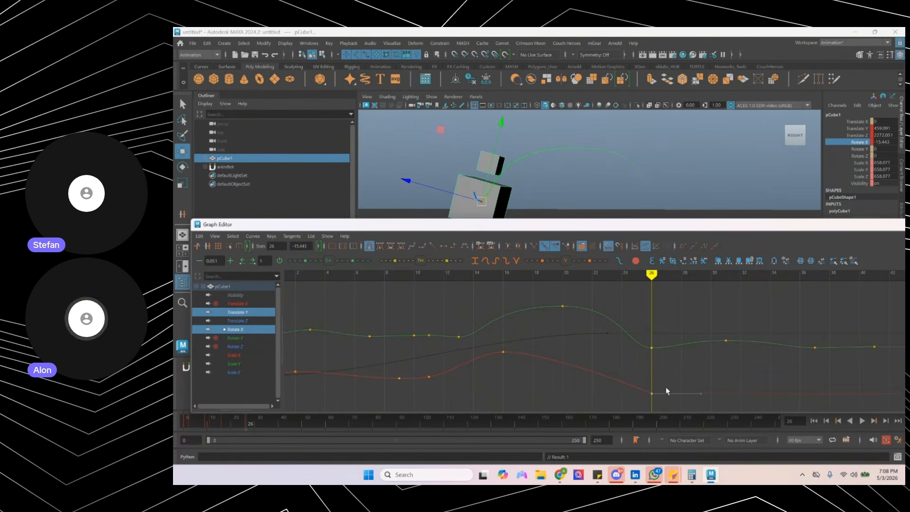
- Insert a Rotate X key at frame 29 and raise it to about 11.691
key(alt+period)
key(alt+period)
key(alt+period)
key(i)
middle_click(695, 382)
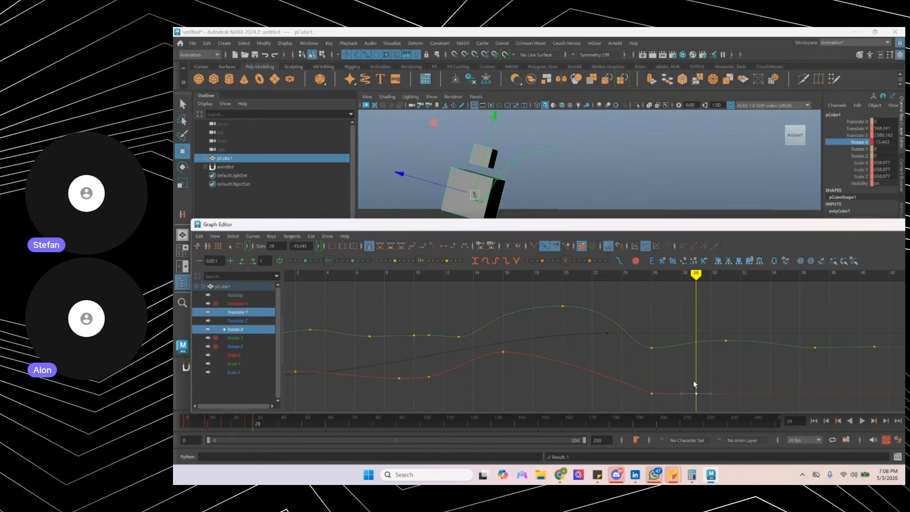
shift+middle_drag(695, 378, 697, 344)
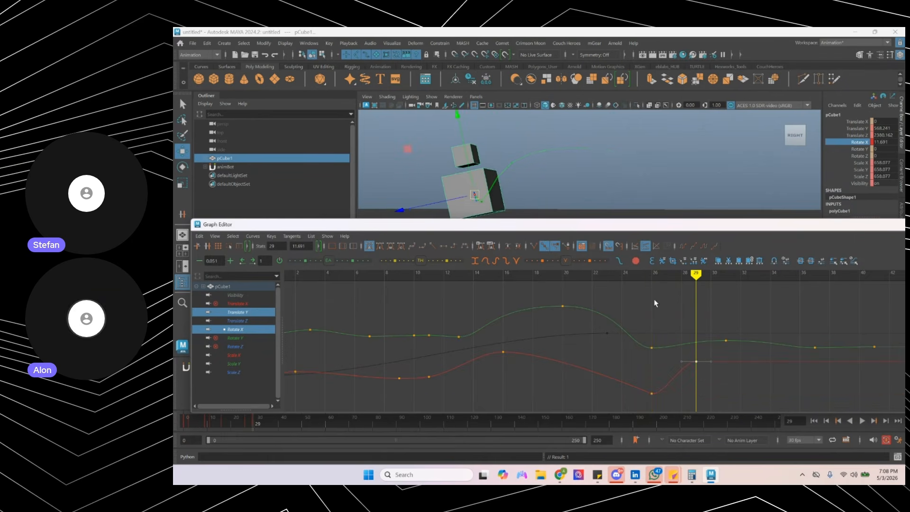
- Play the landing, then add Rotate X keys at frame 33 of about -4.299 and at frame 39 of about 0.062
drag(629, 277, 518, 272)
key(alt+v)
key(alt+v)
key(i)
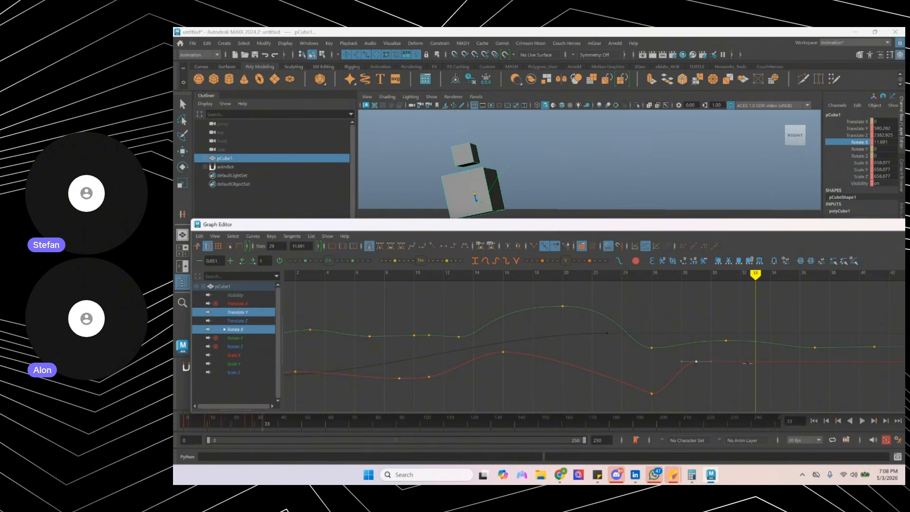
middle_click(754, 362)
shift+middle_drag(760, 368, 765, 387)
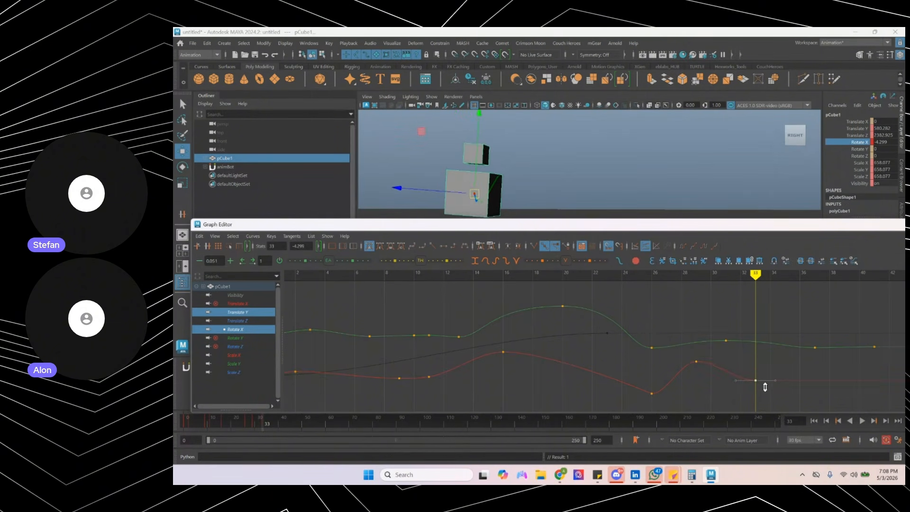
key(i)
middle_click(843, 381)
- Play the animation and soften the settle by lowering the frame 29 Rotate X key and raising the keys at frames 33 and 39
alt+right_drag(788, 344, 524, 308)
key(alt+v)
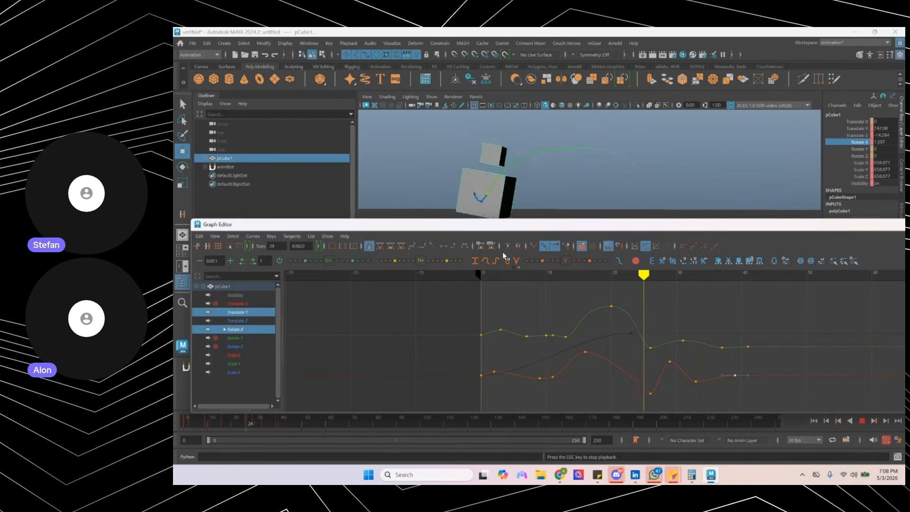
key(Escape)
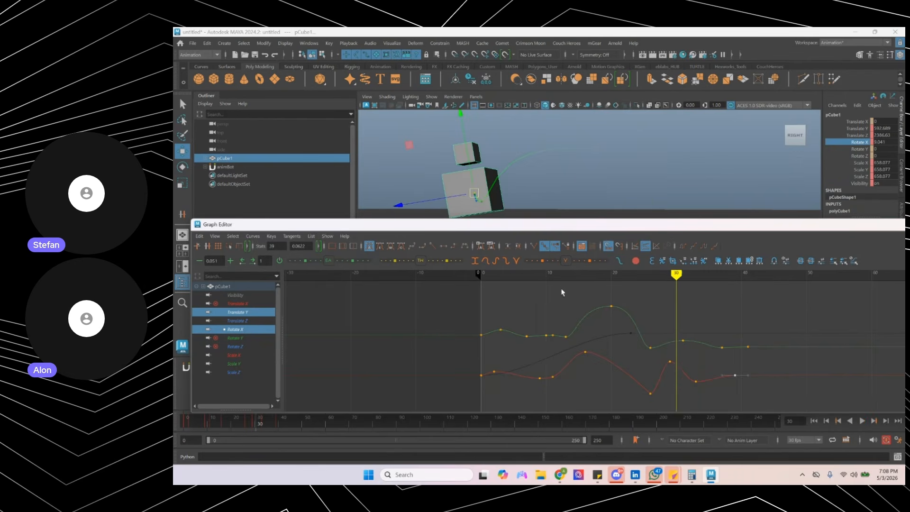
alt+shift+right_drag(562, 292, 638, 356)
drag(699, 369, 699, 370)
shift+middle_drag(698, 369, 697, 375)
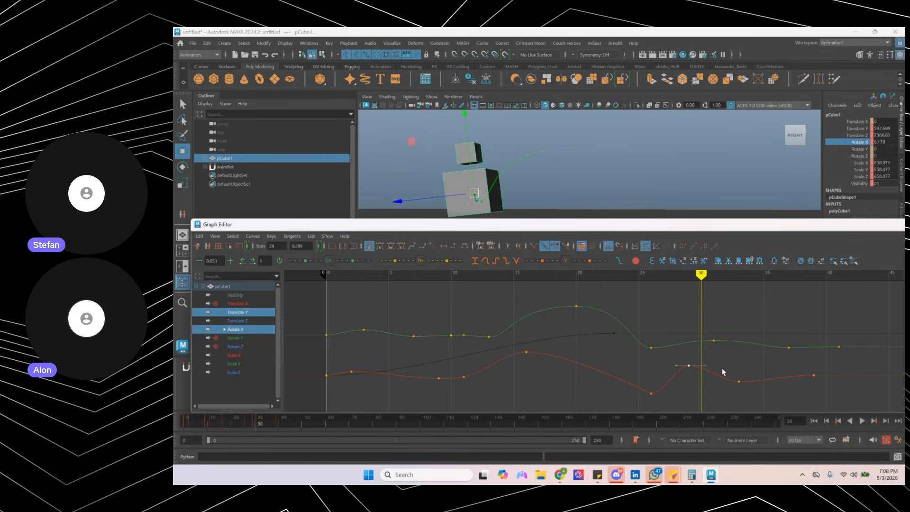
drag(721, 369, 821, 393)
shift+middle_drag(793, 395, 793, 387)
drag(671, 363, 696, 373)
shift+middle_drag(696, 373, 696, 376)
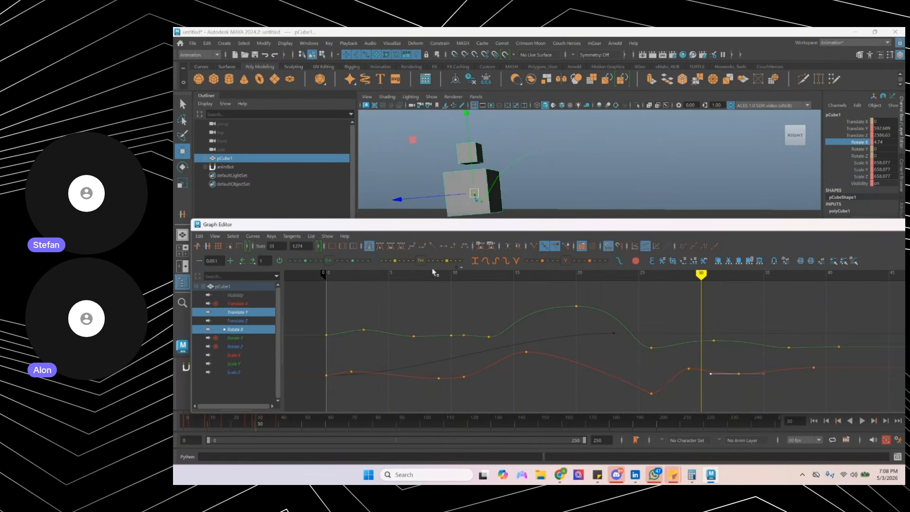
- Play back the jump and insert a Rotate X key at frame 13 on the takeoff rise
key(alt+shift+v)
key(alt+v)
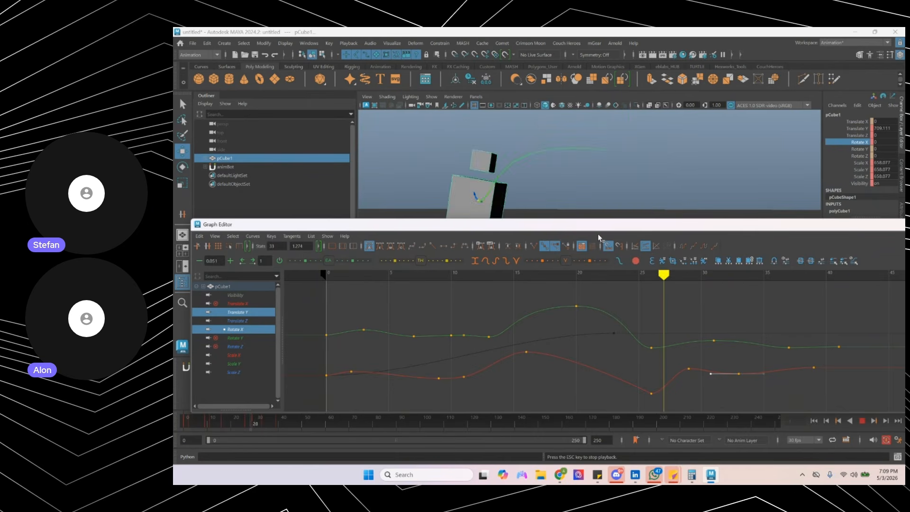
key(alt+v)
drag(527, 275, 486, 291)
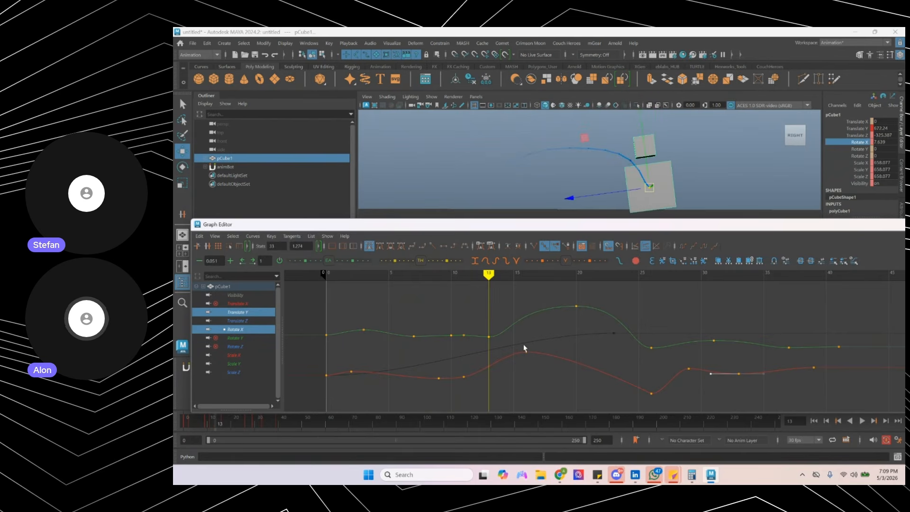
key(i)
middle_click(489, 377)
key(w)
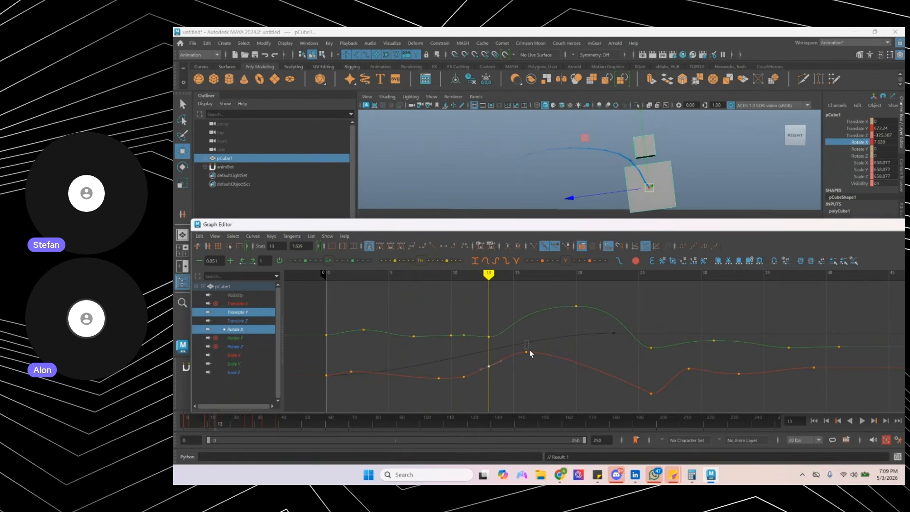
click(492, 353)
- Step back and forth between frames 11 and 15 to examine the cube's rotation around takeoff
key(alt+comma)
key(alt+comma)
key(alt+period)
key(alt+period)
key(alt+period)
key(alt+period)
key(alt+comma)
key(alt+comma)
key(alt+comma)
key(alt+comma)
key(alt+period)
key(alt+period)
- Raise the frame 13 Rotate X key to about 12.128 and move the frame 16 key to frame 22 at about -23.5
shift+middle_drag(492, 362, 492, 356)
drag(497, 370, 569, 415)
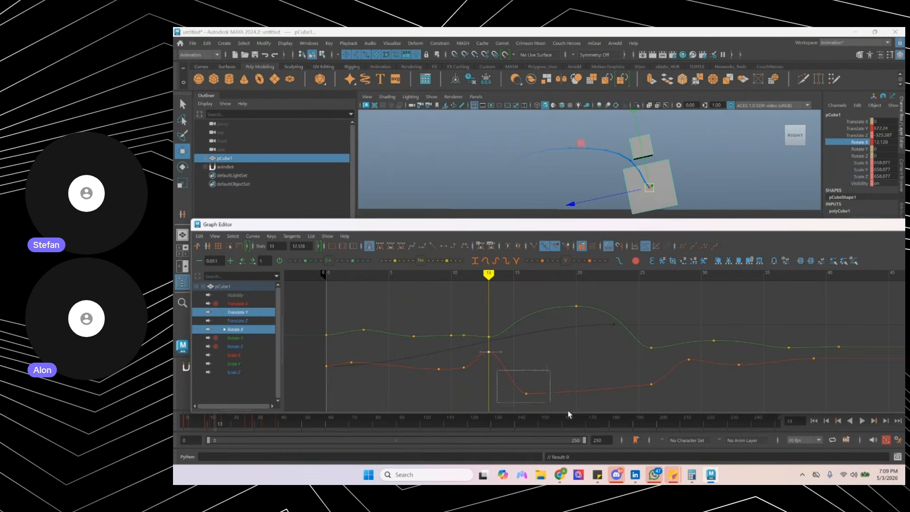
key(alt+period)
key(alt+period)
key(alt+period)
key(alt+period)
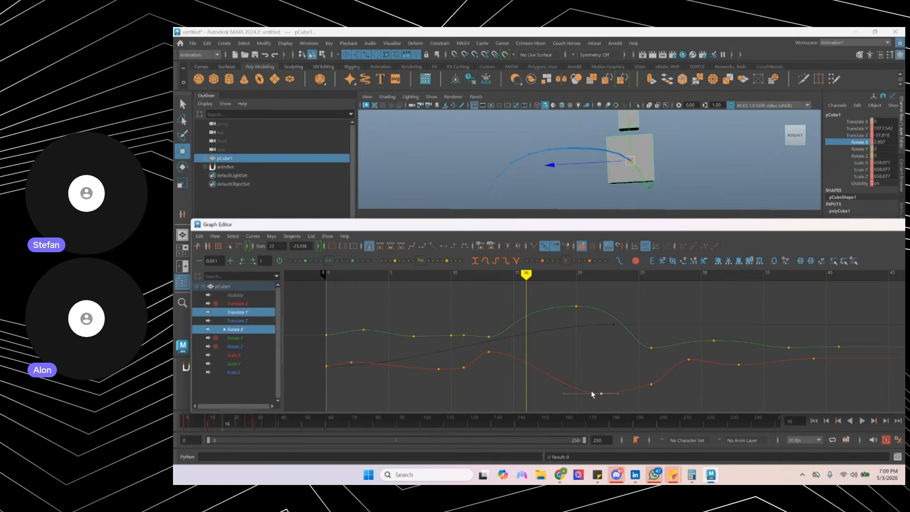
- Step back and forth through the takeoff and airborne frames up to about frame 20 to examine the cube's rotation
key(alt+comma)
key(alt+comma)
key(alt+comma)
key(alt+comma)
key(alt+comma)
key(alt+comma)
key(alt+comma)
key(alt+period)
key(alt+period)
key(alt+period)
key(alt+period)
key(alt+period)
key(alt+period)
key(alt+period)
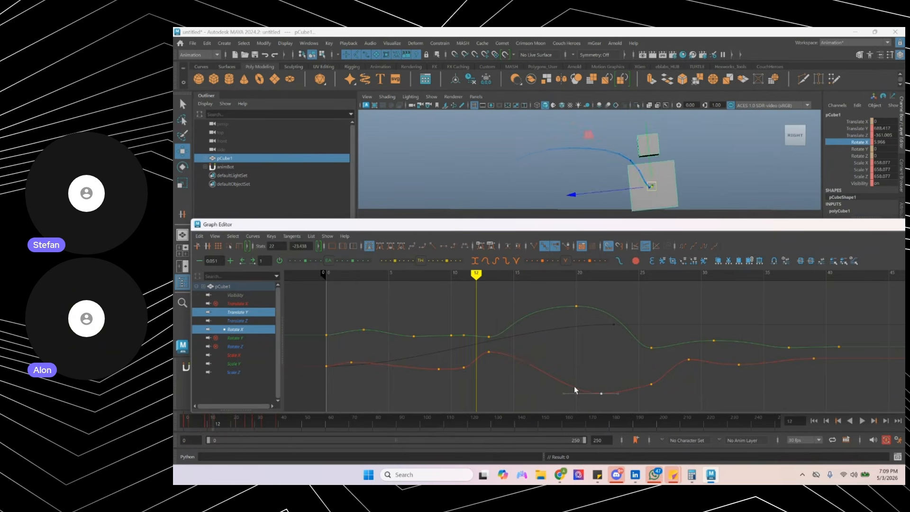
key(alt+period)
key(alt+period)
key(alt+period)
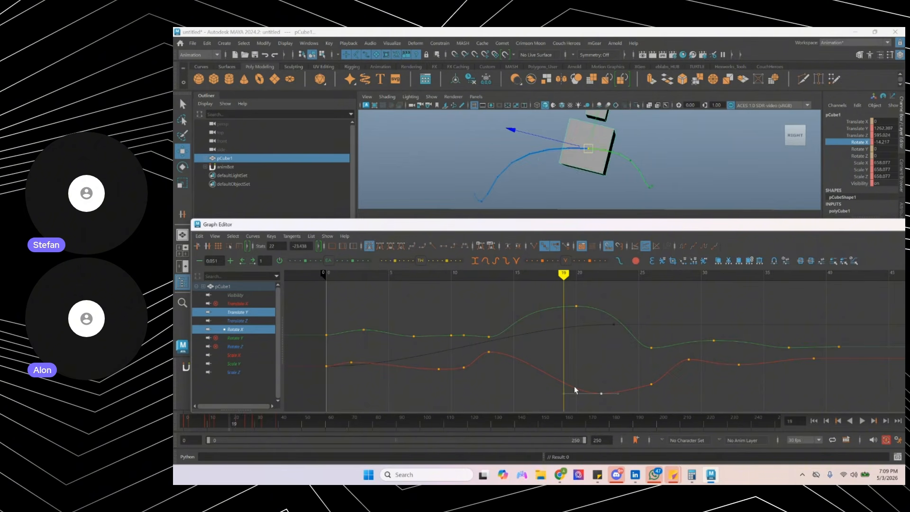
- Undo the Rotate X key's move to frame 22 and the two key edits before it
key(ctrl+z)
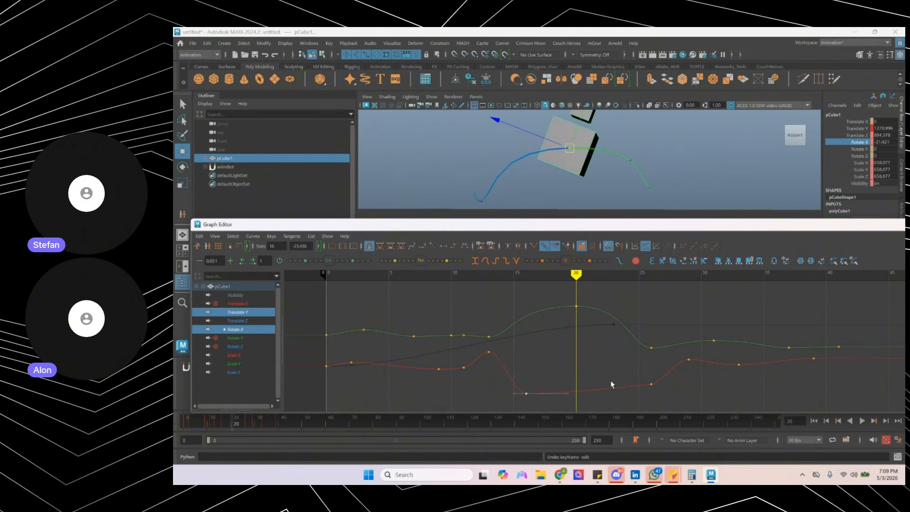
key(ctrl+z)
key(ctrl+z)
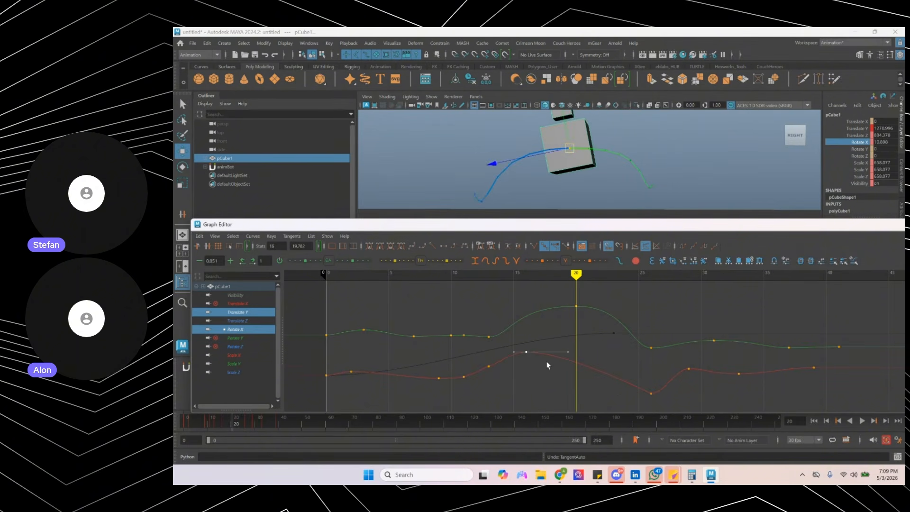
- Step repeatedly between the takeoff and airborne frames to examine the cube's rotation with the earlier Rotate X curve
key(alt+comma)
key(alt+comma)
key(alt+comma)
key(alt+comma)
key(alt+comma)
key(alt+comma)
key(alt+comma)
key(alt+comma)
key(alt+comma)
key(alt+period)
key(alt+period)
key(alt+period)
key(alt+period)
key(alt+period)
key(alt+period)
key(alt+period)
key(alt+period)
key(alt+period)
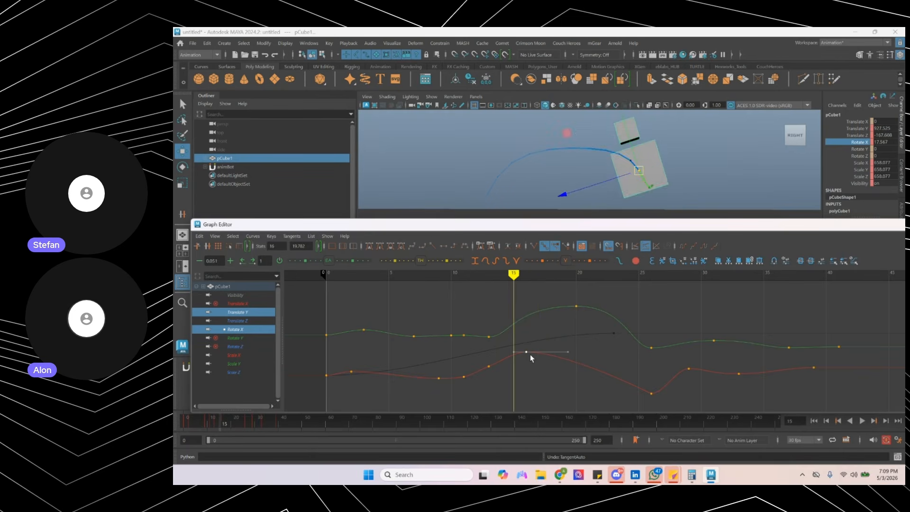
key(alt+comma)
key(alt+comma)
key(alt+comma)
key(alt+comma)
key(alt+comma)
key(alt+comma)
key(alt+comma)
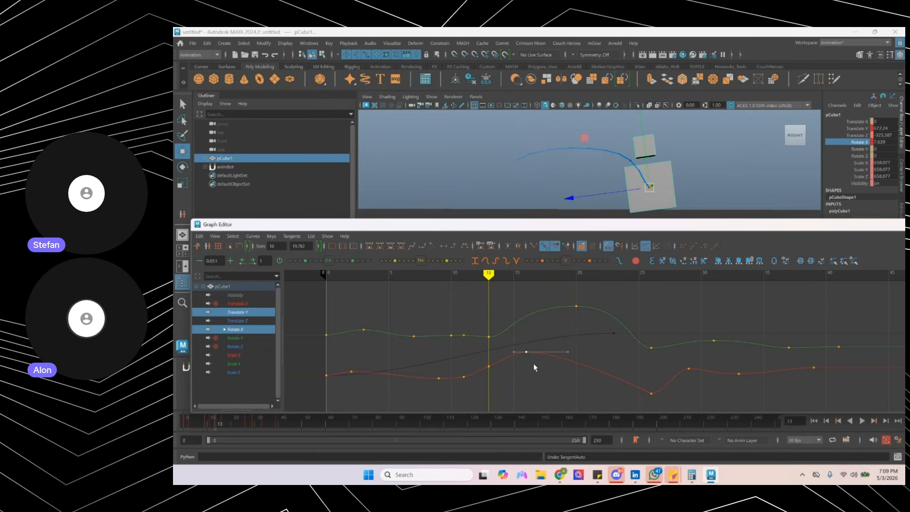
- Redo the two undone Rotate X edits and move the frame 16 key to frame 19 at about -4.8
key(shift+z)
key(shift+z)
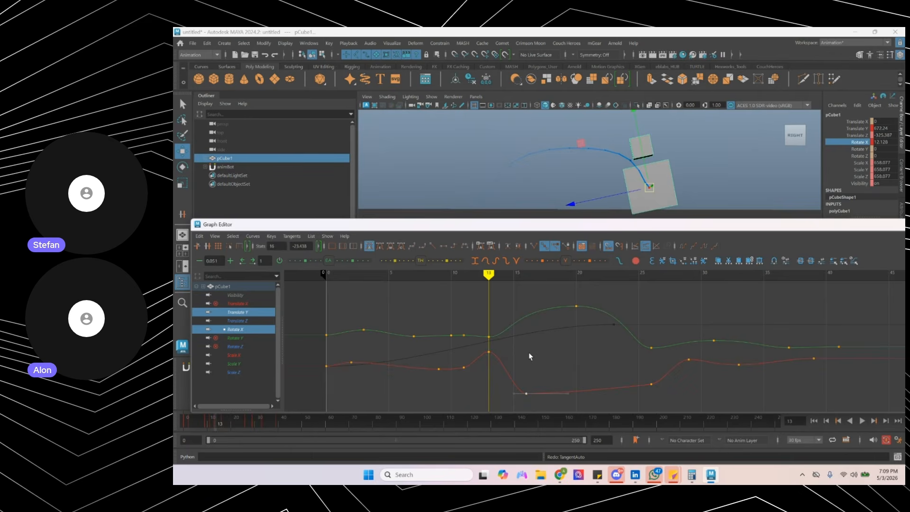
key(alt+period)
key(alt+period)
key(alt+period)
key(alt+period)
key(alt+period)
click(522, 389)
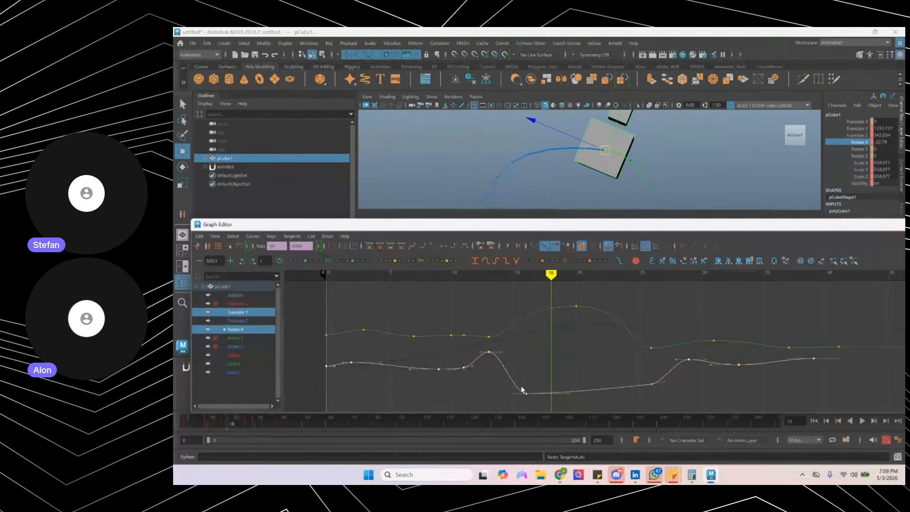
drag(552, 406, 552, 407)
shift+middle_drag(526, 393, 577, 357)
key(alt+period)
key(alt+period)
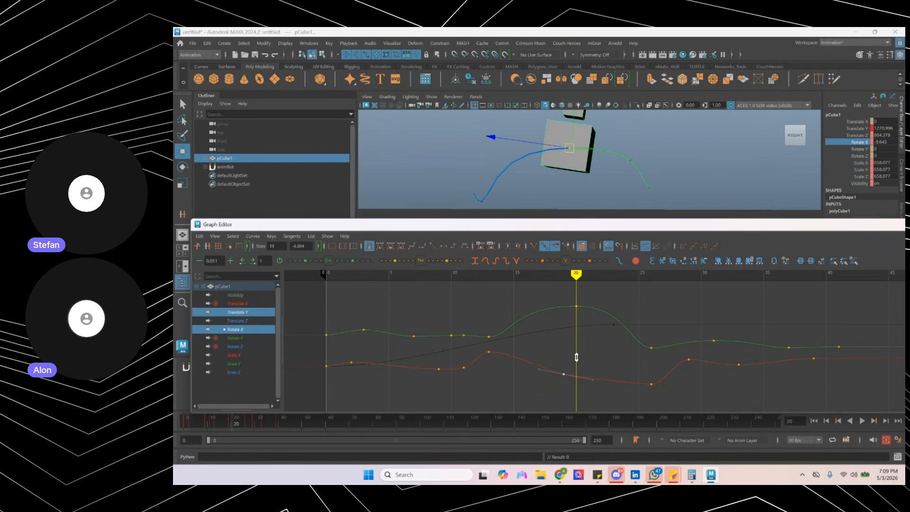
- Raise the landing Rotate X key at frame 26 to about 39.97
key(alt+period)
key(alt+period)
key(alt+period)
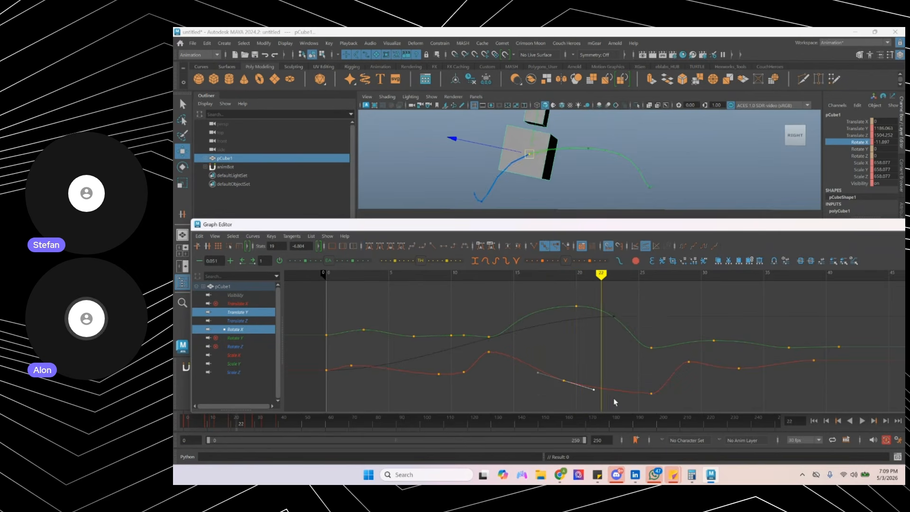
drag(634, 385, 663, 401)
shift+middle_drag(663, 384, 657, 319)
- Step through the frames around landing and back to frame 15 to examine the forward tilt
key(alt+period)
key(alt+period)
key(alt+comma)
key(alt+comma)
key(alt+comma)
key(alt+comma)
key(alt+comma)
key(alt+comma)
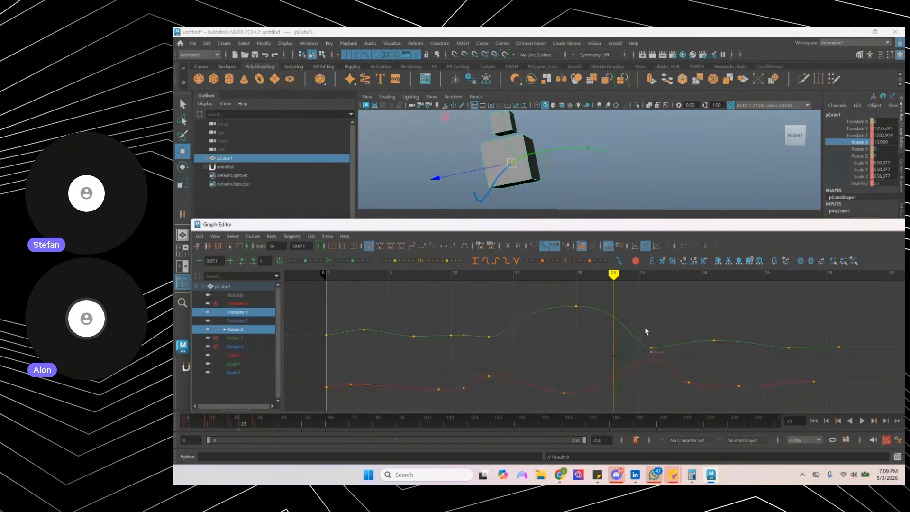
key(alt+comma)
key(alt+comma)
key(alt+comma)
key(alt+comma)
- Raise the frame 19 Rotate X key to about 4.106 while viewing the cube at that frame
drag(557, 377, 579, 408)
alt+middle_drag(581, 411, 598, 388)
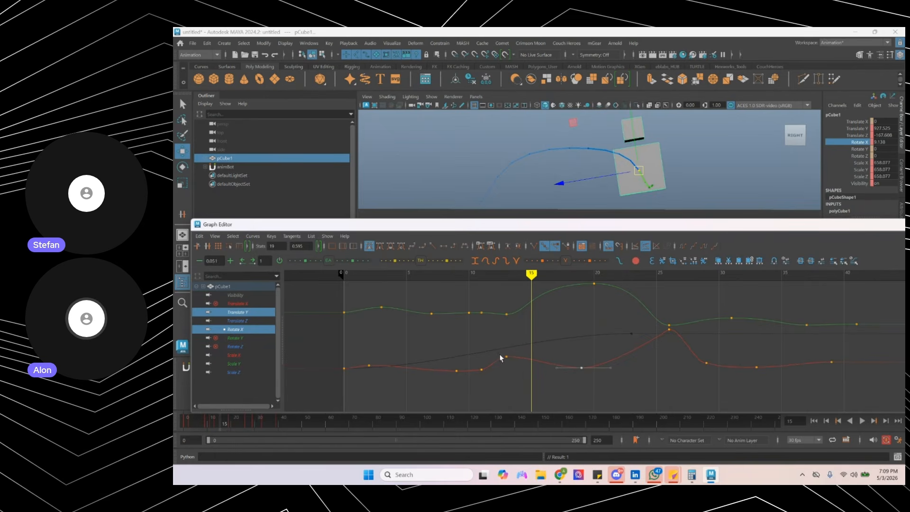
drag(513, 279, 579, 274)
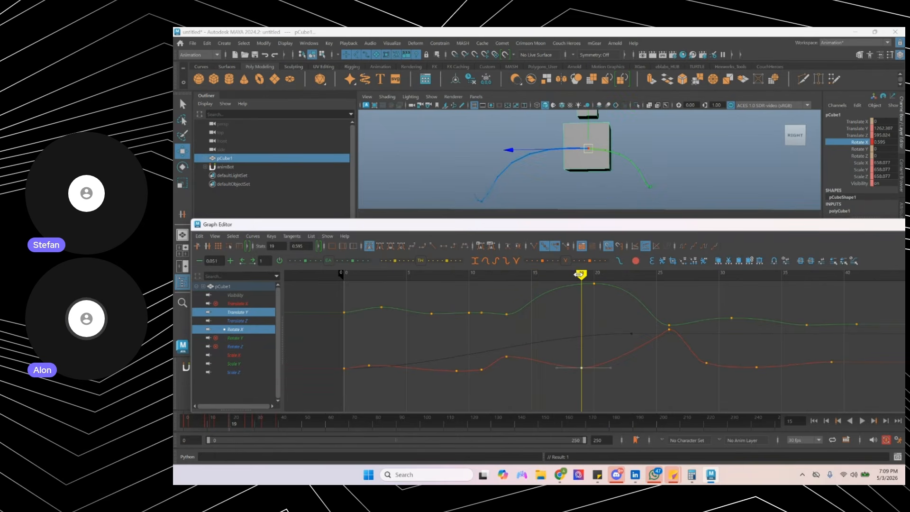
middle_drag(586, 357, 588, 348)
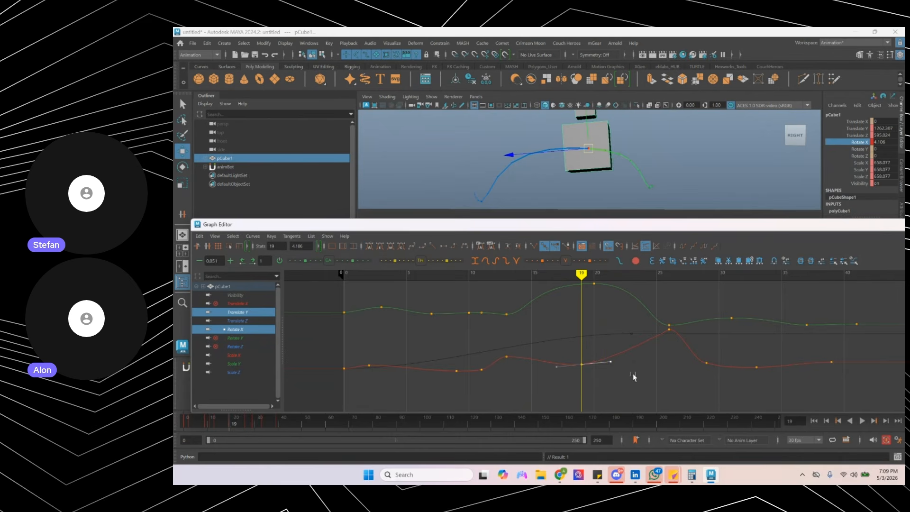
- Raise the Rotate X keys at frames 29, 33 and 39 together to near the level of the frame 26 key
key(alt+period)
key(alt+period)
key(alt+period)
key(alt+period)
key(alt+period)
key(alt+period)
key(alt+period)
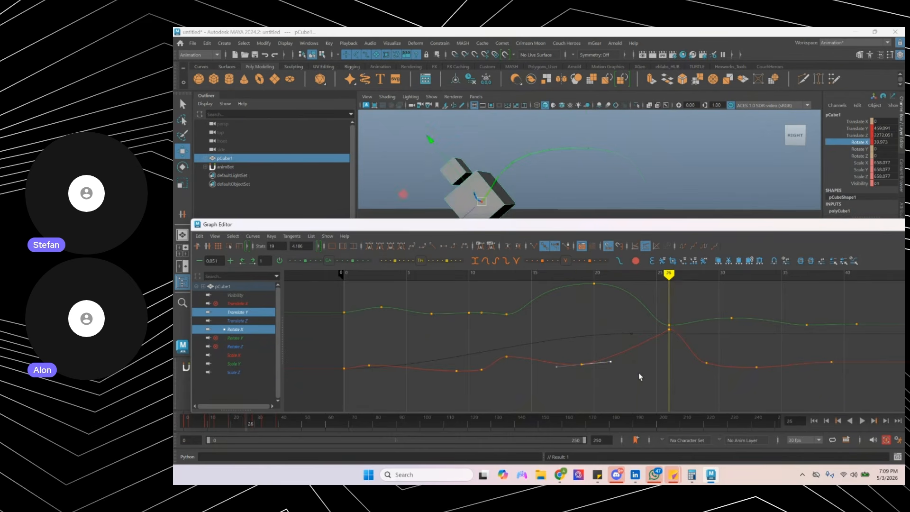
alt+drag(521, 185, 575, 150)
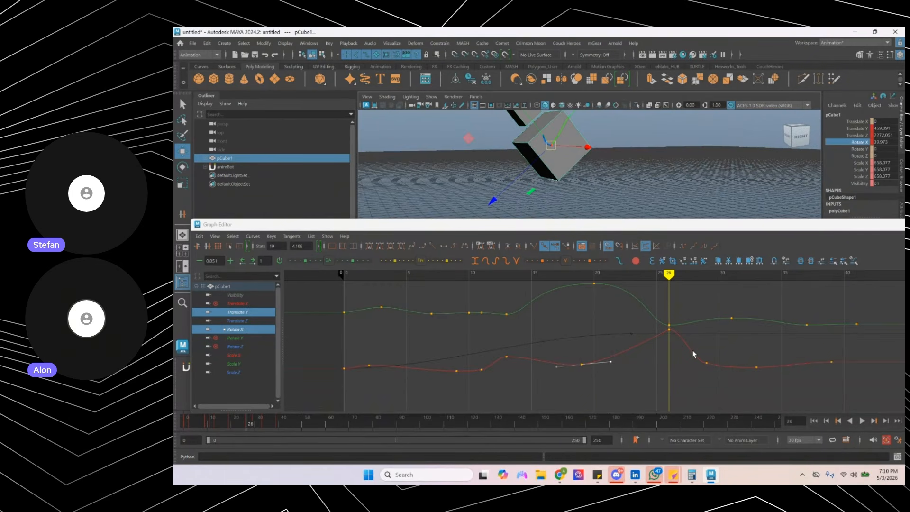
drag(685, 350, 849, 395)
shift+middle_drag(793, 388, 789, 362)
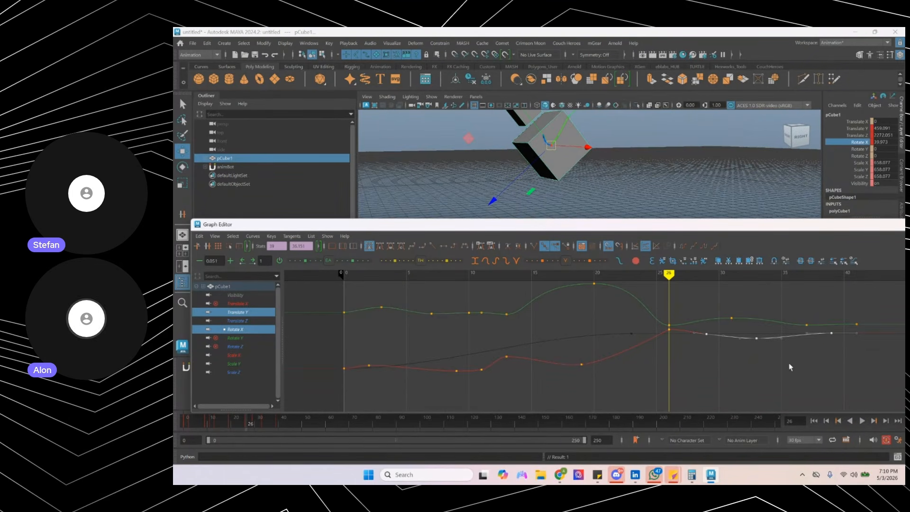
- Insert extra Rotate X keys and shape the settle with keys at frames 29, 32, 36 and 40
key(alt+period)
key(alt+period)
key(alt+period)
key(alt+period)
key(alt+period)
key(alt+period)
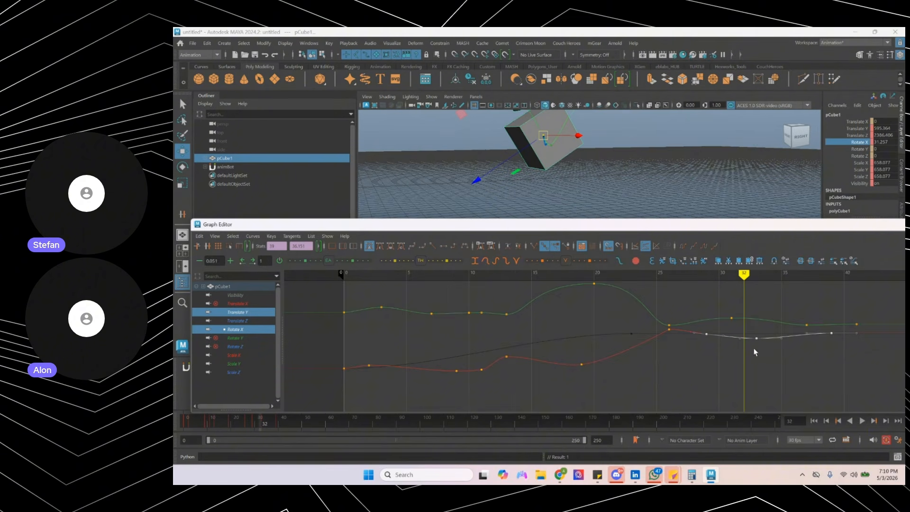
alt+middle_drag(754, 349, 681, 366)
key(i)
middle_click(730, 352)
key(alt+period)
key(alt+period)
key(alt+period)
key(alt+period)
key(i)
middle_click(757, 360)
key(w)
alt+shift+right_drag(680, 365, 683, 341)
drag(703, 351, 733, 380)
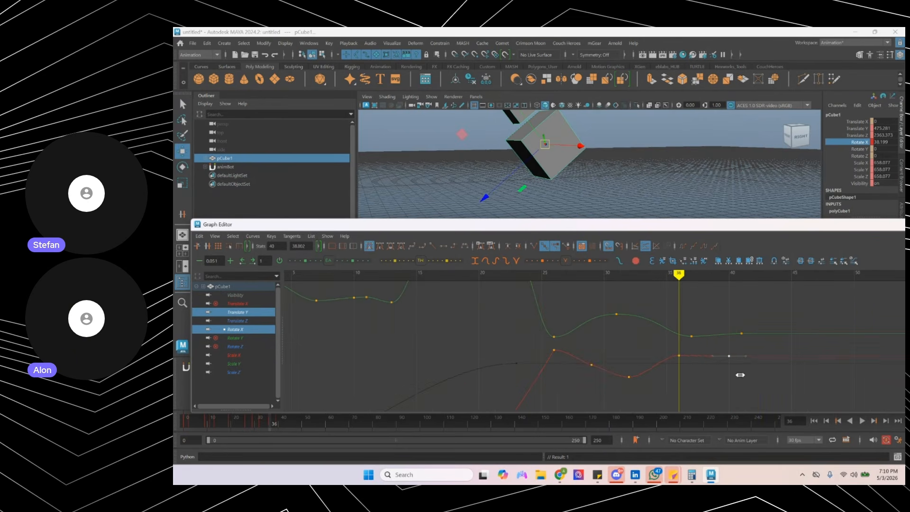
- Play the animation from the start to review the landing and settle
key(alt+shift+v)
key(alt+v)
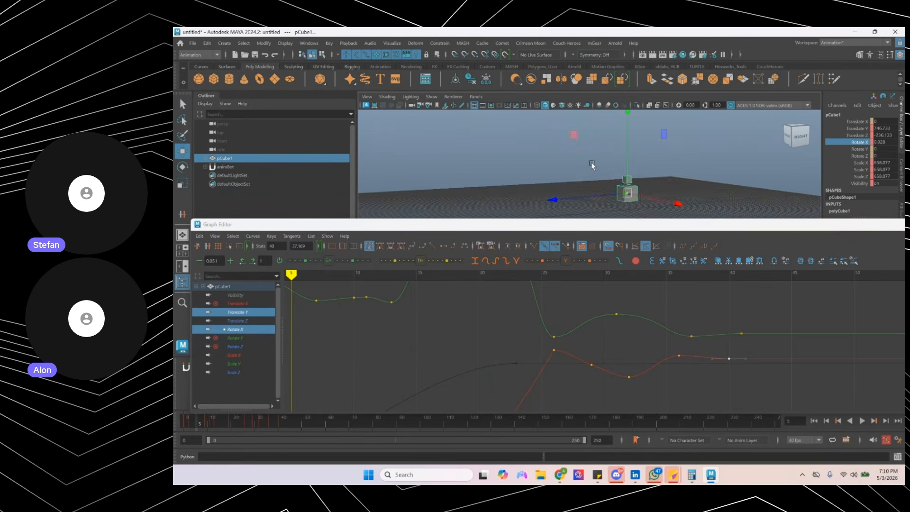
key(Escape)
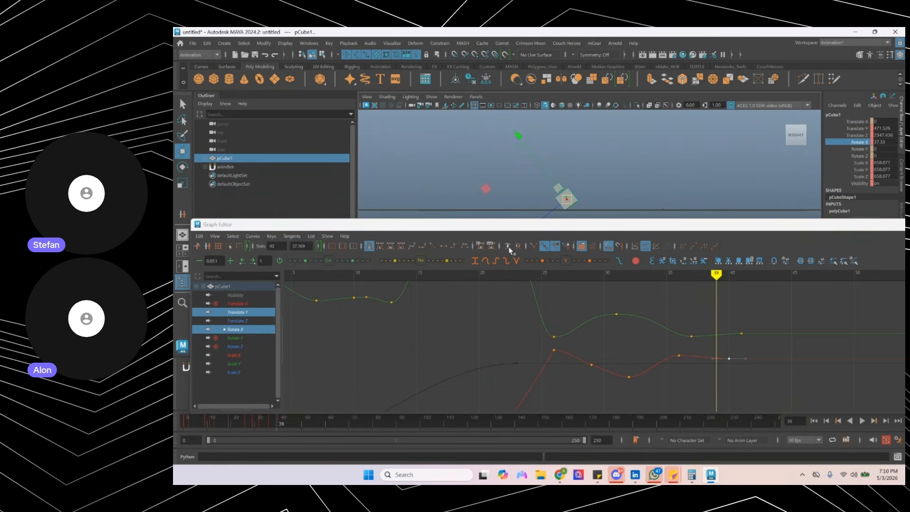
- Show the Translate Y and Translate Z curves together and return the current time to frame 0
click(314, 274)
alt+drag(573, 182, 569, 166)
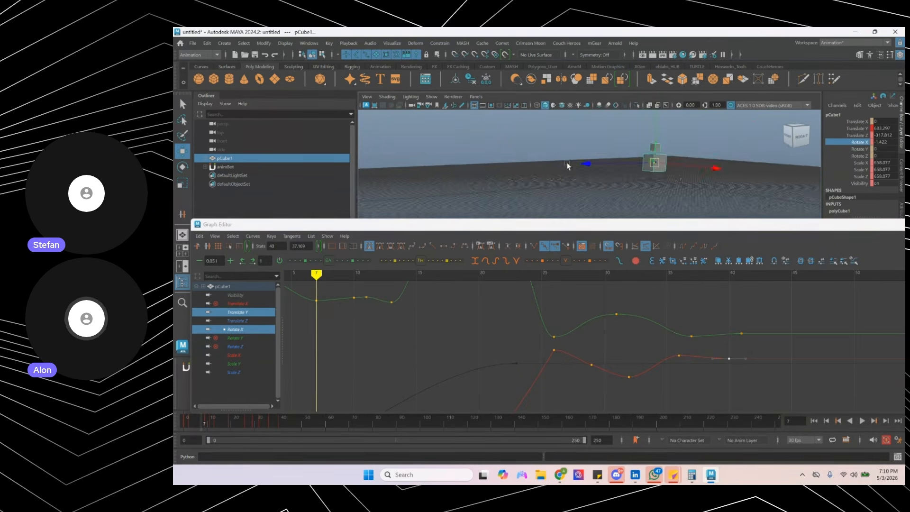
scroll(570, 166, up, 3)
alt+middle_drag(406, 342, 606, 300)
alt+shift+right_drag(606, 300, 510, 328)
alt+middle_drag(404, 293, 440, 313)
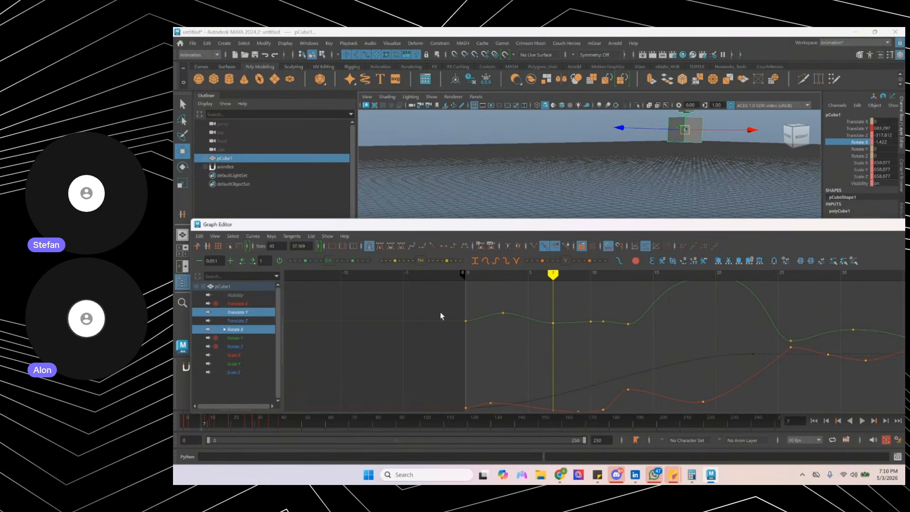
click(234, 321)
ctrl+click(238, 313)
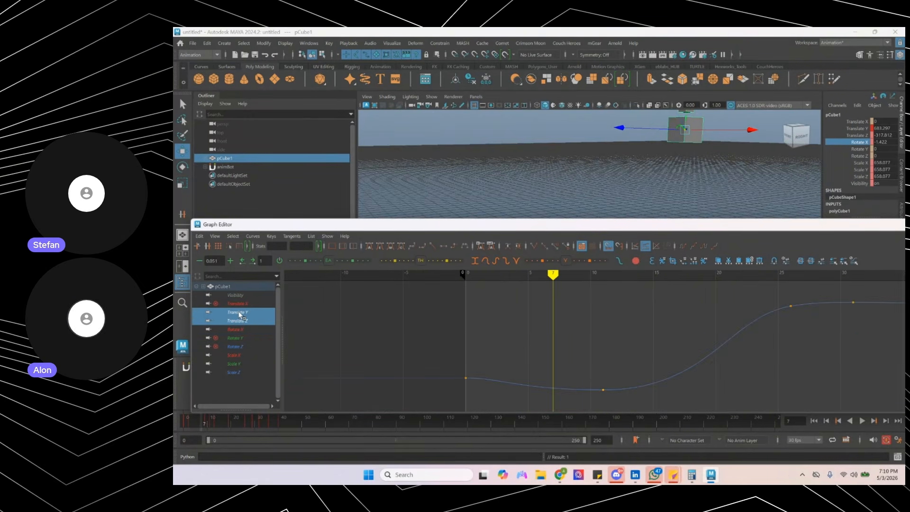
click(483, 275)
drag(483, 275, 464, 276)
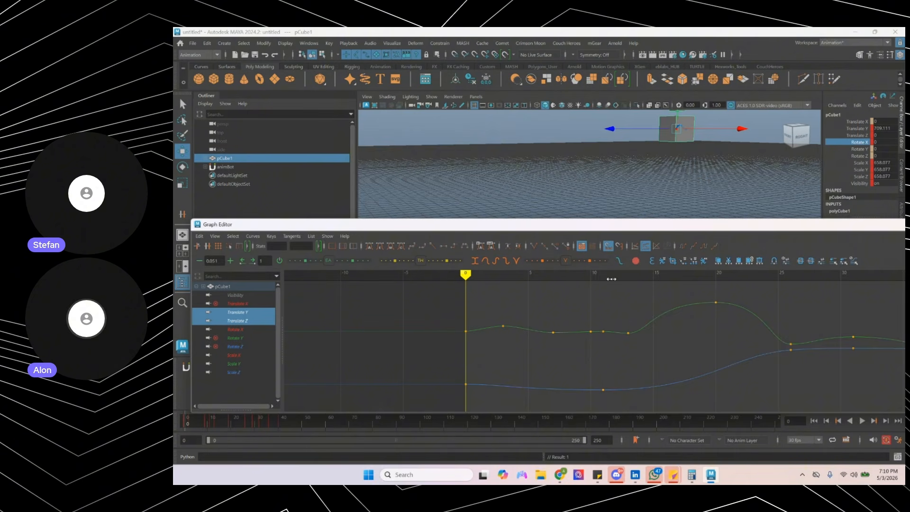
mouse_move(633, 164)
alt+mouse_down()
mouse_move(648, 170)
mouse_move(594, 176)
mouse_move(627, 179)
alt+mouse_up()
key(e)
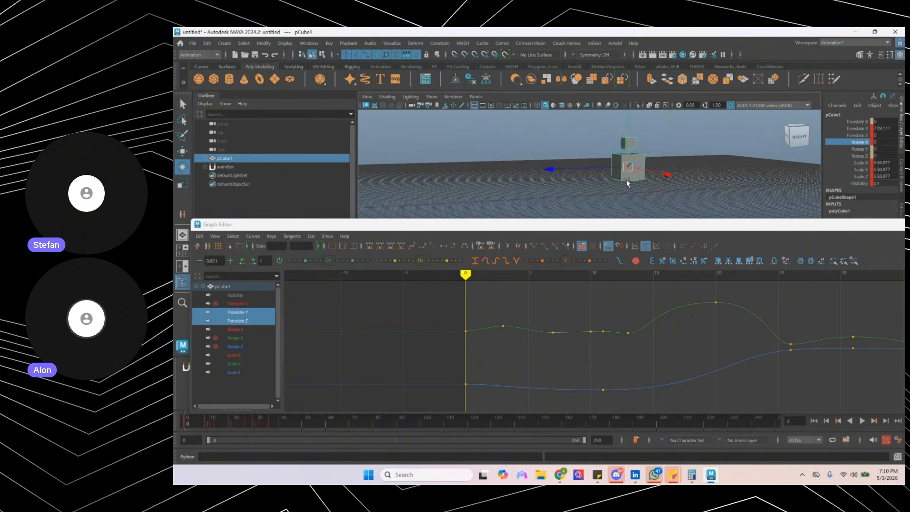
- Unmute the cube's Rotate Y channel and delete its second key around frame 24
click(861, 149)
right_click(863, 150)
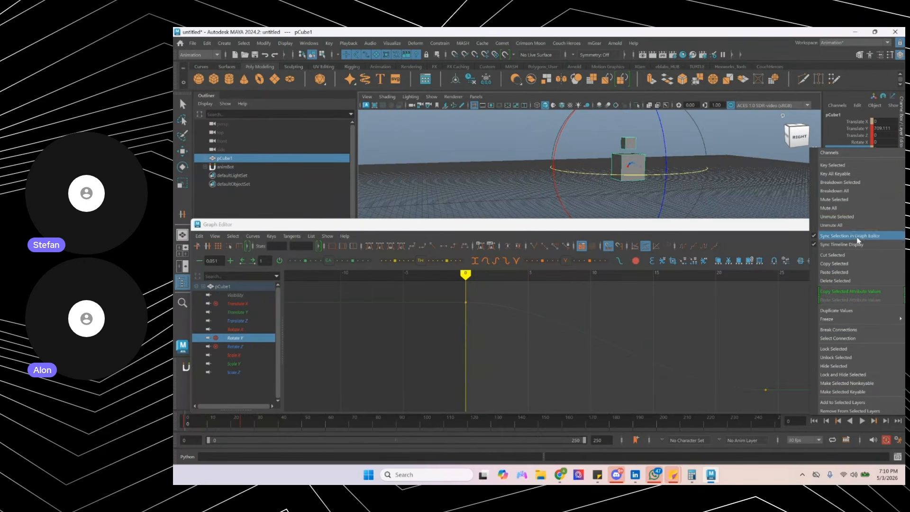
click(857, 218)
drag(696, 332, 816, 409)
key(Delete)
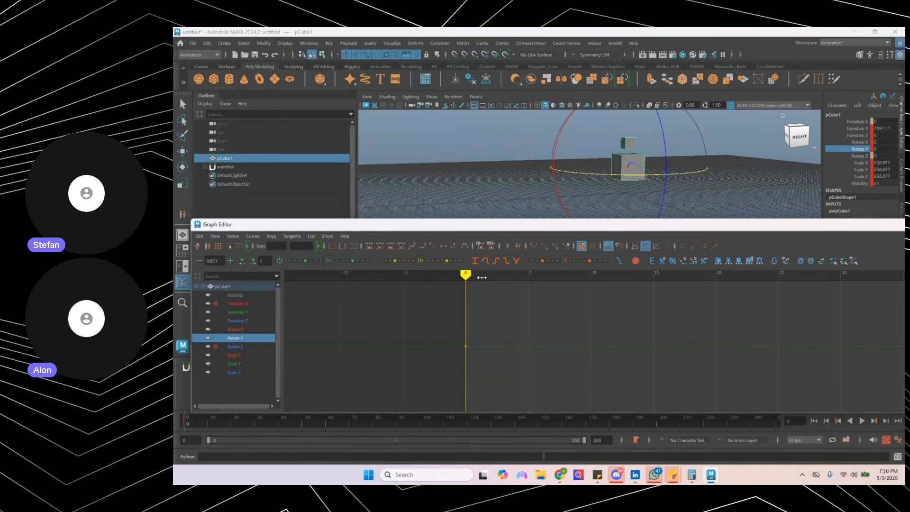
- Insert a Rotate Y key at frame 11 during the anticipation and raise it to about 26.231
alt+drag(664, 180, 617, 188)
key(alt+period)
key(alt+period)
key(alt+period)
key(alt+period)
key(alt+period)
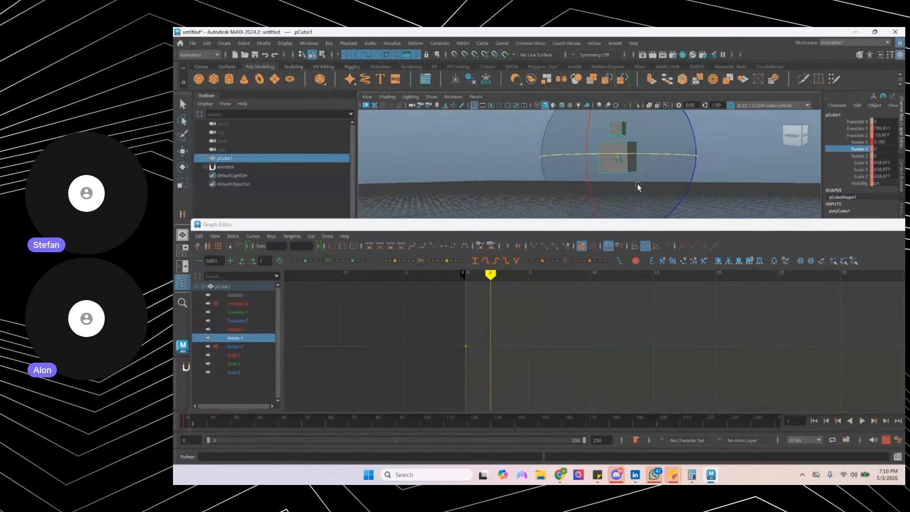
key(alt+period)
key(alt+period)
key(alt+period)
key(alt+period)
drag(422, 335, 498, 364)
key(i)
middle_drag(588, 357, 600, 358)
key(w)
shift+middle_drag(599, 358, 599, 349)
key(1)
alt+shift+right_drag(612, 311, 663, 370)
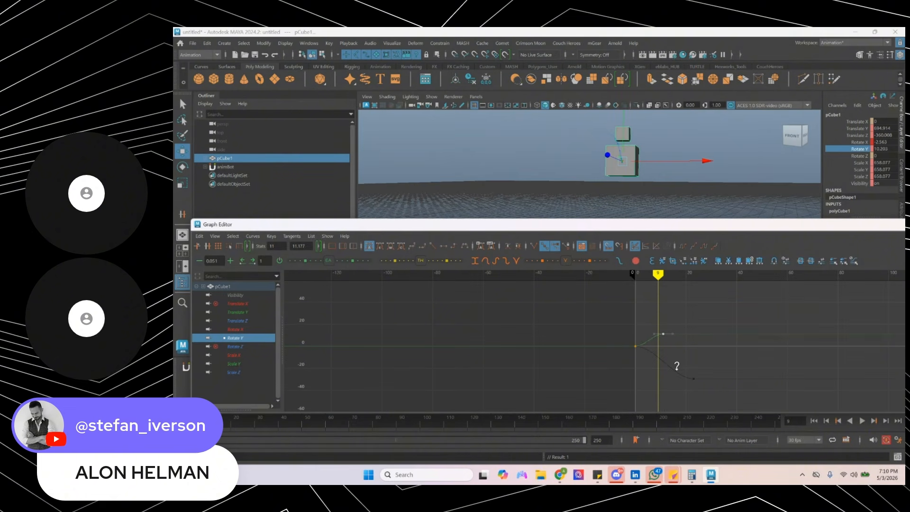
shift+middle_drag(677, 366, 678, 358)
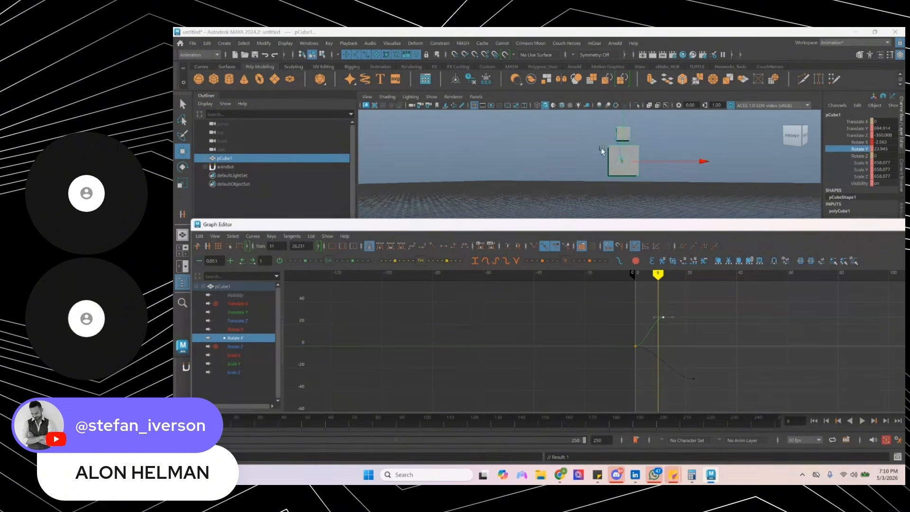
- Compare the cube's Y rotation at frames 0 and 11 from a raised viewing angle
alt+drag(601, 147, 672, 184)
alt+shift+right_drag(648, 348, 664, 332)
click(620, 276)
alt+drag(690, 166, 701, 162)
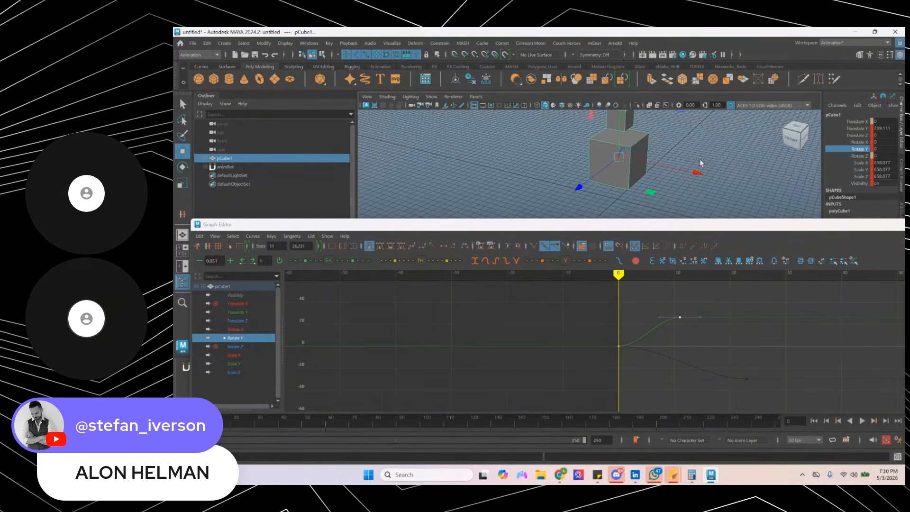
alt+right_drag(701, 163, 614, 167)
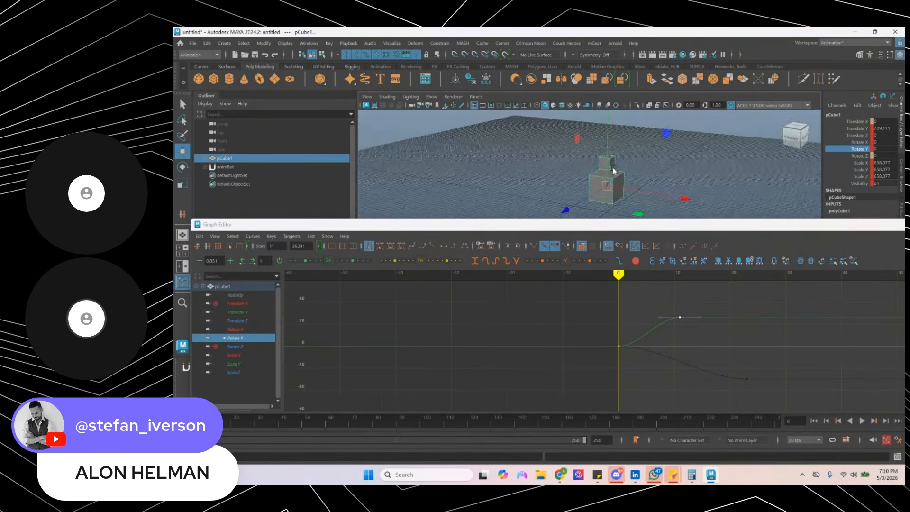
alt+drag(614, 168, 622, 148)
key(period)
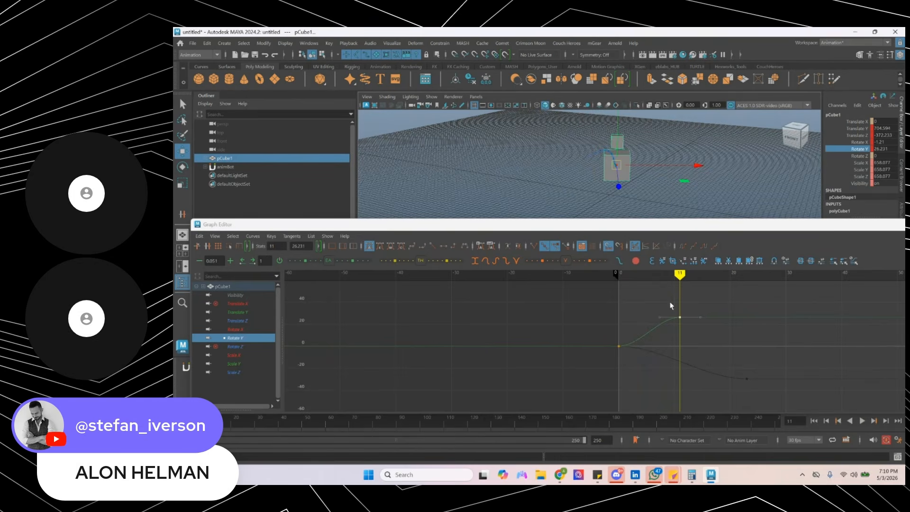
- Lengthen the incoming tangent of the Rotate Y key at frame 11 and play back the anticipation turn
alt+middle_drag(671, 308, 669, 294)
drag(670, 295, 685, 317)
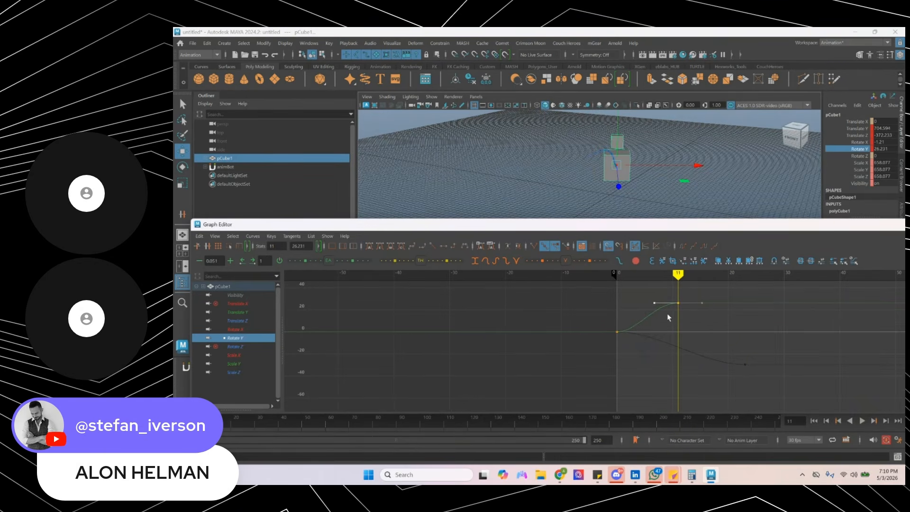
middle_drag(669, 318, 657, 313)
click(621, 272)
key(alt+v)
key(alt+v)
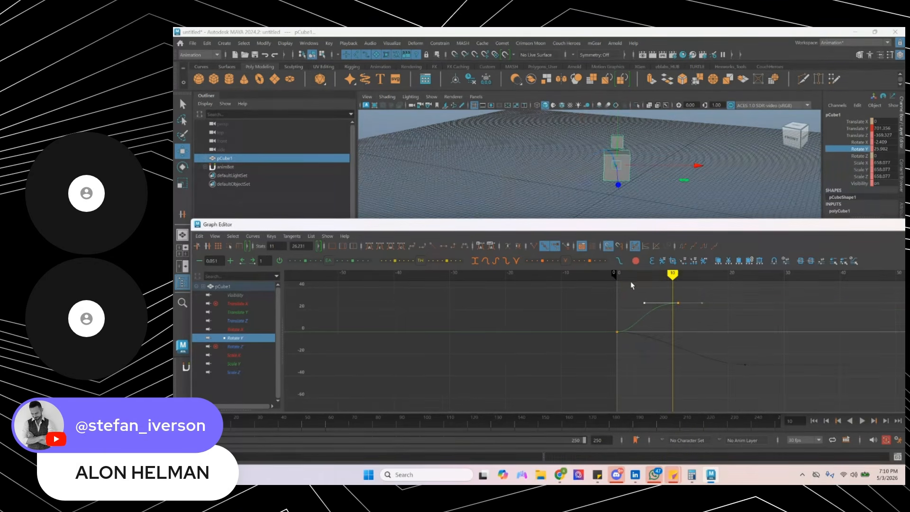
mouse_move(663, 193)
alt+mouse_down()
mouse_move(632, 179)
mouse_move(588, 179)
mouse_move(670, 181)
alt+mouse_up()
key(e)
key(e)
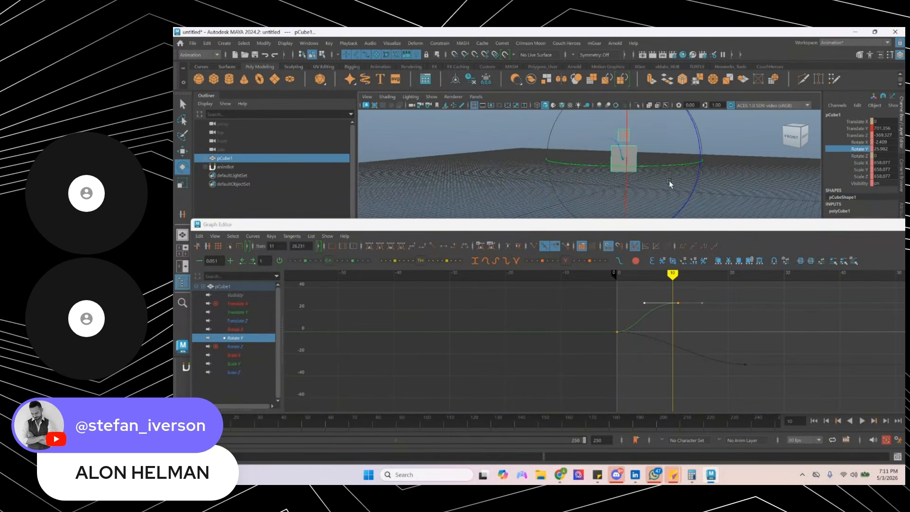
- Unmute the cube's Rotate Z channel and delete its second key around frame 24
click(254, 348)
right_click(842, 160)
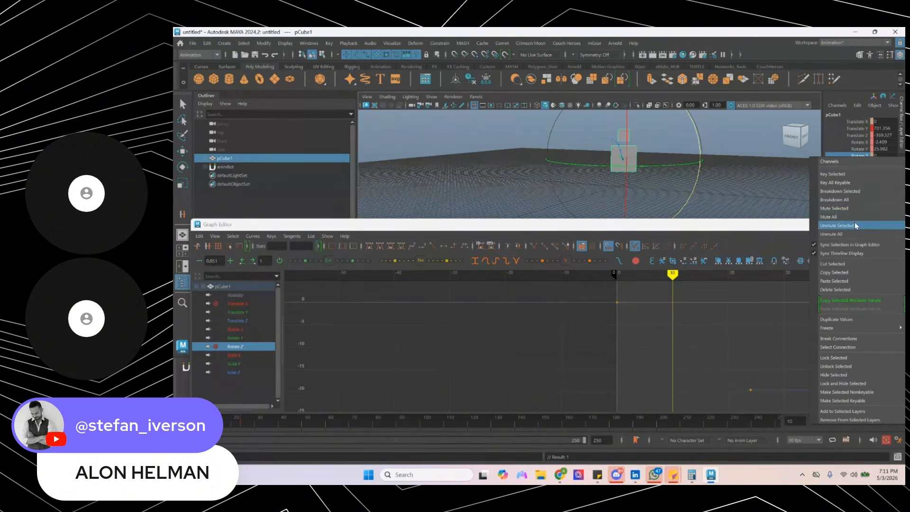
click(839, 225)
drag(718, 368, 782, 409)
key(Delete)
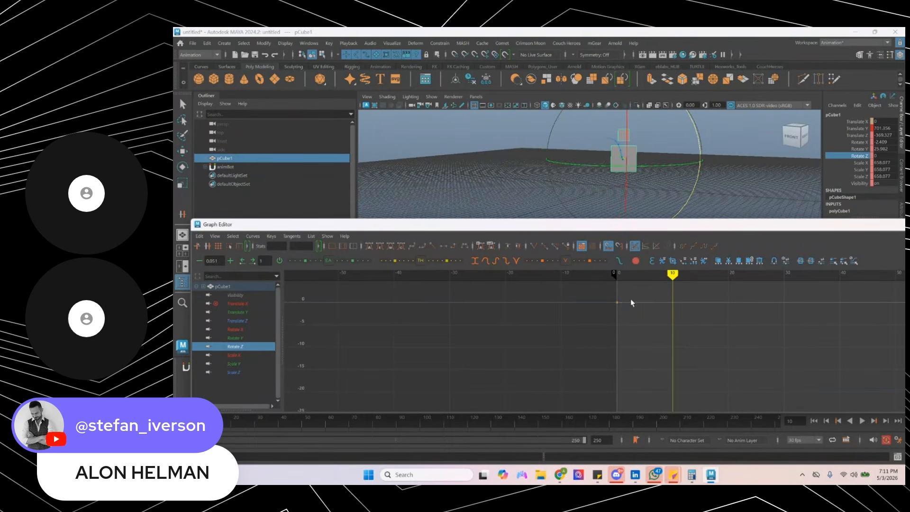
- Try a Rotate Z key at frame 11 raised to about 5.947, and undo both its value and its insertion
click(617, 302)
key(i)
middle_click(678, 328)
key(w)
middle_drag(685, 330, 691, 303)
key(e)
alt+drag(633, 161, 643, 169)
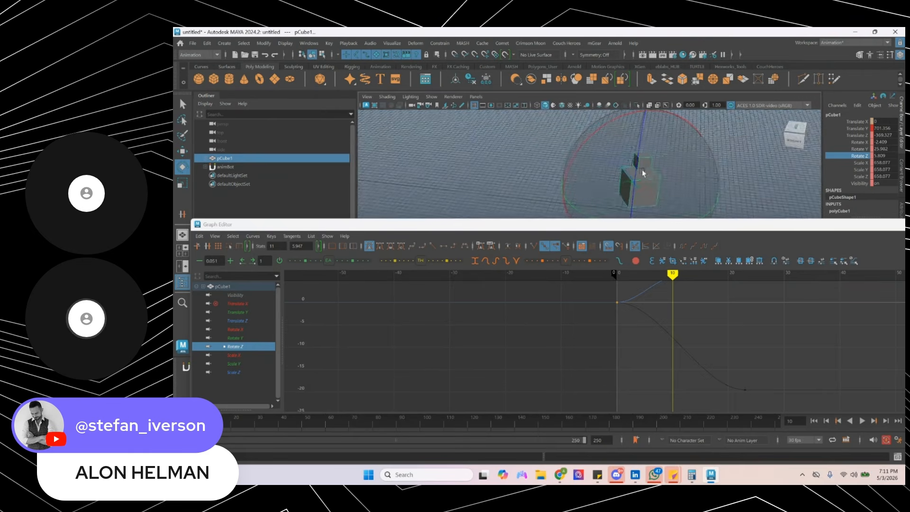
key(ctrl+z)
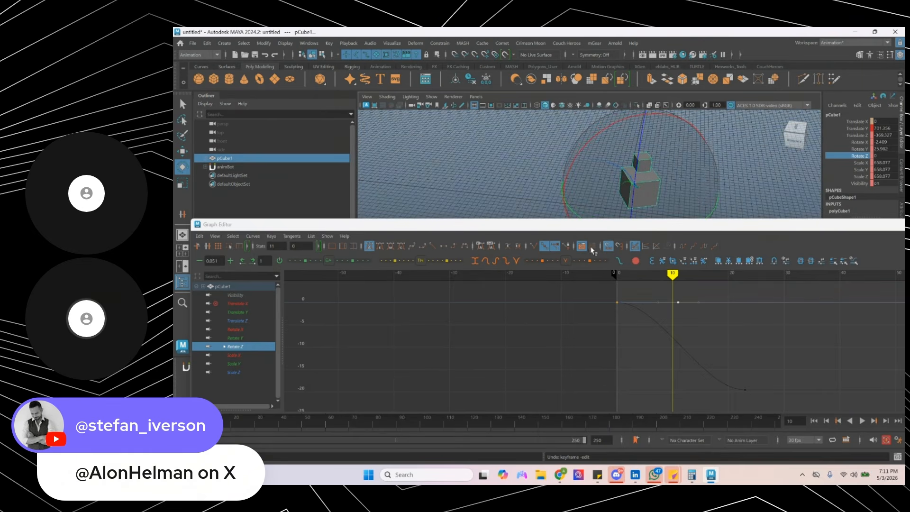
key(ctrl+z)
alt+drag(637, 147, 672, 164)
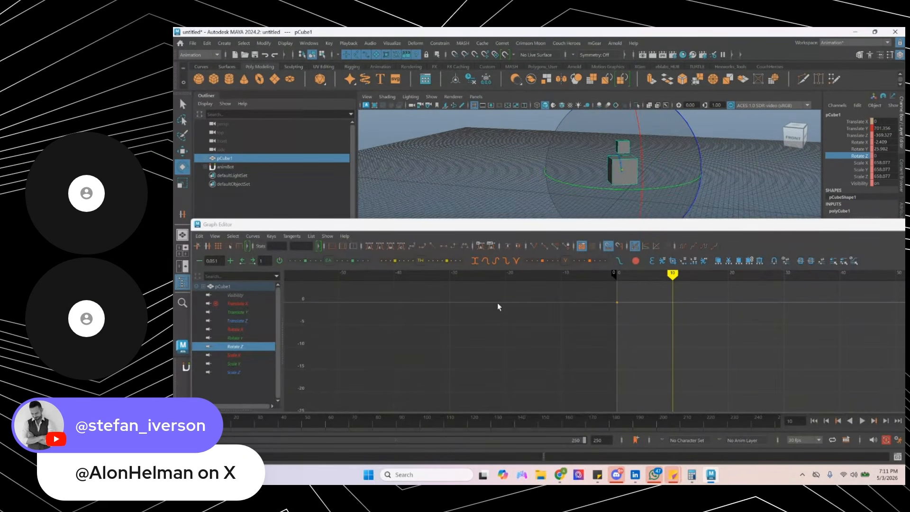
- Insert Rotate Y keys at frames 15 and 25 on the cube's curve
click(236, 338)
key(f)
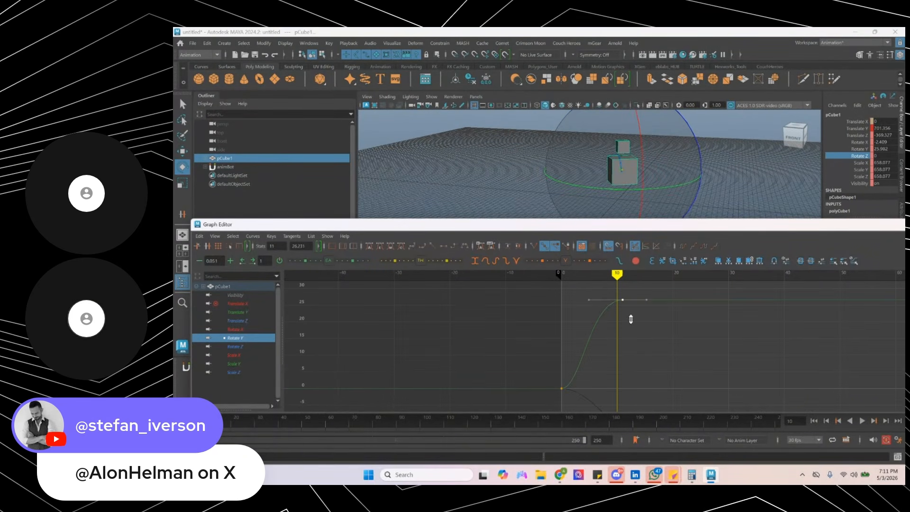
mouse_move(605, 299)
mouse_down()
mouse_move(572, 299)
mouse_move(592, 309)
mouse_up()
key(i)
middle_click(647, 331)
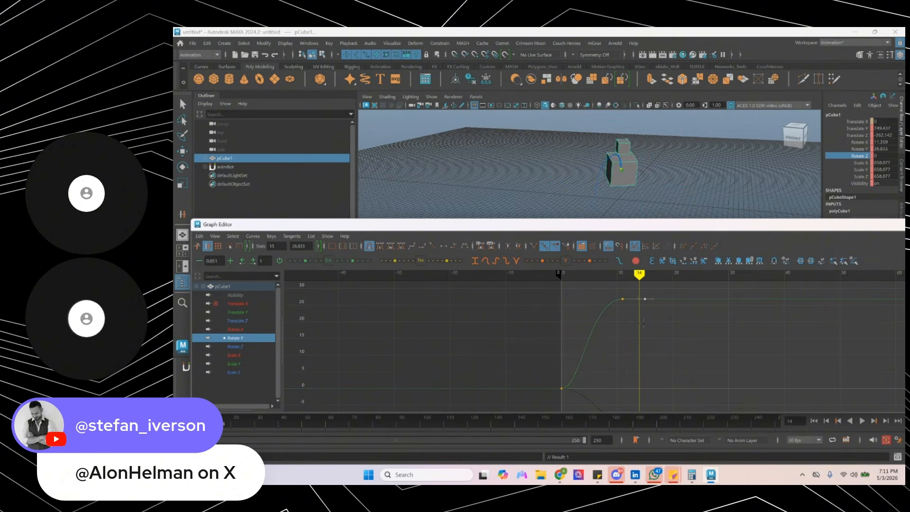
drag(641, 331, 669, 331)
middle_click(700, 314)
key(w)
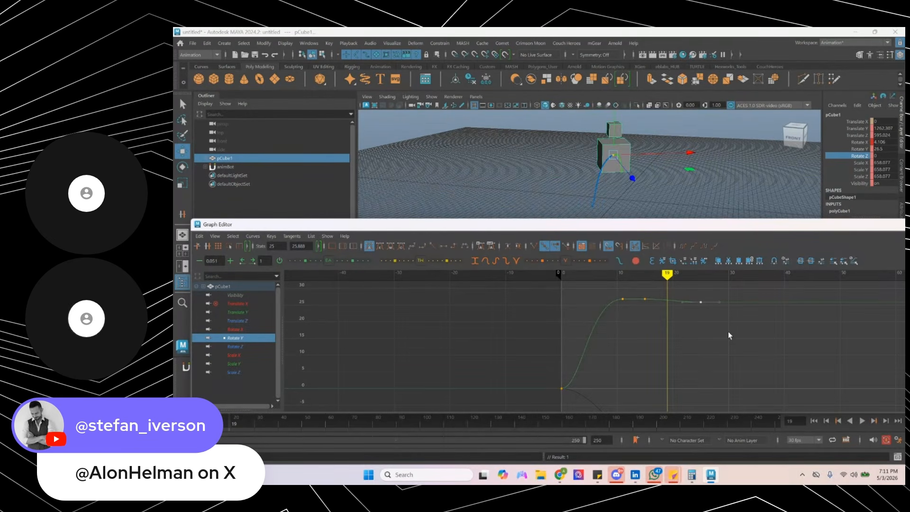
- Raise the Rotate Y key at frame 25 to about 32.76 and check the turn in the air
drag(637, 287, 654, 313)
alt+middle_drag(655, 325, 638, 356)
drag(643, 338, 661, 316)
alt+middle_drag(650, 182, 656, 149)
key(alt+period)
key(alt+period)
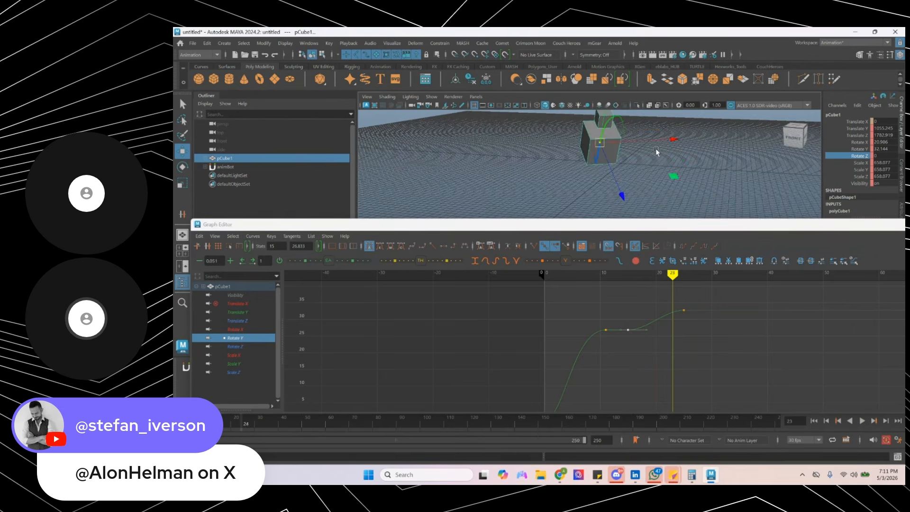
- Show Translate Y alongside Rotate Y and shift the Rotate Y key at frame 25 to frame 24
ctrl+click(247, 312)
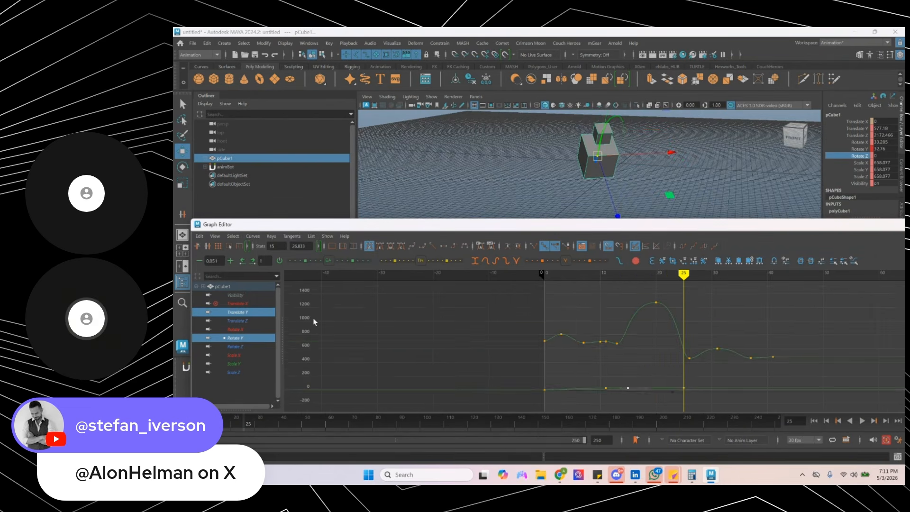
alt+middle_drag(644, 349, 598, 348)
alt+shift+right_drag(588, 348, 628, 353)
alt+middle_drag(617, 364, 660, 329)
drag(653, 334, 675, 378)
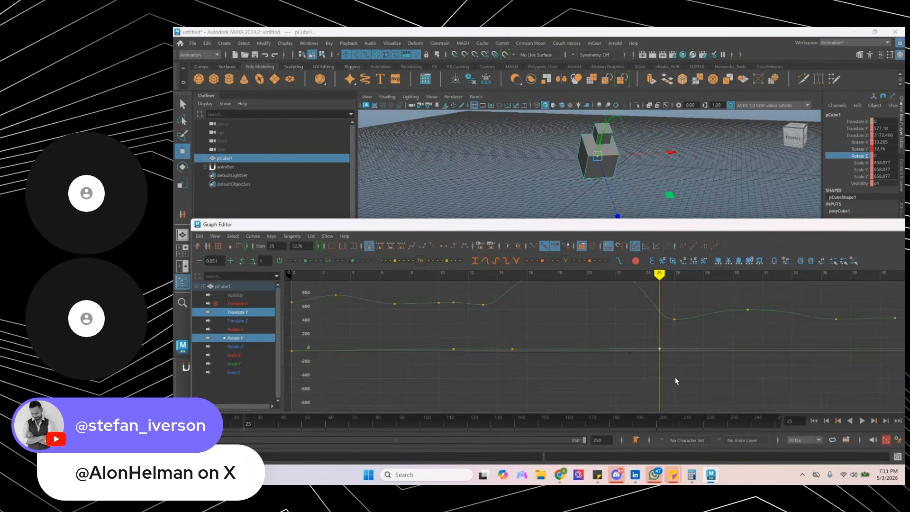
key(i)
key(alt+comma)
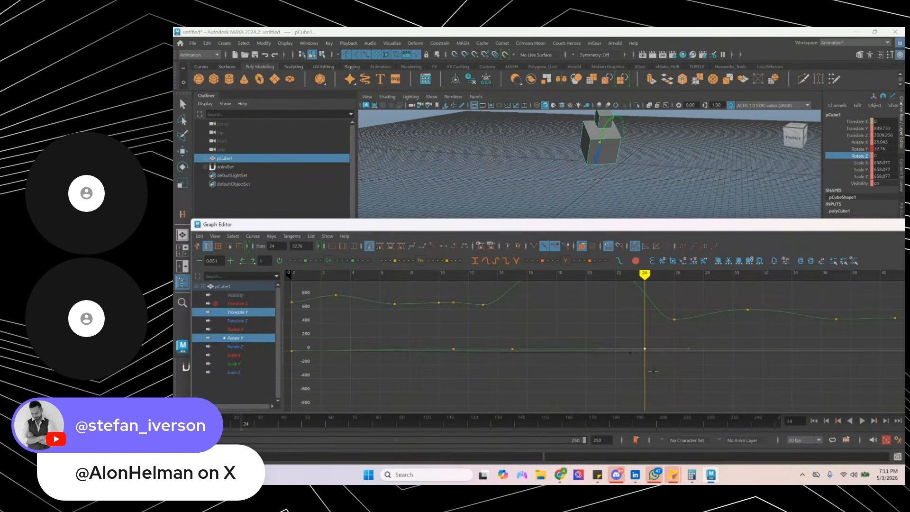
- Insert a Rotate Y key at frame 27, lower it to about -29.679, and play back the landing twist
key(alt+period)
key(alt+period)
key(alt+period)
middle_click(690, 353)
key(w)
shift+middle_drag(690, 352, 690, 358)
key(alt+v)
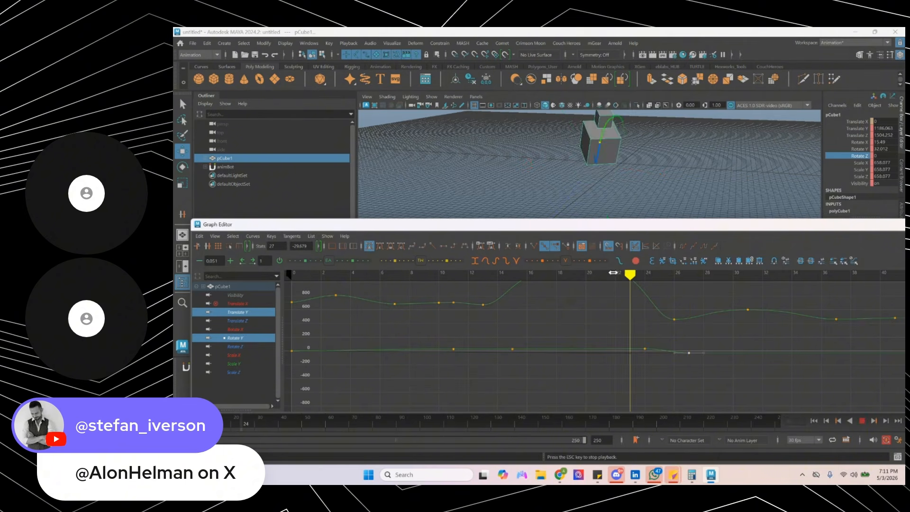
key(Escape)
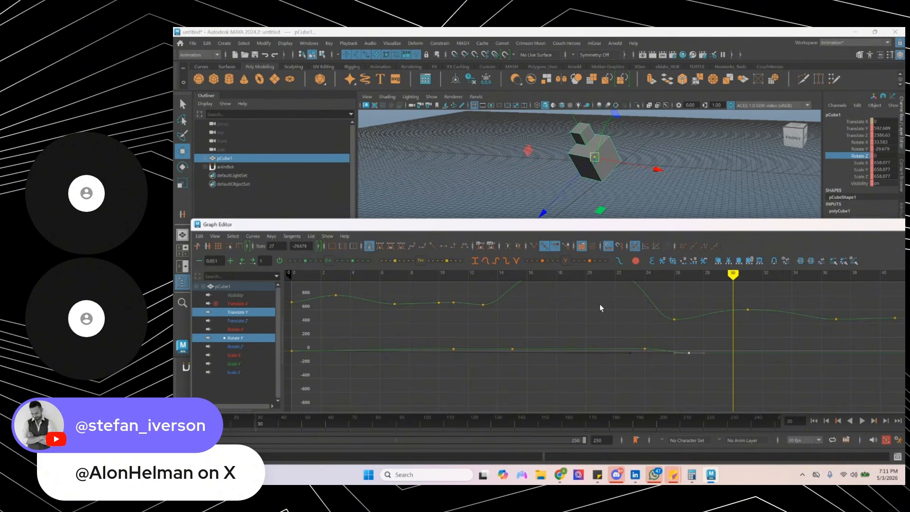
- Examine the Rotate X curve and compare the cube's landing poses between frames 25 and 30
click(240, 330)
key(f)
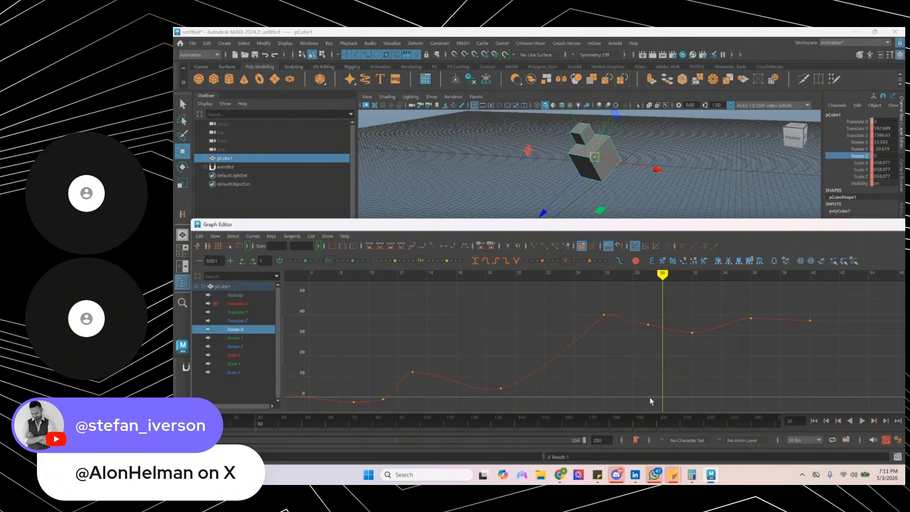
key(alt+comma)
key(alt+comma)
key(alt+comma)
key(alt+comma)
key(alt+comma)
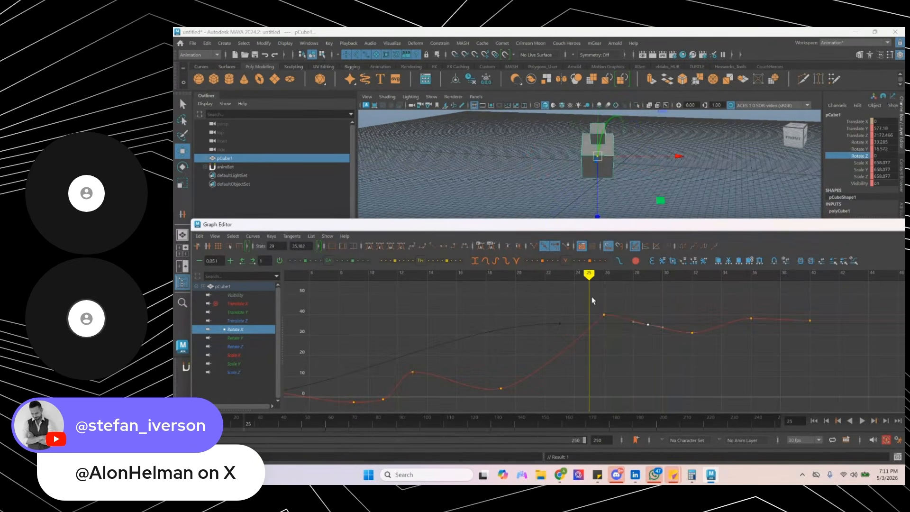
key(alt+period)
key(alt+period)
key(alt+period)
key(alt+period)
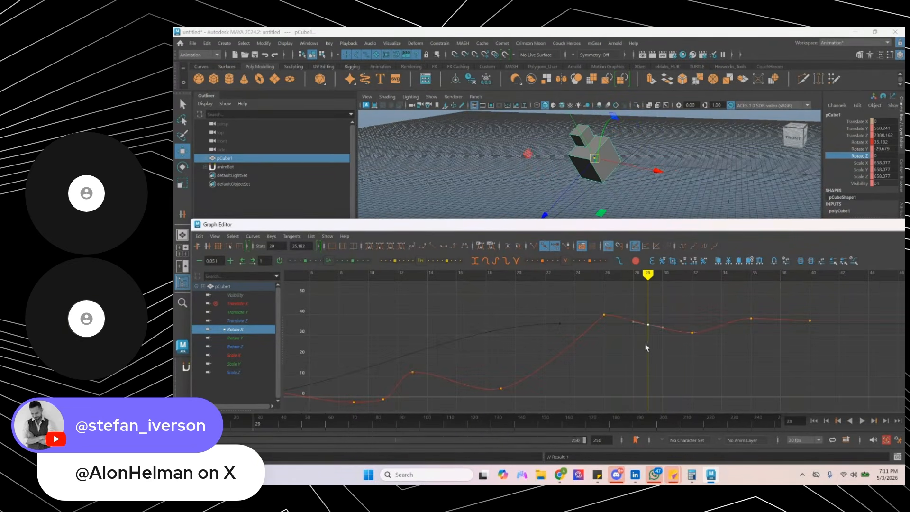
- Blend the Rotate X keys from frame 29 to 40 toward the landing key's value to soften the settle
alt+middle_drag(647, 347, 550, 345)
drag(540, 295, 729, 360)
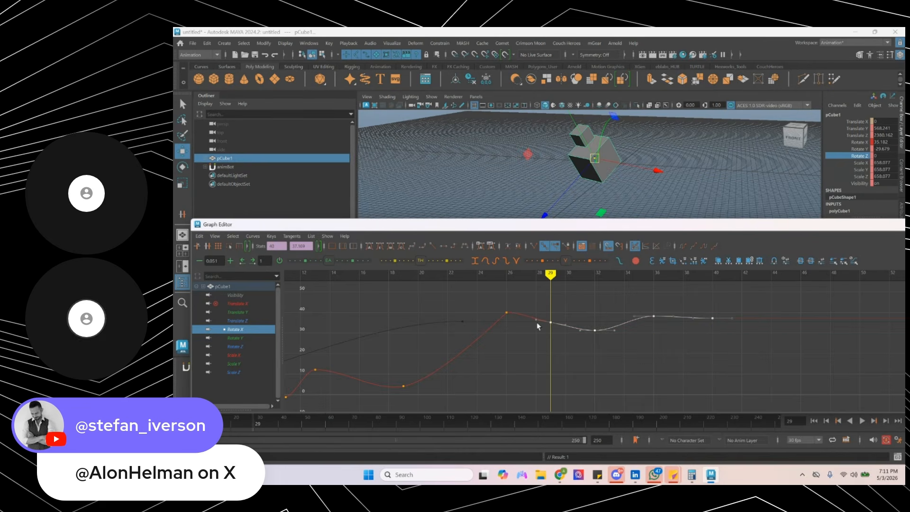
click(543, 262)
click(543, 262)
click(543, 262)
click(543, 262)
click(542, 262)
click(543, 262)
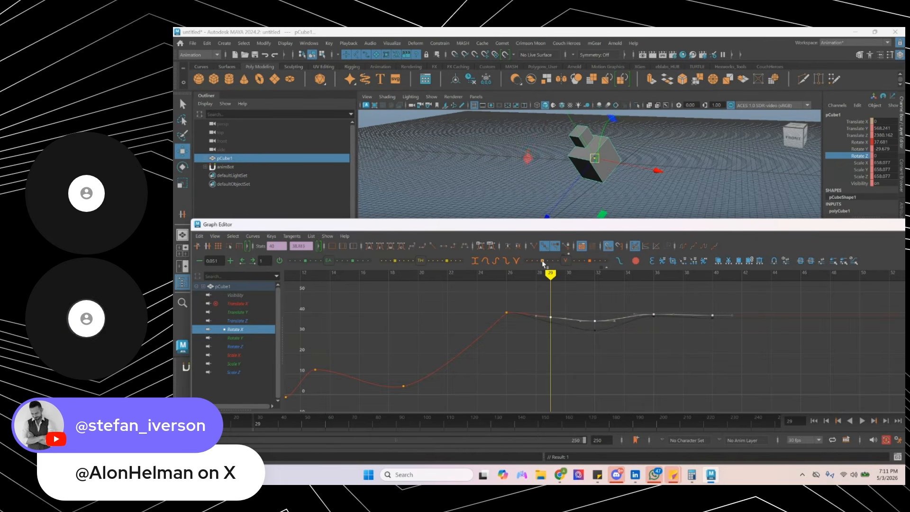
click(543, 261)
click(542, 262)
- Review the Rotate X settle curve and play back the jump from several viewing angles
alt+shift+right_drag(452, 327, 443, 279)
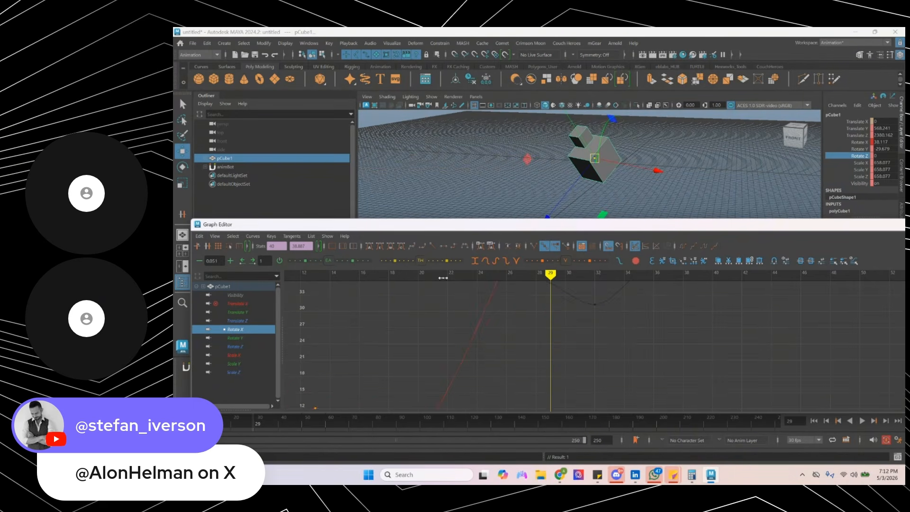
key(comma)
key(comma)
alt+middle_drag(511, 320, 514, 380)
key(period)
key(period)
key(period)
key(alt+v)
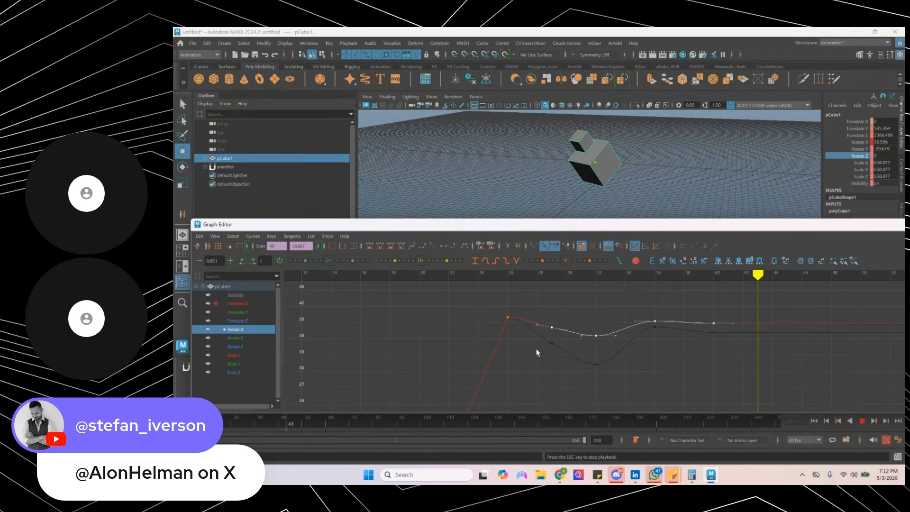
key(alt+v)
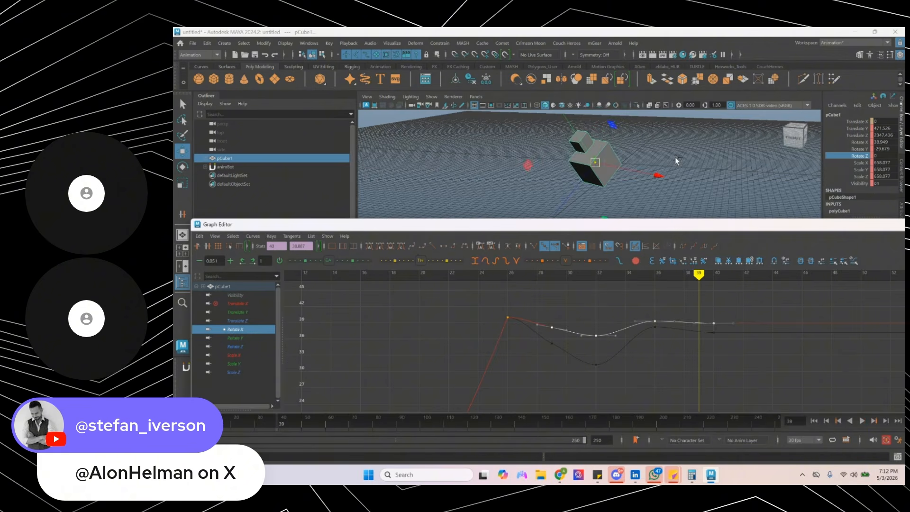
alt+drag(675, 158, 622, 142)
drag(384, 274, 331, 274)
alt+drag(533, 182, 571, 185)
key(alt+v)
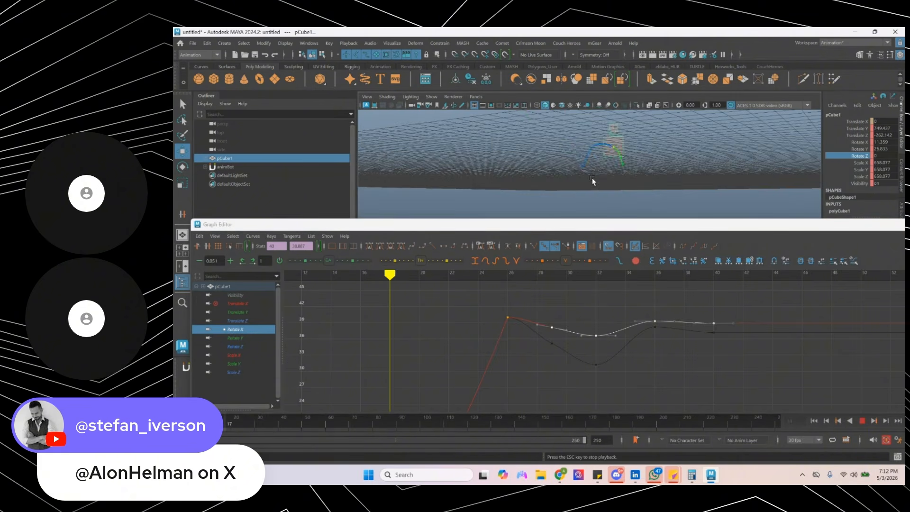
key(alt+v)
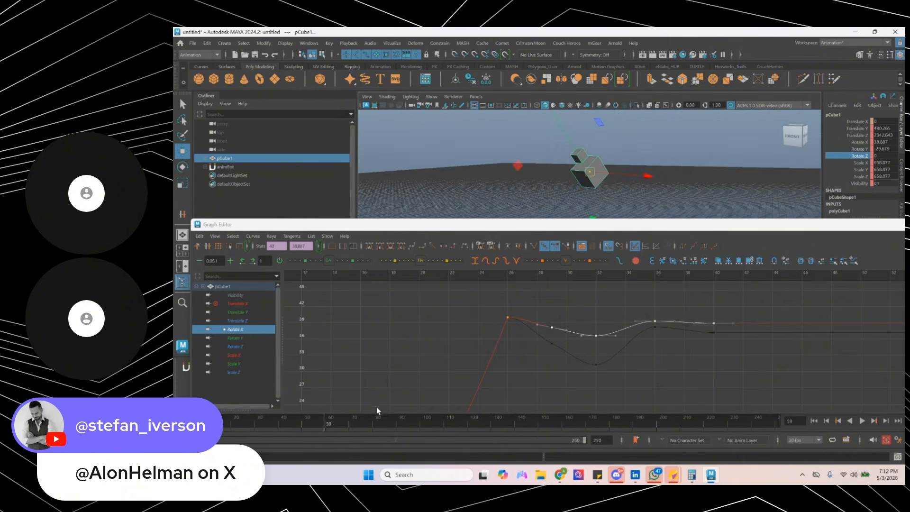
- Shorten the playback range to end at frame 65 and replay the jump
drag(584, 442, 313, 440)
key(alt+v)
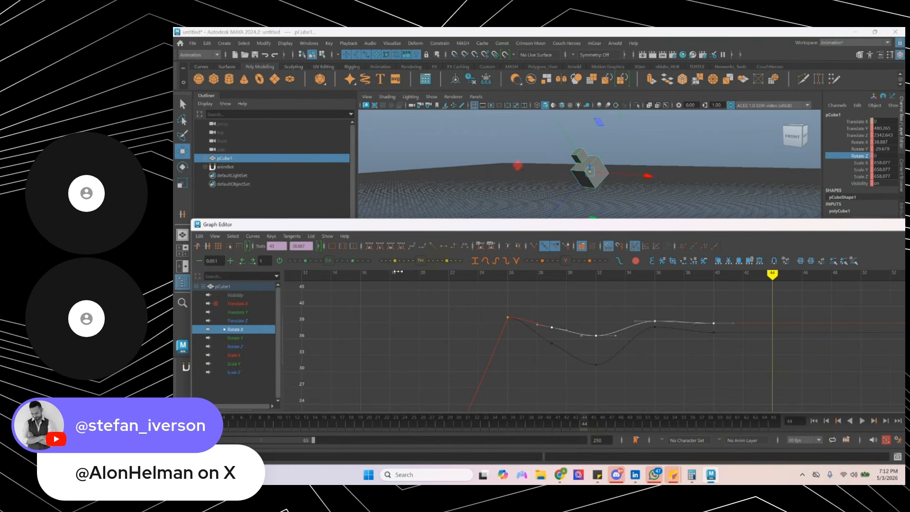
key(Escape)
- Try tilting the cube about its Z axis at frame 20, and undo the rotation
drag(414, 275, 420, 294)
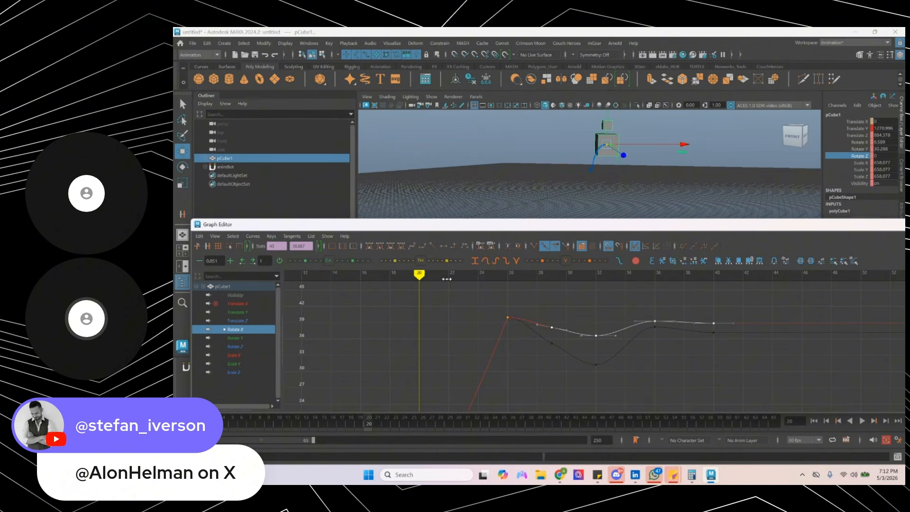
key(e)
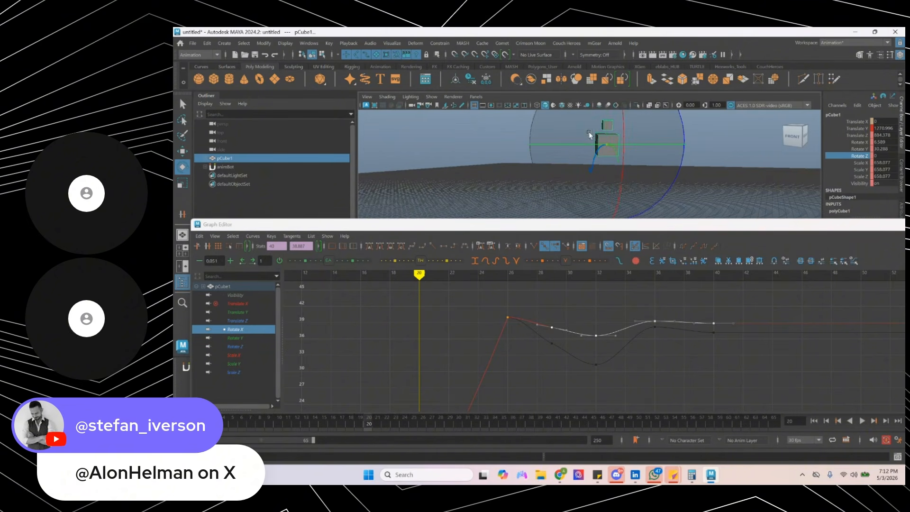
drag(574, 131, 627, 124)
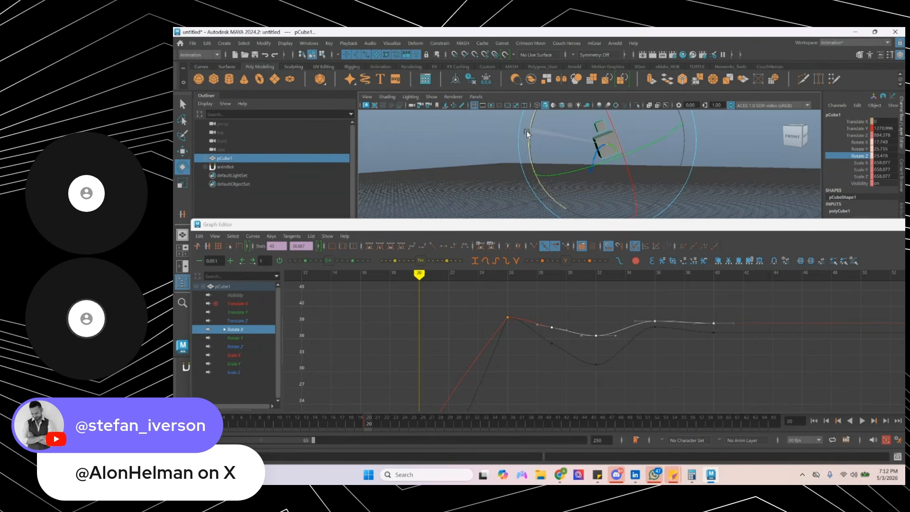
key(ctrl+z)
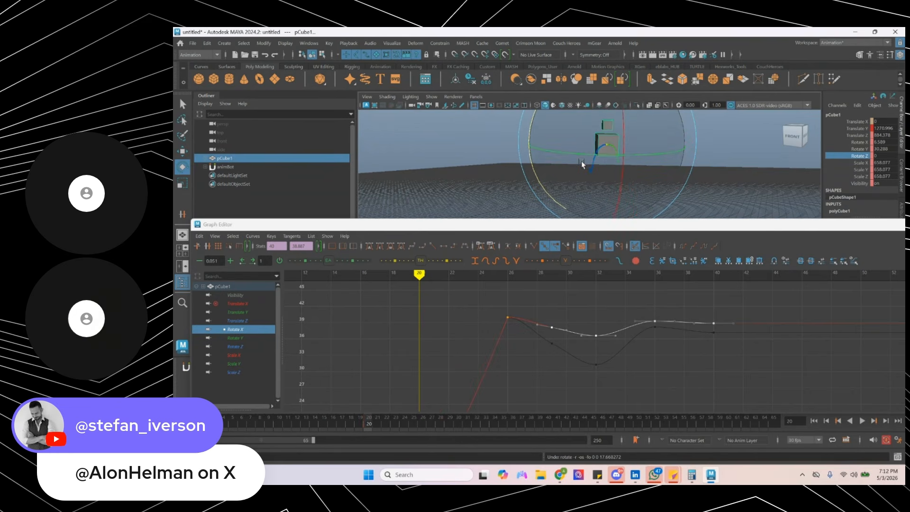
- Inspect the cube's pose at frame 25 from different angles and select the small upper cube
mouse_move(596, 158)
alt+mouse_down()
mouse_move(589, 146)
mouse_move(612, 167)
mouse_move(614, 155)
mouse_move(649, 174)
mouse_move(651, 160)
mouse_move(628, 175)
mouse_move(604, 146)
alt+mouse_up()
key(w)
key(e)
key(period)
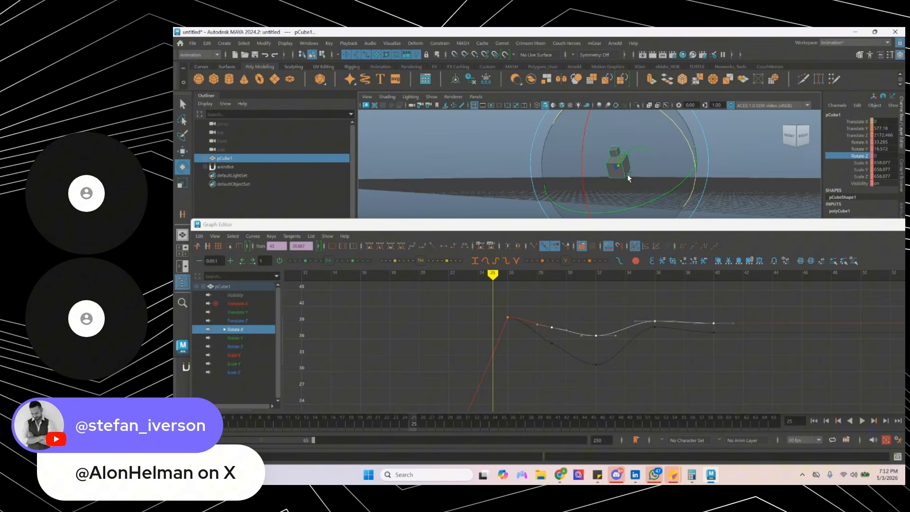
key(q)
click(616, 136)
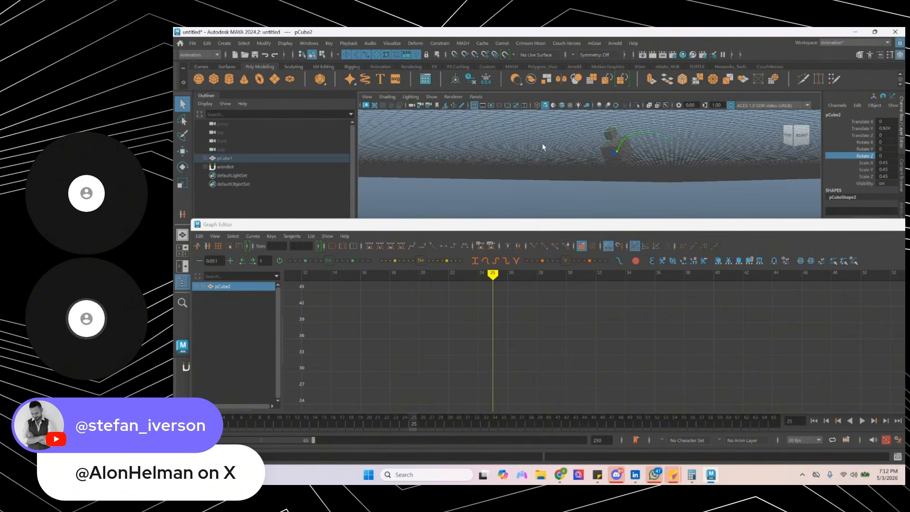
alt+drag(543, 148, 574, 168)
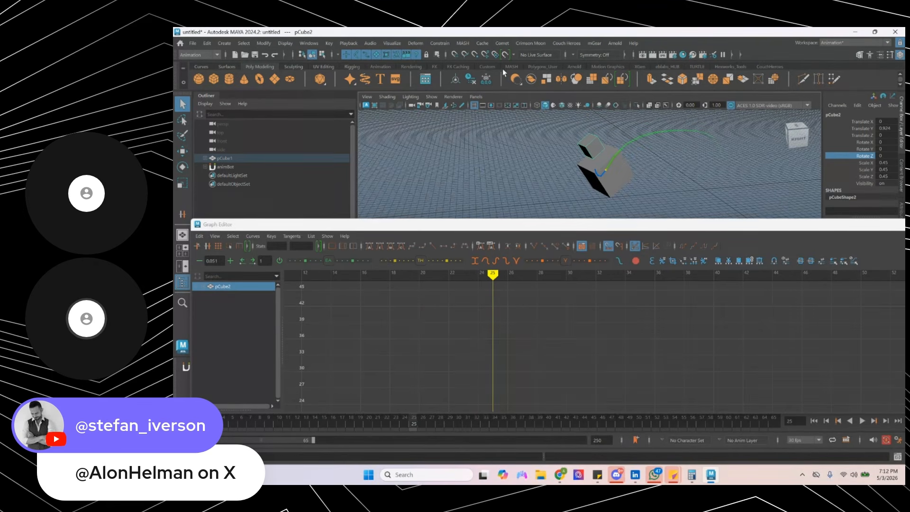
- Bake the small upper cube to a world-space control over frames 0 to 65 with the WS2 tool, including all translates and rotates
click(668, 67)
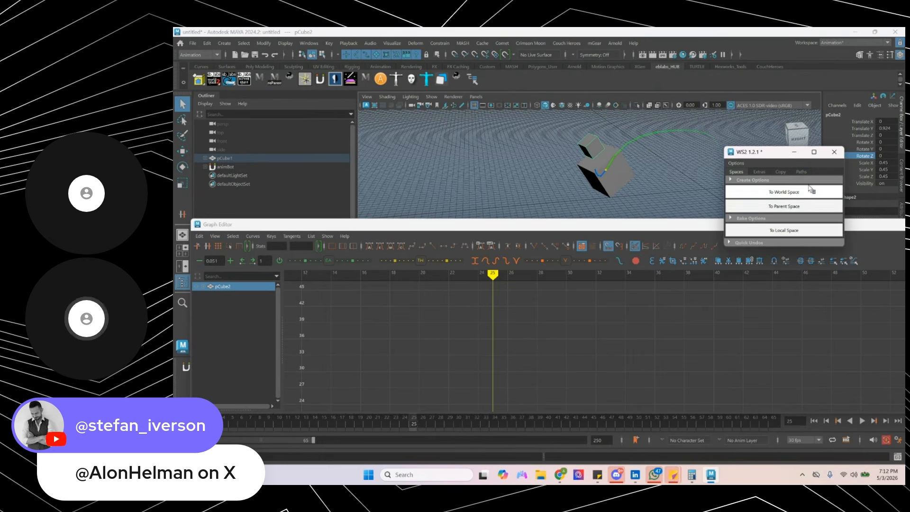
click(805, 181)
click(769, 213)
click(785, 226)
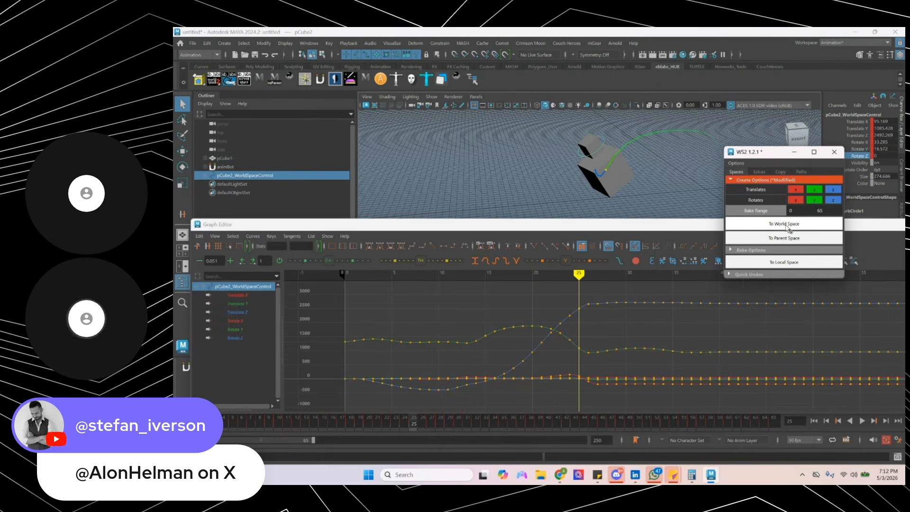
click(796, 152)
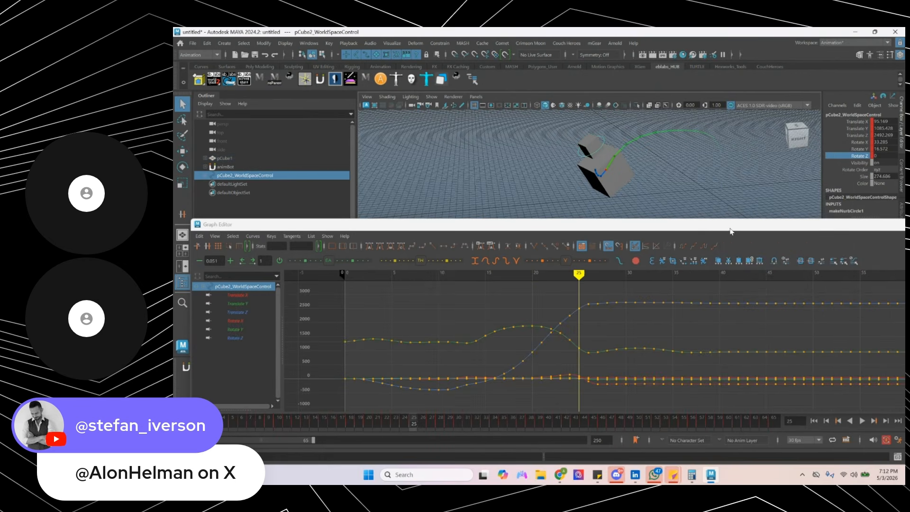
- Try offsetting all of the world-space control's curves one frame later, and undo the shift
drag(731, 232, 689, 274)
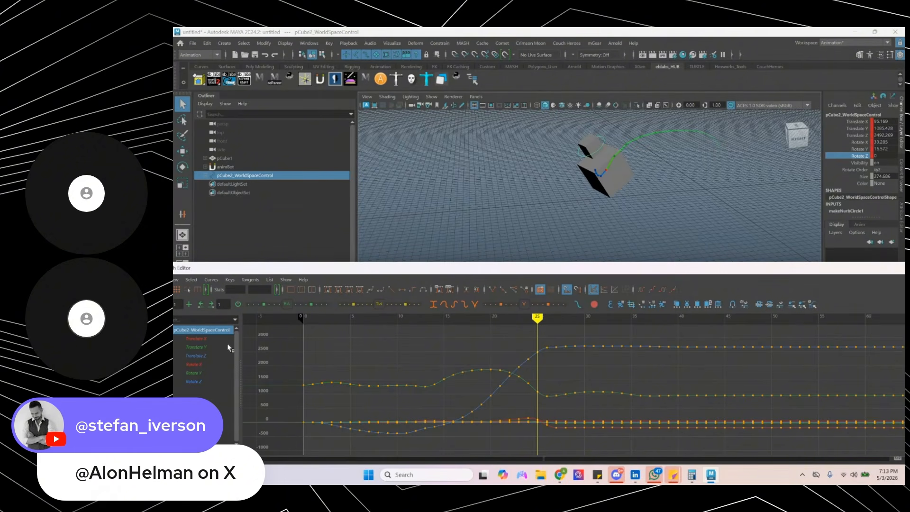
key(a)
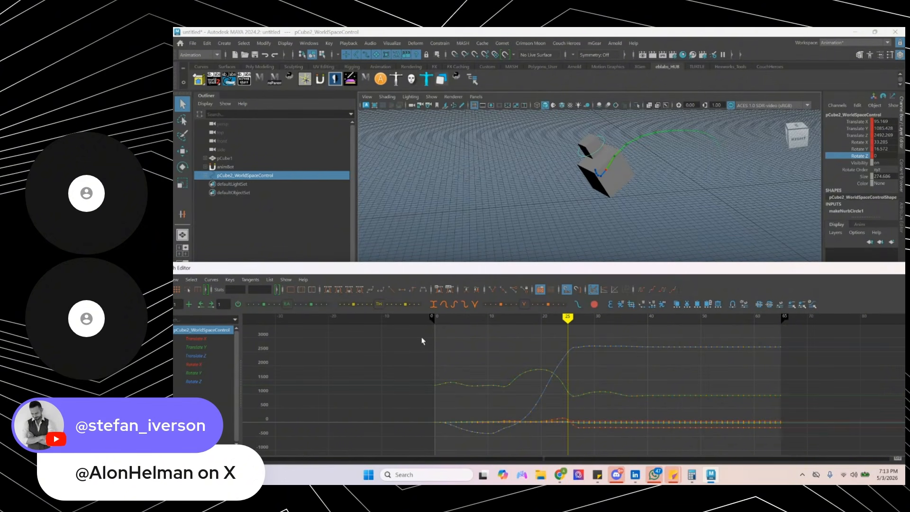
drag(505, 399, 886, 454)
key(w)
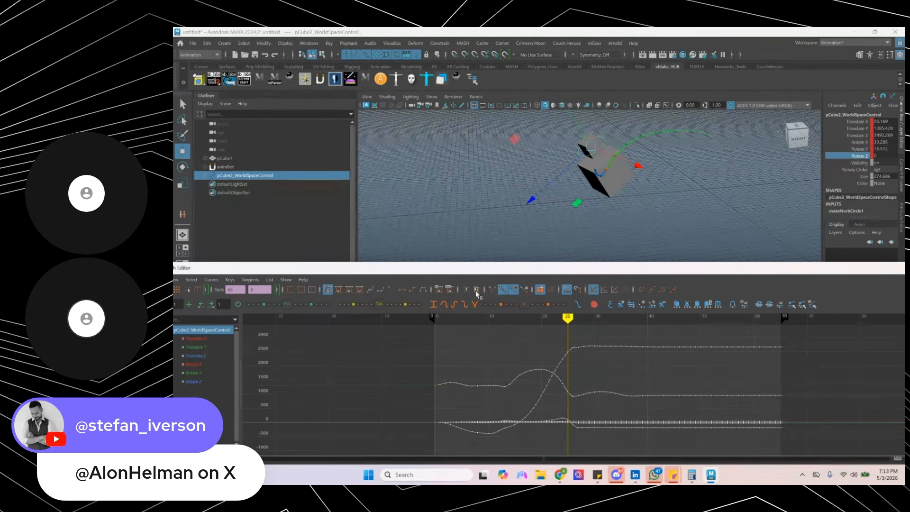
shift+middle_drag(468, 372, 471, 372)
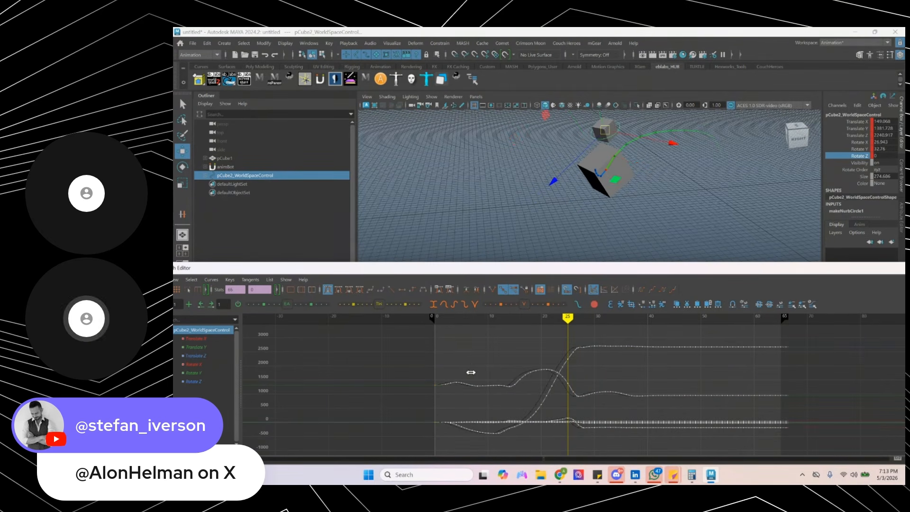
key(ctrl+z)
- Isolate the control's Translate Y curve, shift its keys about 0.4 frame later, and play back the jump
click(200, 348)
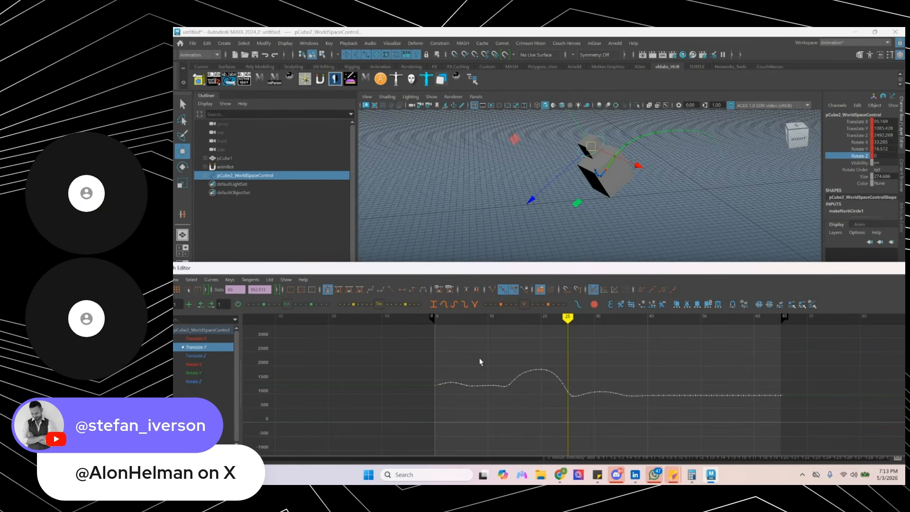
alt+middle_drag(432, 378, 461, 385)
alt+right_drag(461, 384, 493, 370)
shift+middle_drag(385, 378, 391, 379)
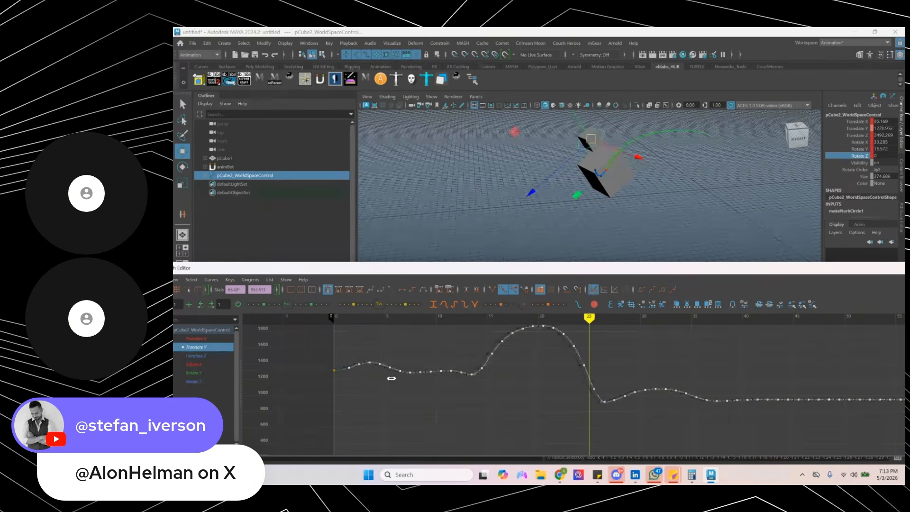
key(alt+v)
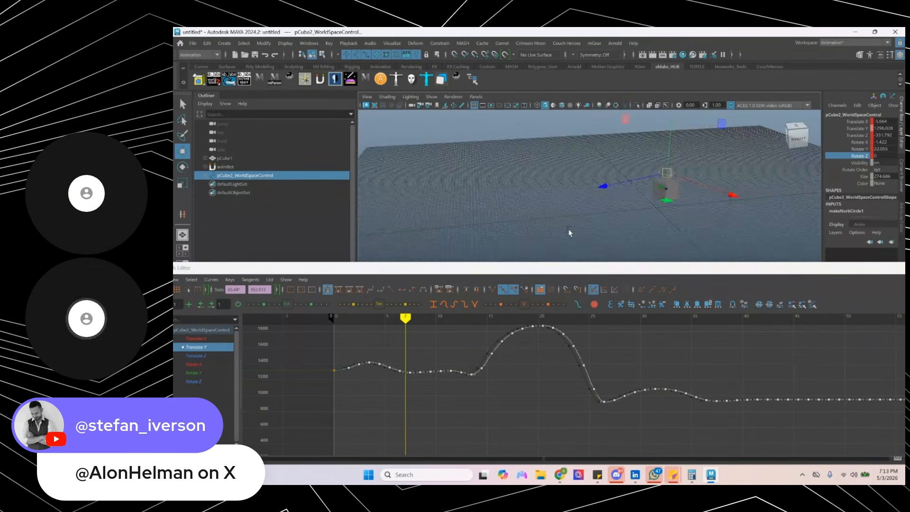
key(Escape)
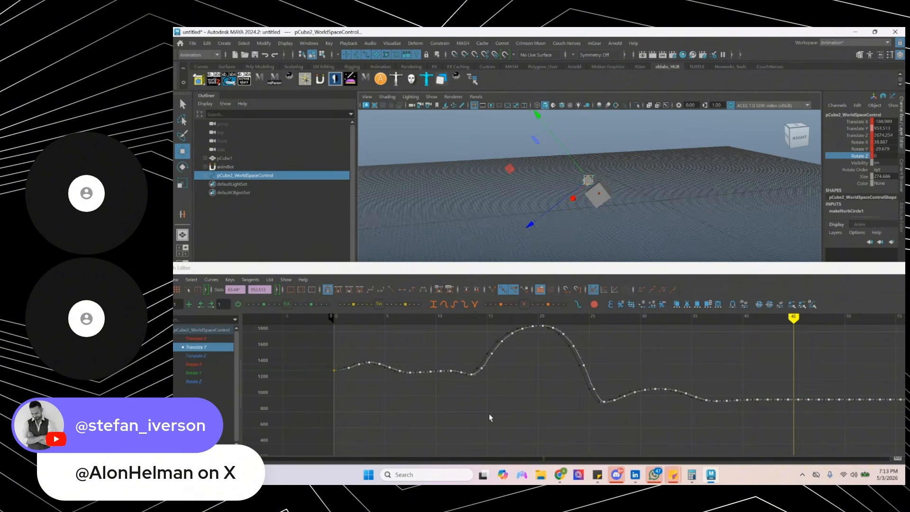
key(alt+v)
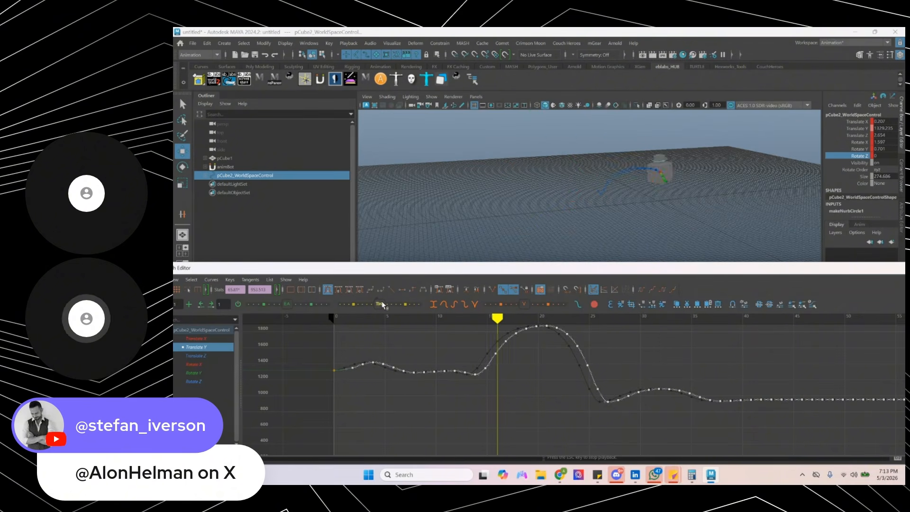
key(Escape)
shift+middle_drag(379, 346, 380, 346)
shift+middle_drag(380, 391, 374, 390)
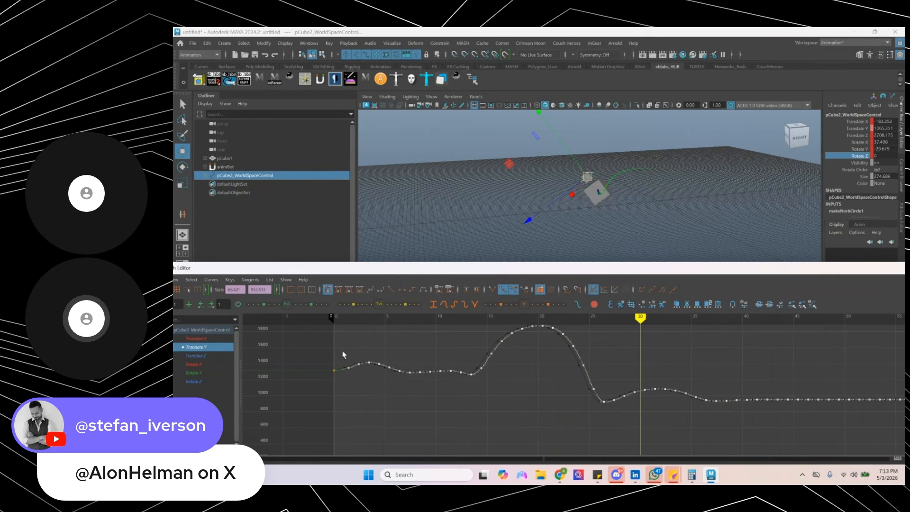
- Shift the Translate Y keys after frame 0 to about one frame ahead of their original timing
drag(361, 377, 360, 377)
alt+shift+right_drag(358, 337, 359, 348)
drag(358, 348, 801, 450)
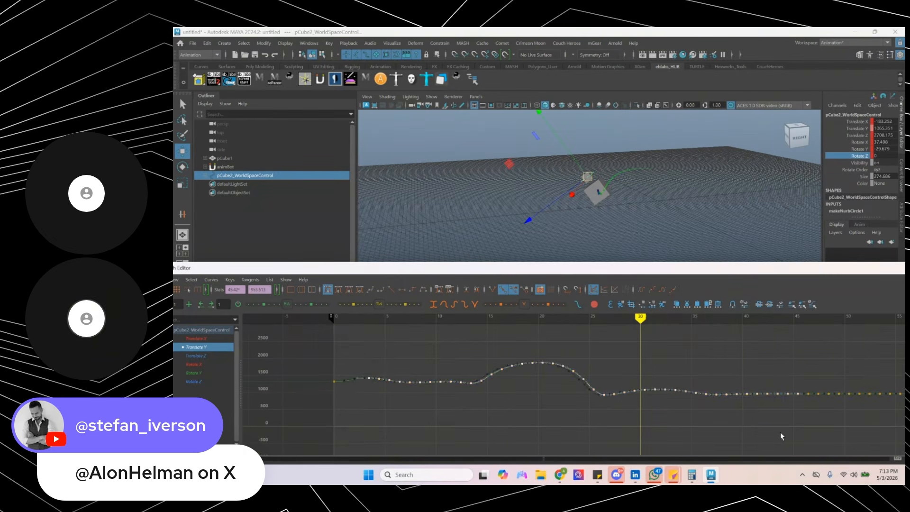
alt+shift+right_drag(781, 433, 646, 359)
shift+drag(673, 372, 754, 411)
alt+shift+right_drag(418, 398, 626, 408)
alt+middle_drag(380, 419, 616, 411)
shift+middle_drag(616, 411, 592, 409)
- Raise the control's Translate Y key at frame 24 to delay the upper cube's fall
mouse_move(317, 323)
mouse_down()
mouse_move(285, 322)
mouse_move(712, 343)
mouse_move(566, 347)
mouse_move(579, 326)
mouse_move(793, 336)
mouse_up()
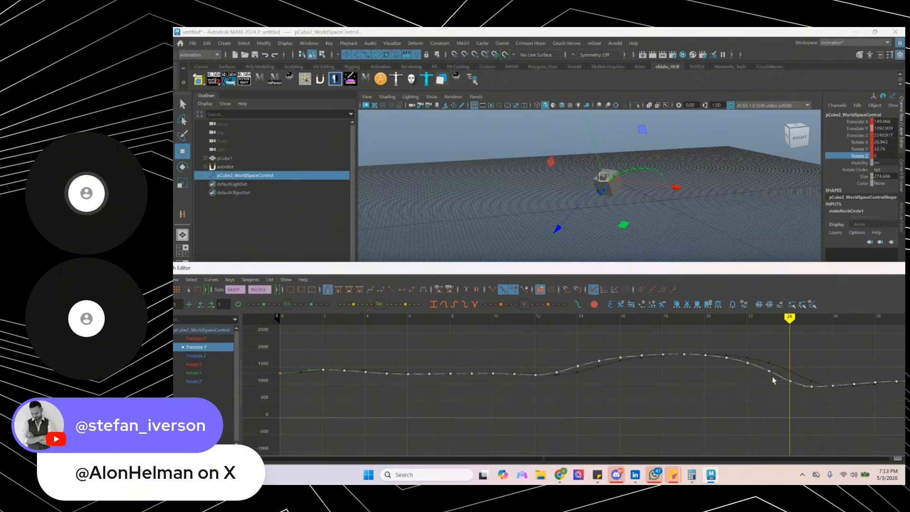
alt+shift+middle_drag(742, 402, 674, 407)
alt+shift+right_drag(674, 406, 683, 374)
key(q)
drag(711, 358, 718, 408)
key(w)
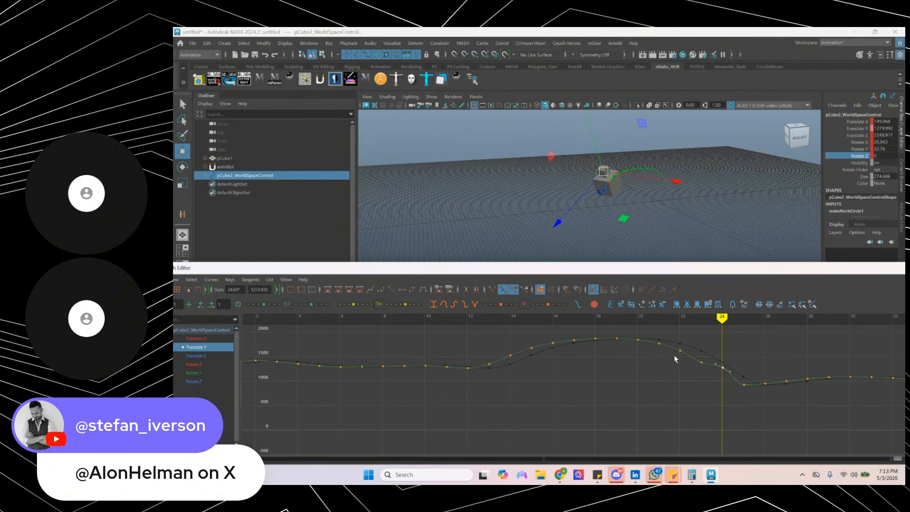
- Delete the Translate Y keys between frames 19 and 24, and lengthen the flat tangent of the frame 19 key
drag(673, 361, 674, 363)
key(Delete)
middle_drag(724, 393, 718, 378)
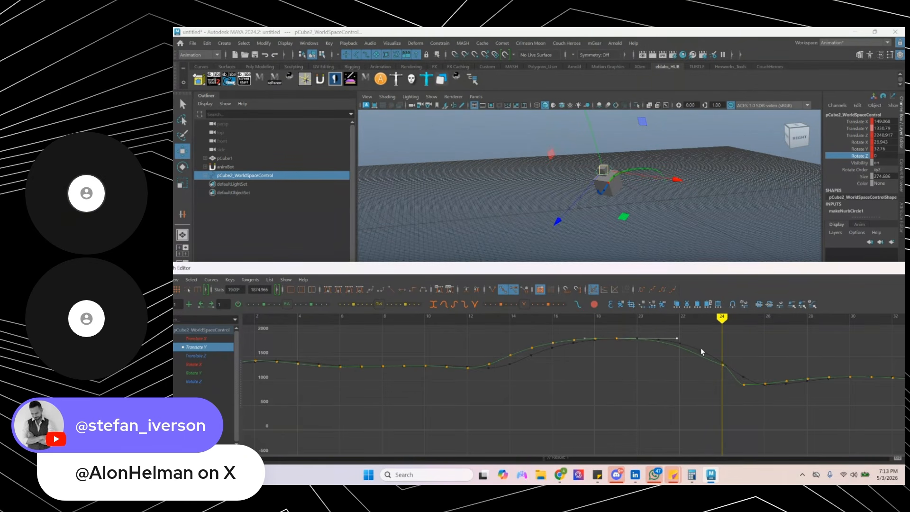
key(ctrl+z)
shift+middle_drag(701, 348, 731, 358)
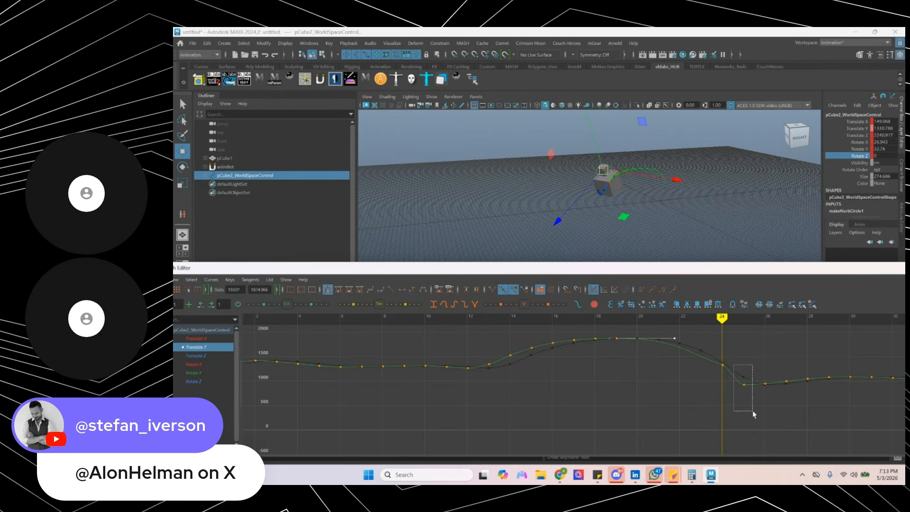
- Delete the Translate Y key at frame 25 and slope the frame 24 tangents smoothly into the descent
drag(753, 411, 754, 411)
key(Delete)
drag(709, 356, 735, 392)
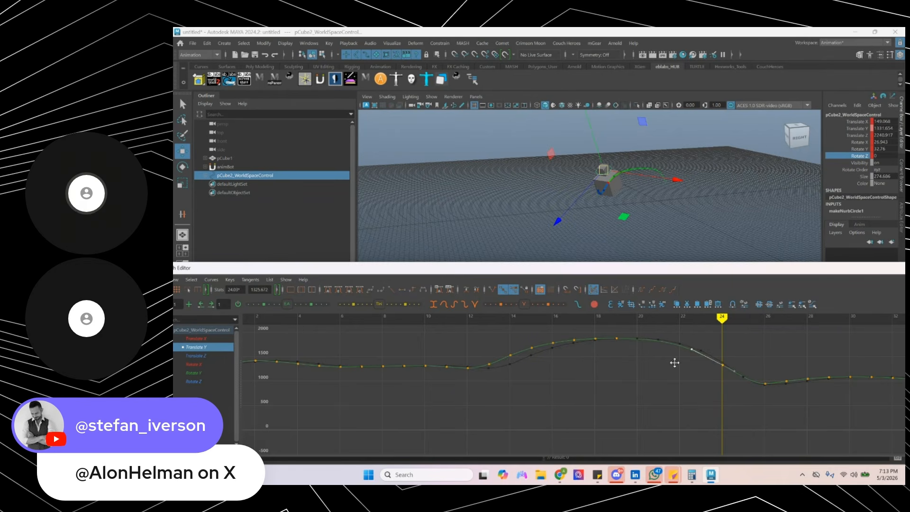
- Step back and forth between frames 15 and 24 to examine the upper cube's vertical lag during the jump
key(alt+comma)
key(alt+comma)
key(alt+comma)
key(alt+comma)
key(alt+comma)
key(alt+comma)
key(alt+comma)
key(alt+comma)
key(alt+comma)
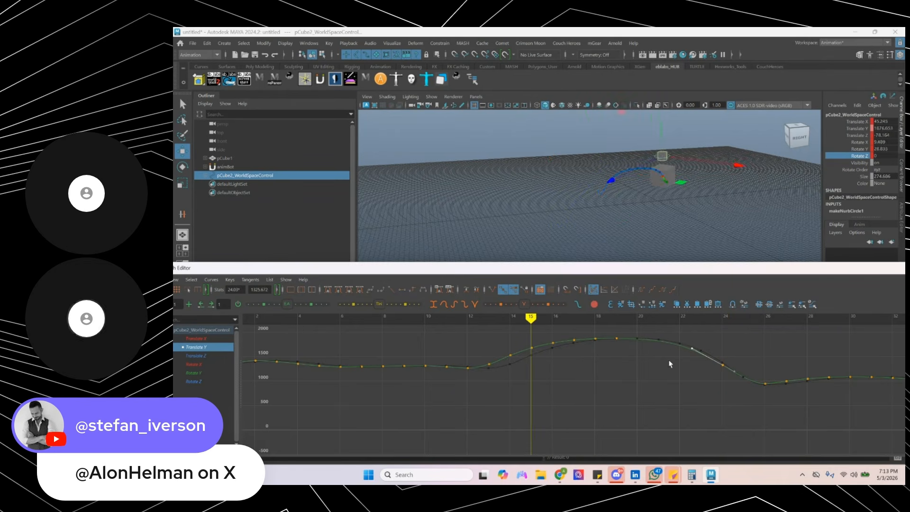
key(alt+period)
key(alt+period)
key(alt+period)
key(alt+period)
key(alt+period)
key(alt+period)
key(alt+period)
key(alt+period)
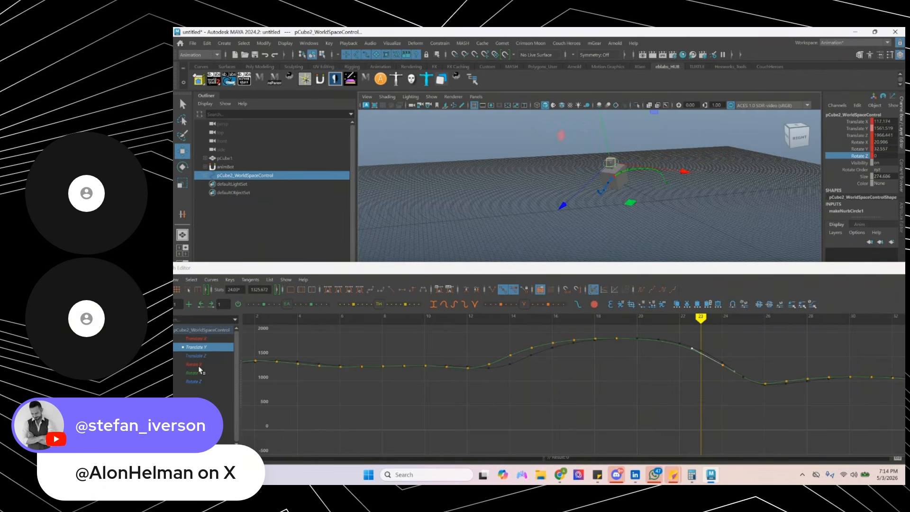
- Isolate the control's Translate Z curve and set the Move tool's axis orientation to Parent
click(196, 356)
key(w)
click(648, 217)
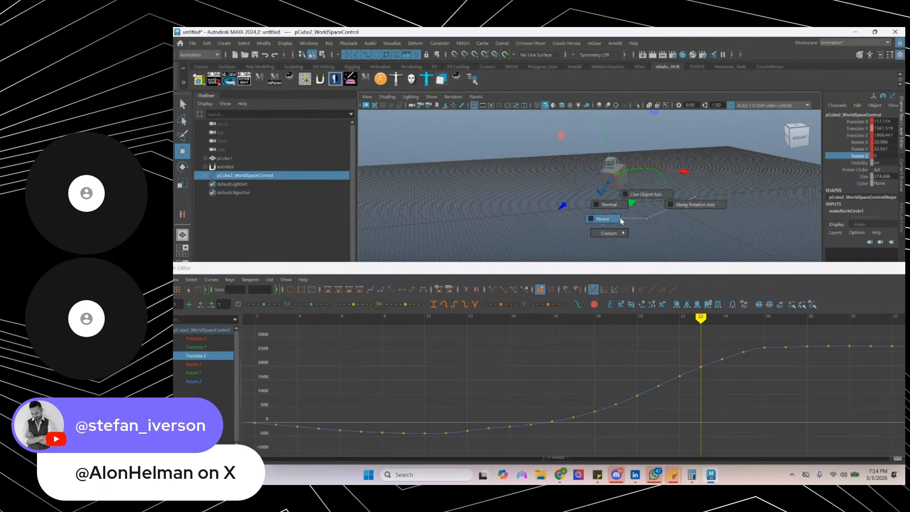
click(621, 218)
- Raise the Translate Z key at frame 23, and delete the neighbouring keys at frames 20 to 22 and 24 to 26
alt+middle_drag(692, 358, 668, 365)
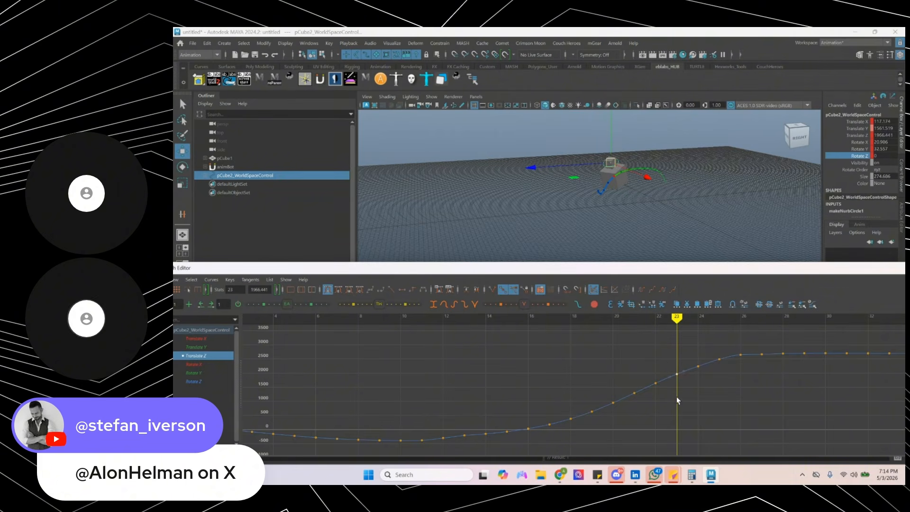
key(Delete)
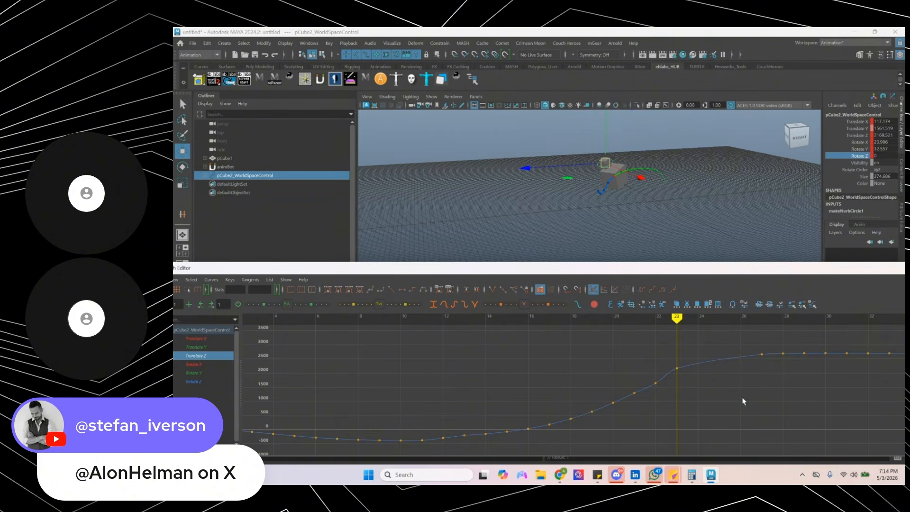
drag(613, 411, 598, 419)
key(Delete)
- Try deleting the Translate Z key at frame 19, and undo the deletion
key(comma)
key(comma)
key(comma)
key(comma)
key(comma)
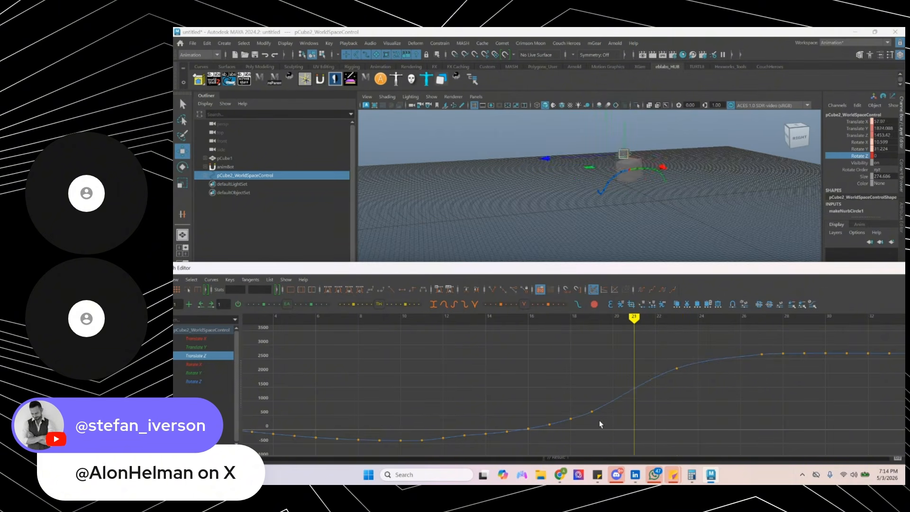
key(alt+period)
key(alt+period)
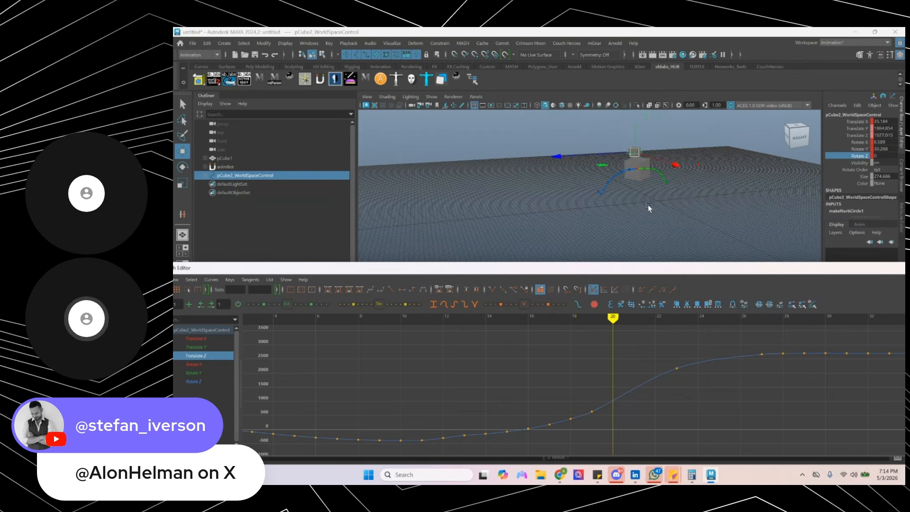
alt+drag(647, 205, 638, 198)
drag(582, 398, 617, 427)
key(Delete)
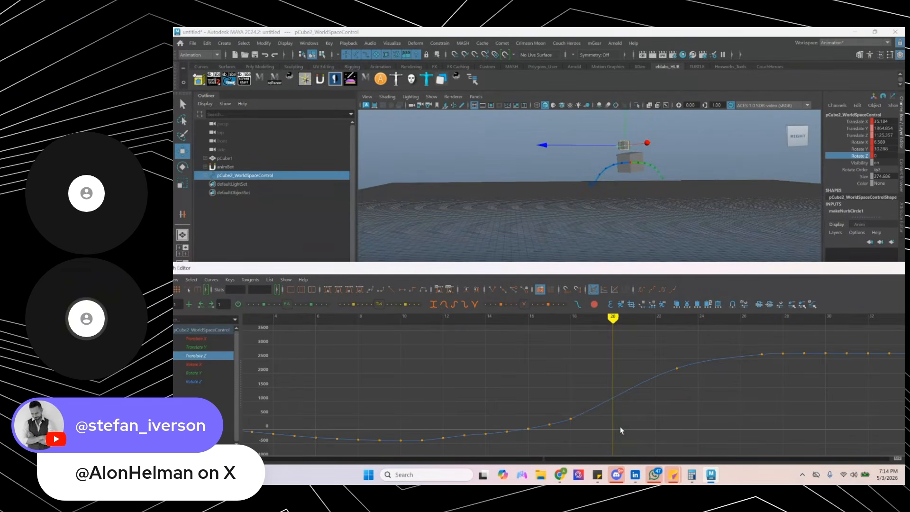
key(ctrl+z)
- Step through the jump up to frame 30 to examine the upper cube's forward motion relative to the lower cube
key(alt+comma)
key(alt+comma)
key(alt+comma)
key(alt+period)
key(alt+period)
key(alt+period)
key(alt+period)
key(alt+period)
key(alt+period)
key(alt+period)
key(alt+period)
key(alt+period)
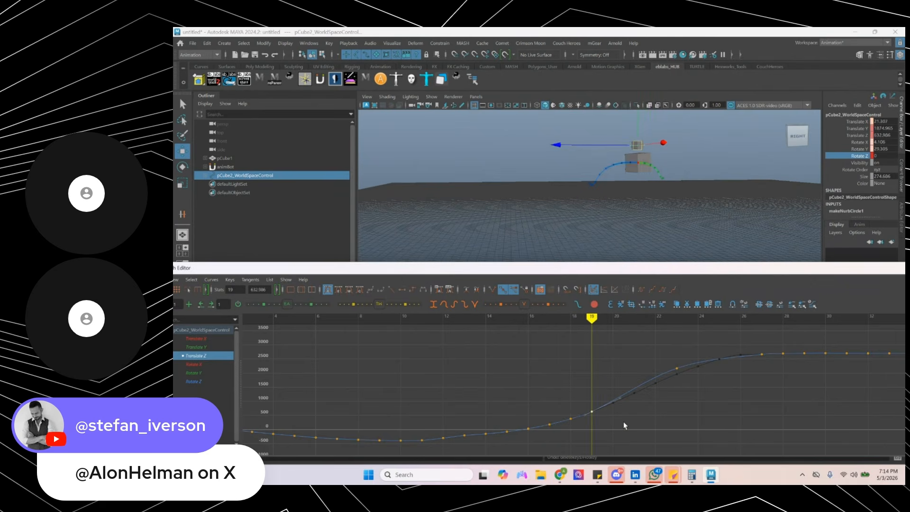
key(alt+period)
key(alt+period)
key(alt+period)
key(alt+period)
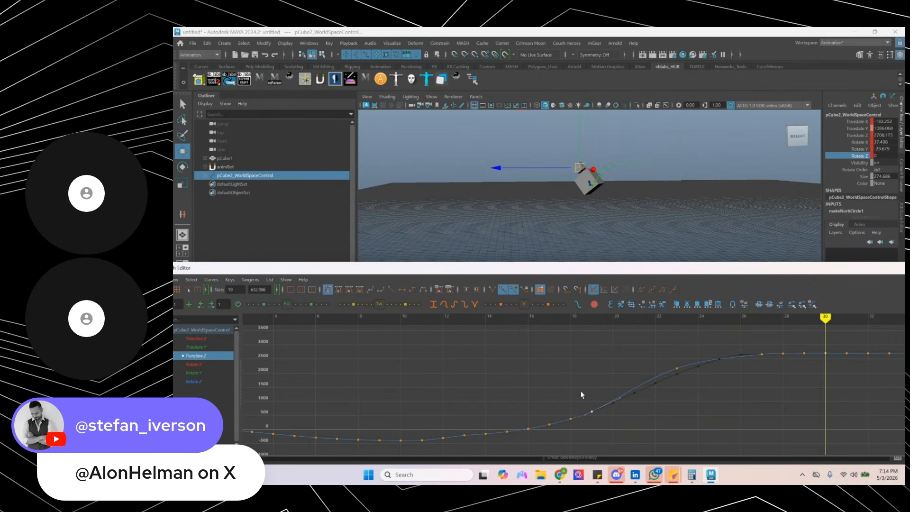
- Play back the full jump and scrub to frame 25 to review the upper cube's motion from the front
alt+shift+right_drag(582, 394, 499, 341)
click(499, 319)
key(alt+v)
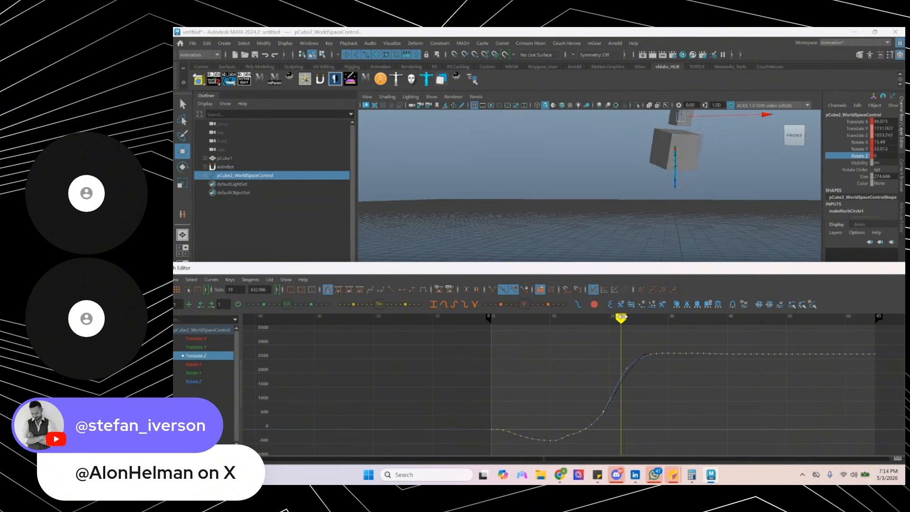
drag(672, 321, 639, 318)
- Bake the upper cube's world-space control back to local space over frames 0 to 65 with the WS2 tool
key(q)
click(678, 158)
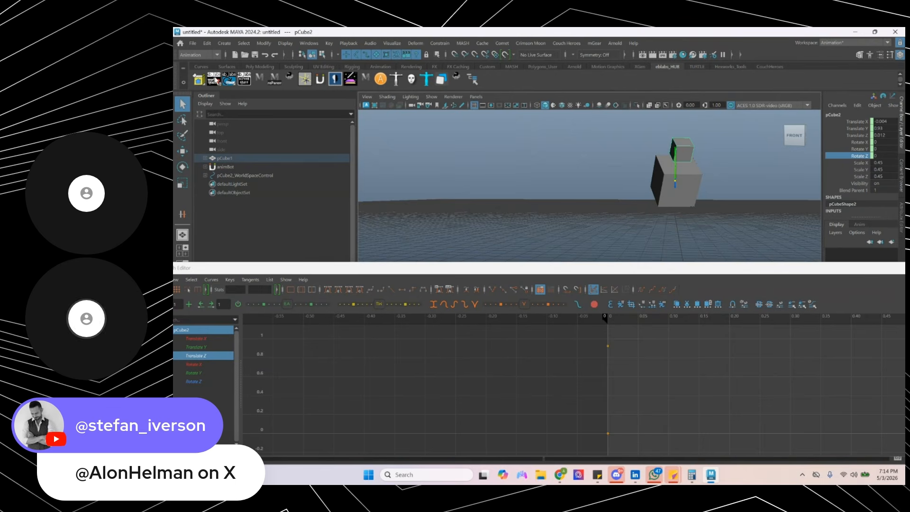
click(216, 80)
click(735, 217)
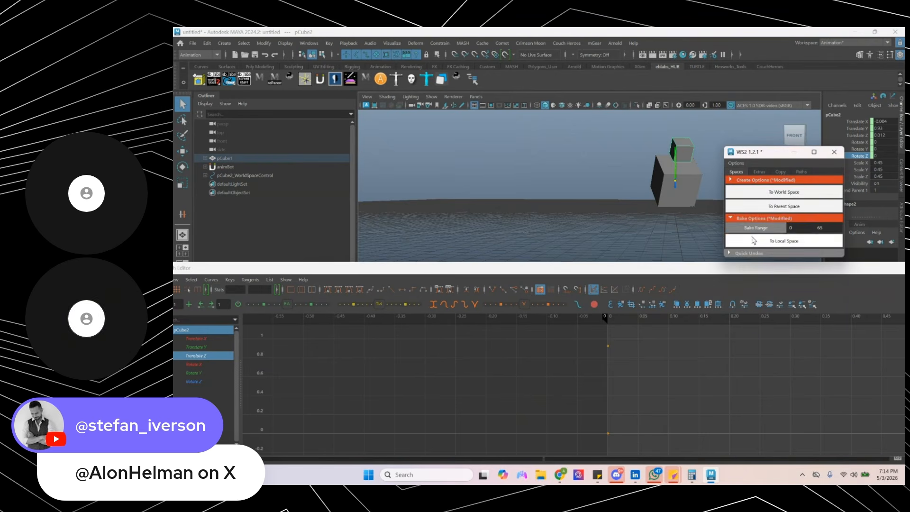
click(809, 188)
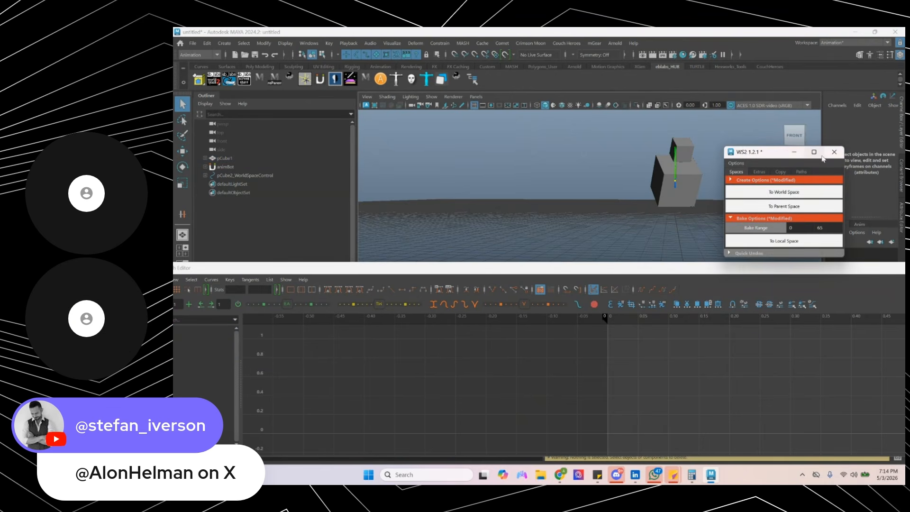
click(794, 152)
click(693, 154)
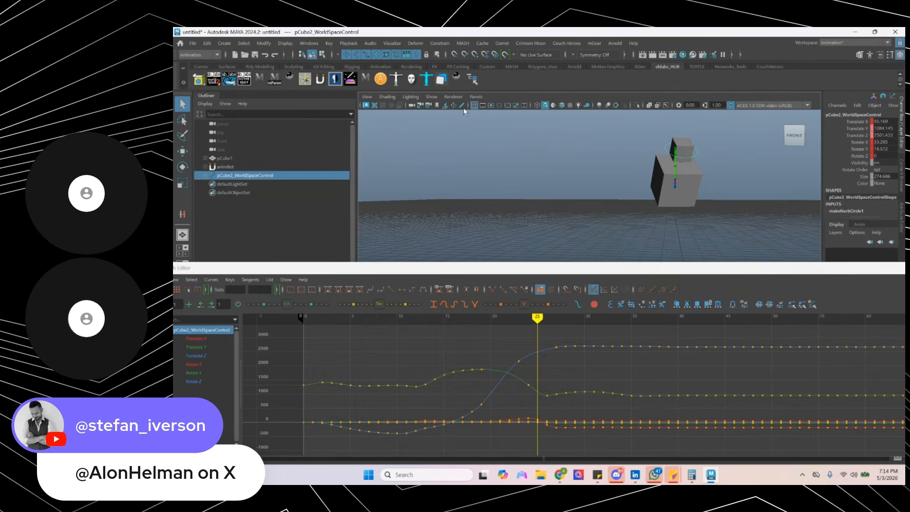
click(216, 84)
click(806, 231)
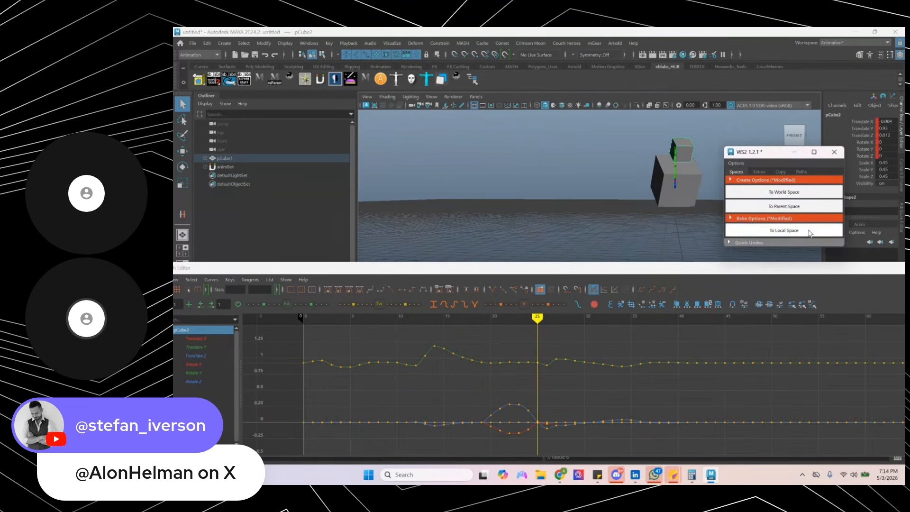
- Create an Aim locator for the large lower cube at frame 1 with the reParent Pro tool
click(795, 152)
alt+drag(678, 204, 623, 228)
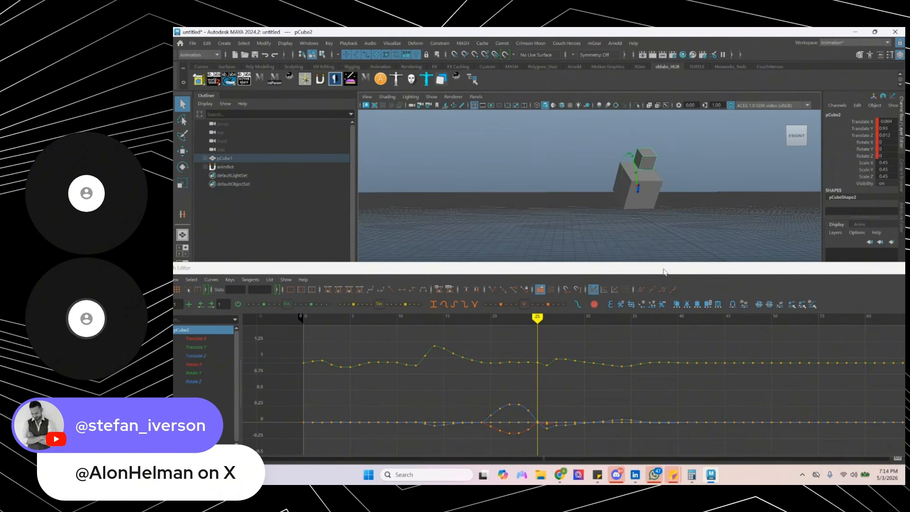
alt+drag(651, 203, 571, 192)
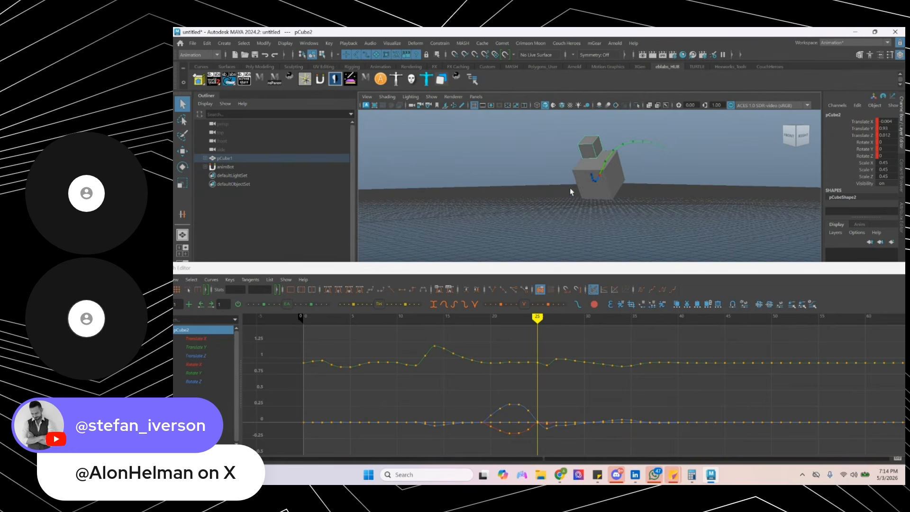
click(591, 169)
key(w)
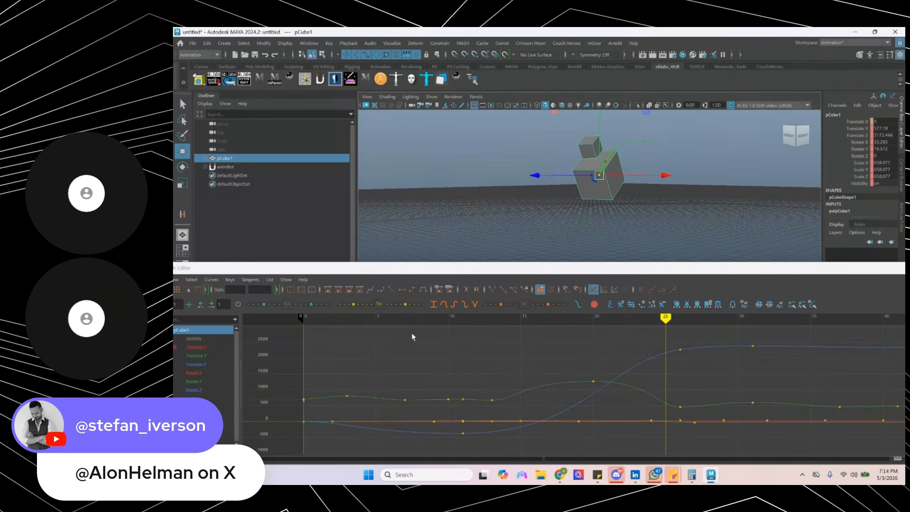
click(318, 318)
mouse_move(628, 168)
alt+mouse_down()
mouse_move(571, 216)
mouse_move(578, 213)
alt+mouse_up()
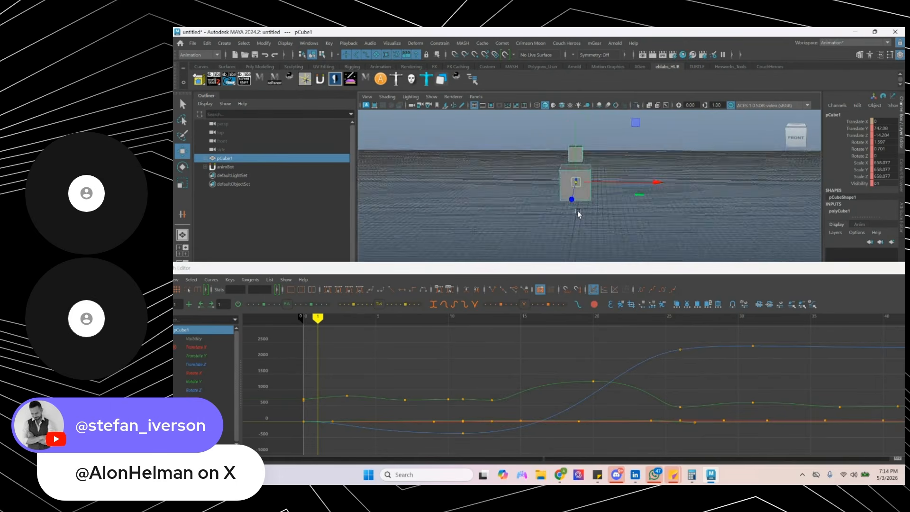
alt+right_drag(578, 213, 590, 204)
alt+drag(589, 204, 587, 184)
click(275, 79)
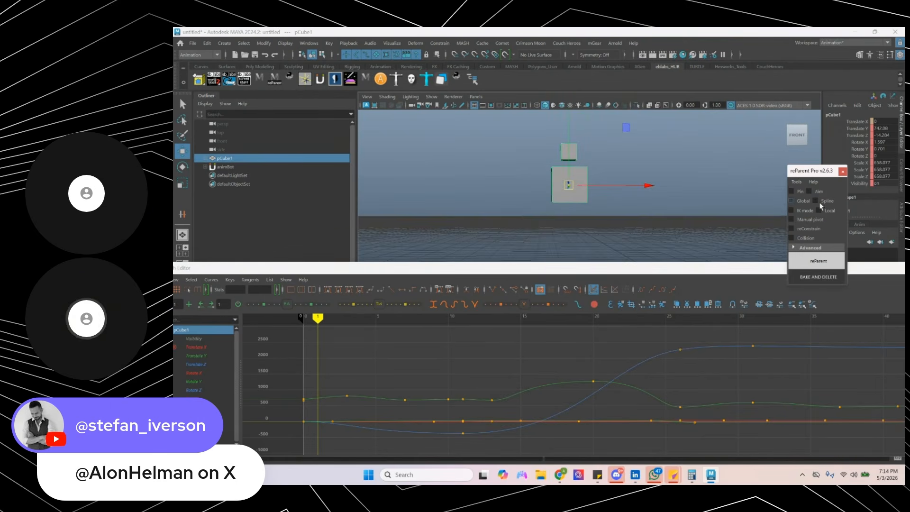
click(811, 191)
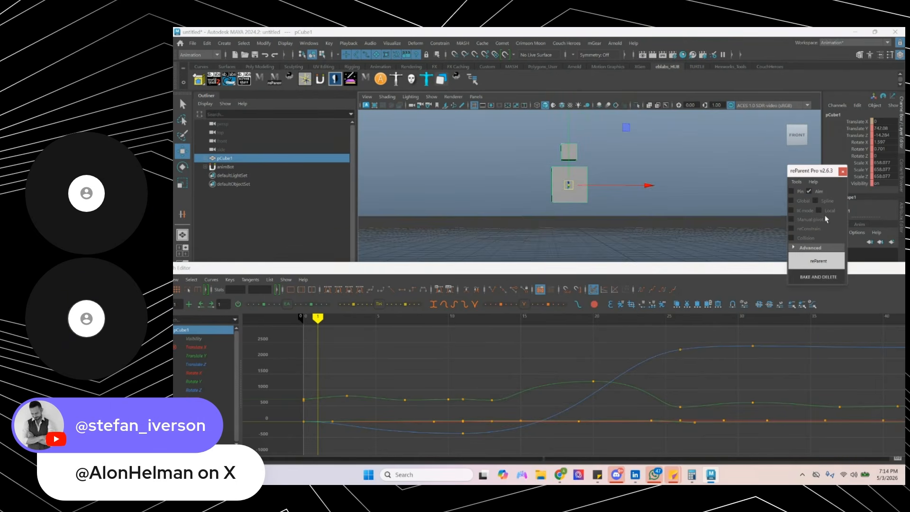
click(833, 266)
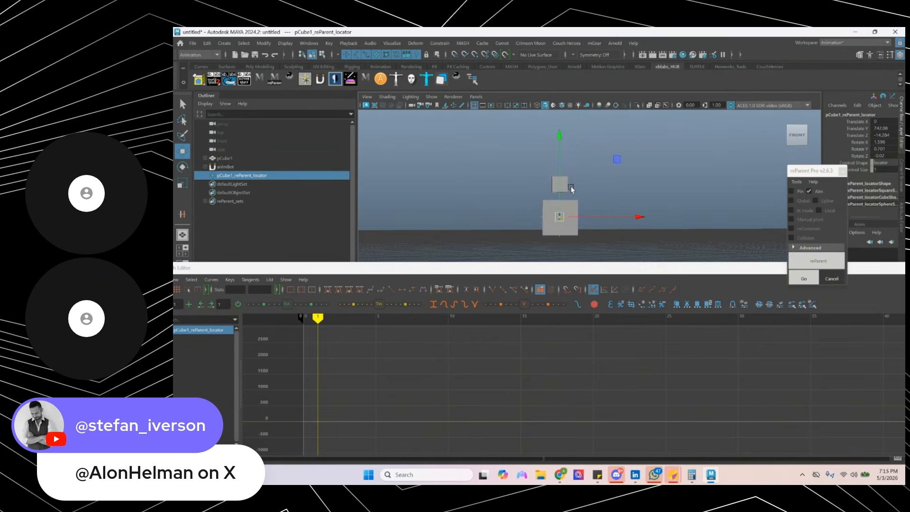
- Raise the aim locator above the small upper cube and apply the reParent aim setup
right_drag(571, 186, 554, 174)
drag(555, 173, 562, 148)
click(804, 279)
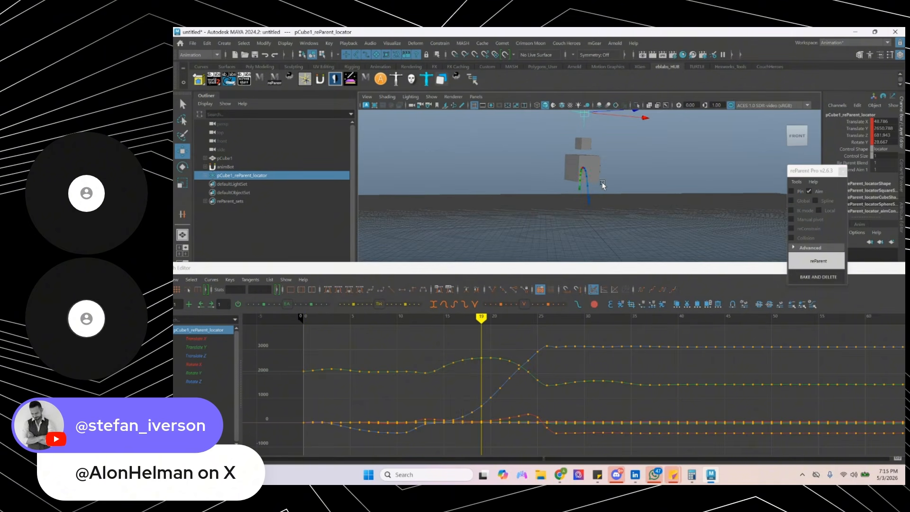
- Step back from frame 19 to frame 9 to examine how the lower cube follows the aim locator from the front
key(w)
drag(603, 183, 569, 183)
alt+right_drag(665, 184, 586, 187)
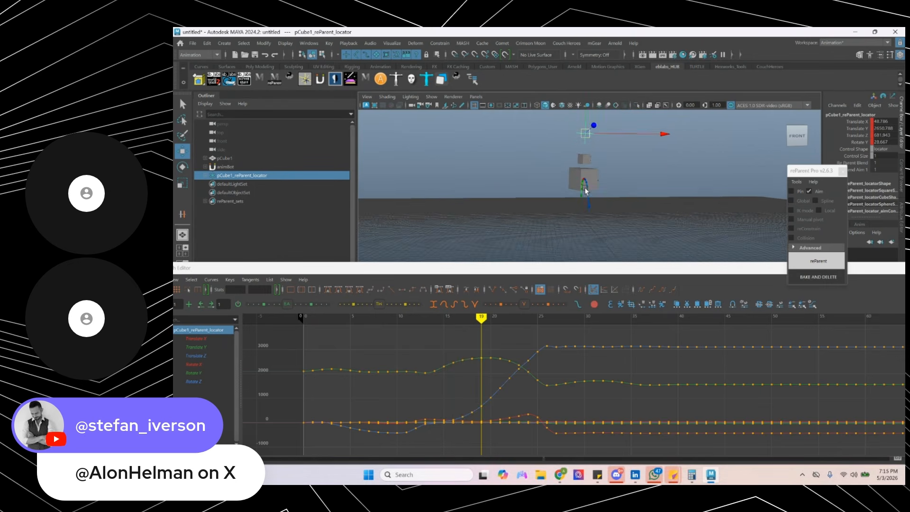
alt+middle_drag(585, 187, 590, 194)
key(alt+comma)
key(alt+comma)
key(alt+comma)
key(alt+comma)
key(alt+comma)
key(alt+comma)
key(alt+comma)
key(alt+comma)
key(alt+comma)
key(alt+comma)
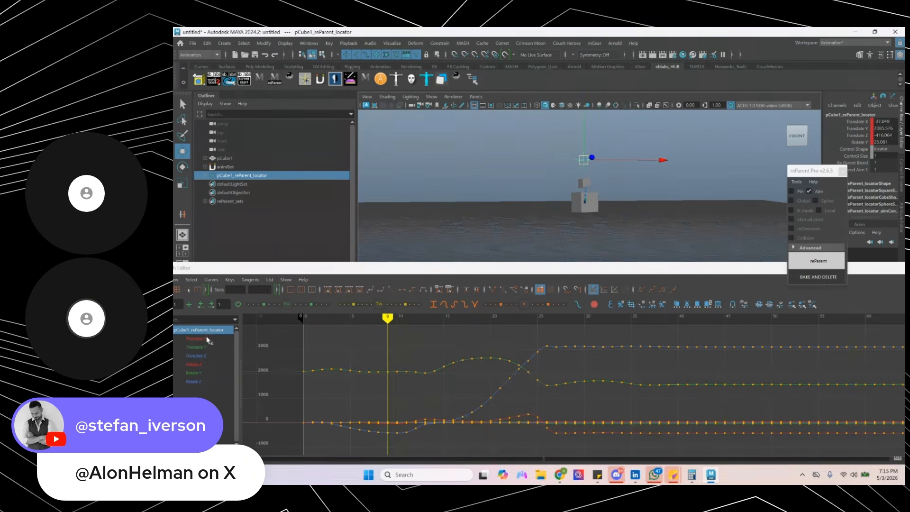
- Isolate the aim locator's Translate X curve and step through the jump to examine the cubes' sideways lean
click(202, 357)
click(196, 339)
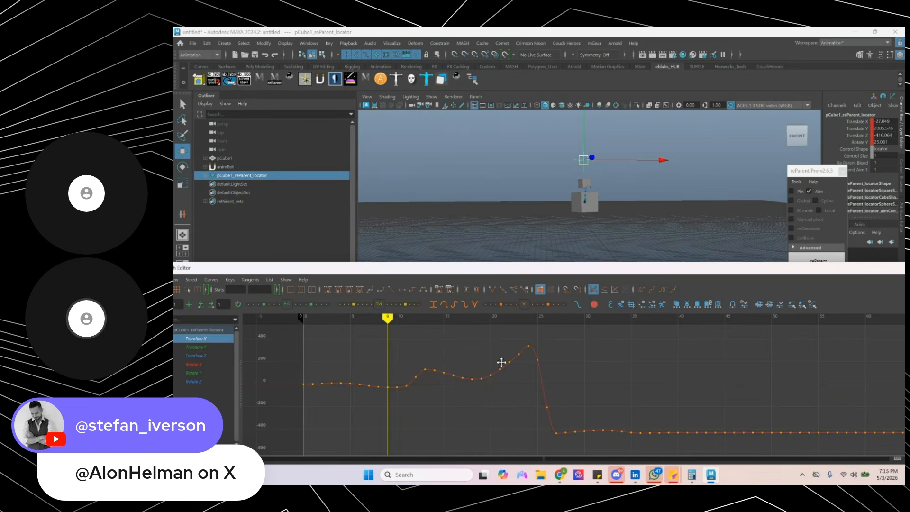
key(f)
mouse_move(624, 181)
alt+mouse_down()
mouse_move(615, 186)
mouse_move(625, 185)
alt+mouse_up()
key(alt+period)
key(alt+period)
key(alt+period)
key(alt+period)
key(alt+period)
key(alt+period)
key(alt+period)
key(alt+period)
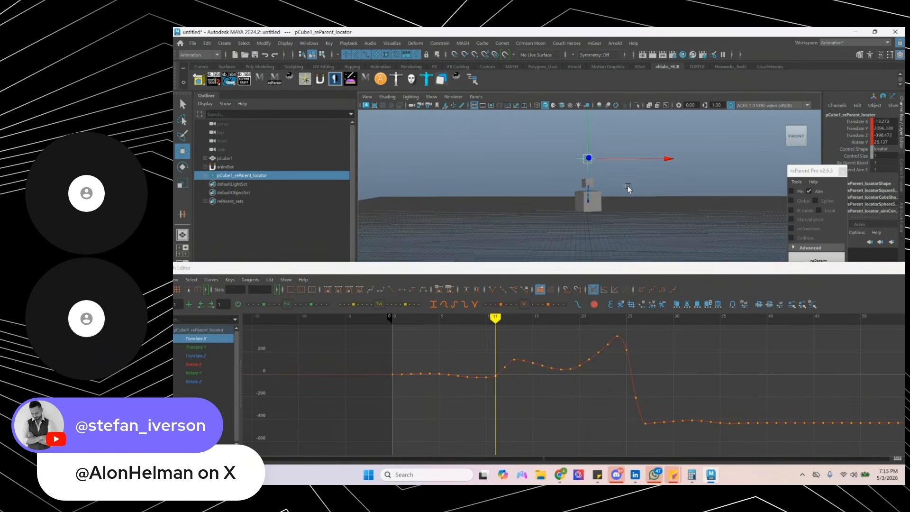
key(alt+period)
key(alt+period)
key(alt+period)
key(alt+period)
key(alt+period)
key(alt+period)
key(alt+period)
key(alt+period)
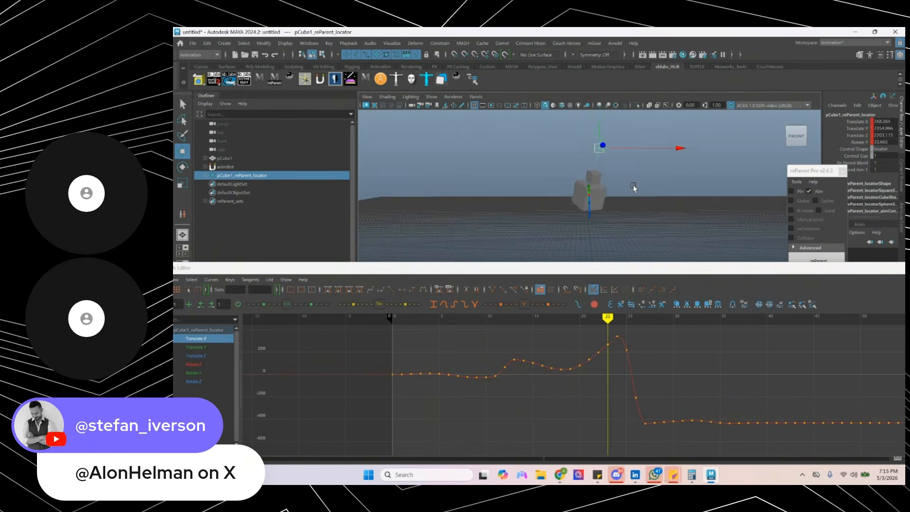
key(alt+comma)
key(alt+comma)
key(alt+comma)
key(alt+comma)
- Lower the locator's Translate X key at frame 21 to about -261 and delete the keys between it and frames 13 and 27
drag(470, 318, 594, 410)
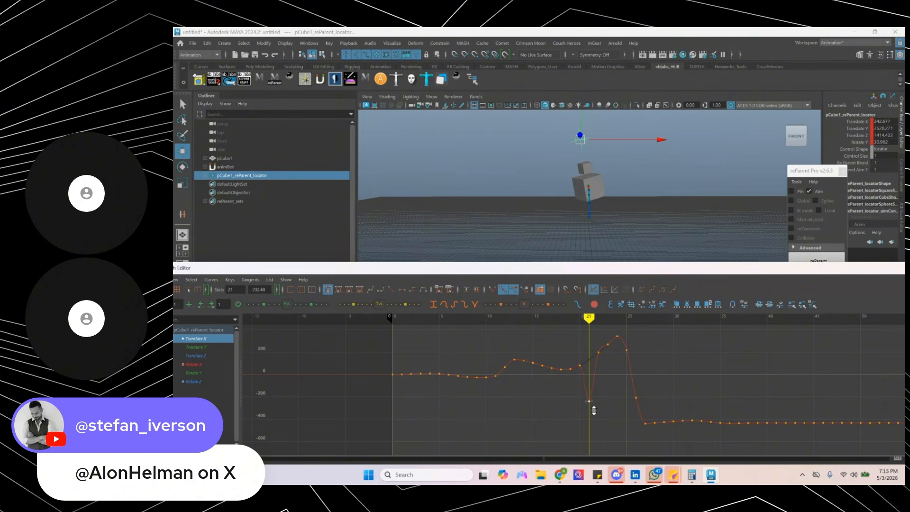
drag(541, 377, 521, 372)
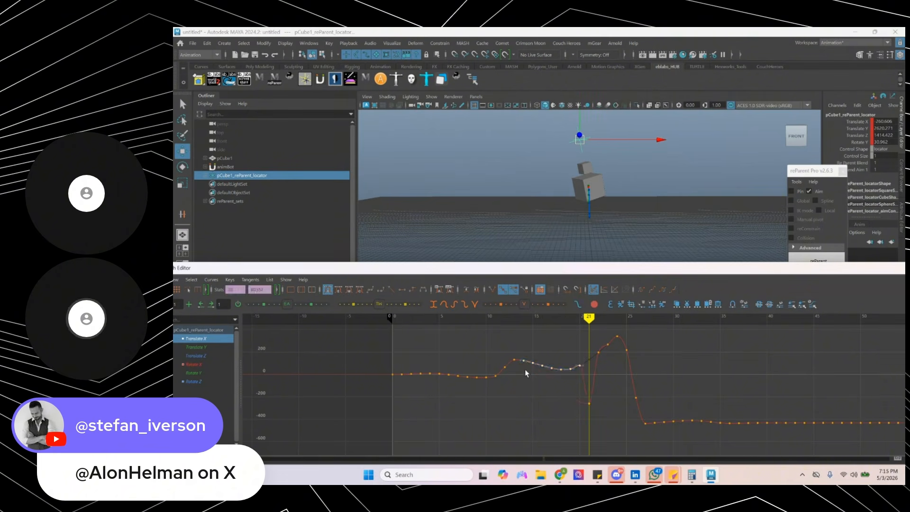
key(Delete)
drag(592, 331, 638, 411)
key(Delete)
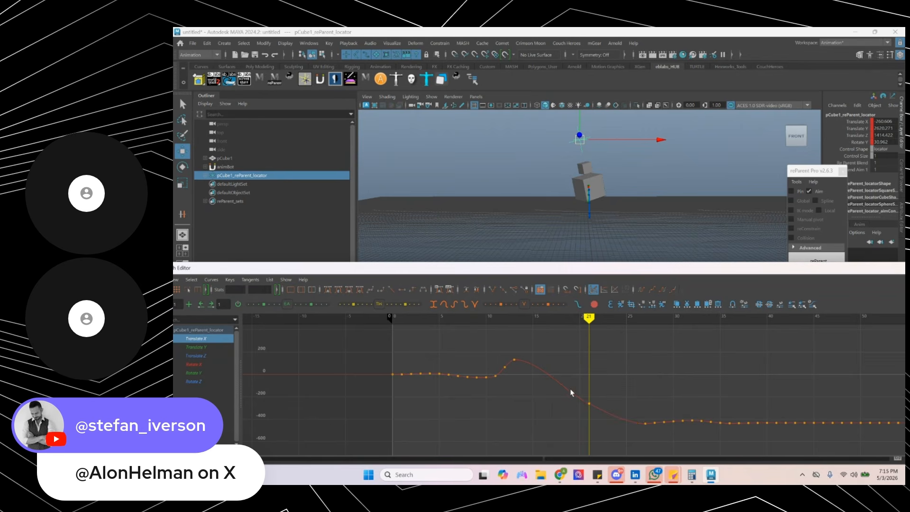
- Step back through the takeoff and forward again to frame 21 to review the new sideways lean
key(alt+comma)
key(alt+comma)
key(alt+comma)
key(alt+comma)
key(alt+comma)
key(alt+comma)
key(alt+comma)
key(alt+comma)
key(alt+comma)
key(alt+comma)
key(alt+comma)
key(alt+period)
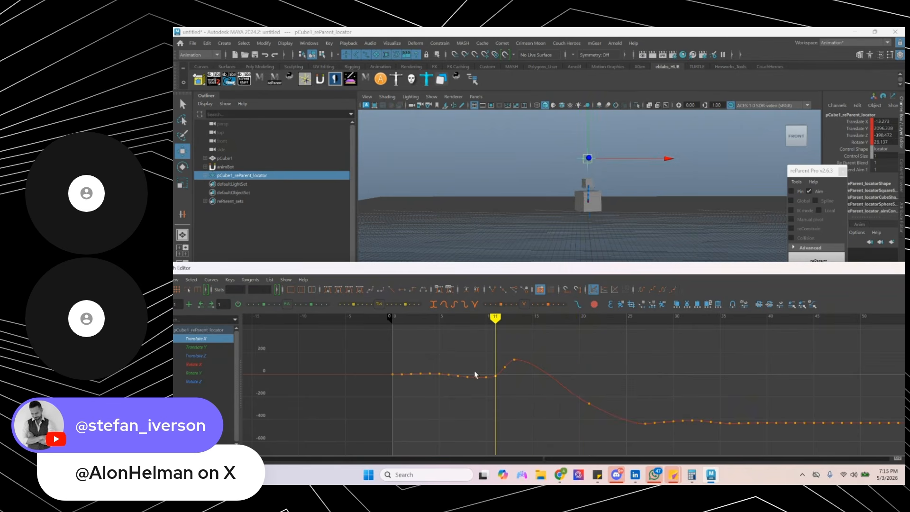
key(alt+period)
key(alt+period)
key(alt+period)
key(alt+period)
key(alt+period)
key(alt+period)
key(alt+period)
key(alt+period)
key(alt+period)
key(alt+period)
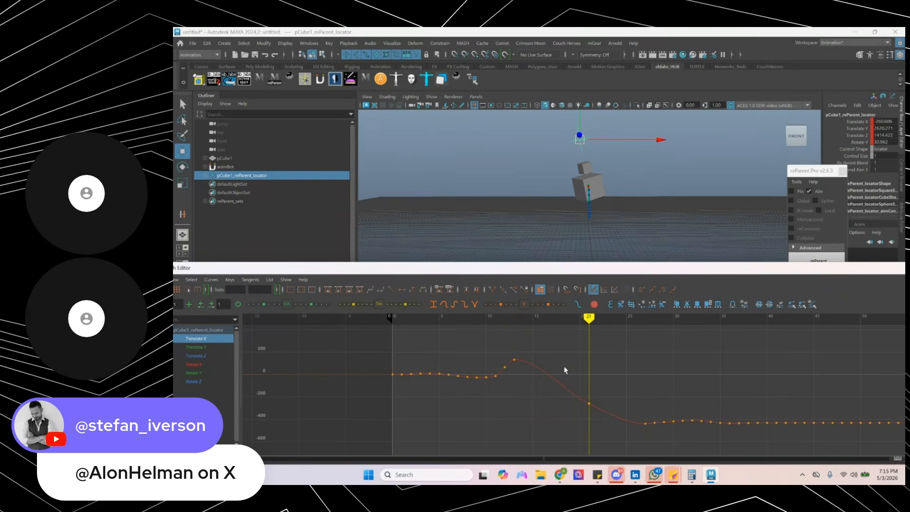
- Lower the locator's Translate X key at frame 21 further to about -304 and check the frames after it
drag(566, 370, 600, 441)
shift+middle_drag(603, 429, 602, 431)
key(alt+period)
key(alt+period)
key(alt+period)
key(alt+period)
key(alt+period)
key(alt+period)
key(alt+period)
key(alt+period)
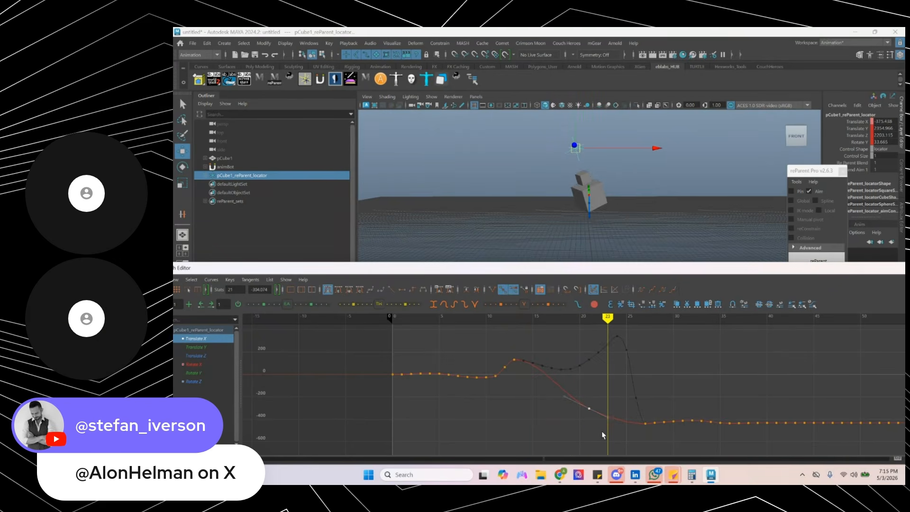
- Step back and forth through the descent and landing up to frame 28 to examine the cubes' sideways lean
key(alt+comma)
key(alt+comma)
key(alt+comma)
key(alt+comma)
key(alt+comma)
key(alt+comma)
key(alt+comma)
key(alt+comma)
key(alt+comma)
key(alt+comma)
key(alt+comma)
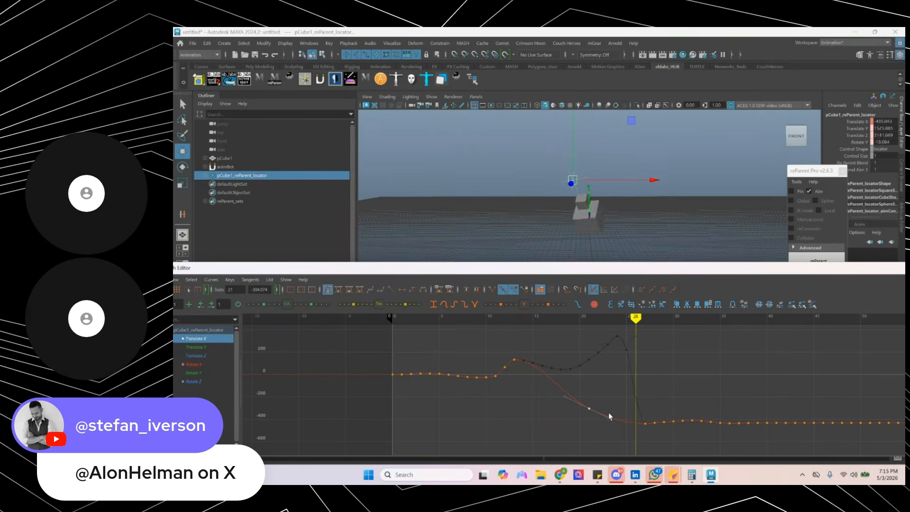
key(alt+period)
key(alt+period)
key(alt+period)
key(alt+period)
key(alt+period)
key(alt+period)
key(alt+period)
key(alt+period)
key(alt+period)
key(alt+period)
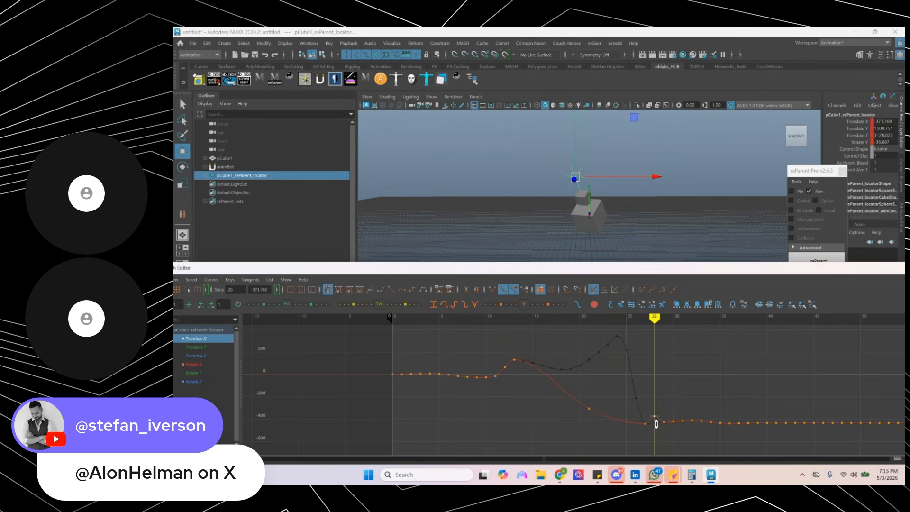
- Shape a landing rebound in the locator's Translate X curve, clearing keys before frame 34 and placing the peak at frame 29 at about -305
shift+middle_drag(652, 438, 639, 435)
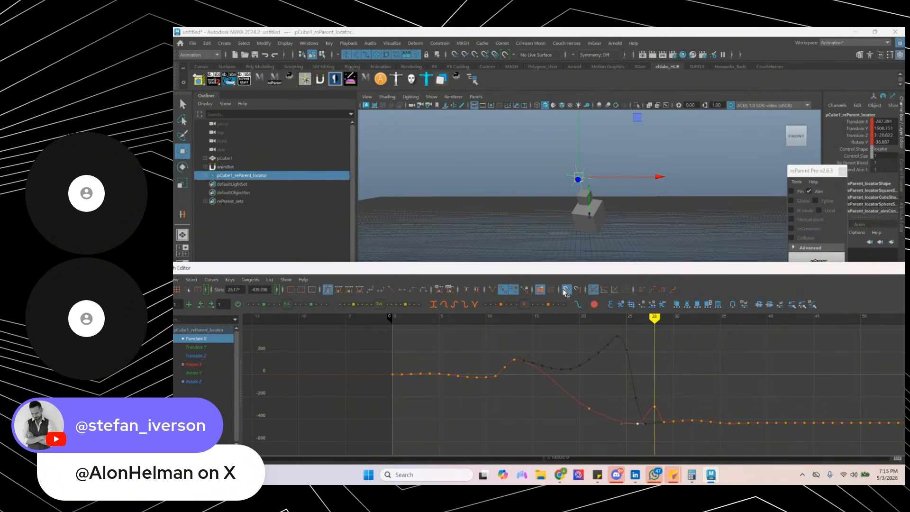
drag(708, 433, 708, 433)
key(Delete)
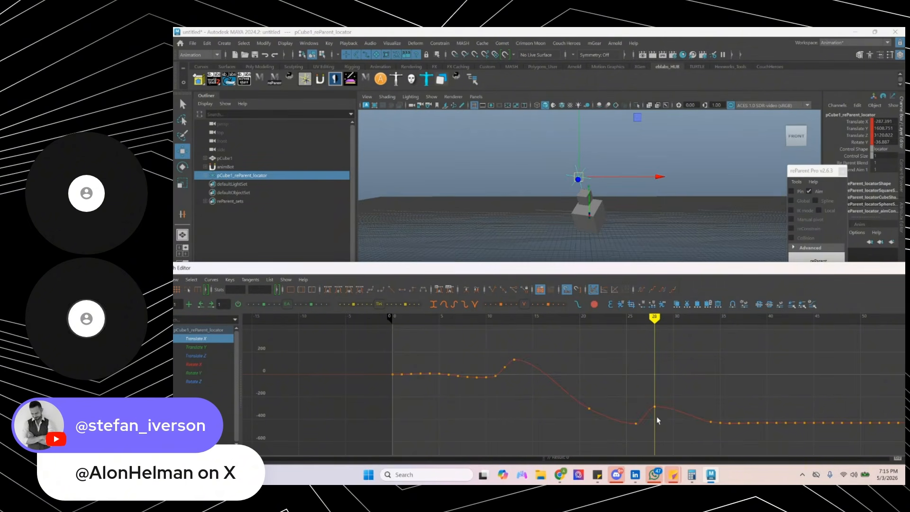
drag(650, 400, 667, 416)
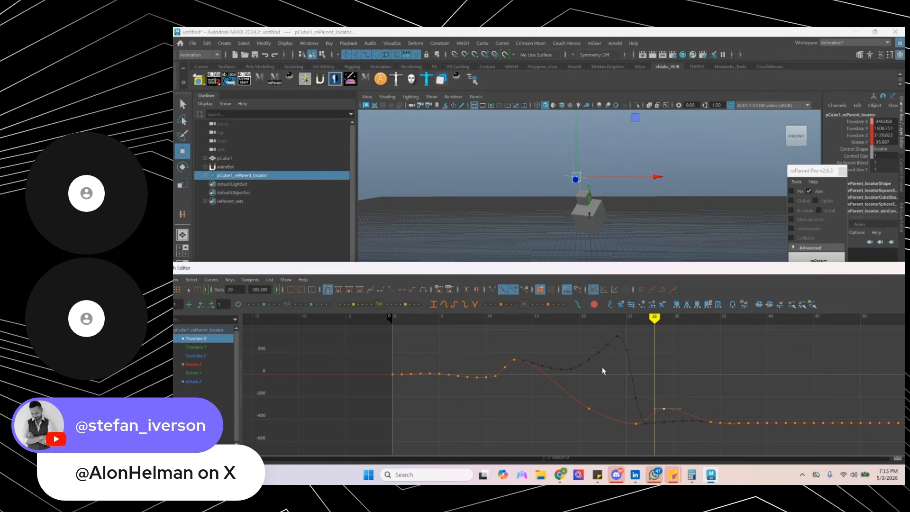
- Play back the jump repeatedly from the front and side to review the aim locator's sideways motion
click(497, 320)
key(alt+v)
key(alt+v)
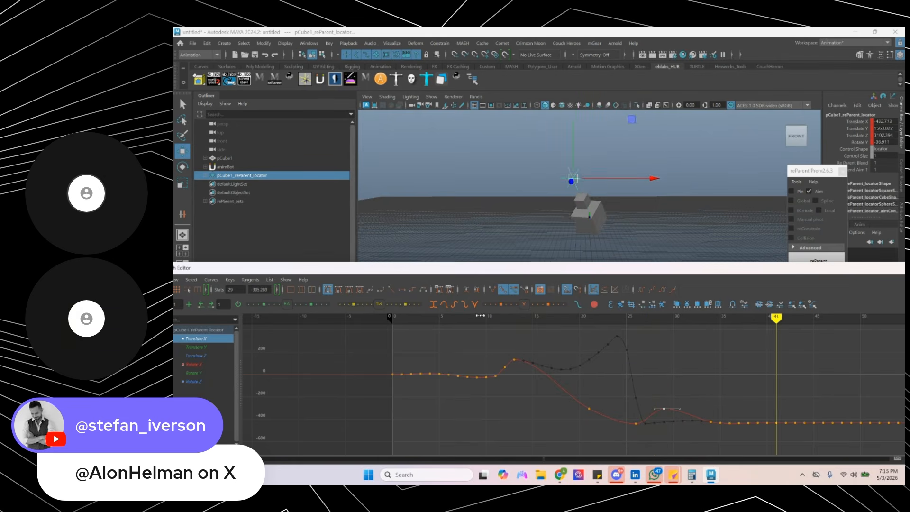
click(421, 319)
key(alt+v)
key(alt+v)
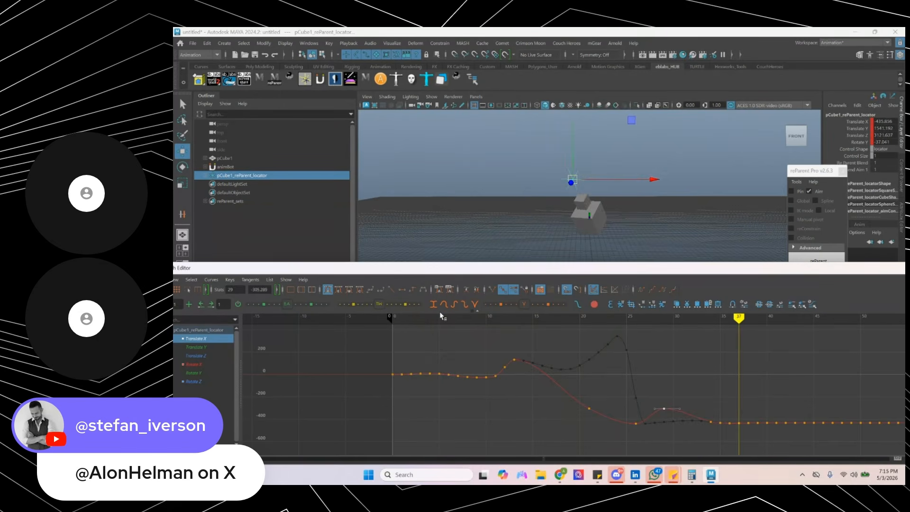
click(403, 316)
key(alt+v)
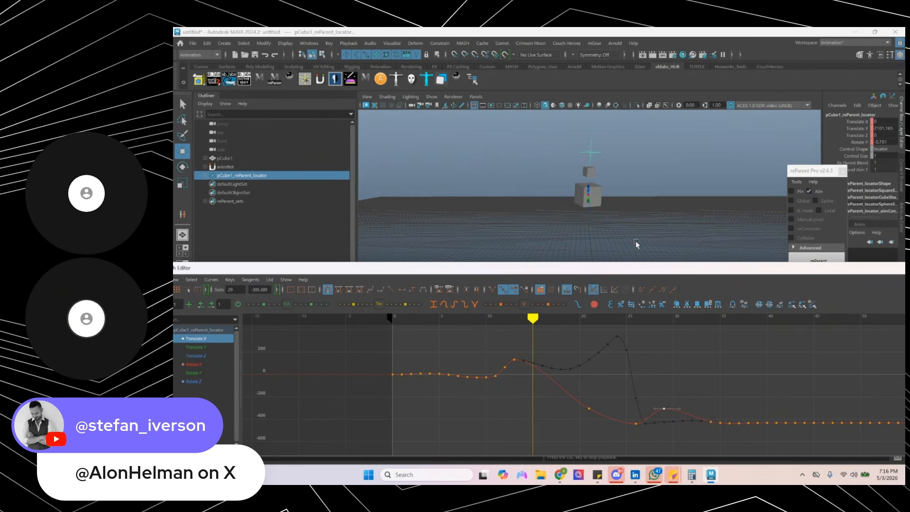
mouse_move(564, 190)
alt+mouse_down()
mouse_move(556, 187)
mouse_move(553, 203)
alt+mouse_up()
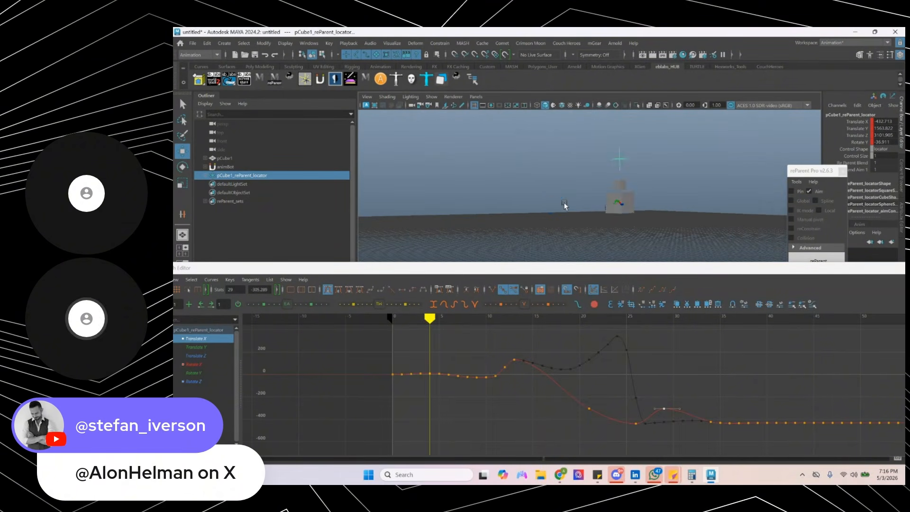
key(alt+v)
- Isolate the locator's Translate Y curve and scrub to frame 19 to examine the pose at the jump's peak
click(195, 348)
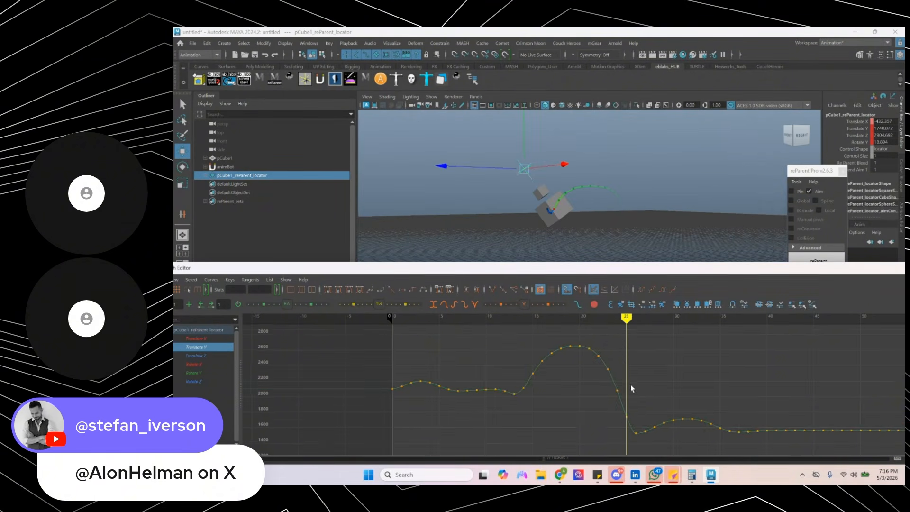
drag(524, 317, 556, 326)
alt+drag(585, 218, 416, 168)
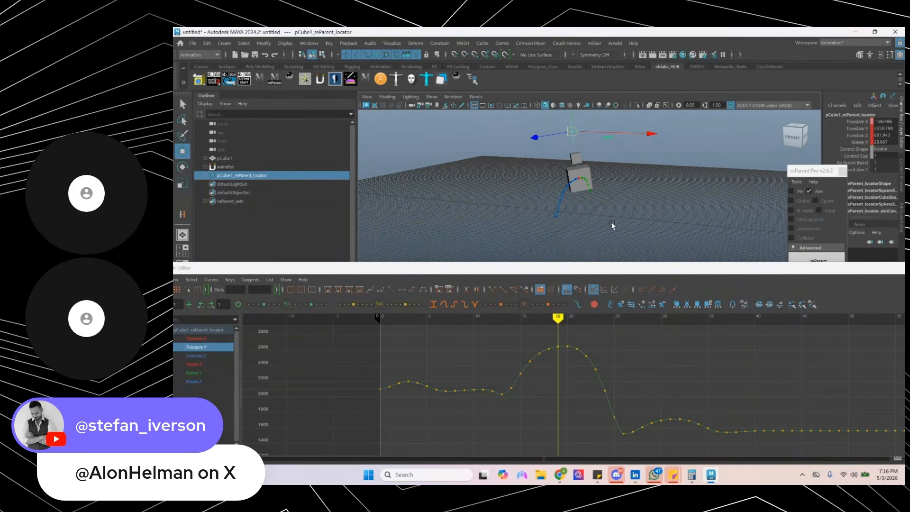
- Select the large lower cube, play back the jump from several angles, and scrub to frame 18 to review its motion
click(586, 171)
key(q)
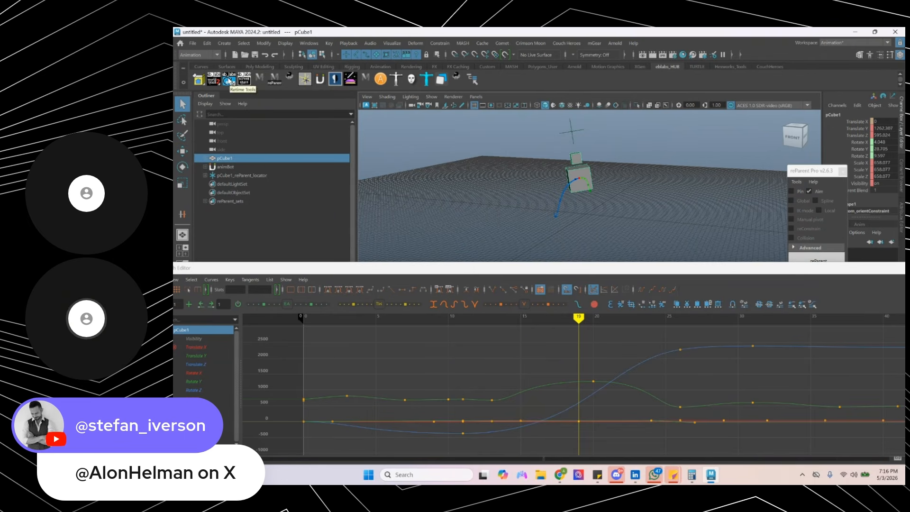
alt+shift+right_drag(858, 391, 789, 381)
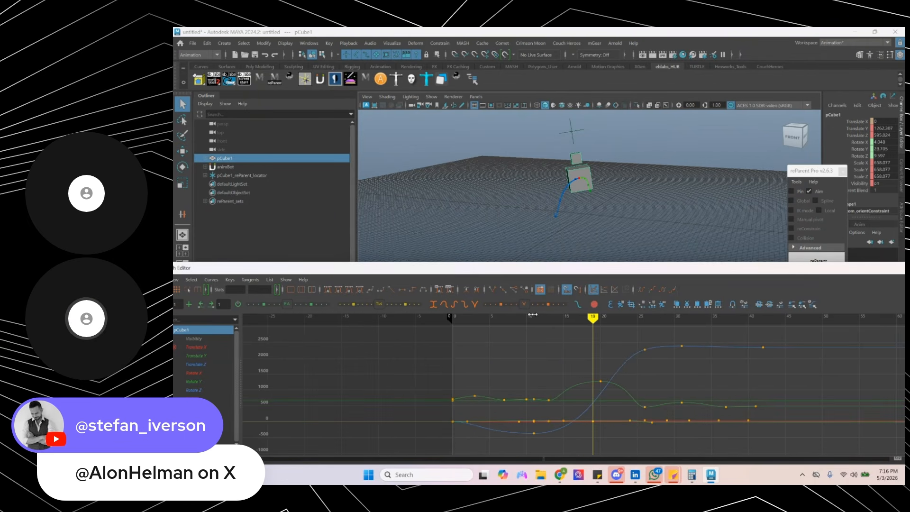
key(alt+v)
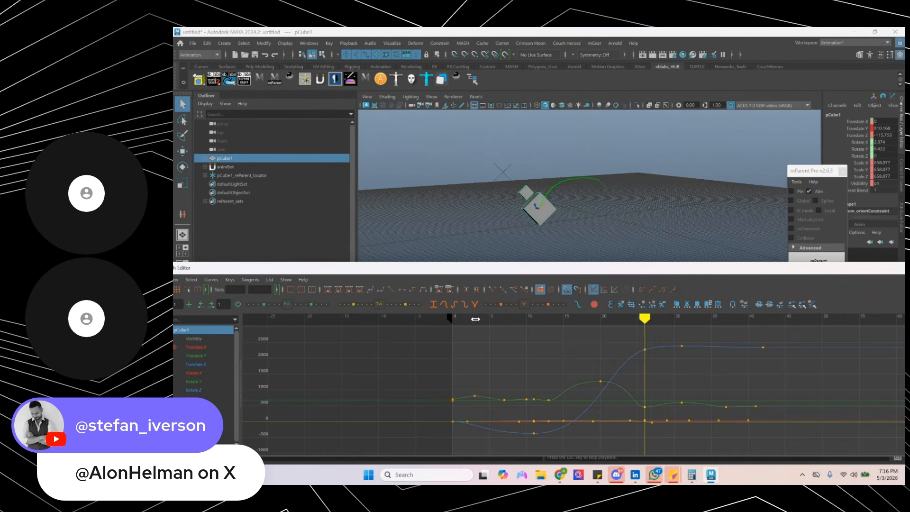
alt+drag(557, 208, 535, 202)
key(alt+v)
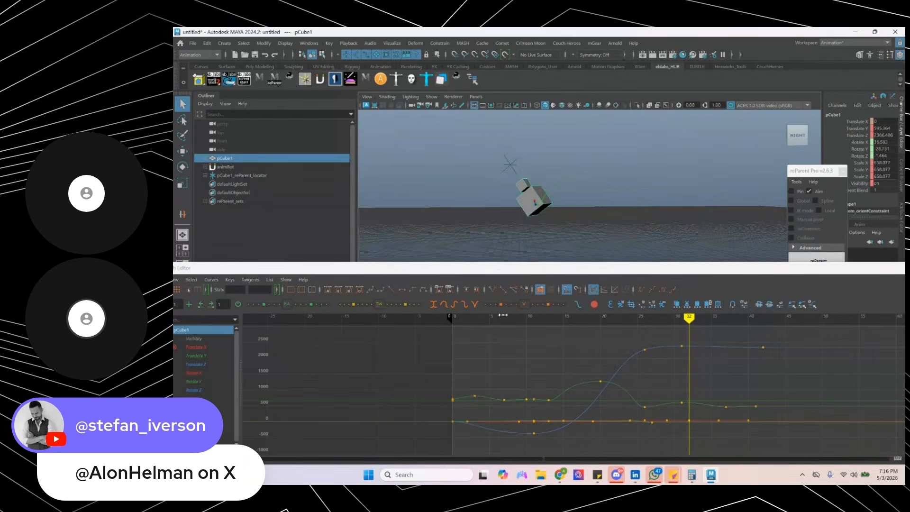
drag(490, 316, 586, 317)
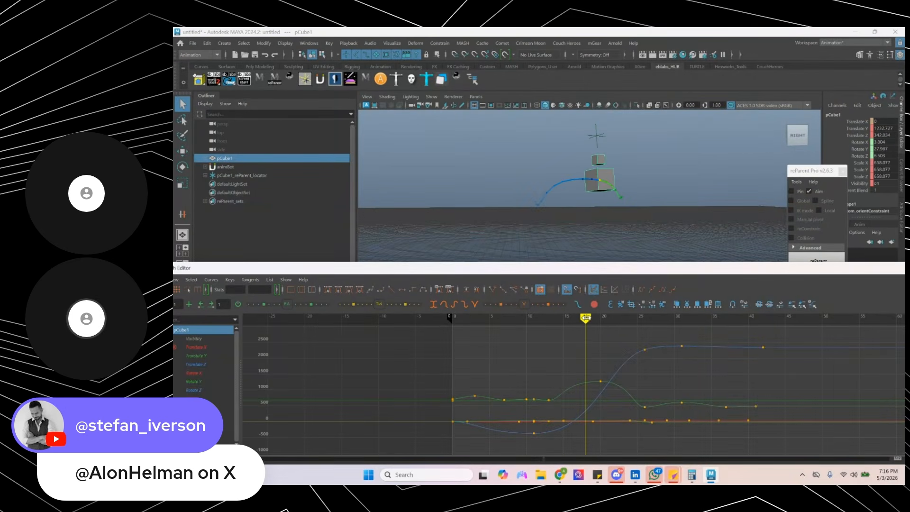
- Add a key at frame 12 on the lower cube's Translate Z curve, lengthen the frame 26 key's incoming tangent, and play back the jump
click(201, 364)
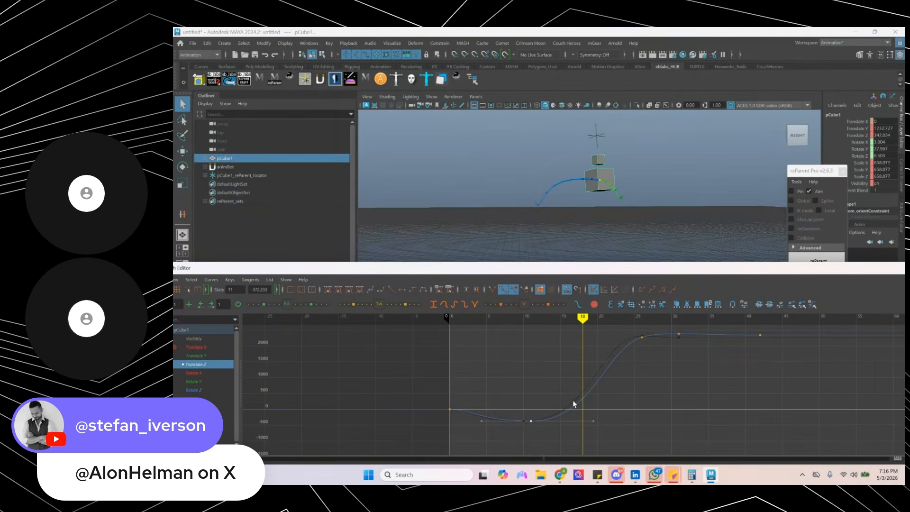
drag(506, 320, 542, 326)
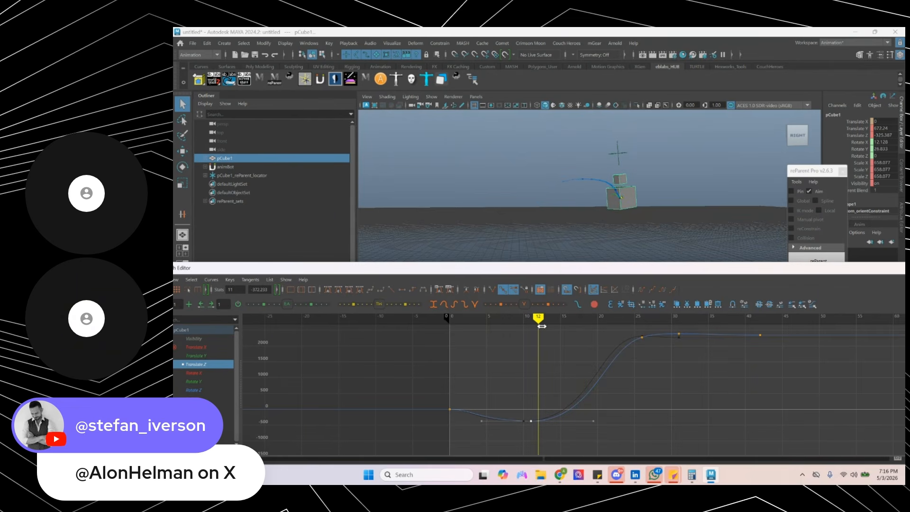
middle_click(537, 419)
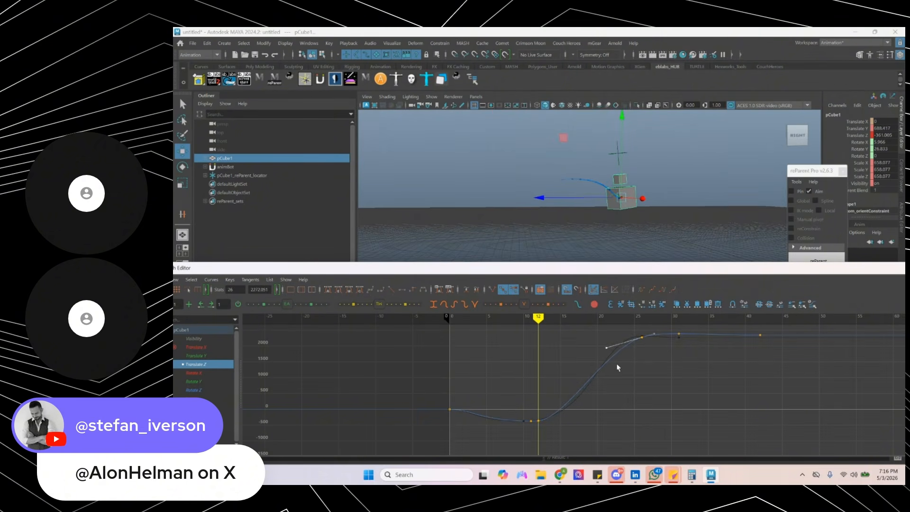
mouse_move(617, 367)
middle_down()
mouse_move(593, 360)
mouse_move(609, 360)
middle_up()
key(alt+v)
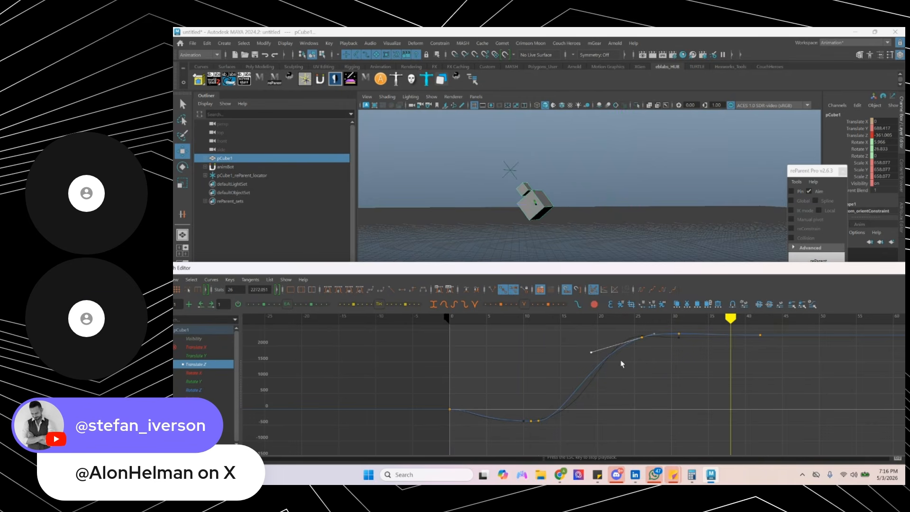
key(alt+v)
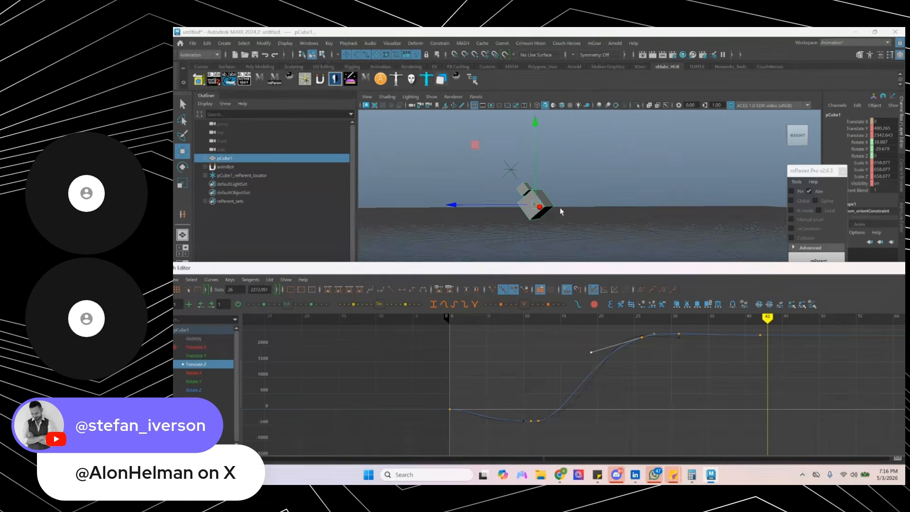
- Create a new retime for both cubes and the aim locator with eblabs Retime Tools, and select the retime controller
key(q)
click(529, 195)
shift+click(514, 175)
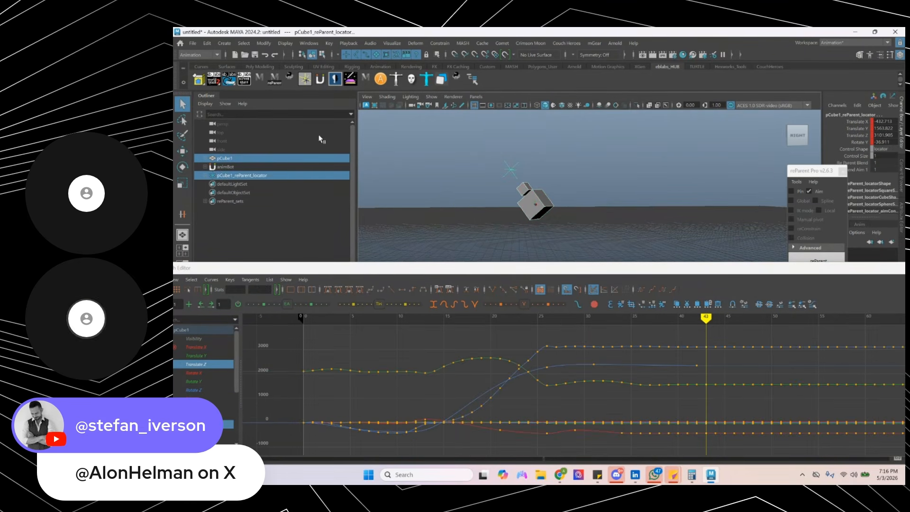
click(274, 81)
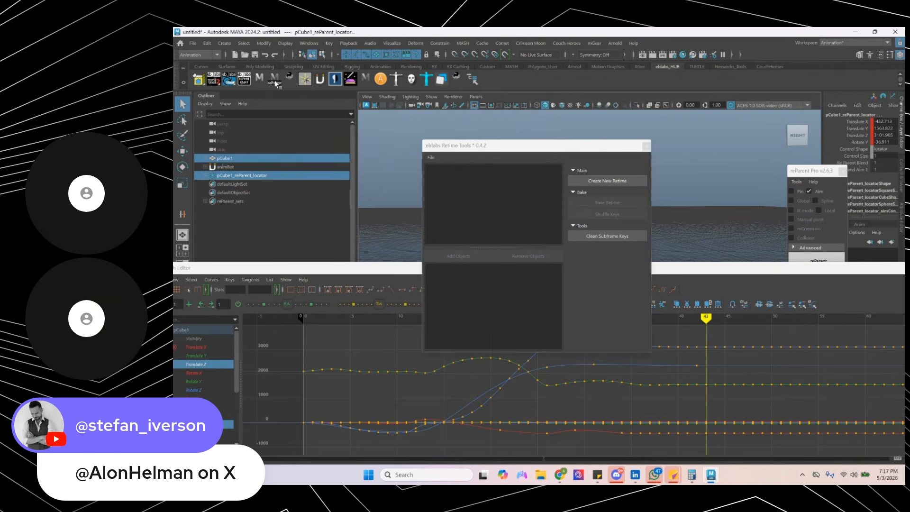
click(597, 183)
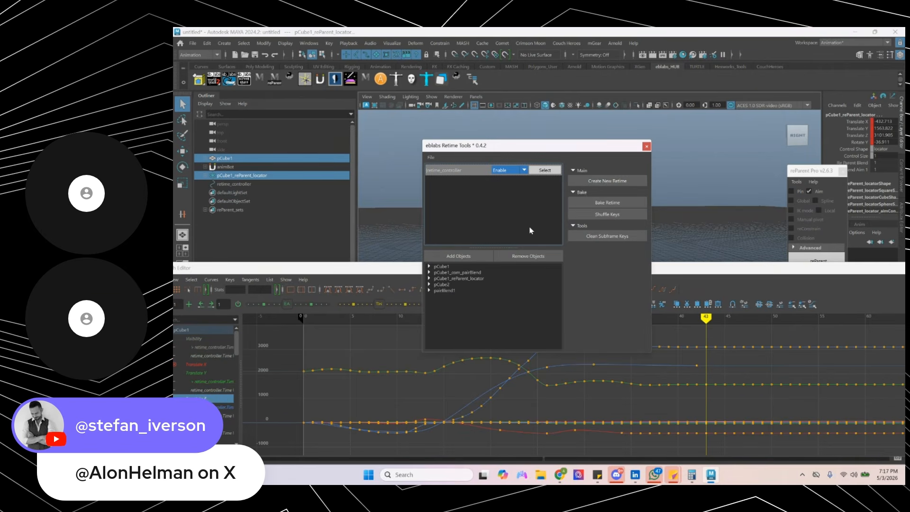
click(548, 171)
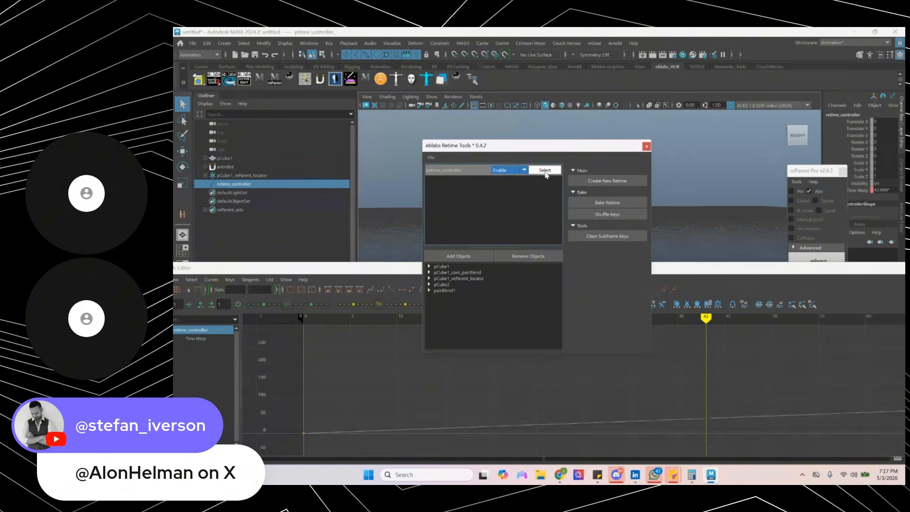
click(647, 147)
- Insert a key at frame 65 on the retime controller's Time Warp curve and delete its end key at frame 250
alt+shift+right_drag(561, 412, 532, 406)
alt+middle_drag(532, 405, 480, 367)
alt+shift+right_drag(544, 362, 502, 361)
alt+middle_drag(681, 366, 596, 394)
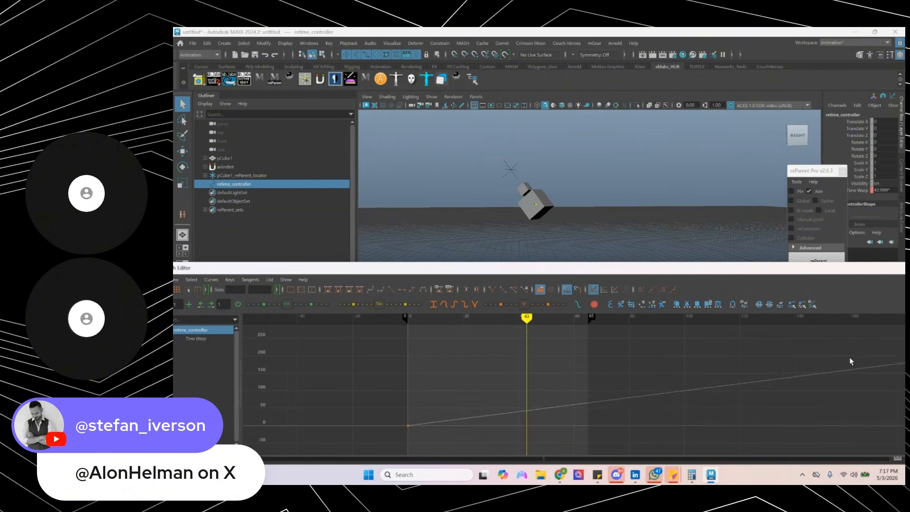
alt+shift+right_drag(852, 361, 743, 357)
drag(713, 327, 740, 395)
alt+shift+right_drag(513, 369, 573, 369)
key(i)
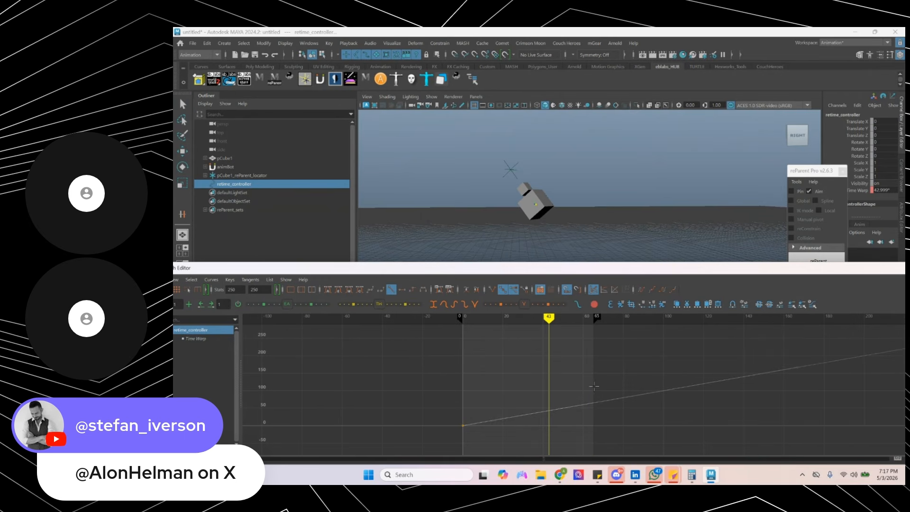
alt+shift+right_drag(652, 382, 612, 382)
key(q)
drag(797, 327, 753, 383)
key(Delete)
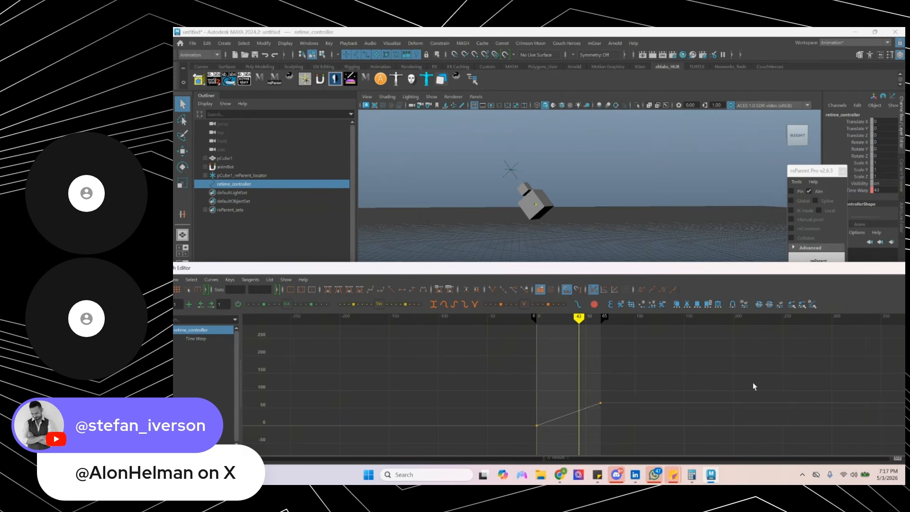
alt+shift+right_drag(467, 402, 545, 401)
alt+middle_drag(553, 398, 657, 357)
drag(671, 351, 660, 375)
drag(640, 347, 595, 379)
shift+middle_drag(612, 359, 628, 360)
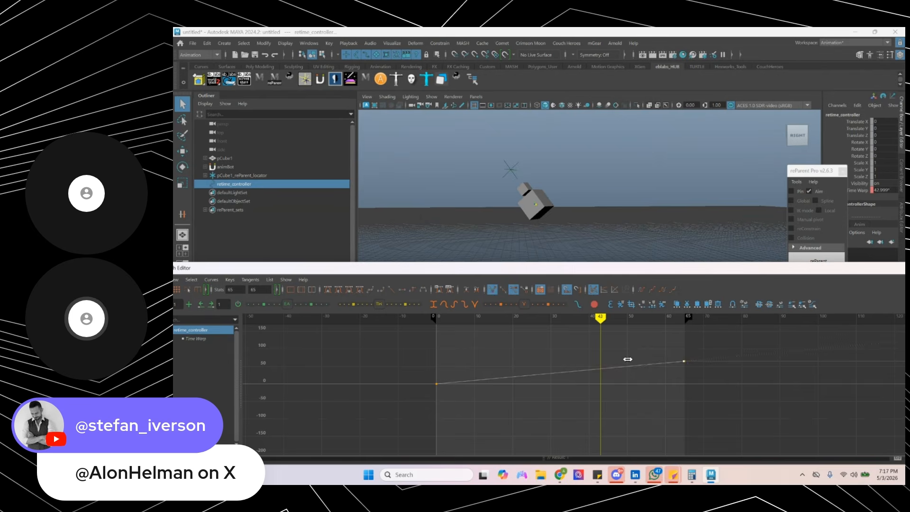
key(ctrl+z)
key(ctrl+z)
- Insert a key on the Time Warp curve near the takeoff and place it at frame 16
drag(503, 363, 560, 387)
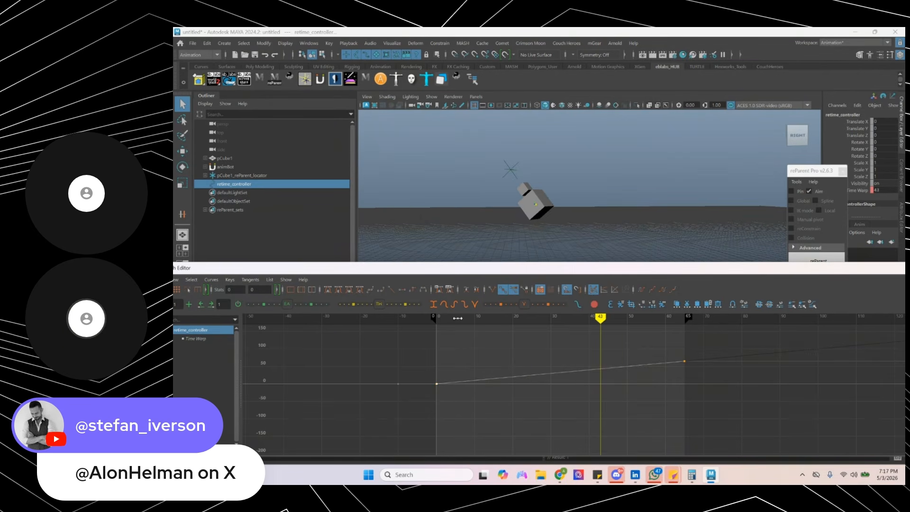
drag(457, 317, 506, 329)
alt+shift+right_drag(482, 383, 516, 394)
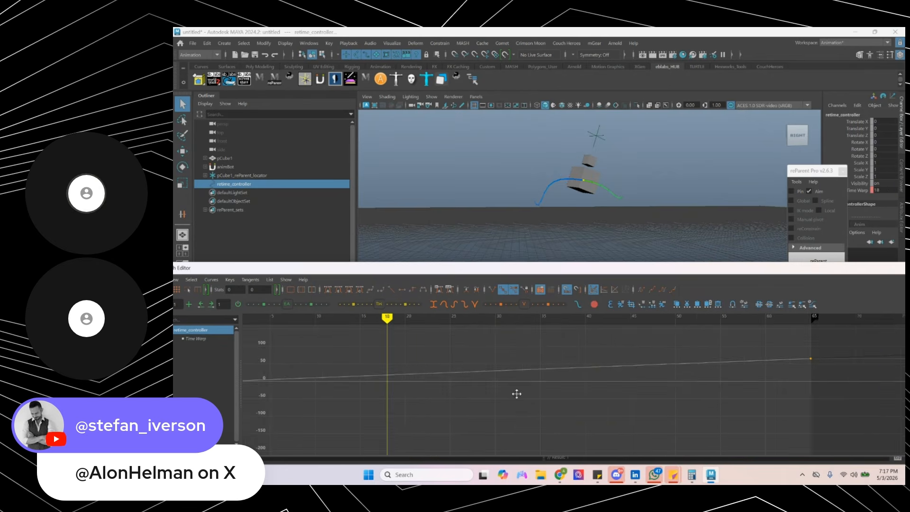
alt+middle_drag(517, 394, 537, 391)
key(alt+comma)
key(alt+comma)
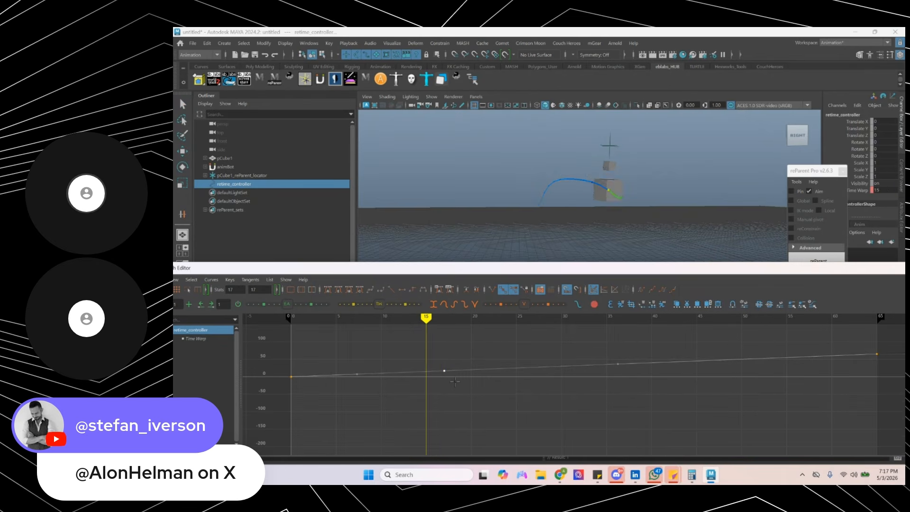
middle_click(439, 369)
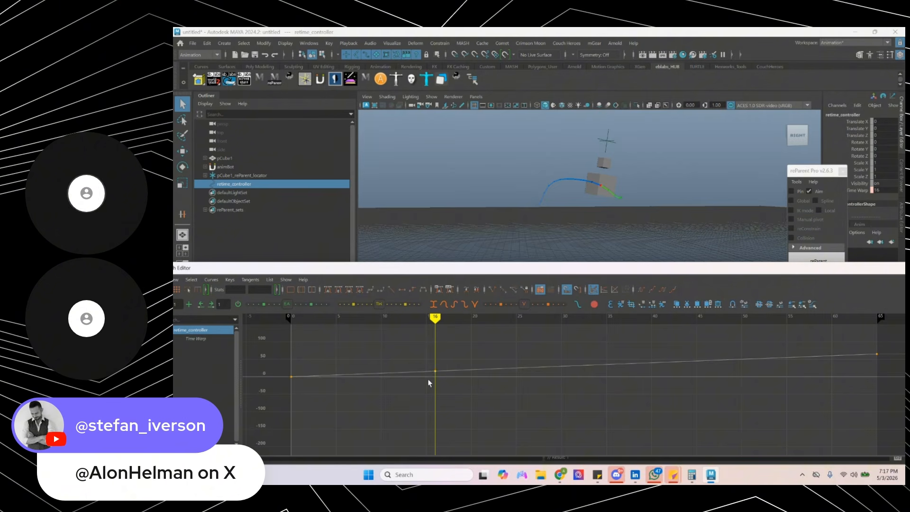
- Insert a second mid-jump key on the Time Warp curve at frame 21
key(alt+period)
key(alt+period)
key(alt+period)
key(alt+period)
key(alt+period)
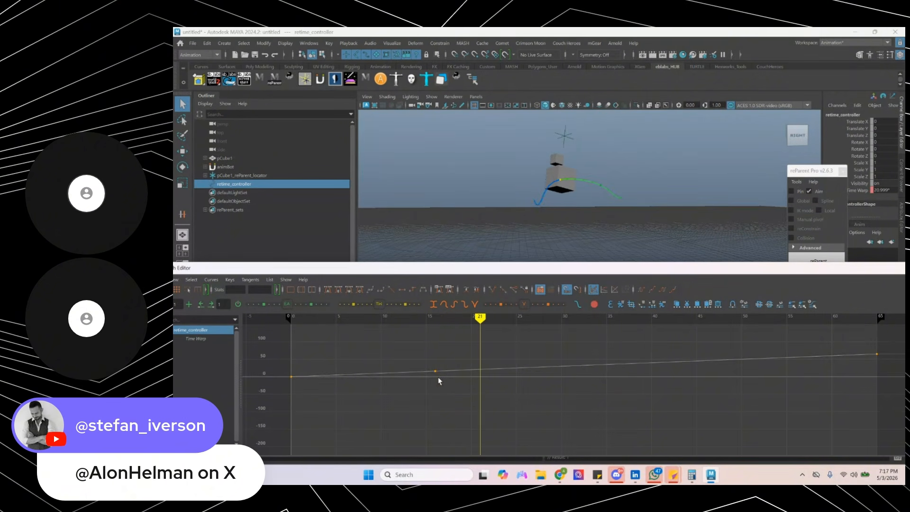
key(i)
middle_click(481, 370)
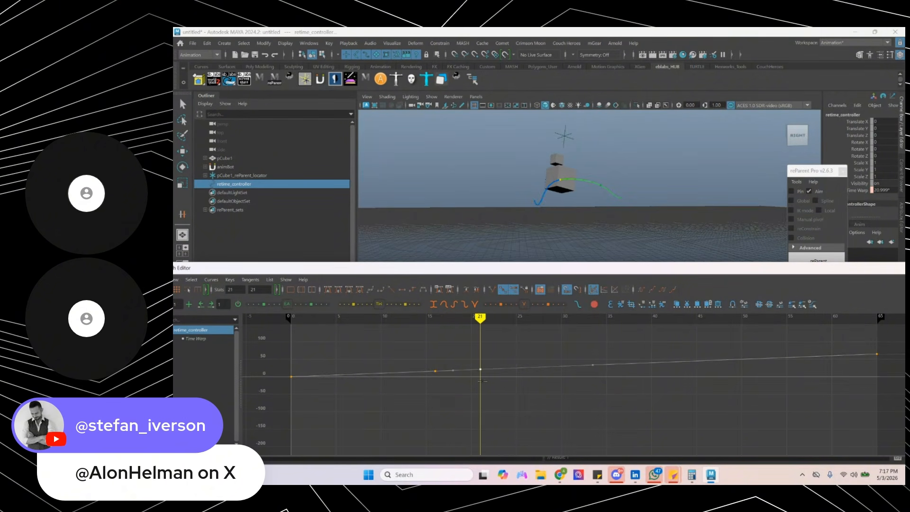
- Select the Time Warp keys at frames 21 and 65, and leave only the frame 65 key selected
alt+shift+right_drag(608, 378, 585, 379)
shift+drag(679, 343, 707, 365)
alt+shift+right_drag(544, 403, 556, 389)
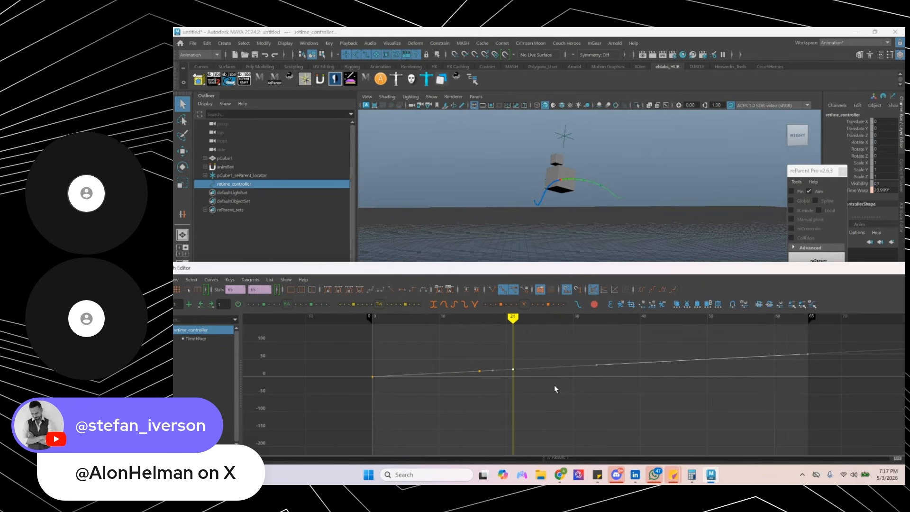
key(w)
click(886, 373)
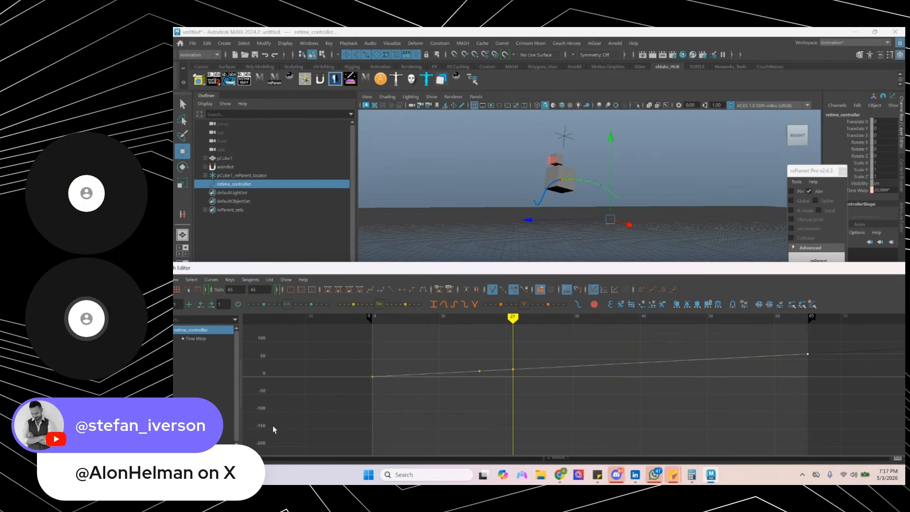
- Select both cubes and the aim locator, frame their animation curves, and select all of their keys
key(q)
click(559, 167)
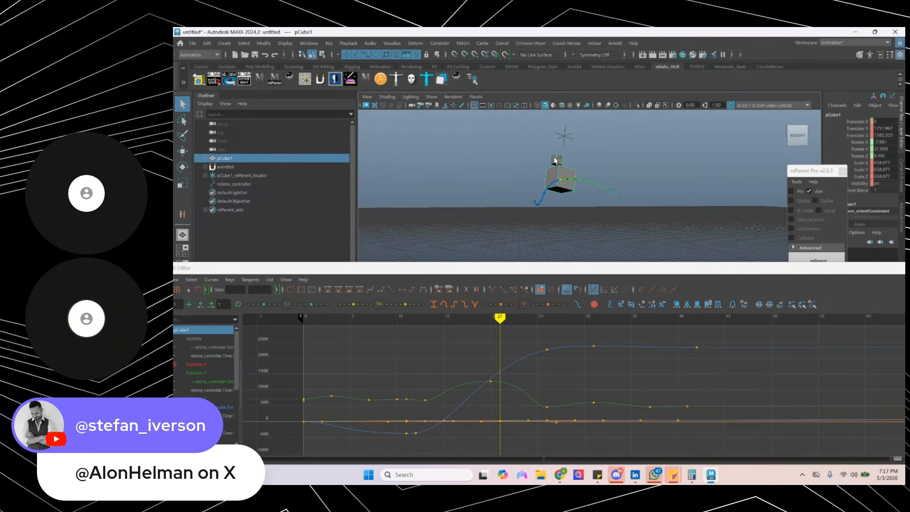
shift+click(565, 137)
key(f)
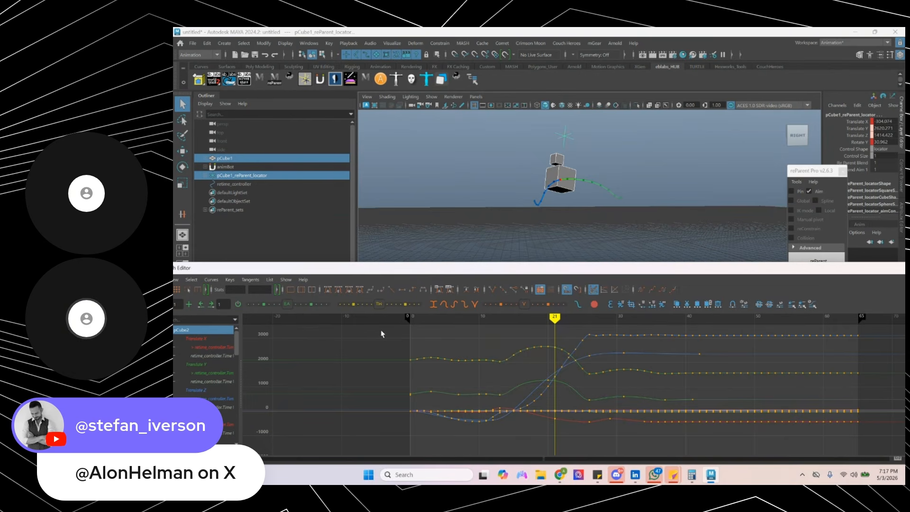
drag(382, 334, 896, 434)
drag(257, 267, 288, 273)
- Step back and forth between frames 13 and 21 to examine the takeoff and the top of the jump
alt+shift+right_drag(597, 368, 601, 370)
key(alt+comma)
key(alt+comma)
key(alt+comma)
key(alt+comma)
key(alt+comma)
key(alt+comma)
key(alt+comma)
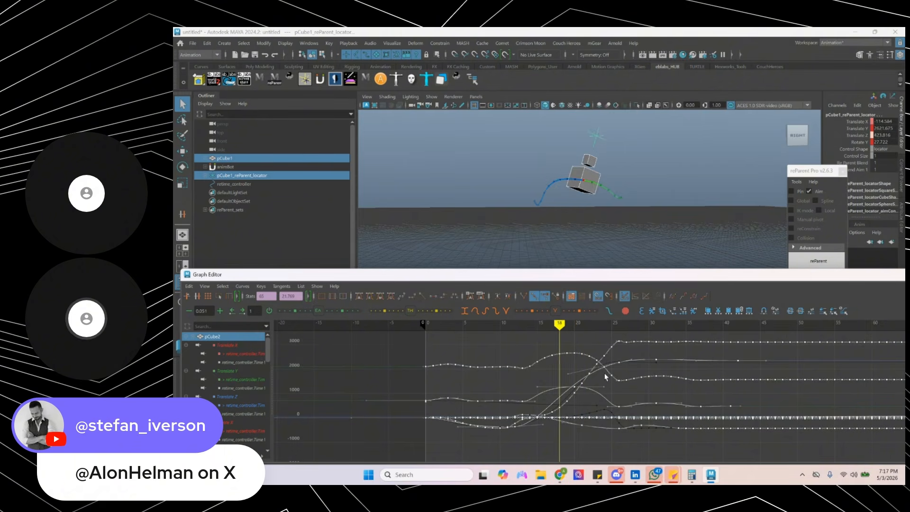
key(alt+period)
key(alt+period)
key(alt+comma)
key(alt+comma)
key(alt+comma)
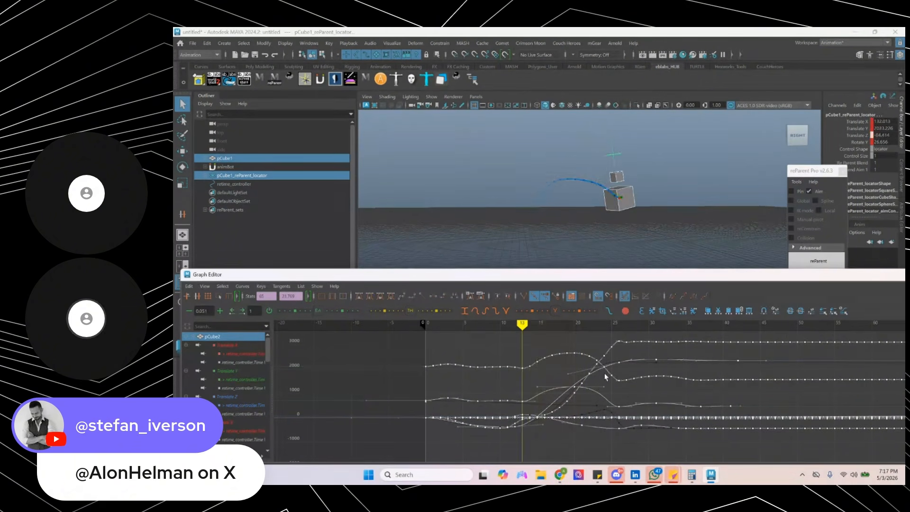
key(alt+period)
key(alt+period)
key(alt+period)
key(alt+period)
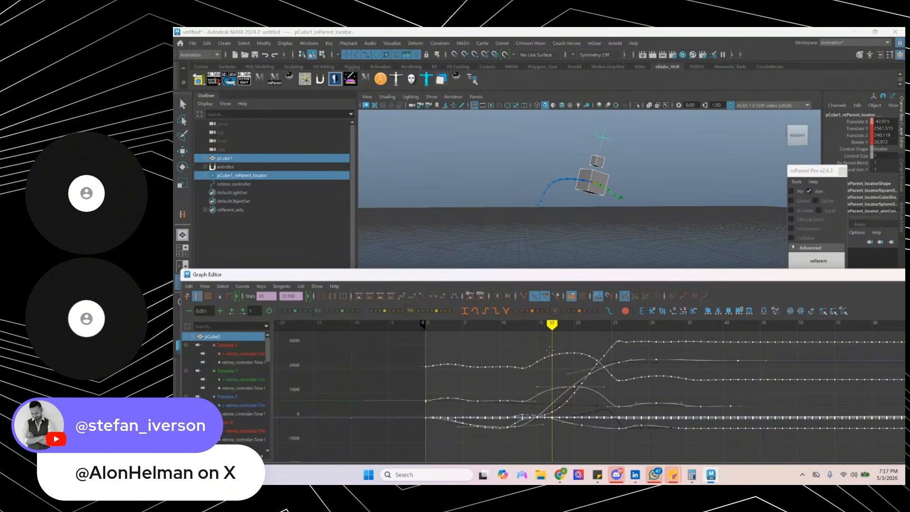
- Select the keys at frame 17, scrub to frame 22, and select the keys there to compare the air-time range
click(553, 353)
drag(554, 327, 588, 327)
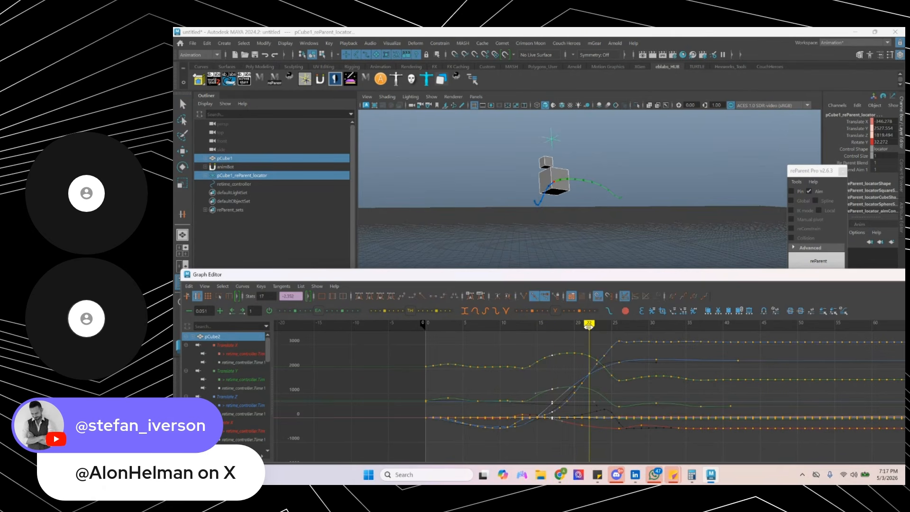
key(q)
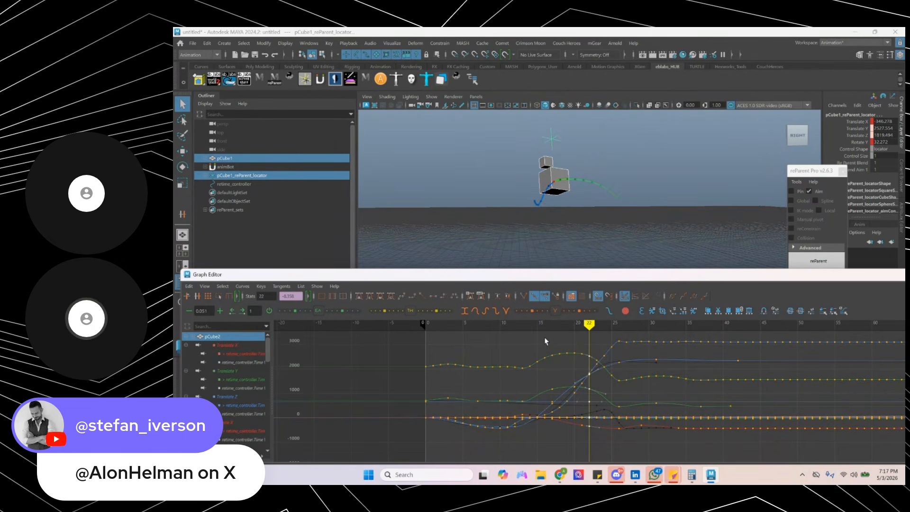
- Activate the Graph Editor's Retime tool and add retime markers at frames 22 and 17
click(230, 296)
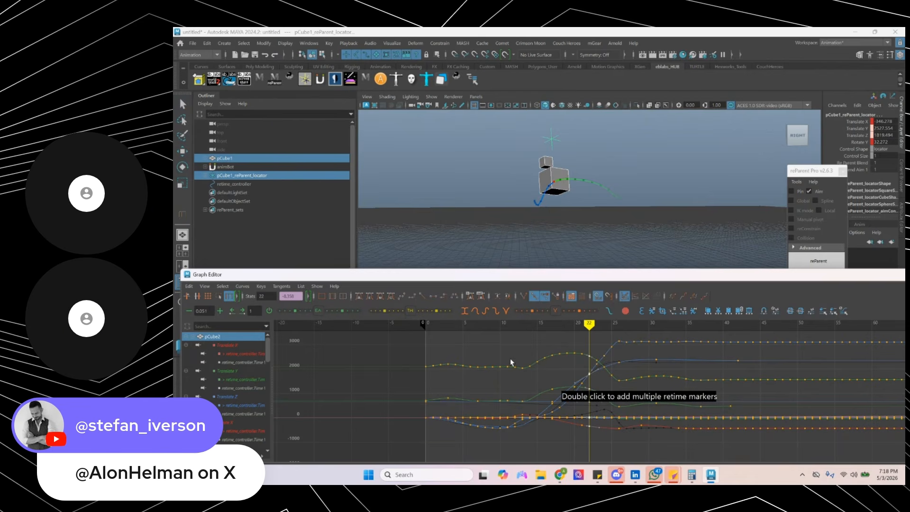
click(591, 360)
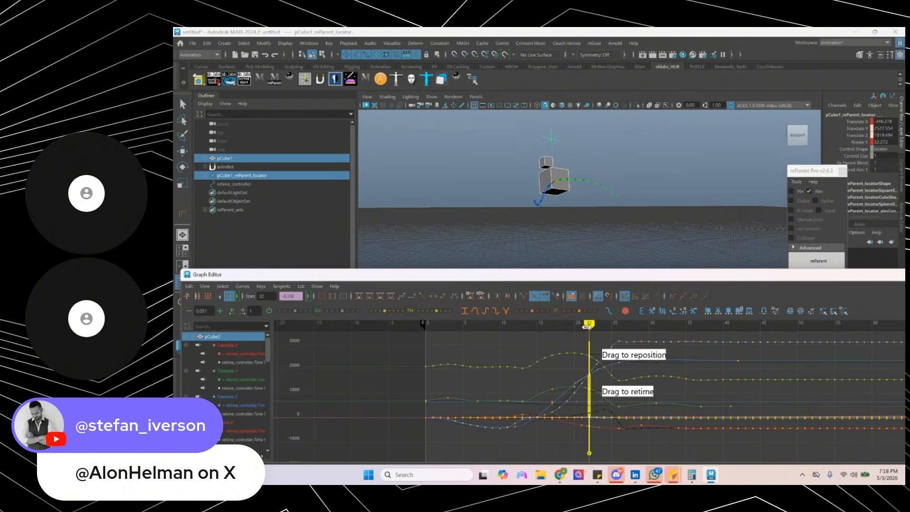
drag(587, 327, 552, 326)
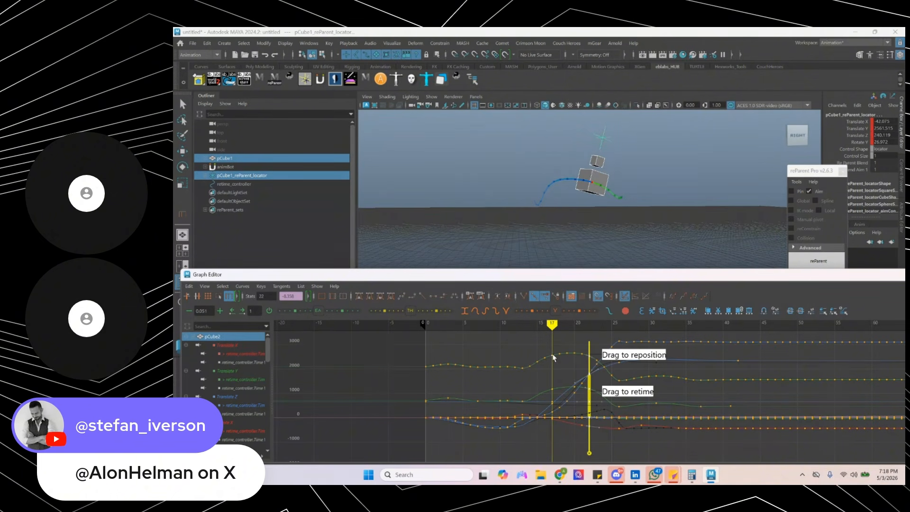
double_click(553, 358)
- Stretch the air time by retiming the frame 22 marker to frame 26, and play back the jump
drag(589, 385, 610, 385)
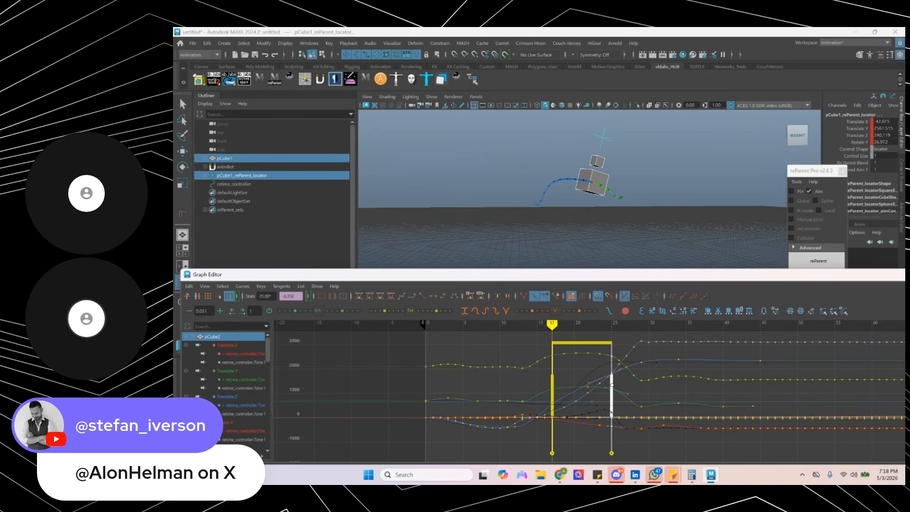
mouse_move(622, 326)
mouse_down()
mouse_move(683, 323)
mouse_move(637, 323)
mouse_up()
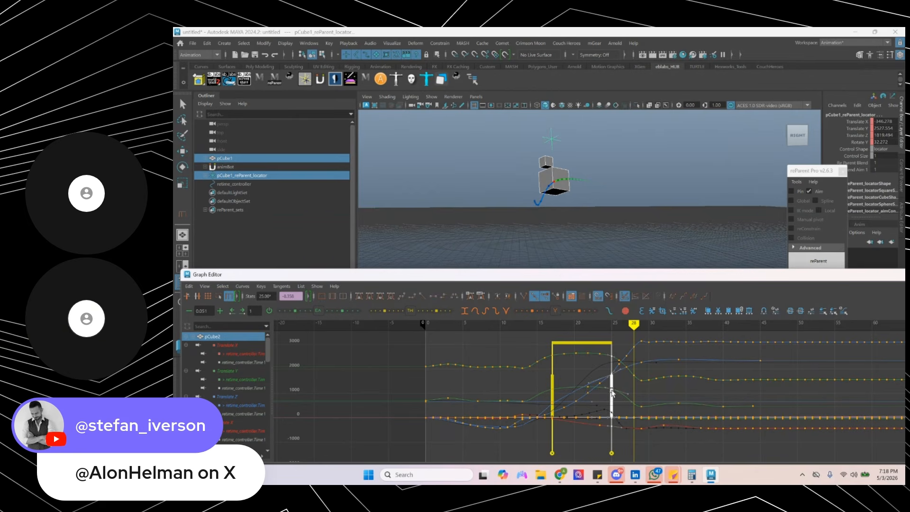
drag(612, 396, 620, 396)
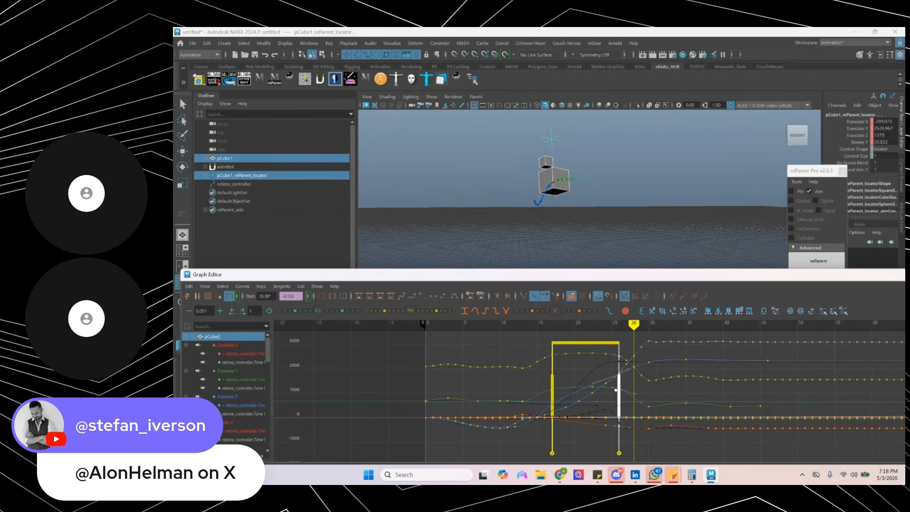
click(491, 322)
key(alt+v)
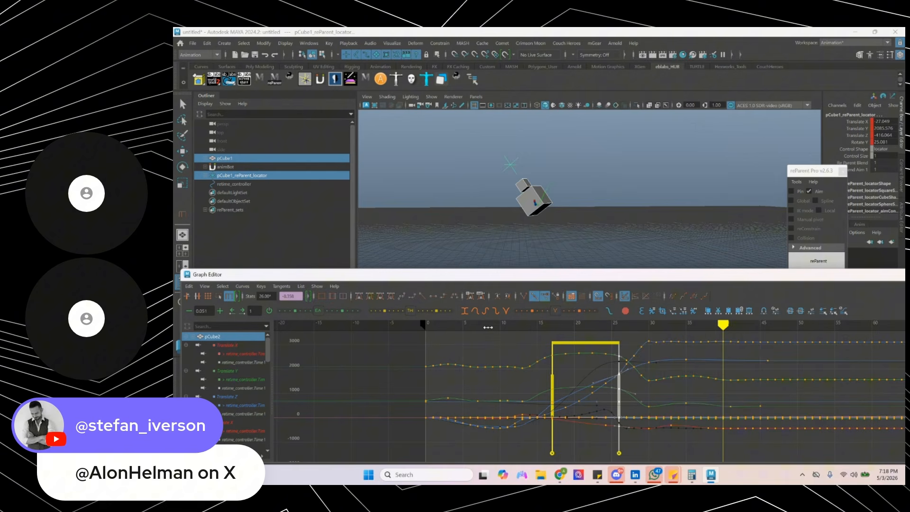
- Open the eblabs Retime Tools, select the retime_controller, and frame its Time Warp curve in the Graph Editor
key(alt+v)
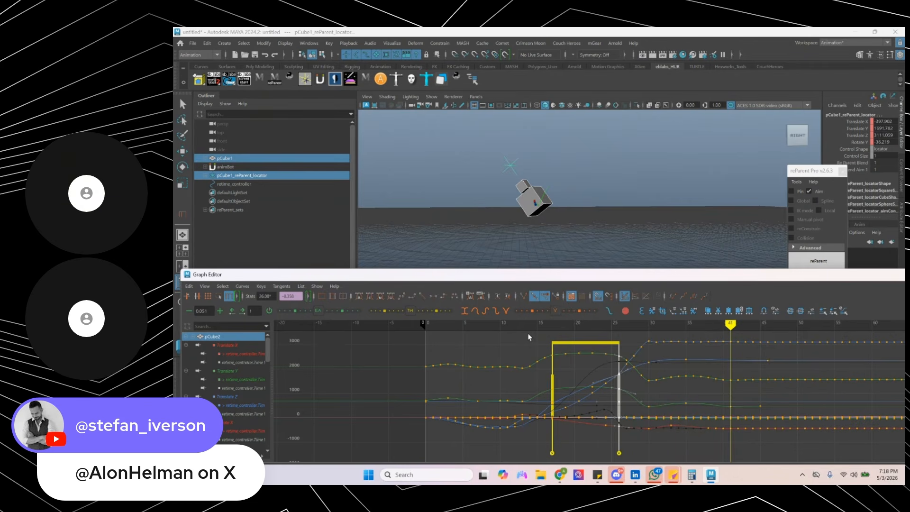
click(229, 80)
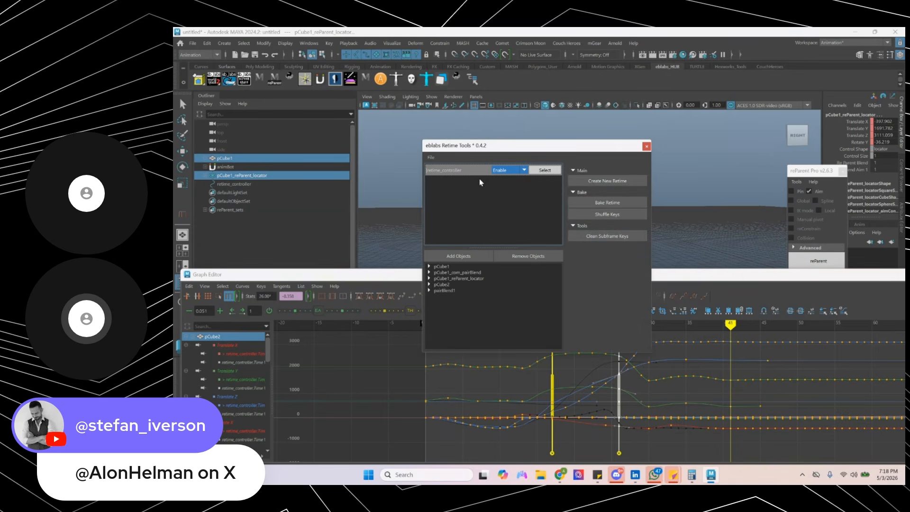
click(545, 171)
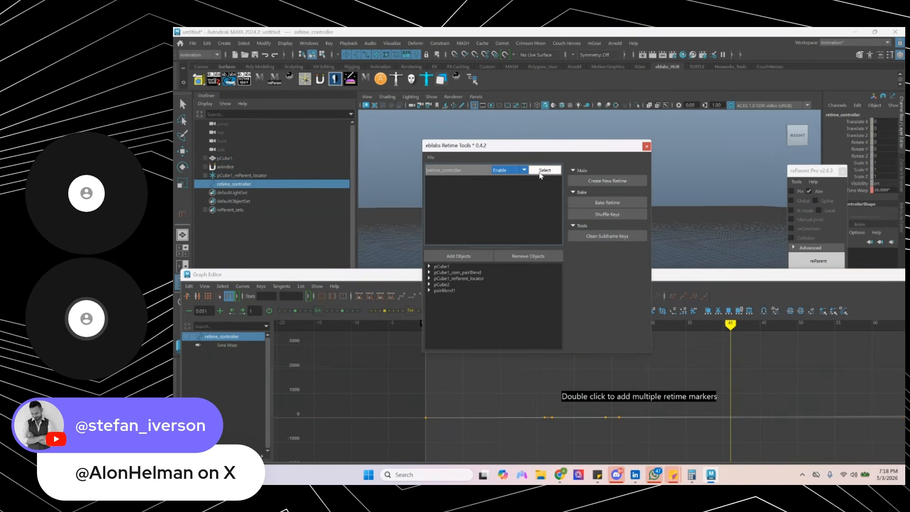
click(539, 405)
key(f)
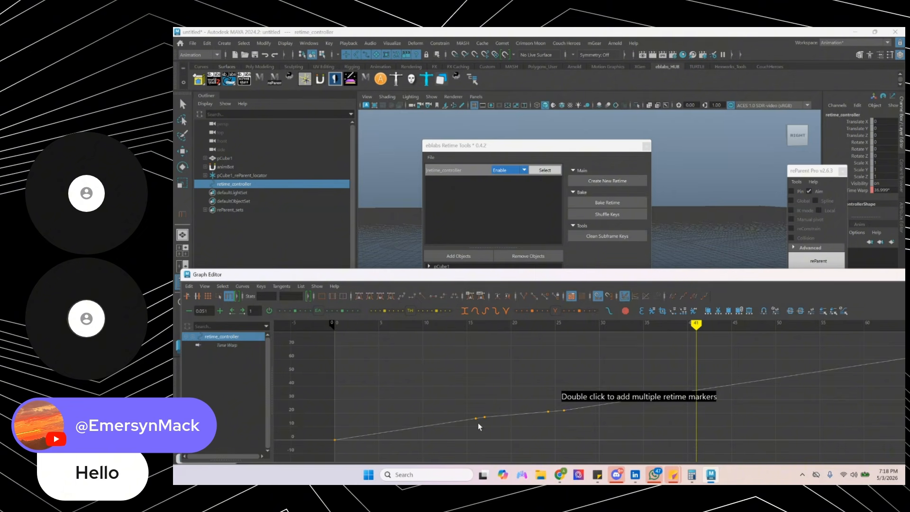
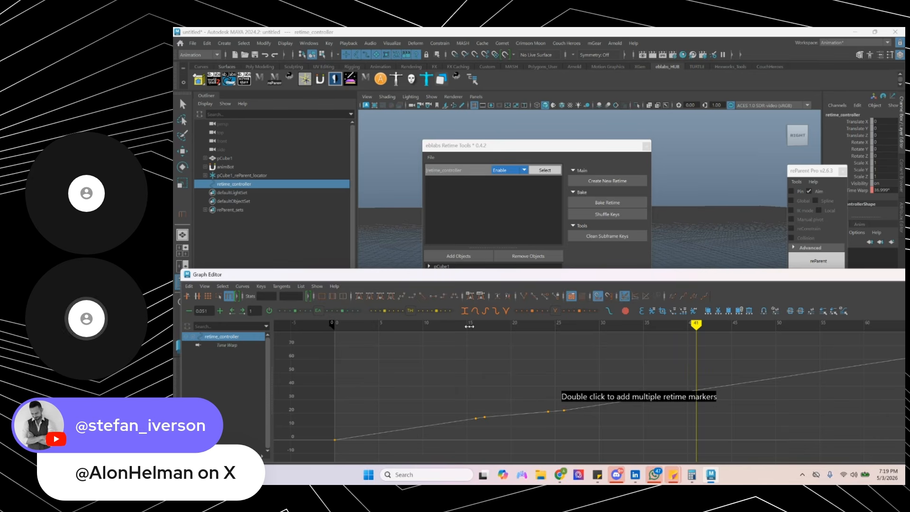
- Move the Retime Tools window aside and examine the retimed Time Warp curve at frame 26
drag(538, 146, 731, 96)
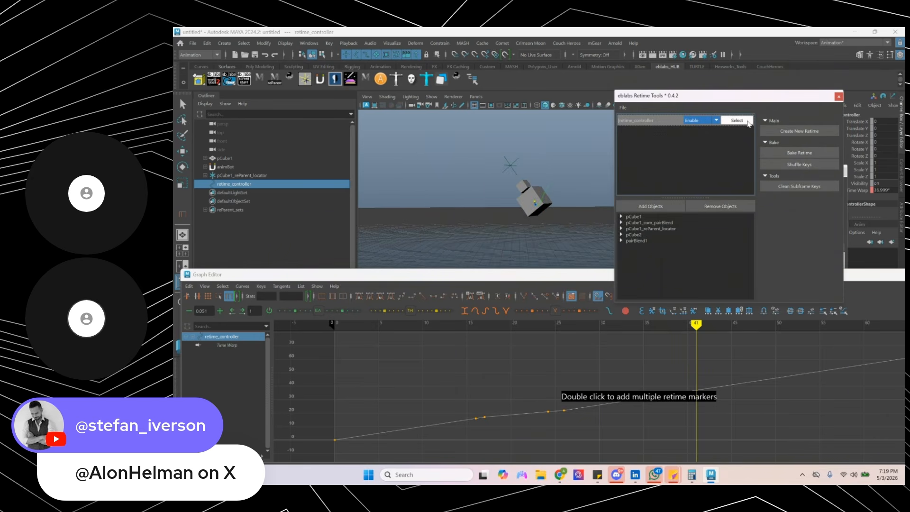
click(737, 120)
drag(455, 324, 563, 324)
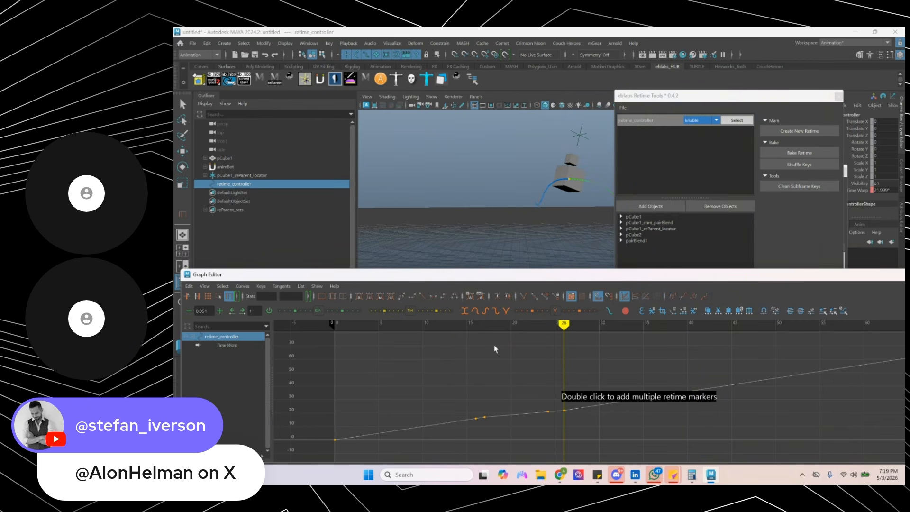
click(229, 345)
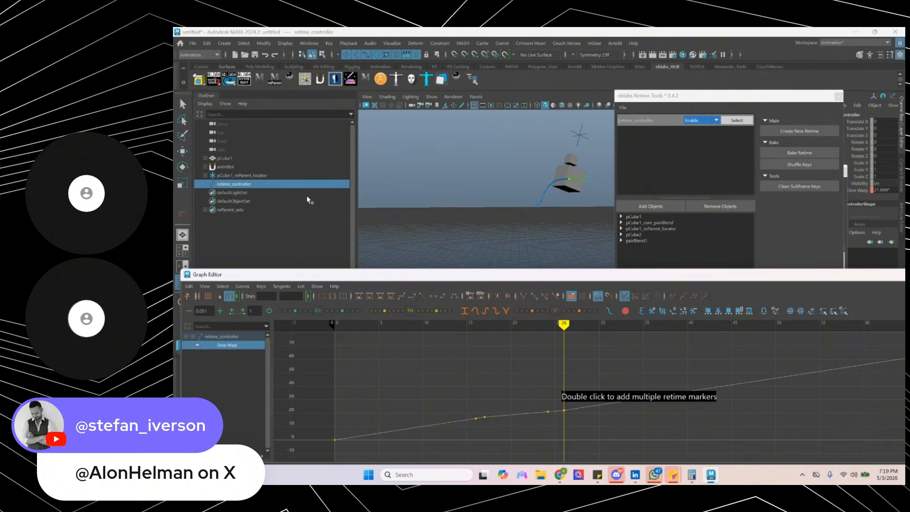
- Undo the air-time stretch together with the retime markers at frames 17 and 22
alt+drag(522, 168, 512, 160)
key(ctrl+z)
key(ctrl+z)
key(ctrl+z)
key(ctrl+z)
key(ctrl+z)
key(ctrl+z)
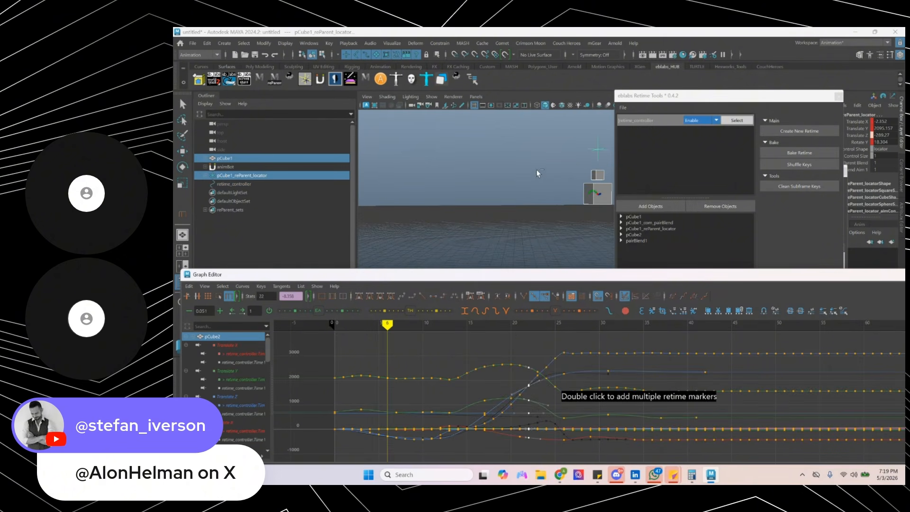
alt+drag(536, 169, 534, 165)
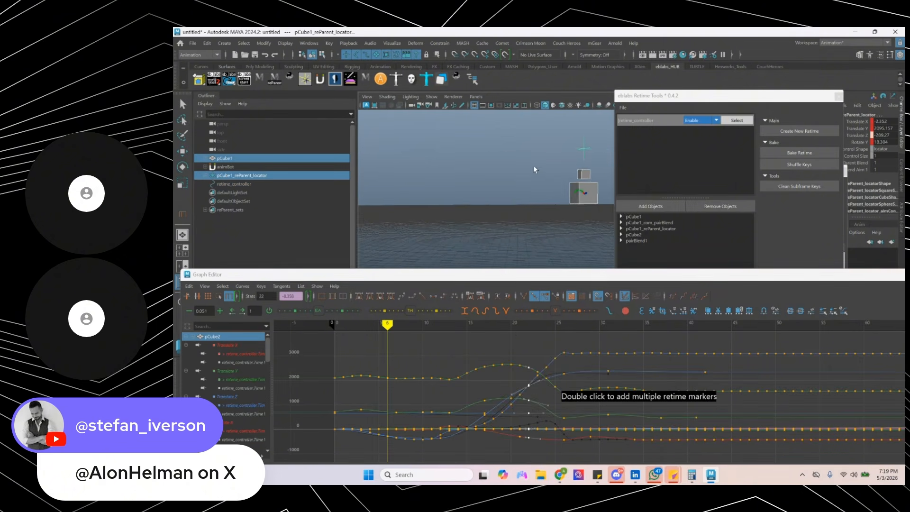
key(ctrl+z)
key(ctrl+z)
key(ctrl+z)
key(ctrl+z)
key(ctrl+z)
key(ctrl+z)
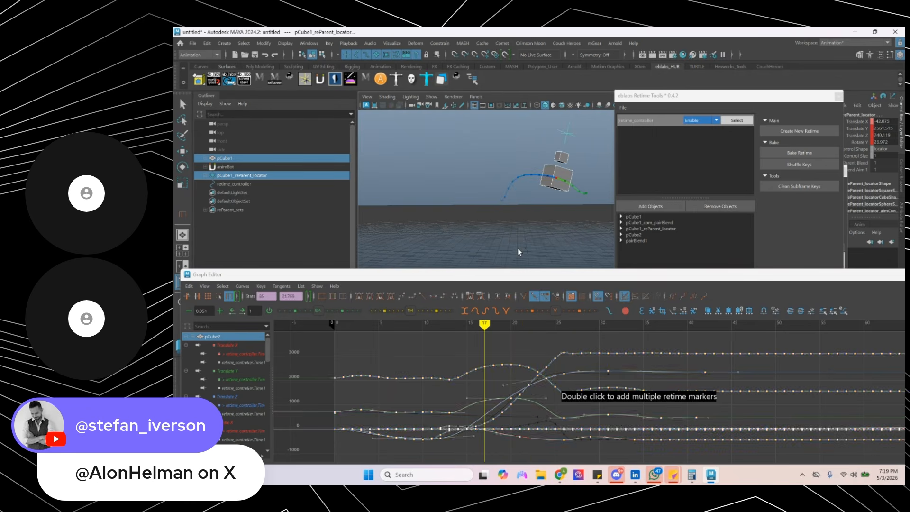
key(ctrl+z)
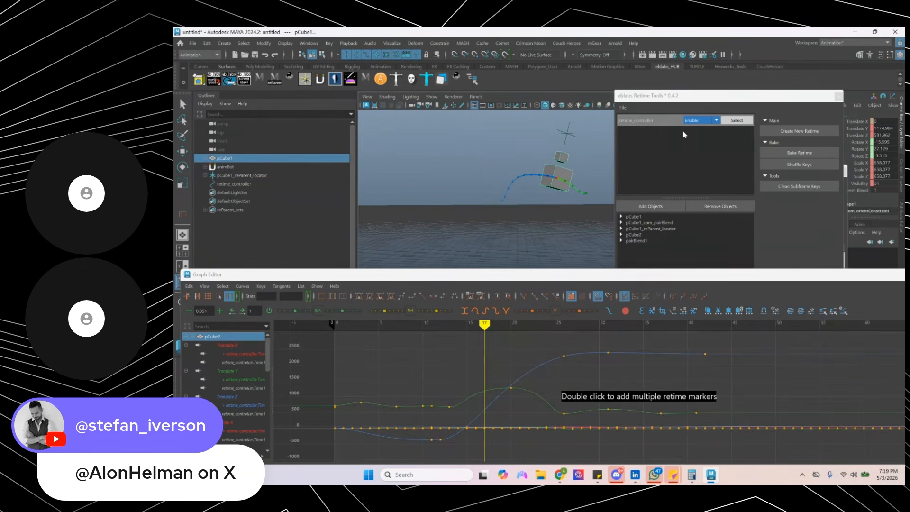
- Select the retime_controller from the Retime Tools again and play back the jump against its Time Warp curve
click(738, 120)
drag(474, 324, 335, 324)
alt+middle_drag(359, 359, 390, 337)
key(alt+v)
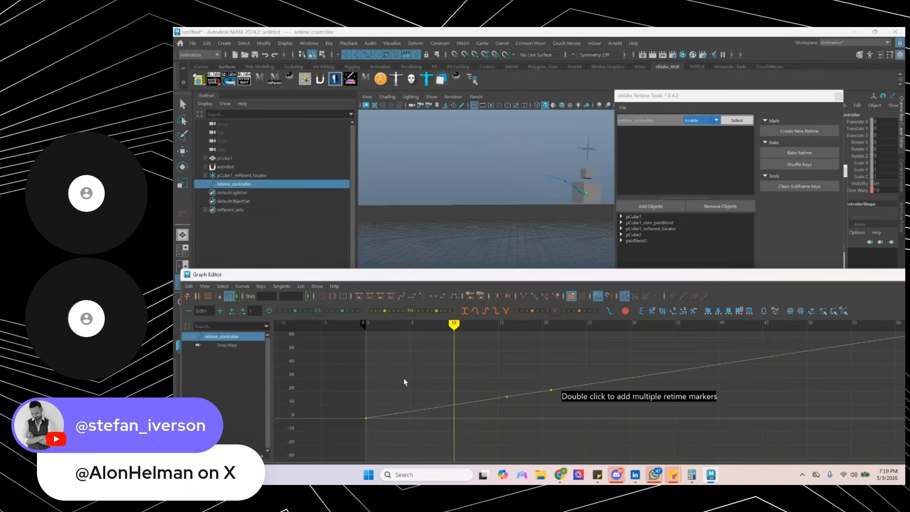
alt+middle_drag(358, 388, 346, 386)
- Scrub to frame 2 and insert a key there on the retime_controller's Time Warp curve
mouse_move(355, 324)
mouse_down()
mouse_move(532, 316)
mouse_move(348, 319)
mouse_move(371, 322)
mouse_up()
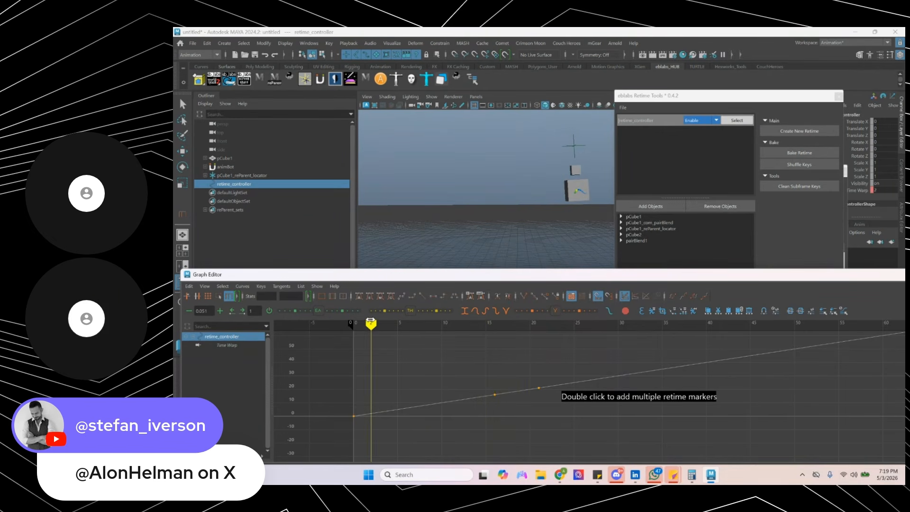
click(353, 416)
alt+middle_drag(353, 427, 418, 403)
alt+right_drag(418, 404, 465, 370)
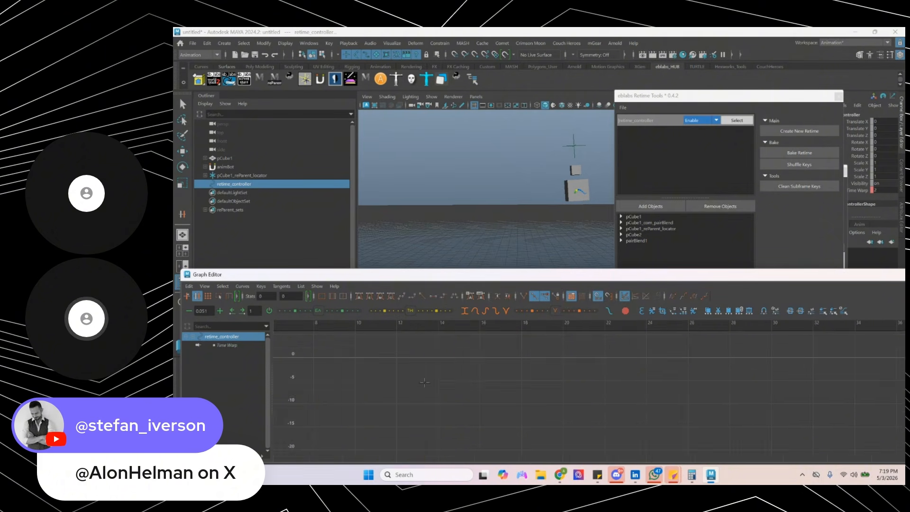
alt+middle_drag(294, 354, 438, 404)
alt+right_drag(464, 382, 380, 424)
key(q)
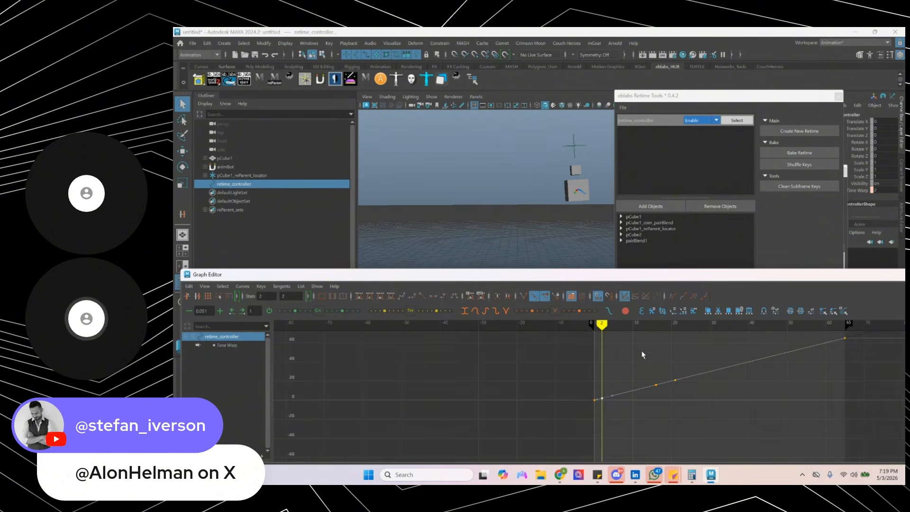
- Select all Time Warp keys from frame 2 onward and shift them one frame later to start at frame 3
shift+drag(643, 354, 696, 393)
alt+middle_drag(746, 397, 713, 419)
shift+drag(778, 331, 859, 403)
alt+shift+right_drag(464, 419, 584, 420)
alt+middle_drag(303, 446, 612, 431)
alt+shift+right_drag(549, 437, 547, 401)
key(w)
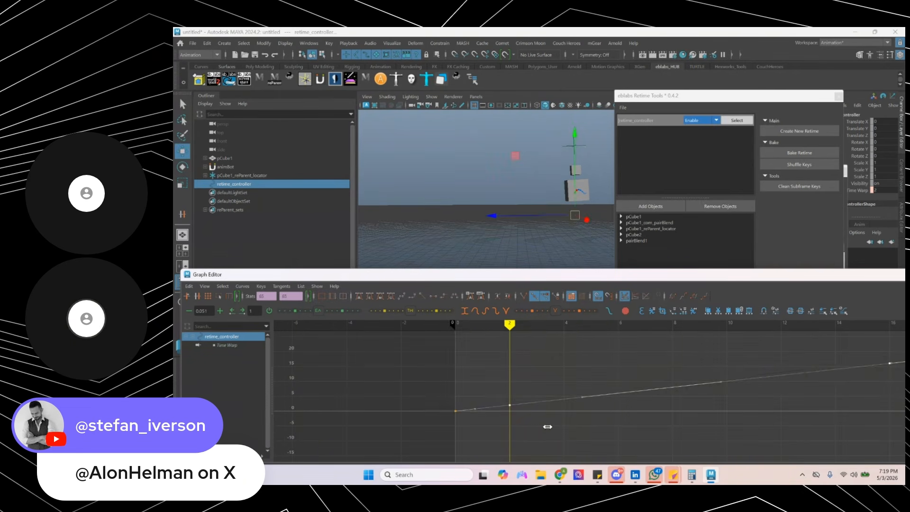
shift+middle_drag(548, 426, 551, 426)
click(537, 382)
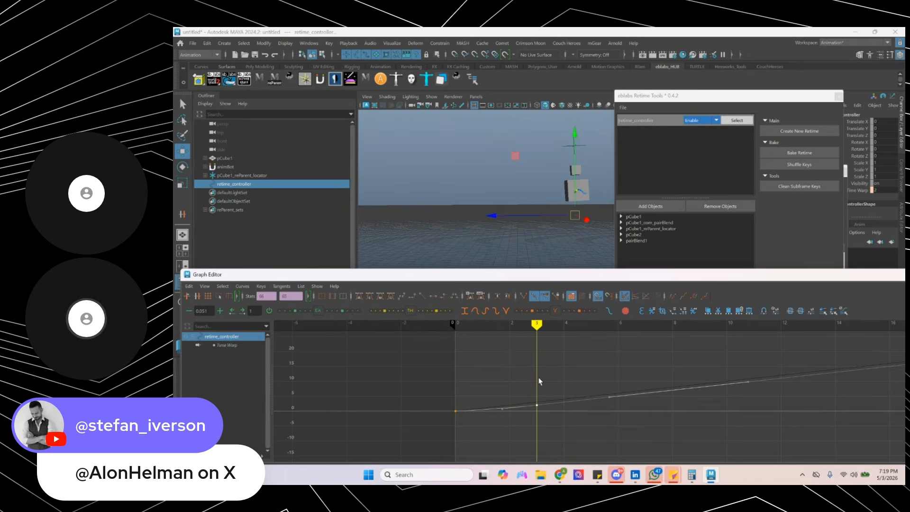
- Step and scrub through the anticipation from frame 3 to frame 12 and insert a Time Warp key at frame 10
key(alt+period)
key(alt+period)
key(alt+period)
key(alt+period)
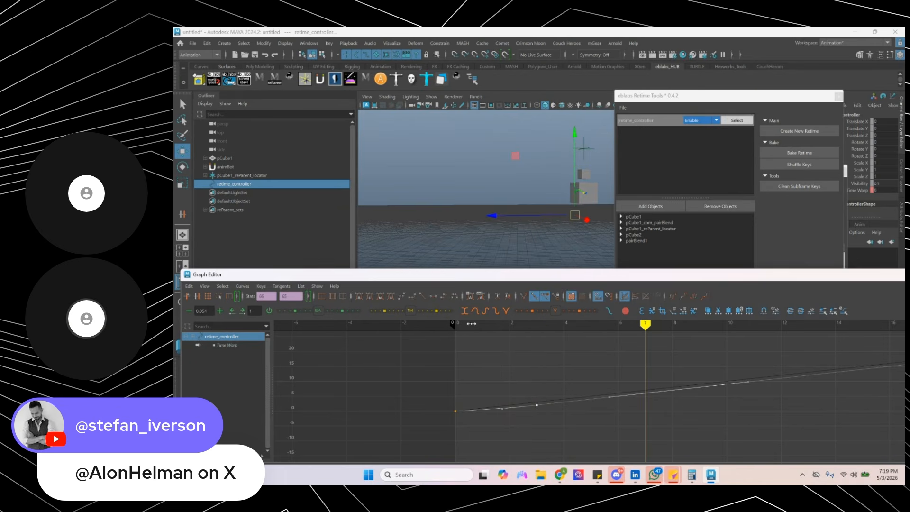
drag(466, 324, 696, 332)
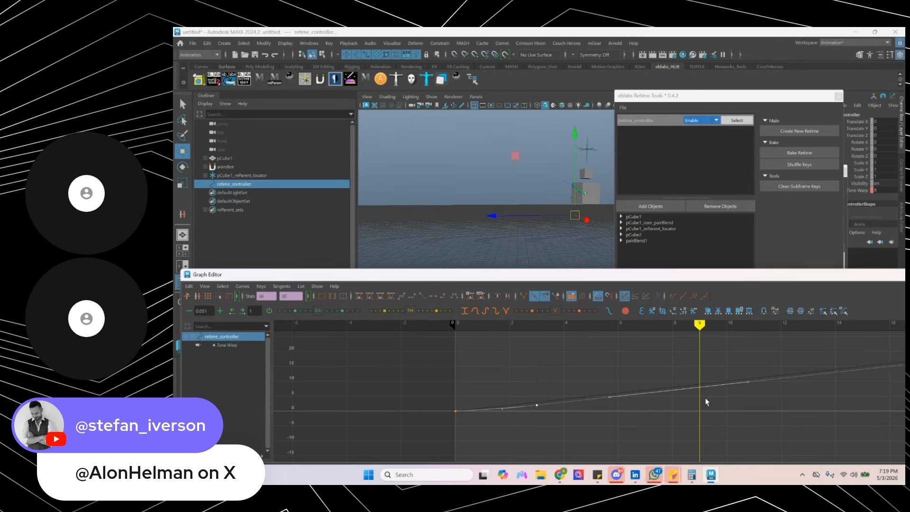
key(alt+period)
key(alt+period)
key(alt+period)
key(alt+comma)
key(i)
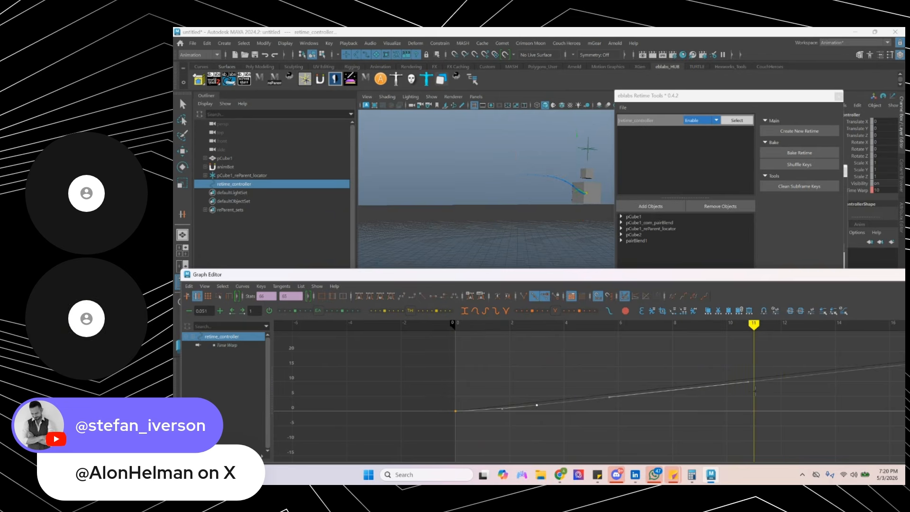
key(alt+comma)
middle_click(728, 390)
- Delete the Time Warp key at frame 10 and insert one at frame 9 instead
alt+middle_drag(644, 397, 479, 393)
key(q)
key(alt+comma)
key(alt+comma)
key(alt+comma)
key(alt+period)
key(alt+period)
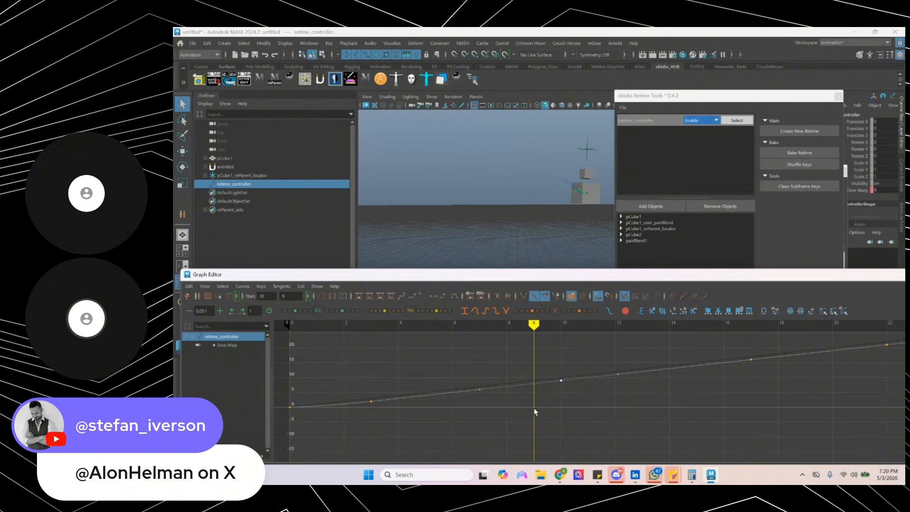
key(Delete)
key(i)
middle_click(543, 389)
- Step between frames 8 and 12 to compare the crouch poses, and insert another Time Warp key at frame 11
key(alt+comma)
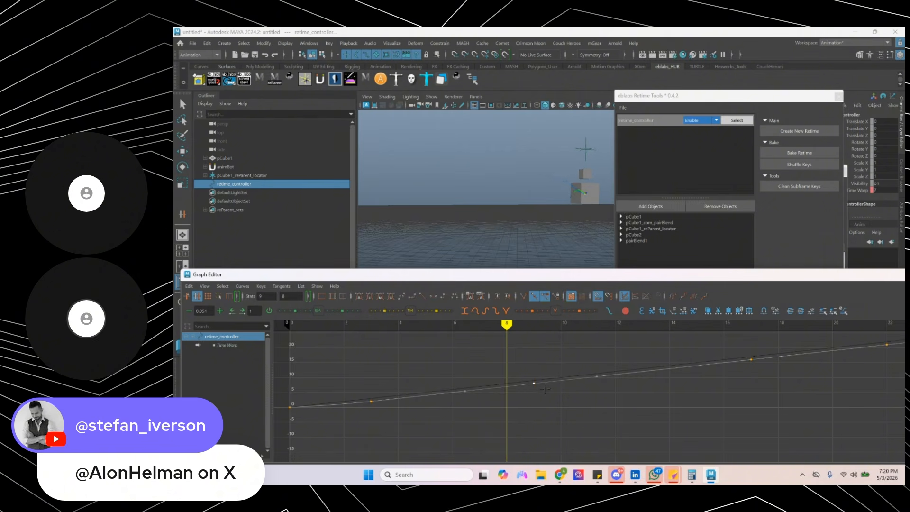
key(alt+period)
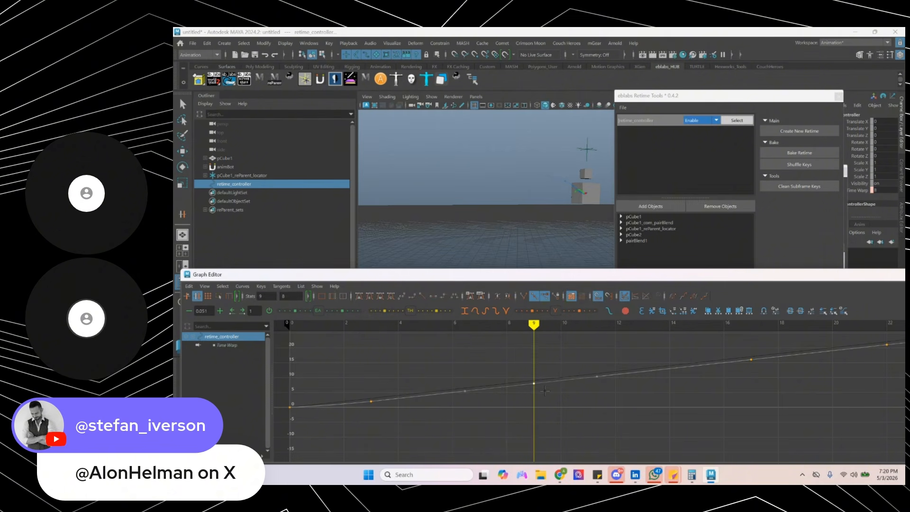
key(alt+period)
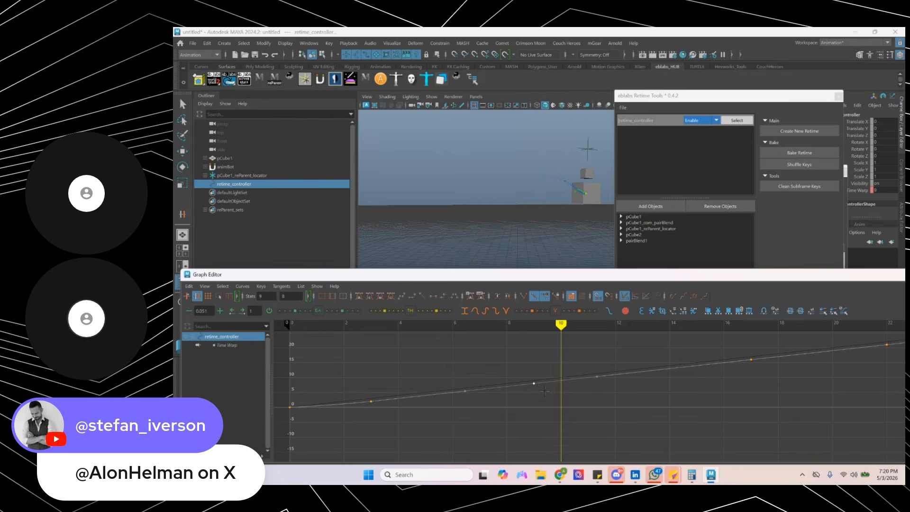
key(alt+comma)
key(alt+period)
key(alt+period)
key(alt+period)
key(alt+comma)
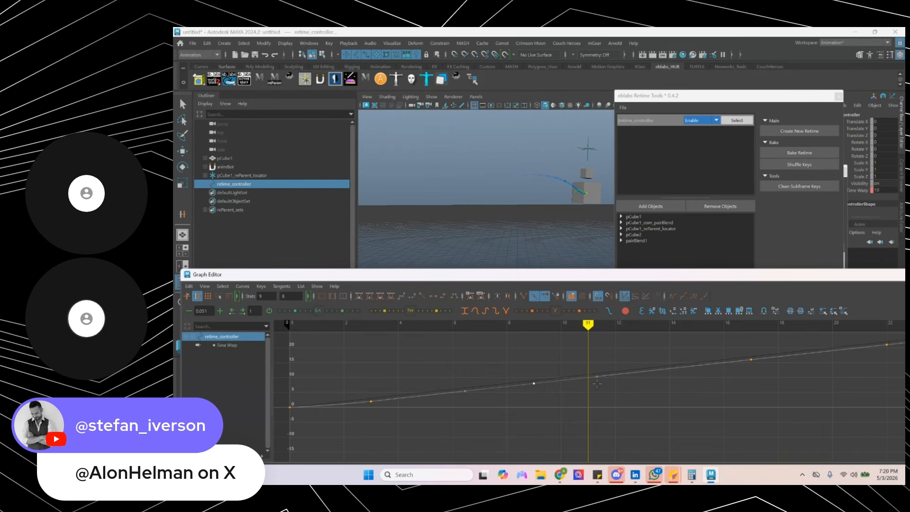
key(q)
- Select the Time Warp keys from frame 11 onward and shift them four frames later to start at frame 15
alt+shift+right_drag(586, 356, 706, 401)
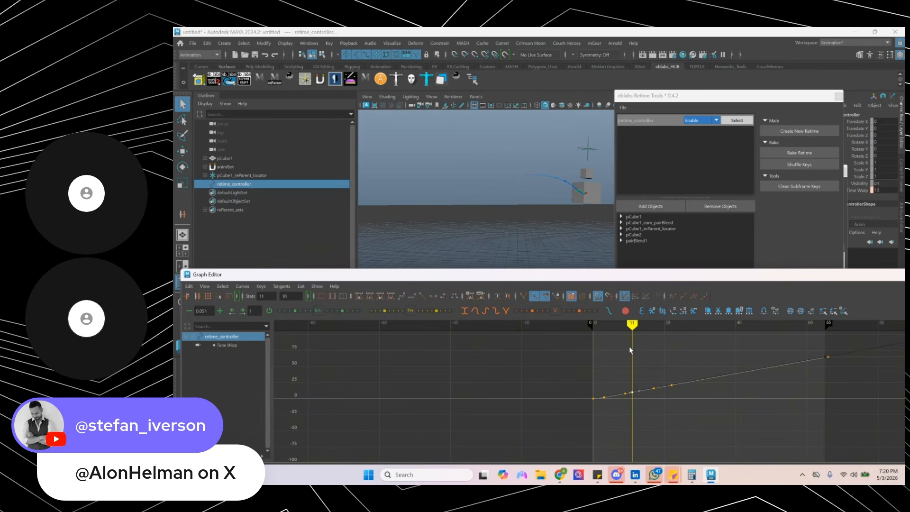
drag(630, 350, 742, 413)
alt+shift+right_drag(591, 415, 625, 383)
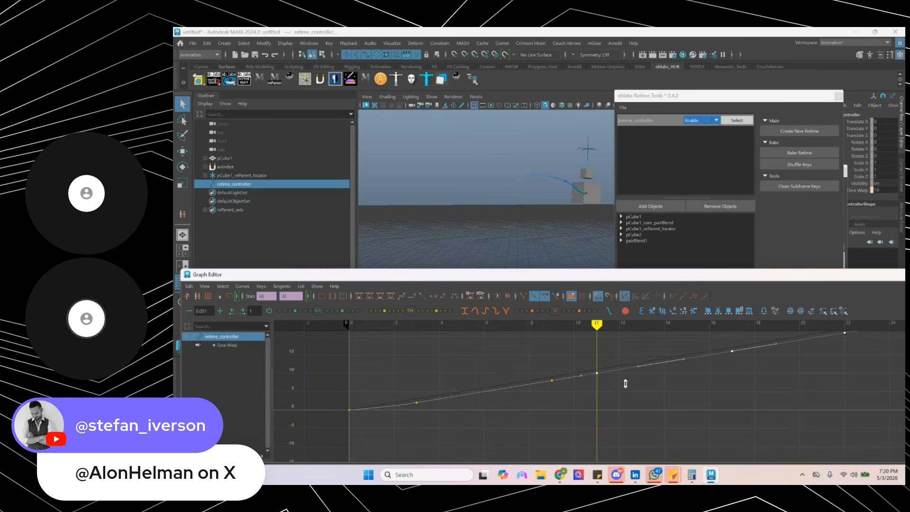
key(w)
shift+middle_drag(601, 403, 658, 399)
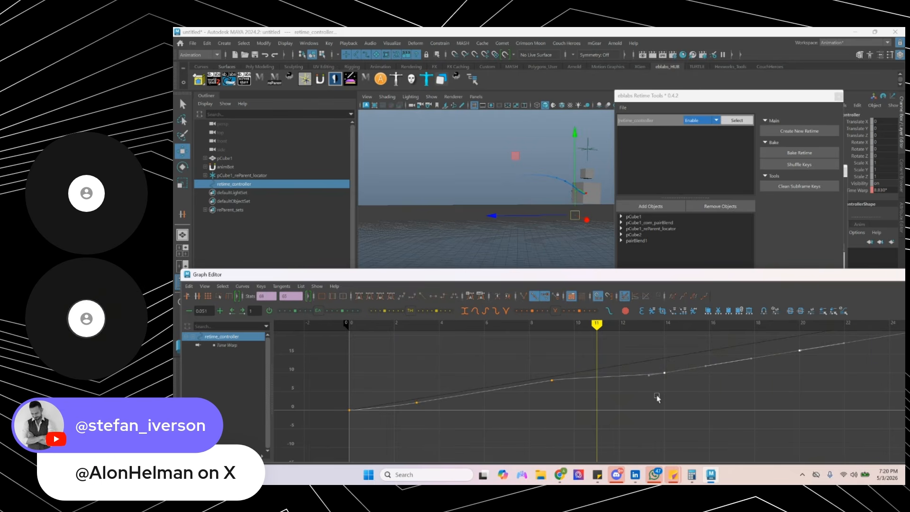
- Adjust the outgoing tangent of the Time Warp key at frame 9 to shape the transition into the stretched section
click(552, 380)
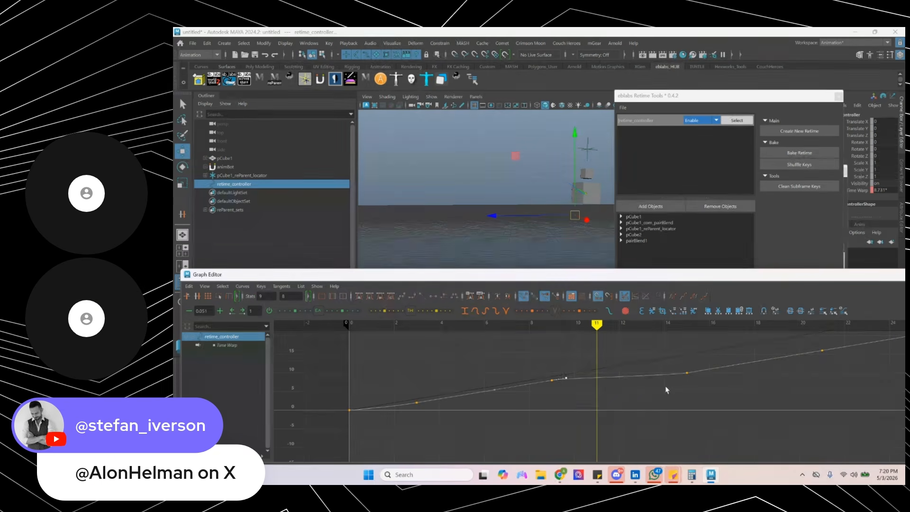
click(591, 374)
alt+shift+right_drag(591, 374, 569, 412)
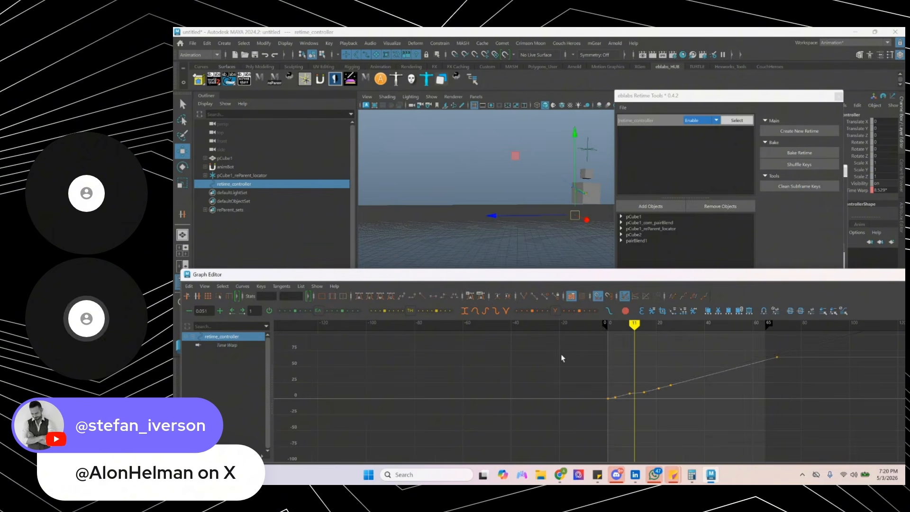
- Give all of the retime_controller's Time Warp keys linear tangents and play back the retimed animation
drag(561, 356, 714, 450)
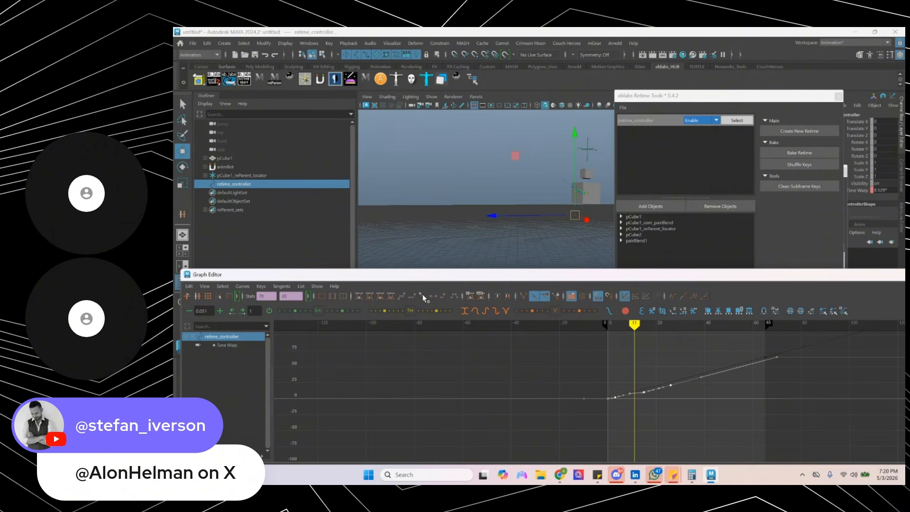
mouse_move(588, 382)
alt+shift+right_down()
mouse_move(618, 385)
mouse_move(595, 372)
alt+shift+right_up()
alt+middle_drag(593, 385, 478, 389)
alt+shift+right_drag(477, 387, 506, 377)
mouse_move(436, 328)
mouse_down()
mouse_move(412, 326)
mouse_move(509, 325)
mouse_move(346, 327)
mouse_move(503, 334)
mouse_move(346, 344)
mouse_up()
key(alt+v)
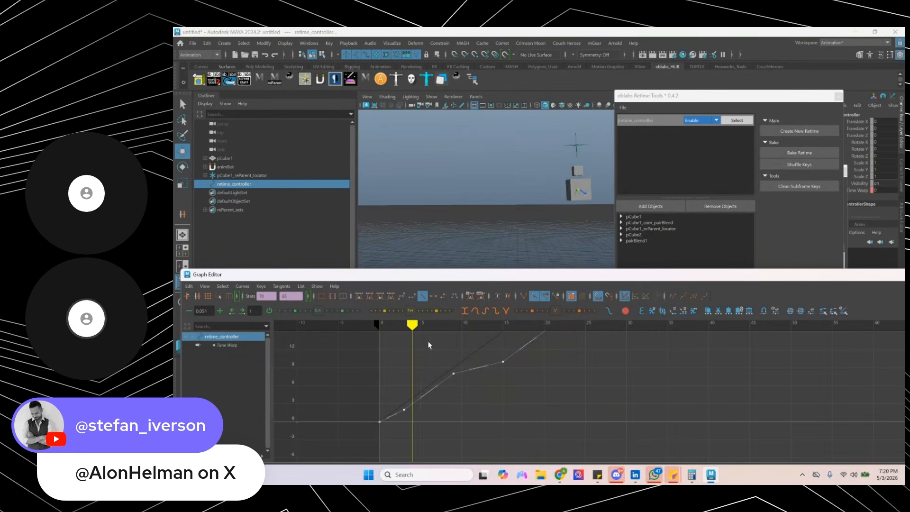
key(alt+v)
- Shift the Time Warp keys from frame 15 onward two frames later, so the first lands on frame 17, and play back
alt+middle_drag(492, 383, 482, 427)
drag(481, 428, 567, 383)
alt+right_drag(639, 397, 610, 408)
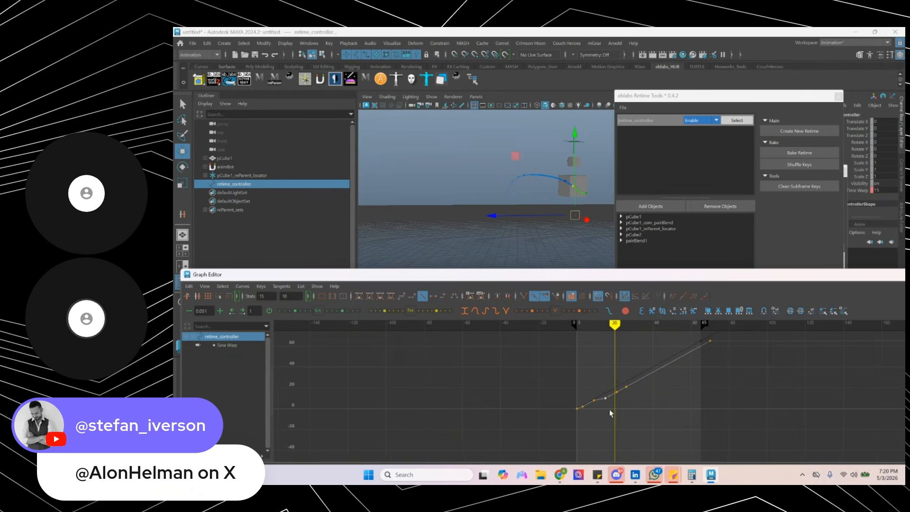
drag(599, 364, 656, 416)
key(f)
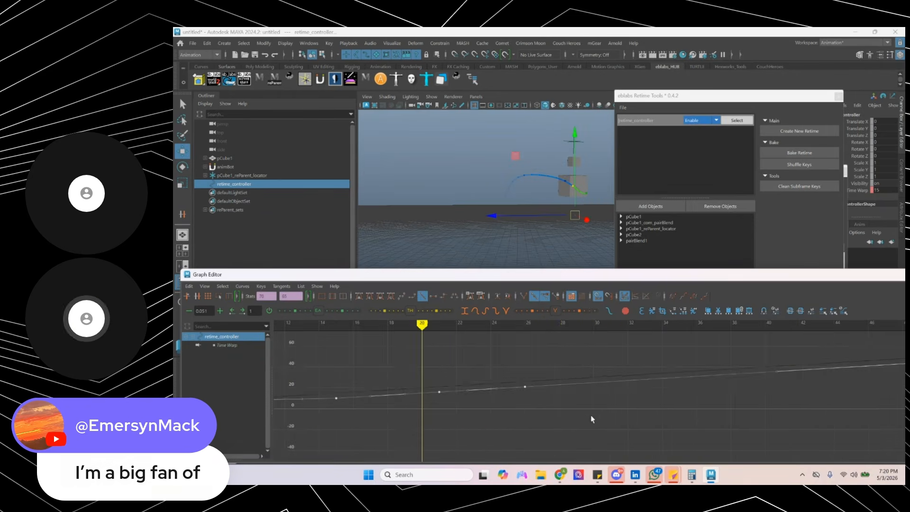
alt+shift+right_drag(565, 427, 560, 396)
alt+middle_drag(560, 397, 561, 422)
alt+shift+right_drag(562, 423, 507, 345)
click(563, 324)
key(alt+v)
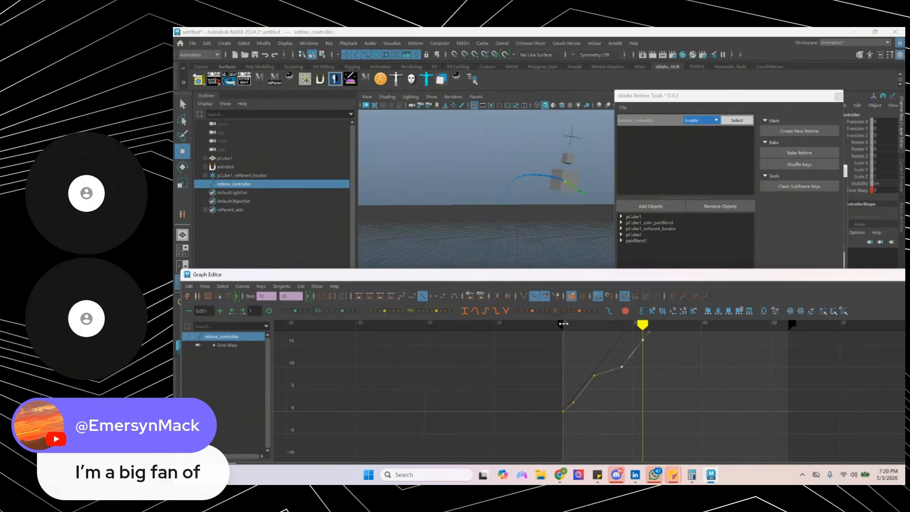
key(alt+v)
- Move the Time Warp key at frame 28 and the end key five frames later, placing the former at frame 33
alt+middle_drag(633, 386, 633, 430)
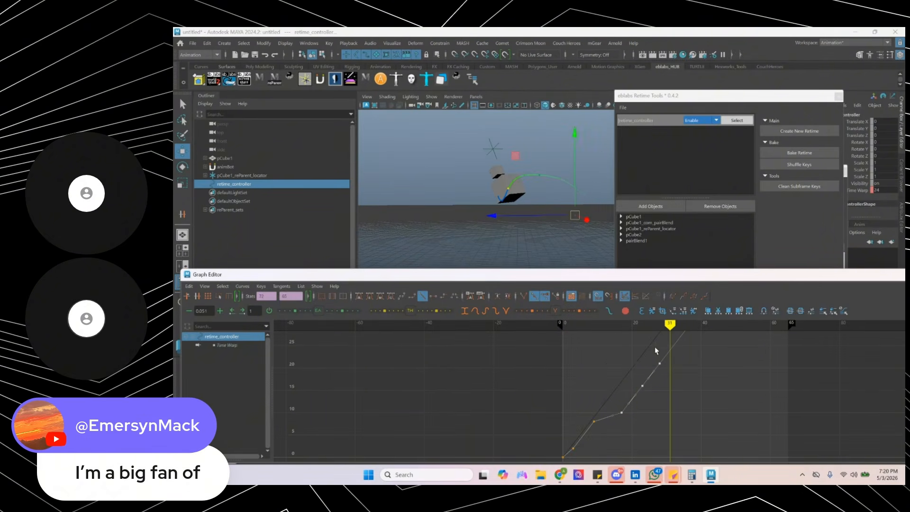
drag(656, 347, 682, 378)
alt+middle_drag(684, 378, 674, 432)
alt+shift+right_drag(675, 432, 676, 390)
shift+drag(755, 341, 844, 397)
alt+shift+right_drag(611, 406, 636, 416)
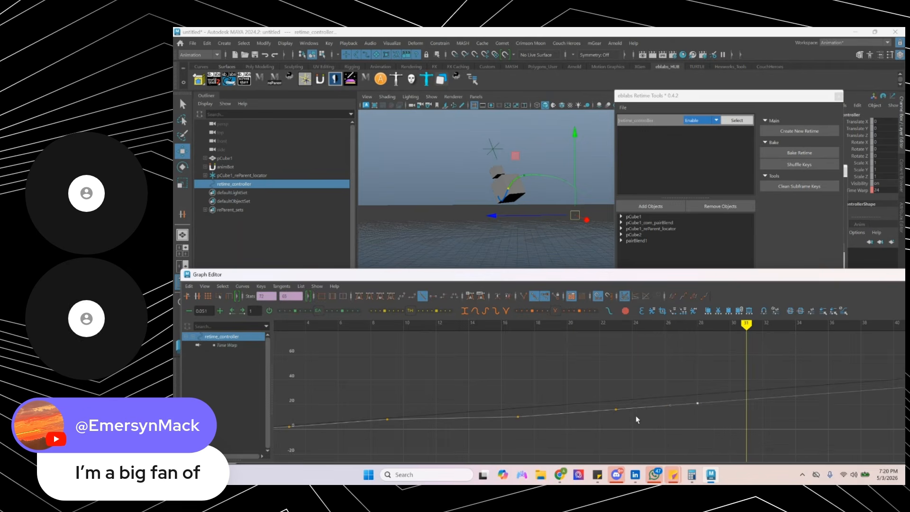
shift+middle_drag(656, 421, 737, 425)
drag(765, 390, 795, 417)
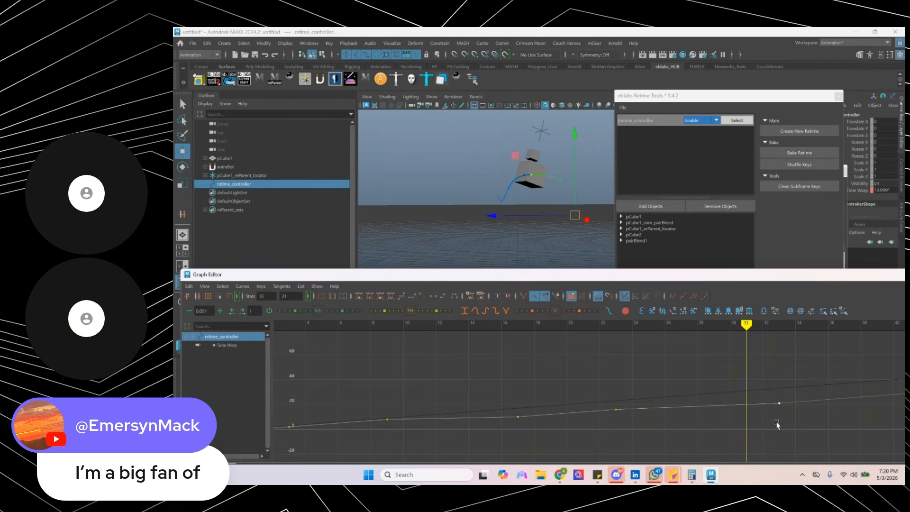
- Play back and scrub the retimed animation to check the stretch between the Time Warp keys at frames 23 and 33
drag(600, 395, 763, 420)
drag(624, 421, 601, 398)
drag(520, 327, 316, 334)
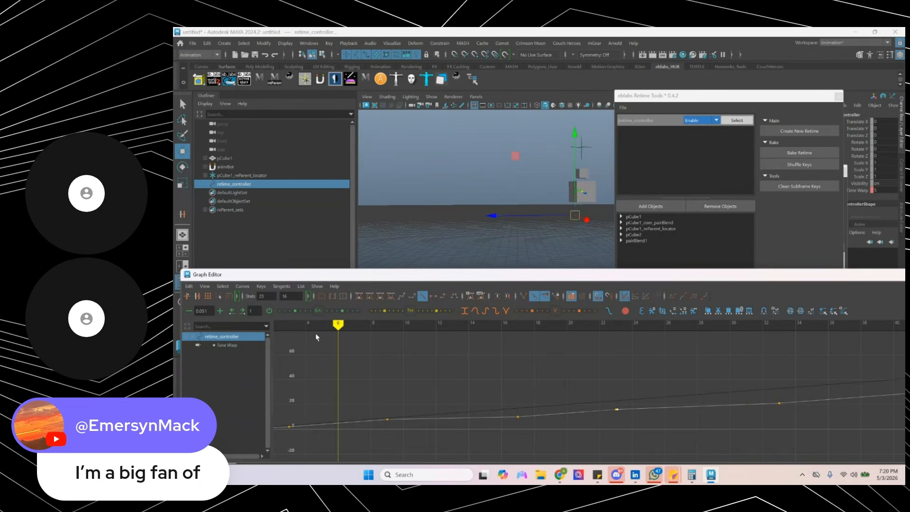
key(alt+v)
key(alt+v)
alt+shift+middle_drag(727, 376, 534, 372)
drag(427, 326, 564, 388)
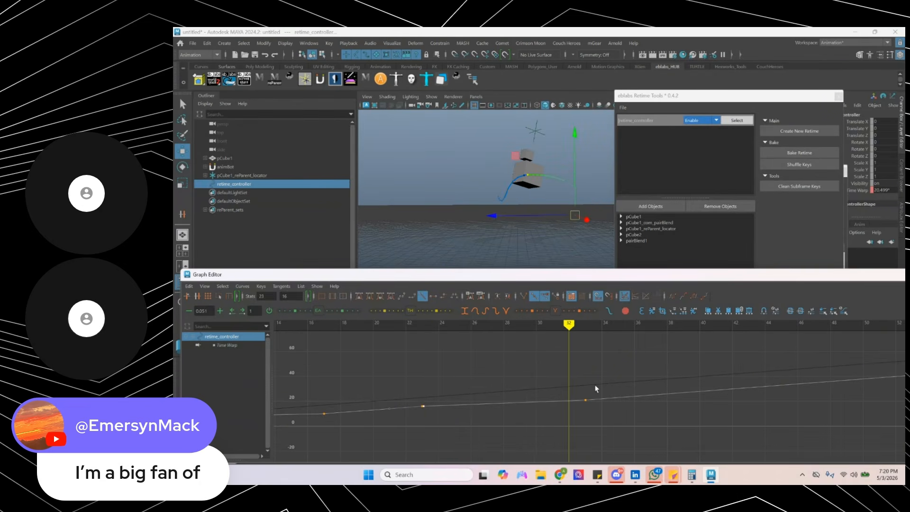
- Insert a Time Warp key on the curve at frame 34, just after the slow stretch
key(alt+period)
key(alt+period)
key(alt+comma)
key(alt+period)
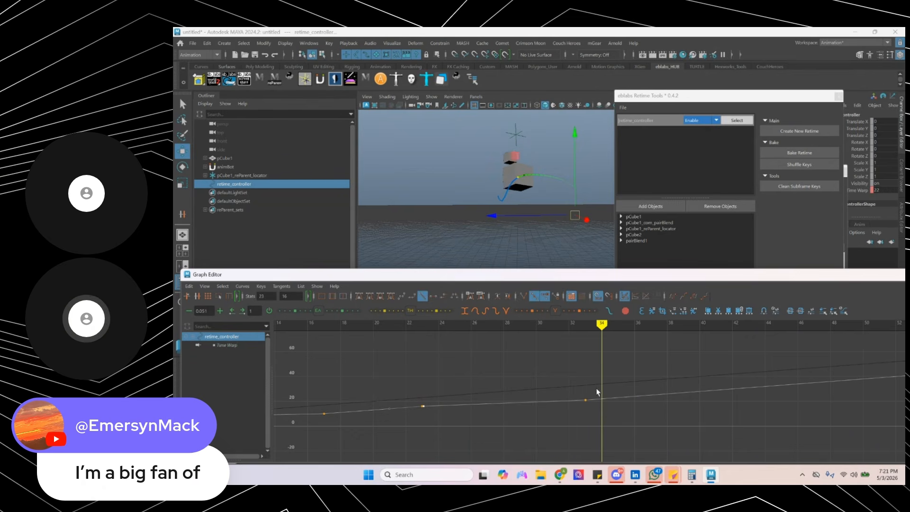
key(i)
key(q)
drag(576, 382, 605, 427)
key(i)
middle_click(602, 399)
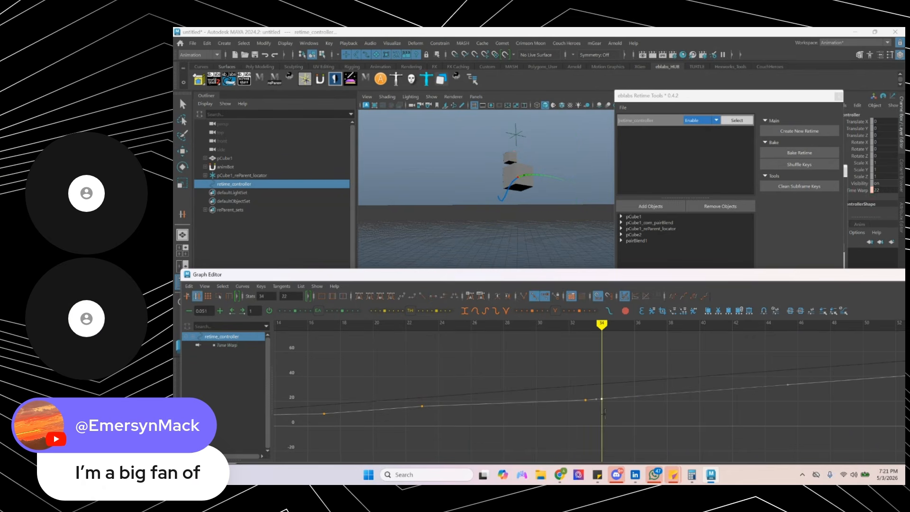
- Advance to frame 38 and insert another key on the Time Warp curve there
key(alt+period)
key(alt+period)
key(alt+period)
key(alt+period)
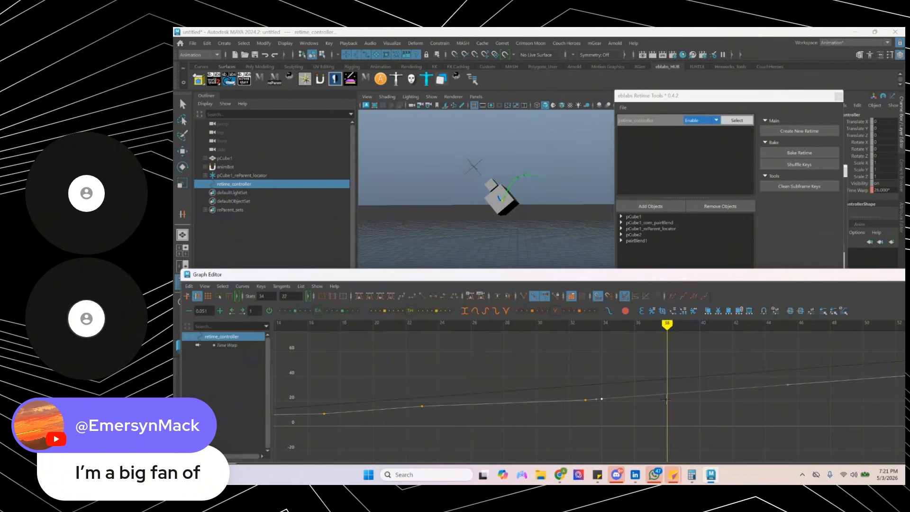
alt+shift+right_drag(716, 380, 640, 380)
- Shift the Time Warp keys from frame 38 onward two frames earlier, so the first lands on frame 36
key(q)
drag(801, 355, 886, 418)
alt+shift+right_drag(560, 423, 637, 384)
key(w)
shift+middle_drag(764, 399, 745, 397)
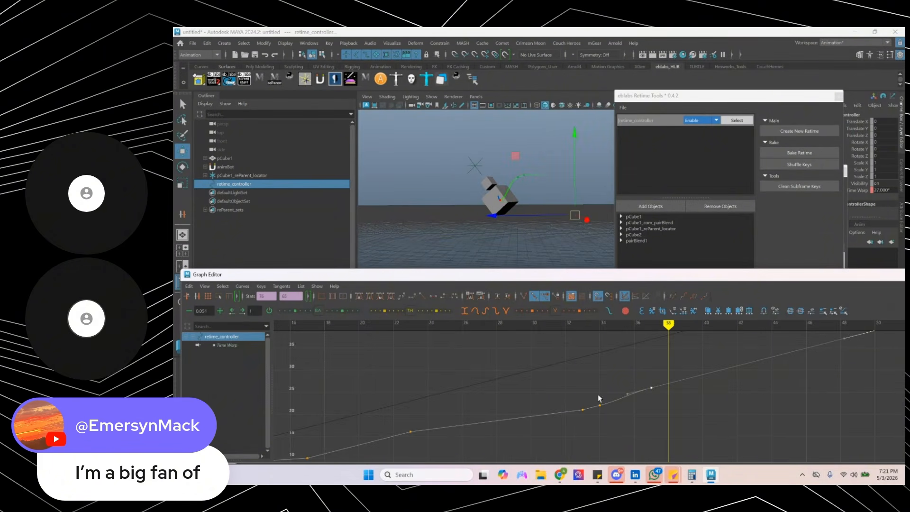
shift+middle_drag(635, 392, 618, 388)
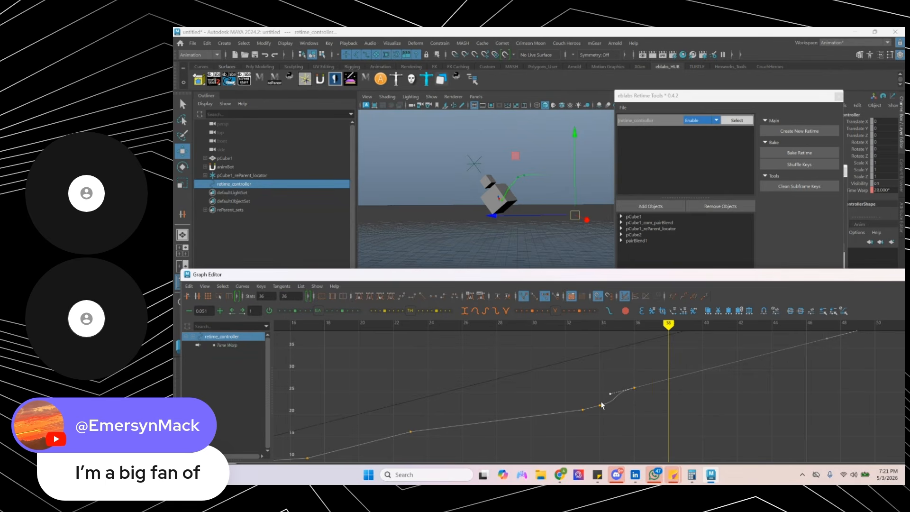
- Straighten the Time Warp curve between the keys at frames 34 and 36 and play back the motion
click(603, 404)
drag(608, 407, 587, 399)
shift+middle_drag(635, 421, 639, 440)
click(468, 327)
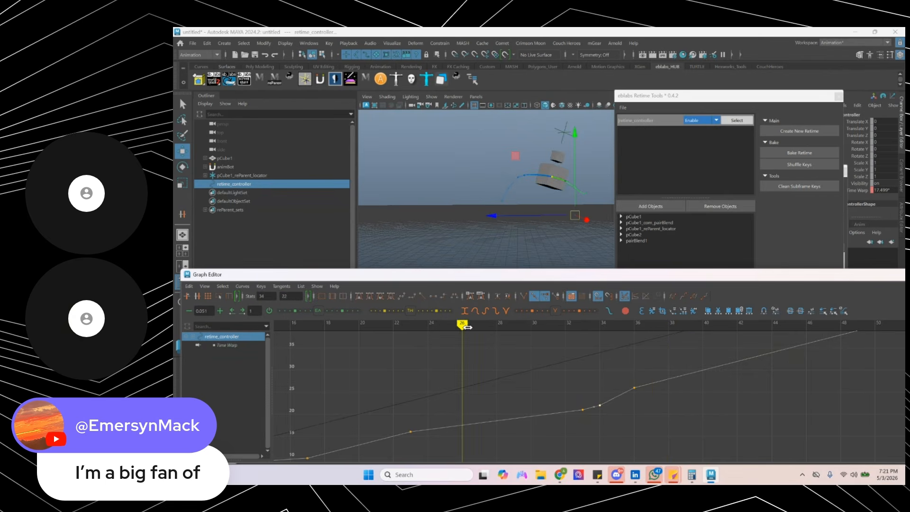
key(alt+v)
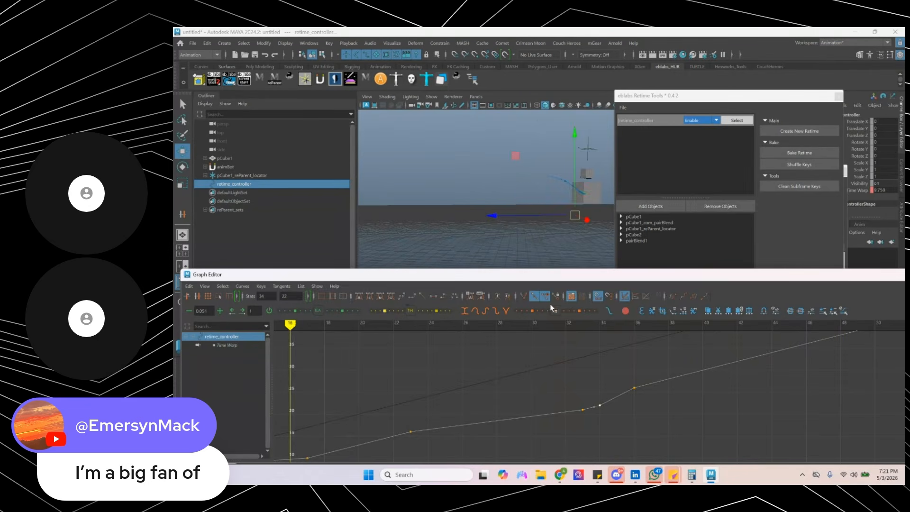
- Shift the Time Warp key at frame 36 and the end key one frame later
alt+shift+right_drag(759, 360, 645, 368)
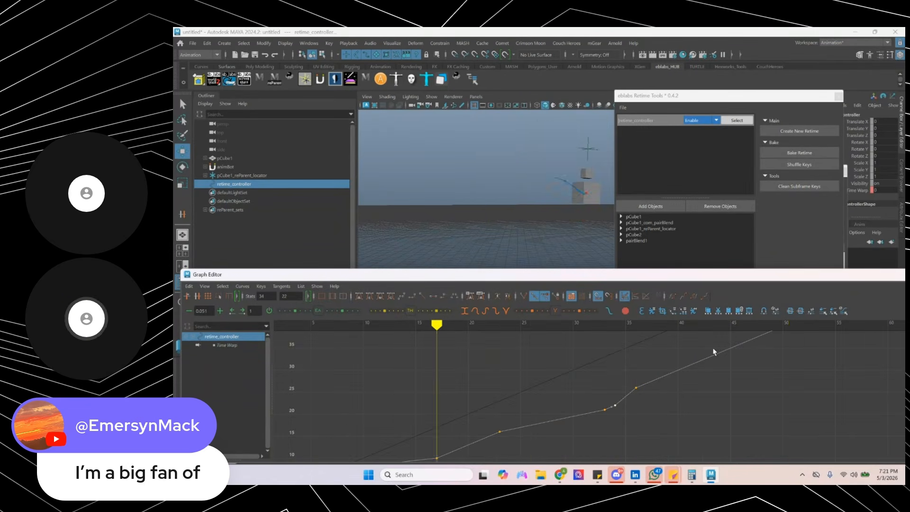
alt+middle_drag(665, 380, 578, 407)
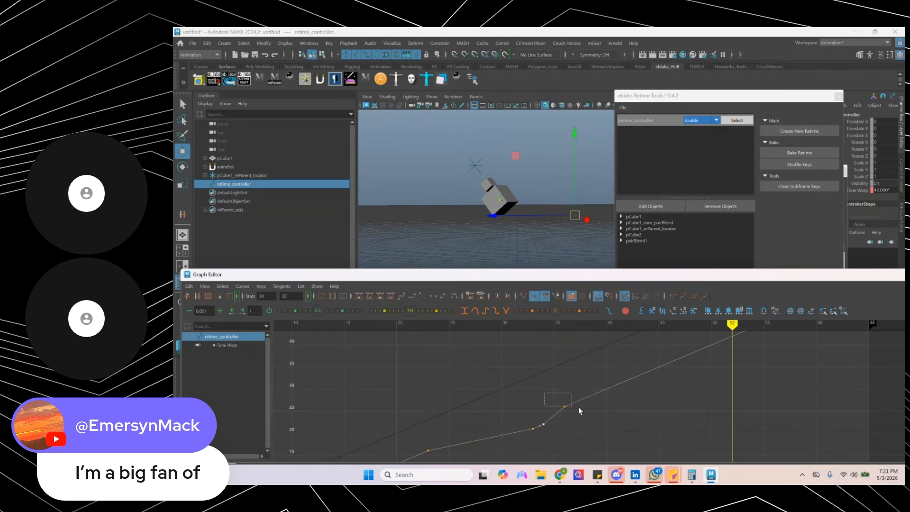
drag(607, 393, 618, 432)
alt+shift+right_drag(790, 401, 736, 403)
alt+middle_drag(748, 364, 685, 439)
alt+shift+middle_drag(789, 370, 787, 420)
shift+drag(783, 393, 836, 350)
alt+middle_drag(586, 434, 713, 344)
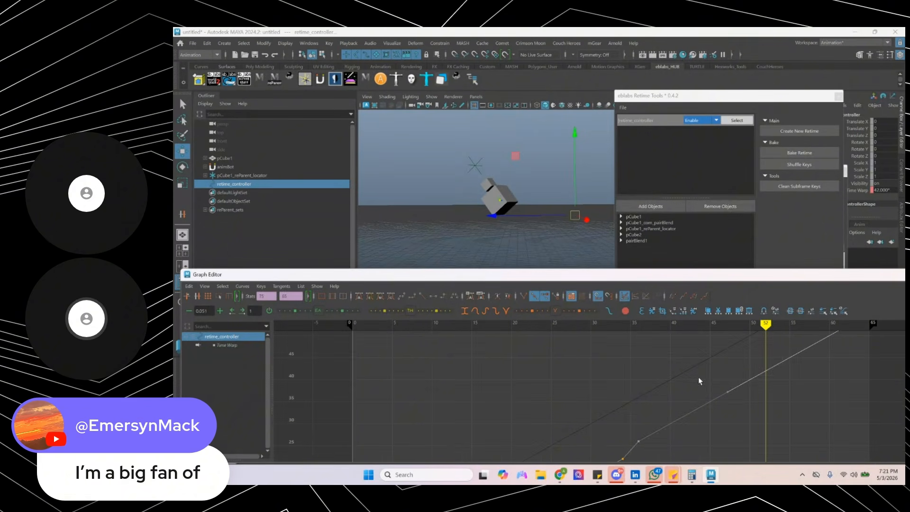
shift+middle_drag(701, 378, 709, 377)
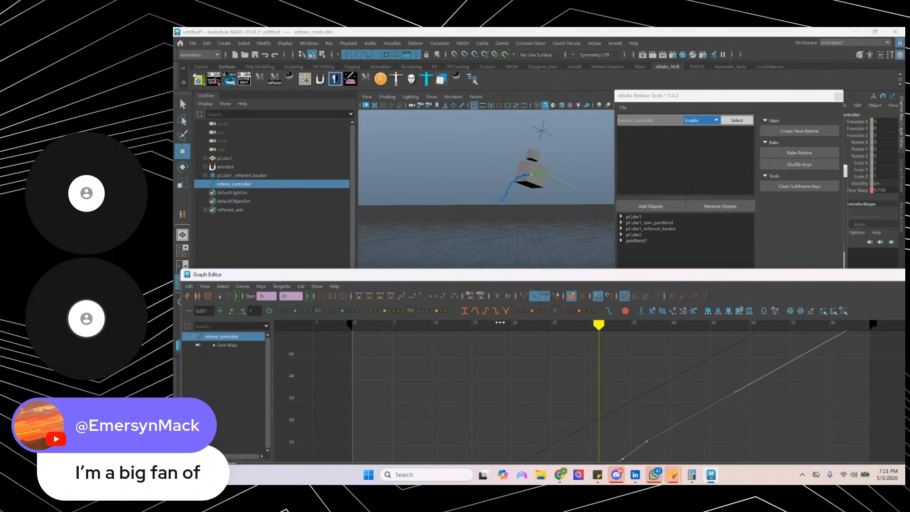
- Bake the retime_controller's retime onto its animated objects
key(q)
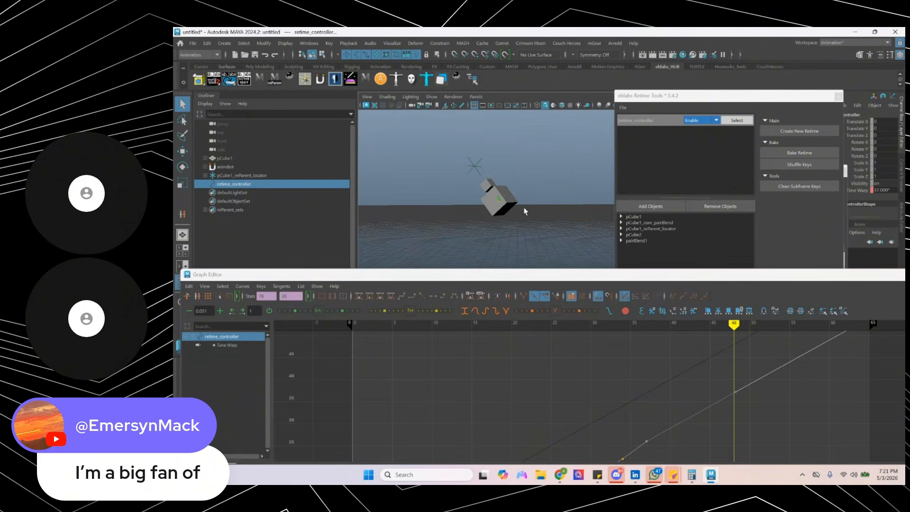
click(639, 129)
click(807, 152)
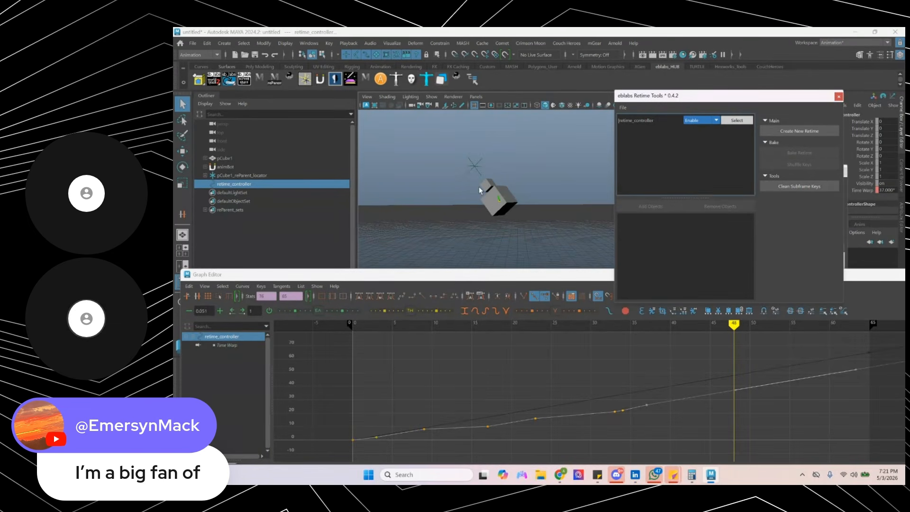
- Select pCube1, show only its Translate Y curve and select the keys around the jump's apex
click(506, 192)
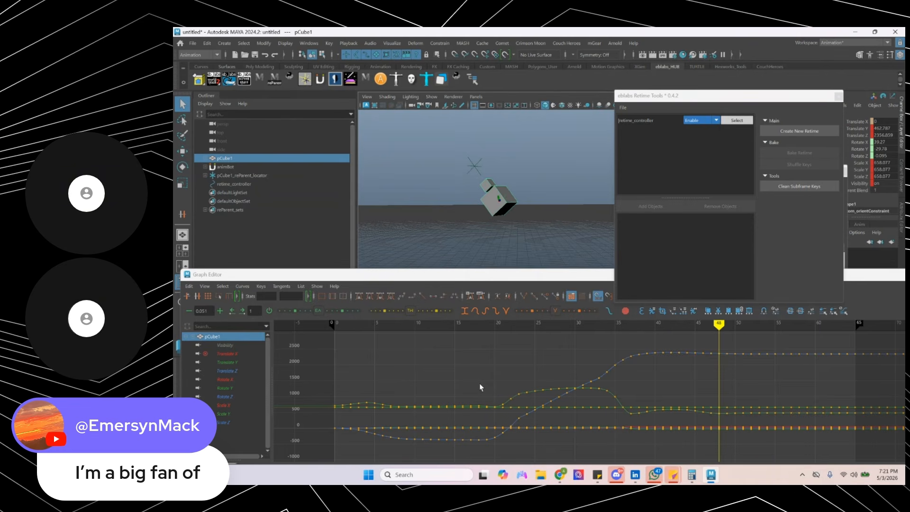
key(w)
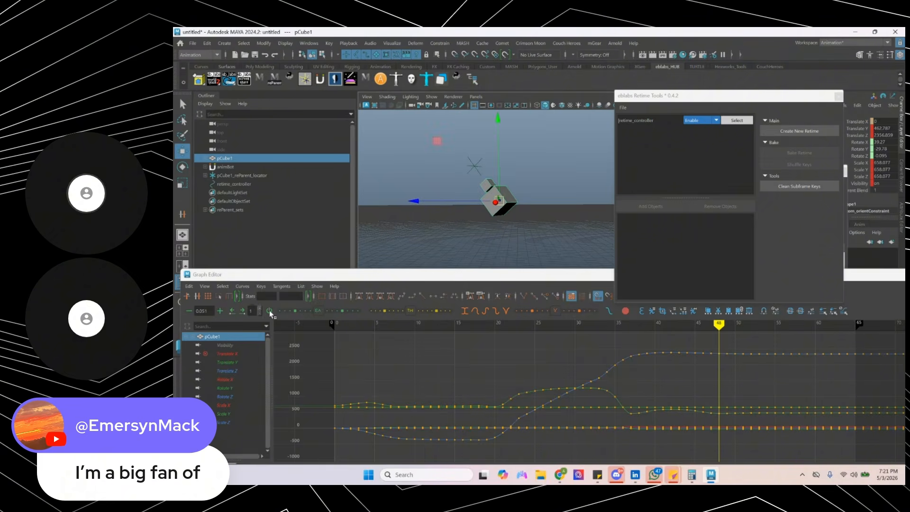
click(227, 362)
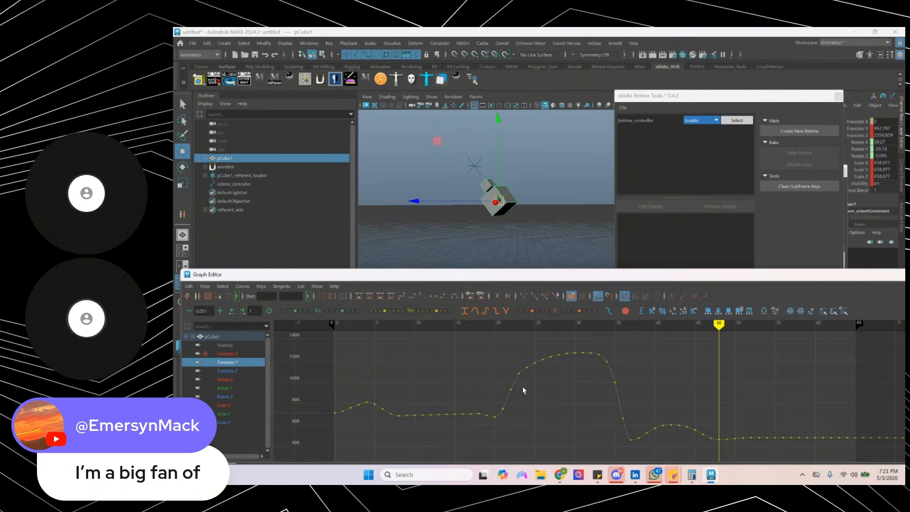
alt+shift+right_drag(467, 378, 497, 376)
mouse_move(453, 326)
mouse_down()
mouse_move(547, 325)
mouse_move(571, 397)
mouse_up()
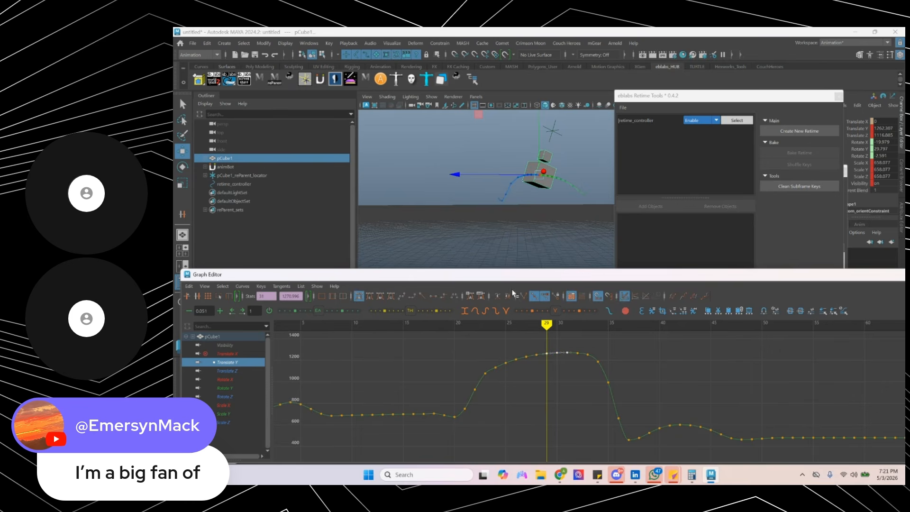
- Delete the Translate Y keys between frames 20 and 37 except the apex at frame 29, and raise the apex to about 1651
click(540, 349)
drag(544, 348, 482, 394)
key(Delete)
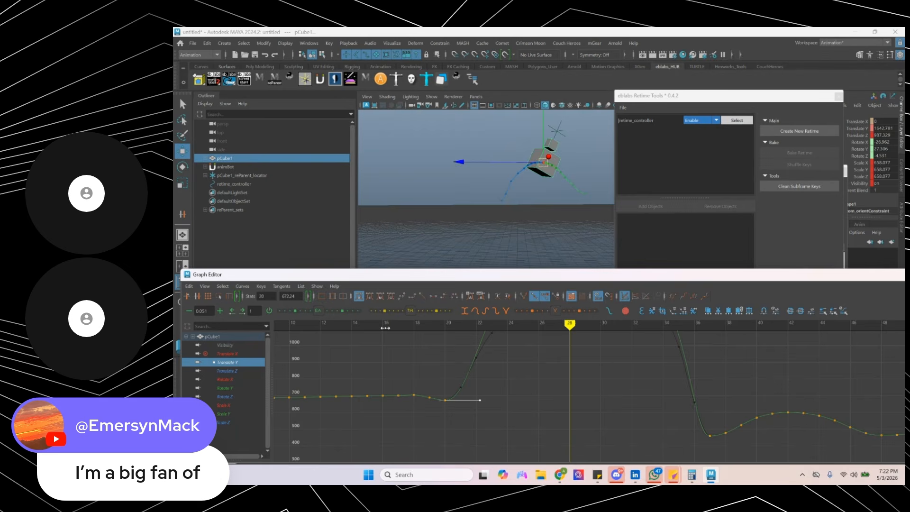
key(alt+v)
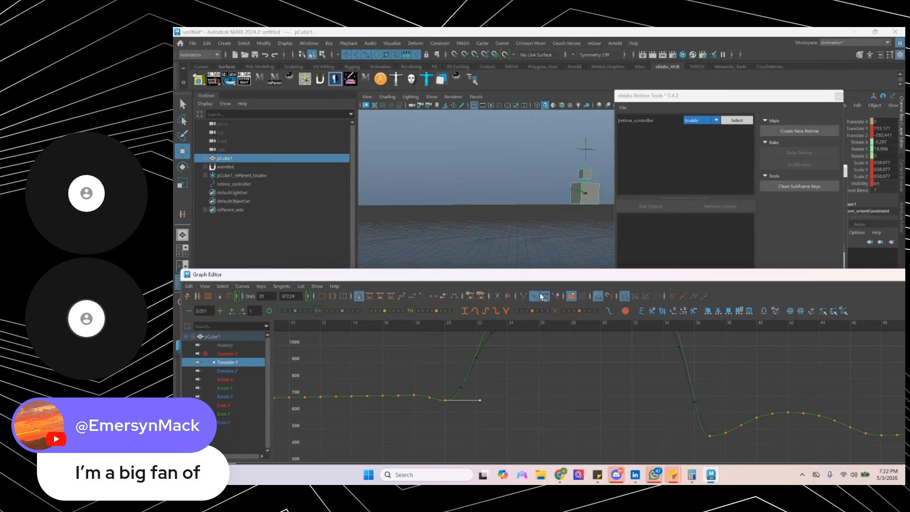
key(alt+v)
- Delete the Translate Y key at frame 19 and lower the takeoff key at frame 20 to about 646.5
alt+middle_drag(490, 373, 616, 359)
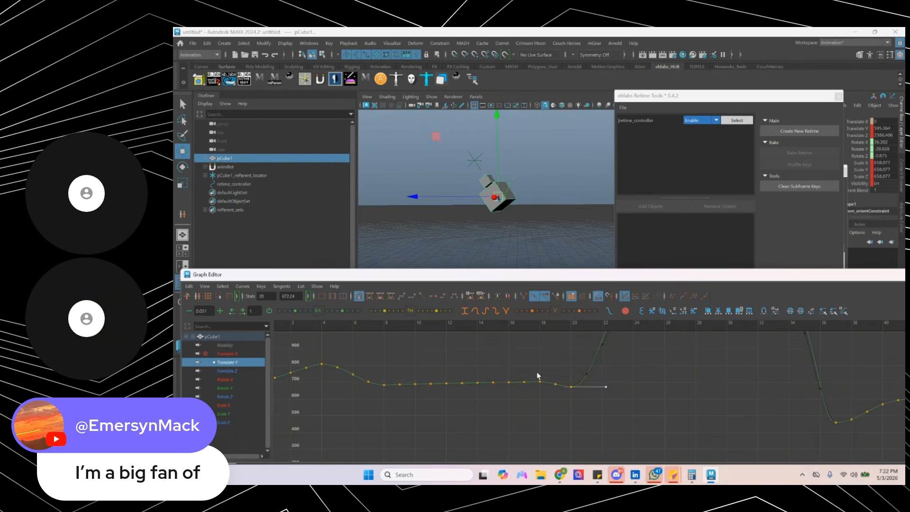
key(Delete)
drag(564, 399, 579, 406)
drag(479, 327, 415, 328)
alt+middle_drag(554, 348, 477, 410)
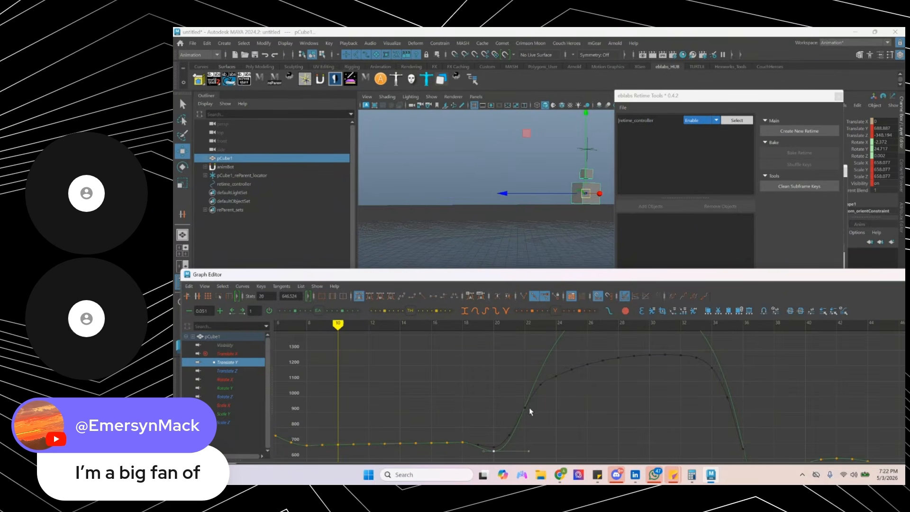
- Raise the Translate Y apex key at frame 29 to about 1702 and play back the jump
alt+middle_drag(659, 362, 591, 379)
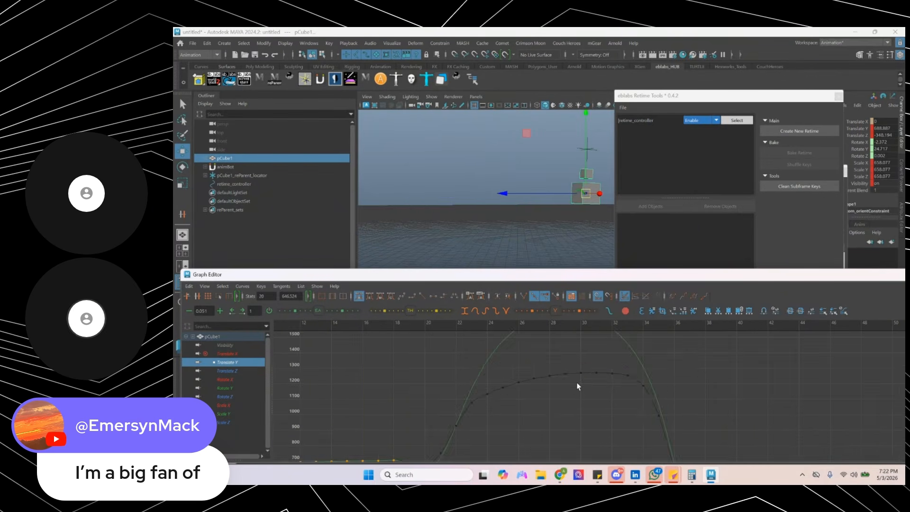
alt+shift+right_drag(577, 381, 557, 366)
drag(580, 368, 533, 329)
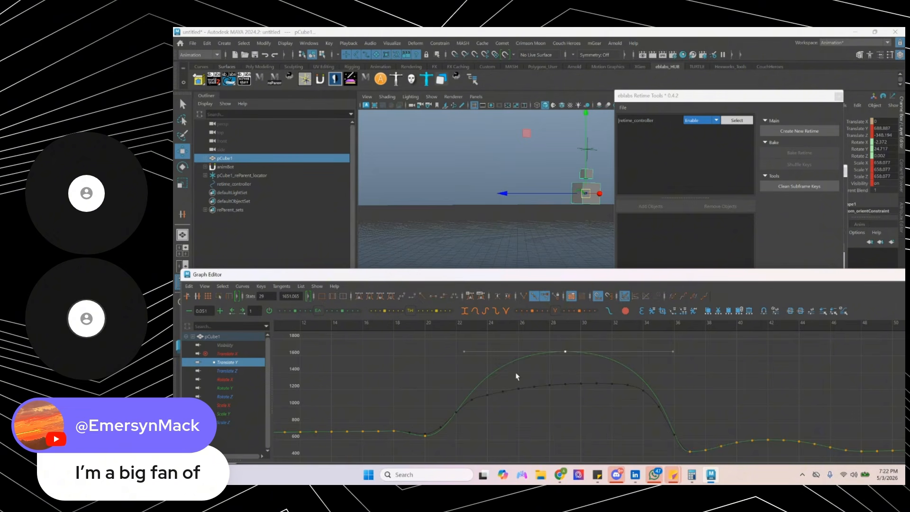
drag(673, 351, 678, 368)
key(ctrl+z)
shift+middle_drag(569, 368, 569, 364)
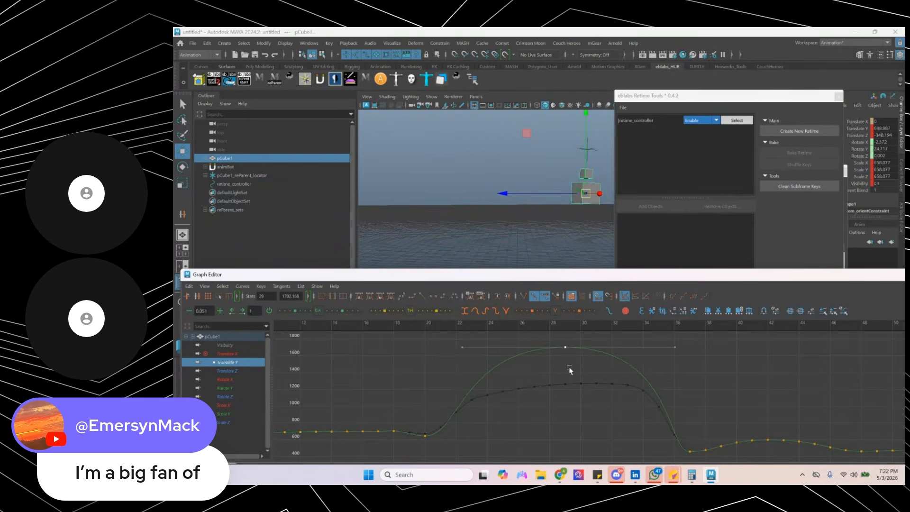
alt+shift+right_drag(478, 358, 462, 346)
drag(419, 325, 381, 320)
key(alt+v)
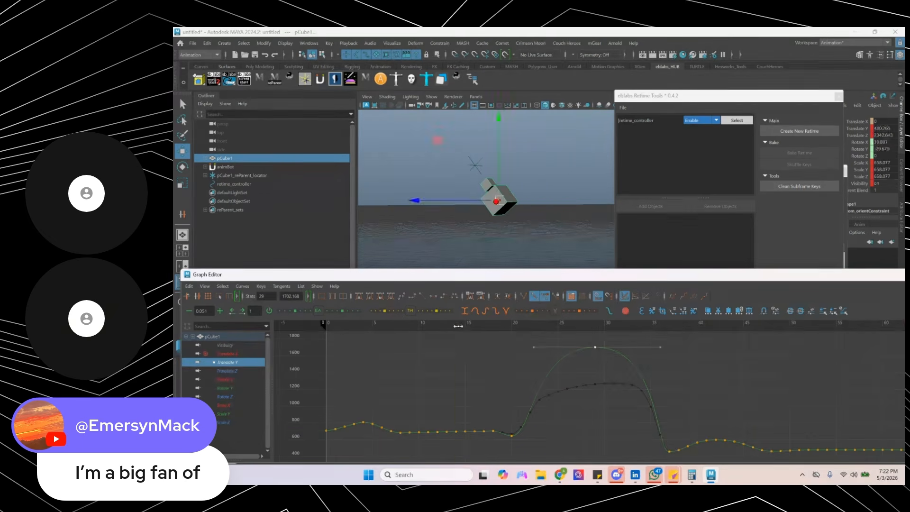
- Go to frame 20, select pCube1_reParent_locator and show only its Translate Z curve
mouse_move(467, 323)
mouse_down()
mouse_move(560, 322)
mouse_move(512, 323)
mouse_up()
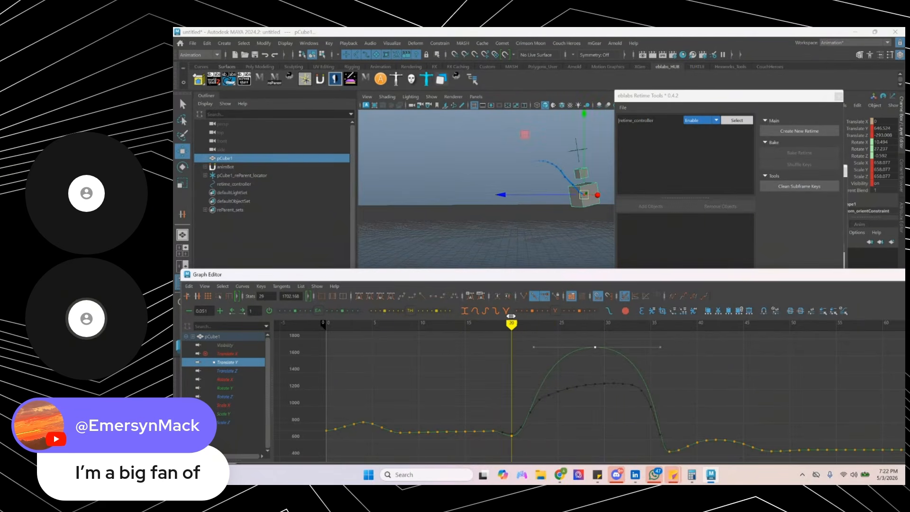
click(587, 153)
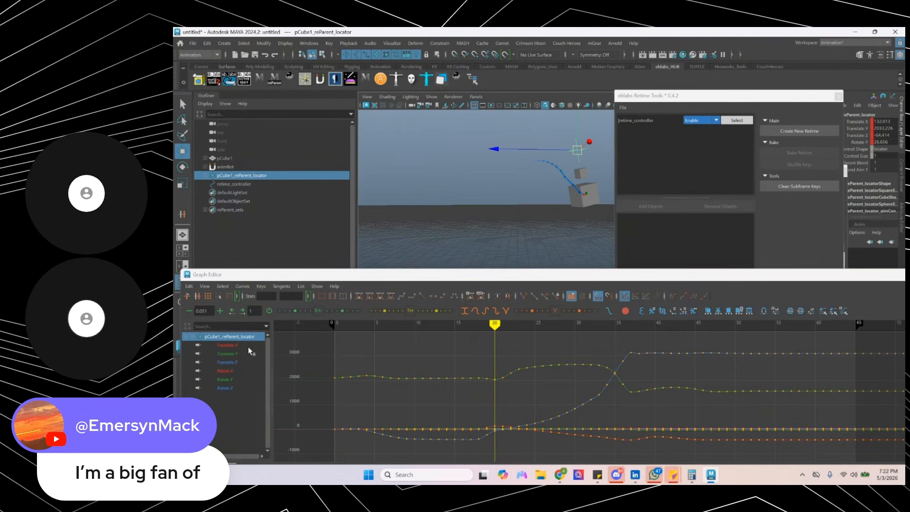
click(237, 362)
alt+middle_drag(517, 416, 514, 403)
- Step back and forth through frames 17 to 27 to examine the locator's forward motion during takeoff
key(comma)
key(comma)
key(comma)
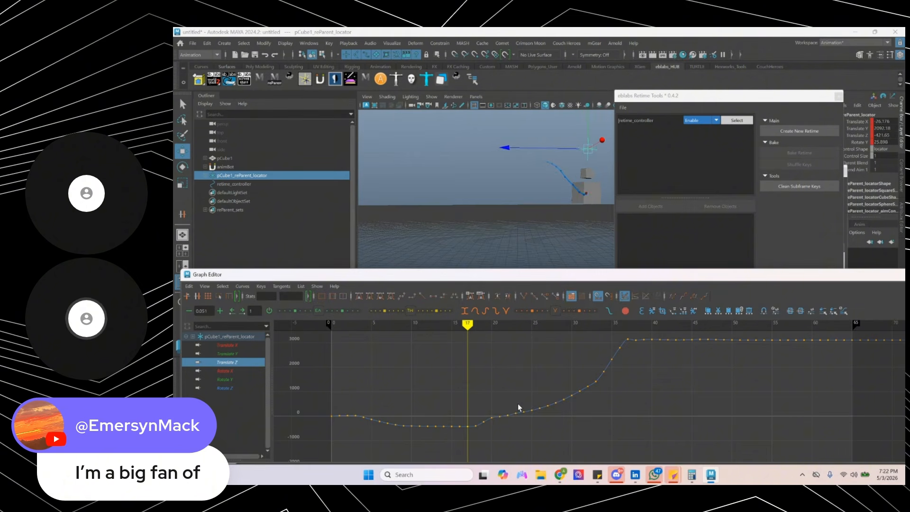
key(period)
key(period)
key(period)
key(period)
key(period)
key(period)
key(period)
key(period)
key(period)
key(period)
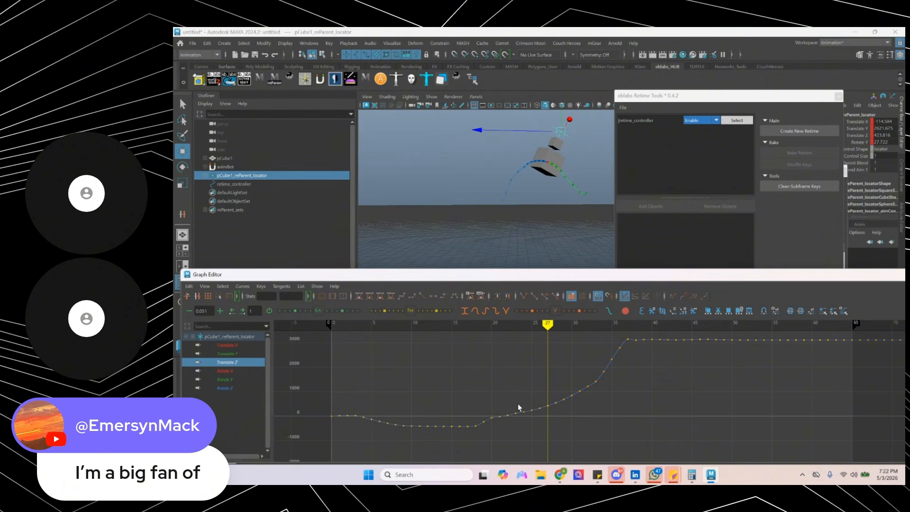
key(comma)
key(comma)
key(comma)
key(comma)
key(comma)
key(comma)
key(comma)
key(comma)
key(comma)
key(comma)
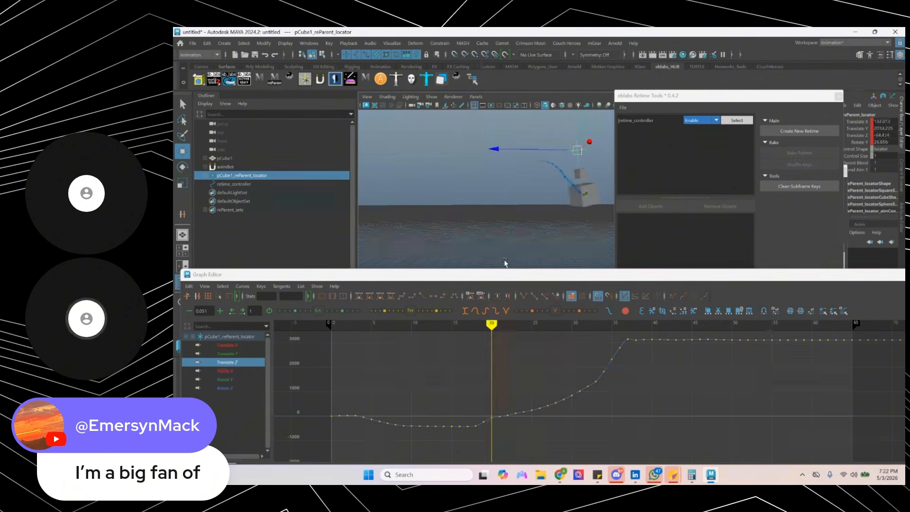
key(period)
key(period)
key(period)
key(period)
key(period)
key(period)
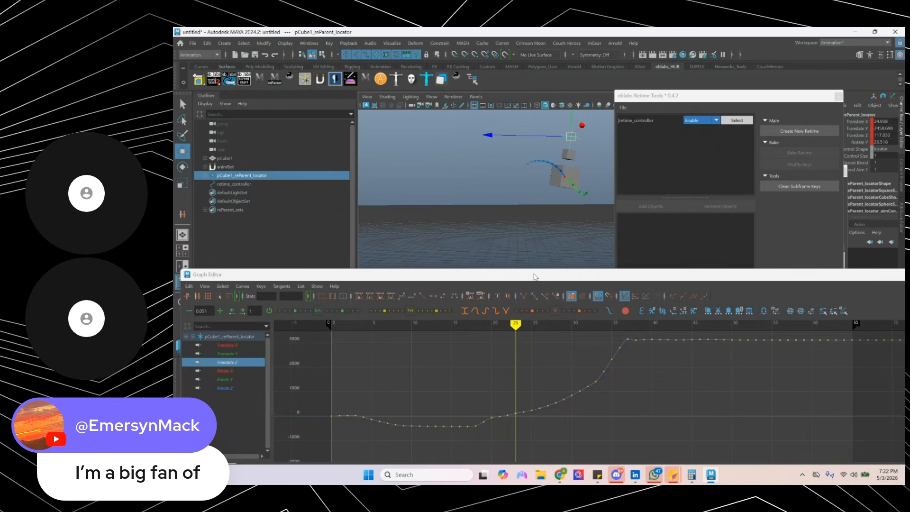
- Raise the locator's Translate Z key at frame 24 to about 370 and delete the other keys between frames 20 and 33
alt+middle_drag(497, 399, 494, 376)
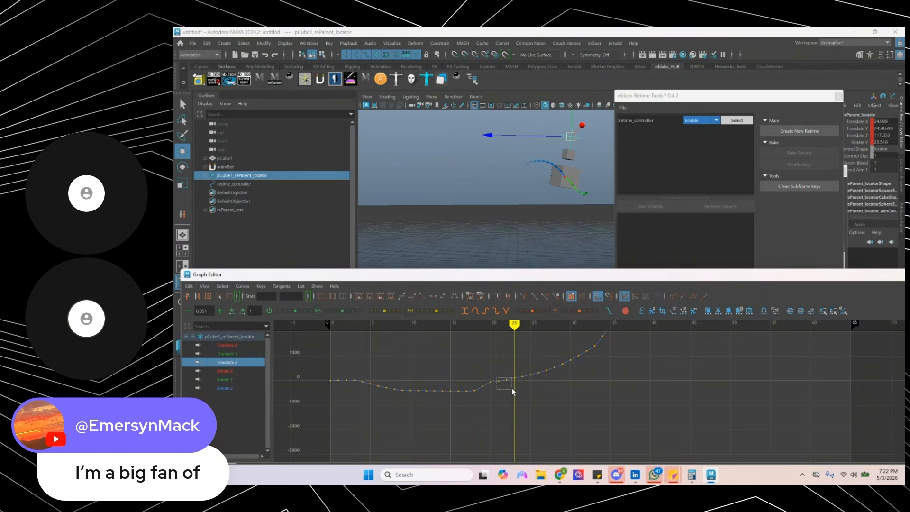
drag(515, 380, 527, 387)
mouse_move(524, 390)
shift+middle_down()
mouse_move(526, 398)
mouse_move(524, 385)
shift+middle_up()
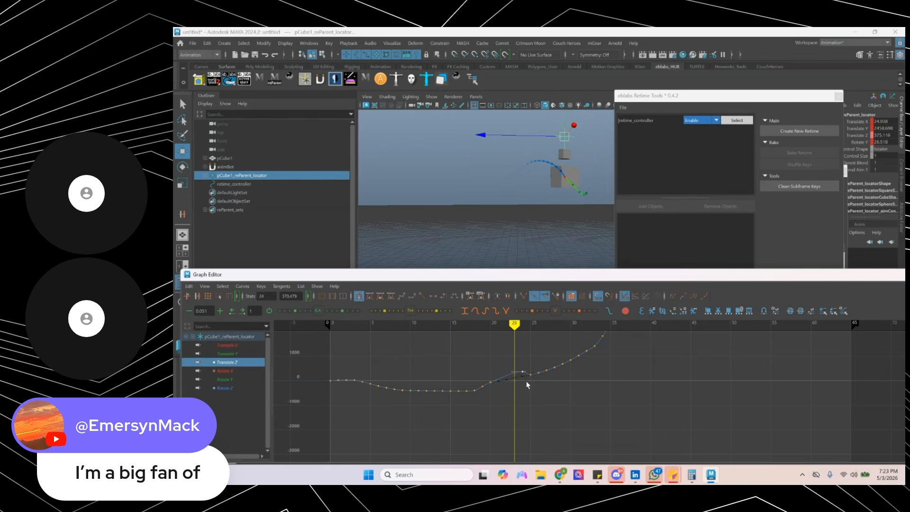
key(period)
drag(587, 401, 588, 402)
key(Delete)
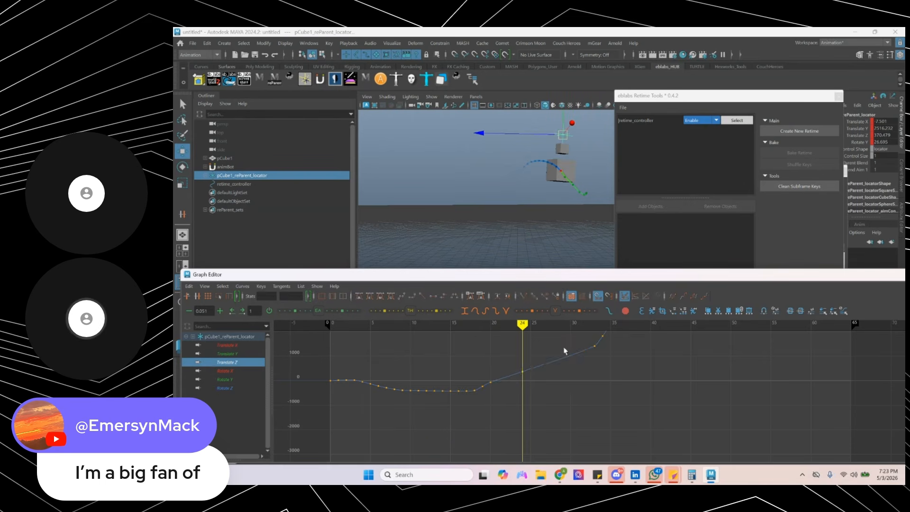
- Raise the Translate Z key at frame 33 to about 2111 and delete the keys between it and frame 37
key(period)
key(period)
key(period)
key(period)
key(period)
mouse_move(564, 353)
alt+middle_down()
mouse_move(559, 377)
mouse_move(591, 364)
mouse_move(485, 411)
alt+middle_up()
click(589, 371)
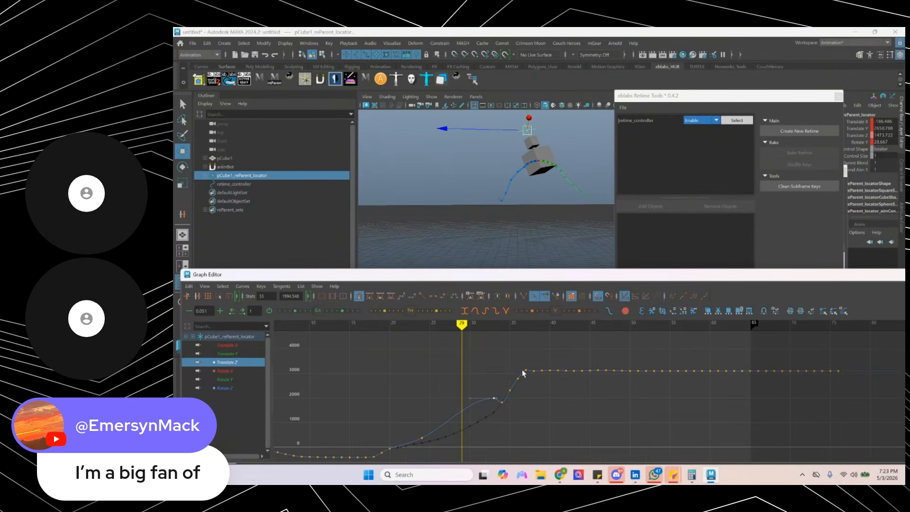
drag(500, 408, 498, 408)
key(Delete)
alt+middle_drag(481, 409, 495, 395)
drag(498, 375, 515, 406)
shift+middle_drag(516, 406, 488, 410)
alt+middle_drag(479, 416, 506, 391)
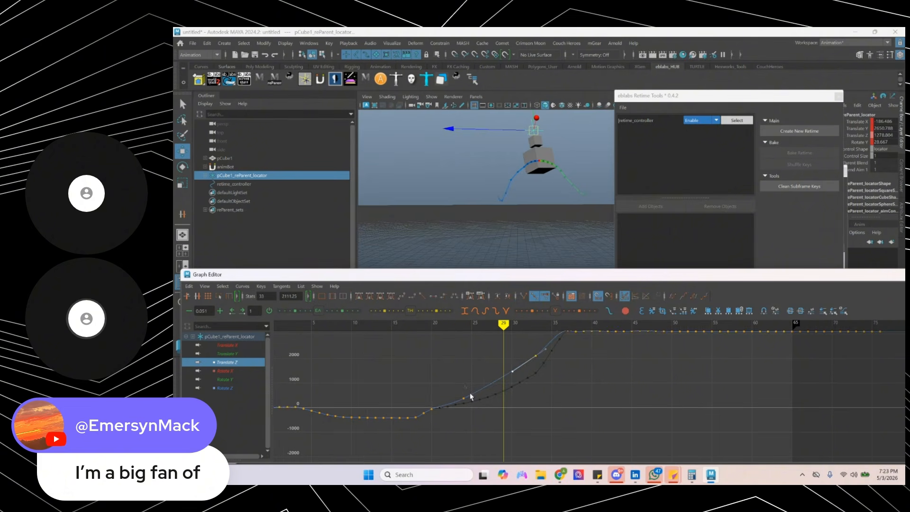
- Delete the Translate Z key at frame 20 and play back the jump
click(470, 397)
drag(468, 403, 459, 394)
click(392, 325)
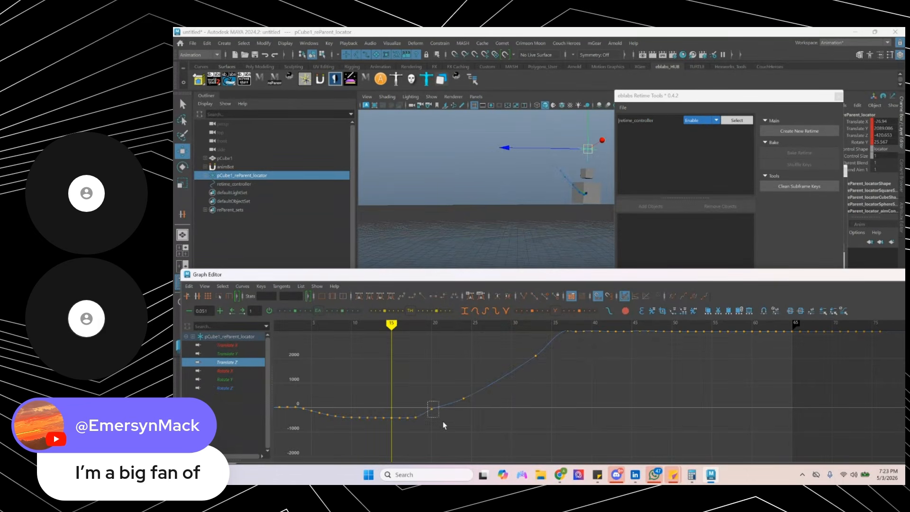
key(Delete)
alt+middle_drag(437, 425, 396, 436)
drag(398, 423, 434, 456)
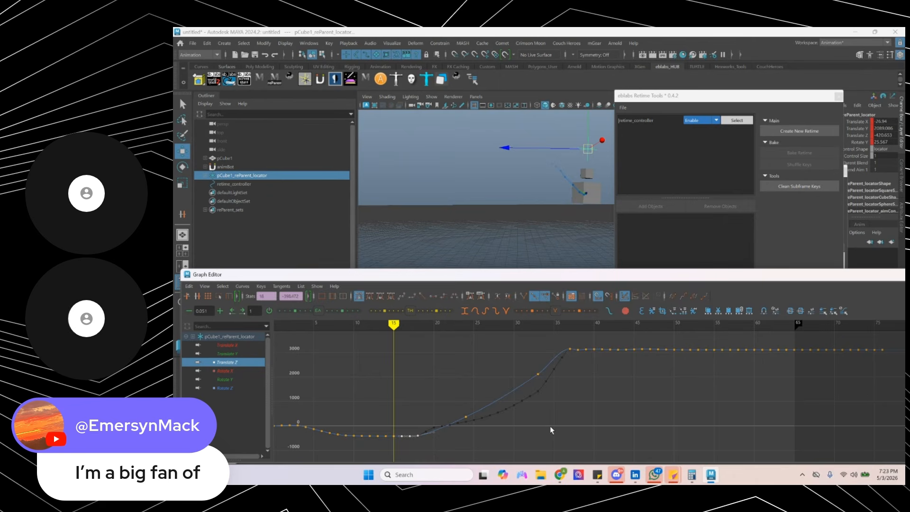
key(alt+v)
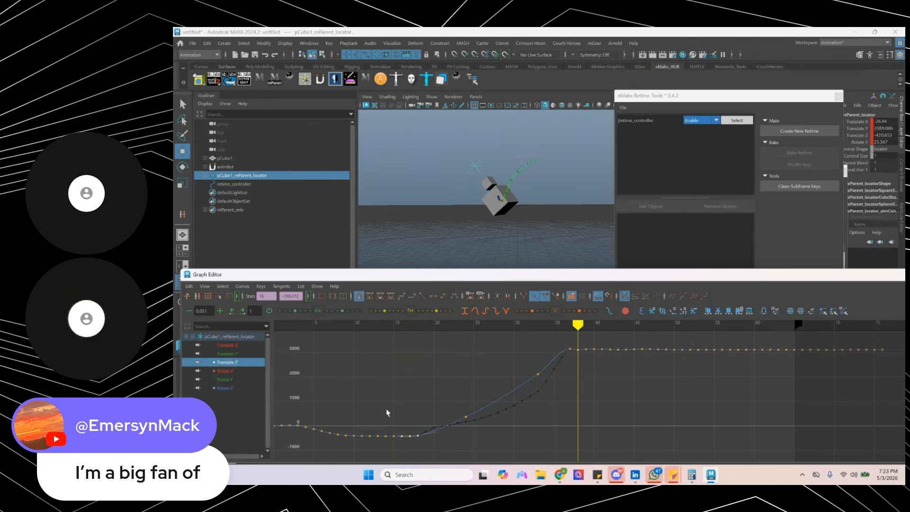
- Set a key on the locator at frame 36 and raise its Translate Z value to about 3466
click(341, 323)
mouse_move(341, 323)
mouse_down()
mouse_move(417, 340)
mouse_move(537, 340)
mouse_up()
drag(541, 393, 542, 393)
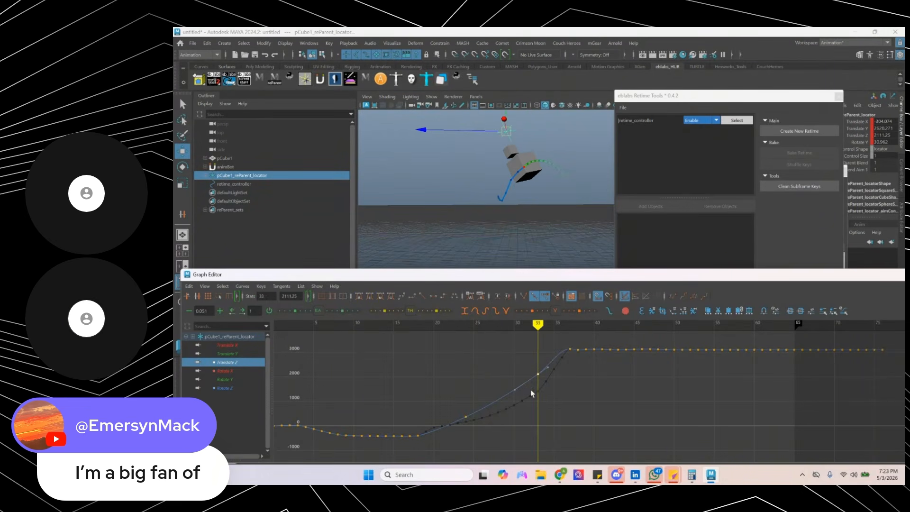
key(alt+period)
key(alt+period)
key(alt+period)
key(i)
middle_click(563, 361)
key(w)
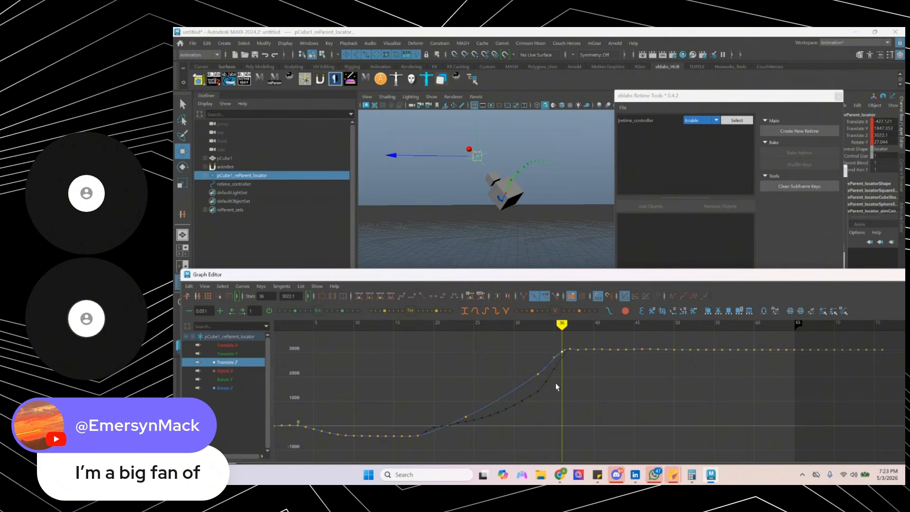
shift+middle_drag(557, 383, 558, 370)
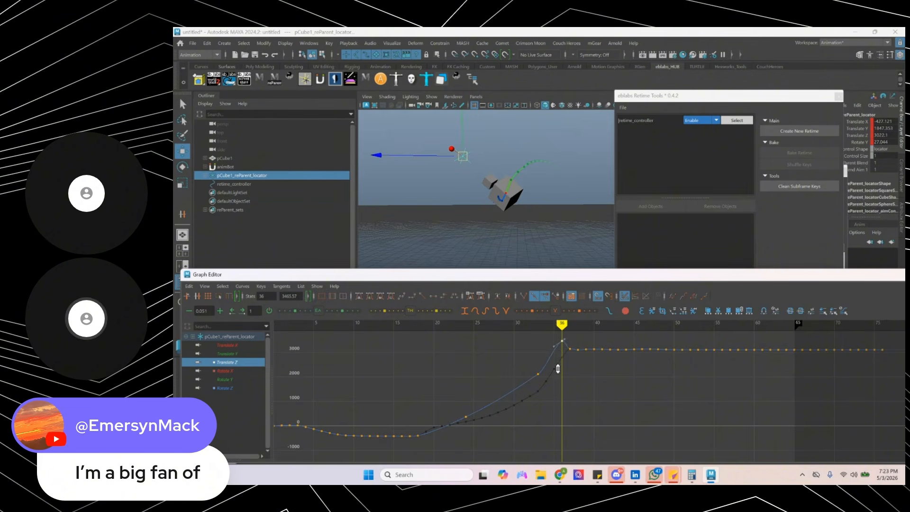
- Show Translate Y with Translate Z, lower its frame 36 key to about 1313 and delete the neighboring keys on both curves
ctrl+click(220, 355)
shift+middle_drag(570, 385, 570, 401)
key(Delete)
drag(551, 373, 598, 410)
key(Delete)
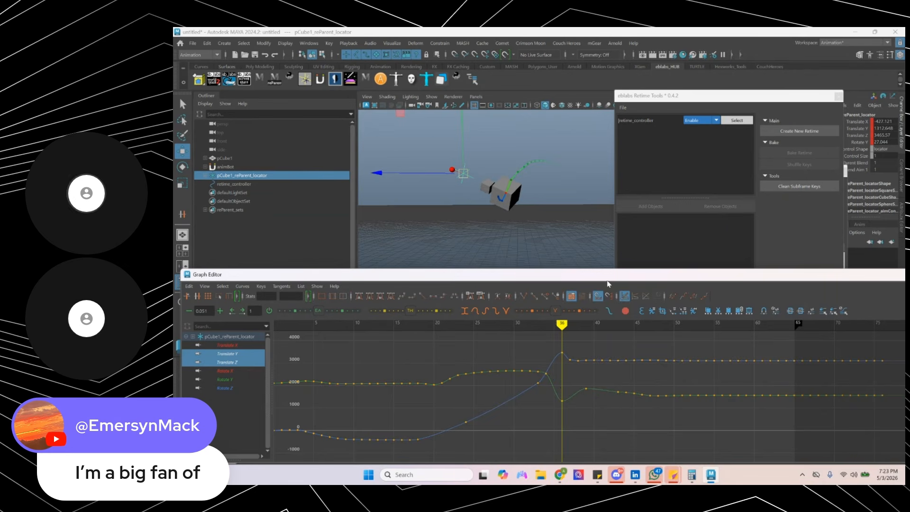
drag(587, 369, 588, 369)
key(Delete)
- Play back and scrub through the jump, checking the landing around the Translate Z peak at frame 36
key(alt+v)
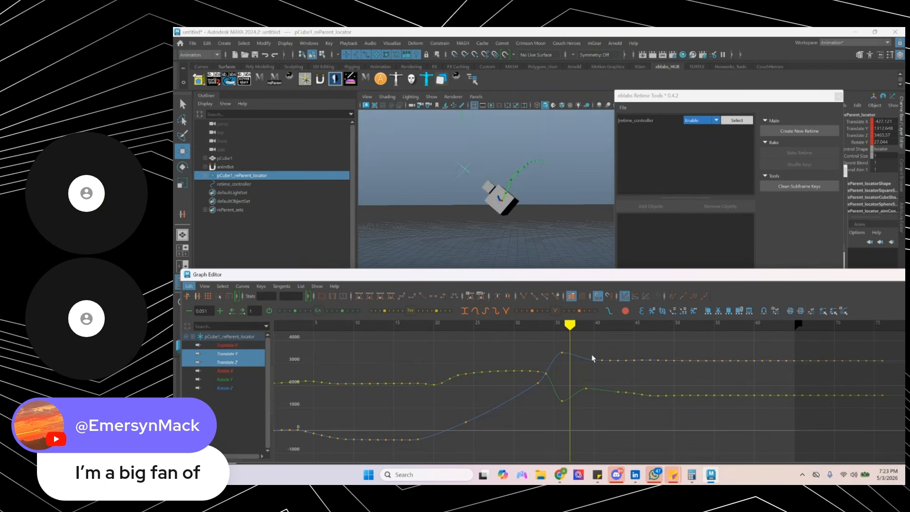
key(alt+v)
drag(525, 326, 388, 320)
key(alt+v)
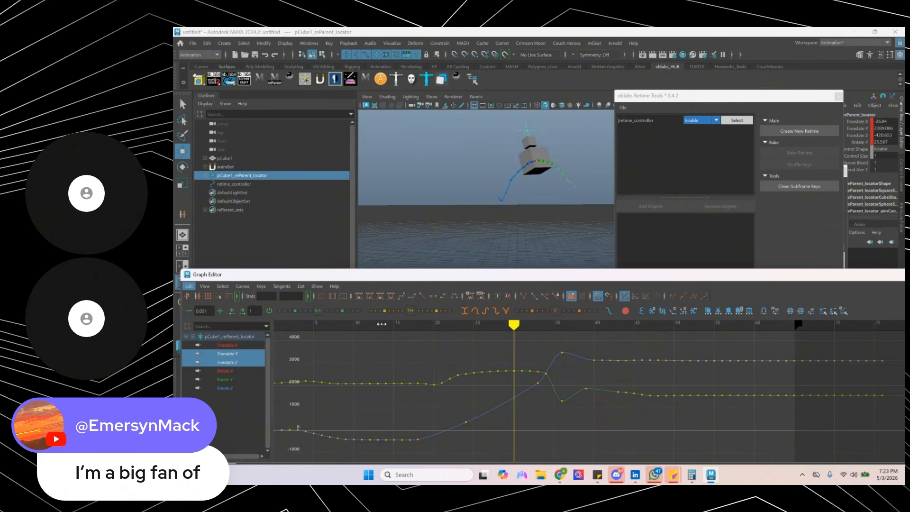
alt+shift+right_drag(506, 380, 542, 380)
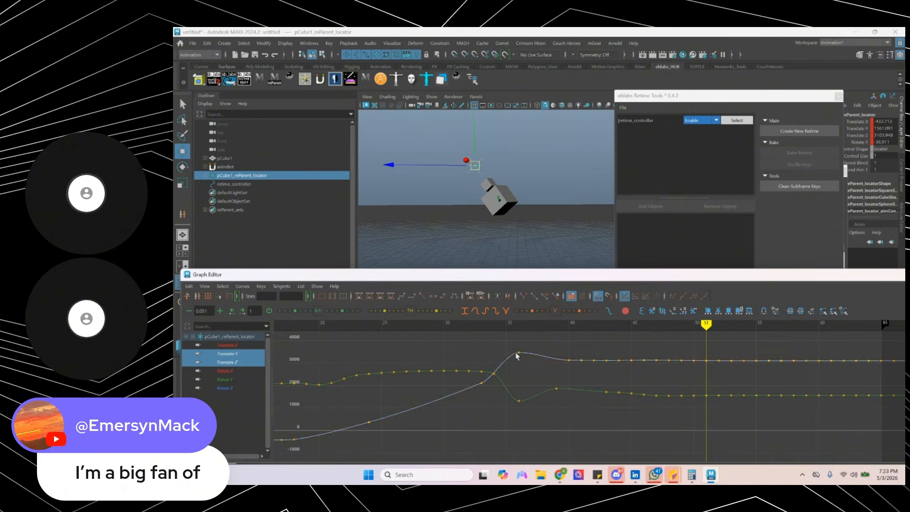
click(519, 354)
drag(429, 325, 510, 327)
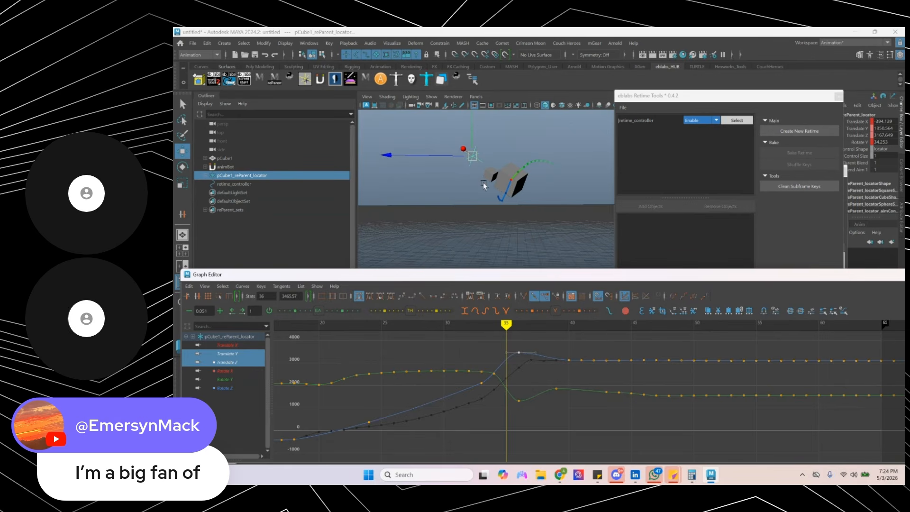
- Uncover the animation tools, rebuild the motion trail for pCube1_reParent_locator and put the Graph Editor back below the viewport
drag(765, 277, 19, 284)
click(855, 384)
click(856, 385)
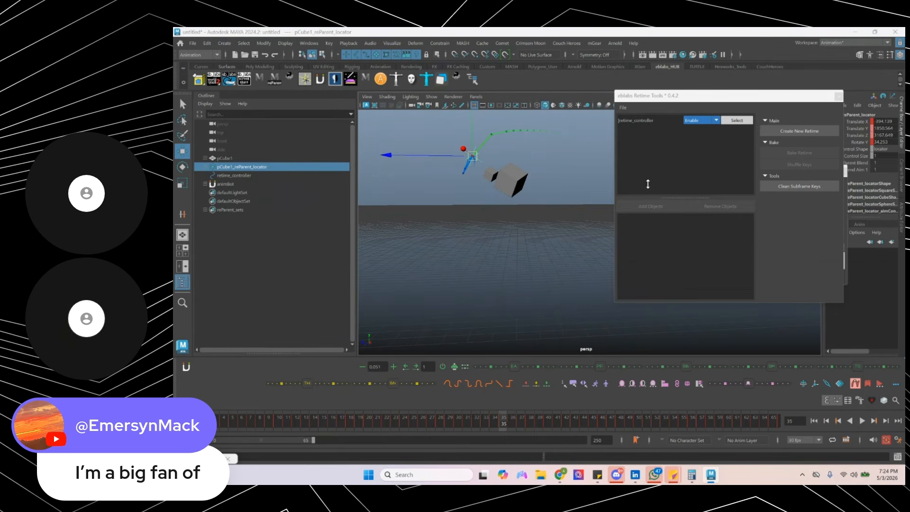
drag(71, 190, 803, 294)
scroll(480, 208, down, 2)
alt+drag(479, 207, 507, 230)
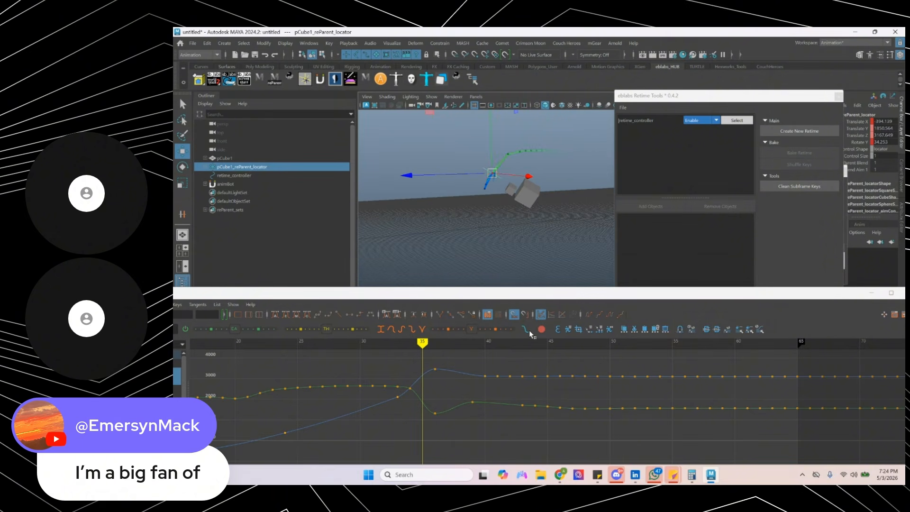
- Play back the animation and scrub to frame 37, examining the locator's motion trail from an adjusted camera angle
key(a)
drag(393, 347, 378, 344)
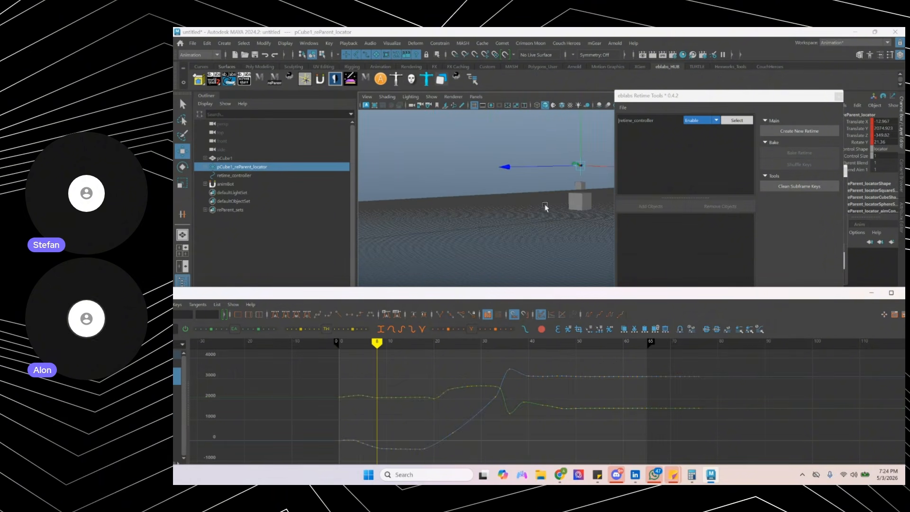
mouse_move(545, 207)
alt+mouse_down()
mouse_move(547, 240)
mouse_move(528, 240)
alt+mouse_up()
key(alt+v)
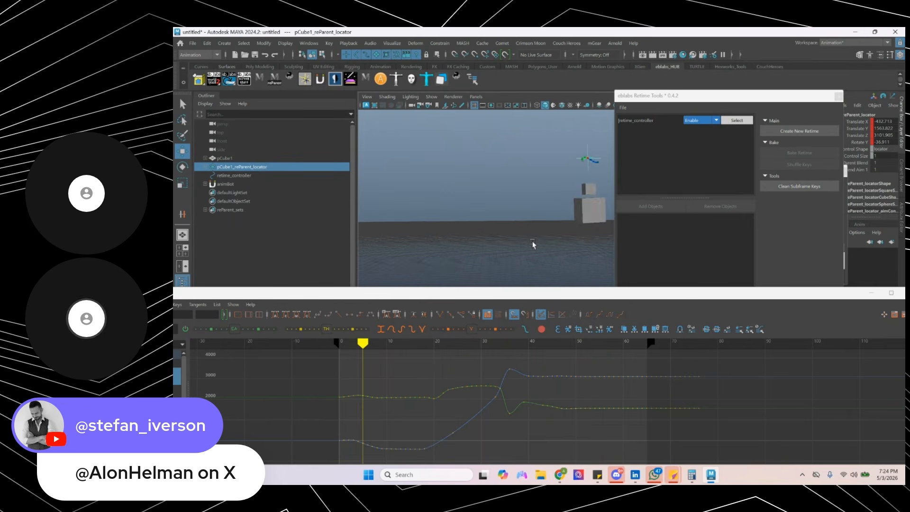
key(alt+v)
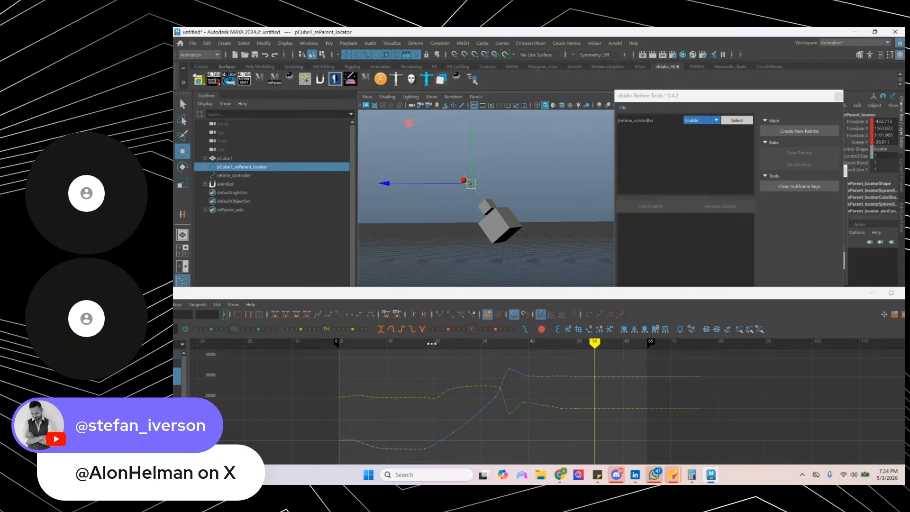
drag(432, 344, 475, 347)
alt+shift+right_drag(451, 382, 448, 373)
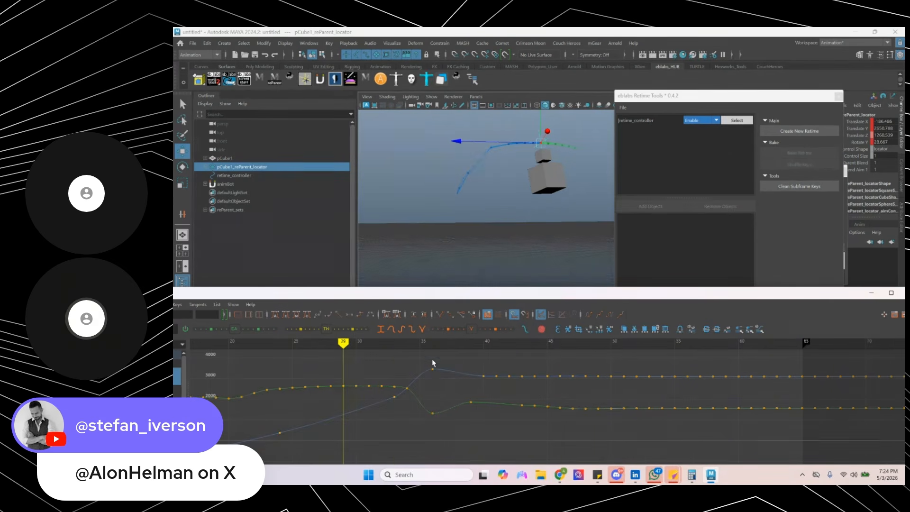
mouse_move(431, 344)
mouse_down()
mouse_move(398, 346)
mouse_move(458, 352)
mouse_move(444, 352)
mouse_up()
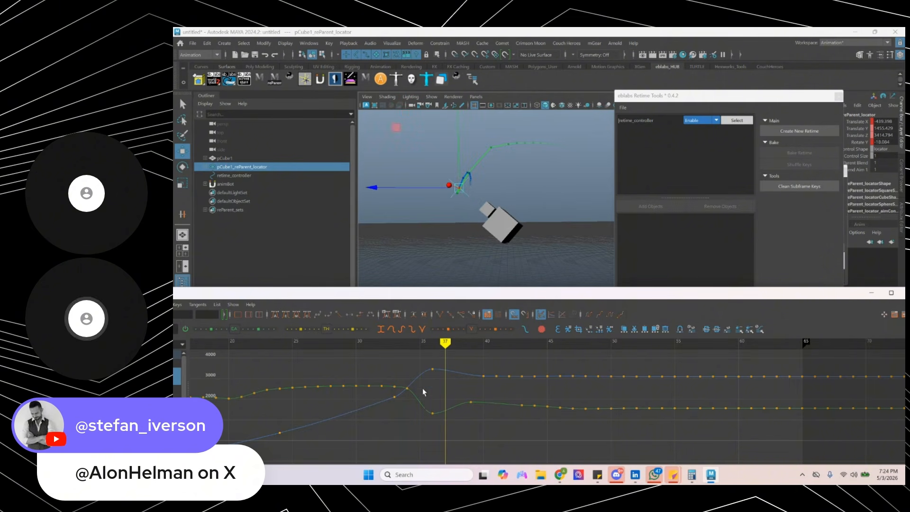
- Select the Translate Y and Translate Z keys at frame 36, inspect the curves through frame 39 and replay the jump
alt+middle_drag(423, 393, 480, 387)
key(q)
alt+middle_drag(411, 392, 411, 394)
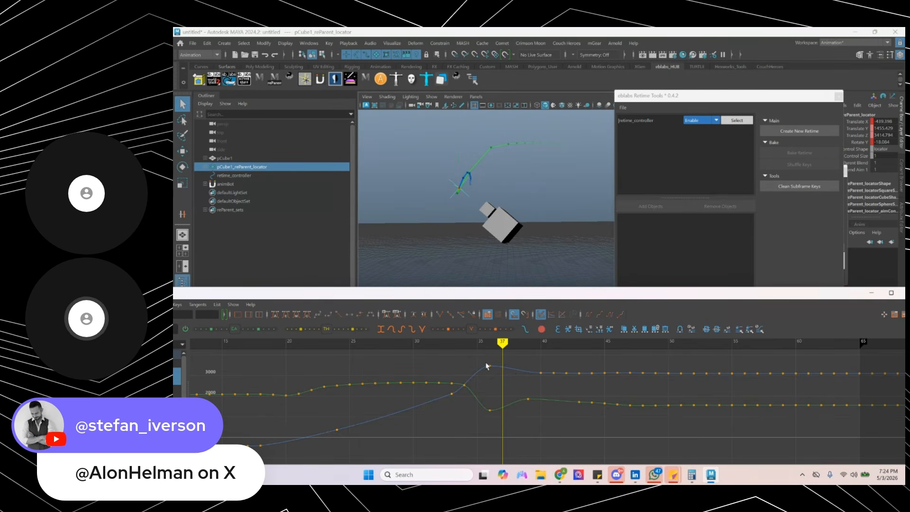
drag(486, 362, 501, 397)
drag(483, 342, 501, 436)
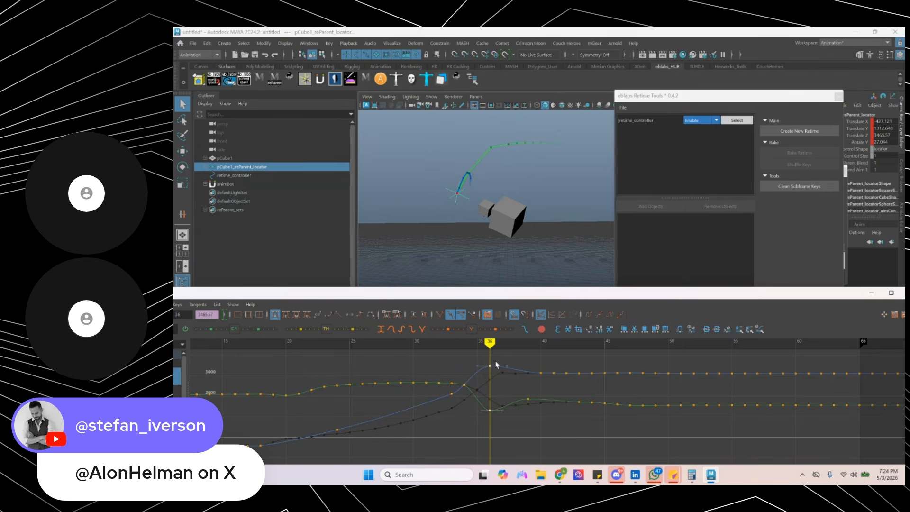
mouse_move(522, 343)
mouse_down()
mouse_move(530, 343)
mouse_move(463, 343)
mouse_move(555, 348)
mouse_move(479, 355)
mouse_move(591, 372)
mouse_move(325, 373)
mouse_move(528, 375)
mouse_up()
alt+middle_drag(439, 403, 488, 400)
alt+shift+right_drag(488, 400, 513, 383)
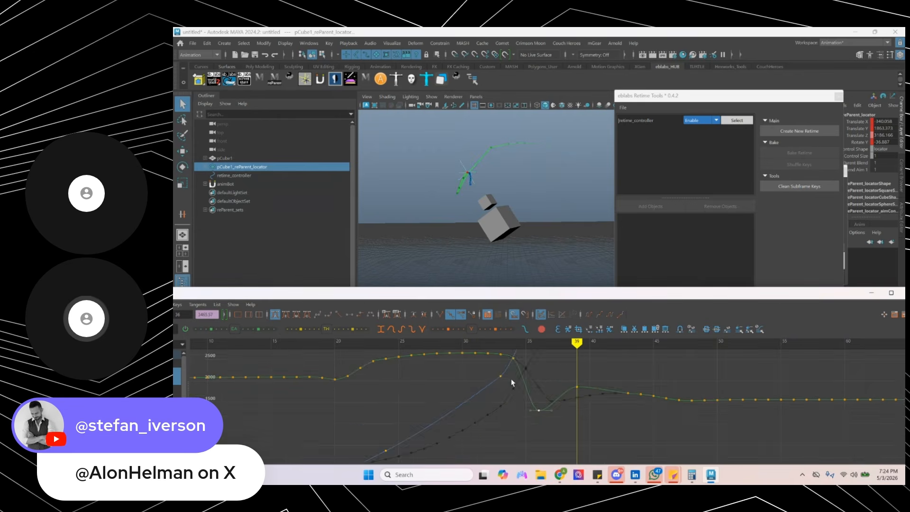
mouse_move(577, 357)
alt+middle_down()
mouse_move(521, 378)
mouse_move(515, 395)
alt+middle_up()
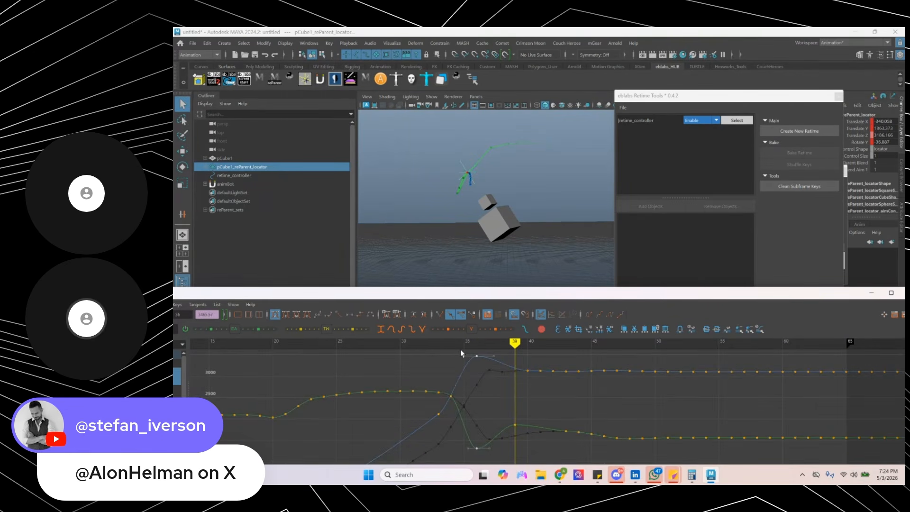
click(348, 342)
key(alt+v)
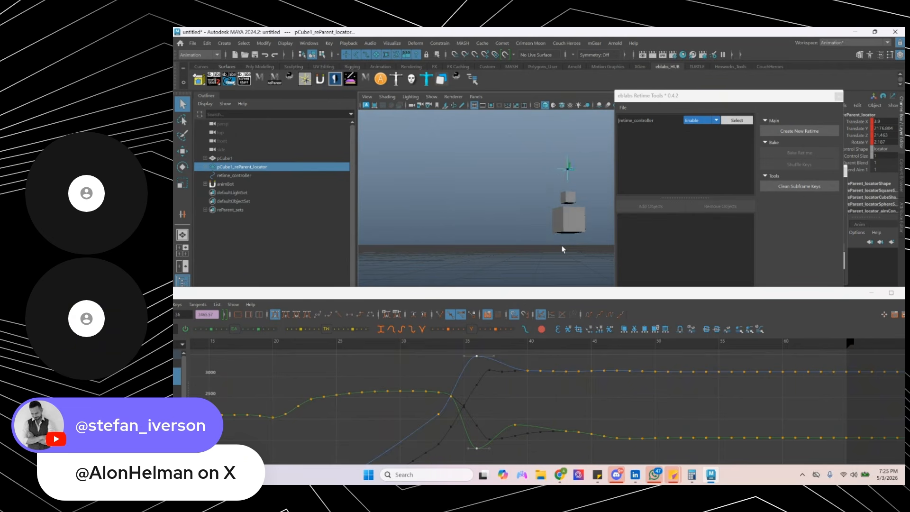
- Select the small upper cube, close the retime tool, and convert the cube to world space with WS2
click(568, 202)
key(e)
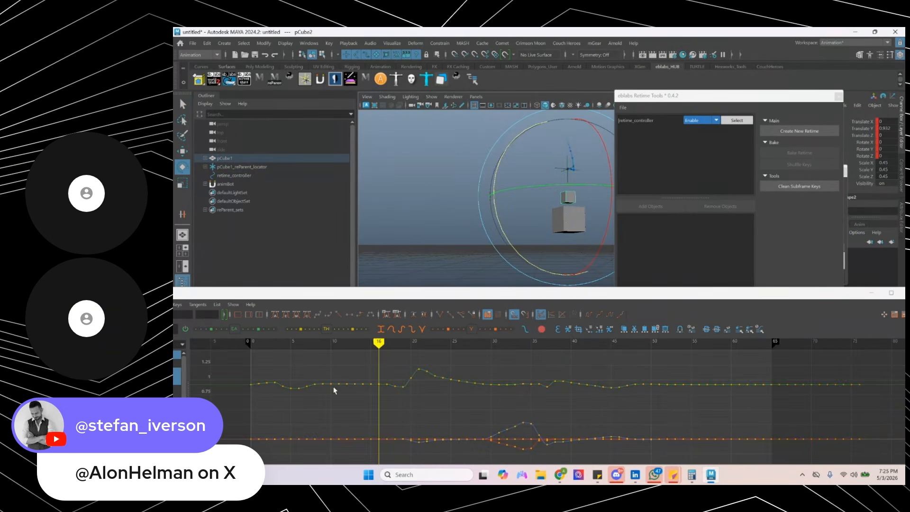
drag(298, 345, 267, 343)
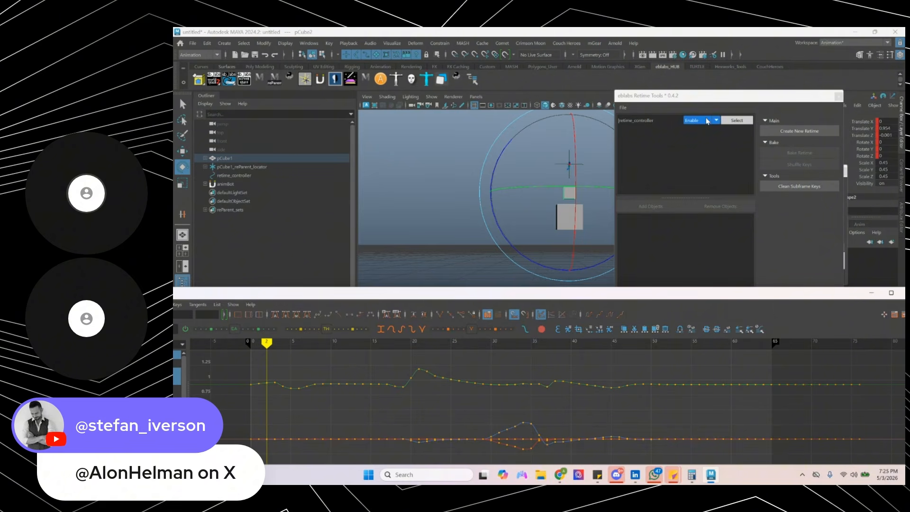
click(839, 96)
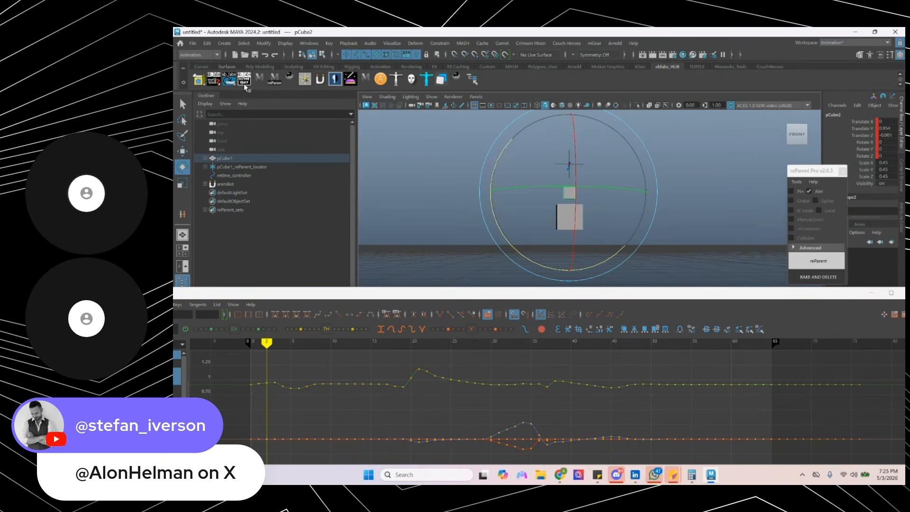
click(215, 79)
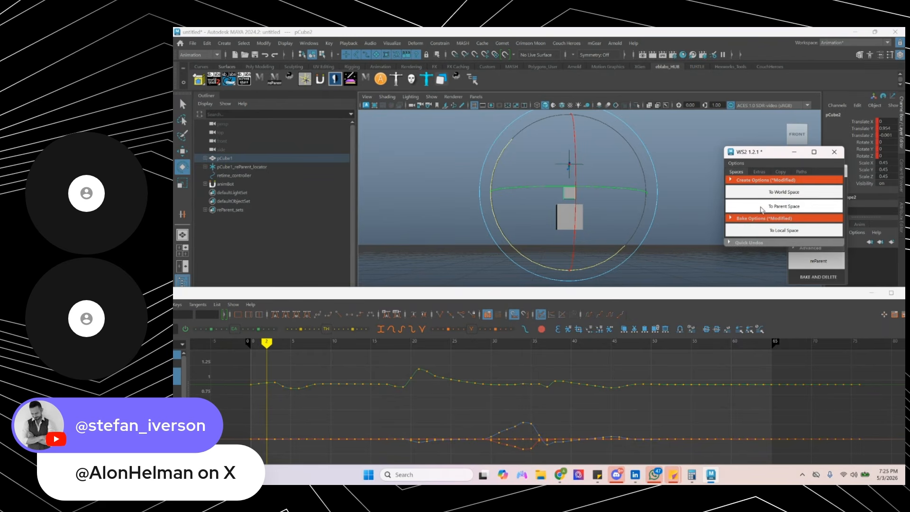
click(812, 192)
click(257, 341)
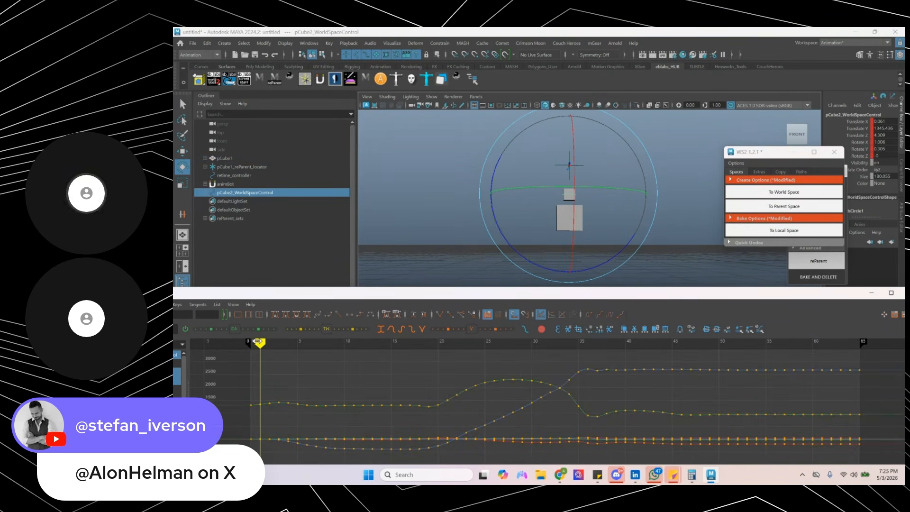
- Isolate the world space control's Rotate X curve and raise its key at frame 11 to about 18.2
drag(261, 297, 400, 297)
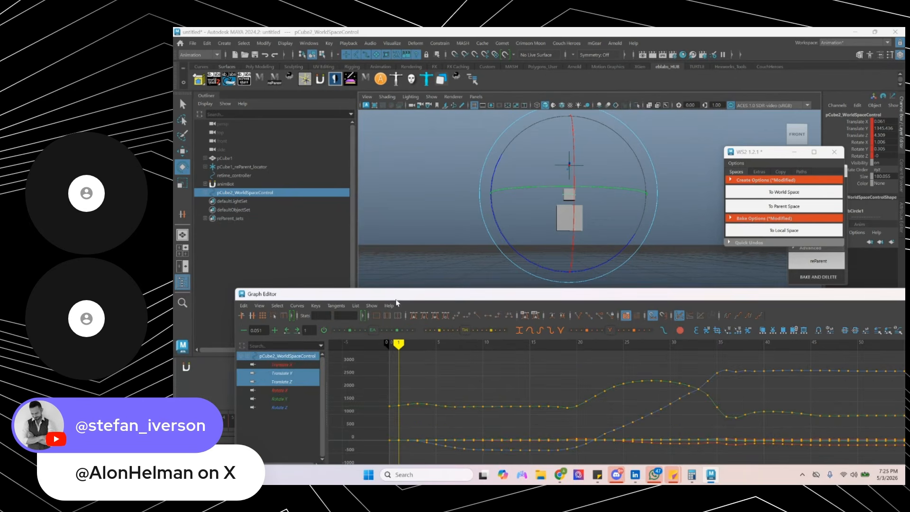
click(280, 393)
alt+middle_drag(475, 415, 488, 385)
drag(429, 396, 463, 407)
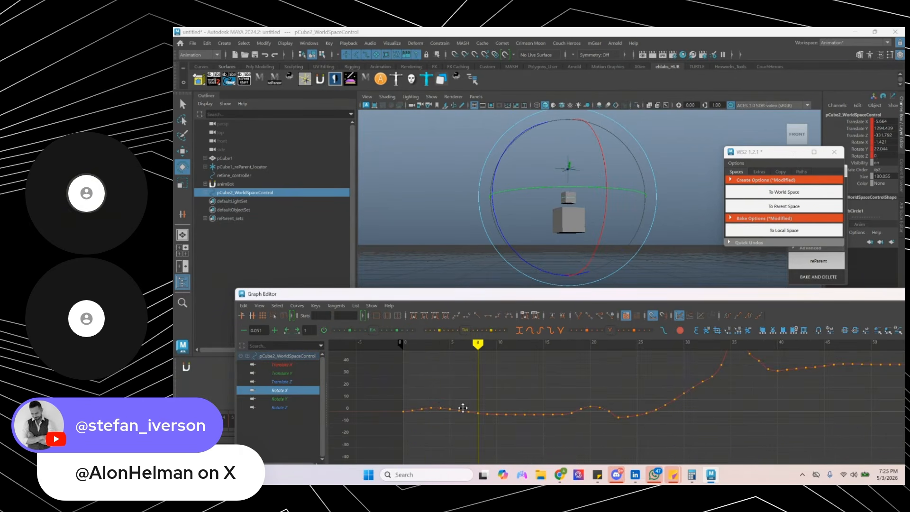
alt+middle_drag(463, 407, 474, 388)
drag(470, 399, 522, 413)
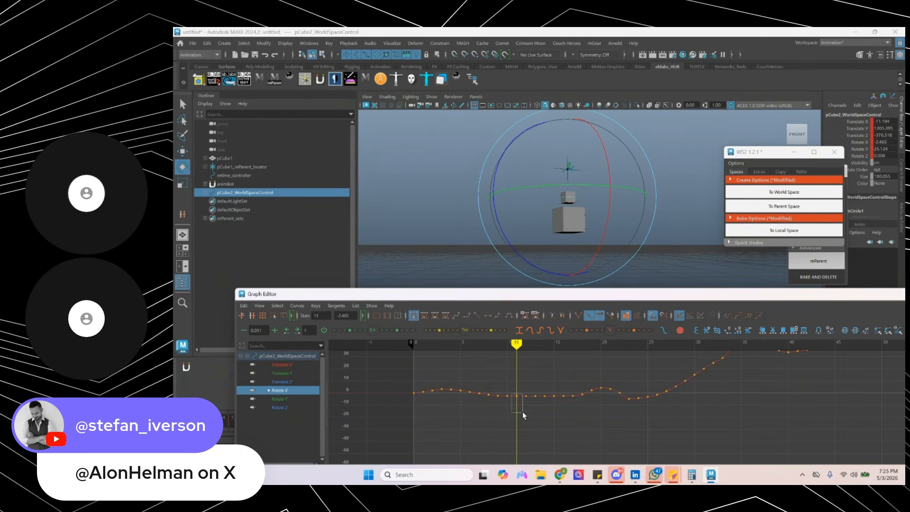
key(w)
shift+middle_drag(514, 417, 513, 425)
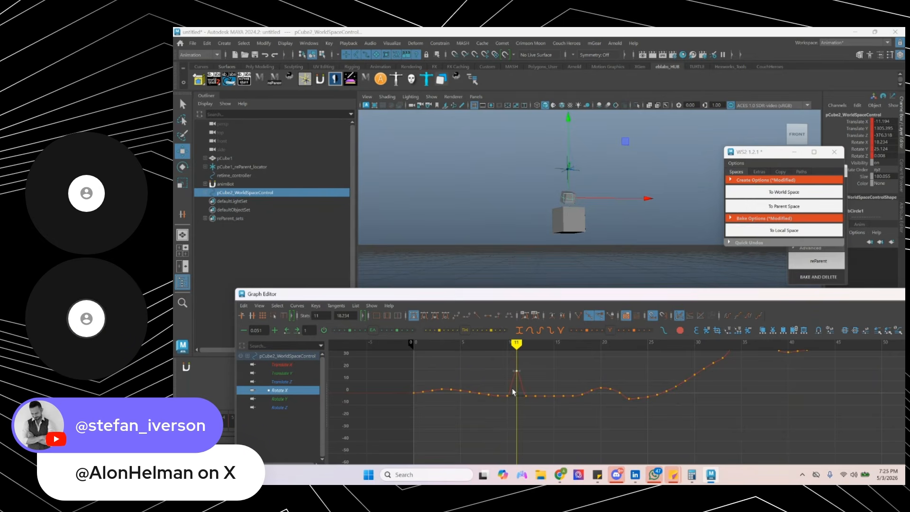
- Delete the baked Rotate X keys between frames 3 and 11 and between frames 11 and 23
drag(513, 388, 417, 398)
key(Delete)
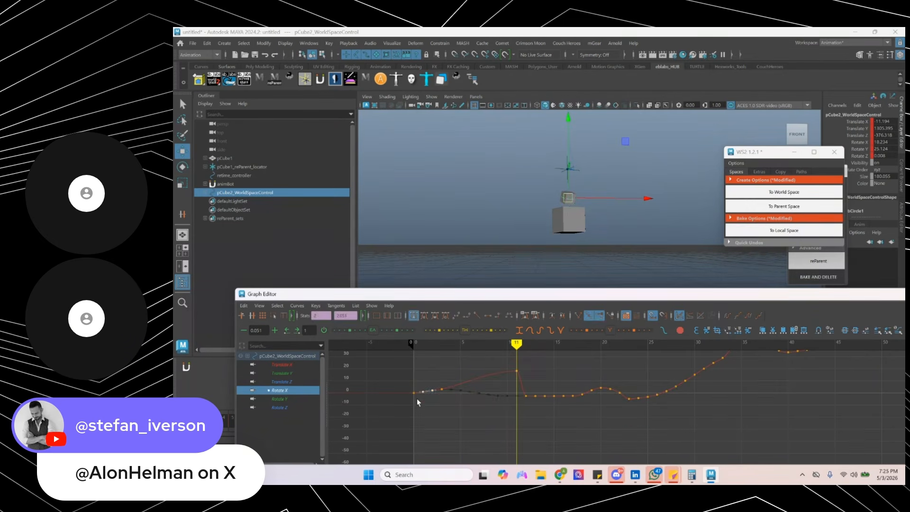
key(Delete)
drag(596, 415, 624, 421)
key(Delete)
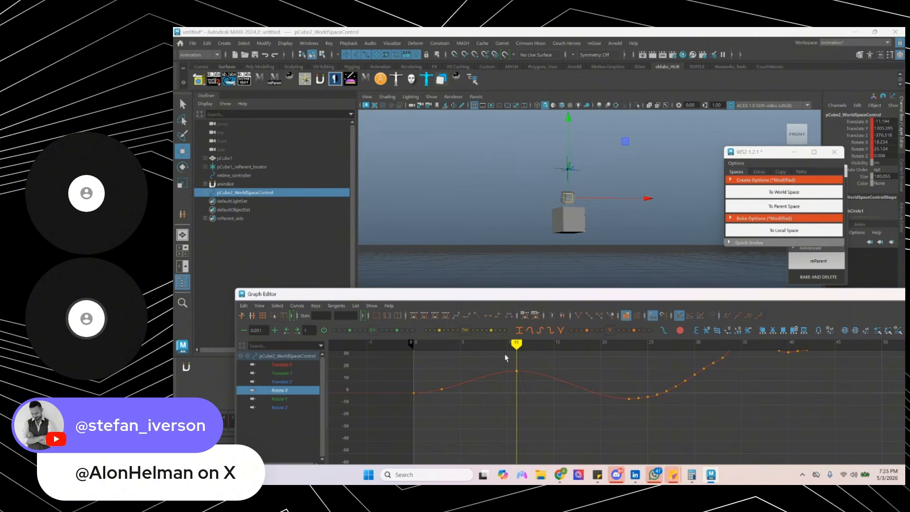
- Frame the upper cube in the viewport, insert a Rotate X key at frame 5 and lower it to about -4.75
drag(517, 344, 460, 352)
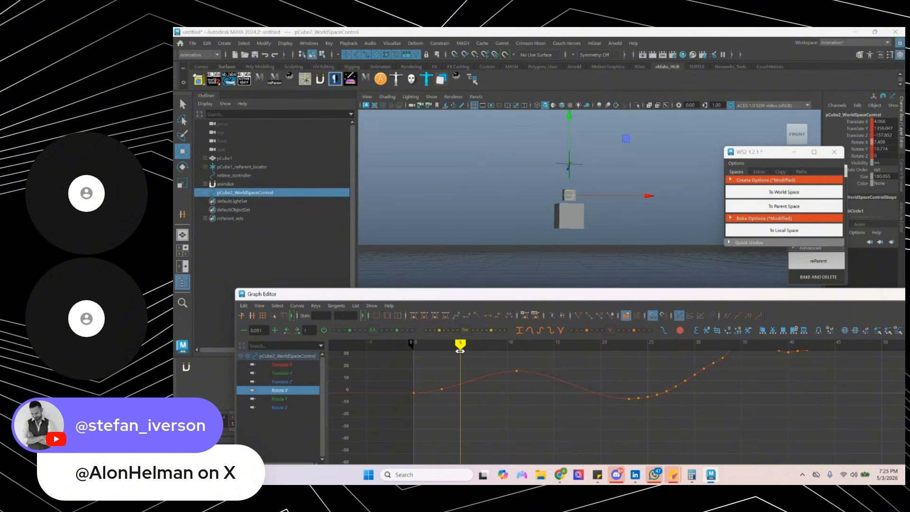
alt+drag(673, 190, 607, 204)
key(f)
alt+right_drag(610, 215, 557, 256)
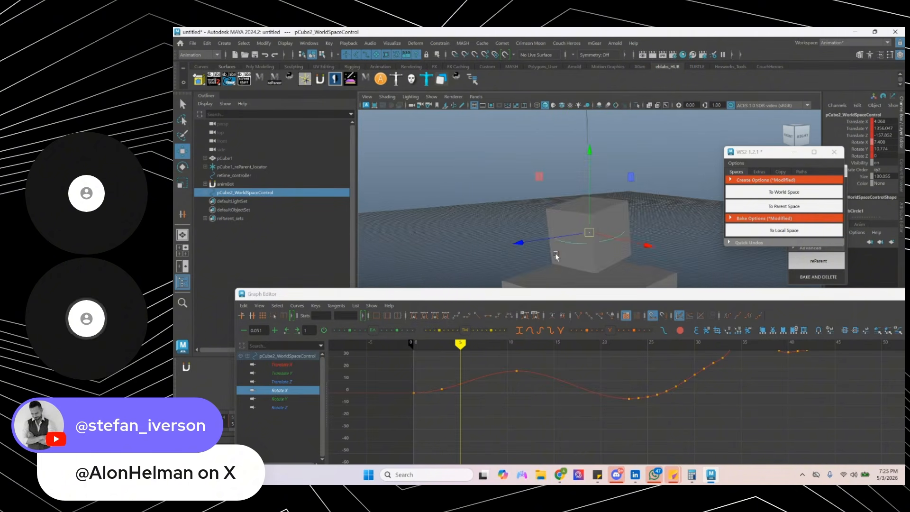
alt+drag(556, 256, 545, 256)
alt+middle_drag(545, 257, 548, 195)
drag(429, 400, 452, 381)
alt+shift+right_drag(461, 433, 458, 406)
key(i)
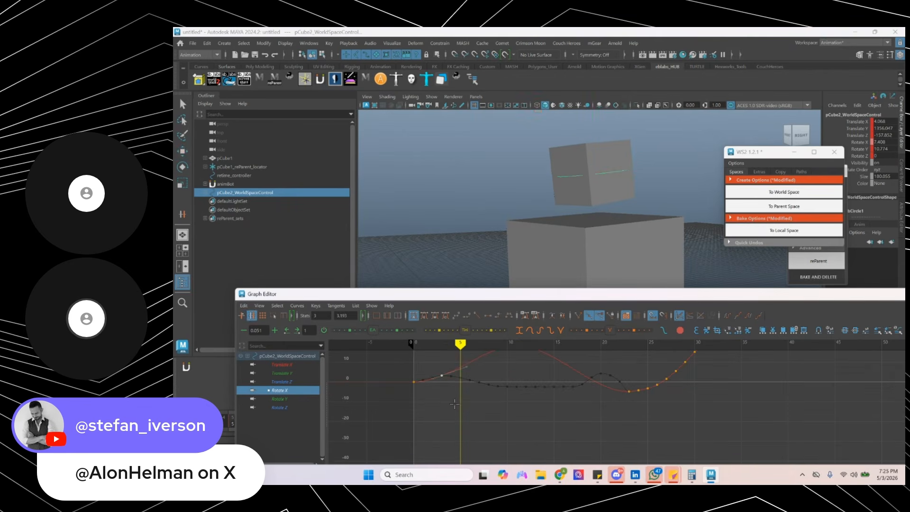
middle_click(460, 406)
shift+middle_drag(461, 408, 461, 420)
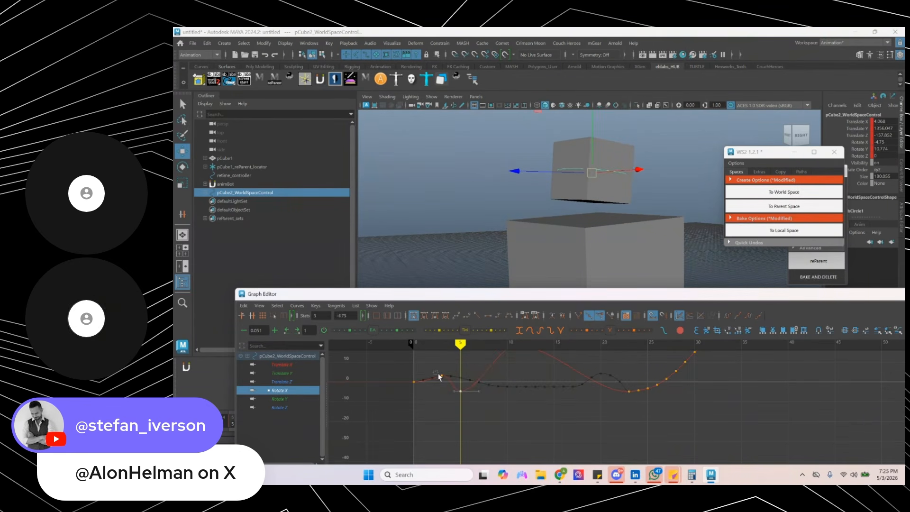
- Remove the Rotate X key at frame 3, scrub the start of the motion and advance to the frame 11 key
mouse_move(432, 344)
mouse_down()
mouse_move(420, 345)
mouse_move(521, 356)
mouse_move(527, 396)
mouse_up()
mouse_move(429, 346)
mouse_down()
mouse_move(414, 344)
mouse_move(477, 350)
mouse_move(469, 355)
mouse_up()
key(alt+period)
key(alt+period)
key(alt+period)
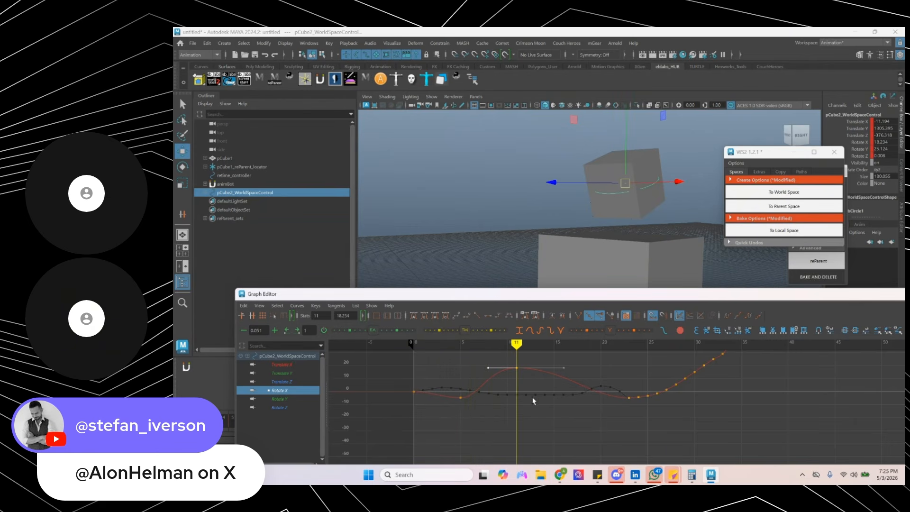
- Try inserting a Rotate X key at frame 9 ahead of the frame 11 peak and scrub through it
alt+middle_drag(466, 411, 462, 417)
alt+right_drag(462, 417, 475, 416)
key(i)
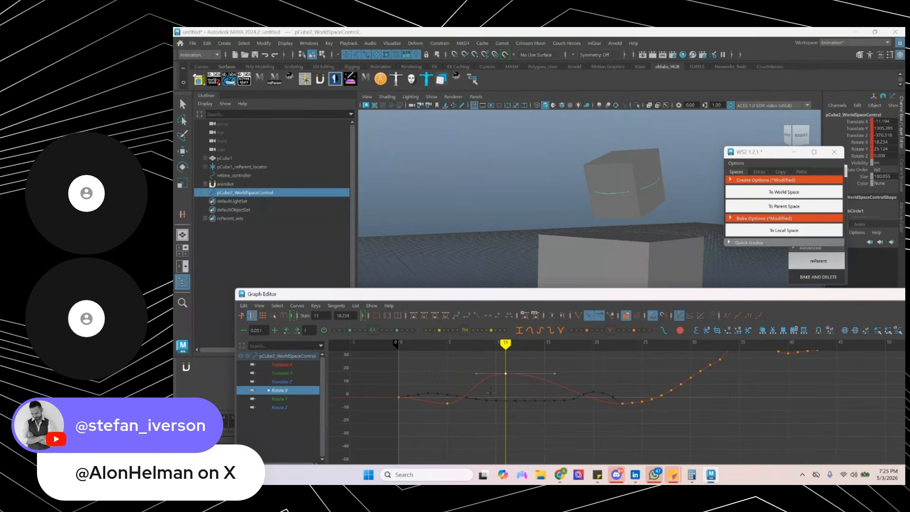
middle_click(494, 403)
drag(449, 349, 493, 352)
alt+middle_drag(466, 385, 472, 399)
alt+shift+right_drag(472, 400, 465, 381)
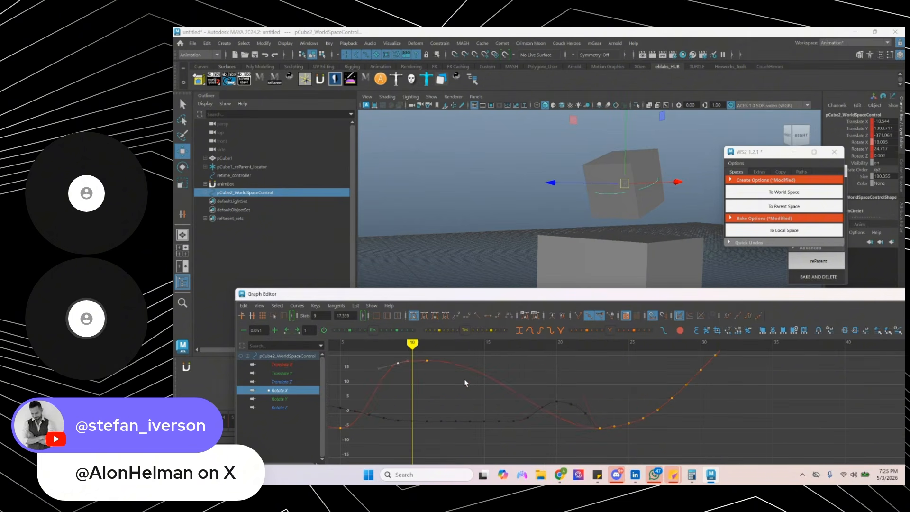
- Undo the latest curve edits and remove the trial Rotate X key at frame 9
middle_drag(465, 381, 640, 392)
key(ctrl+z)
key(ctrl+z)
key(ctrl+z)
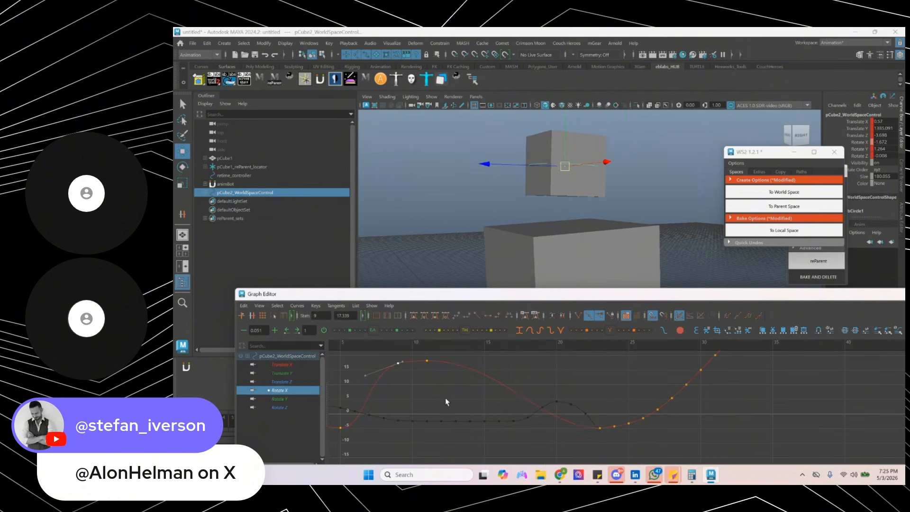
alt+middle_drag(427, 398, 553, 408)
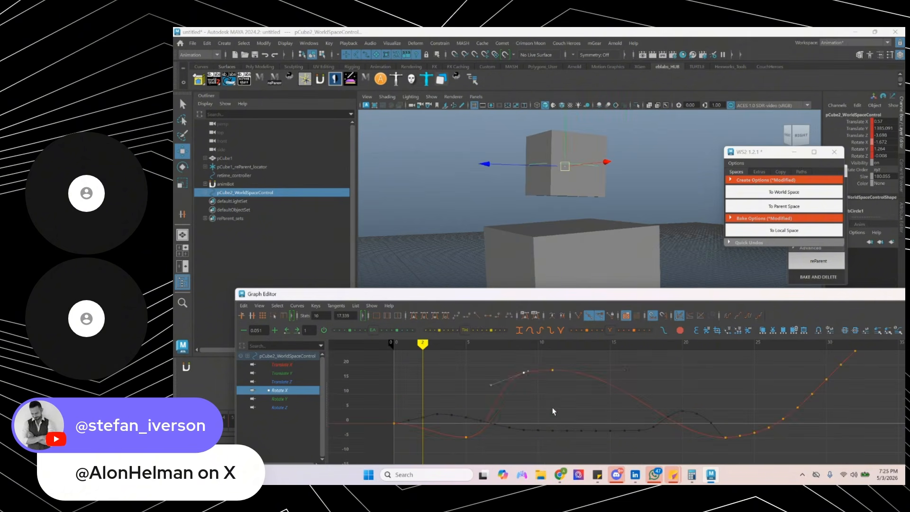
drag(535, 395, 534, 395)
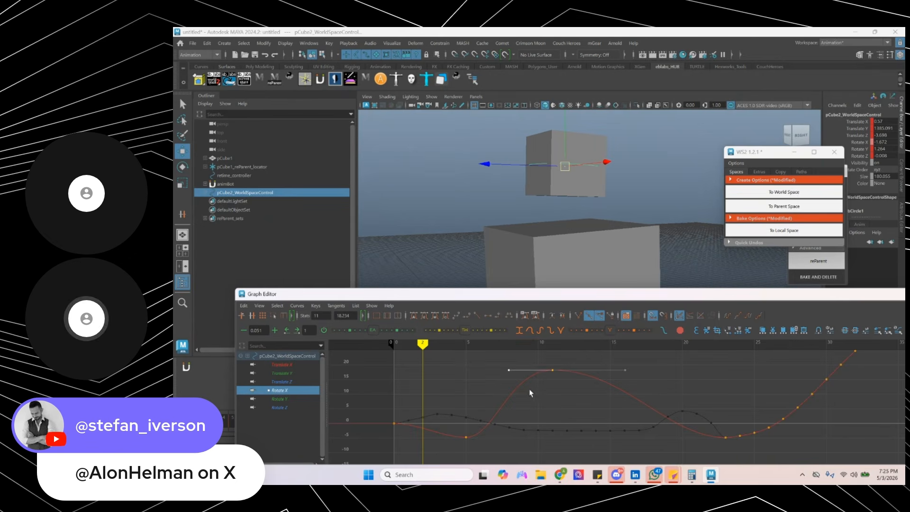
shift+middle_drag(526, 384, 526, 384)
key(ctrl+z)
- Insert a Rotate X key just before the frame 11 peak, shift it to frame 9 and reshape its incoming tangent
key(i)
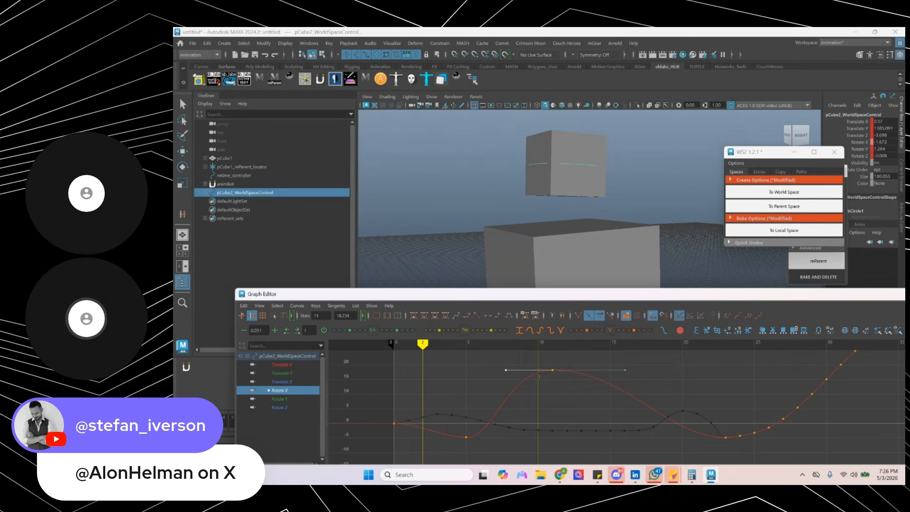
middle_click(534, 373)
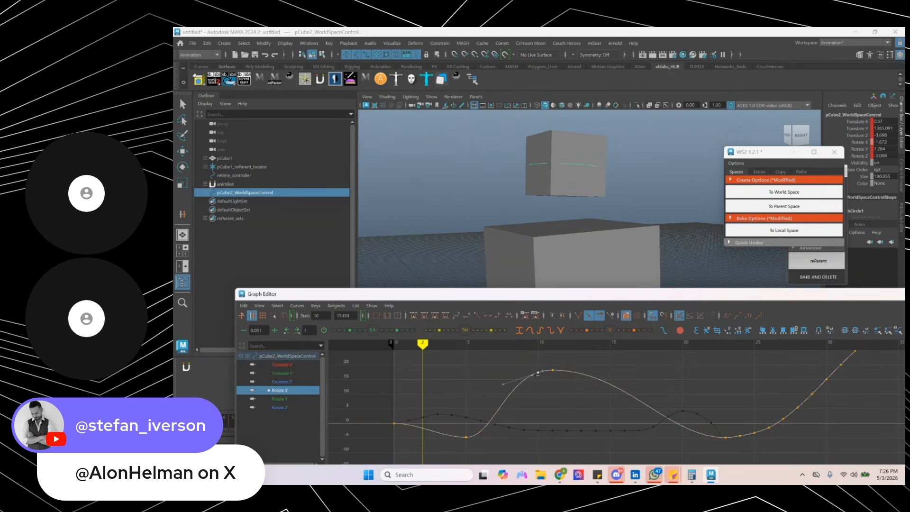
shift+middle_drag(543, 394, 534, 395)
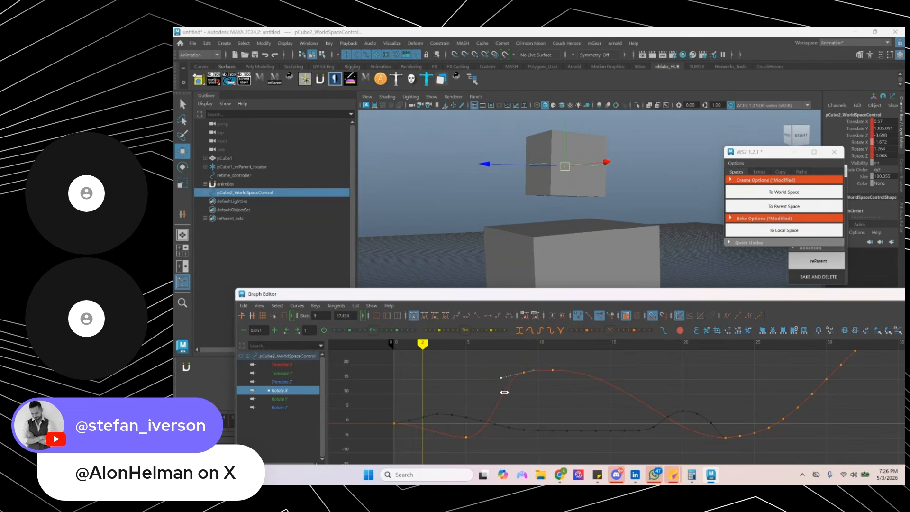
- Insert a Rotate X key at frame 15, lower it to about 6.2, and select the frame 11 peak's outgoing tangent handle
drag(493, 344, 606, 360)
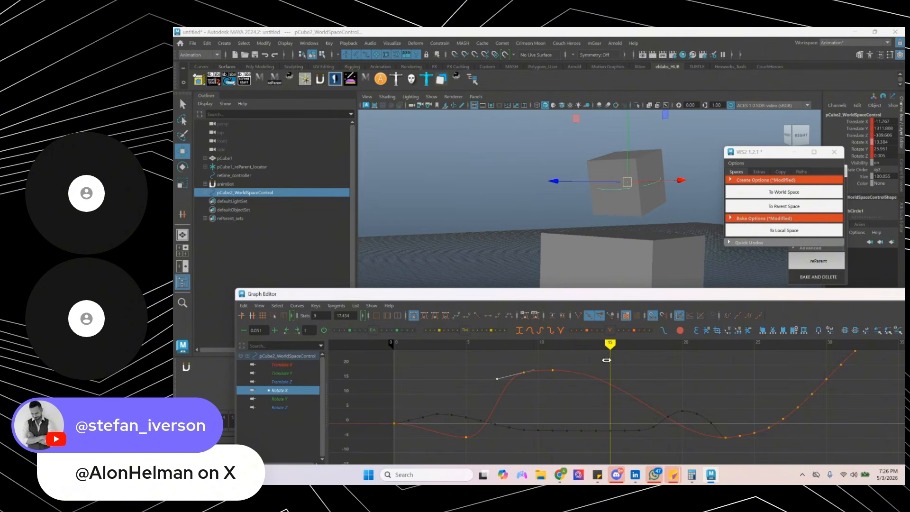
key(i)
middle_click(609, 385)
middle_drag(609, 384, 608, 407)
drag(550, 359, 576, 374)
click(576, 374)
key(shift+b)
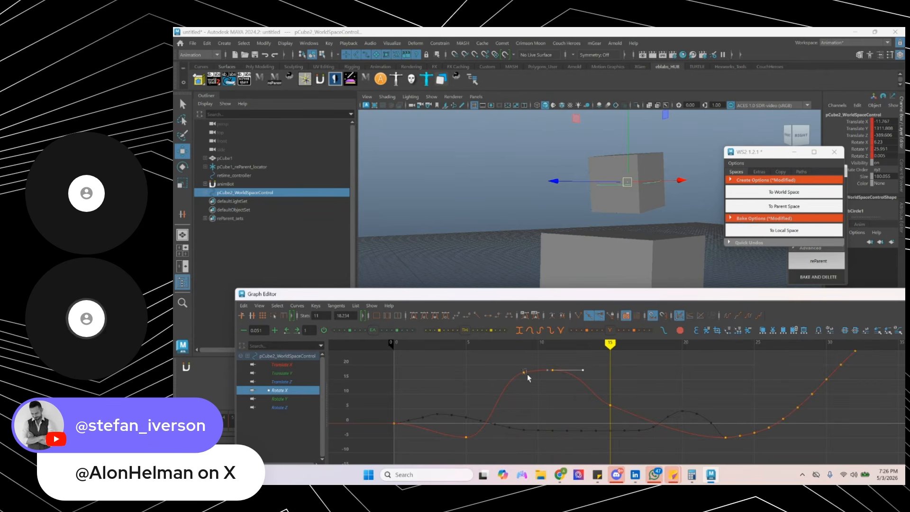
- Examine the Rotate X peak between frames 9 and 11 up close and scrub the tilt through frame 15
drag(528, 374, 529, 377)
alt+middle_drag(526, 403, 529, 416)
alt+shift+right_drag(528, 415, 519, 399)
alt+shift+right_drag(512, 455, 541, 445)
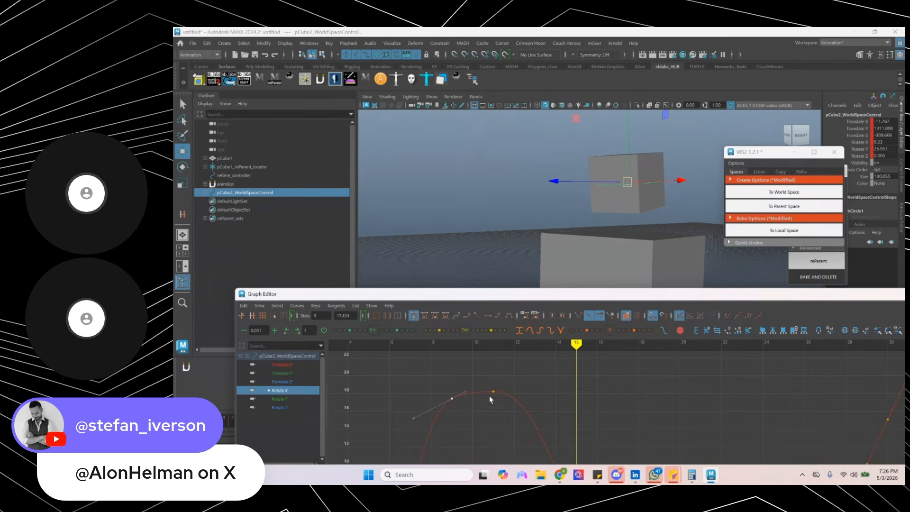
alt+shift+right_drag(474, 386, 476, 408)
alt+middle_drag(464, 421, 588, 401)
alt+middle_drag(512, 424, 491, 423)
alt+shift+right_drag(491, 423, 493, 387)
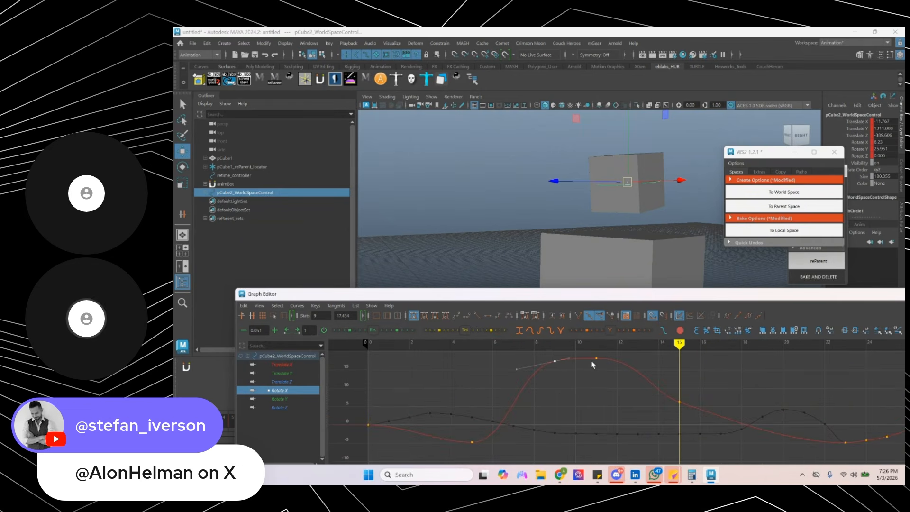
drag(489, 344, 588, 362)
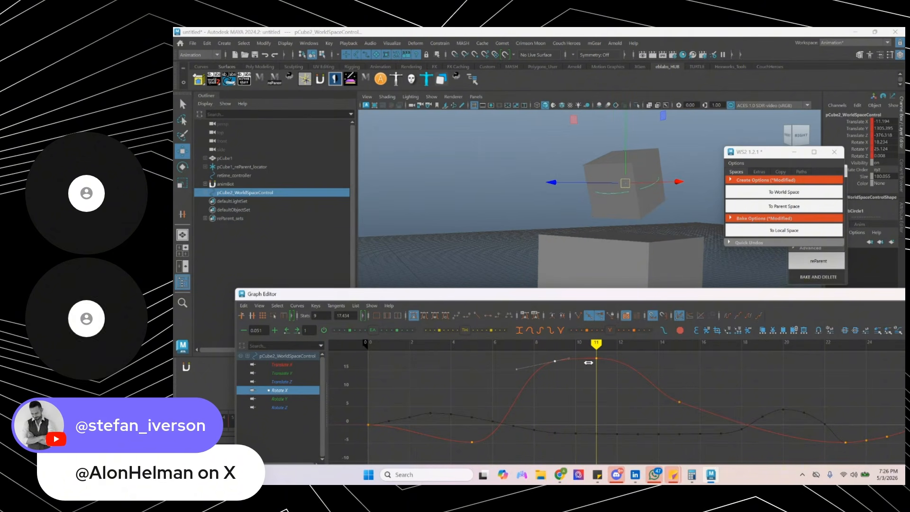
alt+middle_drag(587, 385, 511, 390)
drag(527, 344, 609, 350)
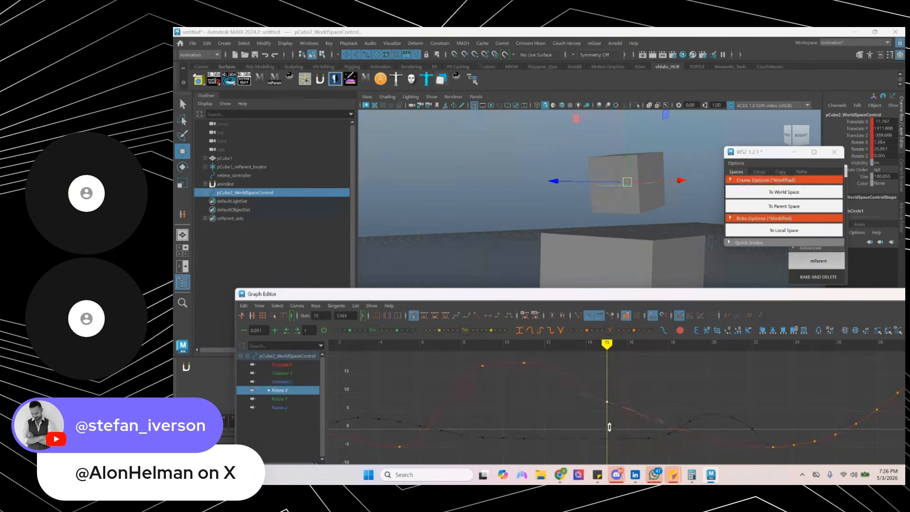
- Insert a Rotate X key at frame 18 and raise it to about 12.4
click(489, 316)
key(alt+period)
key(alt+period)
key(alt+period)
key(i)
middle_click(666, 412)
shift+middle_drag(667, 412, 668, 380)
key(a)
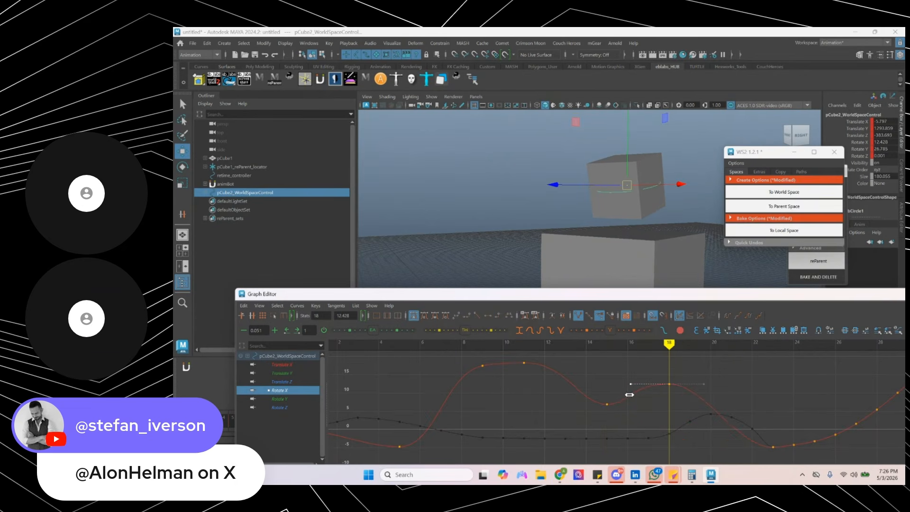
- Lengthen the incoming tangent of the Rotate X key at frame 15
click(617, 398)
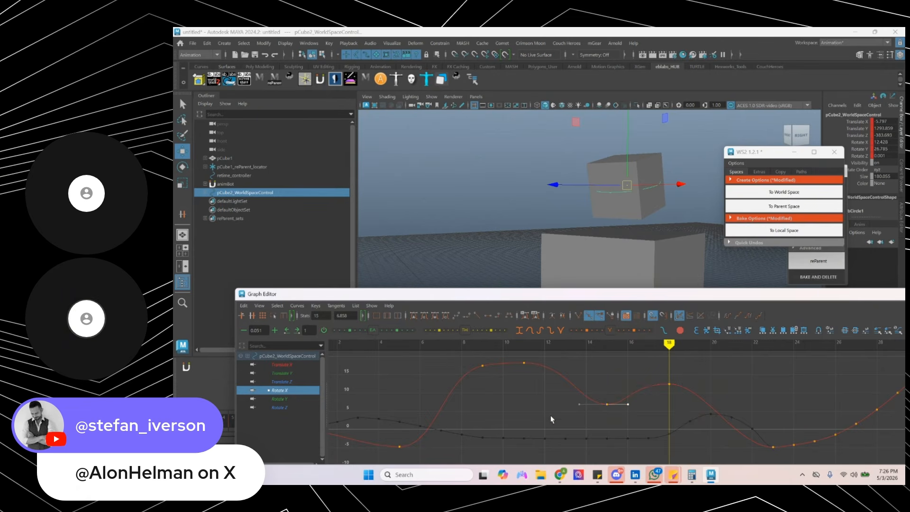
shift+middle_drag(579, 426, 574, 426)
key(u)
- Play back the cube's new tilting motion and scrub through it to frame 15
click(435, 345)
key(alt+v)
key(alt+v)
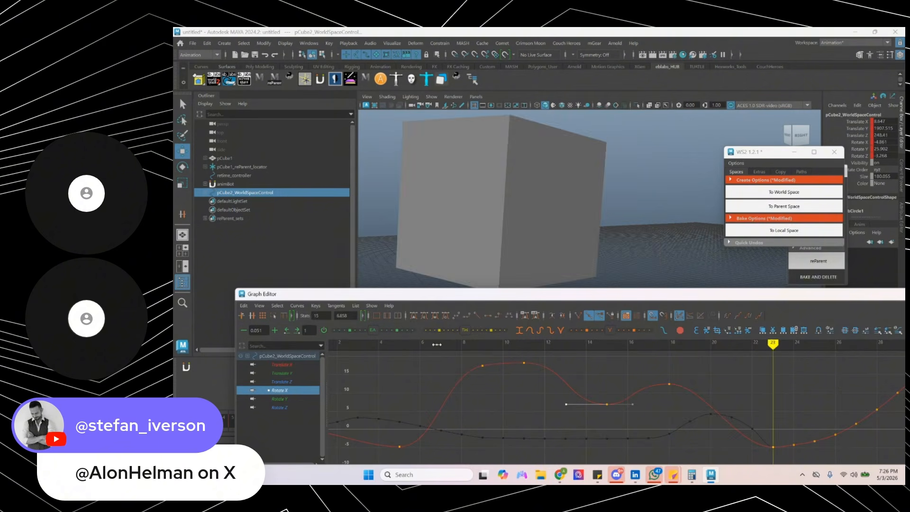
click(346, 340)
key(alt+v)
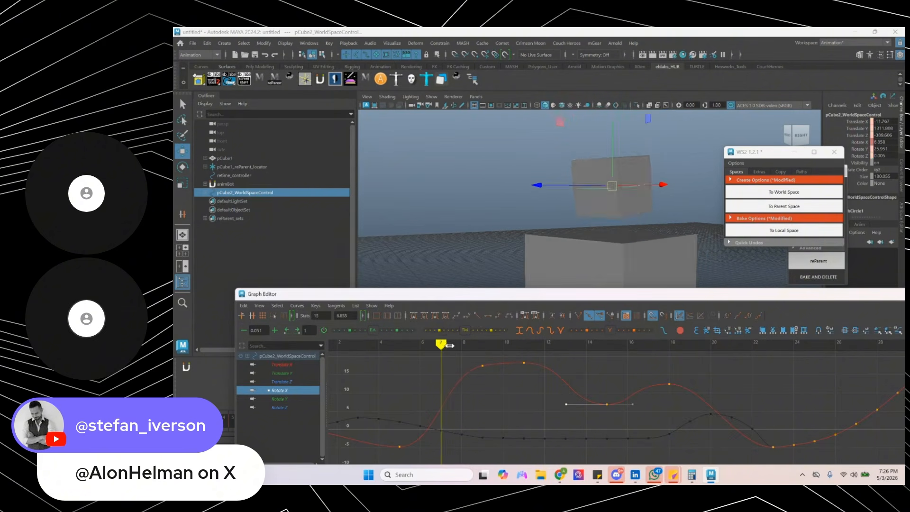
drag(547, 345, 600, 354)
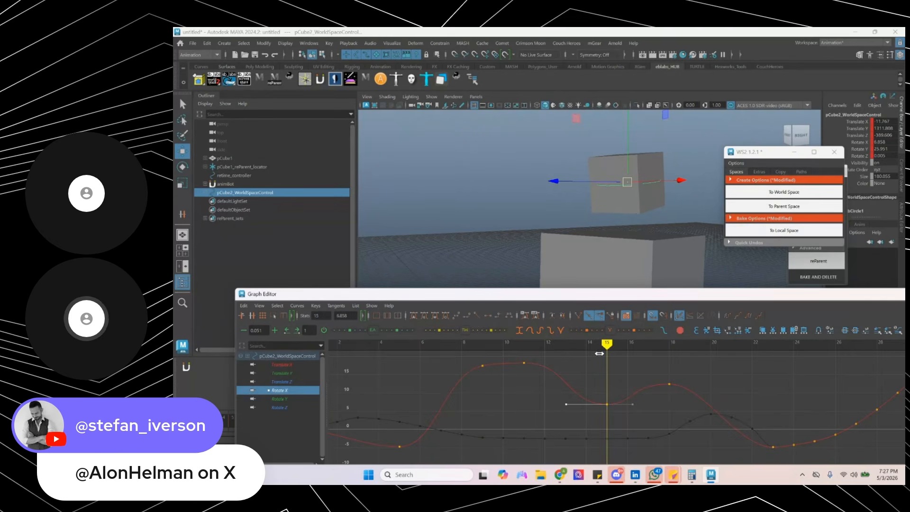
- Try retiming the Rotate X keys at frames 11, 15 and 18 to frames 10, 13 and 16, and play it back
mouse_move(600, 354)
mouse_down()
mouse_move(379, 356)
mouse_move(496, 359)
mouse_up()
drag(546, 385, 546, 386)
key(i)
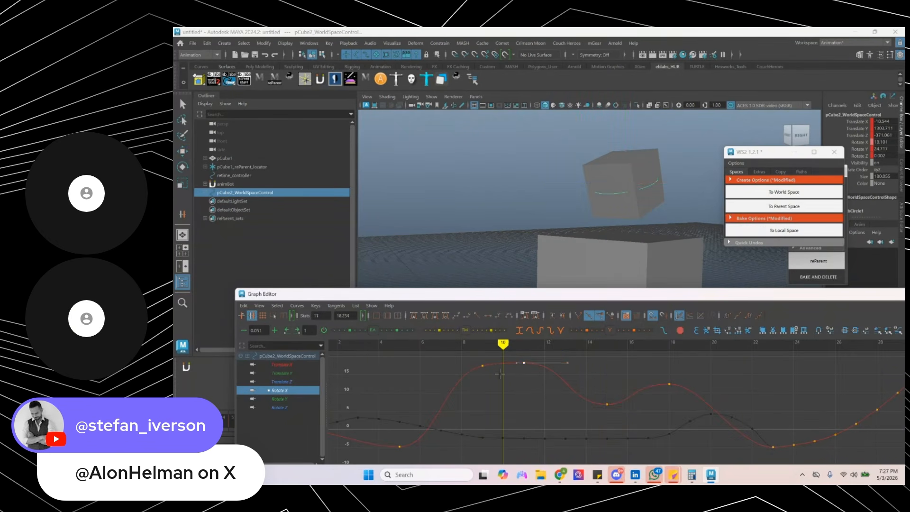
middle_click(512, 362)
drag(516, 357, 619, 424)
key(alt+period)
key(alt+period)
key(alt+period)
key(alt+period)
key(w)
shift+middle_drag(619, 427, 578, 418)
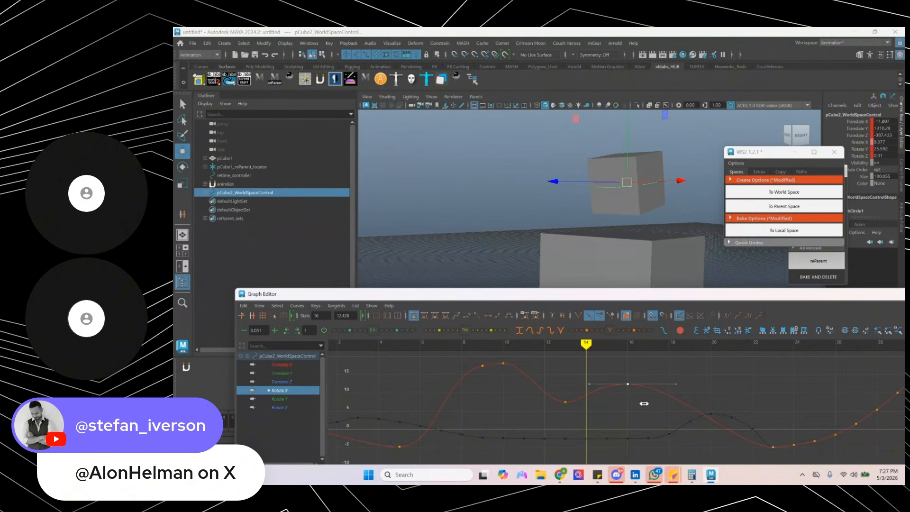
mouse_move(429, 348)
mouse_down()
mouse_move(400, 348)
mouse_move(690, 348)
mouse_move(441, 348)
mouse_up()
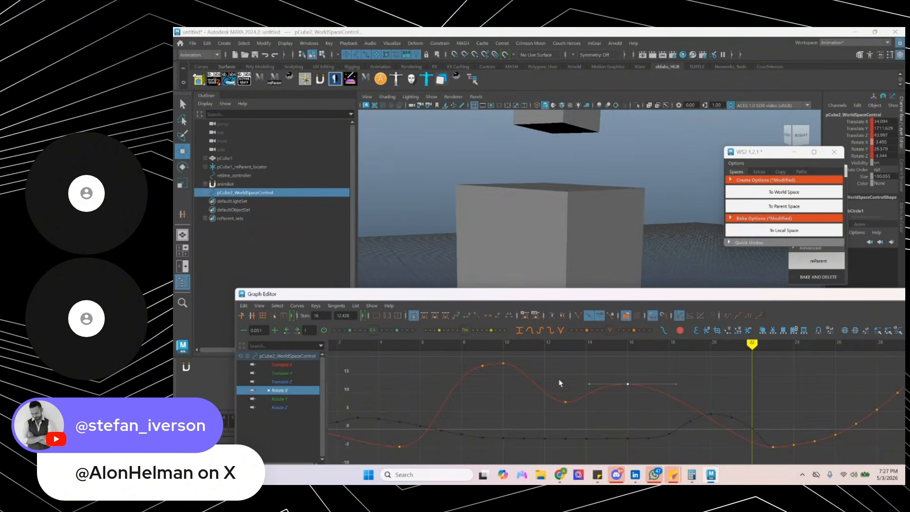
- Undo the Rotate X key shifts, the lengthened tangent at frame 15 and the added key at frame 18
key(ctrl+z)
key(ctrl+z)
key(ctrl+z)
key(ctrl+z)
key(ctrl+z)
key(ctrl+z)
key(ctrl+z)
key(ctrl+z)
key(ctrl+z)
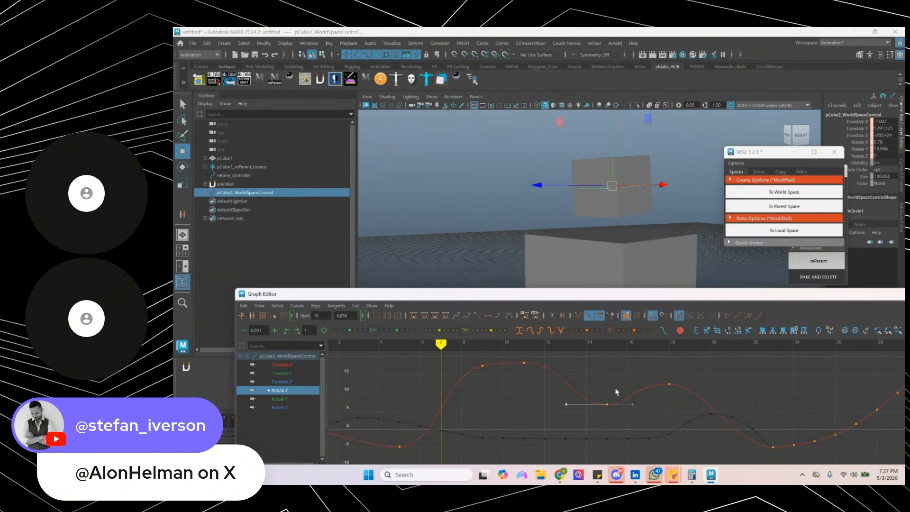
key(ctrl+z)
key(ctrl+z)
key(ctrl+z)
key(ctrl+z)
key(ctrl+z)
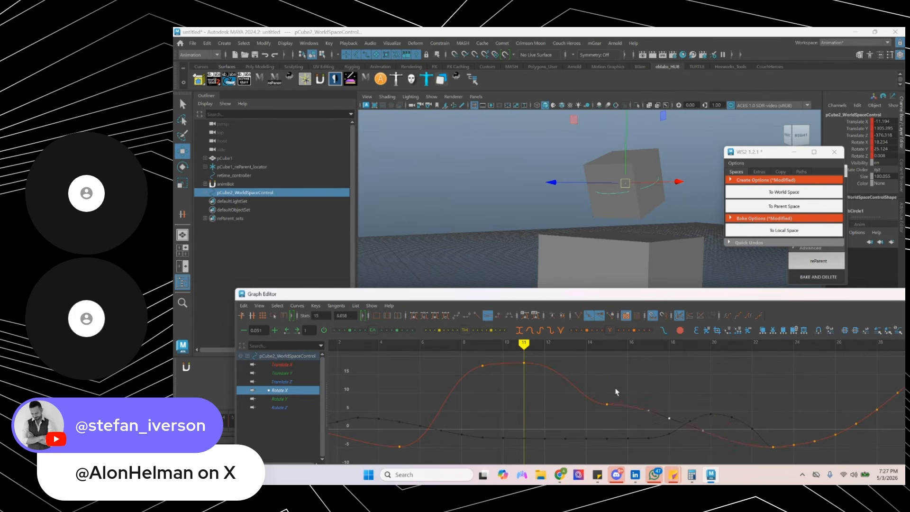
key(ctrl+z)
key(ctrl+z)
key(ctrl+z)
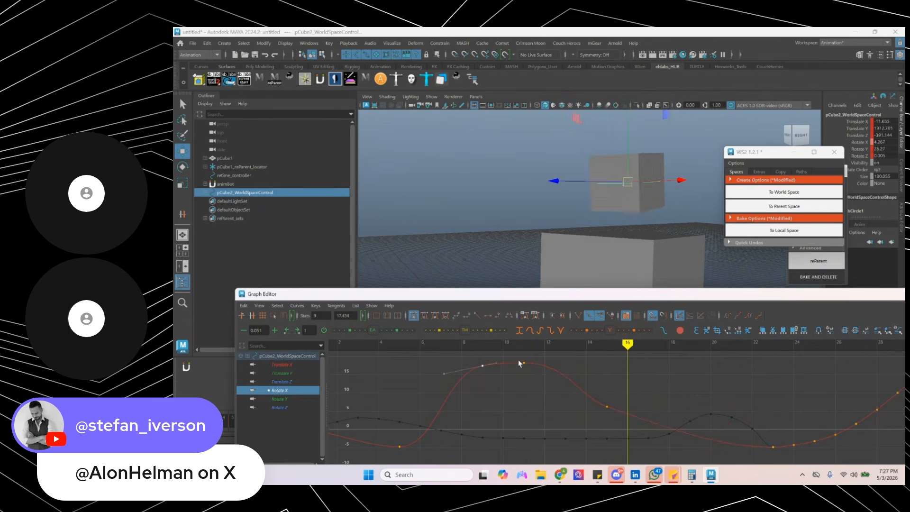
- Play back the animation and examine the full Rotate Y curve of the world space control
drag(453, 348, 335, 344)
key(alt+v)
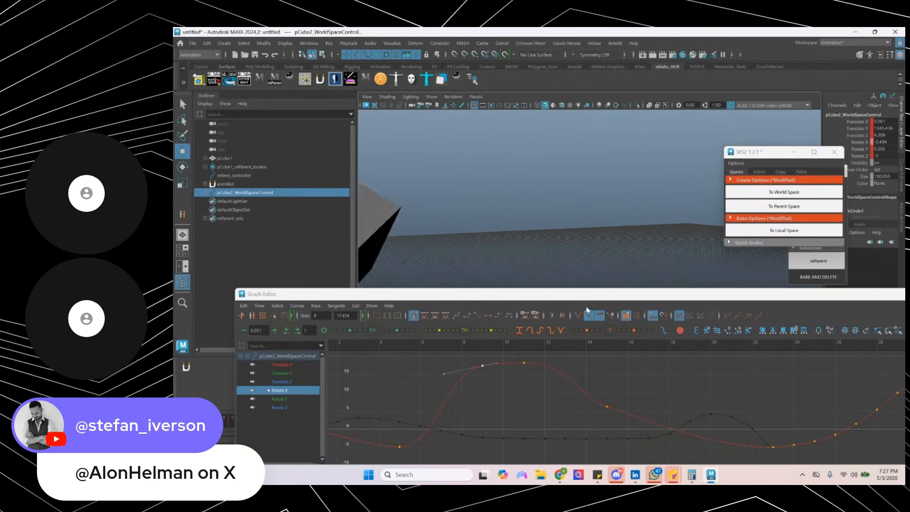
key(alt+v)
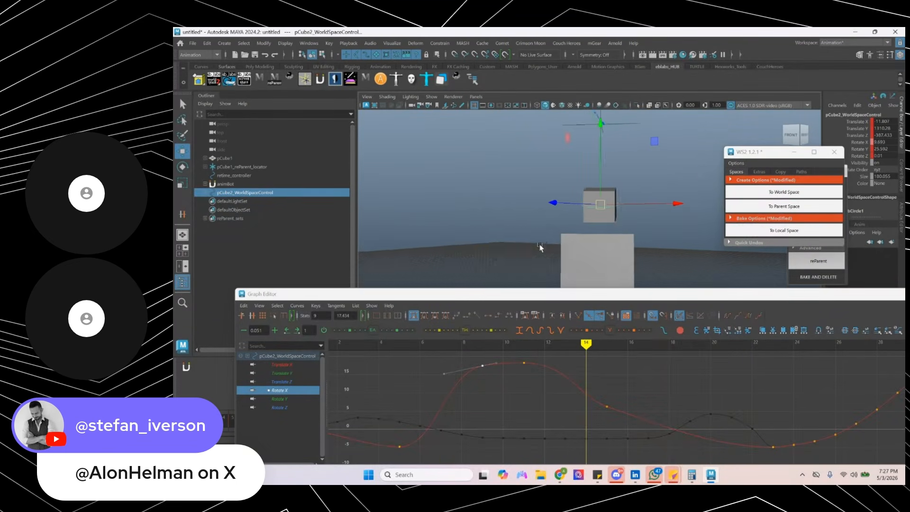
key(e)
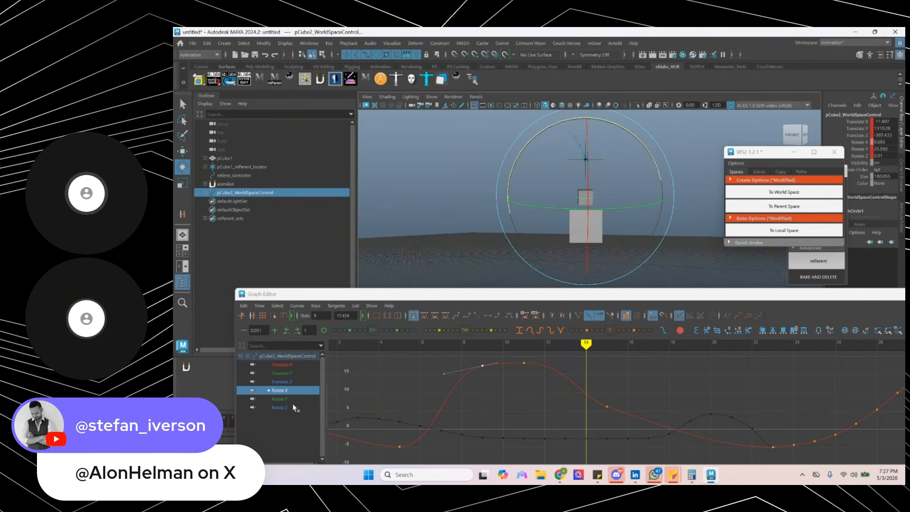
click(285, 400)
drag(539, 239, 579, 242)
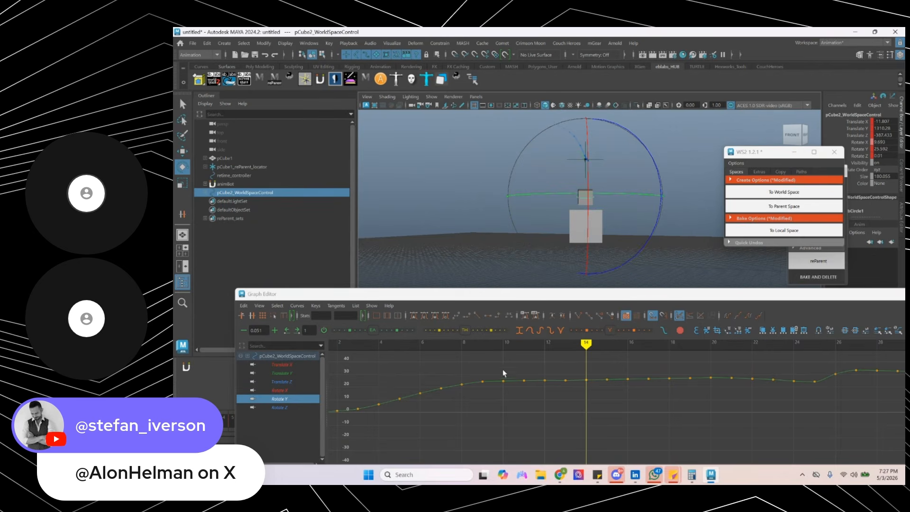
key(alt+period)
key(alt+period)
key(alt+period)
key(alt+period)
key(alt+period)
alt+middle_drag(602, 399, 581, 404)
alt+shift+right_drag(582, 404, 515, 397)
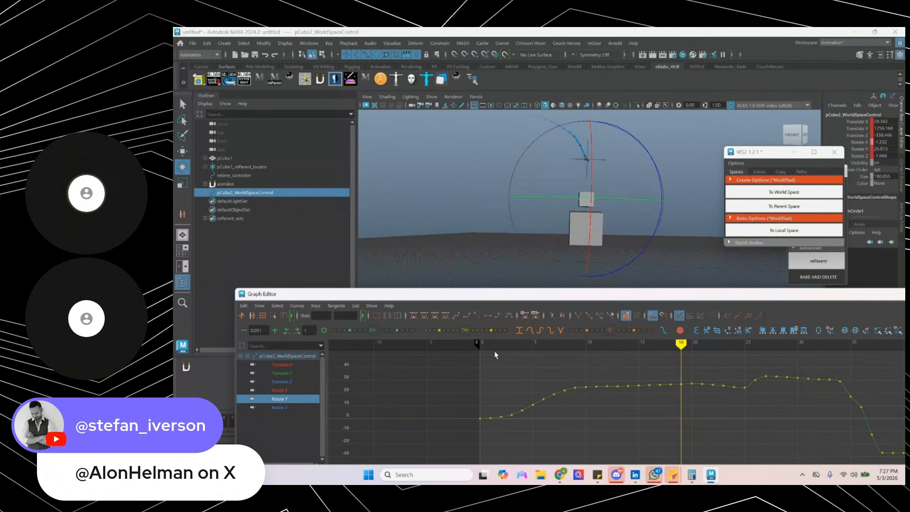
- Return to frame 1, frame both cubes from the front and play back the motion
drag(503, 343, 498, 340)
key(space)
drag(592, 218, 591, 225)
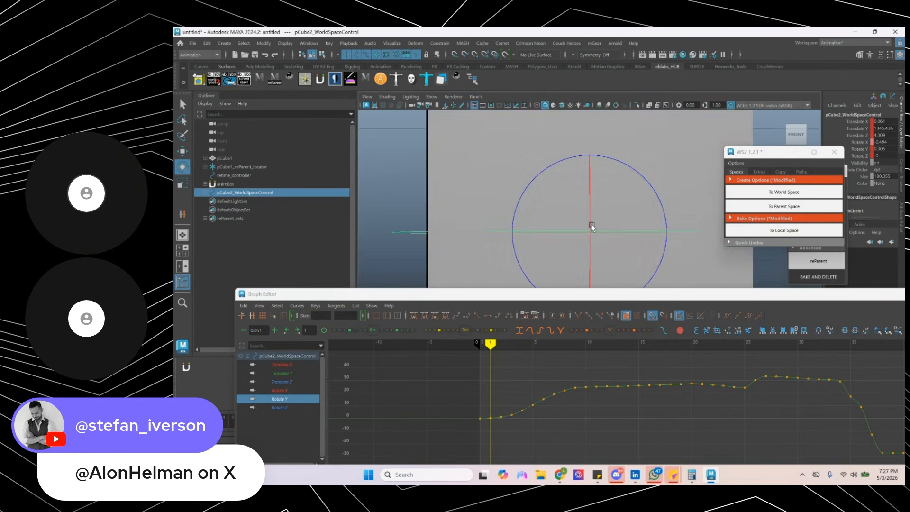
alt+right_drag(591, 226, 384, 243)
alt+right_drag(559, 228, 474, 235)
alt+right_drag(623, 241, 545, 266)
alt+middle_drag(590, 277, 587, 226)
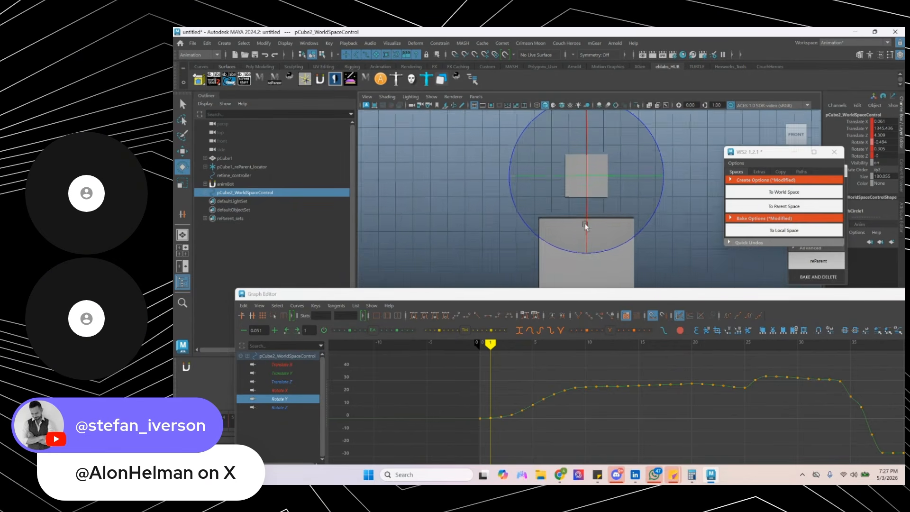
alt+right_drag(587, 226, 530, 248)
key(alt+v)
key(alt+v)
- Delete the baked Rotate Y keys between frames 0 and 22, keeping only a low key at frame 8
click(565, 390)
key(w)
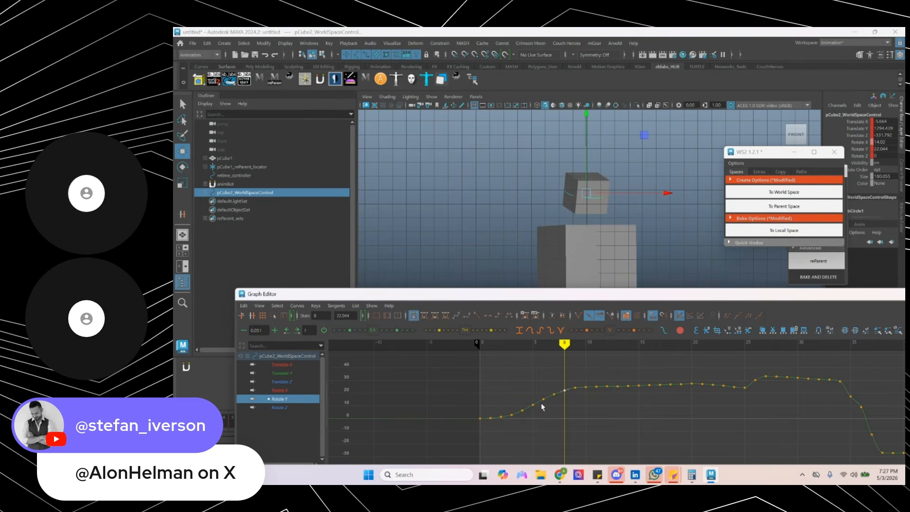
shift+drag(475, 411, 486, 434)
key(Delete)
drag(560, 371, 708, 398)
key(Delete)
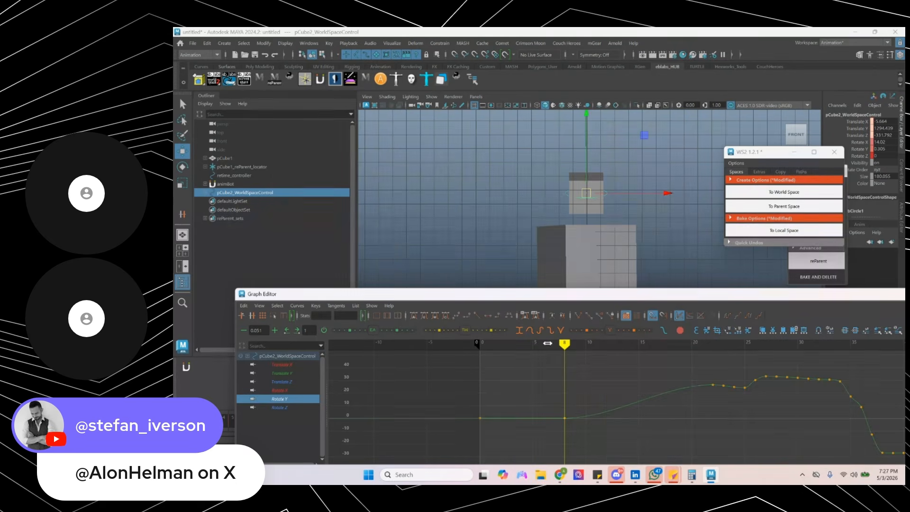
- Delete the Rotate Y keys from frame 22 up to about frame 27 and move the frame 8 key to frame 14
drag(548, 342, 608, 346)
drag(622, 394, 562, 437)
shift+middle_drag(563, 437, 616, 437)
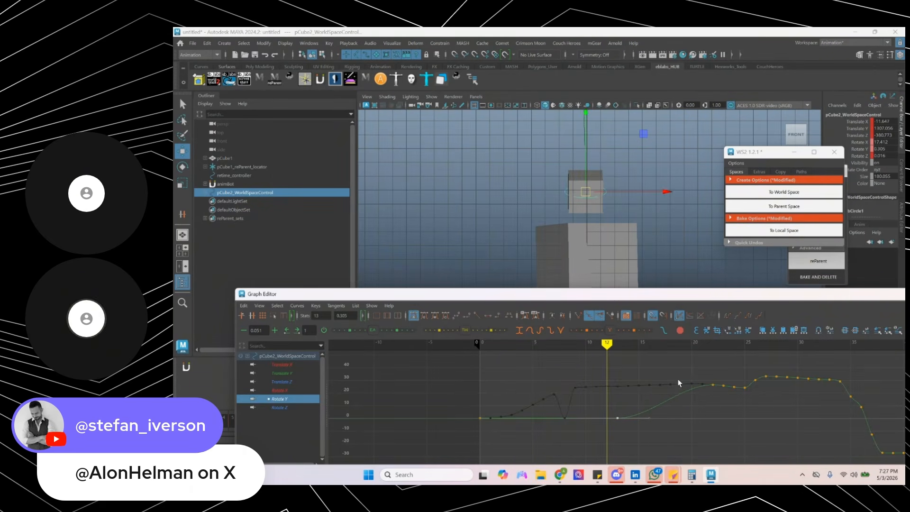
drag(757, 403, 758, 404)
key(Delete)
drag(601, 397, 629, 432)
shift+middle_drag(608, 427, 629, 436)
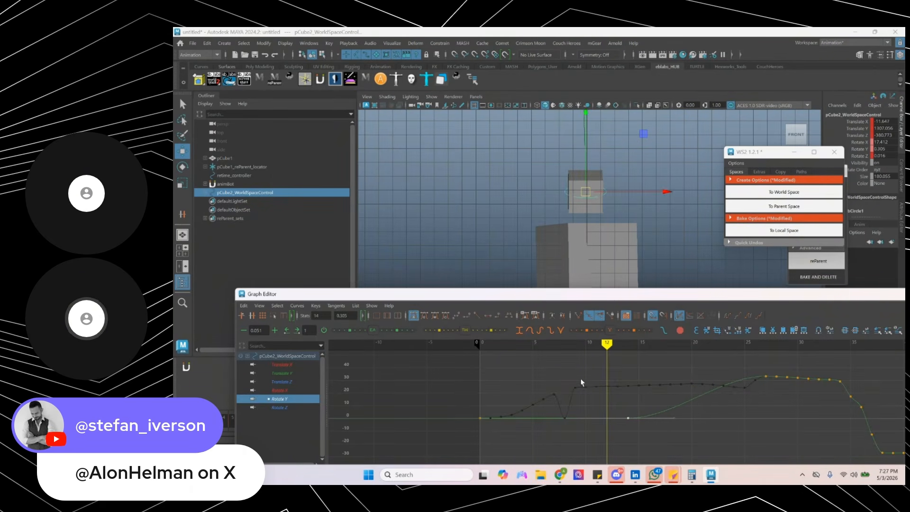
- Raise the Rotate Y key at frame 14 to about 12.2 and flatten its tangents
drag(564, 342, 502, 345)
key(alt+v)
drag(577, 372, 649, 439)
shift+middle_drag(664, 455, 661, 434)
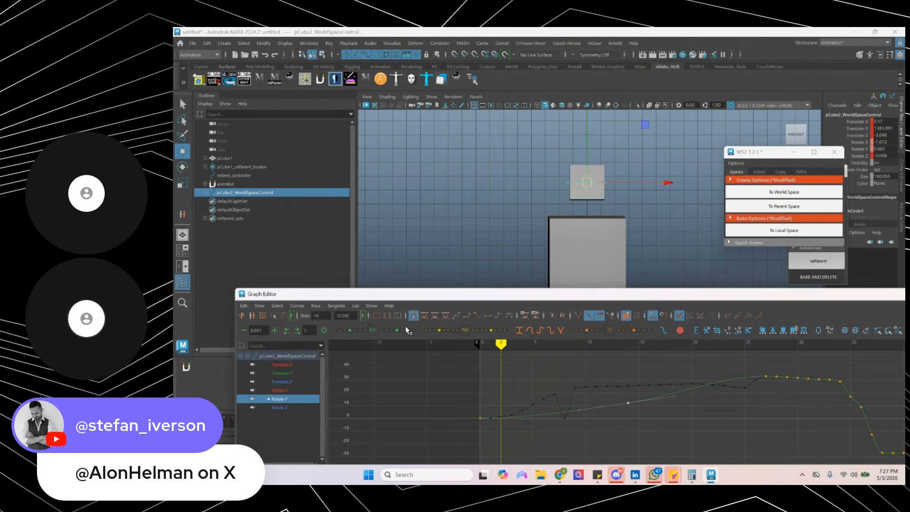
click(488, 316)
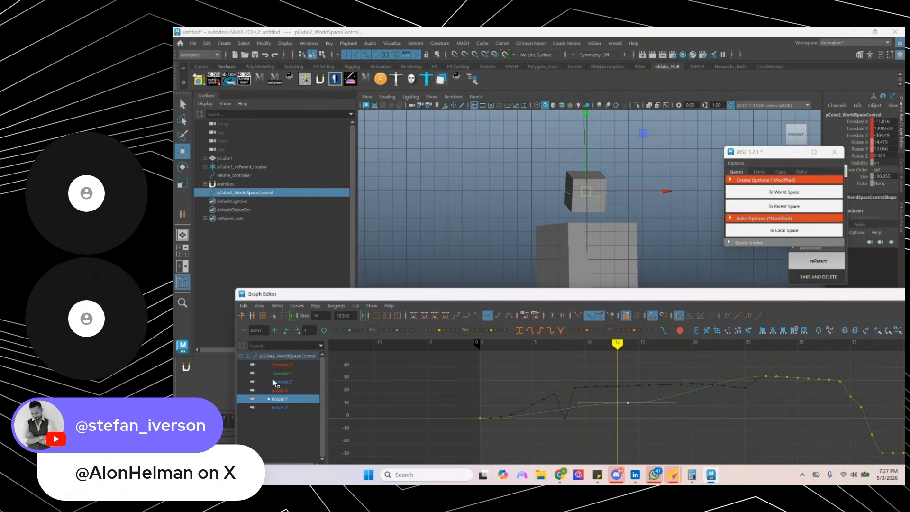
- Raise the Rotate Z key at frame 13 to about 8.25 and delete the keys from frame 6 to 12
click(293, 414)
key(e)
click(279, 407)
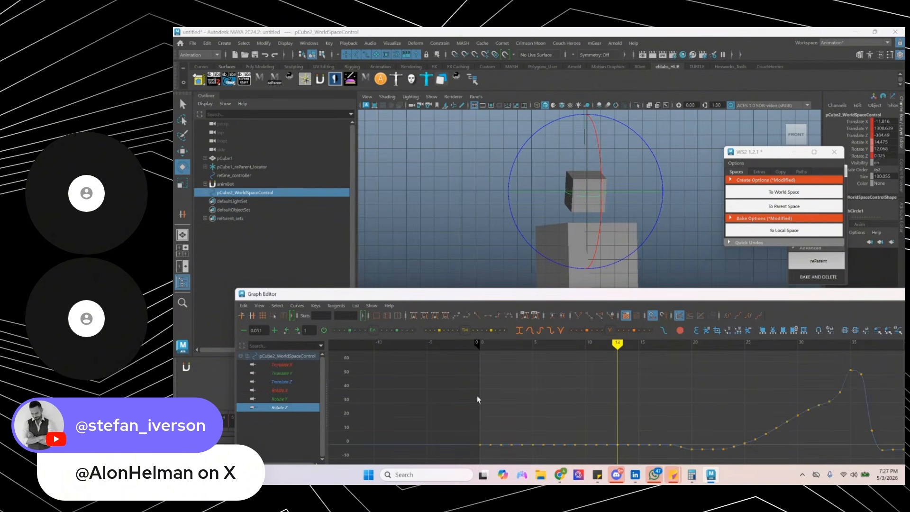
click(618, 430)
key(w)
drag(620, 436, 621, 440)
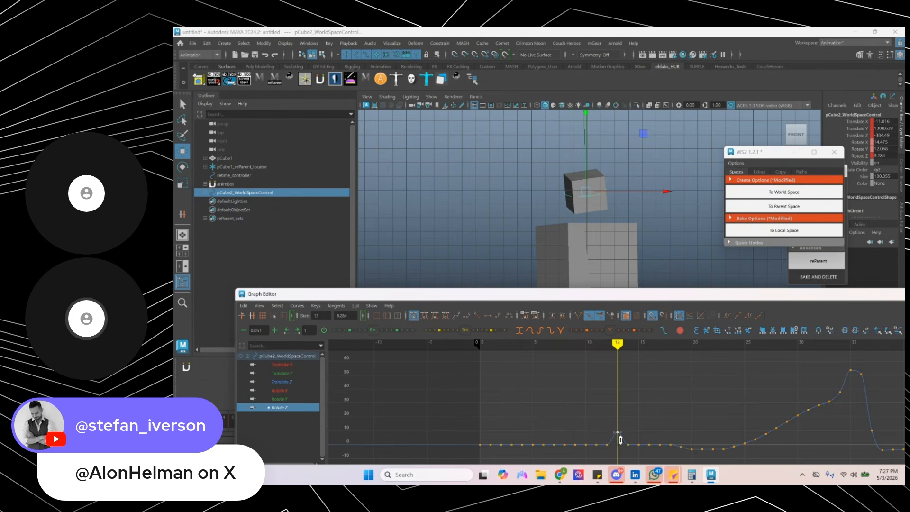
drag(545, 458, 546, 458)
key(Delete)
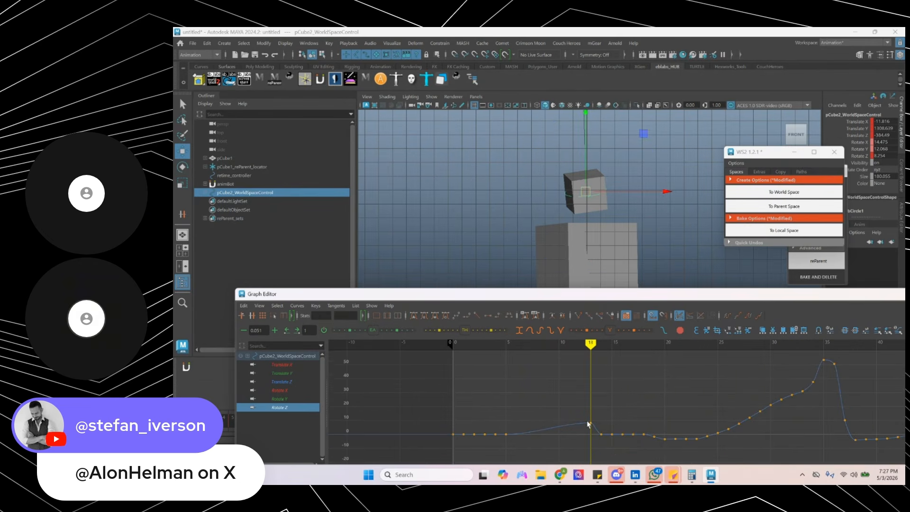
- Delete the Rotate Z keys between frames 13 and 20, and insert a key at frame 10
drag(637, 443, 663, 448)
key(Delete)
mouse_move(508, 345)
mouse_down()
mouse_move(465, 341)
mouse_move(473, 341)
mouse_up()
drag(600, 434, 602, 436)
alt+middle_drag(555, 439, 548, 431)
alt+shift+right_drag(549, 431, 540, 386)
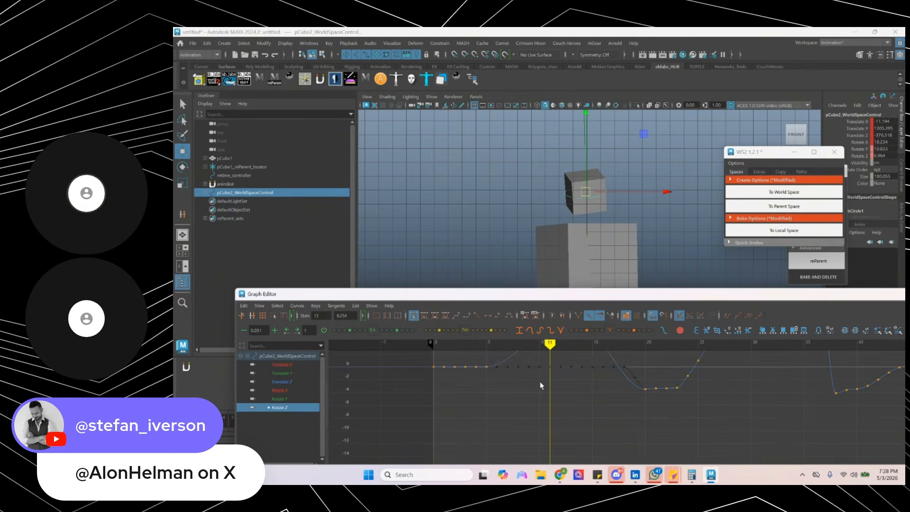
alt+middle_drag(540, 386, 541, 415)
key(i)
middle_click(539, 432)
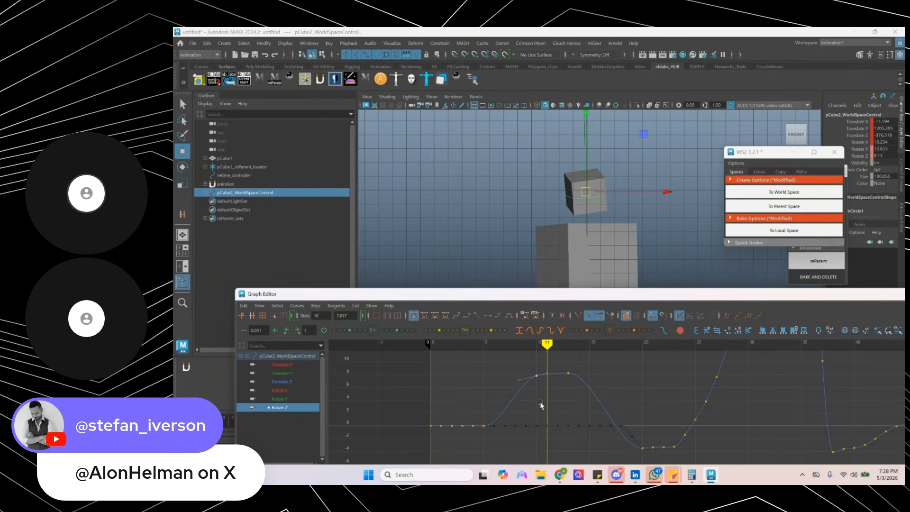
- Delete the flat Rotate Z keys at frames 1 to 4
drag(483, 414, 536, 408)
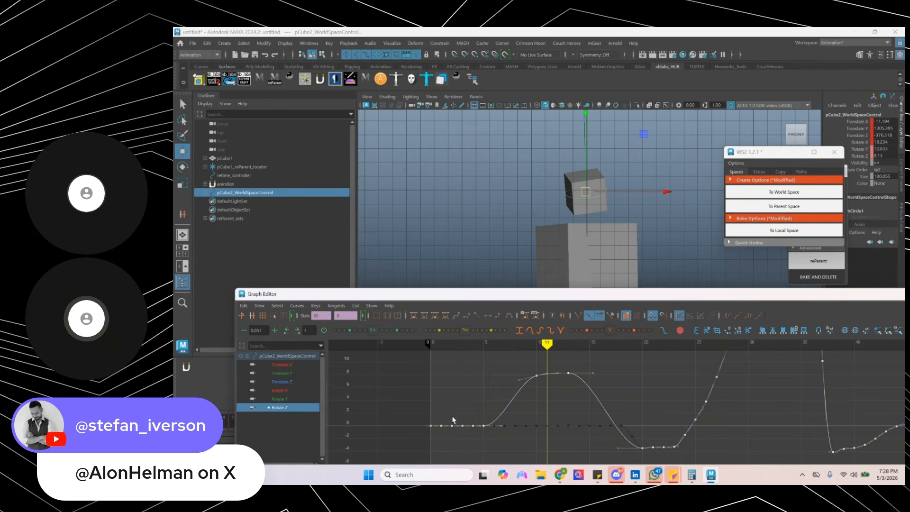
alt+middle_drag(467, 431, 454, 432)
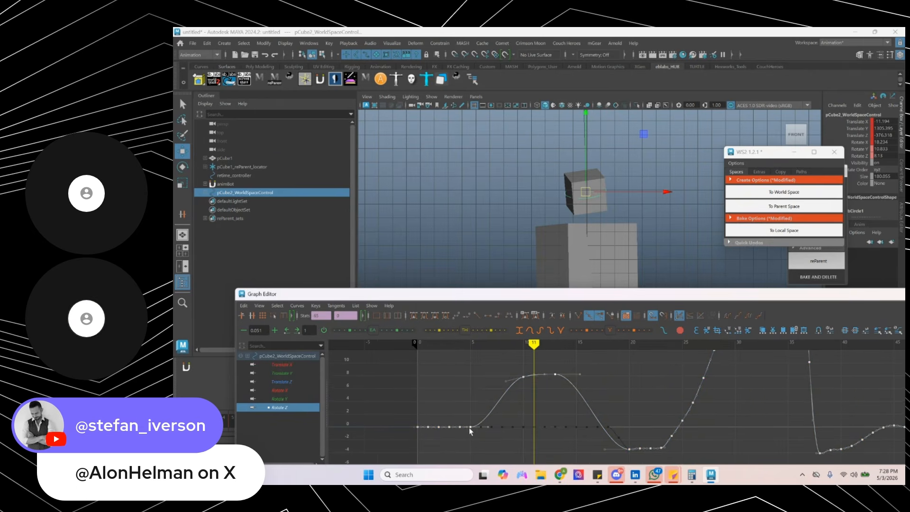
alt+shift+right_drag(664, 414, 558, 411)
alt+middle_drag(626, 419, 565, 422)
alt+middle_drag(495, 413, 510, 406)
alt+shift+right_drag(467, 412, 553, 416)
alt+middle_drag(428, 417, 504, 403)
drag(464, 397, 398, 417)
key(Delete)
alt+middle_drag(426, 407, 428, 427)
- Move the Rotate Z key at frame 5 to frame 4, lower it to about -2.15 and play back the result
drag(453, 402, 479, 429)
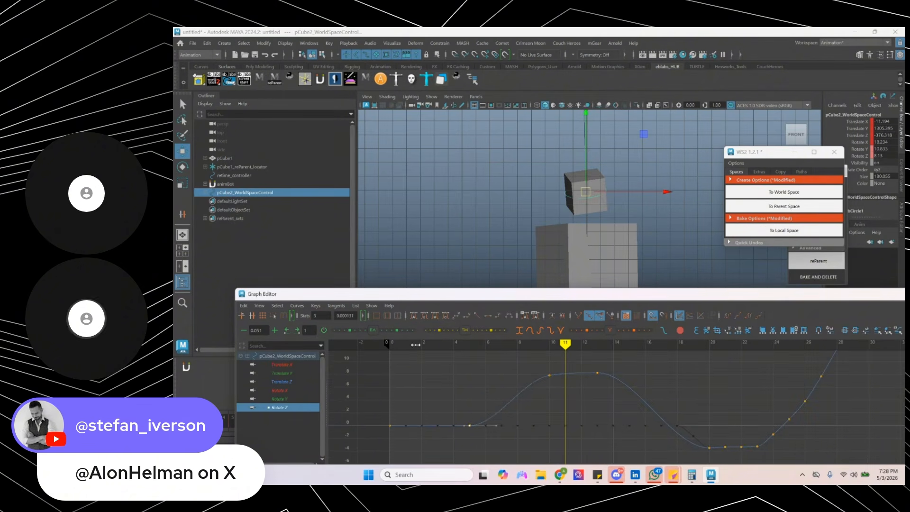
drag(445, 343, 454, 343)
middle_drag(471, 422, 473, 435)
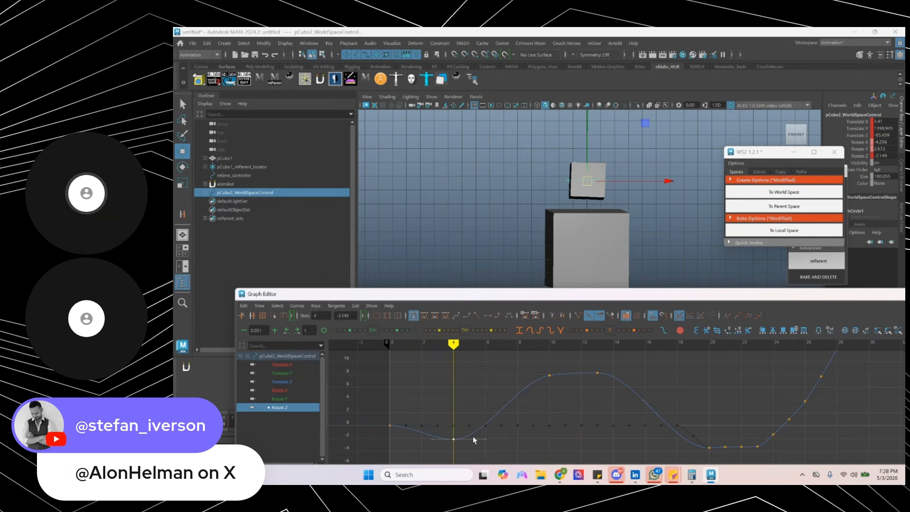
key(alt+v)
key(alt+v)
- Lengthen the incoming tangent of the Rotate Z key at frame 10 and play the animation from frame 0
drag(512, 376, 525, 390)
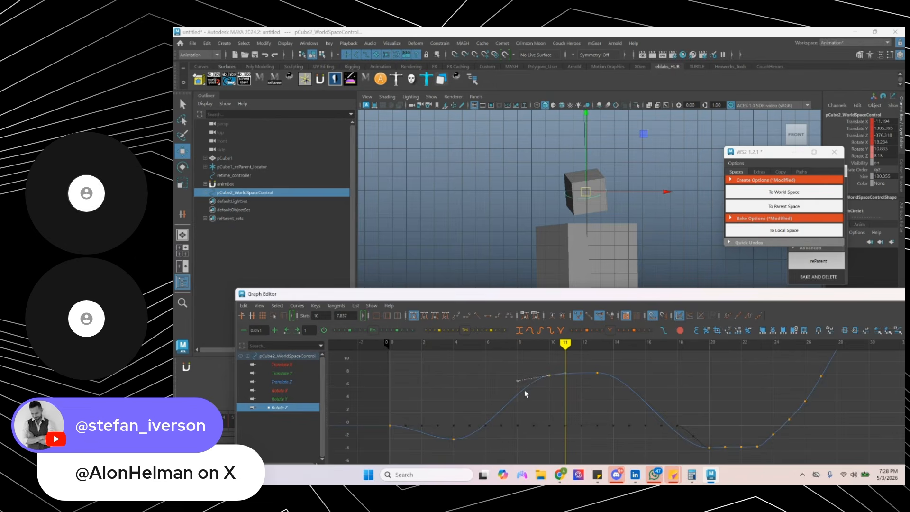
middle_drag(516, 385, 494, 383)
click(390, 344)
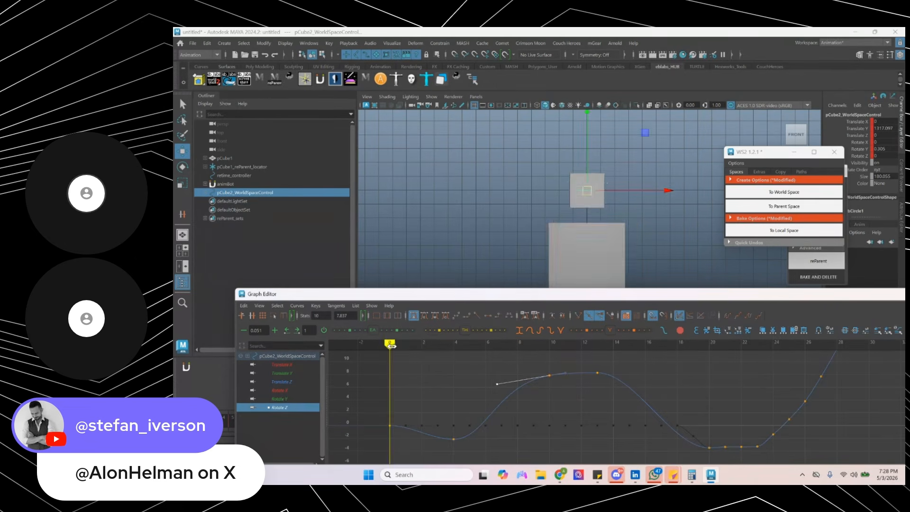
key(alt+v)
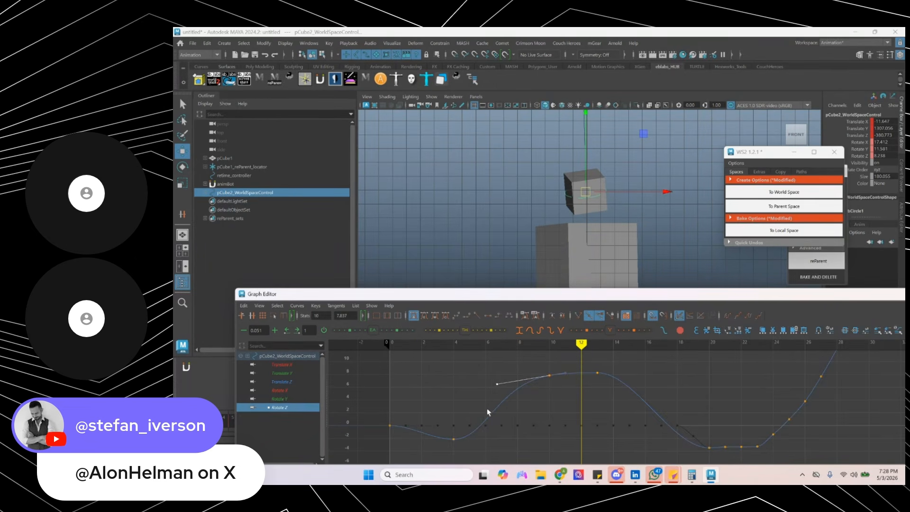
- Delete the Rotate Z keys at frames 21 and 22, and raise the frame 20 key to about 8.15
drag(594, 368, 606, 382)
drag(616, 359, 637, 384)
shift+middle_drag(621, 375, 633, 375)
drag(722, 423, 746, 463)
key(Delete)
drag(701, 434, 733, 461)
middle_drag(725, 441, 577, 379)
key(alt+v)
alt+shift+right_drag(577, 378, 675, 383)
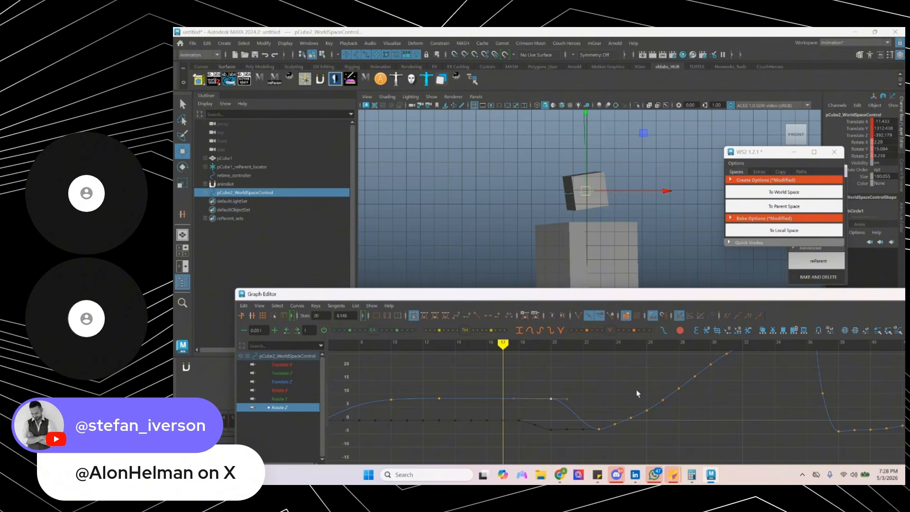
- Delete the Rotate Z keys at frames 23 to 27 and at frames 29 and 30
drag(581, 390, 669, 432)
key(Delete)
drag(537, 385, 568, 410)
drag(687, 361, 717, 381)
key(Delete)
alt+middle_drag(691, 395, 655, 428)
drag(682, 371, 710, 395)
drag(514, 405, 539, 397)
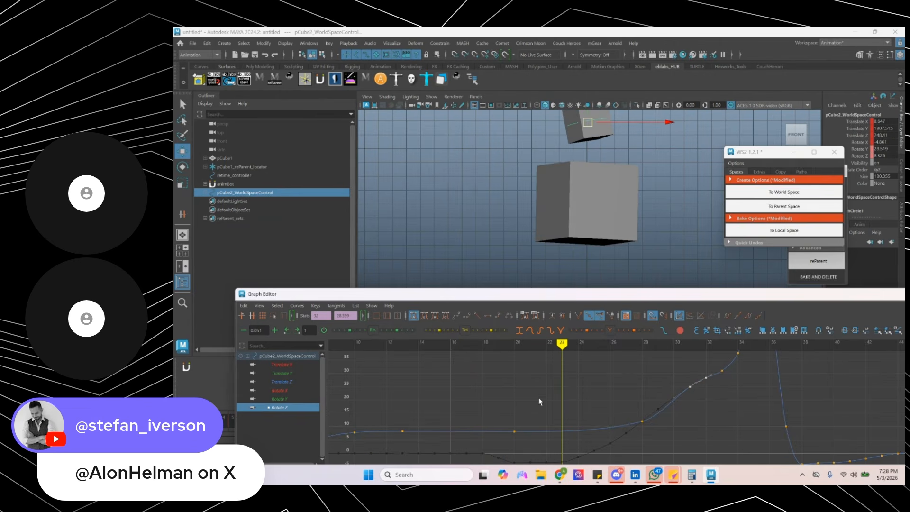
- Insert a key at frame 15 on the upper cube's Rotate Z curve
drag(512, 361, 490, 385)
alt+middle_drag(475, 412, 523, 388)
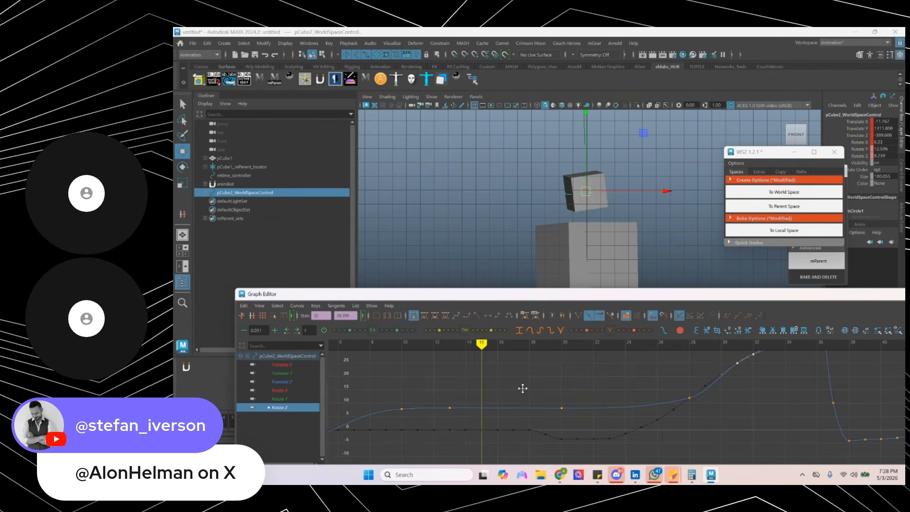
drag(487, 411, 490, 413)
key(i)
middle_click(489, 414)
- Lower the Rotate Z key at frame 20 to just below zero, adjust the frame 28 key's incoming tangent and move the Graph Editor aside
drag(551, 399, 573, 414)
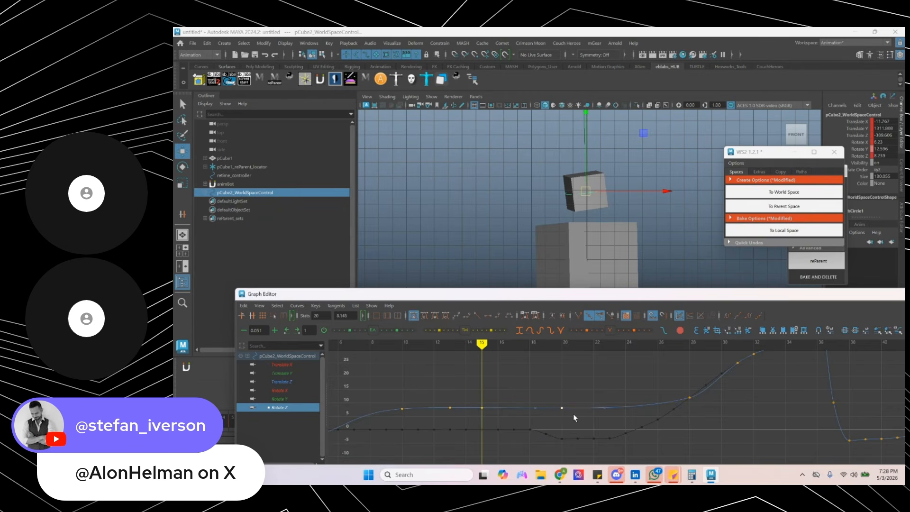
shift+middle_drag(574, 418, 578, 446)
drag(676, 385, 635, 428)
middle_drag(635, 430, 634, 435)
click(583, 343)
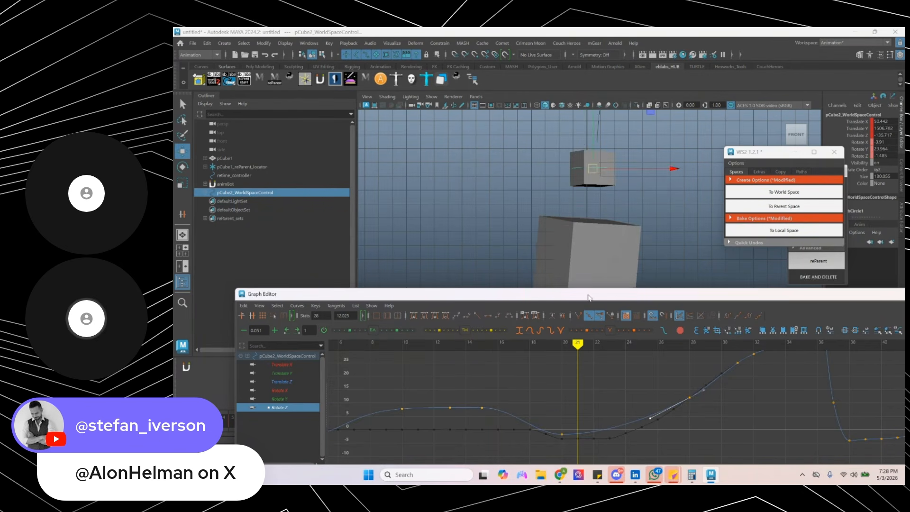
drag(588, 293, 178, 156)
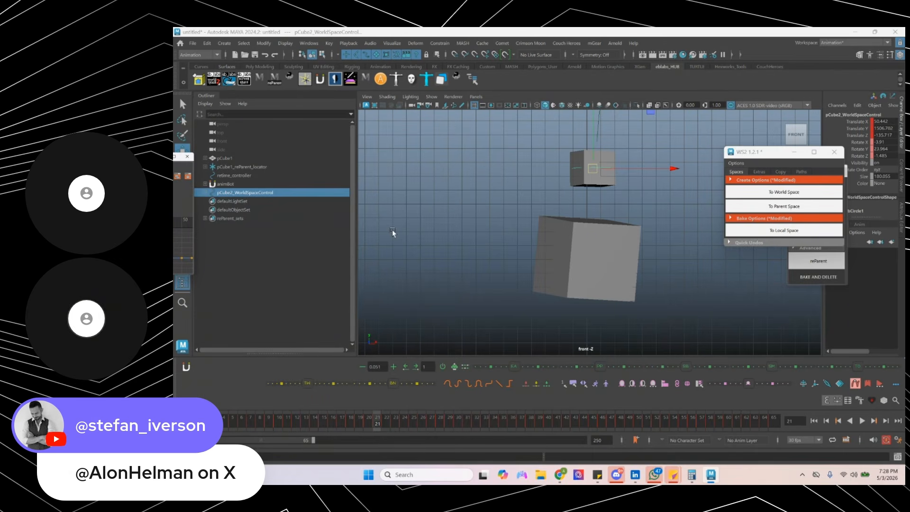
right_click(802, 382)
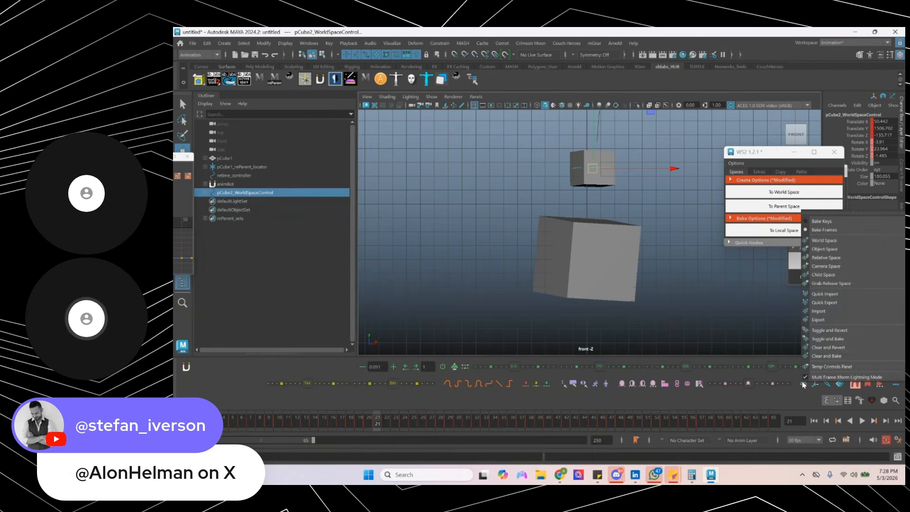
click(848, 366)
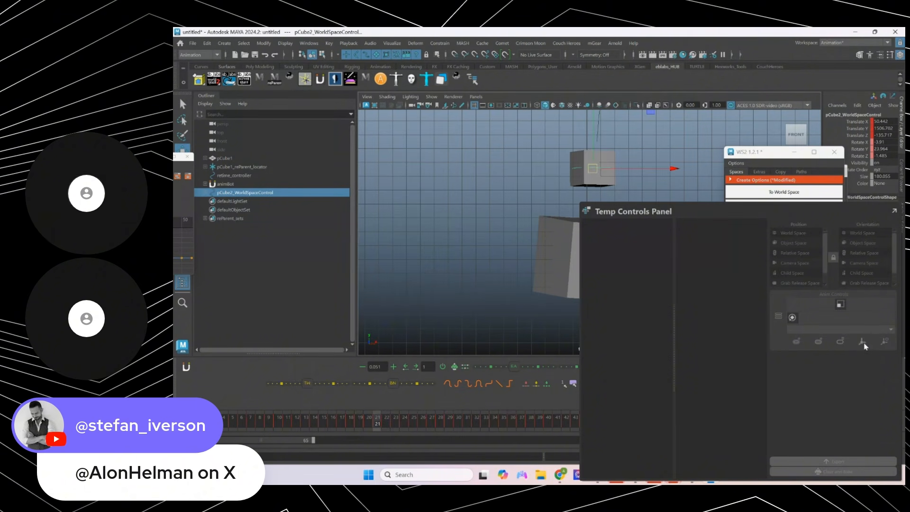
click(463, 229)
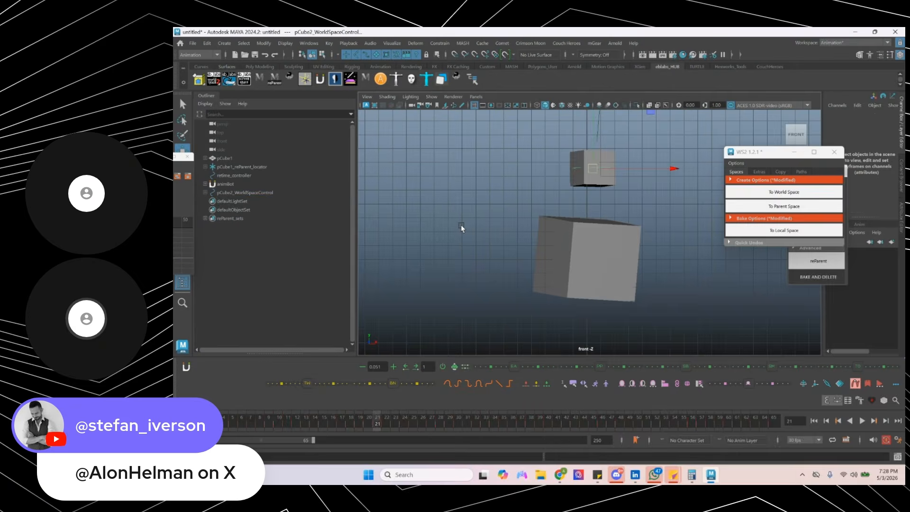
- Bake and delete the lower cube's reParent locator, and bake the upper cube's world-space control back to local space
click(552, 274)
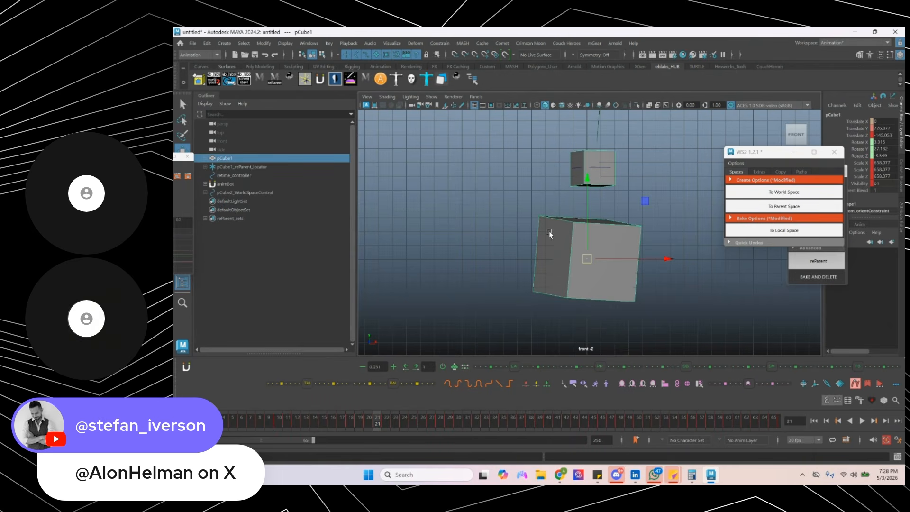
click(596, 125)
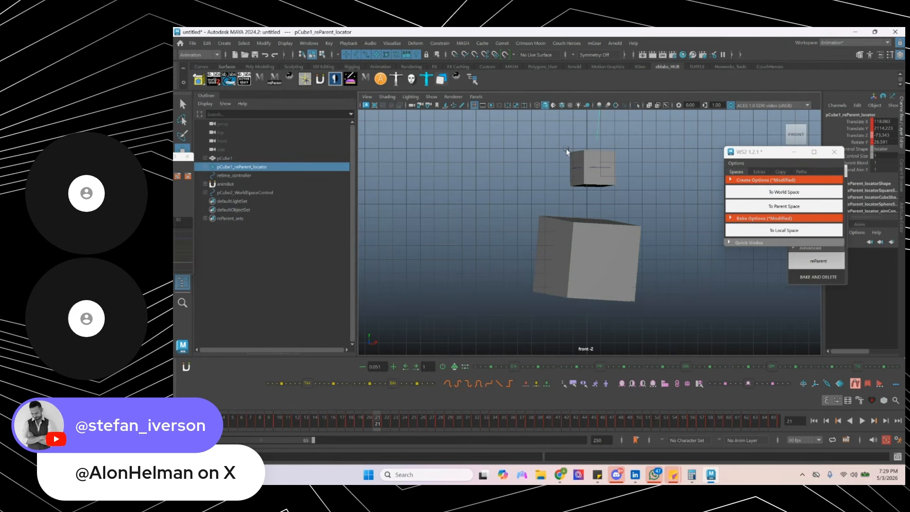
click(818, 276)
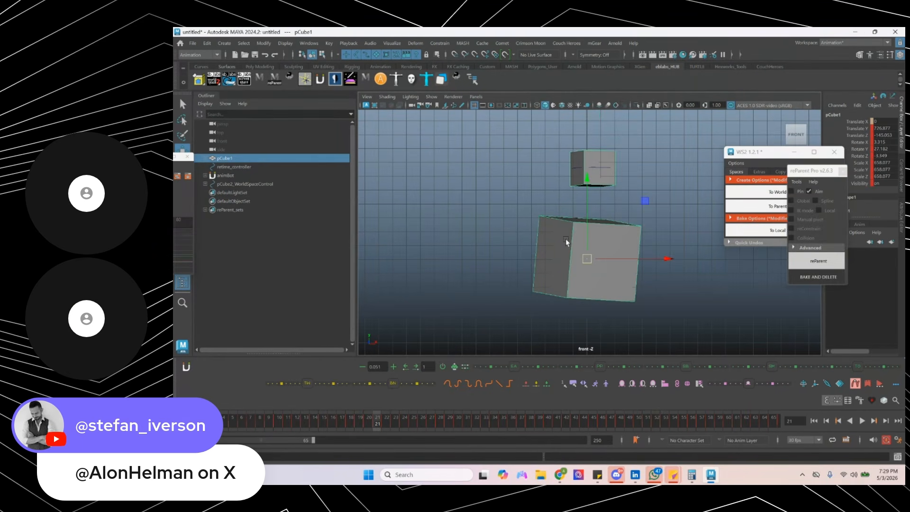
click(568, 174)
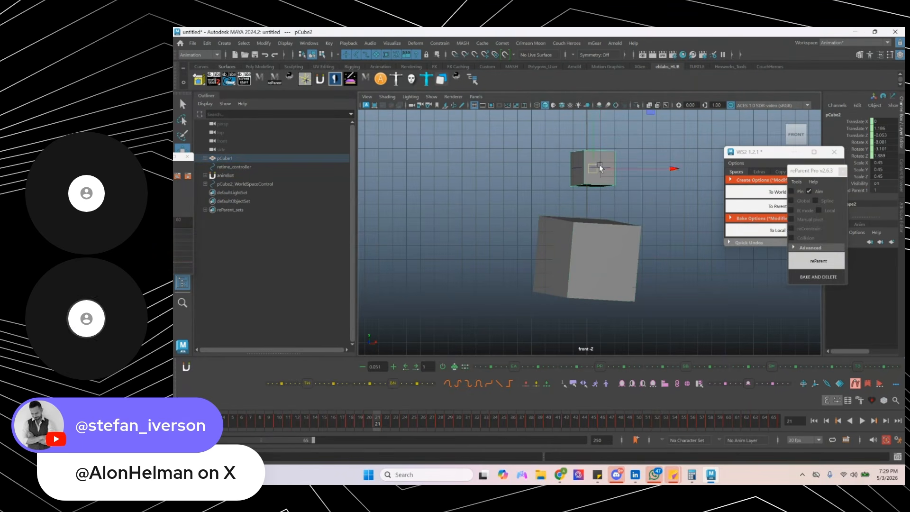
click(768, 230)
- Create an animBot world-space temp control for the lower cube, pCube1
click(534, 251)
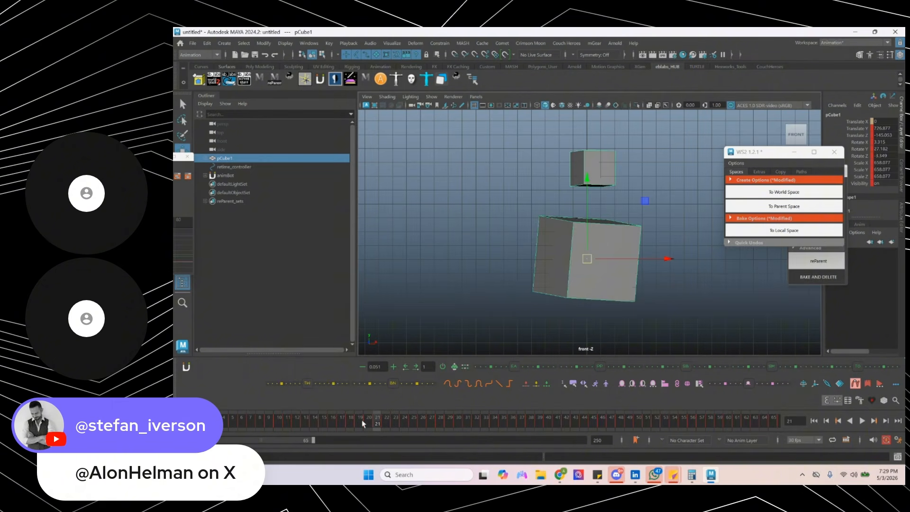
drag(363, 420, 414, 427)
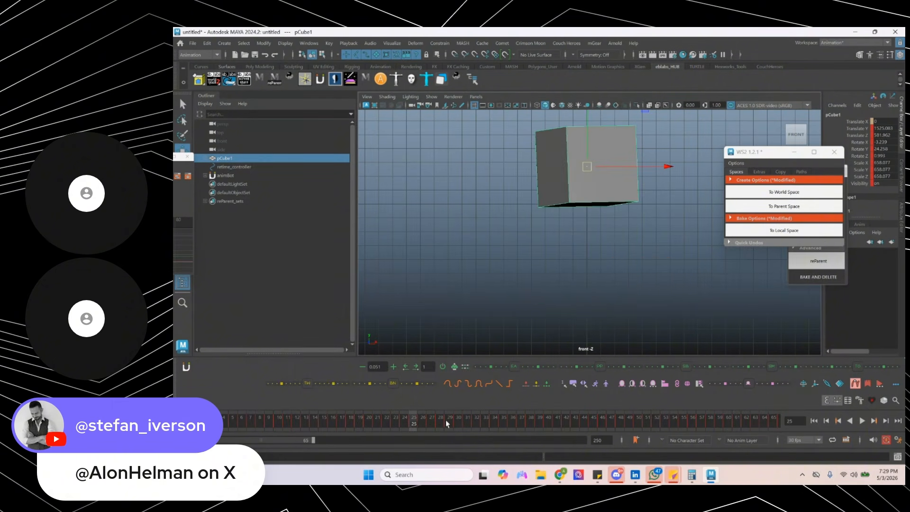
click(803, 385)
click(849, 349)
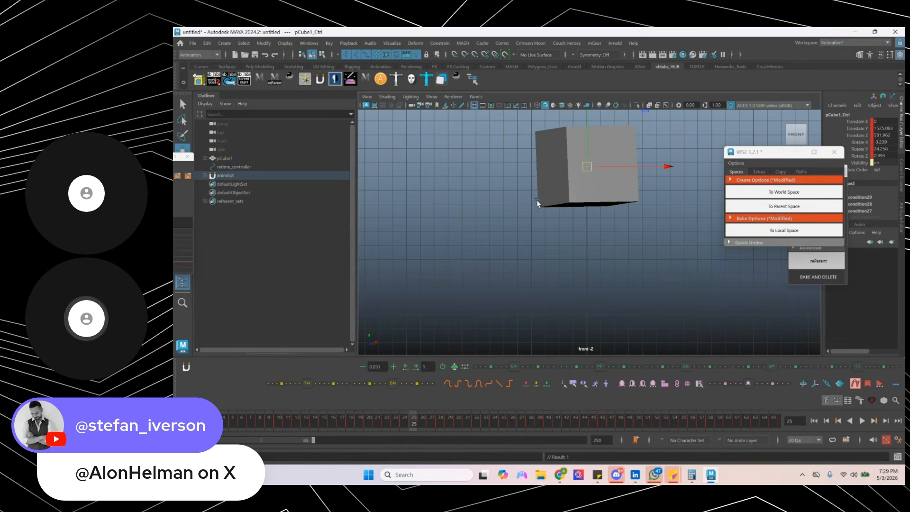
- Step through the animation to frame 36, switch to the perspective view and examine the cubes from several angles
key(comma)
key(comma)
key(comma)
key(comma)
key(period)
key(period)
key(period)
key(period)
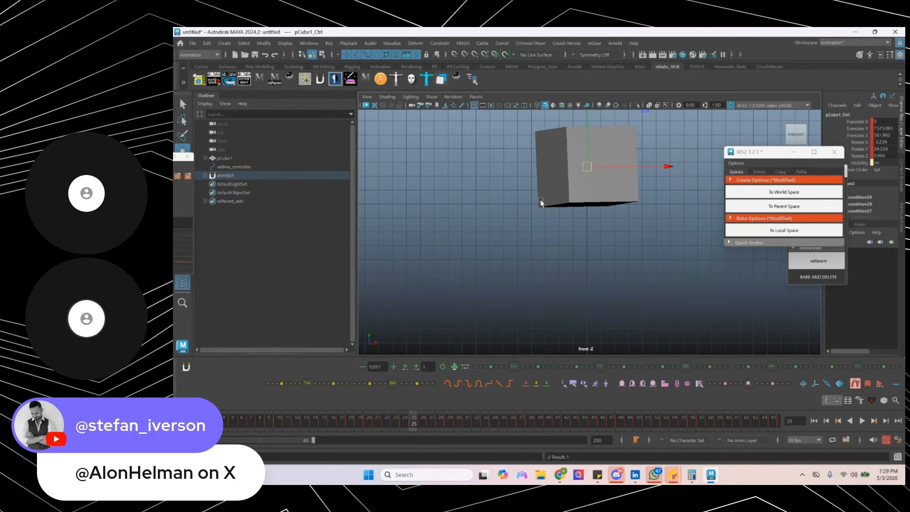
key(period)
key(period)
key(period)
key(period)
key(period)
key(period)
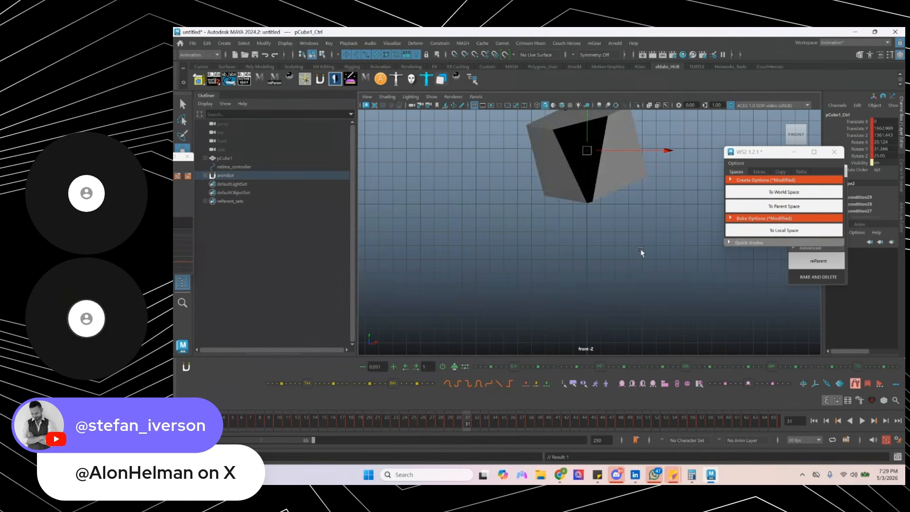
key(space)
key(period)
key(period)
key(period)
key(period)
key(period)
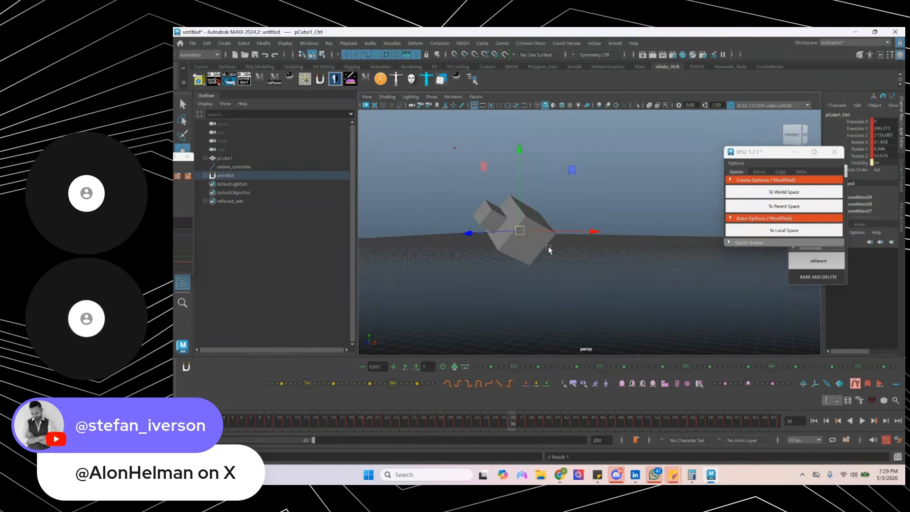
alt+drag(539, 248, 539, 271)
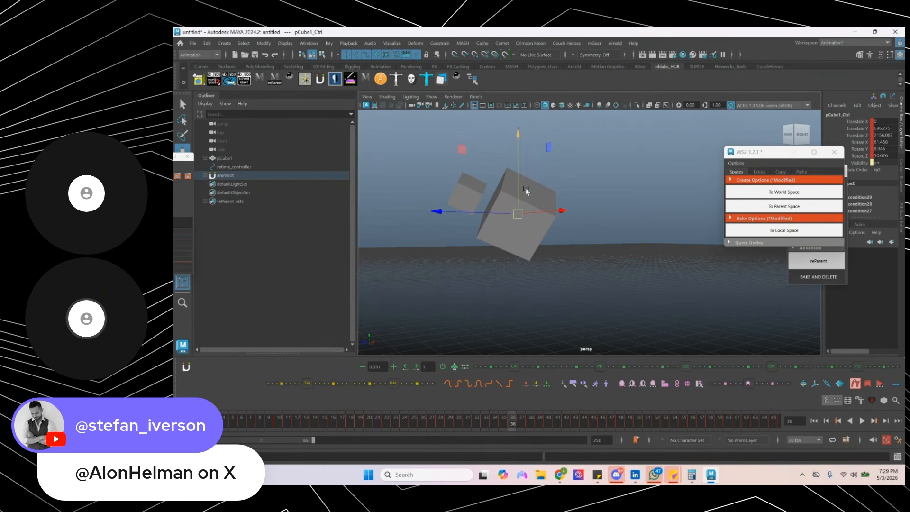
alt+drag(523, 242, 572, 223)
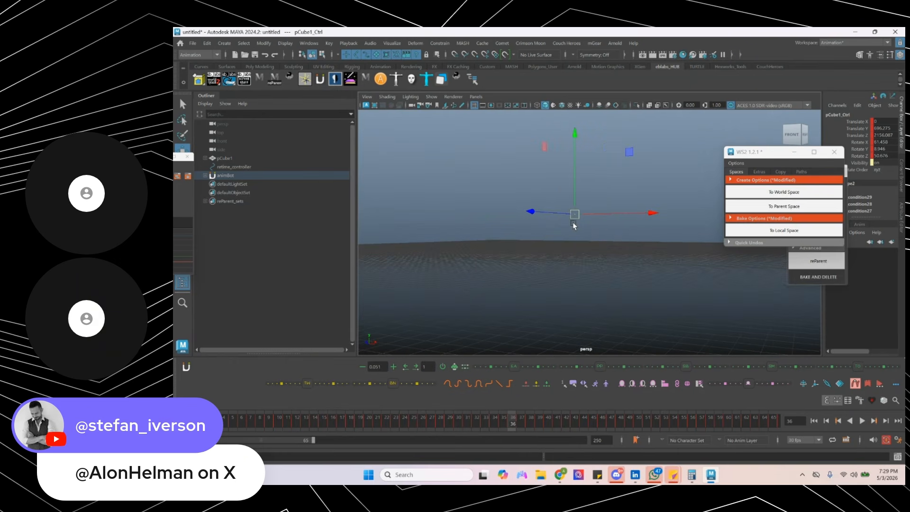
alt+drag(517, 226, 593, 243)
mouse_move(525, 247)
alt+mouse_down()
mouse_move(605, 241)
mouse_move(516, 240)
alt+mouse_up()
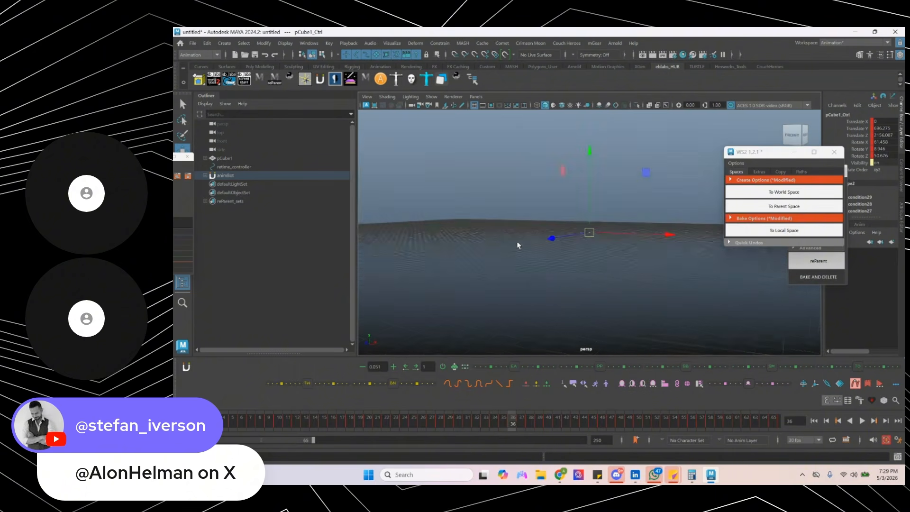
- Expand the animBot_Temp_Controls and Simple_Controls sets in the Outliner to locate the lower cube's temp control
click(207, 176)
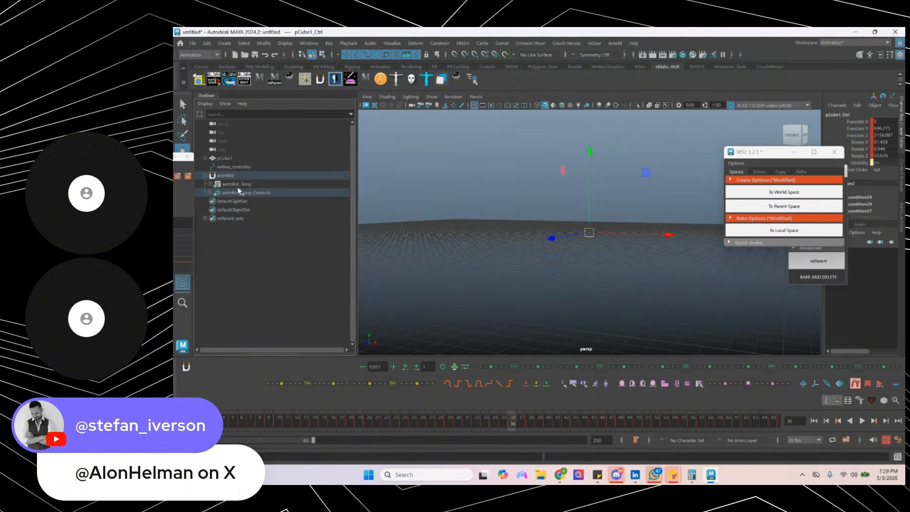
click(211, 192)
click(223, 202)
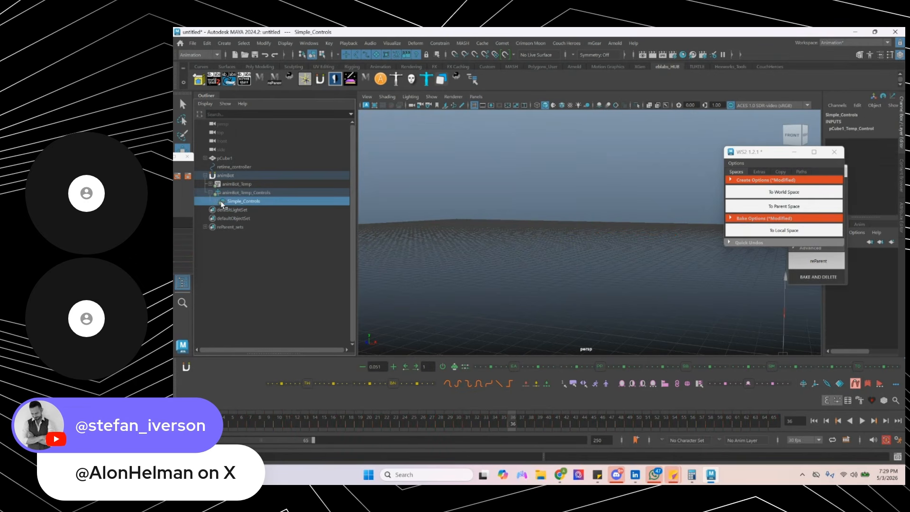
click(217, 202)
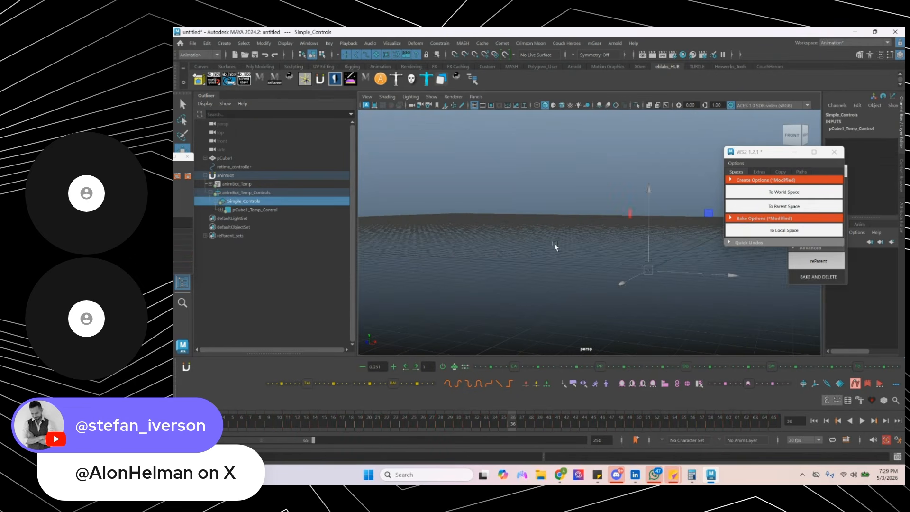
alt+drag(613, 260, 642, 265)
- Open the Temp Controls Panel, place it clear of the cubes and add a pivot control to pCube1's temp control
right_click(804, 384)
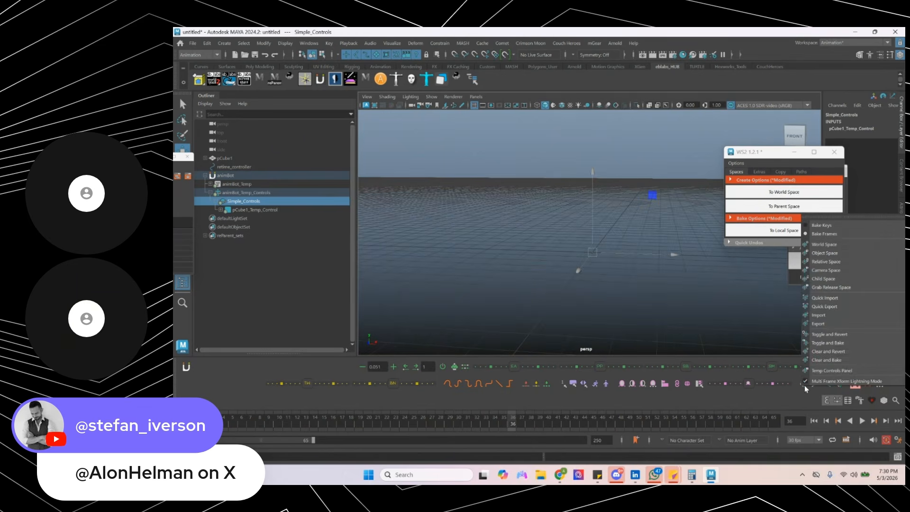
click(816, 371)
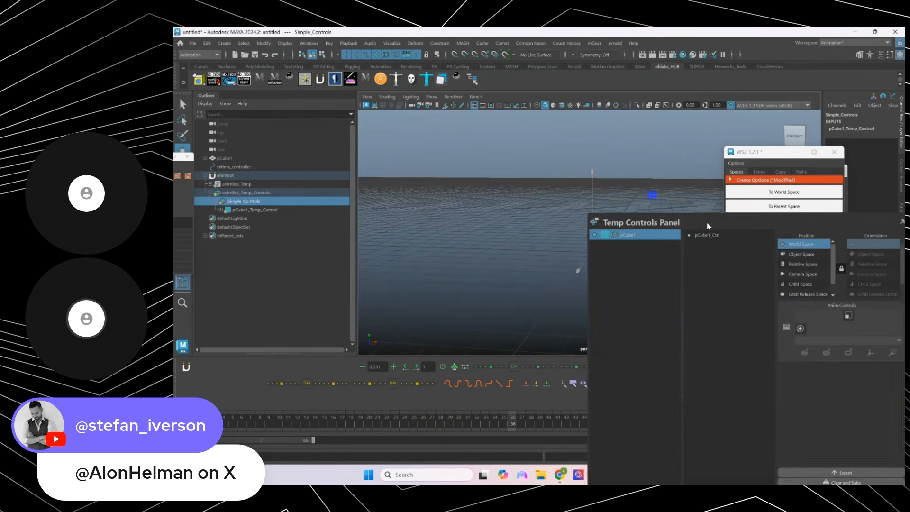
drag(707, 227, 321, 115)
alt+drag(626, 216, 621, 273)
click(647, 169)
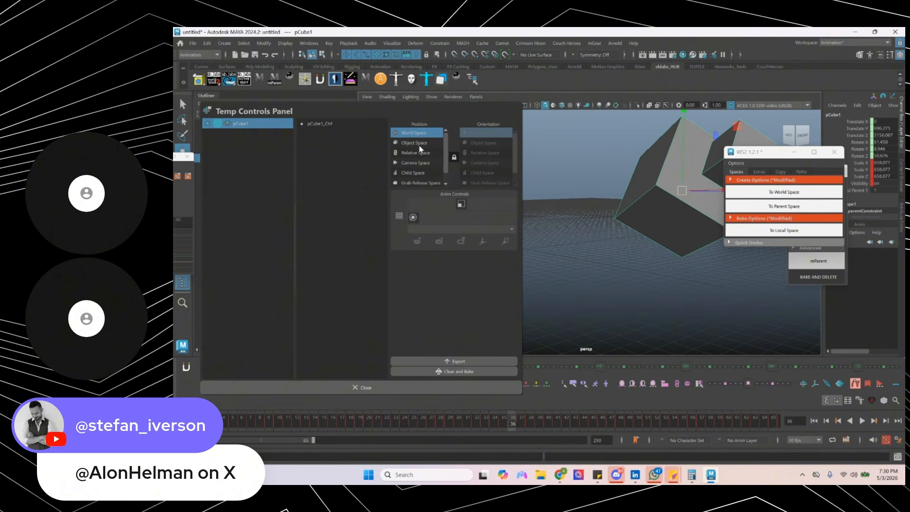
click(219, 144)
click(239, 124)
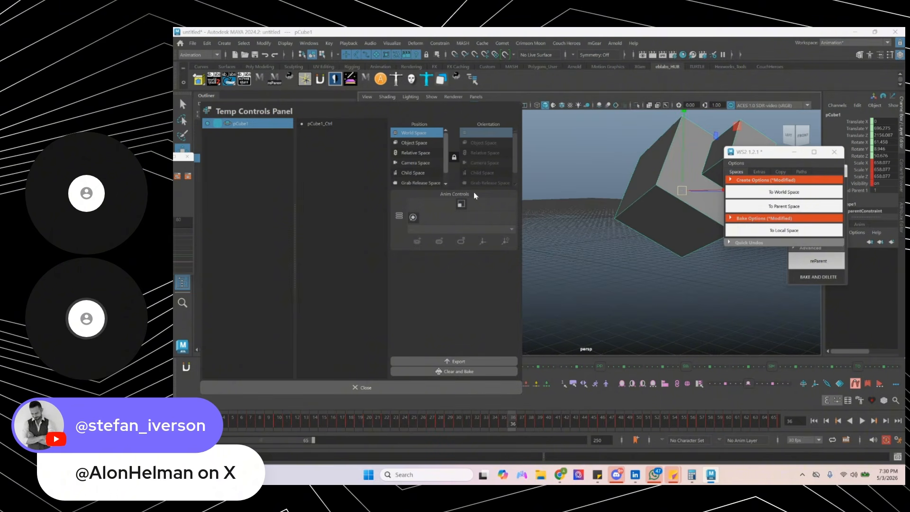
click(483, 243)
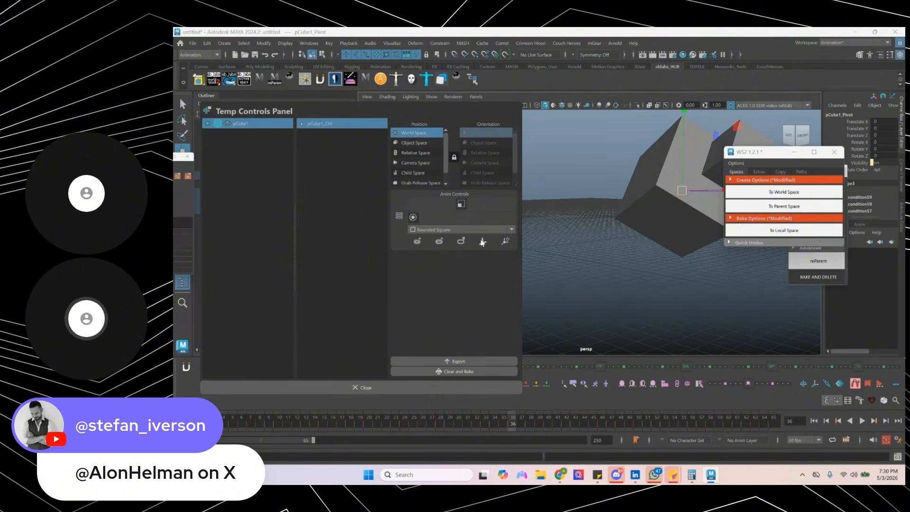
- Try to reveal the pivot control in the perspective view by changing the shown object types and toggling isolation
alt+middle_drag(661, 203, 616, 247)
alt+drag(616, 246, 639, 248)
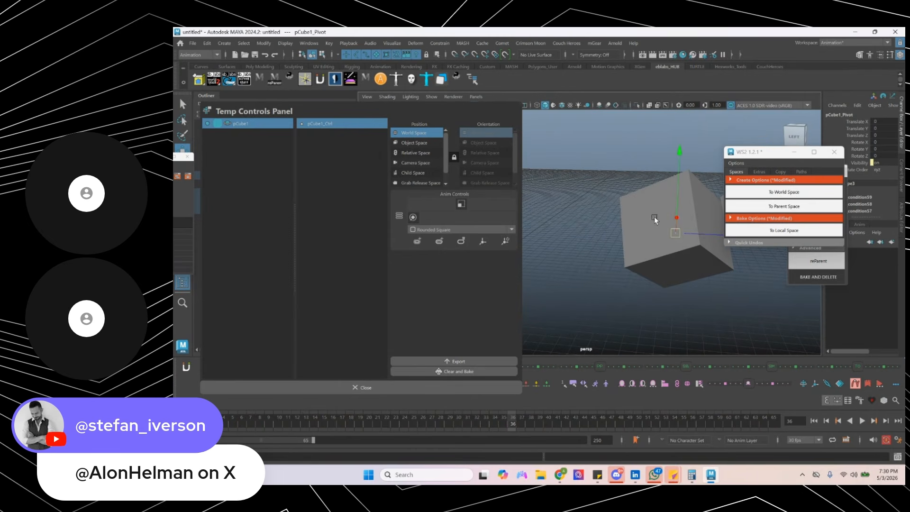
click(431, 97)
click(445, 149)
alt+drag(659, 226, 636, 229)
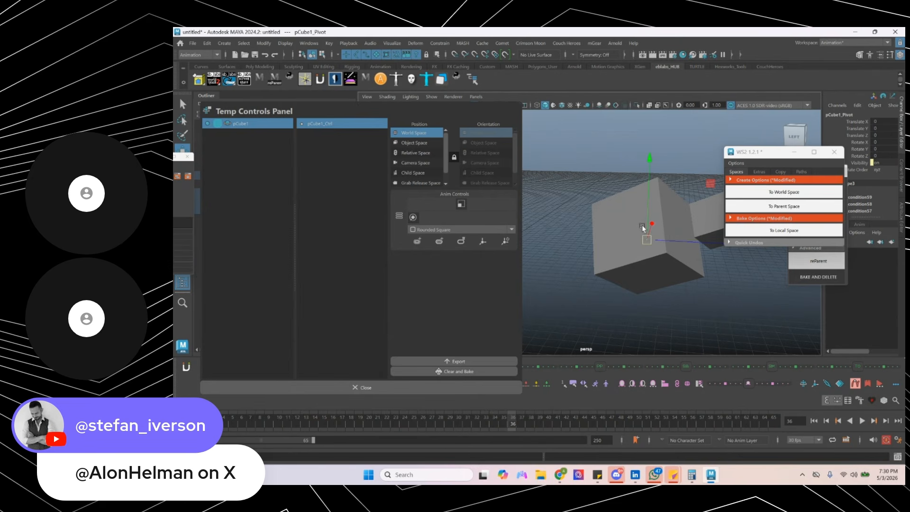
key(ctrl+1)
key(ctrl+1)
mouse_move(648, 238)
alt+mouse_down()
mouse_move(613, 252)
mouse_move(636, 244)
alt+mouse_up()
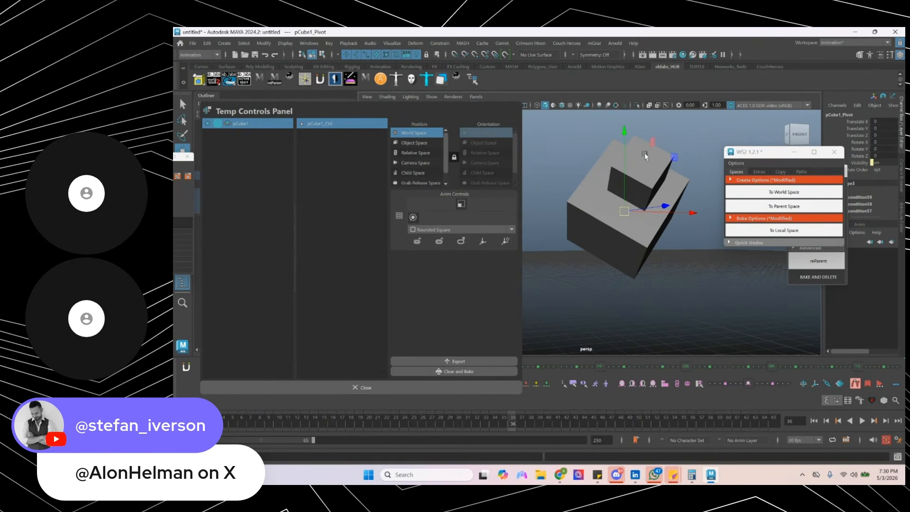
alt+drag(584, 231, 596, 224)
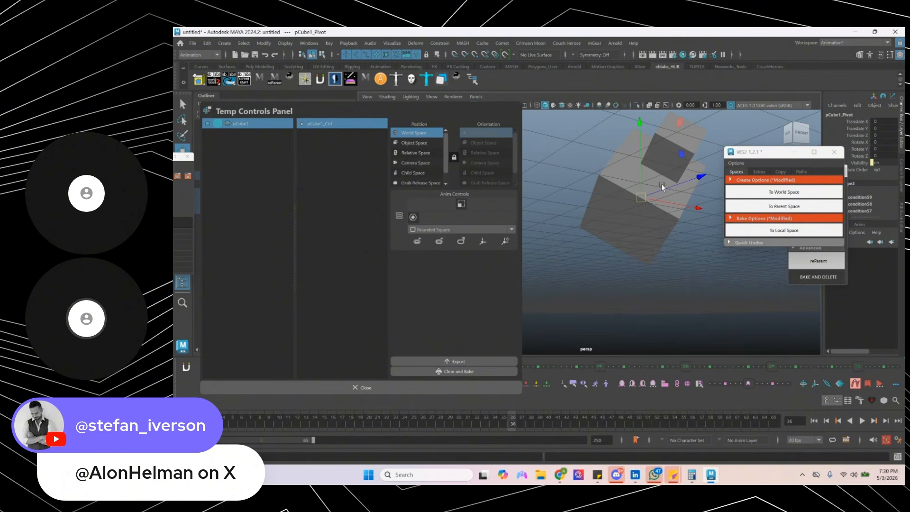
- Move the pivot control onto the lower corner of the larger cube at frame 36 and deselect it
drag(640, 199, 703, 303)
drag(742, 256, 665, 237)
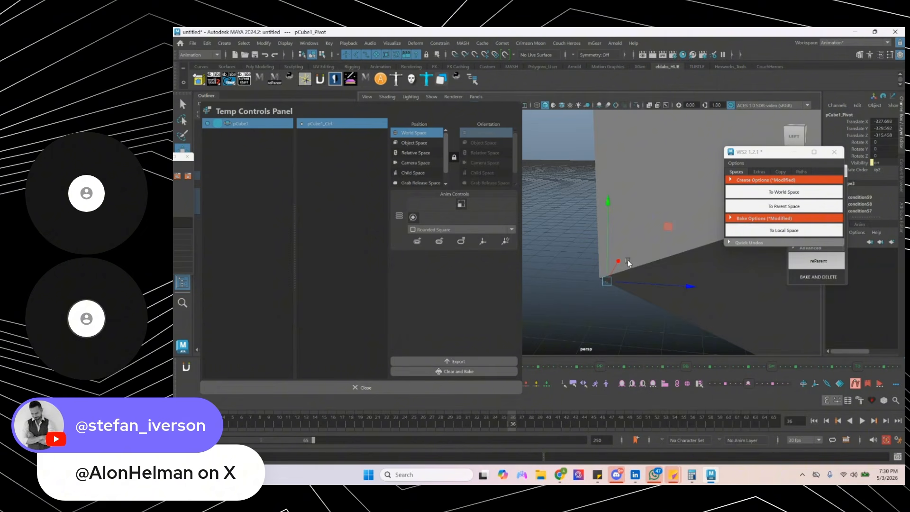
alt+drag(628, 260, 627, 238)
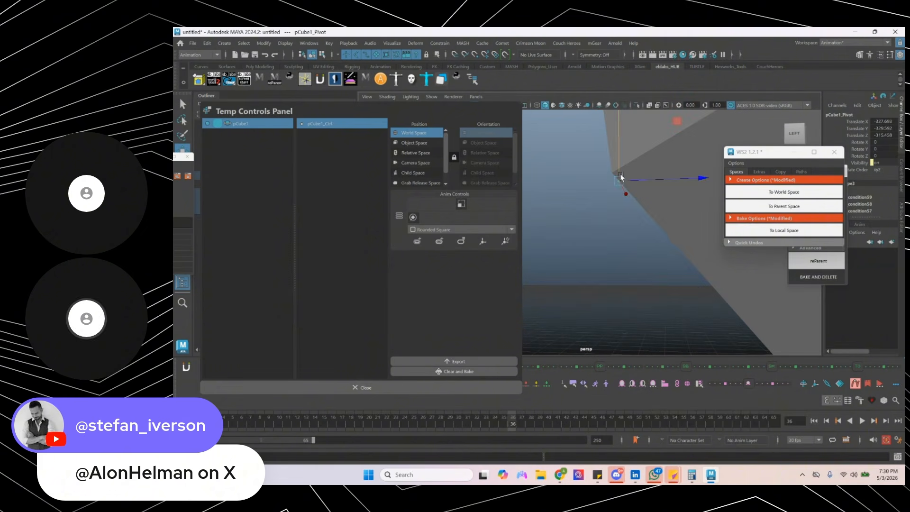
drag(619, 177, 615, 168)
alt+drag(601, 196, 617, 202)
click(593, 184)
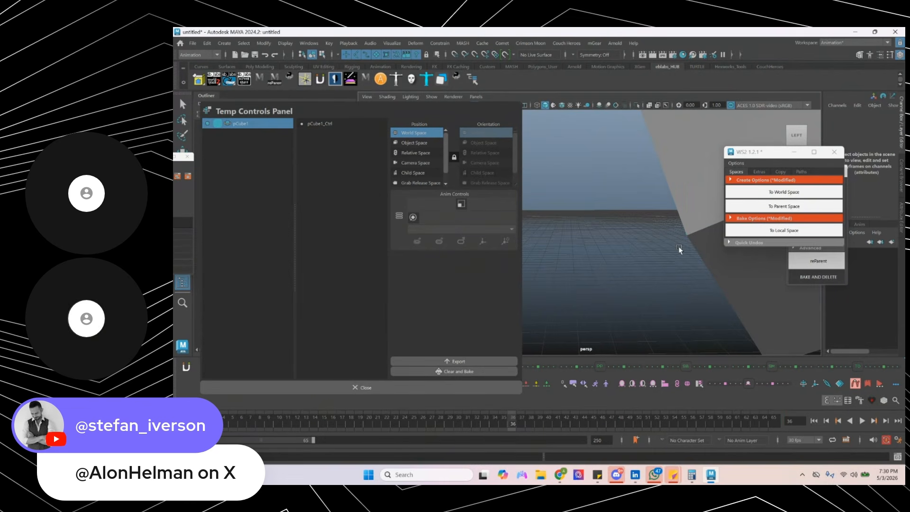
- Select pCube1's pivot control and play back the jump to check how the cubes turn around it
alt+right_drag(679, 247, 522, 252)
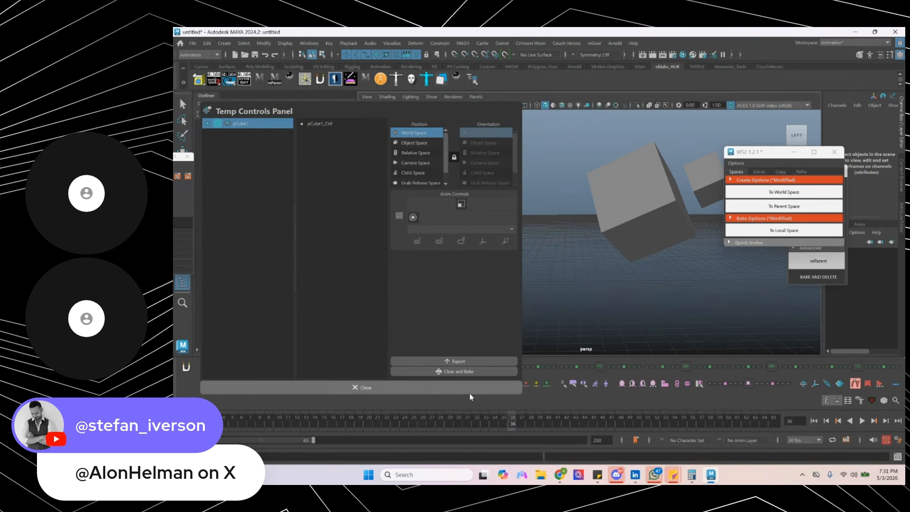
click(346, 124)
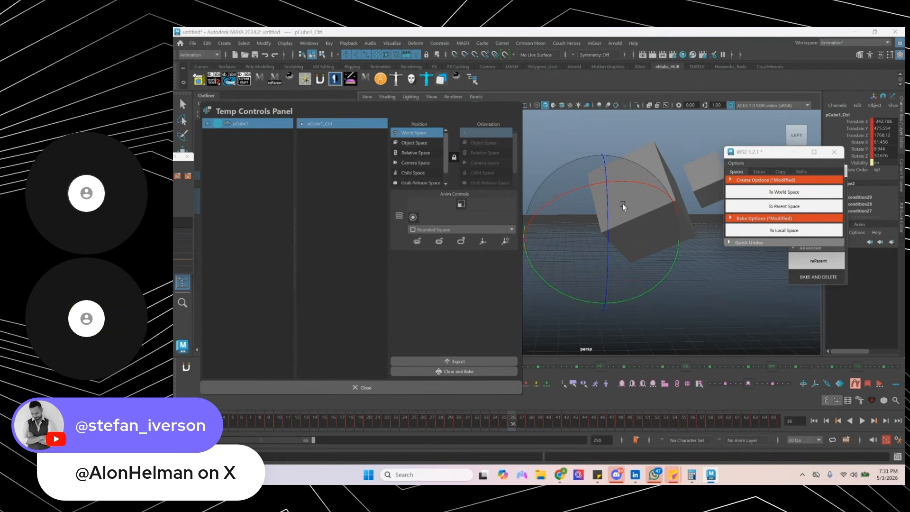
alt+drag(619, 215, 547, 254)
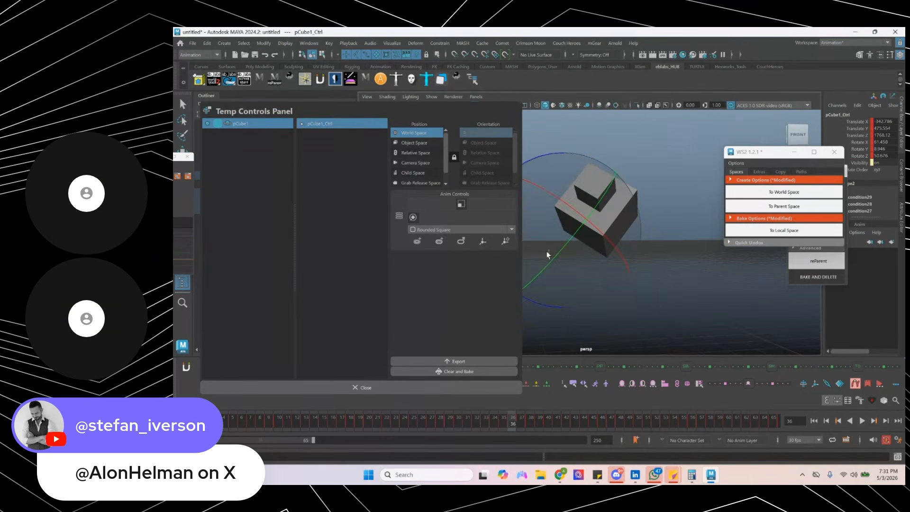
key(alt+v)
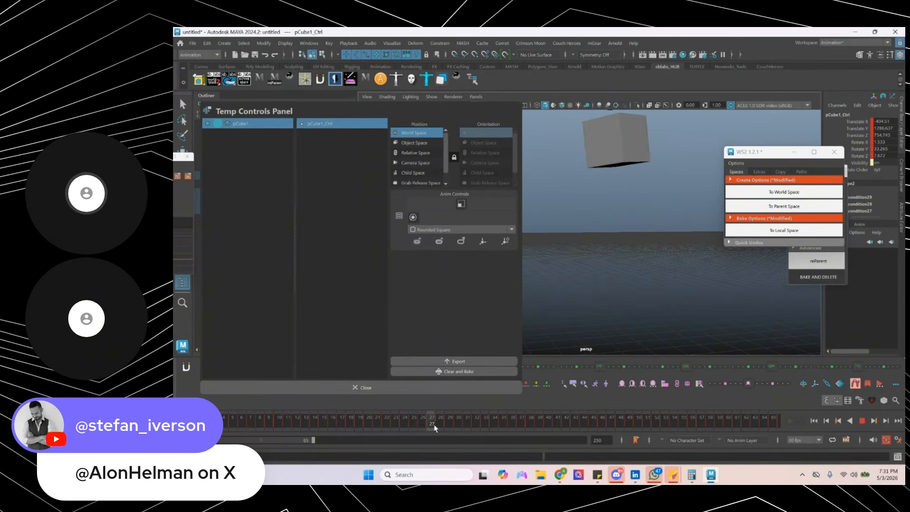
key(alt+v)
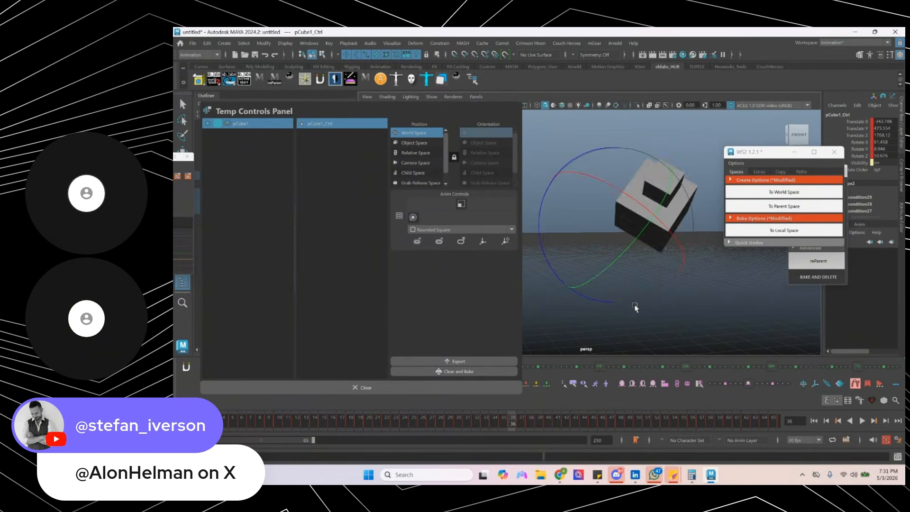
- At frame 37, reposition the pivot control onto the lower corner of the larger cube and deselect it
key(alt+period)
drag(605, 301, 678, 306)
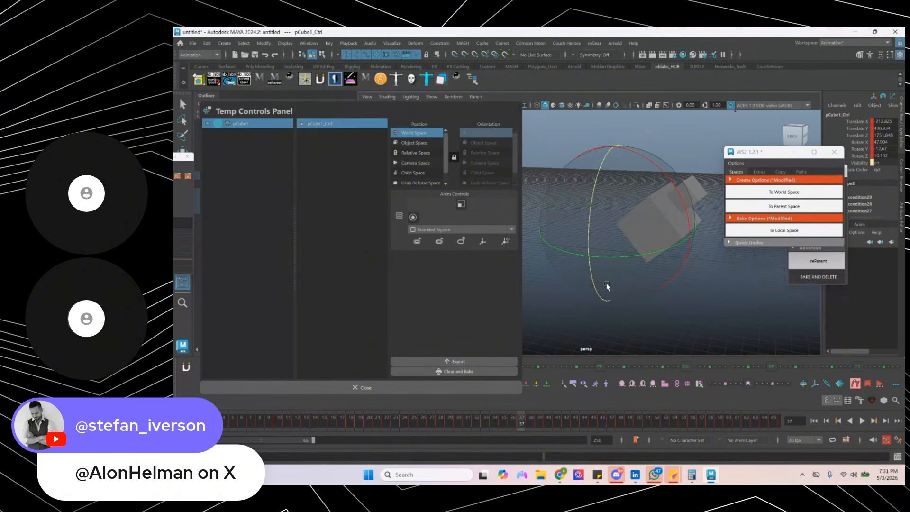
alt+drag(609, 284, 540, 256)
key(w)
click(483, 242)
alt+drag(603, 270, 686, 305)
click(670, 306)
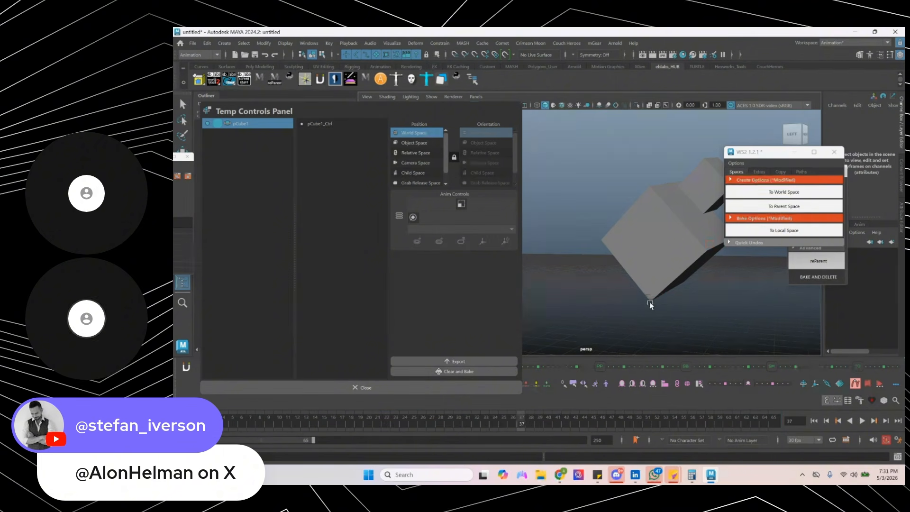
- Reselect pCube1_Ctrl and compare the pivot's placement on the cube corner between frames 35 and 37
click(343, 124)
alt+drag(712, 264, 690, 310)
key(comma)
key(comma)
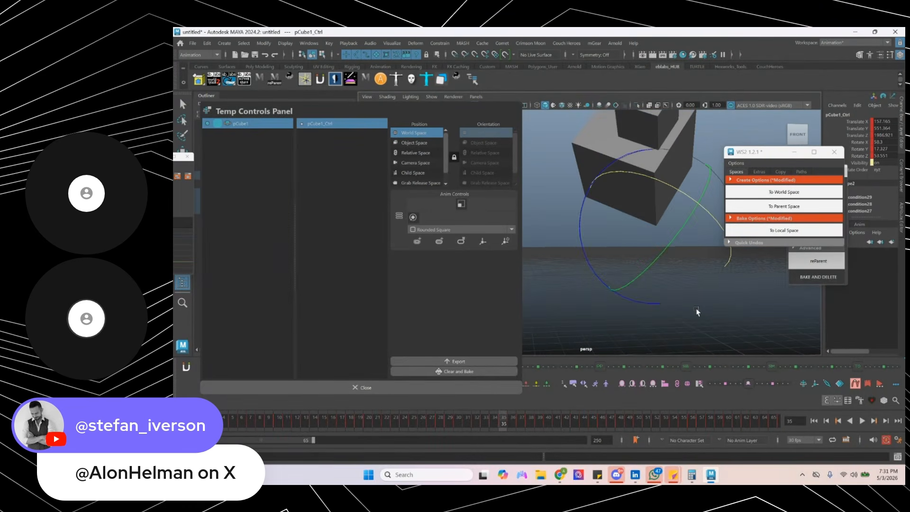
key(period)
key(period)
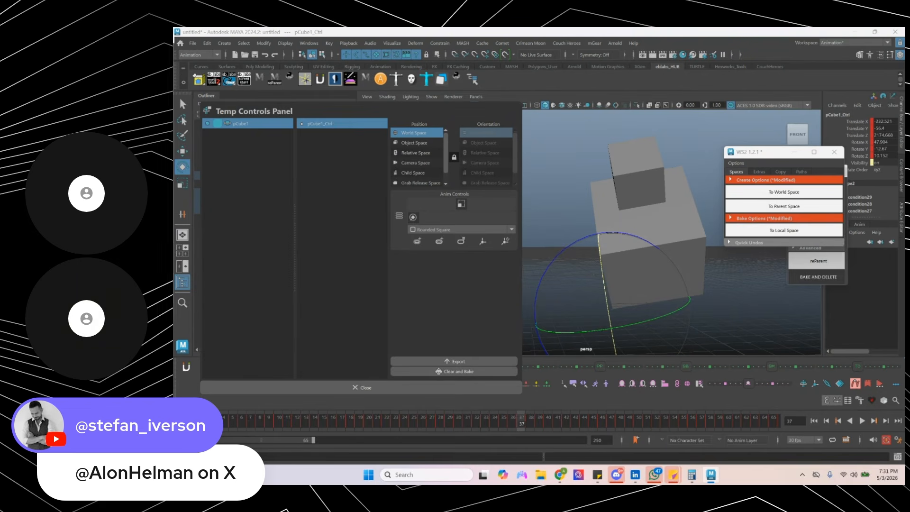
- Open the Graph Editor above the viewport, isolate pCube1_Ctrl's Rotate Z curve and undo the test rotation at frame 37
drag(174, 118, 561, 49)
alt+middle_drag(306, 183, 640, 182)
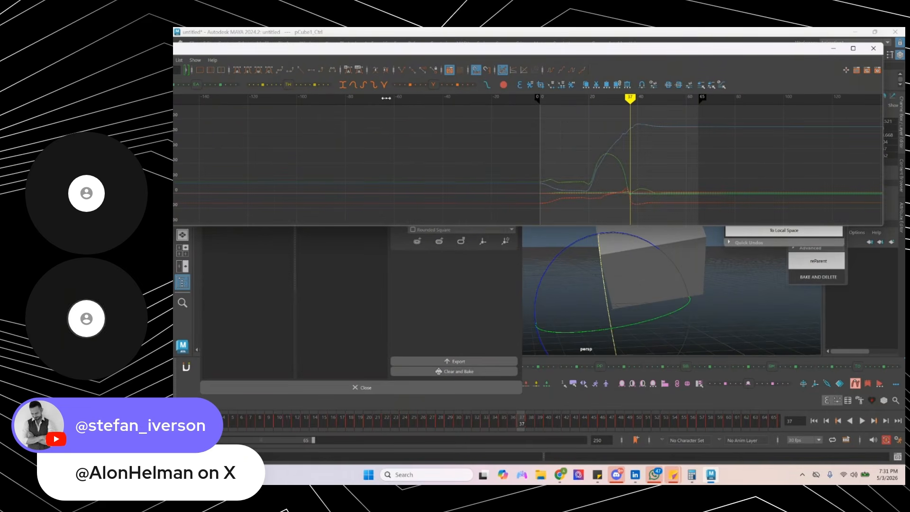
drag(350, 55, 427, 53)
click(198, 161)
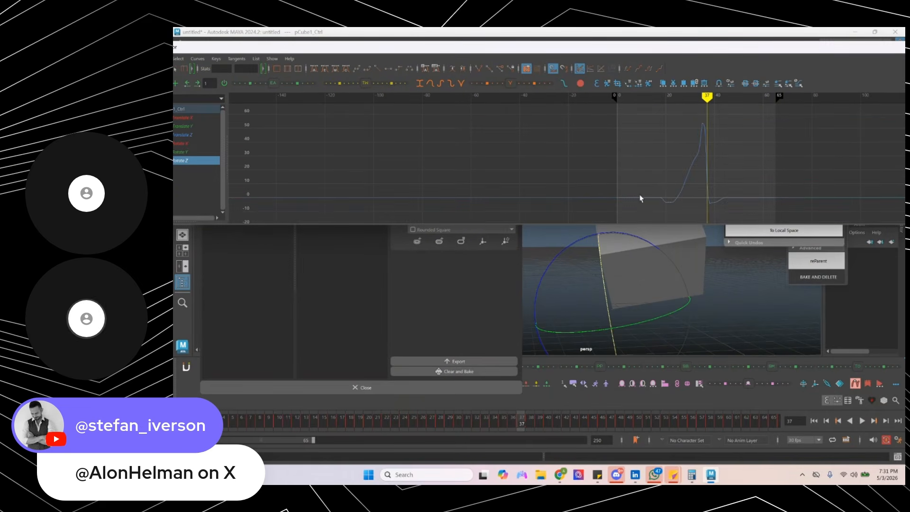
drag(604, 237, 578, 246)
key(ctrl+z)
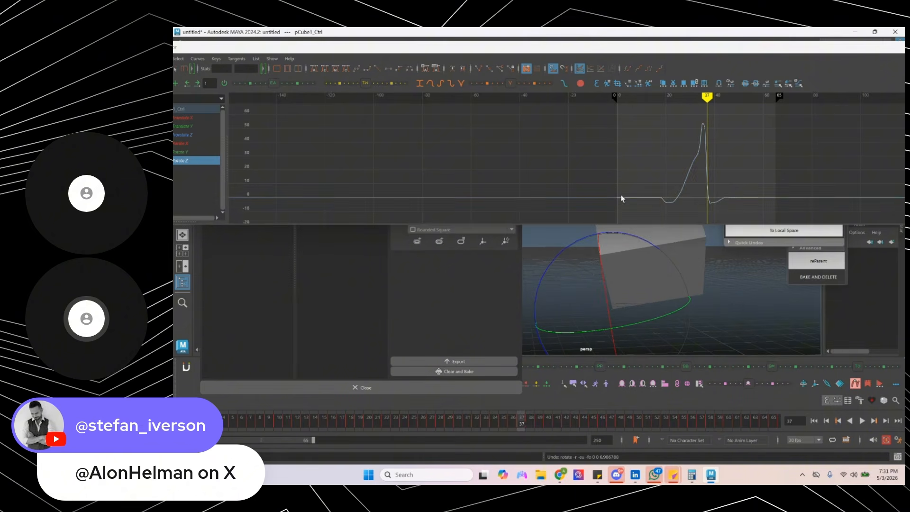
key(f)
alt+middle_drag(598, 179, 591, 172)
- Shorten the Graph Editor to expose the cubes and compare the landing poses between frames 35 and 37
key(comma)
key(comma)
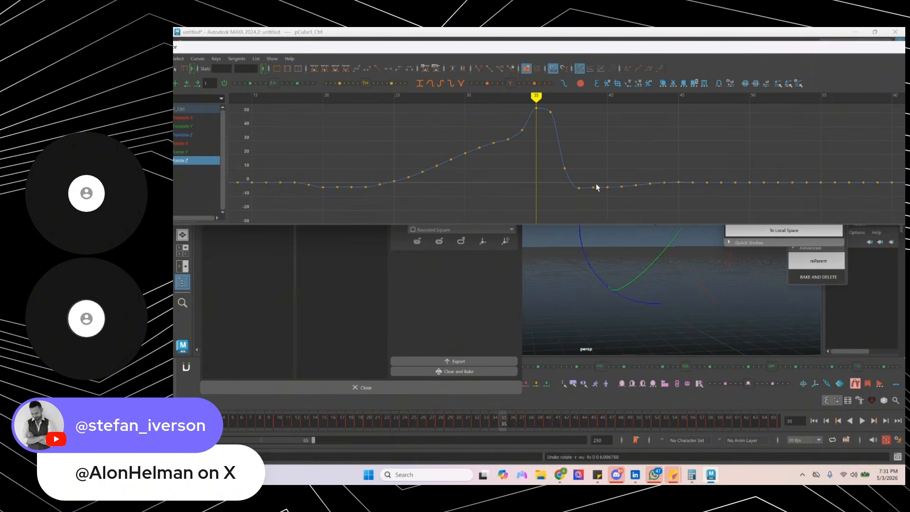
key(period)
key(period)
drag(621, 223, 619, 184)
alt+middle_drag(585, 149, 582, 143)
key(comma)
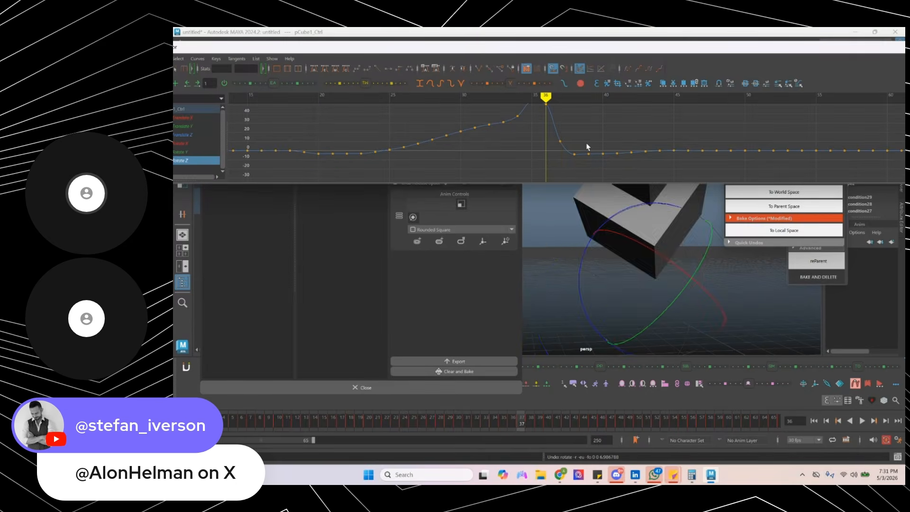
key(period)
- Pull the Rotate Z key at frame 41 down to about -25 and delete the baked keys on both sides of it
drag(606, 150, 619, 163)
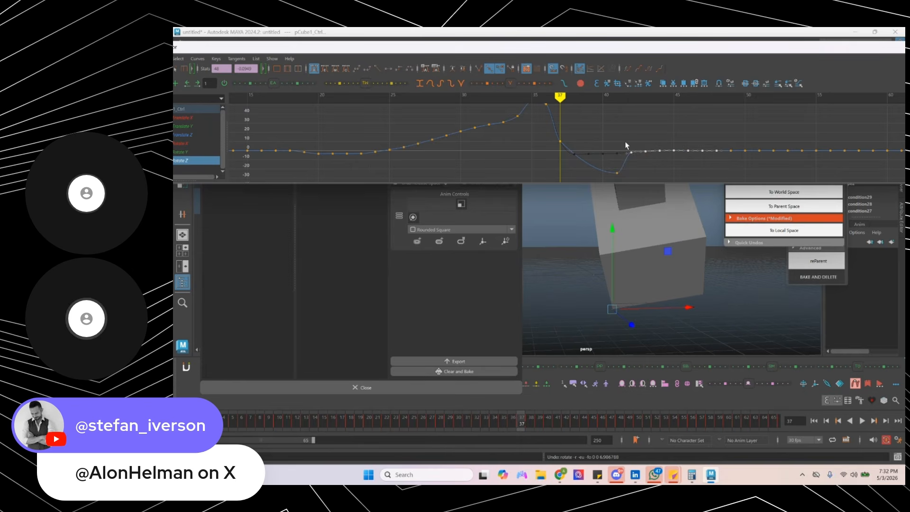
key(Delete)
key(alt+period)
key(alt+period)
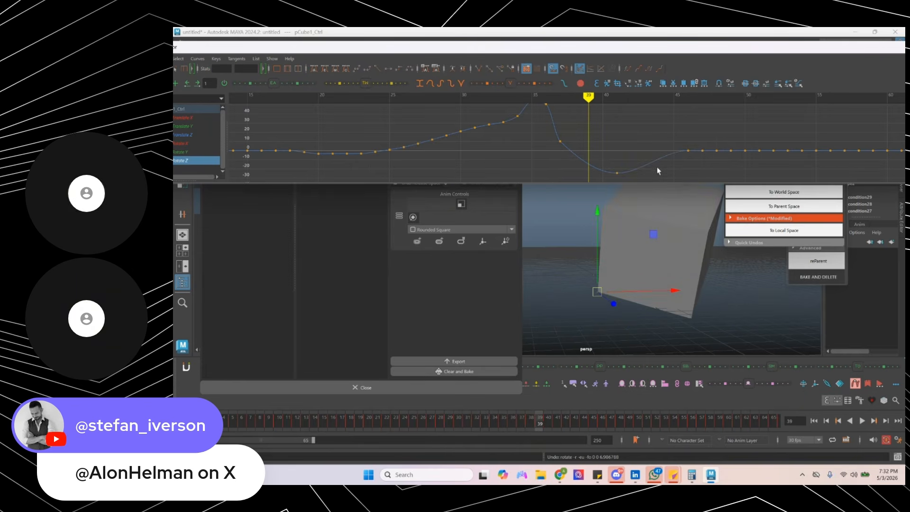
- Move the lowered Rotate Z key to frame 42, raise it to about 55 and delete the following keys up to frame 50
drag(620, 157, 626, 183)
middle_drag(613, 179, 625, 143)
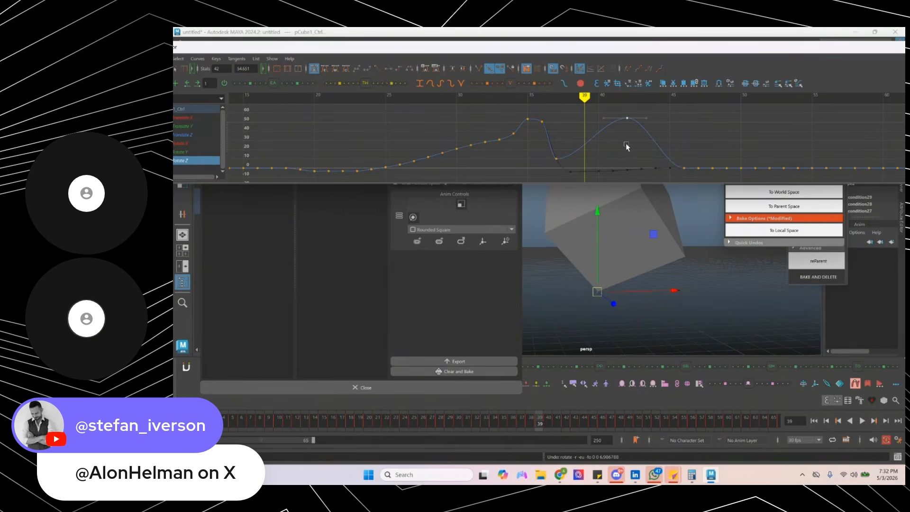
drag(741, 176, 742, 176)
key(Delete)
alt+middle_drag(642, 149, 650, 155)
- Check the lower cube's tilt on its corner frame by frame through frame 50
key(alt+period)
key(alt+period)
key(alt+period)
key(alt+period)
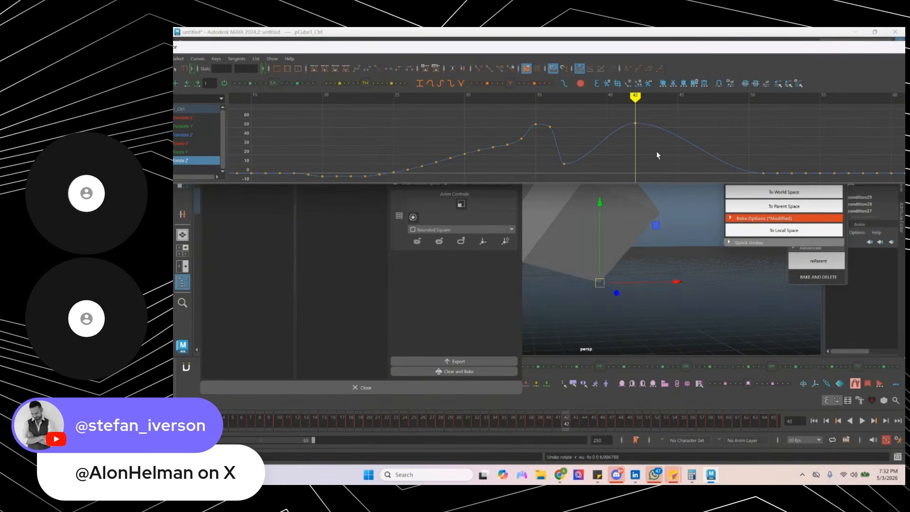
key(alt+period)
key(alt+period)
key(alt+period)
key(alt+period)
key(alt+period)
key(alt+period)
key(alt+period)
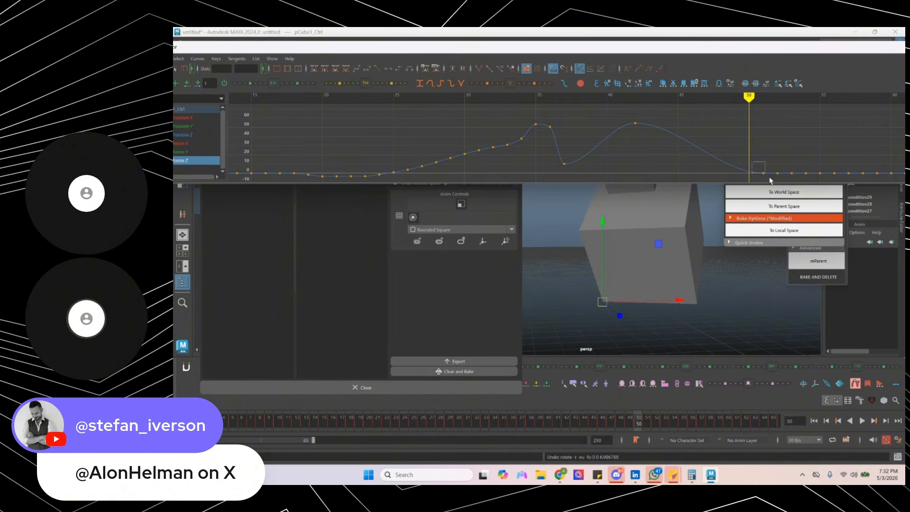
- Show the whole Rotate Z curve and play the jump from about frame 27 to review the new tilt
key(a)
click(532, 96)
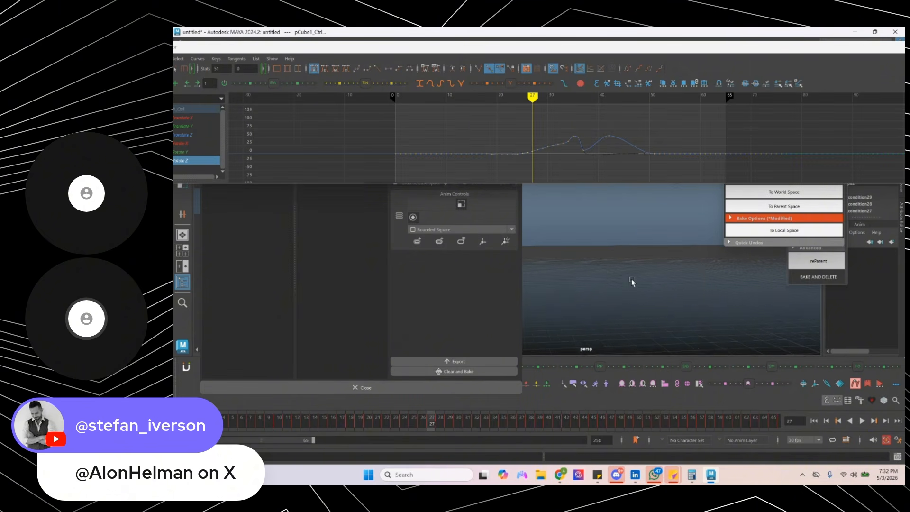
alt+middle_drag(618, 274, 632, 315)
key(alt+v)
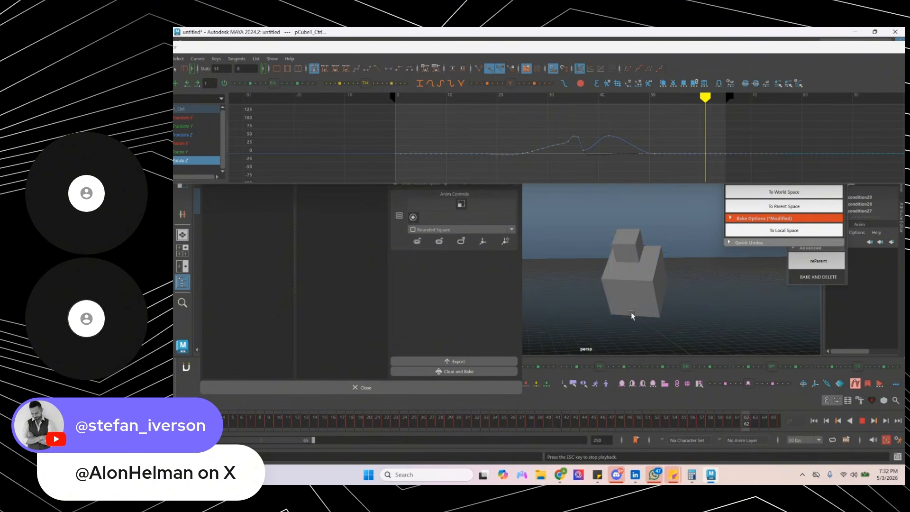
key(alt+v)
click(530, 97)
key(alt+v)
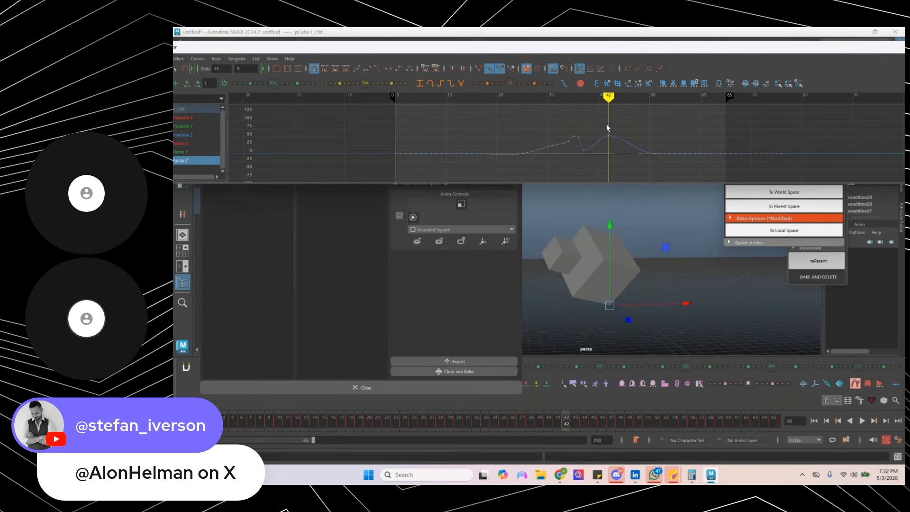
- Lower the Rotate Z key at frame 42 to about 32
middle_drag(613, 148, 617, 151)
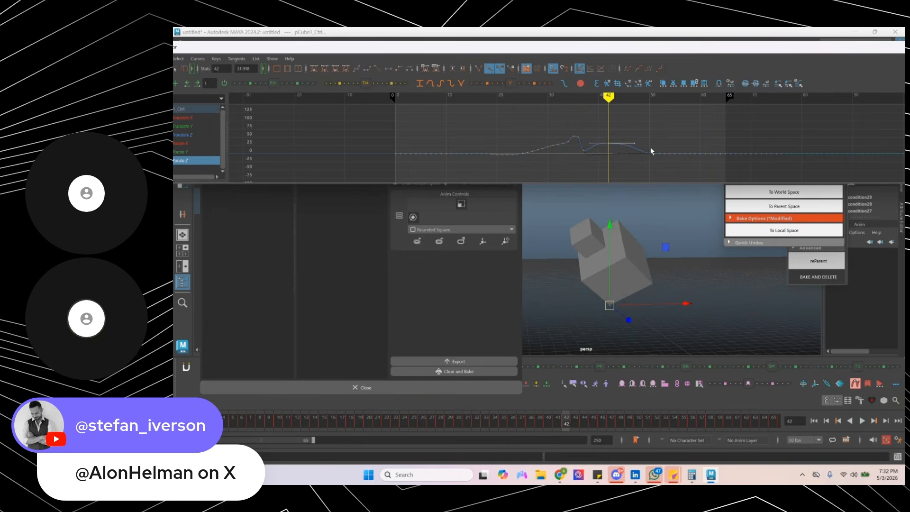
alt+middle_drag(640, 161, 638, 161)
alt+shift+right_drag(590, 164, 597, 130)
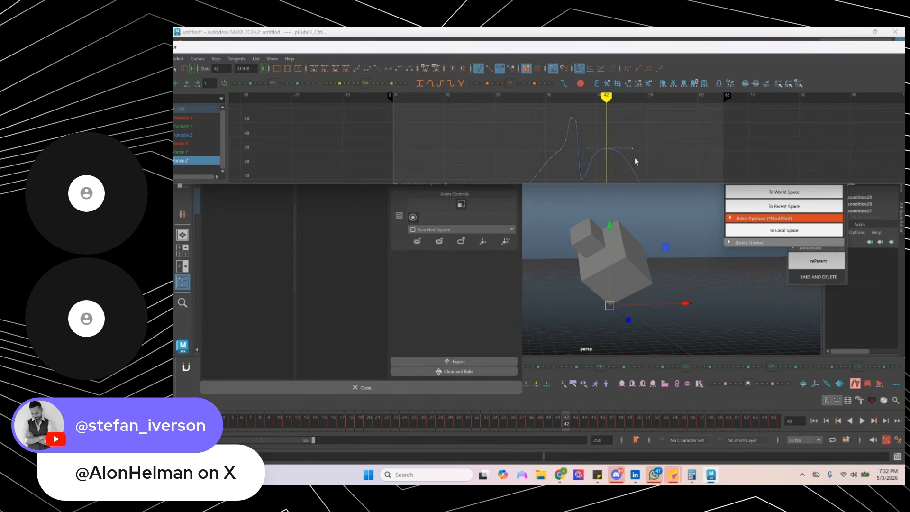
alt+middle_drag(629, 152, 621, 126)
- Pull the Rotate Z key at frame 51 to about -4, clear the keys before frame 54 and play back the settle
key(alt+v)
key(alt+v)
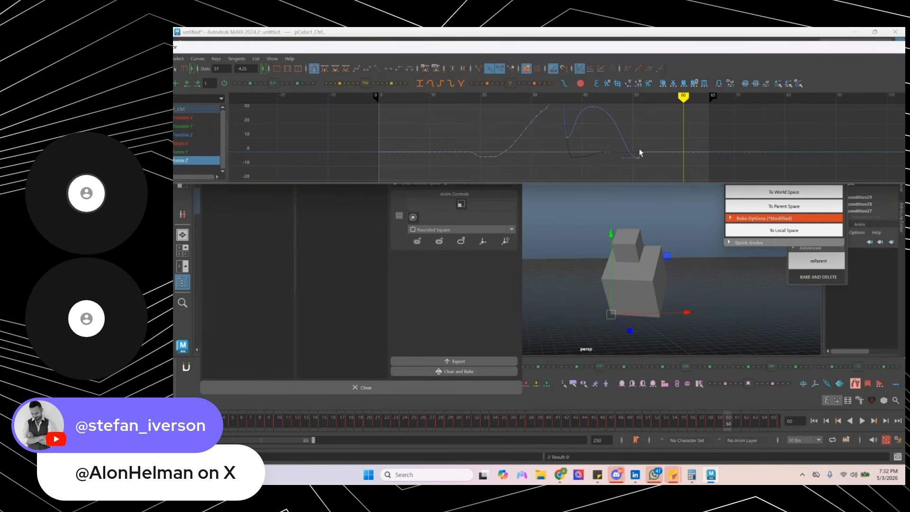
key(alt+v)
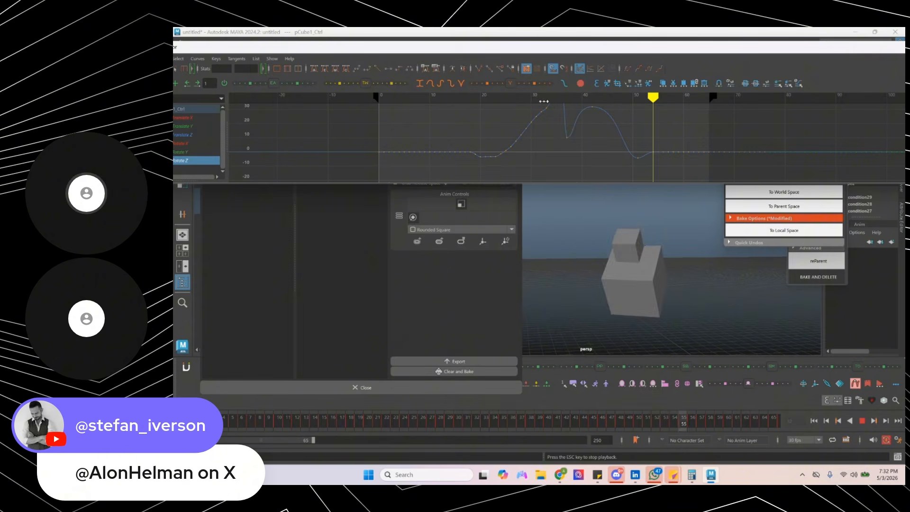
key(alt+v)
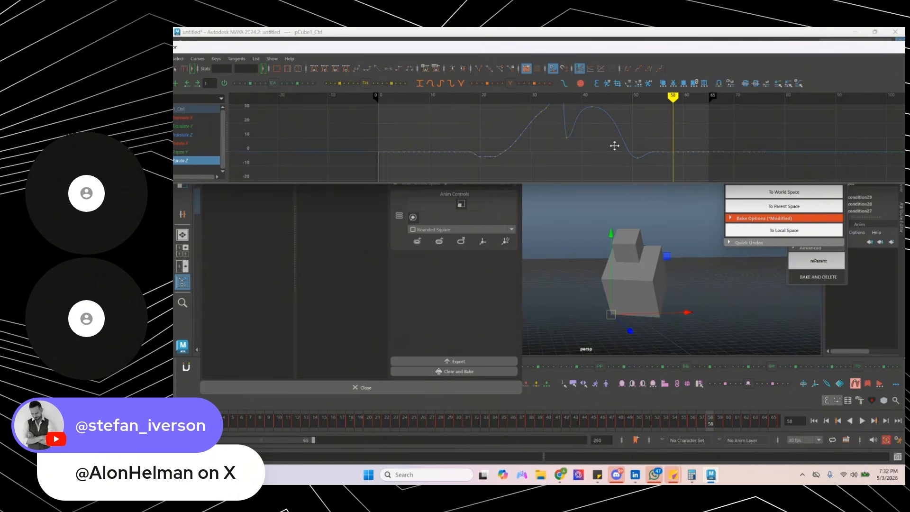
- Examine the Rotate Z settle around frame 54 and review the looping animation from other angles
alt+middle_drag(616, 146, 556, 145)
alt+shift+right_drag(556, 145, 595, 124)
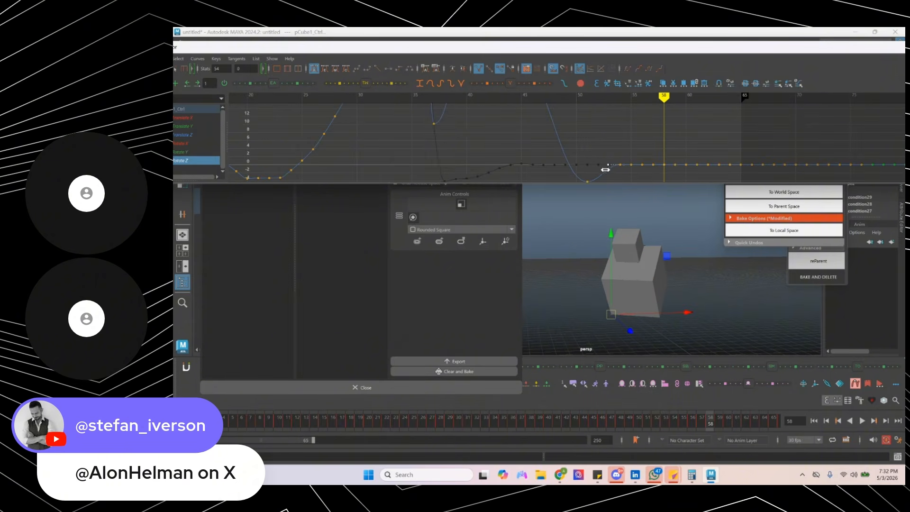
key(alt+v)
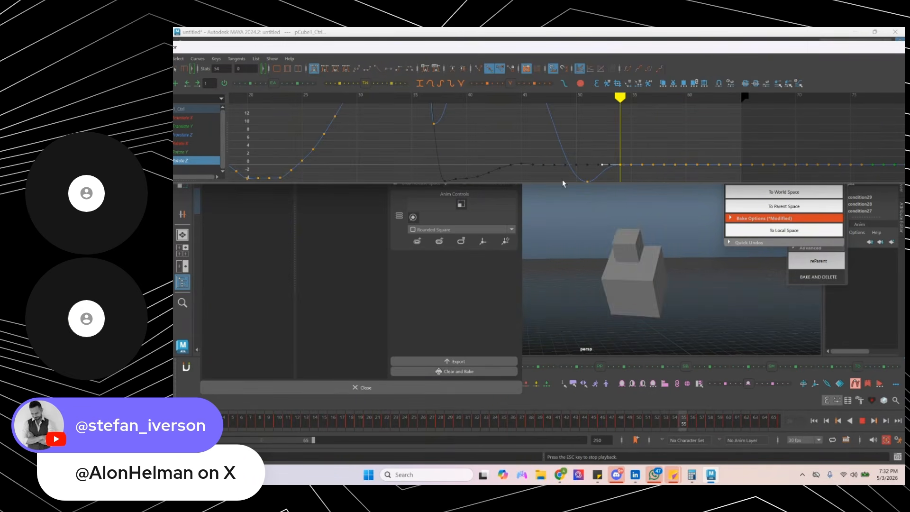
alt+drag(647, 246, 584, 294)
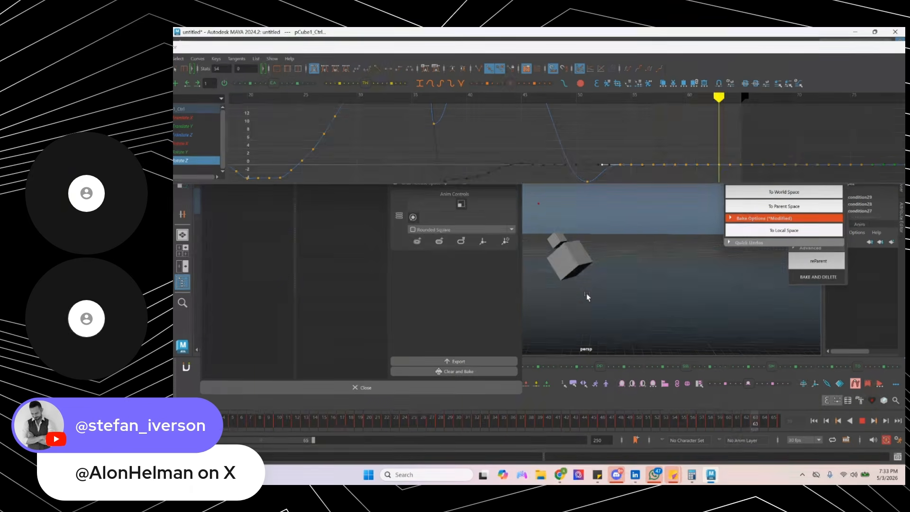
key(alt+v)
mouse_move(592, 247)
alt+mouse_down()
mouse_move(628, 259)
mouse_move(574, 283)
mouse_move(626, 297)
mouse_move(579, 239)
alt+mouse_up()
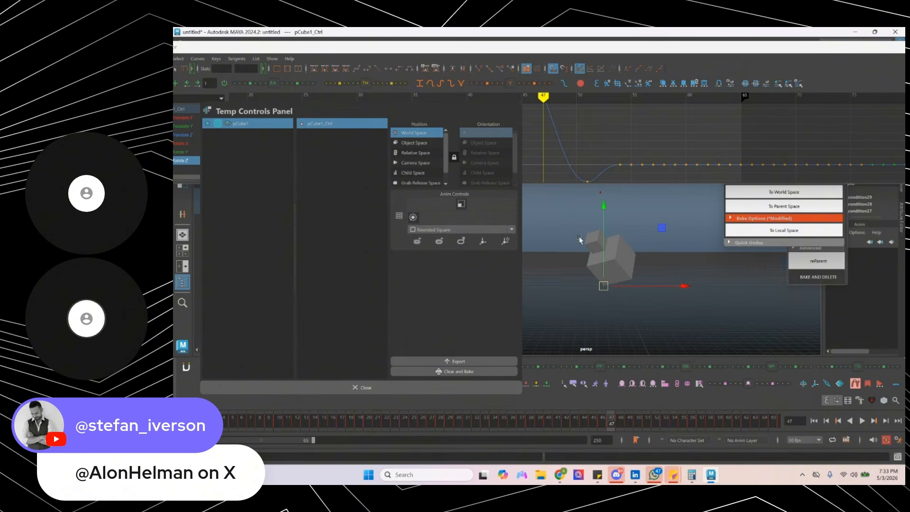
- Close the Temp Controls Panel and the Graph Editor to uncover the perspective view and Outliner
click(365, 387)
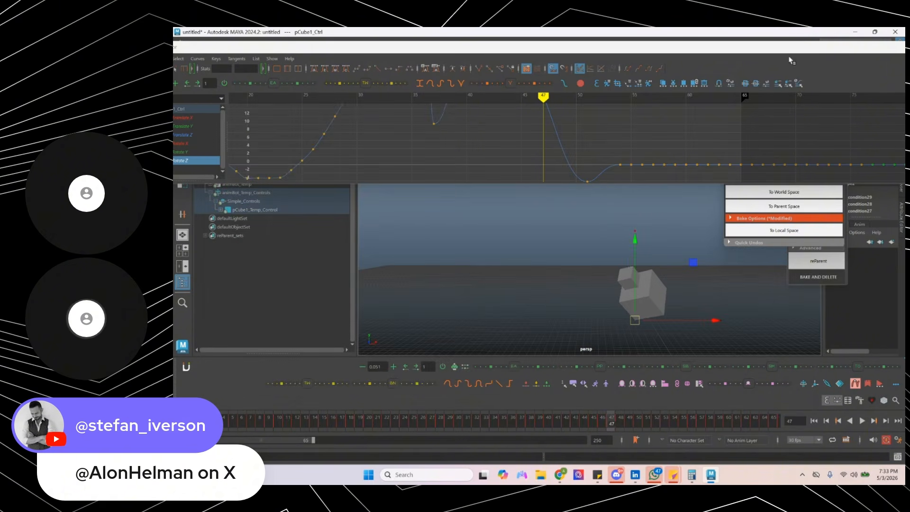
drag(822, 47, 472, 118)
click(560, 114)
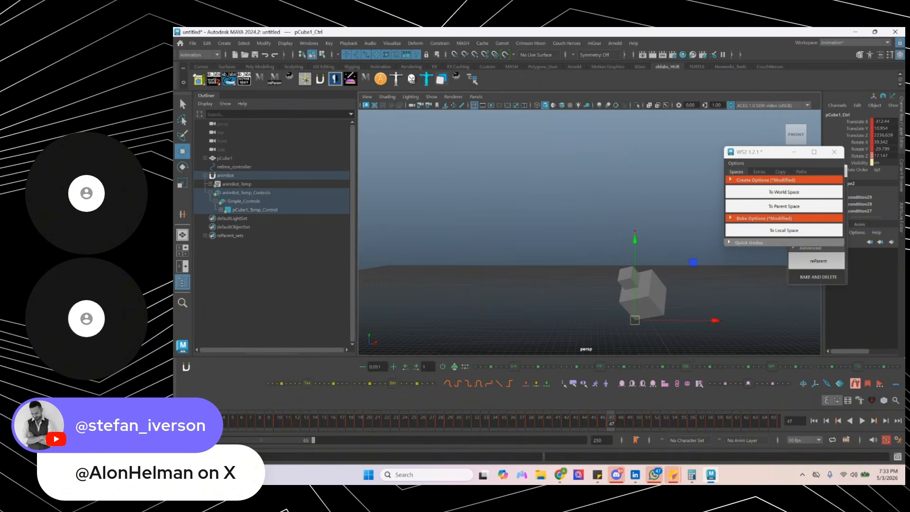
- Create a new polygon cube at the origin, scale it uniformly to 1224.826 and activate the Move tool
click(263, 67)
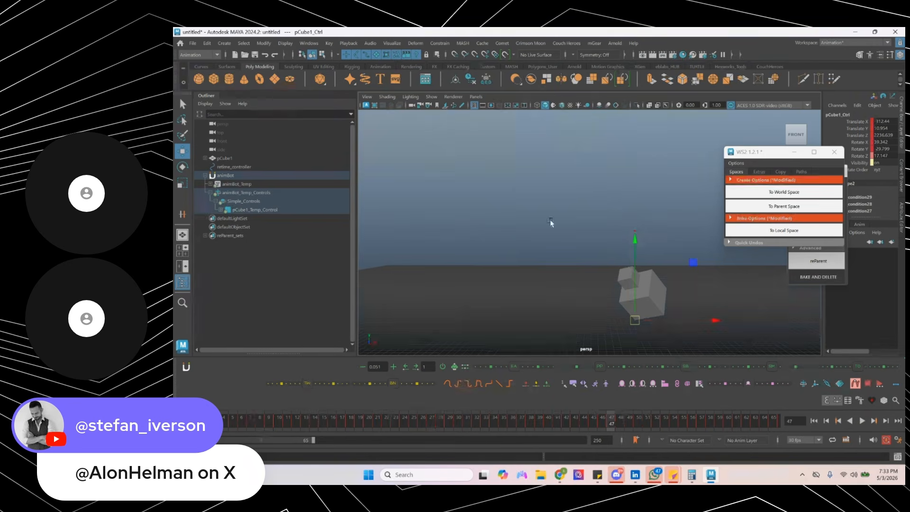
scroll(591, 283, down, 3)
drag(672, 287, 629, 285)
key(w)
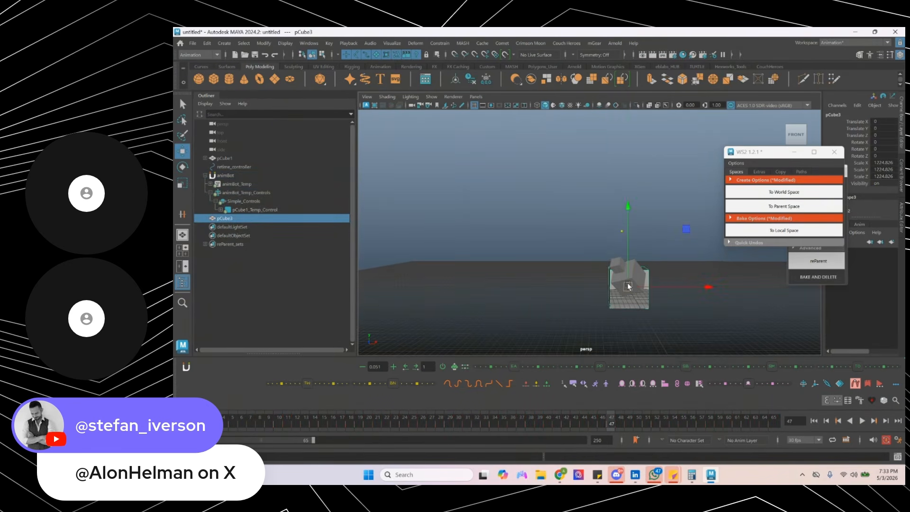
- Move the new cube to about X -3274, Y 628, Z 31 and key its starting pose at frame 0
drag(530, 268, 528, 272)
key(f)
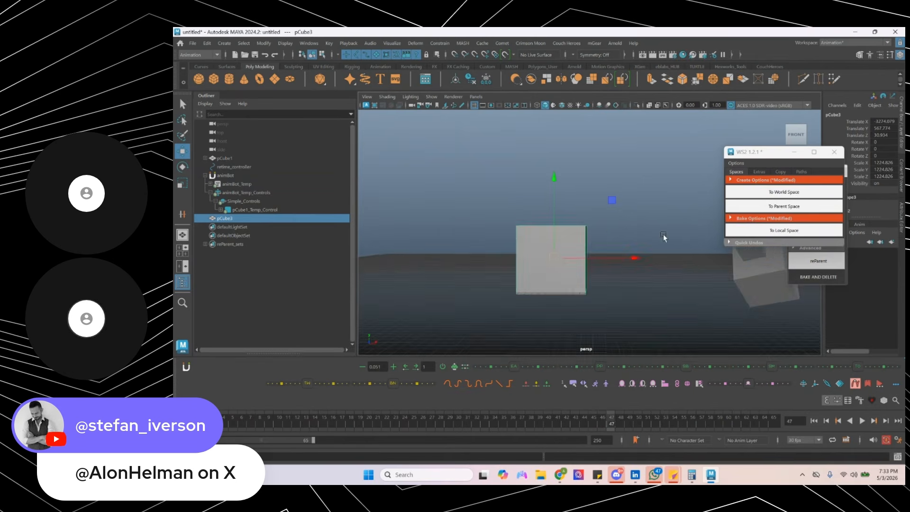
key(e)
key(w)
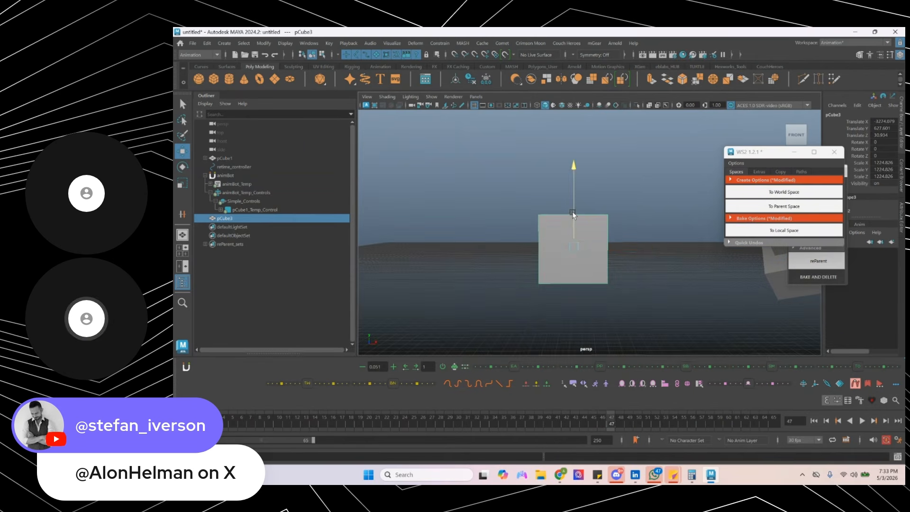
key(e)
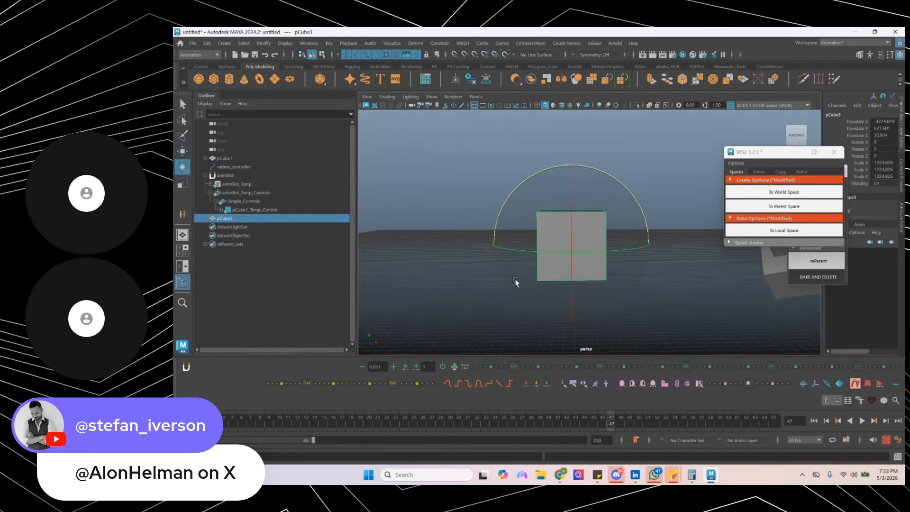
alt+right_drag(468, 256, 556, 252)
key(e)
alt+middle_drag(569, 240, 592, 227)
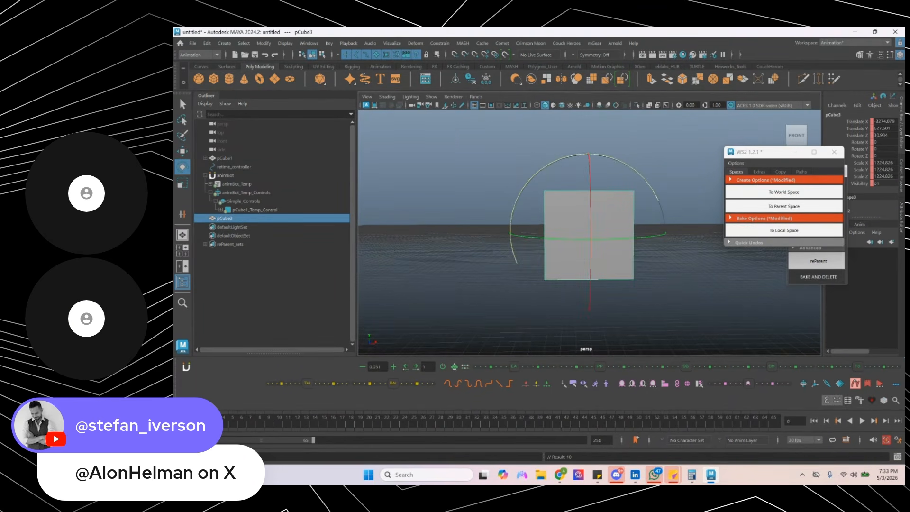
- At frame 7, rotate the cube to about 33.5 in Z and raise it to about 849 in Translate Y
drag(223, 423, 251, 423)
drag(532, 176, 524, 228)
key(w)
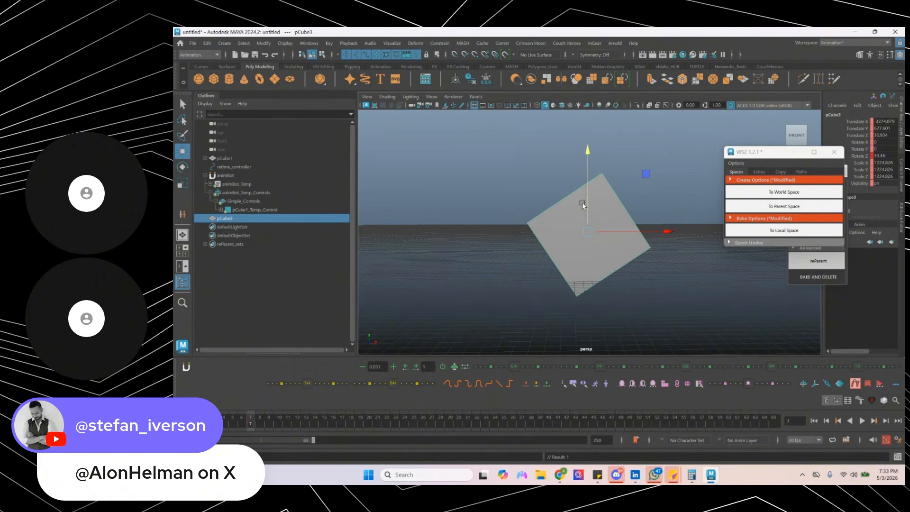
drag(587, 191, 591, 175)
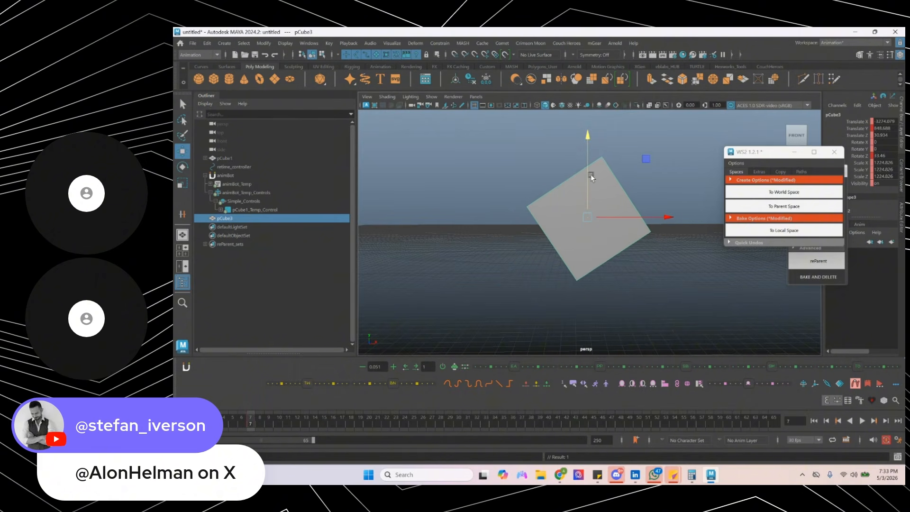
- Return the cube to its starting pose at frame 14 and play back the motion
key(alt+v)
click(313, 423)
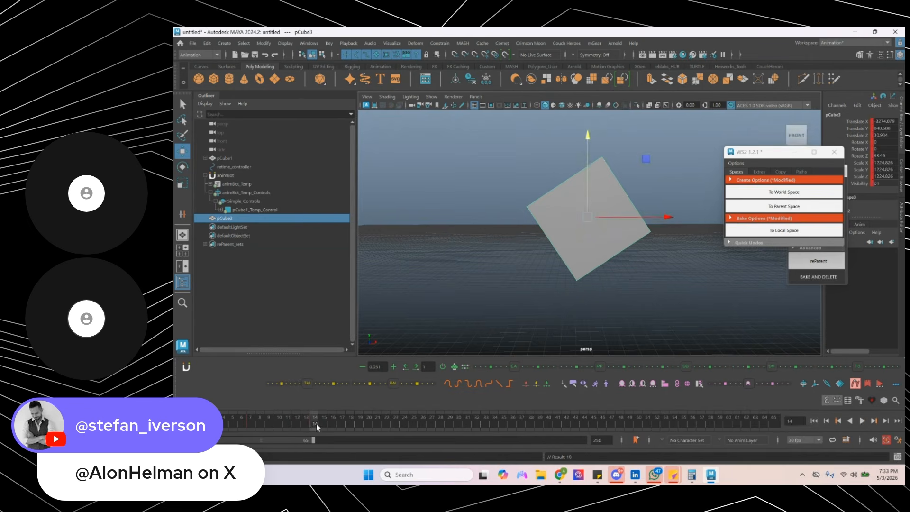
key(alt+shift+v)
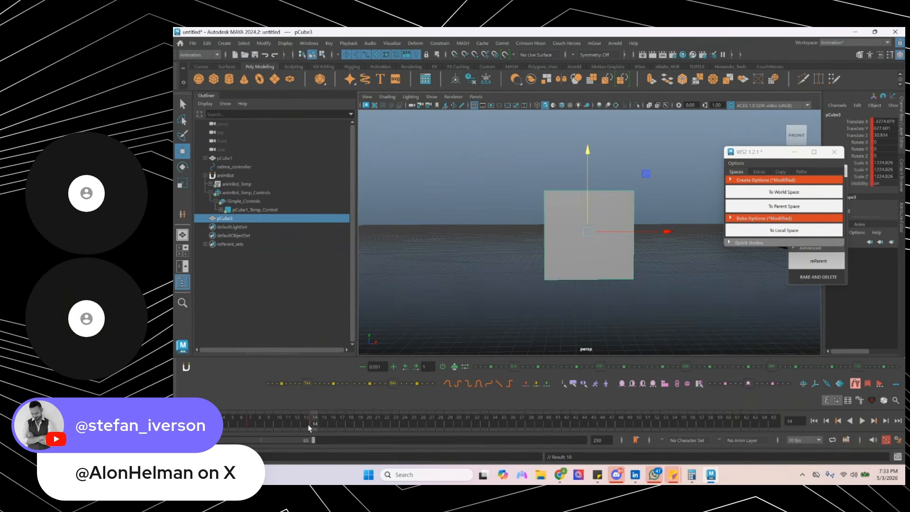
key(alt+v)
click(386, 421)
key(alt+shift+v)
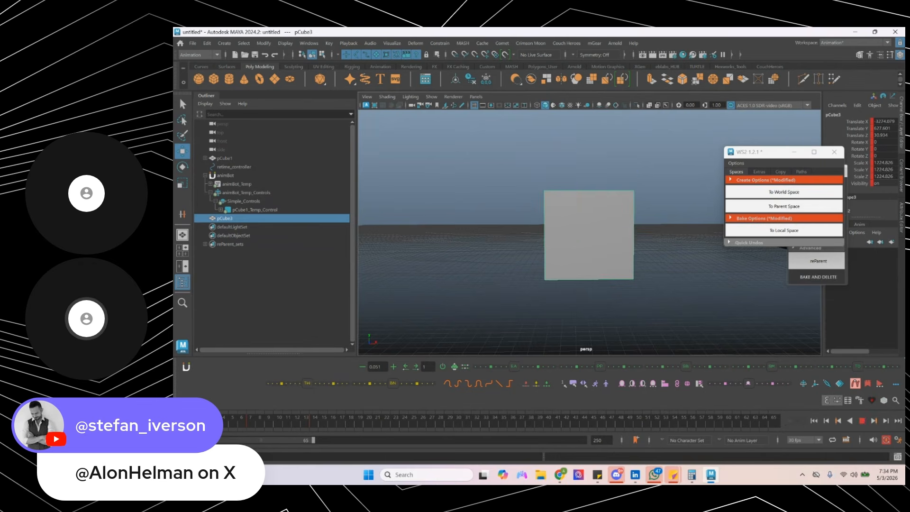
alt+middle_drag(495, 244, 487, 237)
- Open the Graph Editor, place it above the cube and zoom out to show the keyed curves and channel list
click(311, 42)
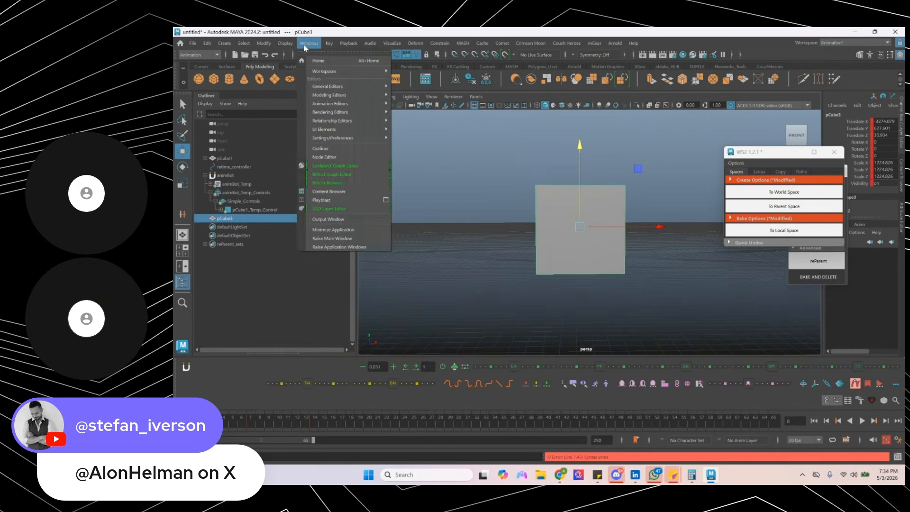
mouse_move(349, 103)
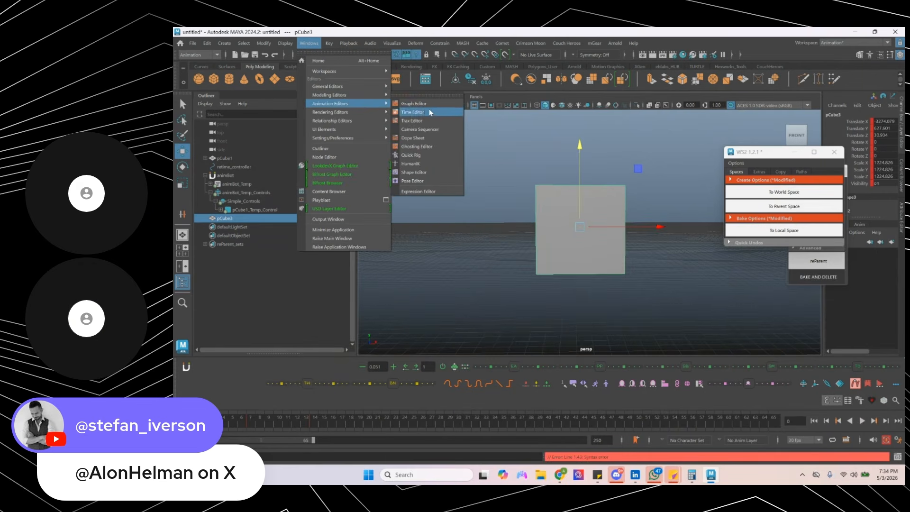
click(417, 102)
double_click(583, 91)
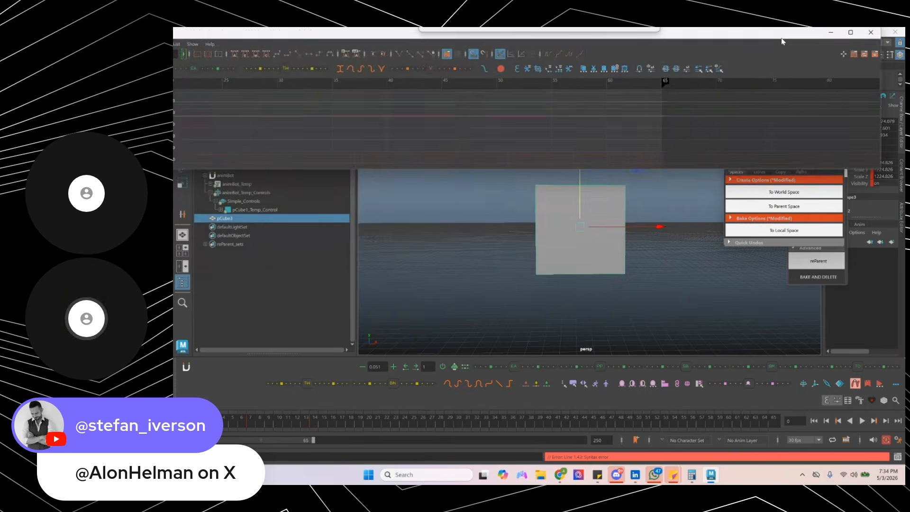
scroll(492, 140, down, 4)
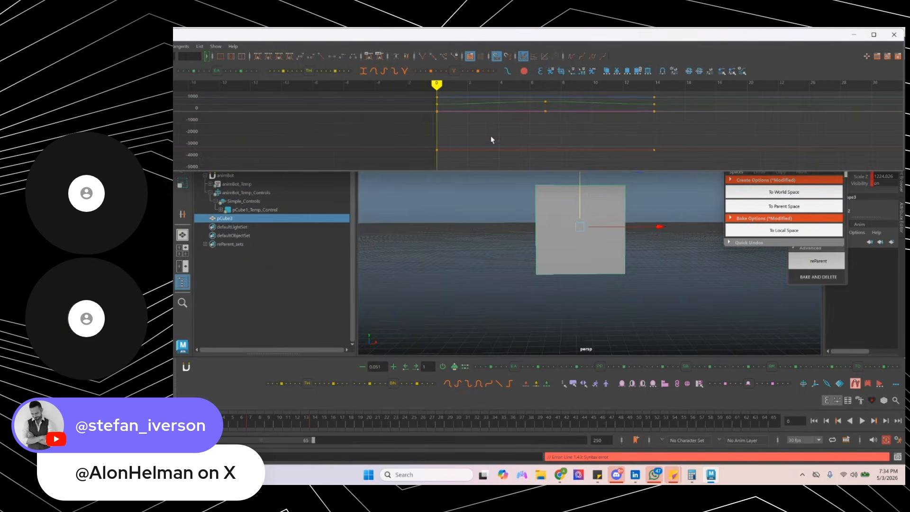
alt+shift+right_drag(446, 108, 402, 124)
drag(439, 36, 567, 38)
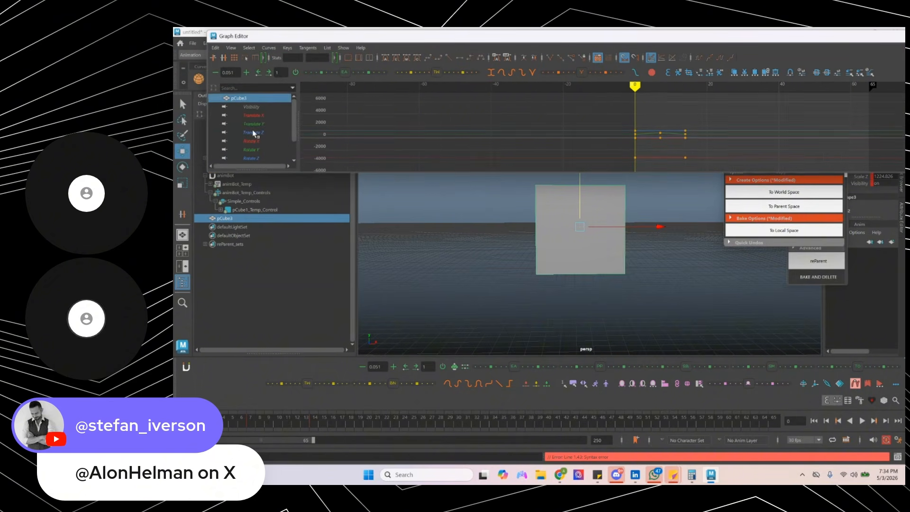
- Examine the cube's Translate Y curve and play back the motion
click(278, 125)
alt+middle_drag(634, 144, 498, 150)
alt+shift+right_drag(498, 150, 520, 148)
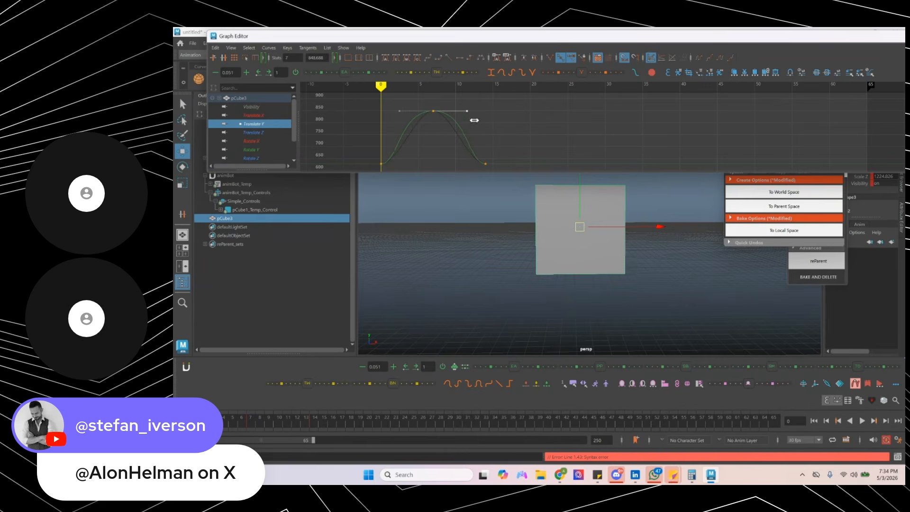
key(alt+v)
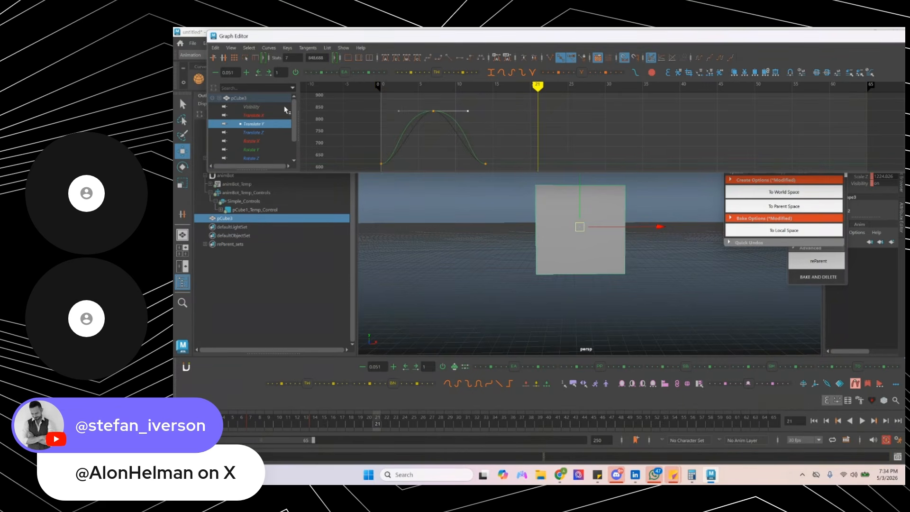
- Retime the cube's middle keys to frame 10 and its end keys to frame 19, then scrub the result
click(279, 98)
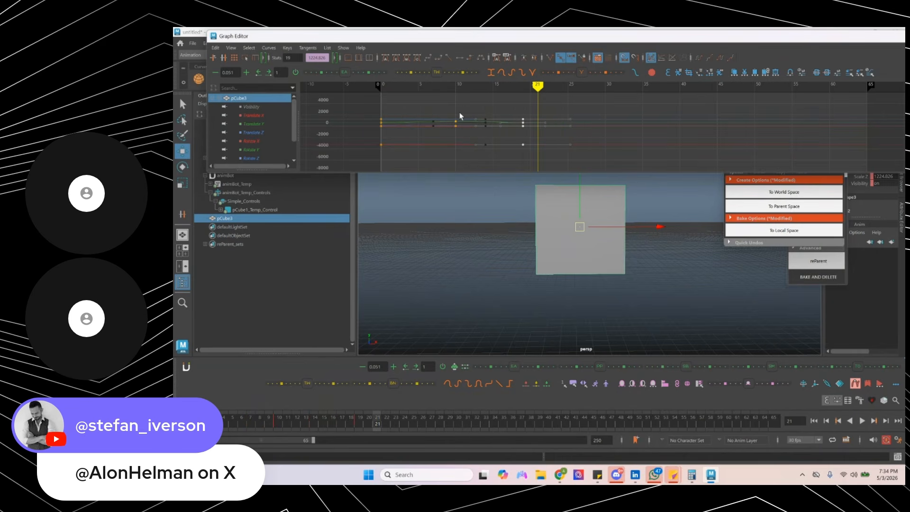
drag(464, 123, 464, 124)
key(f)
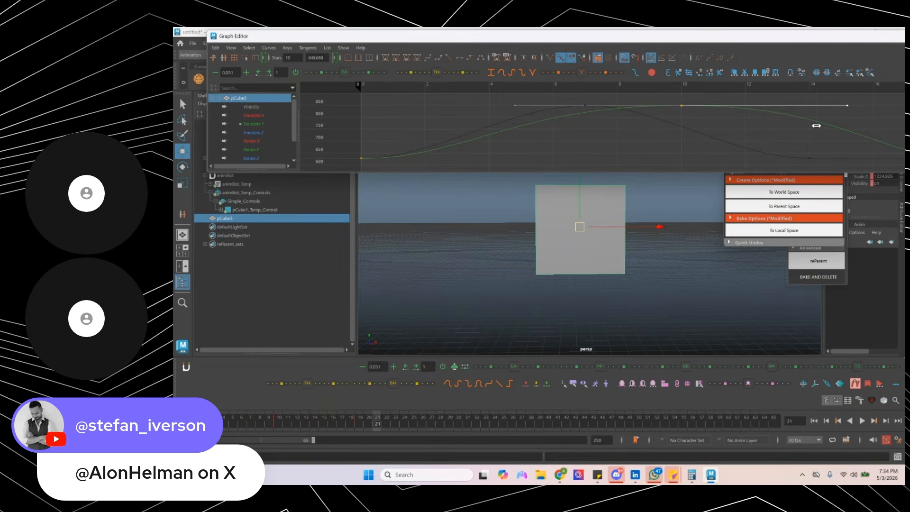
alt+shift+right_drag(816, 126, 748, 127)
drag(597, 86, 661, 86)
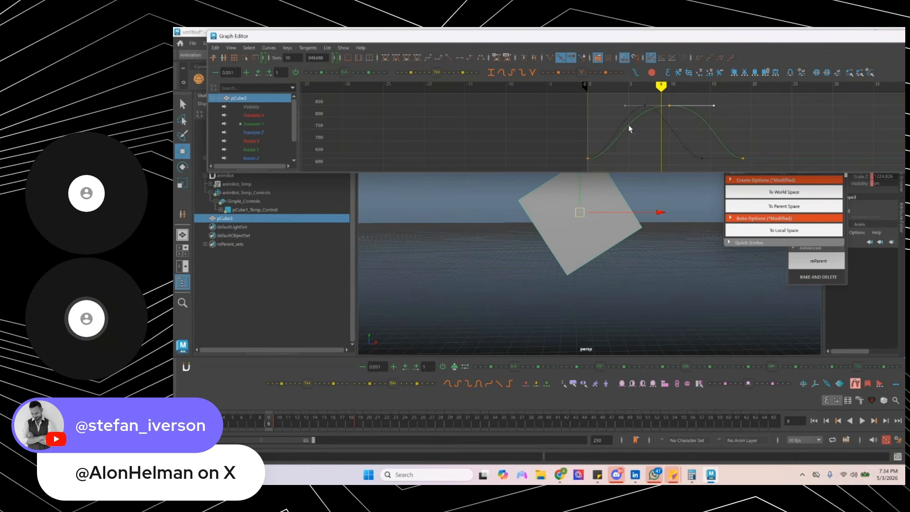
click(589, 86)
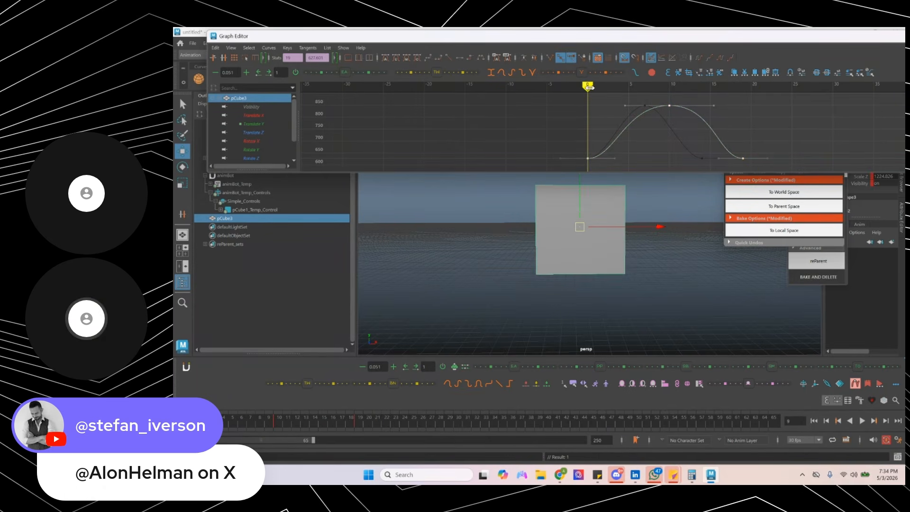
- Lower the Translate X key at frame 10 to about -3560 and scrub the cube's sideways motion
click(253, 116)
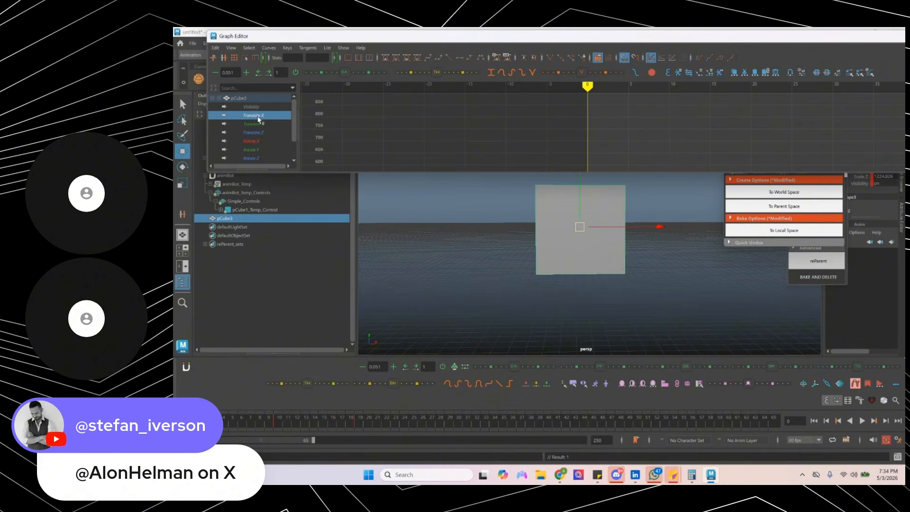
key(f)
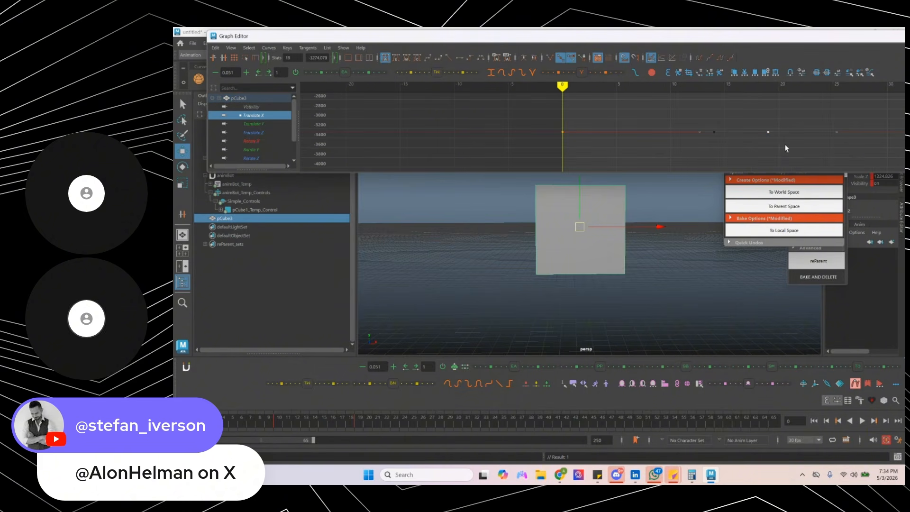
key(ctrl+z)
key(ctrl+z)
key(alt+v)
drag(671, 126, 671, 144)
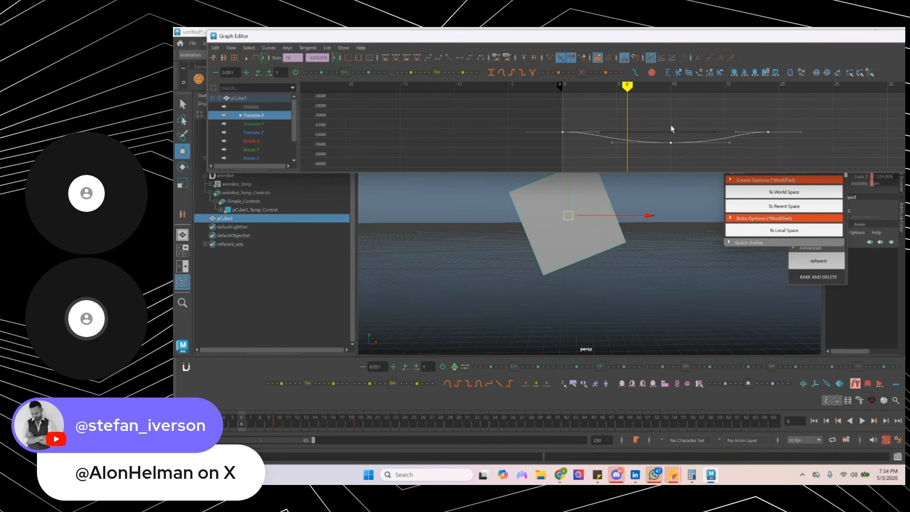
mouse_move(569, 87)
mouse_down()
mouse_move(670, 93)
mouse_move(630, 98)
mouse_move(658, 116)
mouse_up()
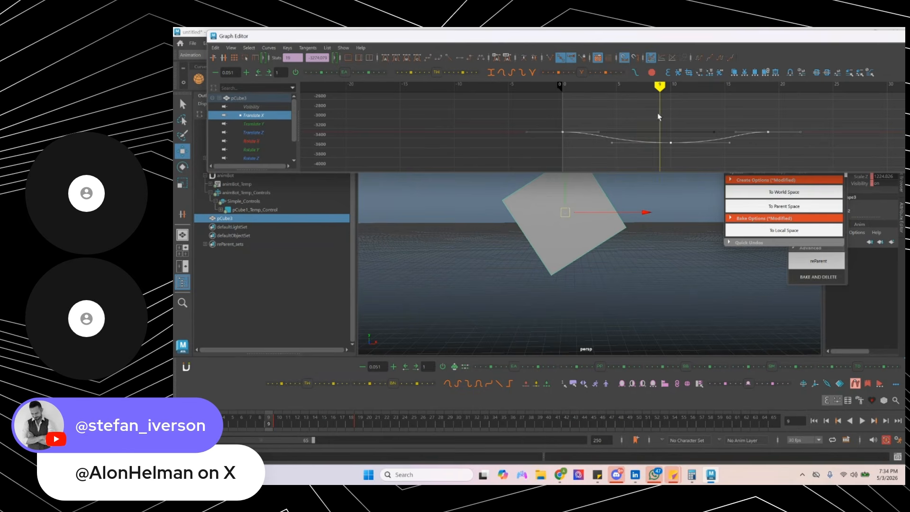
- Switch the viewport to the front orthographic view and step through the cube's early frames
key(space)
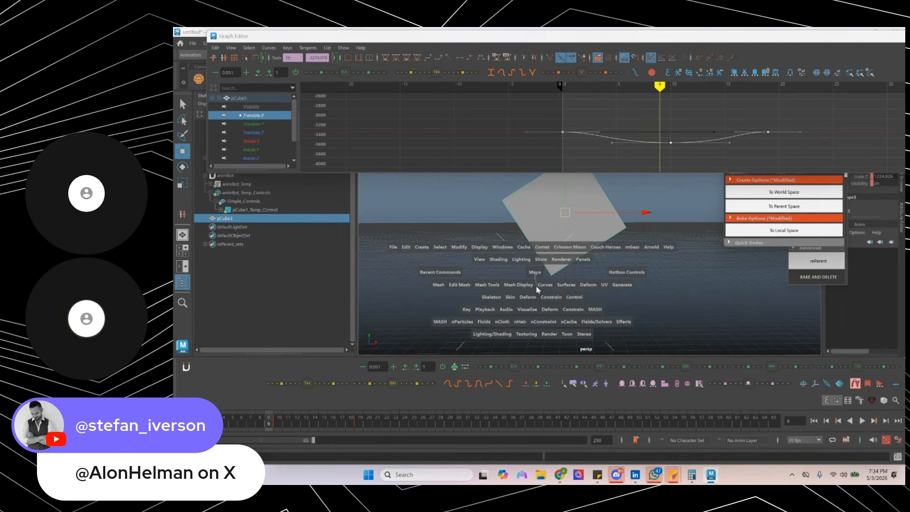
drag(535, 274, 536, 290)
key(alt+comma)
key(alt+comma)
key(alt+comma)
key(alt+comma)
key(alt+comma)
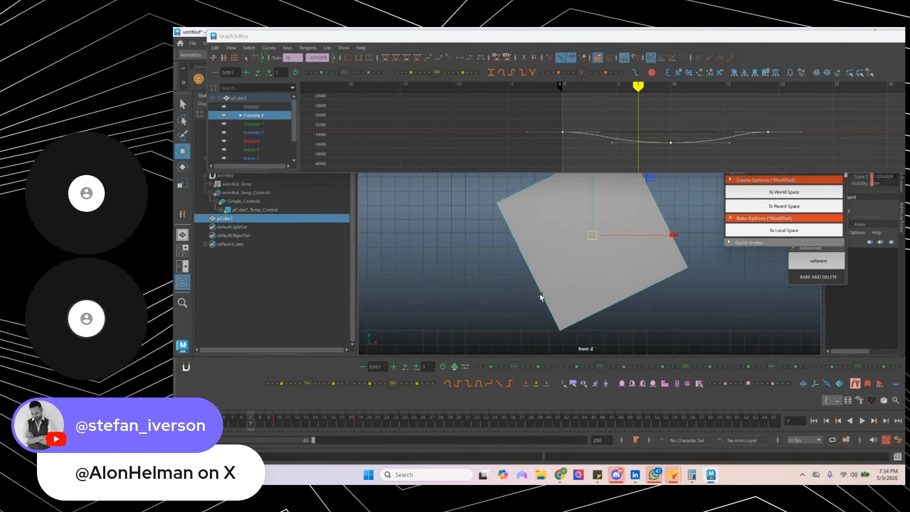
key(alt+period)
key(alt+period)
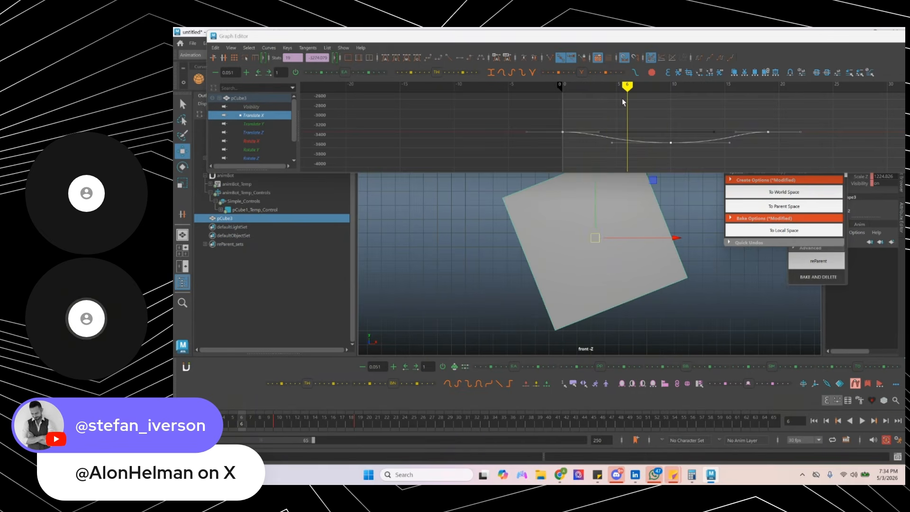
- Nudge the frame 10 Translate X key down to about -3800, comparing the lower corner's position between neighbouring frames
key(alt+Down)
key(alt+Down)
key(alt+comma)
key(alt+comma)
key(alt+period)
key(alt+period)
key(alt+Down)
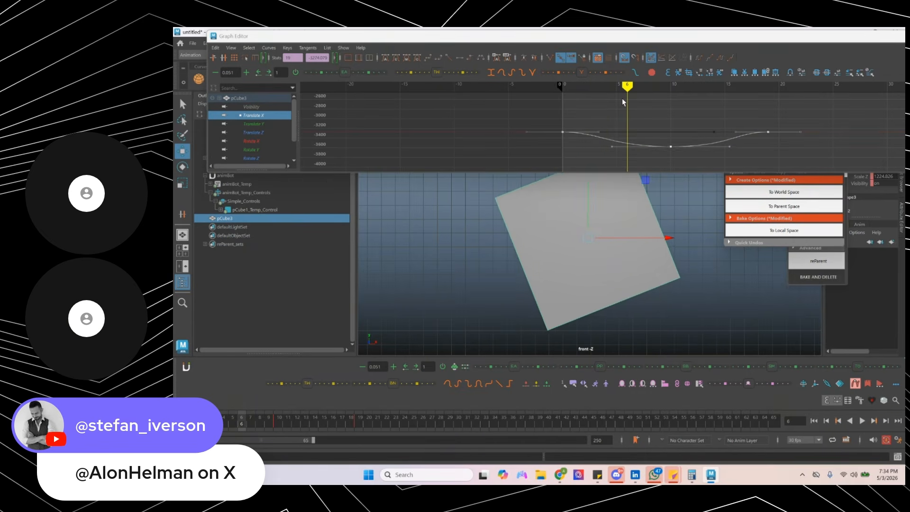
key(alt+Down)
key(alt+comma)
key(alt+comma)
key(alt+period)
key(alt+period)
key(alt+Down)
key(alt+comma)
key(alt+period)
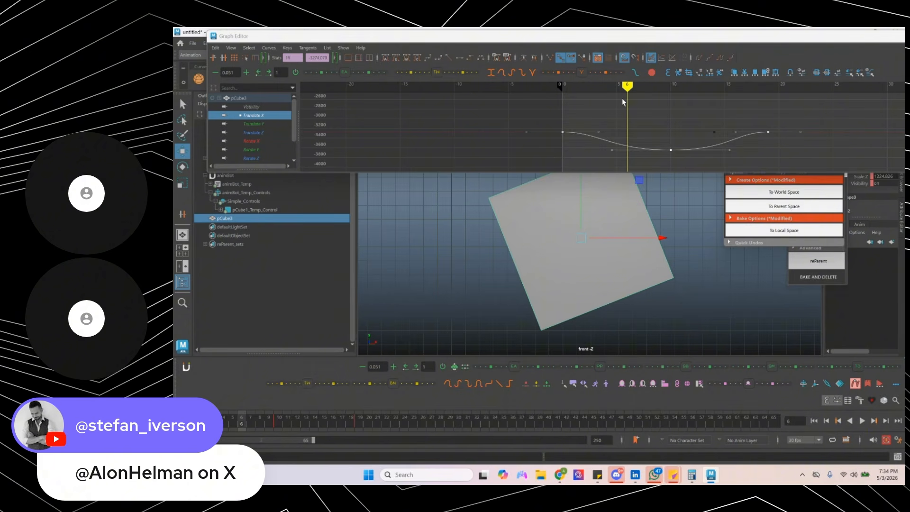
key(alt+Down)
key(alt+comma)
key(alt+period)
key(alt+Down)
key(alt+comma)
key(alt+period)
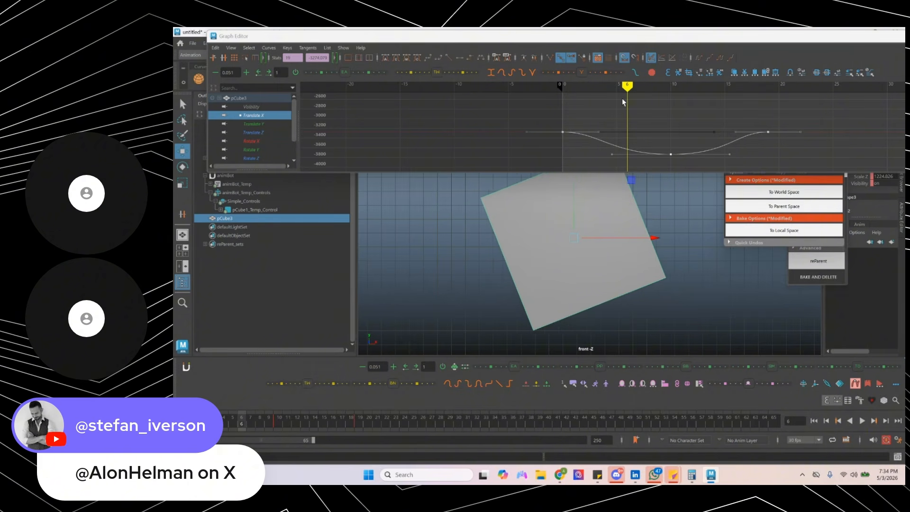
- Step between frames 0 and 6 to check how far the cube's lower corner slides
key(alt+comma)
key(alt+comma)
key(alt+comma)
key(alt+comma)
key(alt+comma)
key(alt+comma)
key(alt+period)
key(alt+period)
key(alt+period)
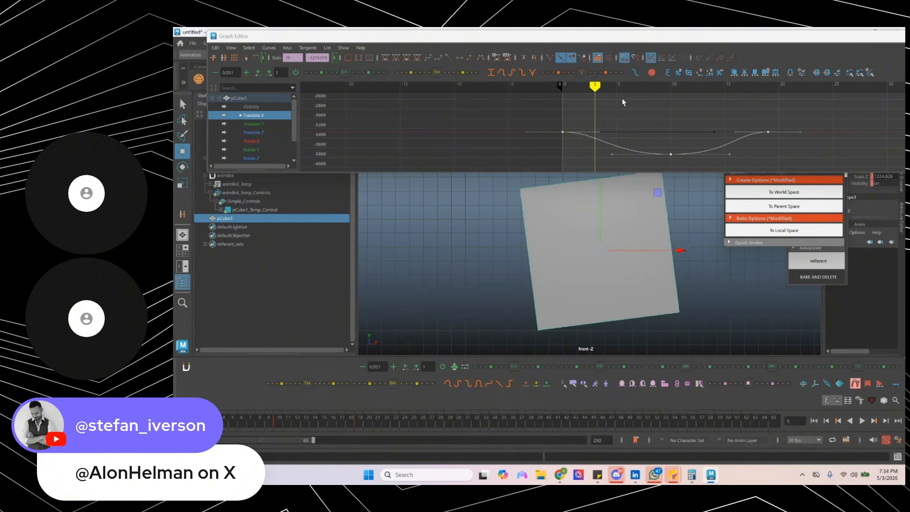
key(alt+period)
key(alt+period)
key(alt+period)
- Show Translate X and Translate Y together, select all their keys and change the tangents
ctrl+click(260, 126)
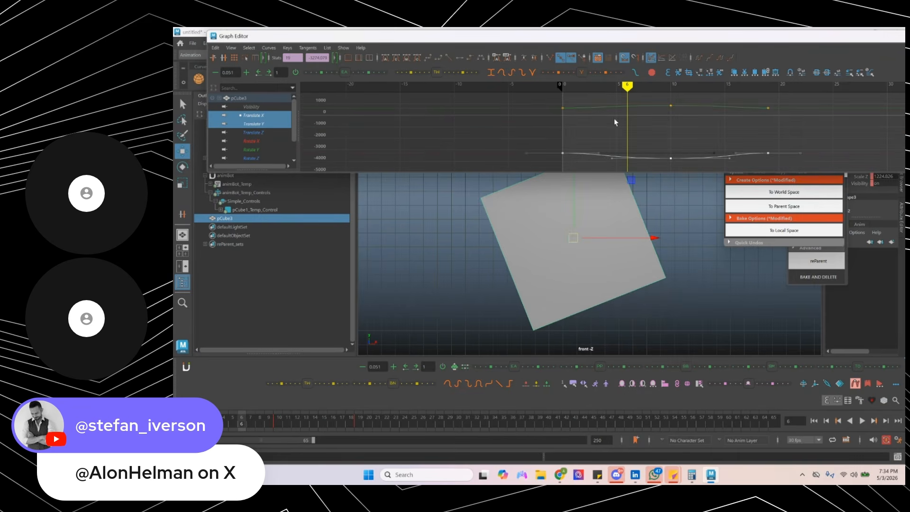
scroll(612, 122, down, 5)
drag(592, 99, 795, 195)
key(alt+a)
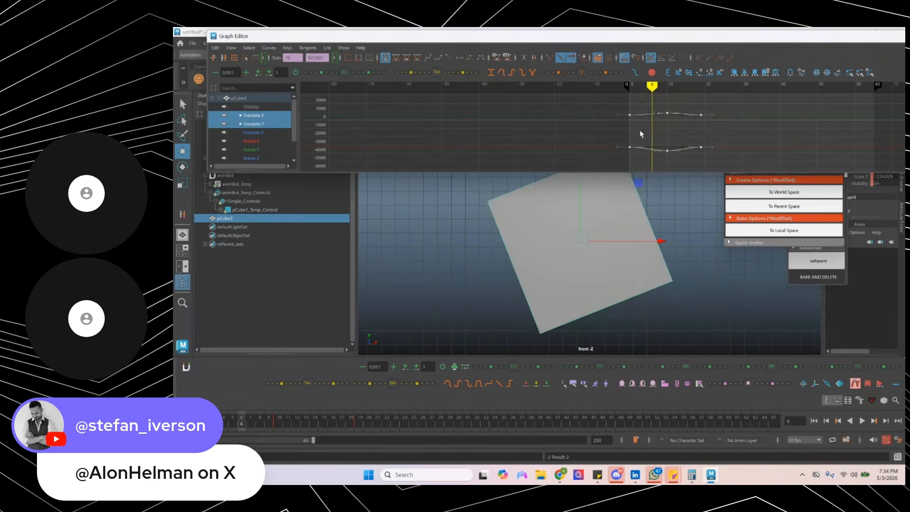
- Step back and forth through frames 3 to 9 to check the lower corner's drift with the changed tangents
key(alt+comma)
key(alt+comma)
key(alt+comma)
key(alt+period)
key(alt+period)
key(alt+period)
key(alt+period)
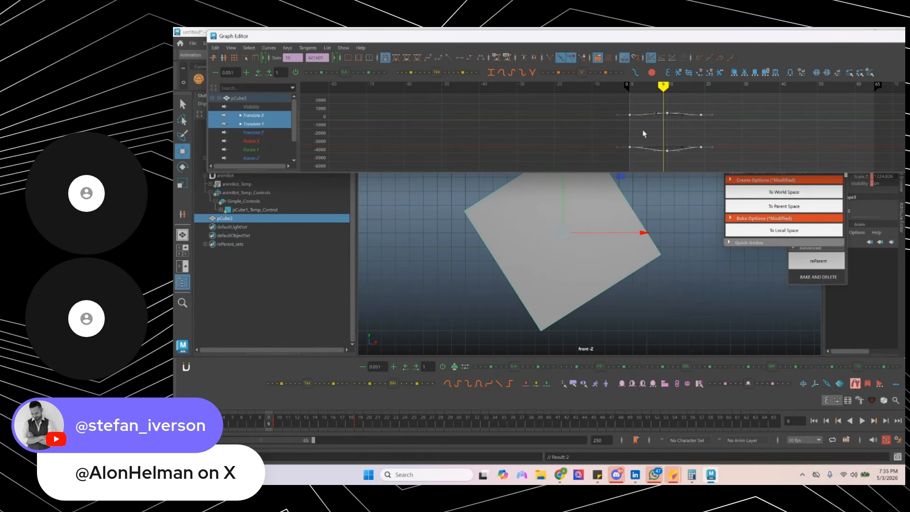
key(alt+comma)
key(alt+comma)
key(alt+comma)
key(alt+comma)
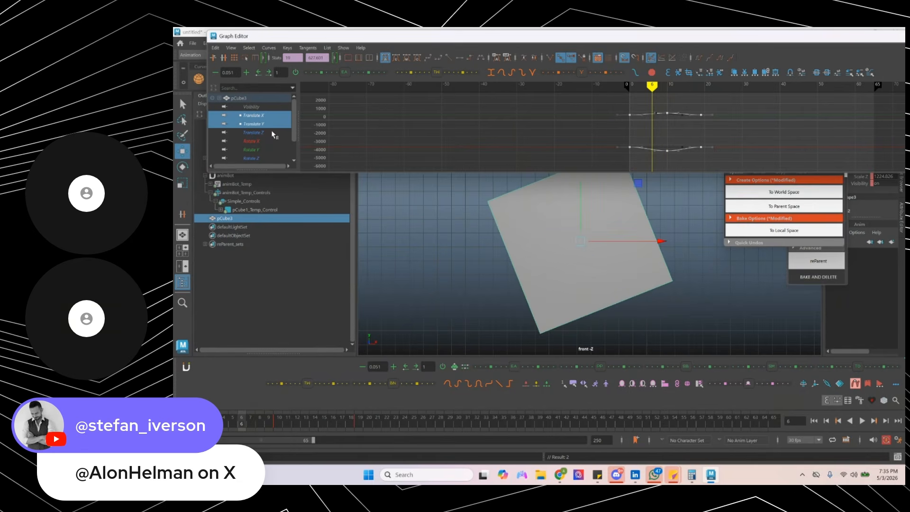
- Play back the cube's corner tilt to review the motion, deselect the curve keys and clear the Graph Editor off the viewport
key(alt+v)
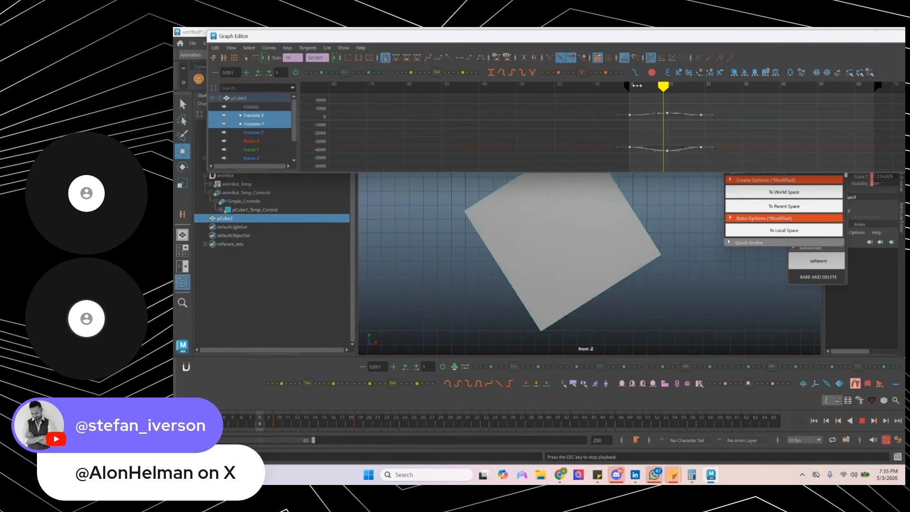
key(alt+v)
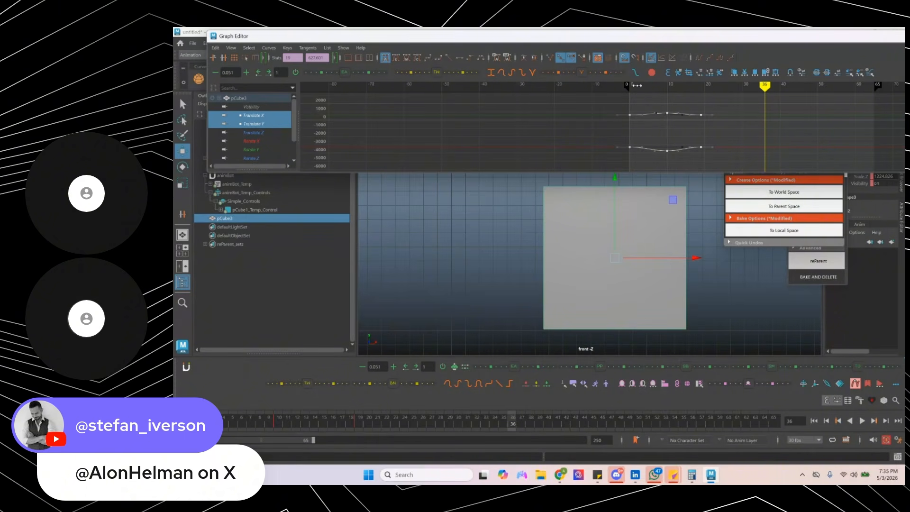
click(718, 123)
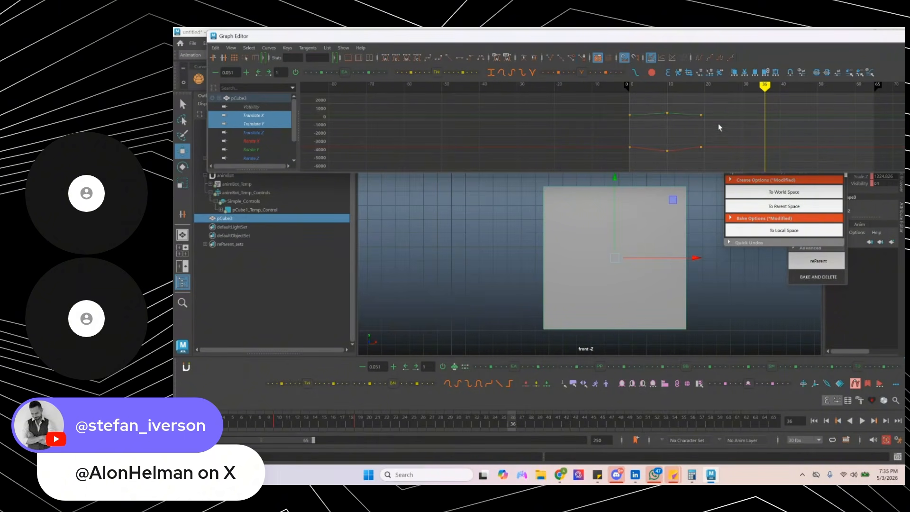
drag(819, 40, 173, 228)
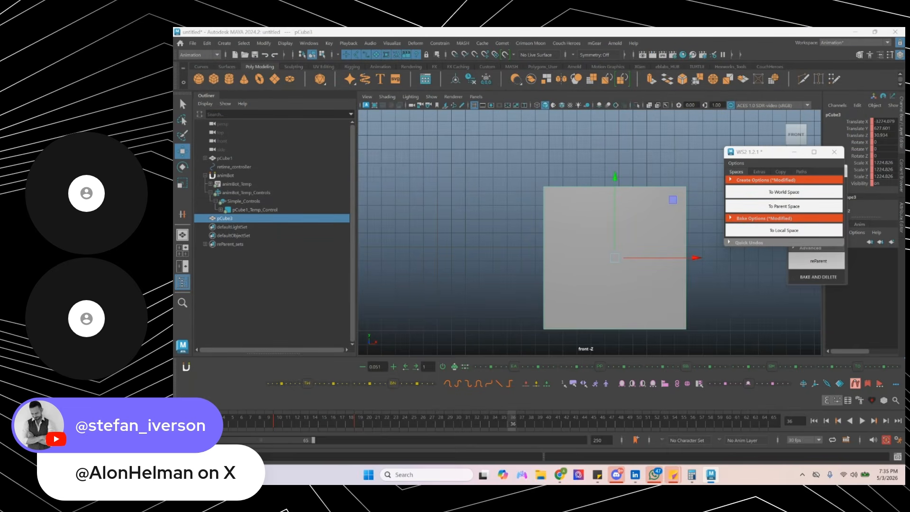
- Select the tilted demonstration cube and delete it from the scene
click(555, 171)
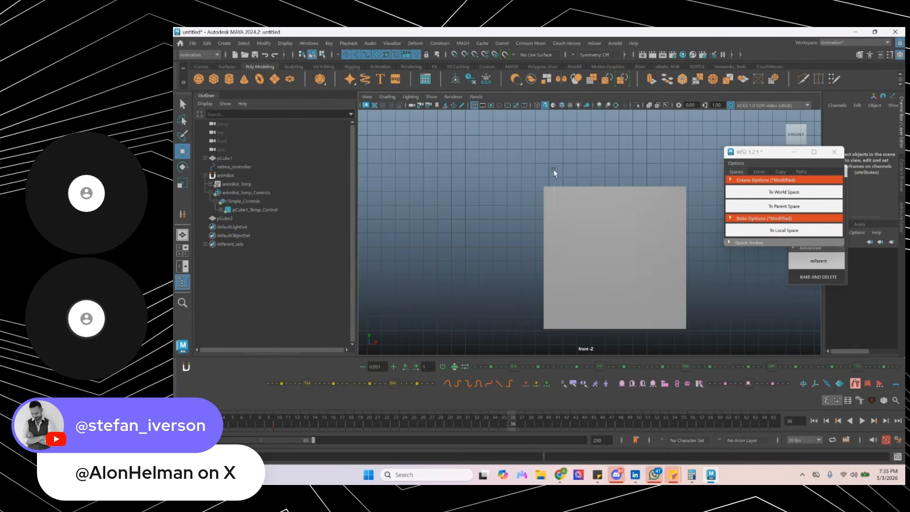
click(545, 204)
click(541, 164)
click(621, 213)
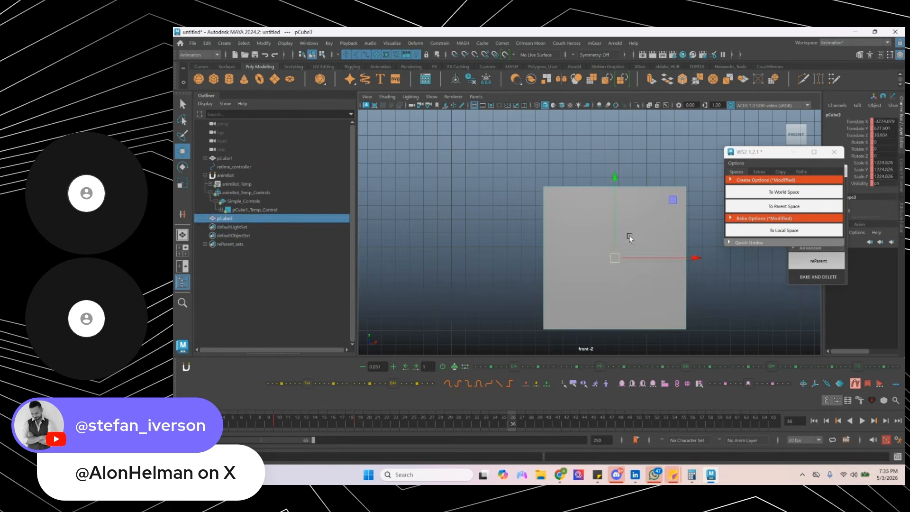
key(Delete)
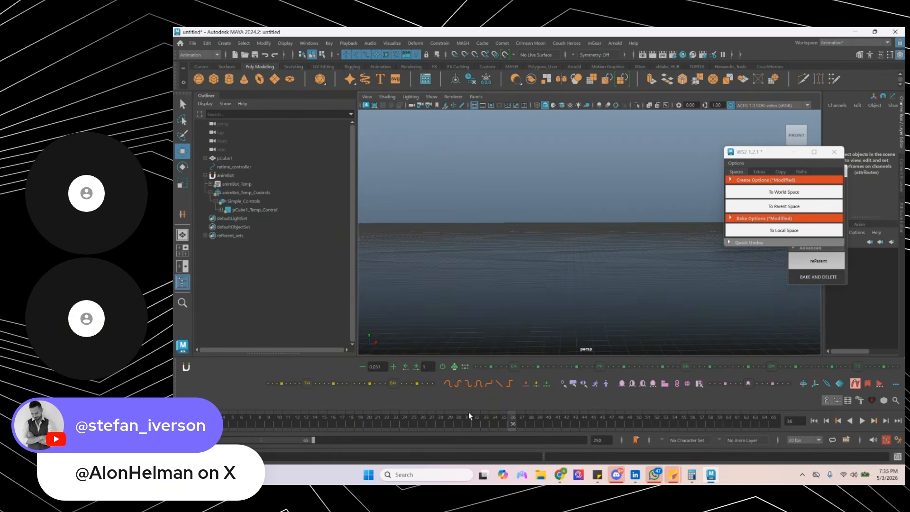
- Play the stacked cubes' animation in the perspective view, viewing it from another angle, and switch to the StreamYard window
key(alt+v)
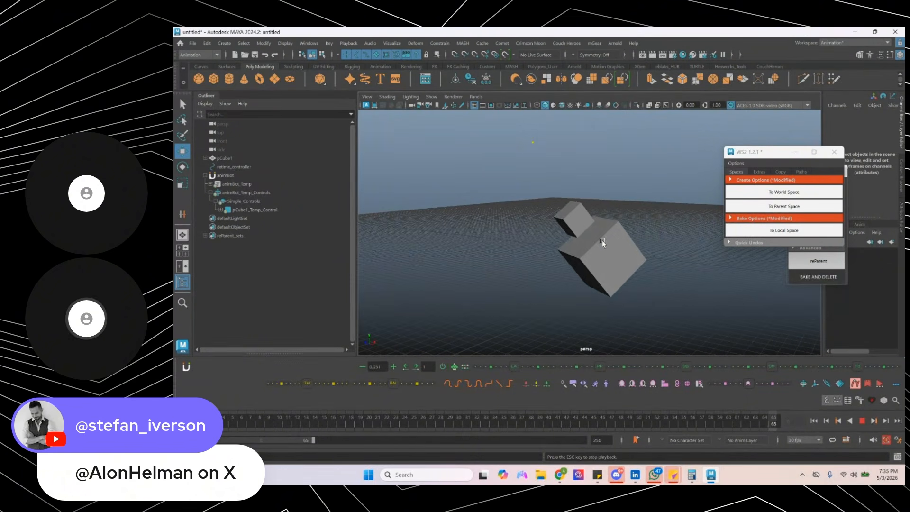
alt+drag(603, 243, 561, 262)
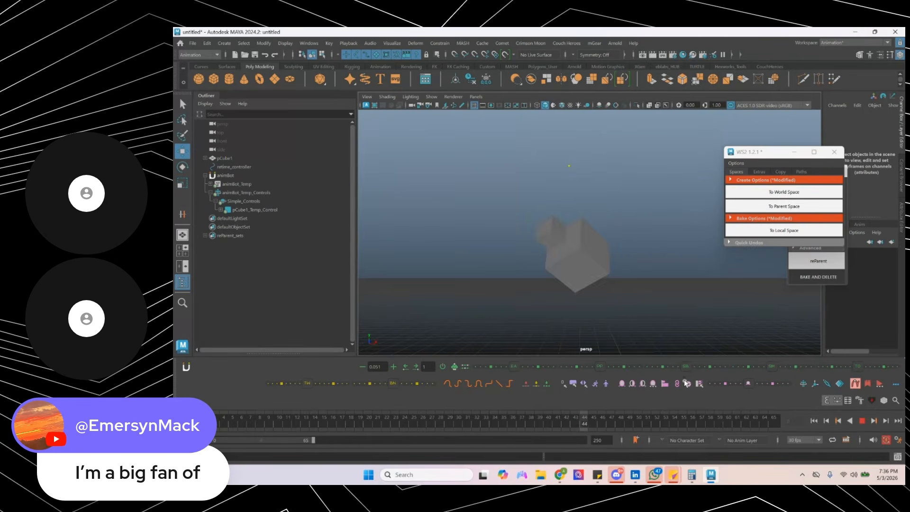
key(alt+v)
mouse_move(563, 481)
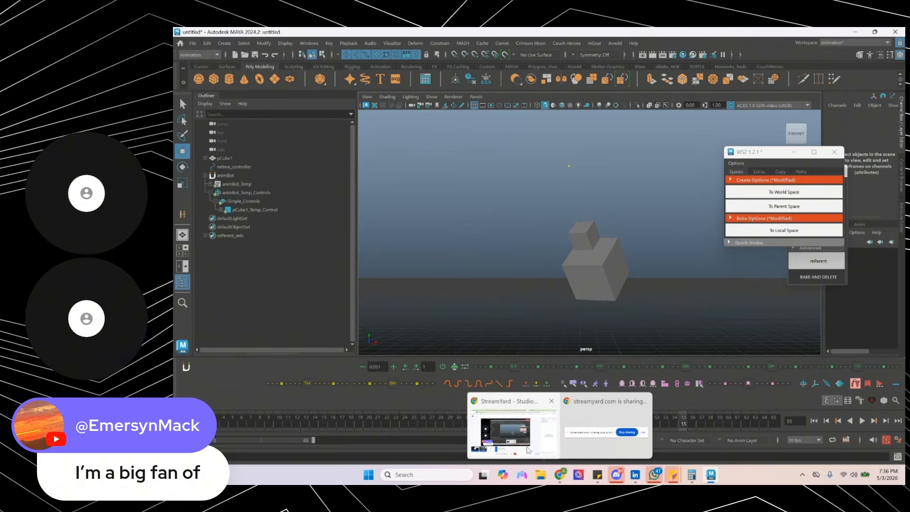
click(509, 431)
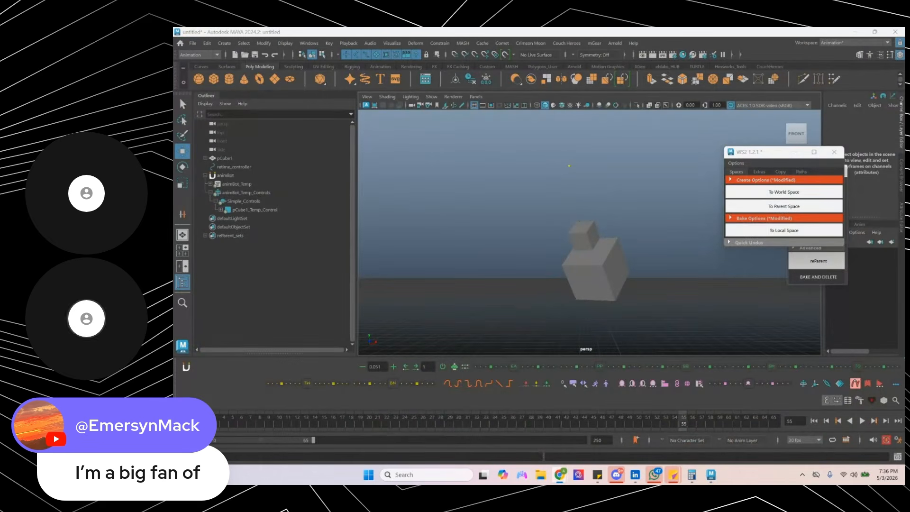
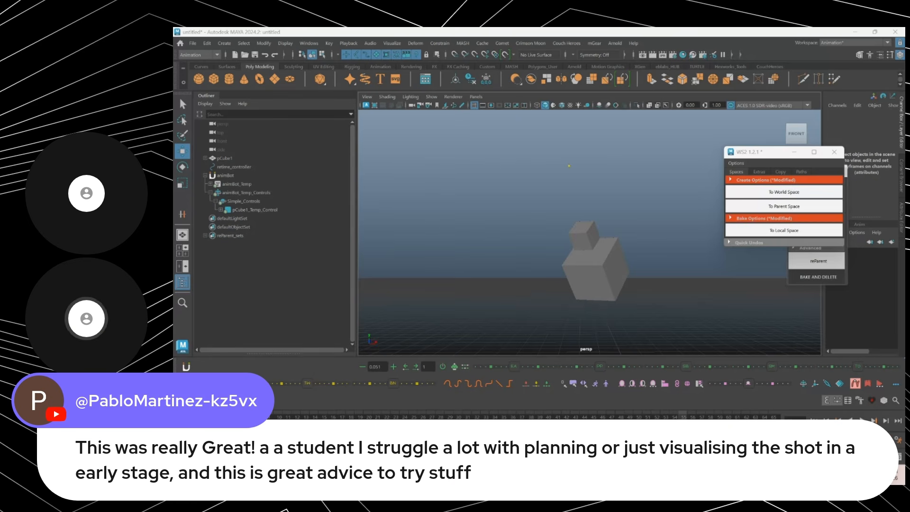
- Select the large animated cube and examine it framed from different angles in the perspective view
alt+drag(658, 284, 597, 299)
click(580, 275)
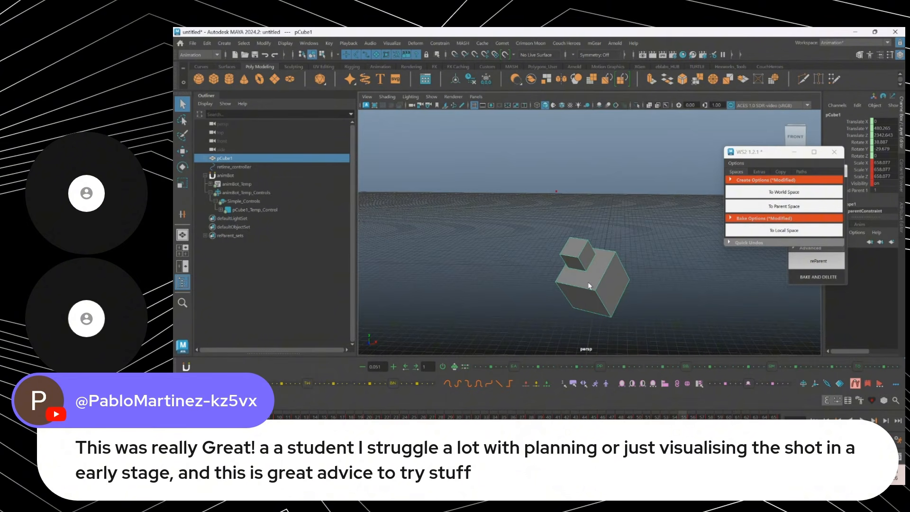
key(ctrl+z)
key(f)
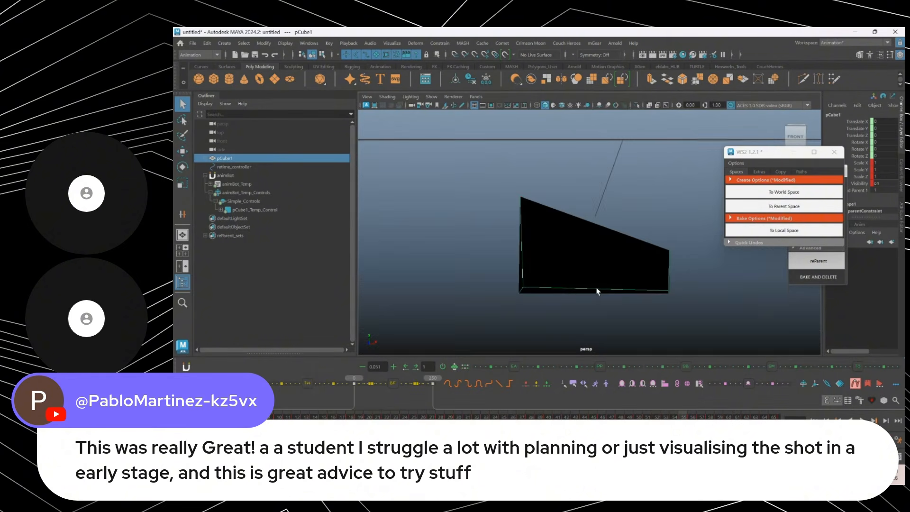
alt+drag(598, 292, 537, 289)
alt+right_drag(536, 289, 473, 259)
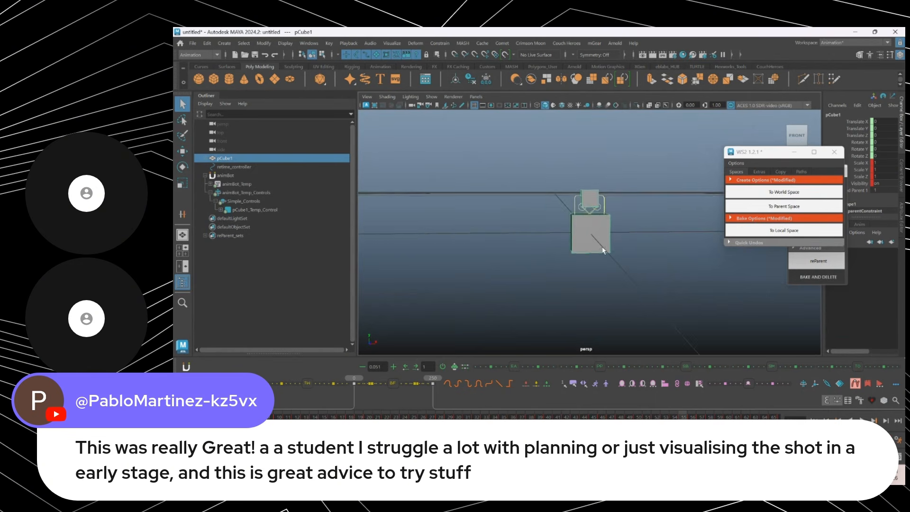
alt+right_drag(602, 250, 389, 274)
key(ctrl+z)
key(f)
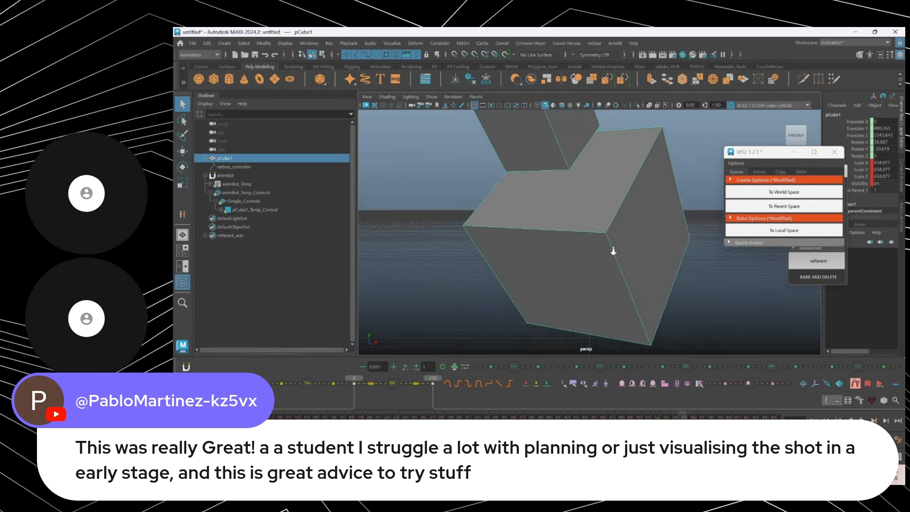
alt+right_drag(612, 248, 582, 220)
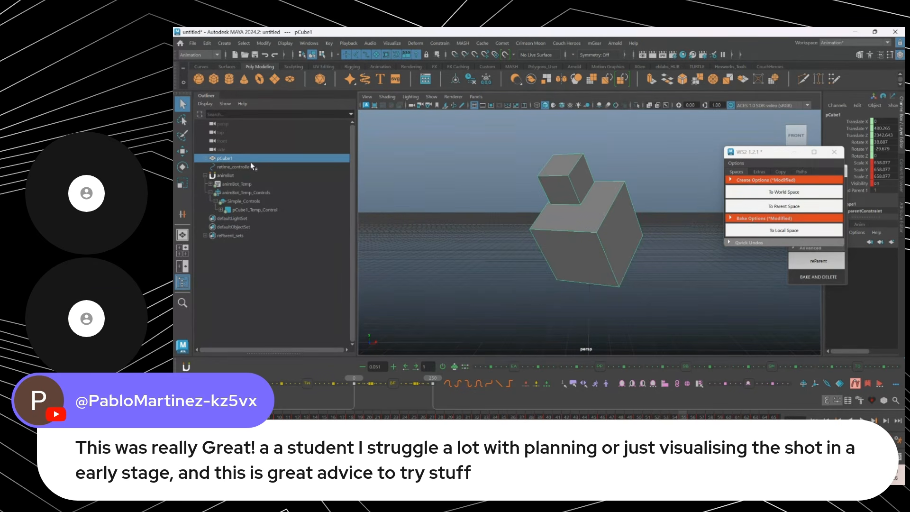
- Delete the retime_controller object from the scene
click(240, 169)
key(Delete)
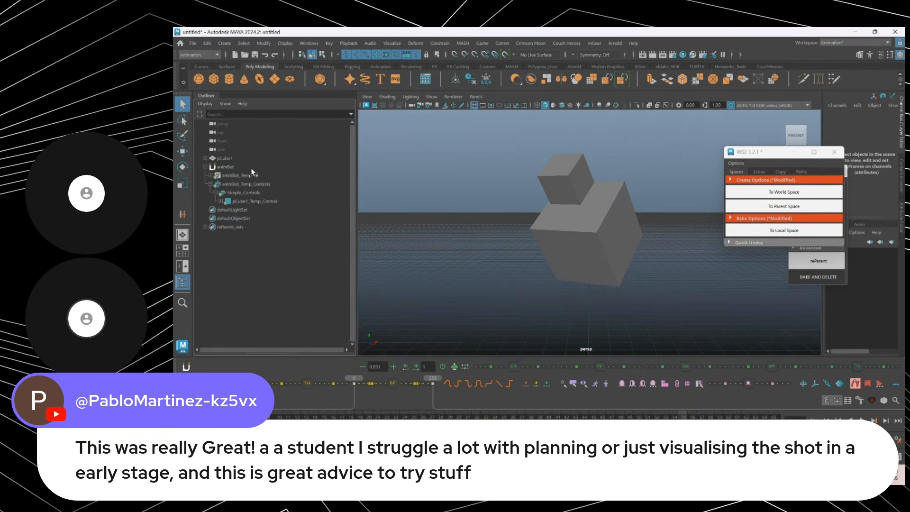
click(251, 169)
click(545, 198)
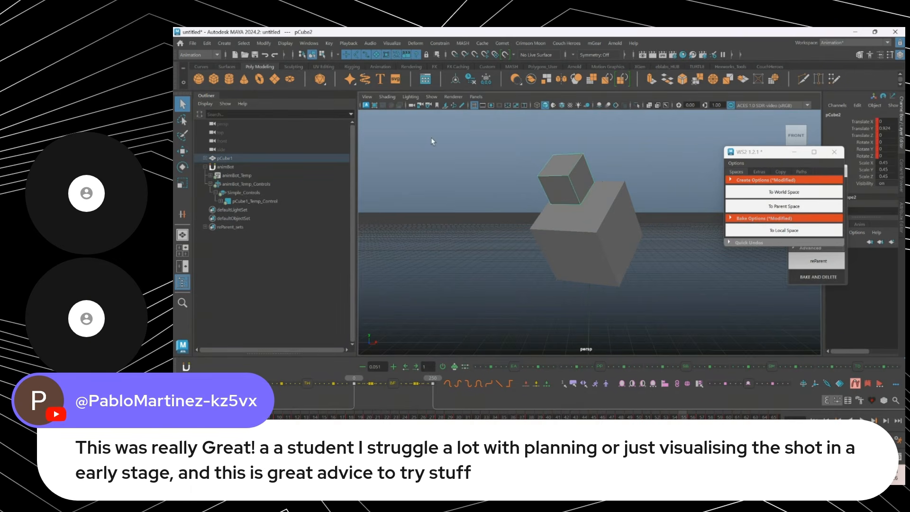
- Create a polygon cube as a torso, scaled to about 1105 wide and 1745 high and deep, raised beside the existing cubes
click(214, 79)
key(r)
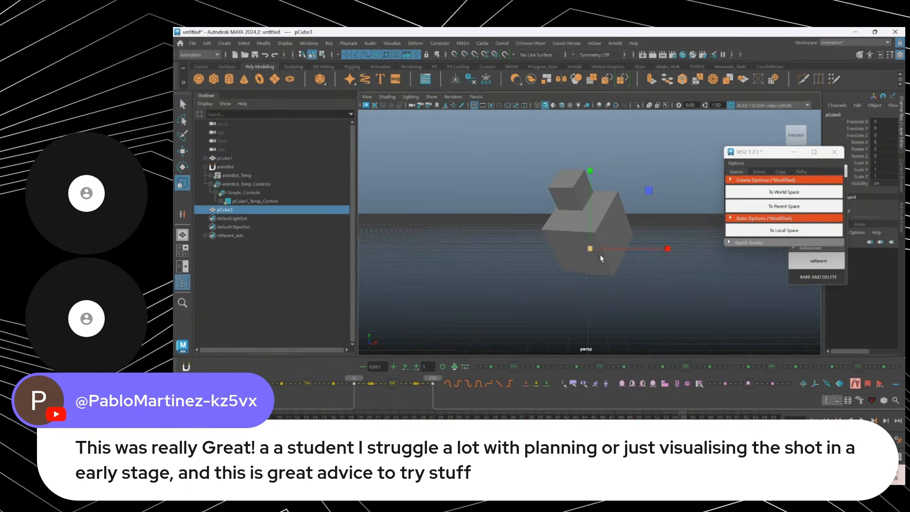
drag(590, 249, 505, 238)
key(w)
drag(489, 197, 471, 109)
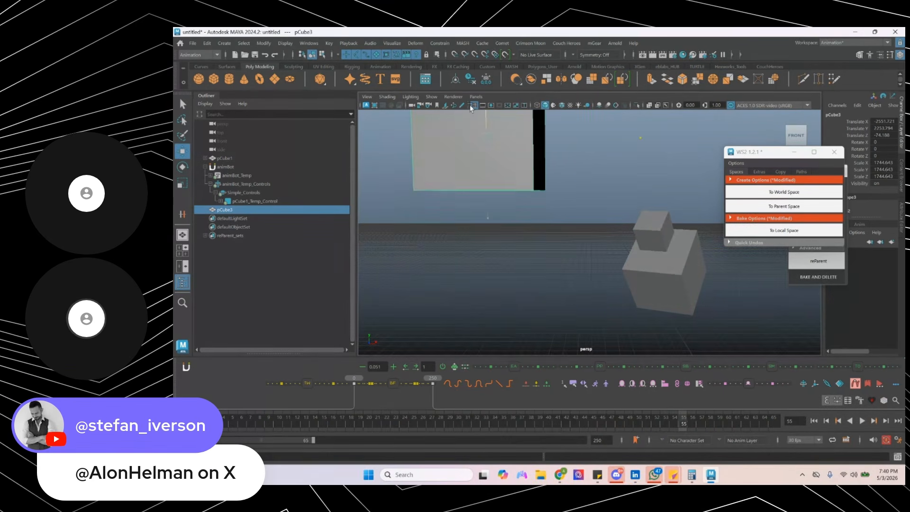
key(f)
key(r)
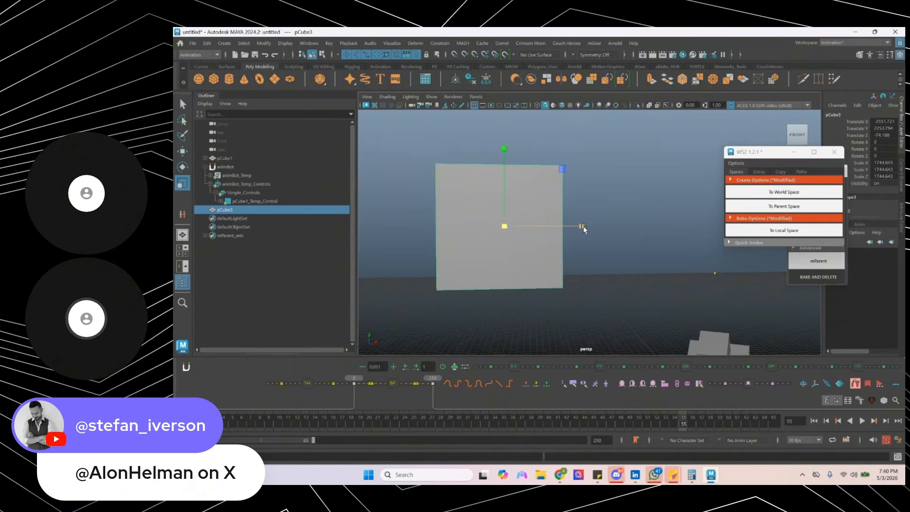
drag(584, 230, 554, 229)
- Duplicate the torso as a head, scaled to about 655 by 492 by 1034 and placed just above it at Y about 3554
key(ctrl+d)
key(w)
drag(502, 171, 493, 56)
key(r)
alt+middle_drag(509, 157, 506, 216)
drag(504, 140, 478, 163)
key(w)
drag(503, 134, 504, 166)
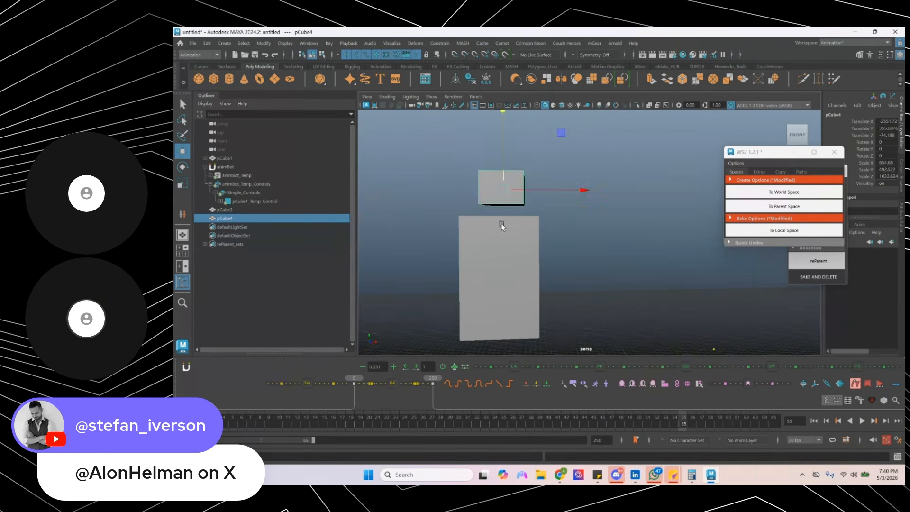
- Duplicate the torso and move the copy beside it at X about -1333, thinning it into an arm bar about 201 by 317
alt+middle_drag(501, 223, 514, 199)
click(514, 201)
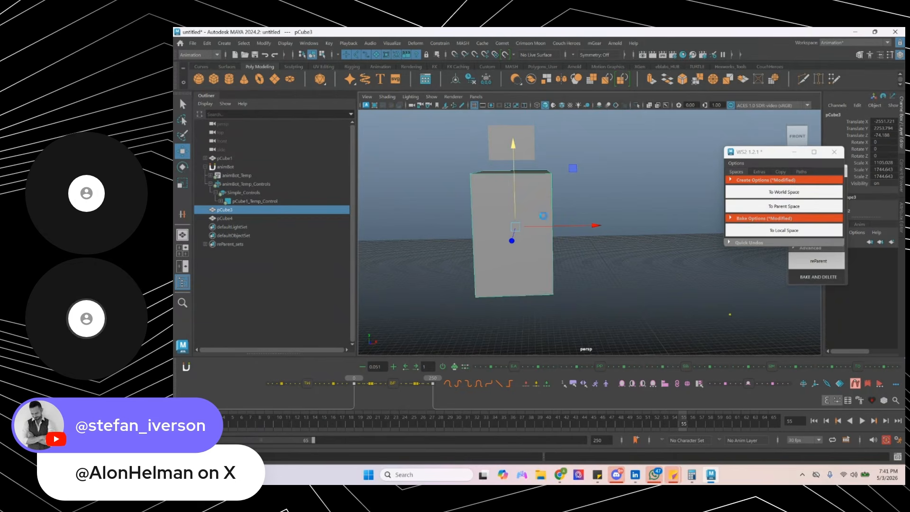
key(ctrl+d)
mouse_move(598, 226)
mouse_down()
mouse_move(671, 226)
mouse_move(578, 237)
mouse_move(598, 238)
mouse_up()
key(r)
drag(661, 239, 727, 235)
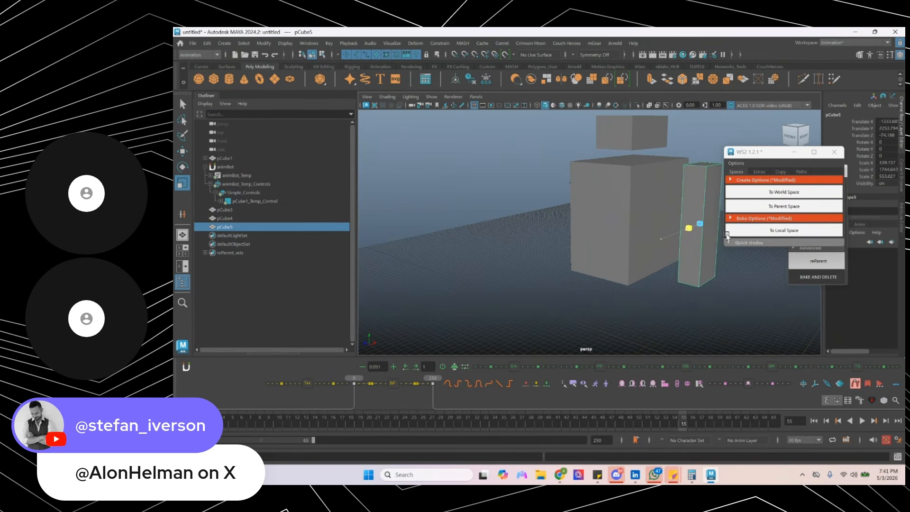
alt+middle_drag(667, 259, 599, 295)
alt+drag(600, 294, 593, 303)
- Duplicate the arm bar directly below itself and shorten both bars to a Y scale of about 1259
drag(624, 254, 620, 316)
key(ctrl+d)
key(w)
alt+middle_drag(617, 305, 600, 225)
shift+click(600, 192)
alt+drag(557, 194, 591, 215)
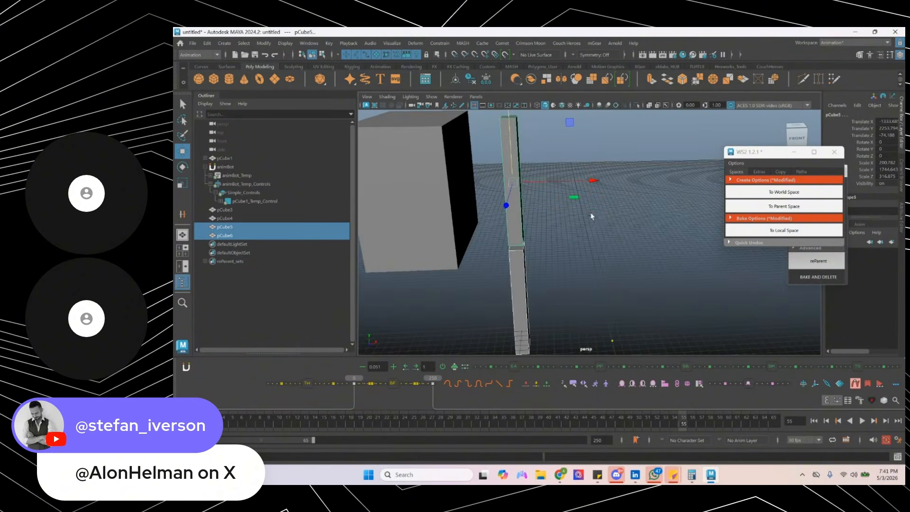
key(r)
drag(512, 147, 521, 173)
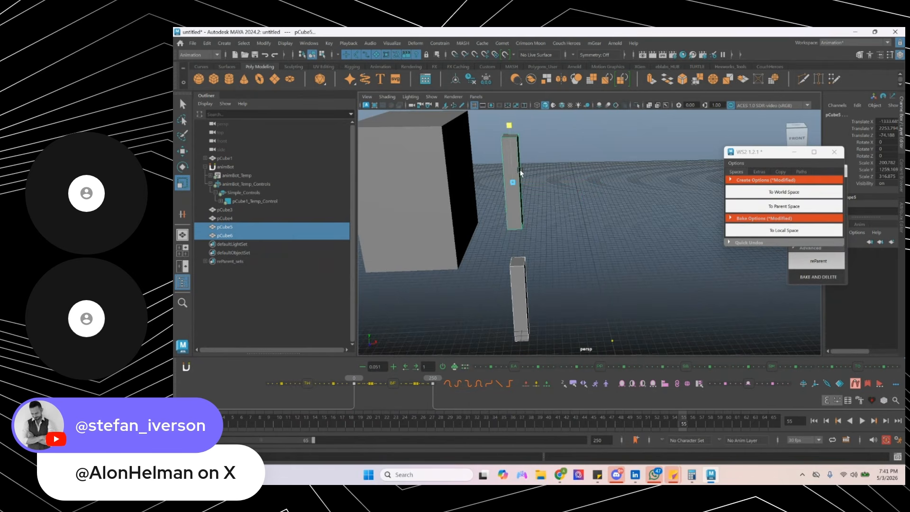
- Move both arm bars closer to the torso and raise the lower bar to Y about 1117 to narrow the gap
key(w)
alt+drag(480, 205, 495, 194)
drag(584, 147, 563, 130)
key(q)
click(503, 280)
key(w)
drag(503, 276, 505, 257)
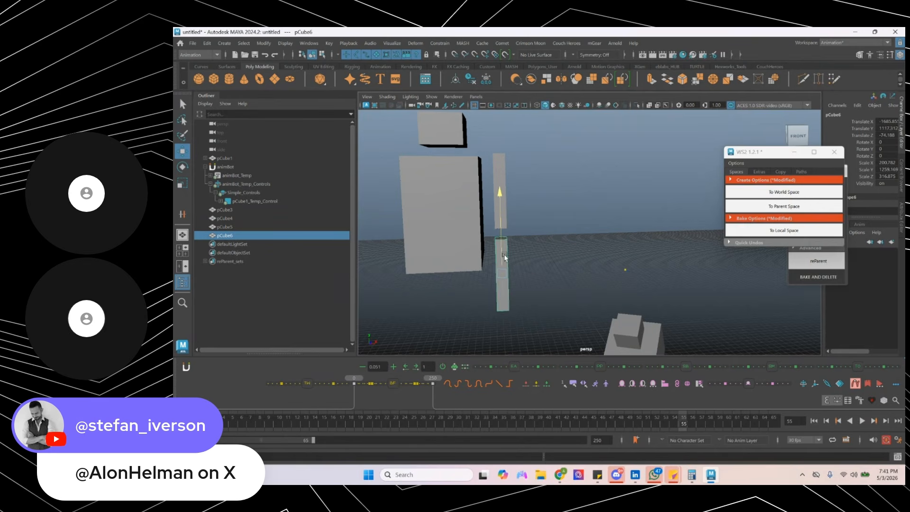
- Create a polygon sphere and scale and place it between the upper and lower arm bars as an elbow joint
click(198, 79)
scroll(664, 285, down, 3)
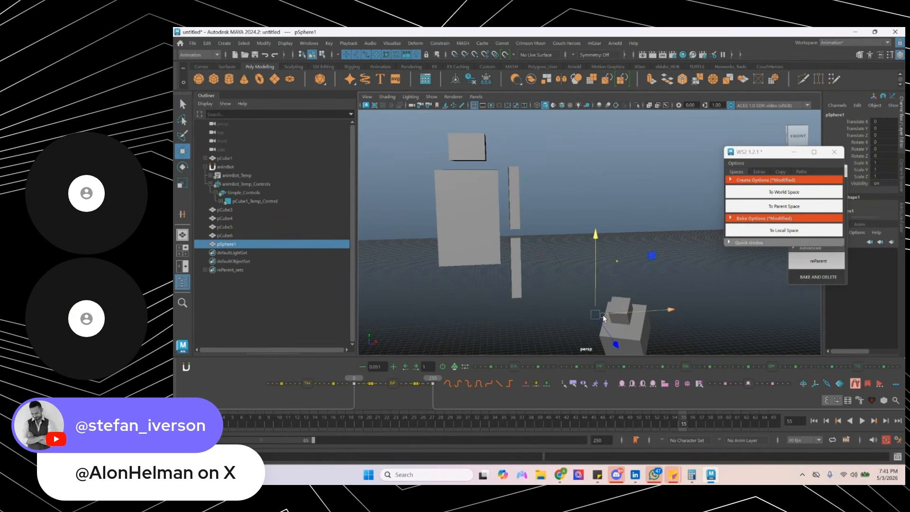
drag(603, 317, 521, 233)
alt+drag(525, 241, 496, 245)
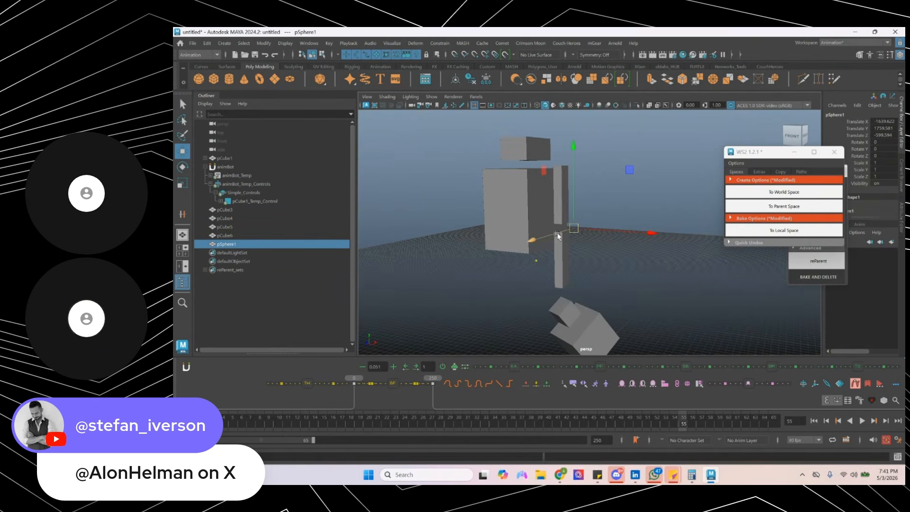
key(r)
drag(574, 232, 523, 214)
key(w)
- Duplicate the upper arm bar
key(q)
click(517, 226)
key(ctrl+d)
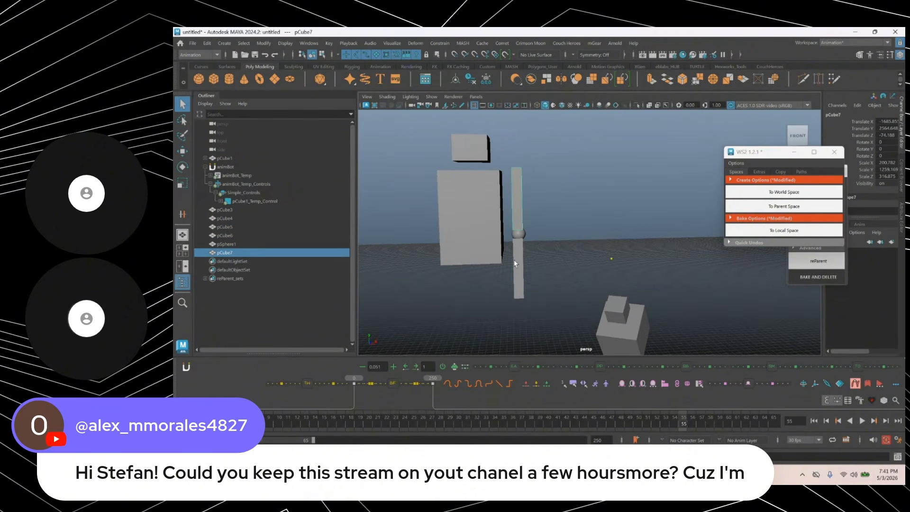